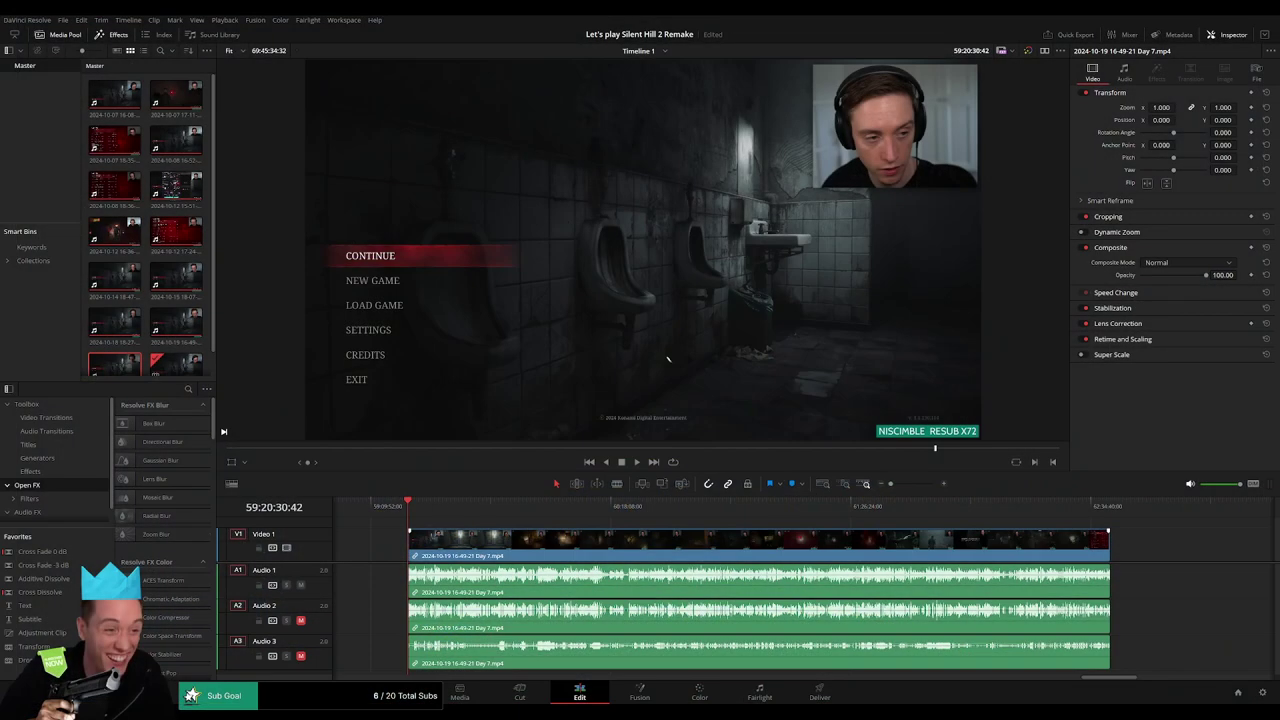
Return to 00:00:00:00, play the Day 1 clip from its opening menu, and zoom in.
left_click_drag(1118, 682, 375, 680)
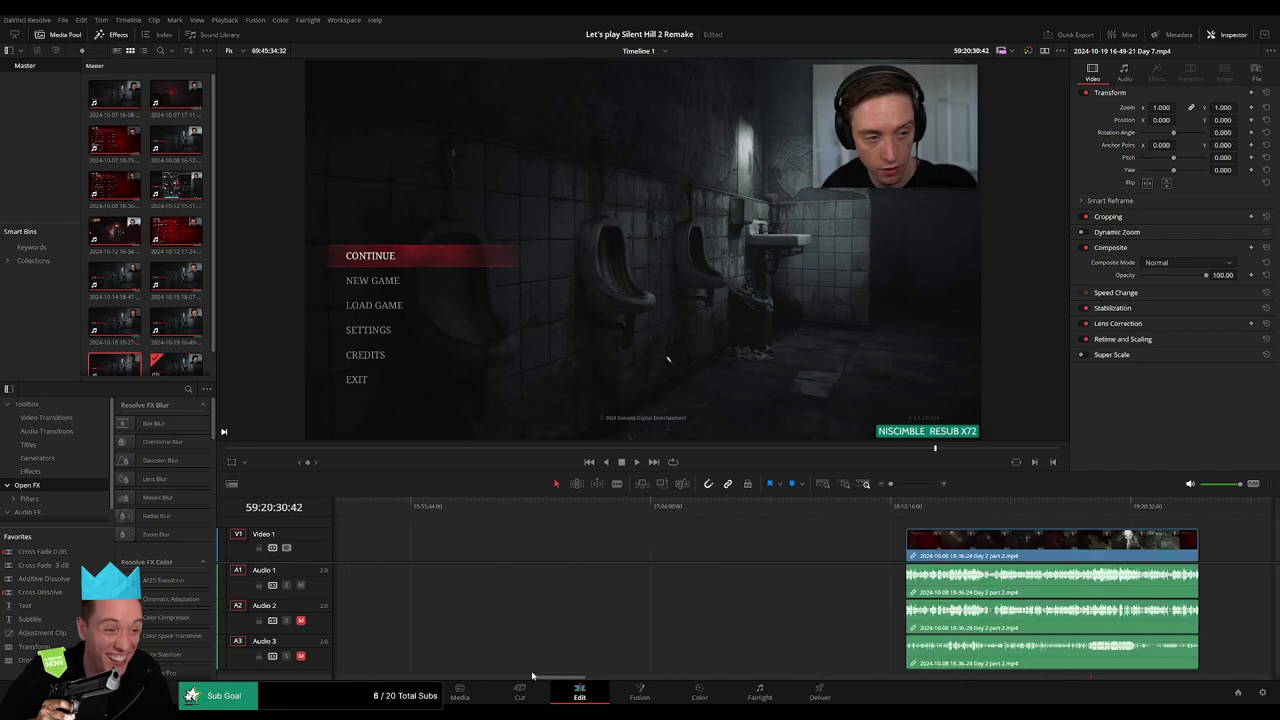
left_click_drag(344, 506, 333, 506)
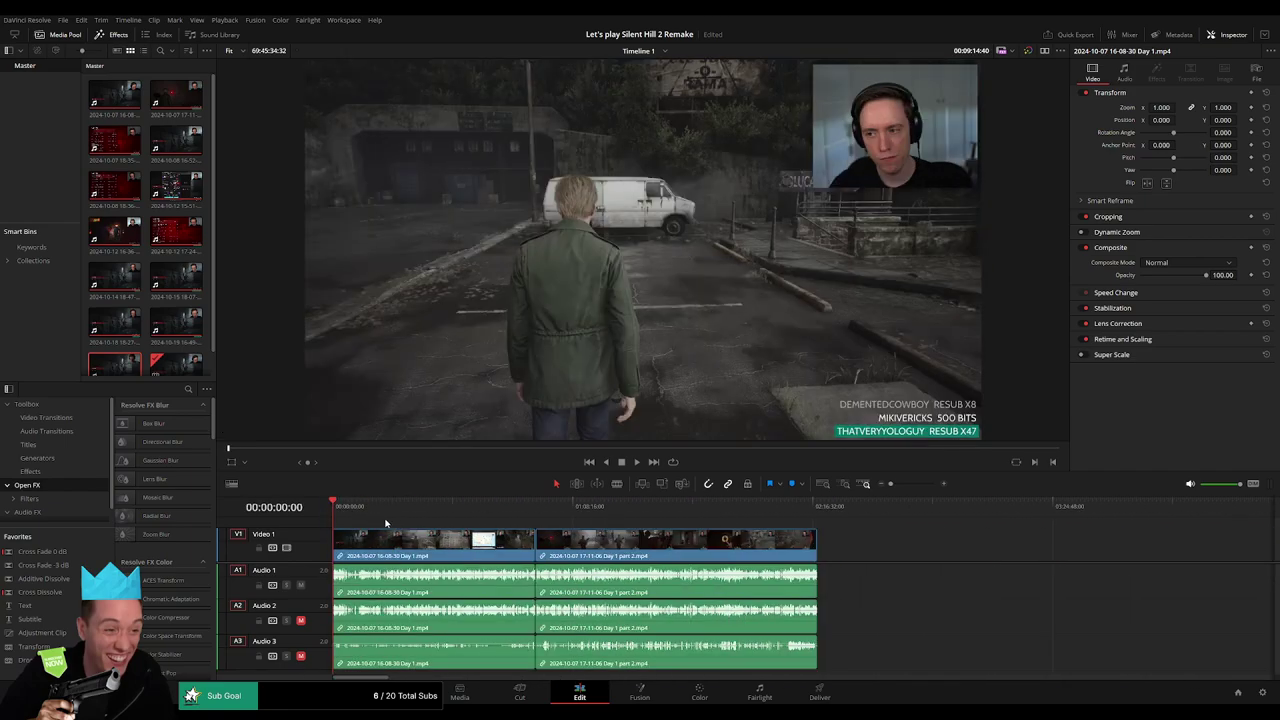
key("space")
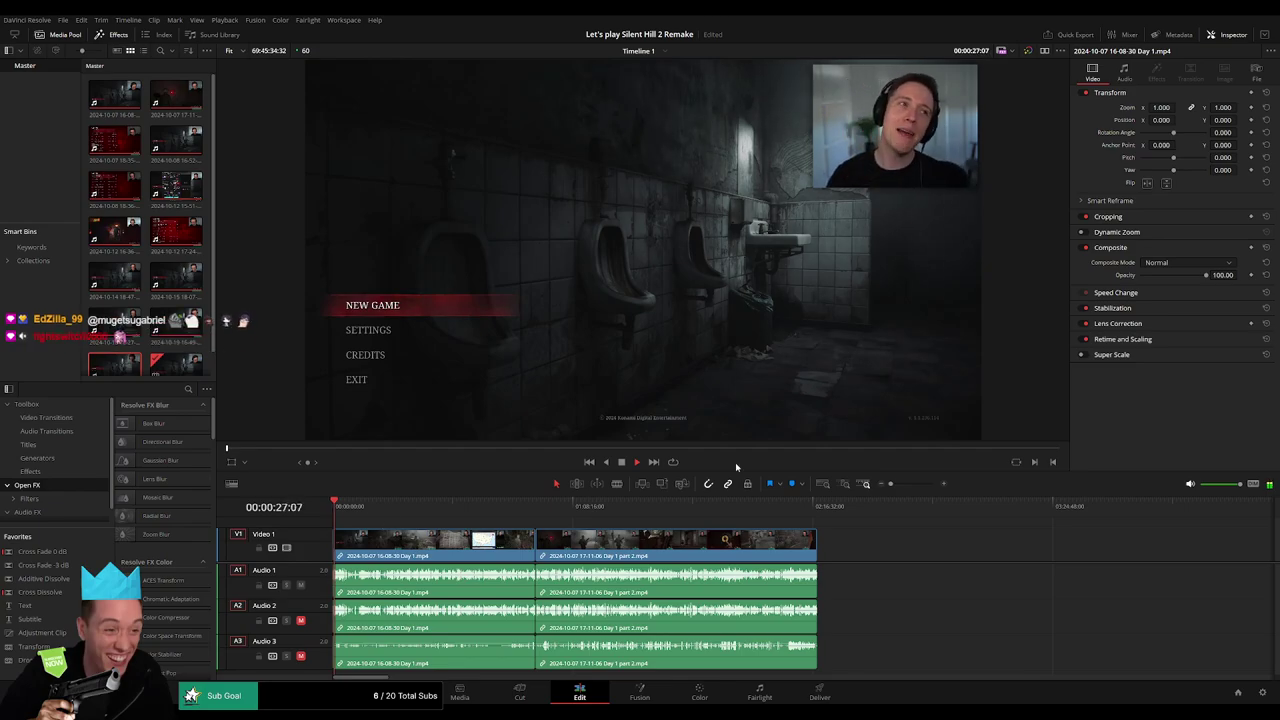
left_click_drag(890, 484, 902, 484)
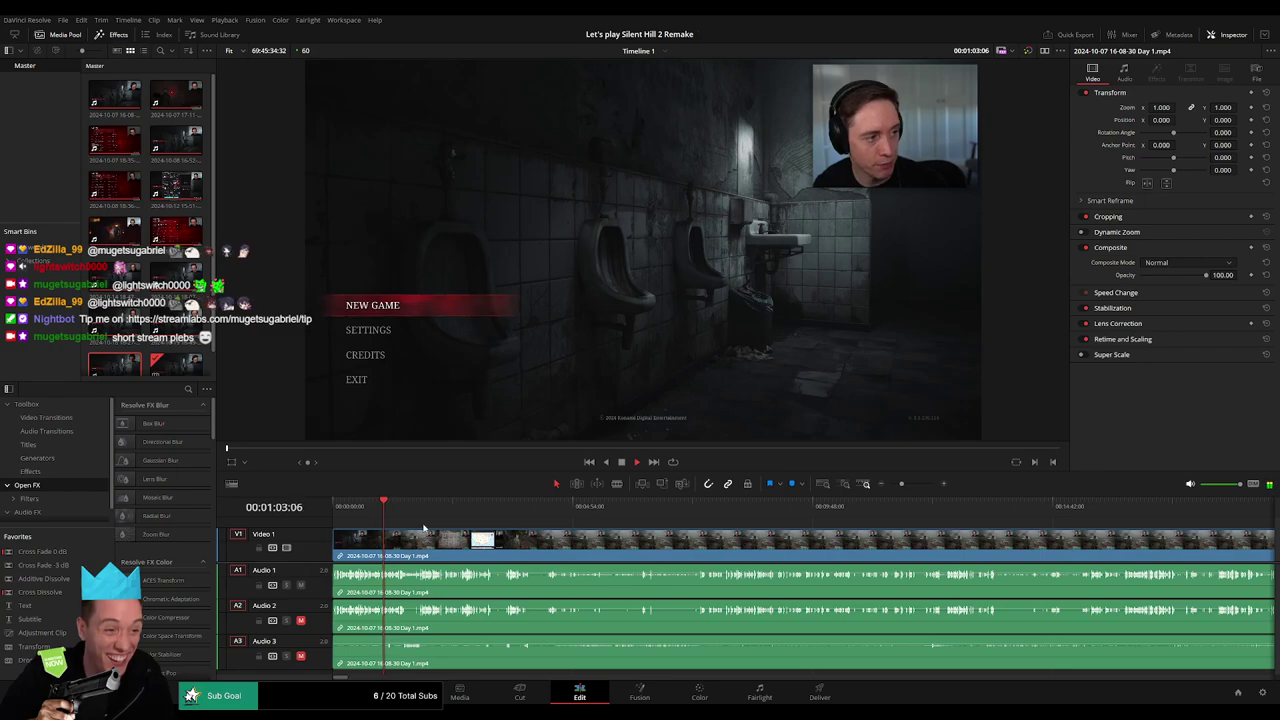
Zoom in further and review the Day 1 clip from about 1:56 through 4:05.
left_click_drag(901, 486, 911, 489)
scroll(545, 541, "down", 5)
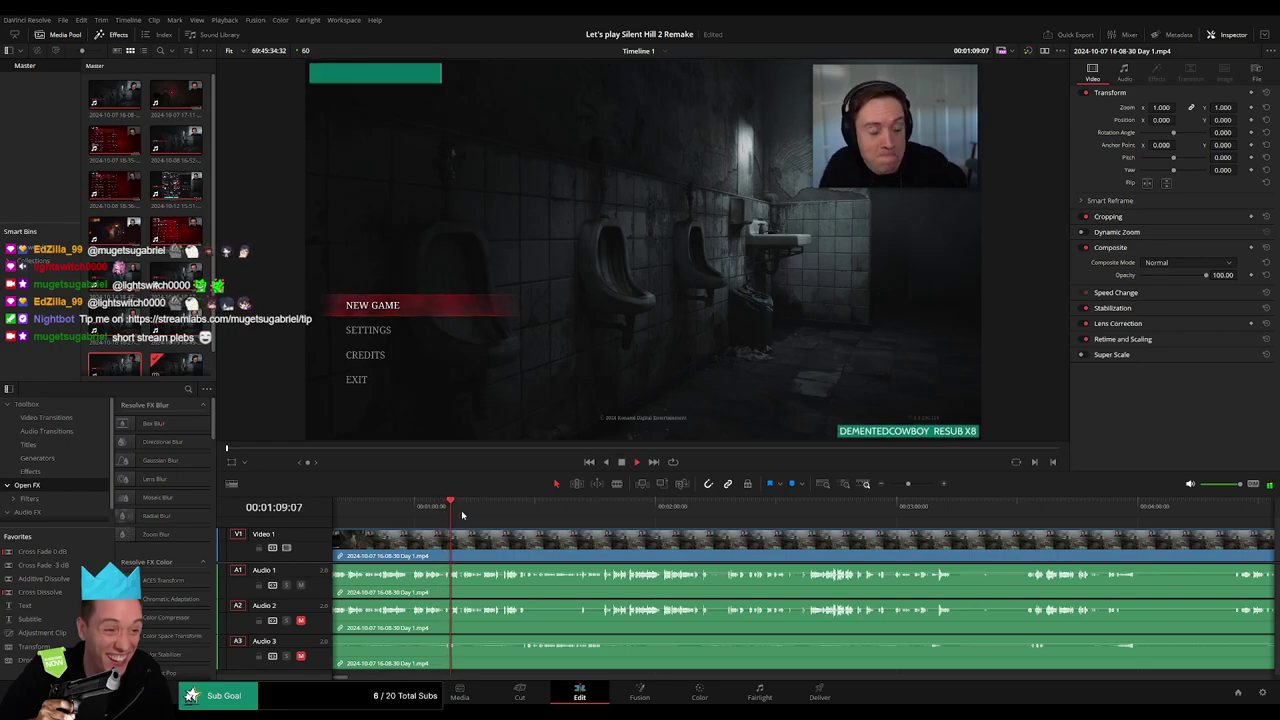
left_click_drag(465, 511, 1045, 511)
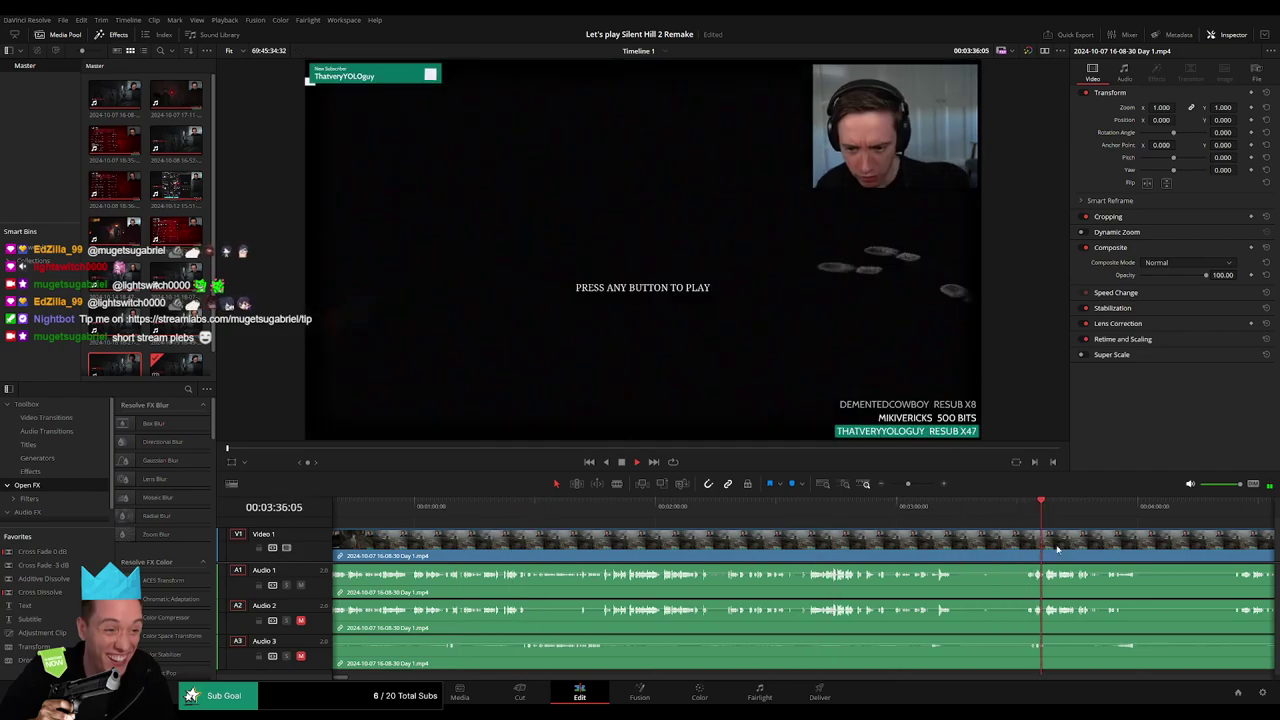
left_click_drag(662, 502, 656, 506)
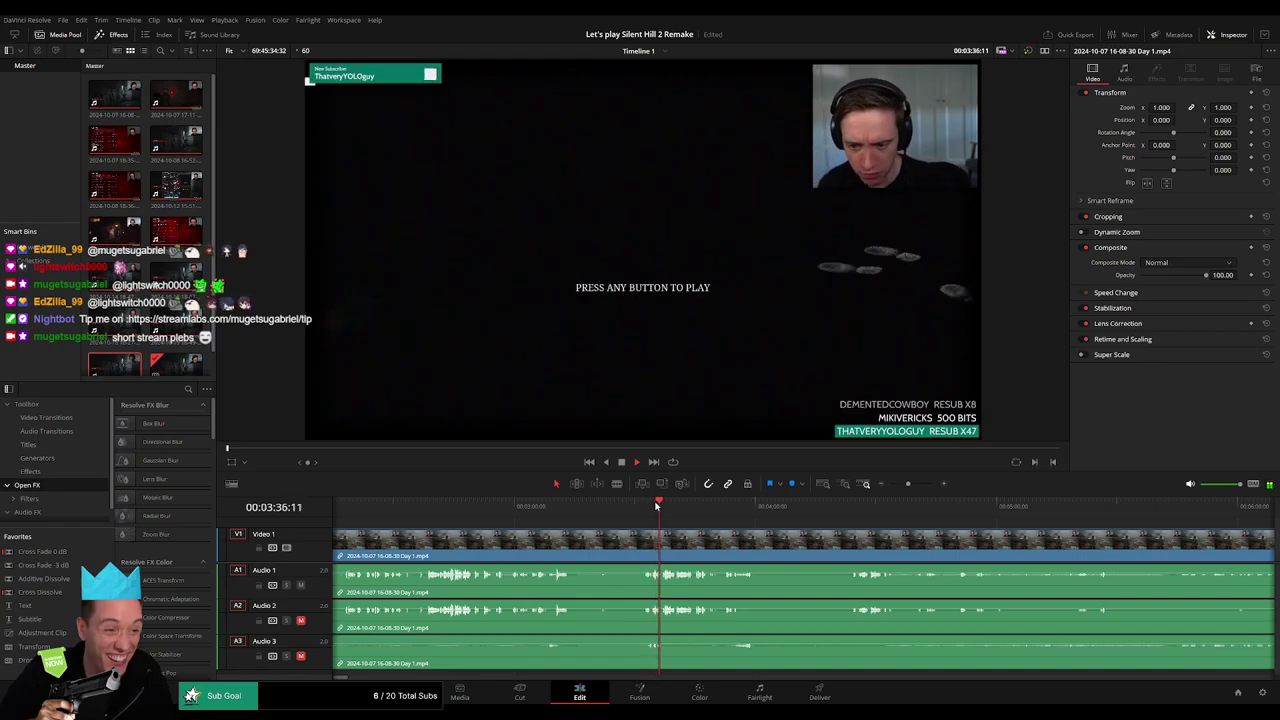
left_click_drag(656, 506, 855, 512)
key("space")
left_click(775, 510)
key("space")
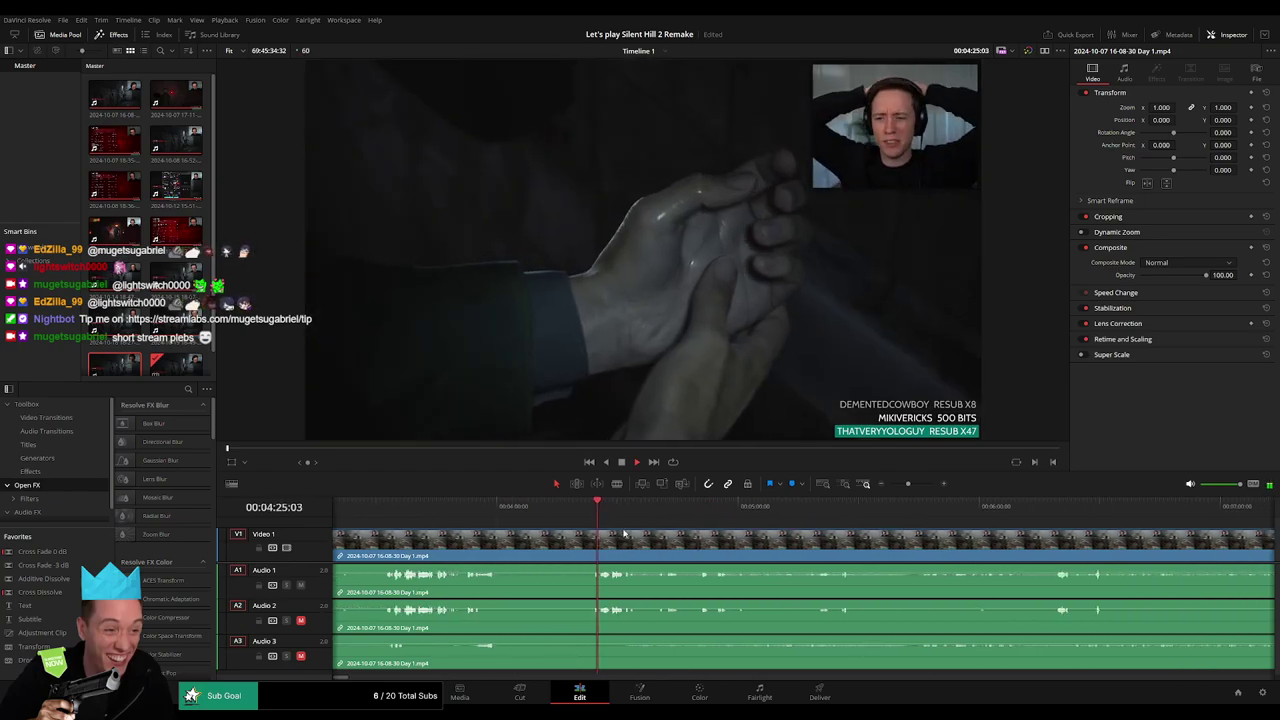
Continue reviewing the Day 1 clip at 4:51, the 5:47 outdoor scene, 6:17 and 7:09.
left_click_drag(599, 512, 813, 522)
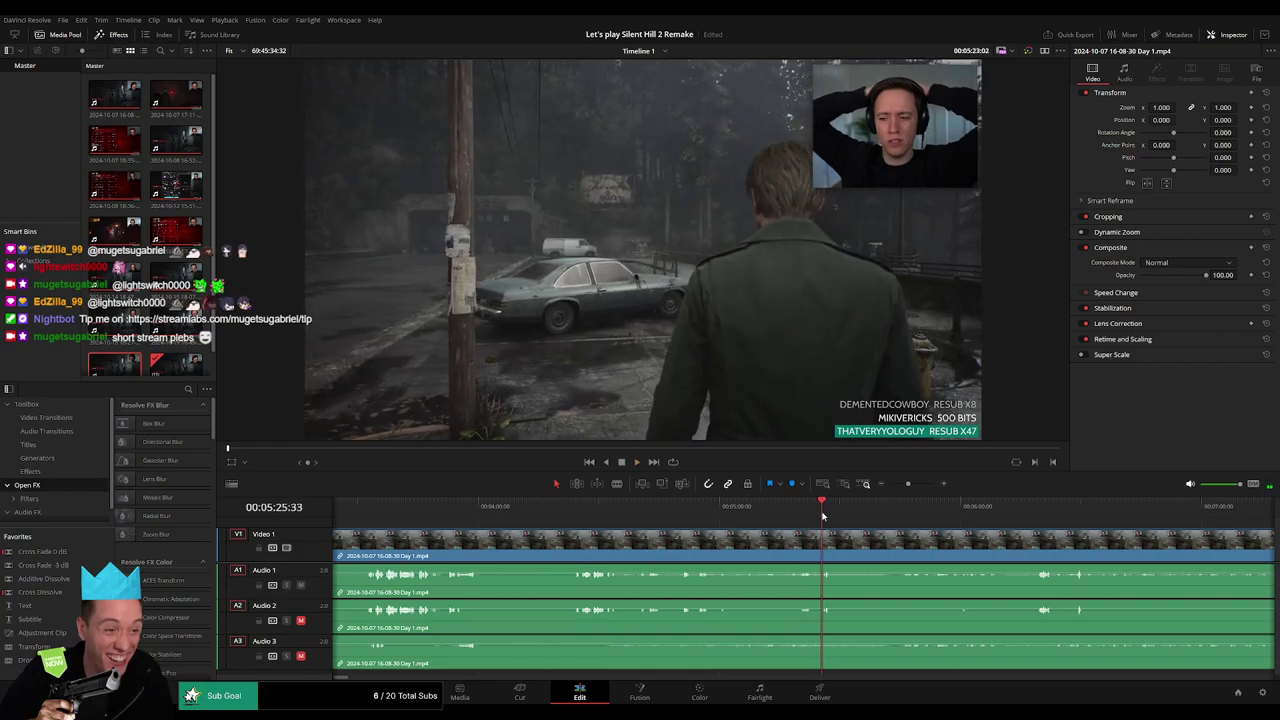
left_click(909, 519)
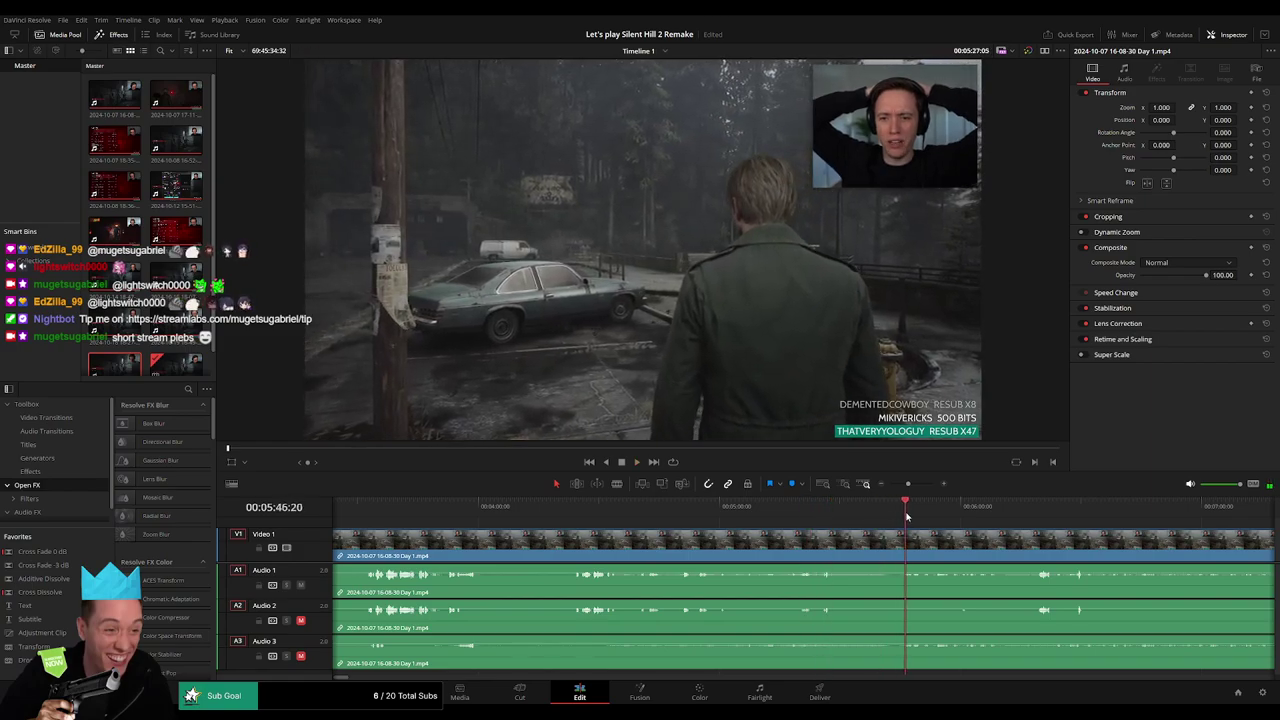
scroll(952, 543, "right", 3)
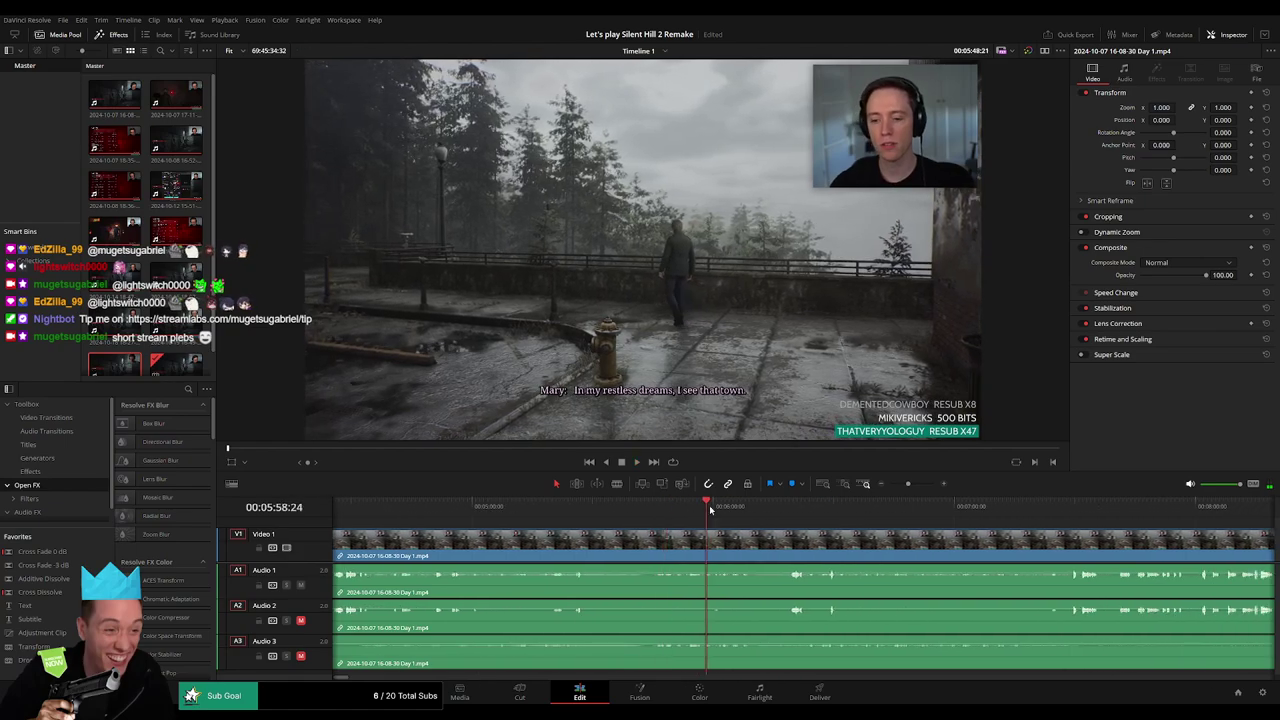
left_click(786, 513)
key("space")
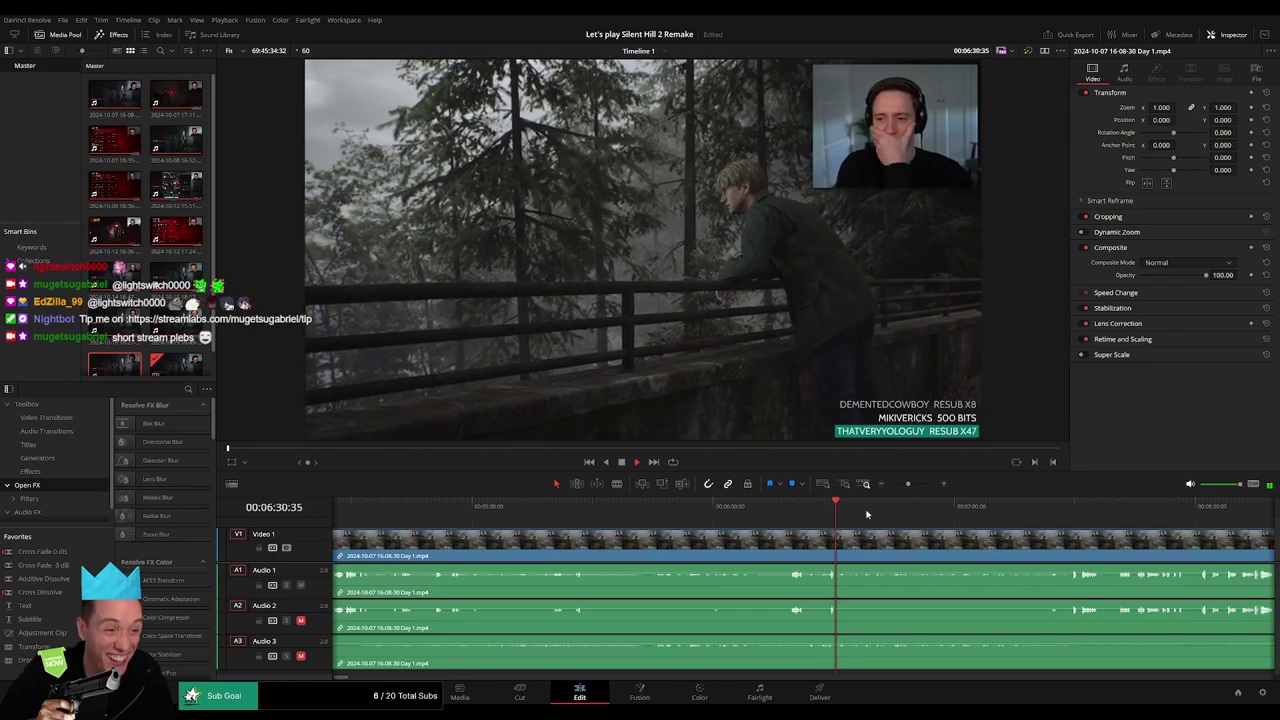
left_click_drag(958, 506, 991, 512)
key("space")
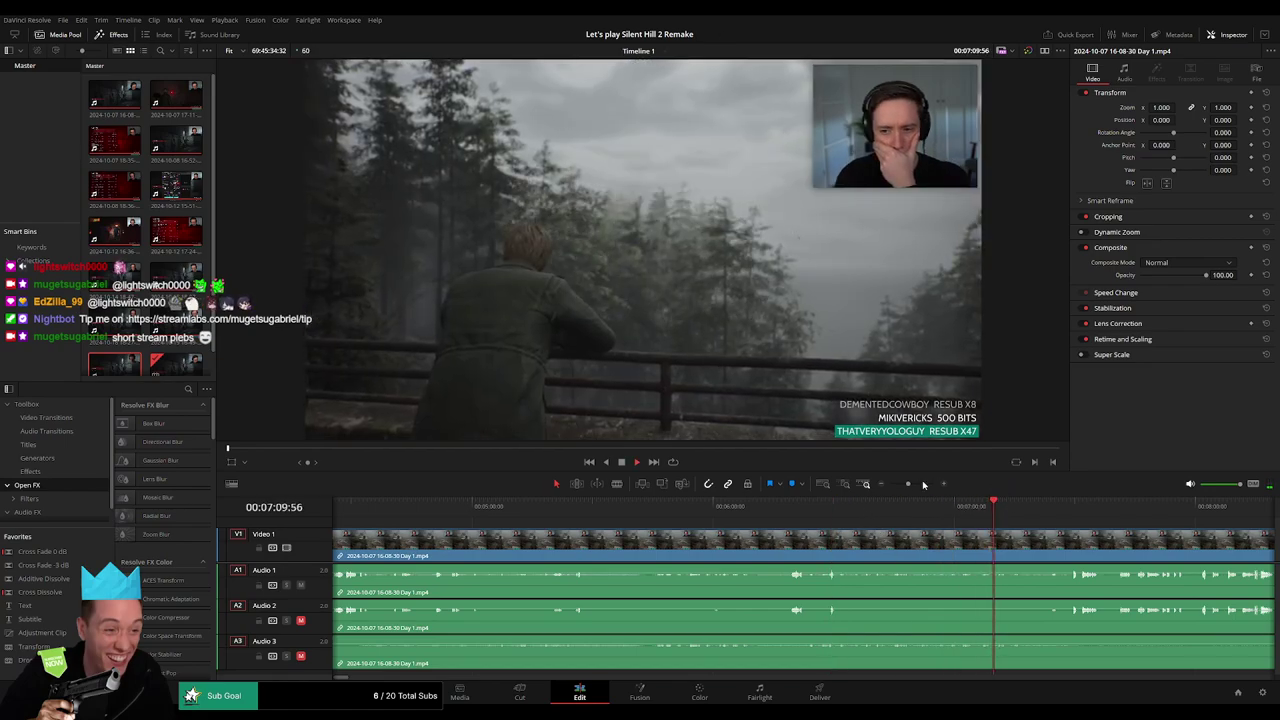
scroll(700, 560, "down", 5)
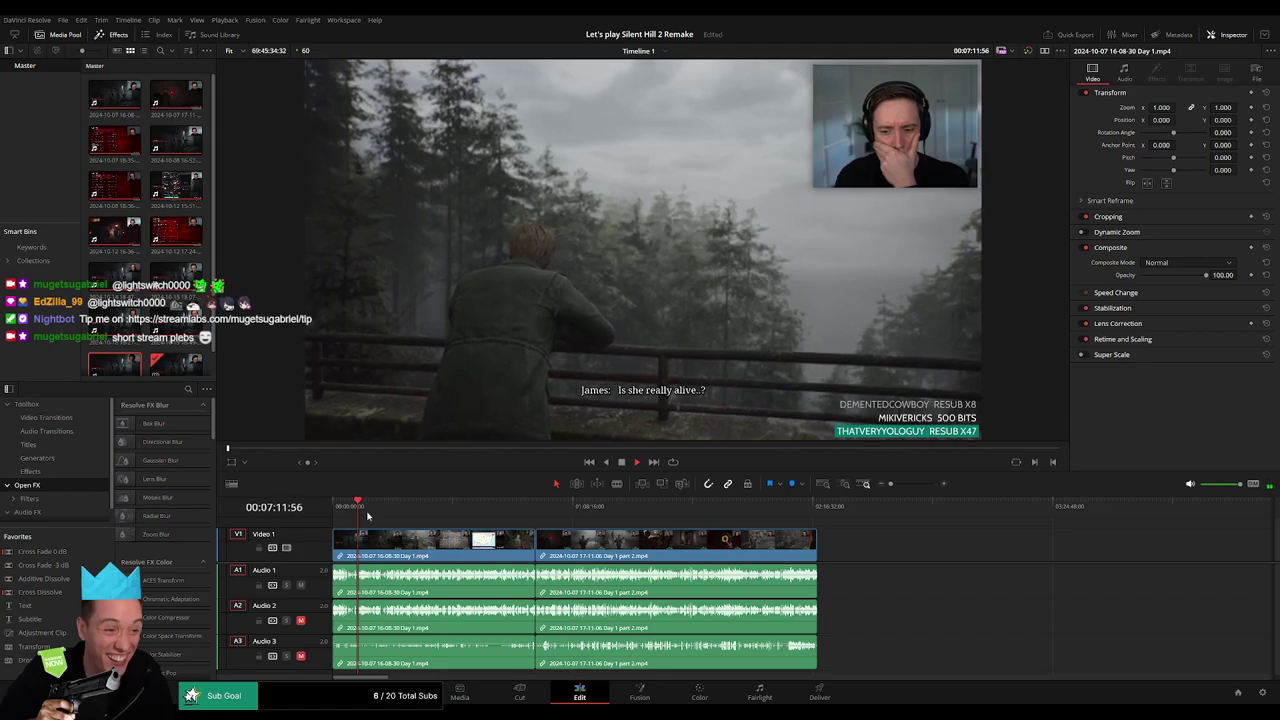
Review the Day 1 footage at 7:32, 7:35, 7:46 and 8:01, then fit the whole timeline.
mouse_move(890, 483)
left_mouse_down()
mouse_move(912, 483)
mouse_move(929, 512)
mouse_move(999, 510)
left_mouse_up()
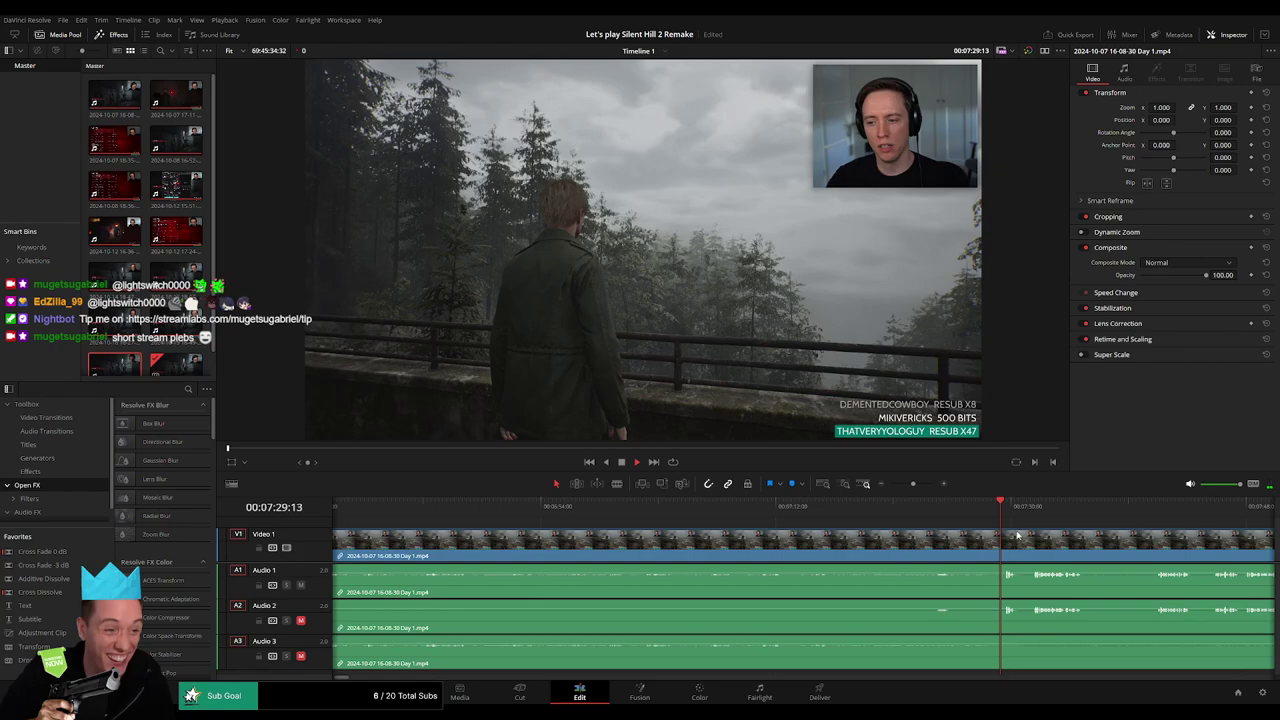
scroll(760, 533, "up", 1)
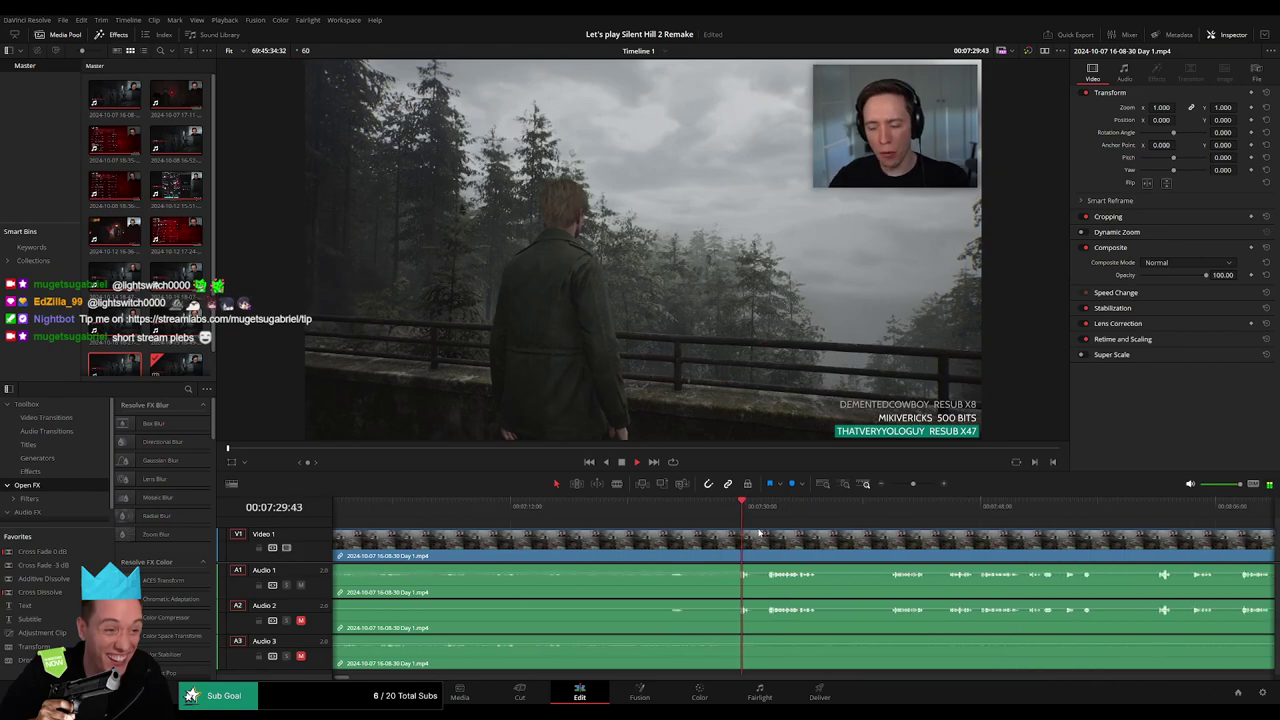
left_click(773, 516)
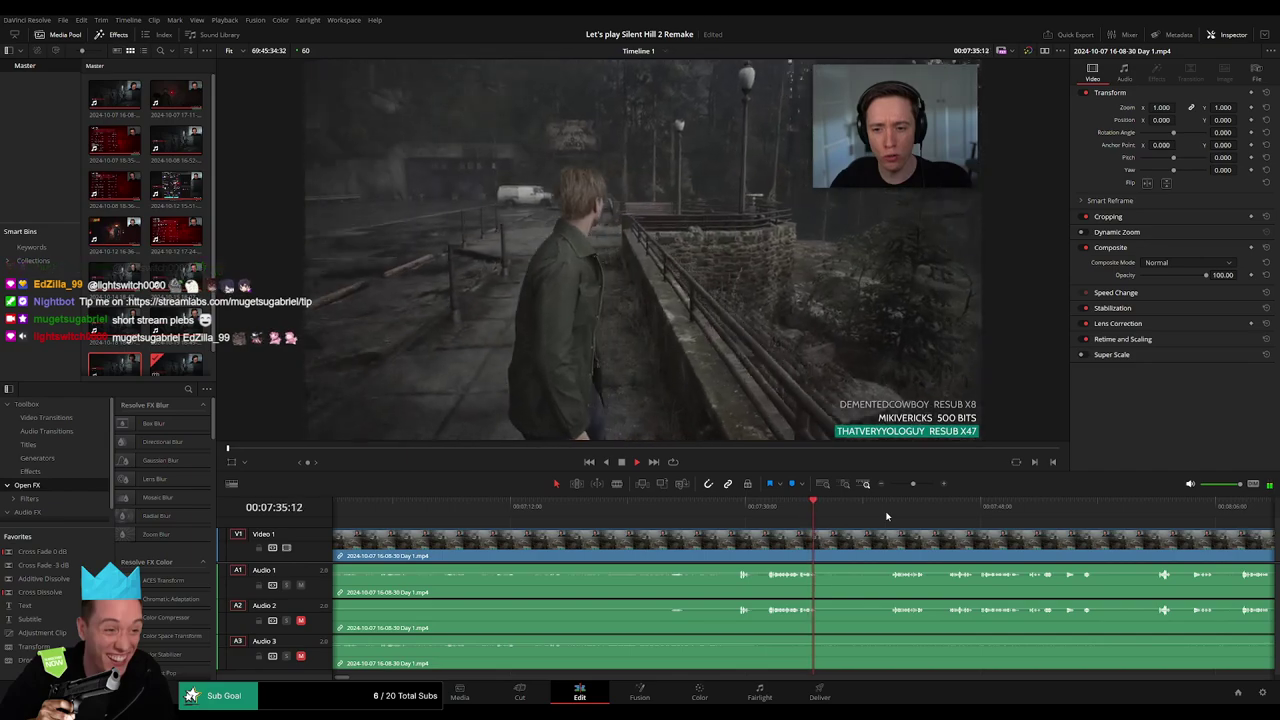
left_click(889, 516)
scroll(828, 555, "right", 1)
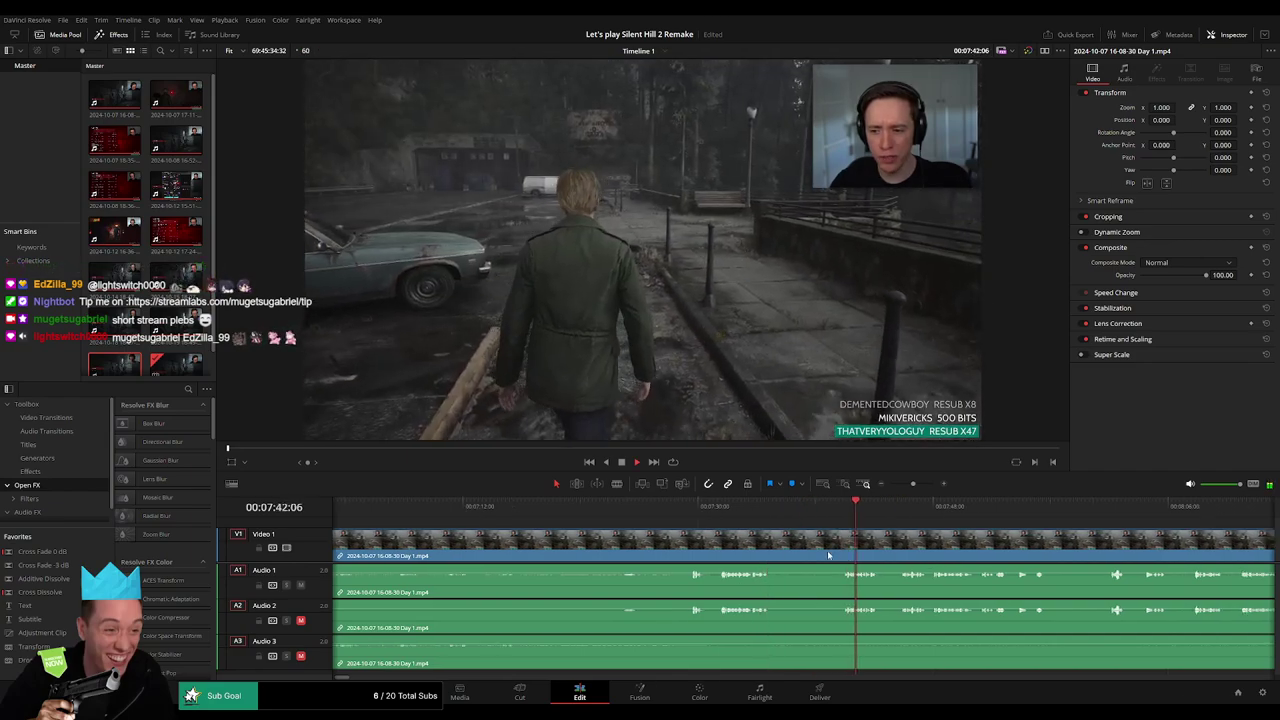
scroll(828, 555, "right", 5)
left_click(620, 510)
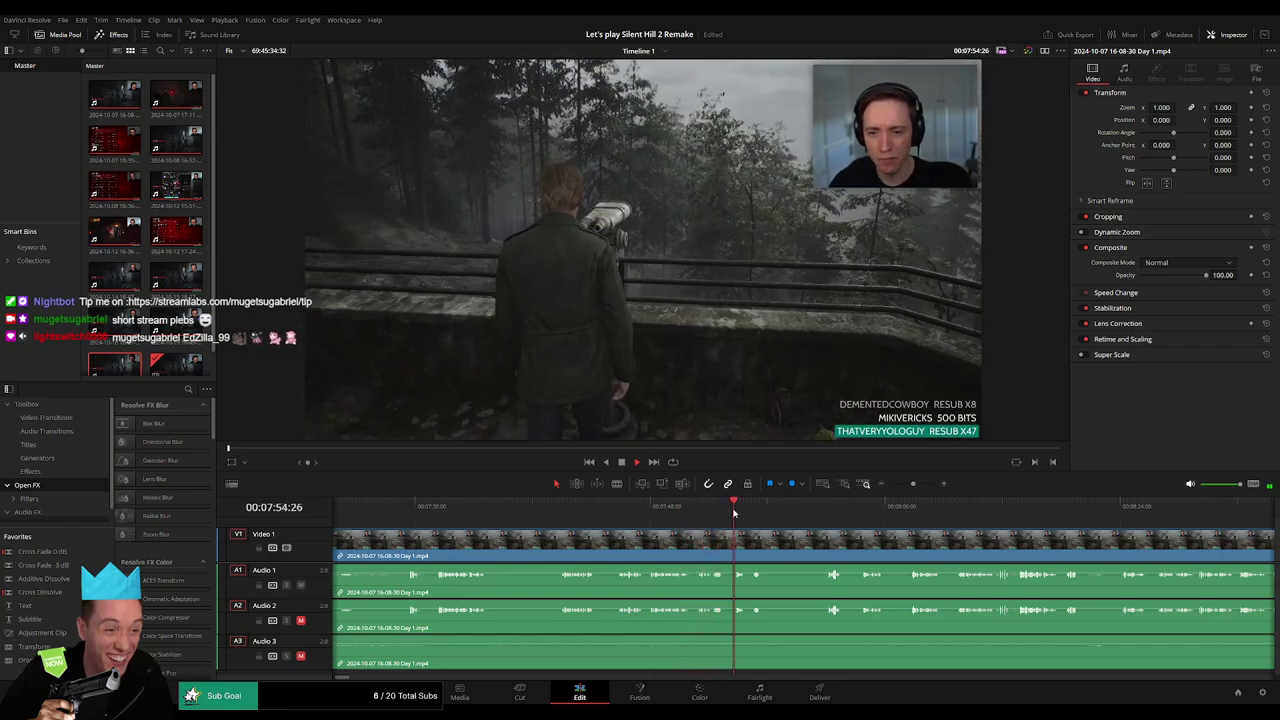
left_click_drag(733, 512, 828, 517)
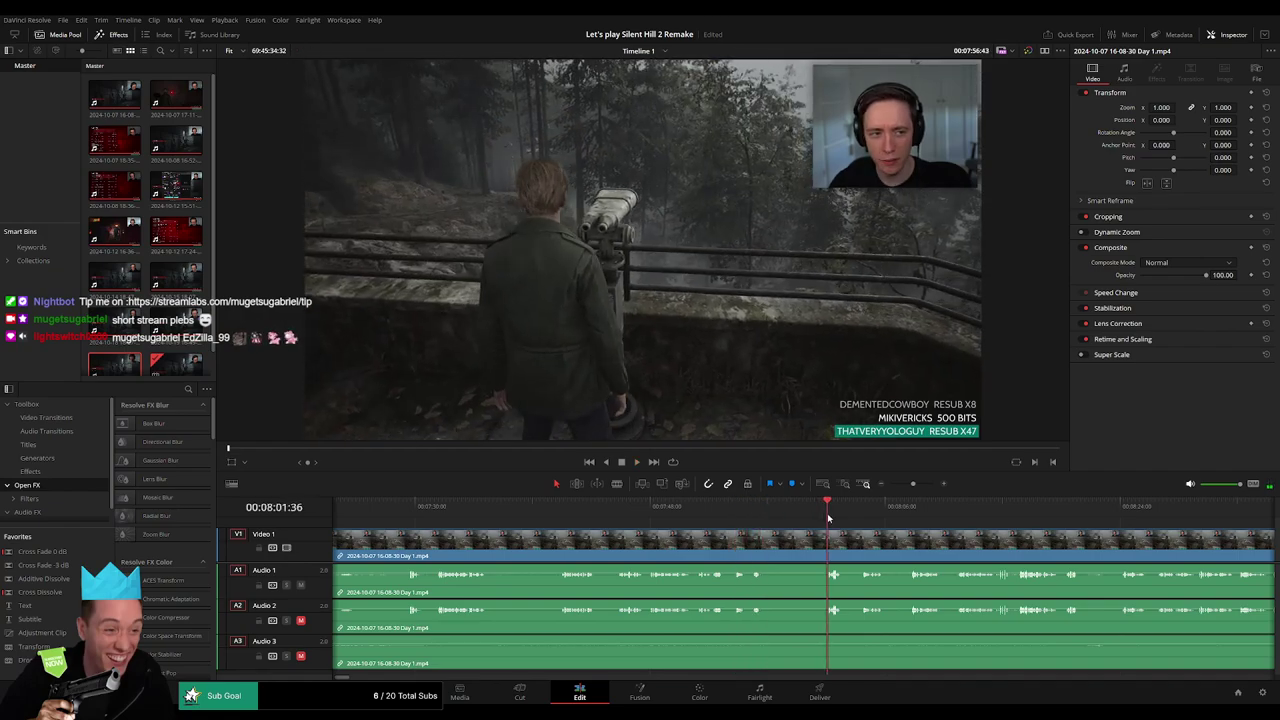
left_click(822, 483)
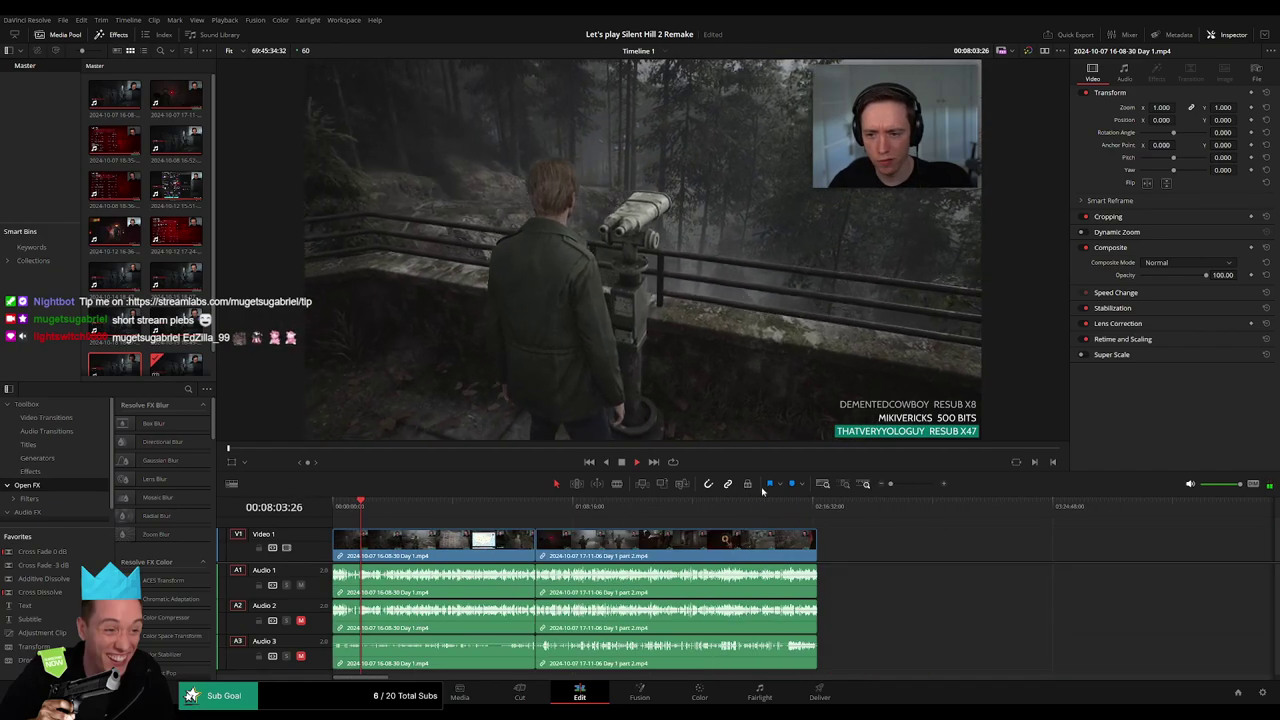
Scrub far ahead into the Day 1 part 2 footage and replay the scene from about 58:10.
left_click_drag(486, 507, 534, 512)
scroll(713, 537, "up", 2)
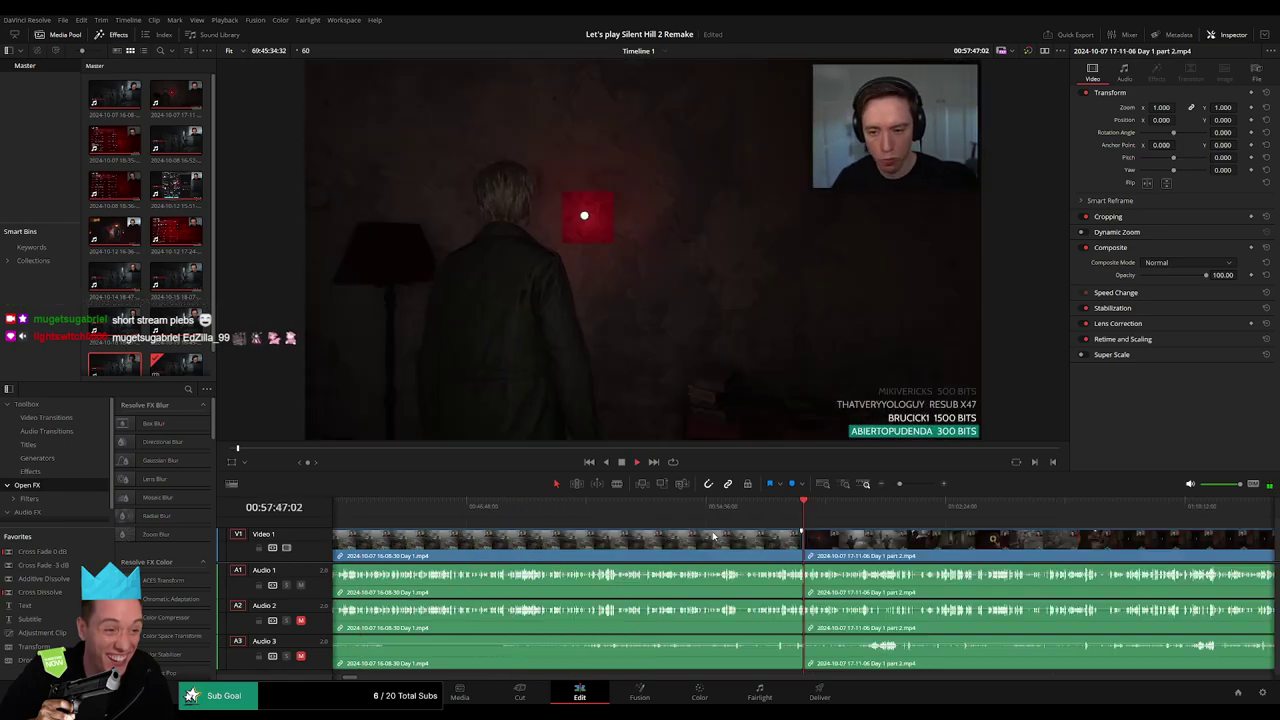
scroll(713, 537, "up", 2)
scroll(750, 540, "up", 2)
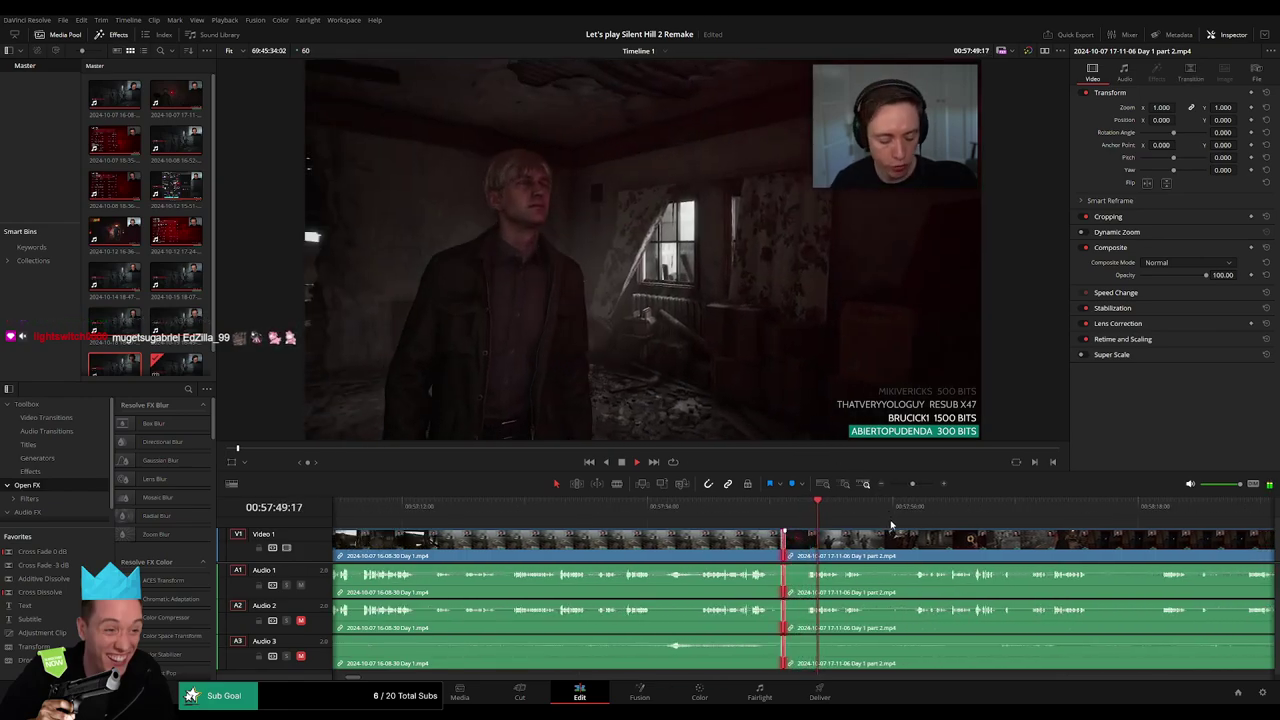
left_click(1140, 530)
key("space")
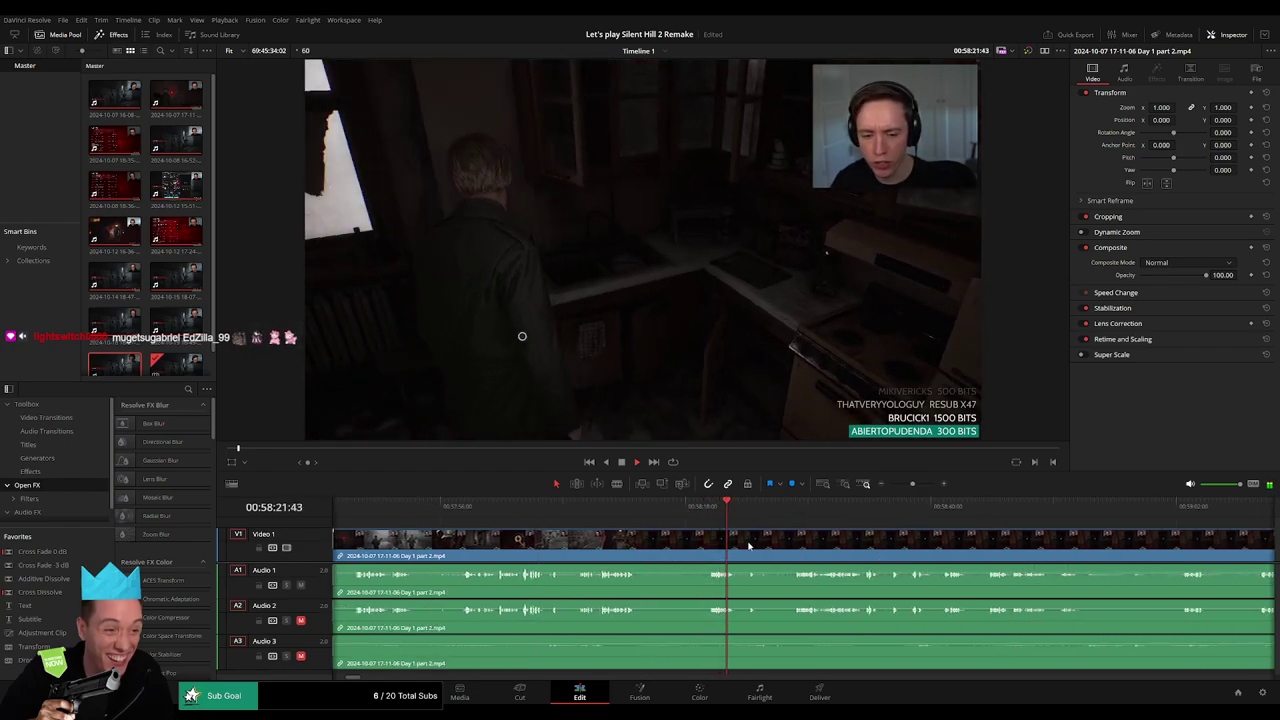
left_click(546, 508)
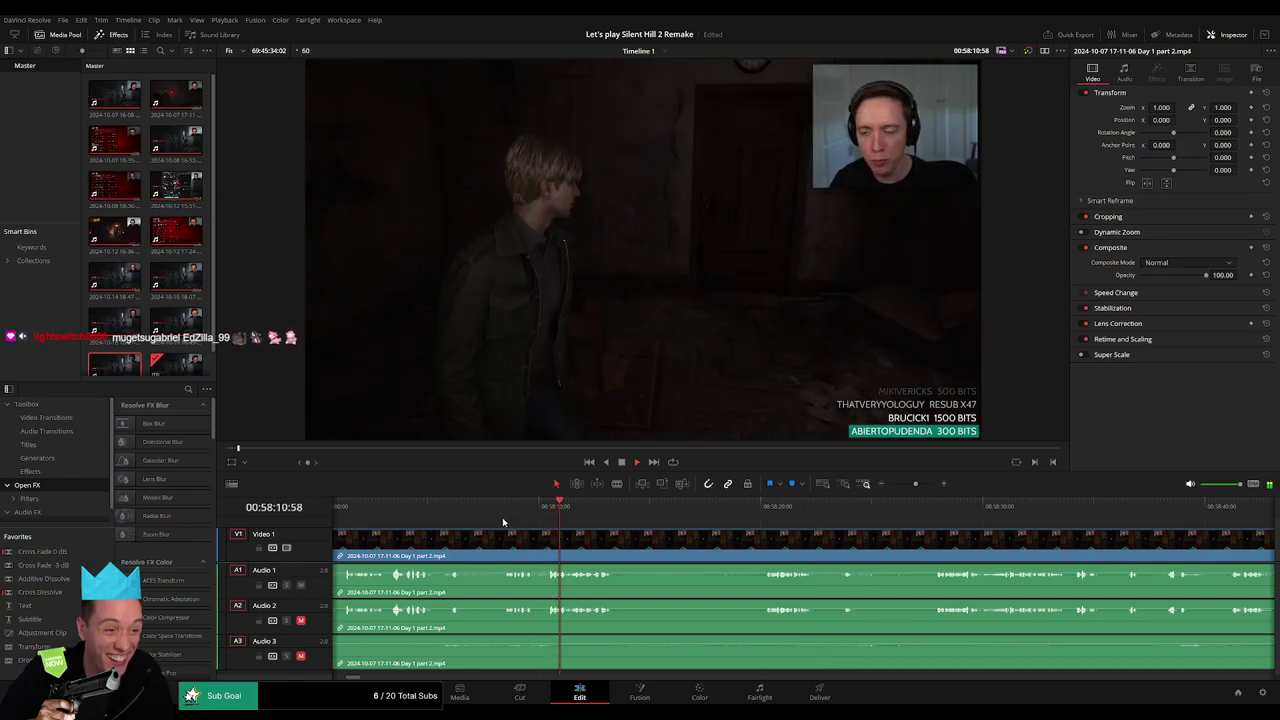
left_click(505, 513)
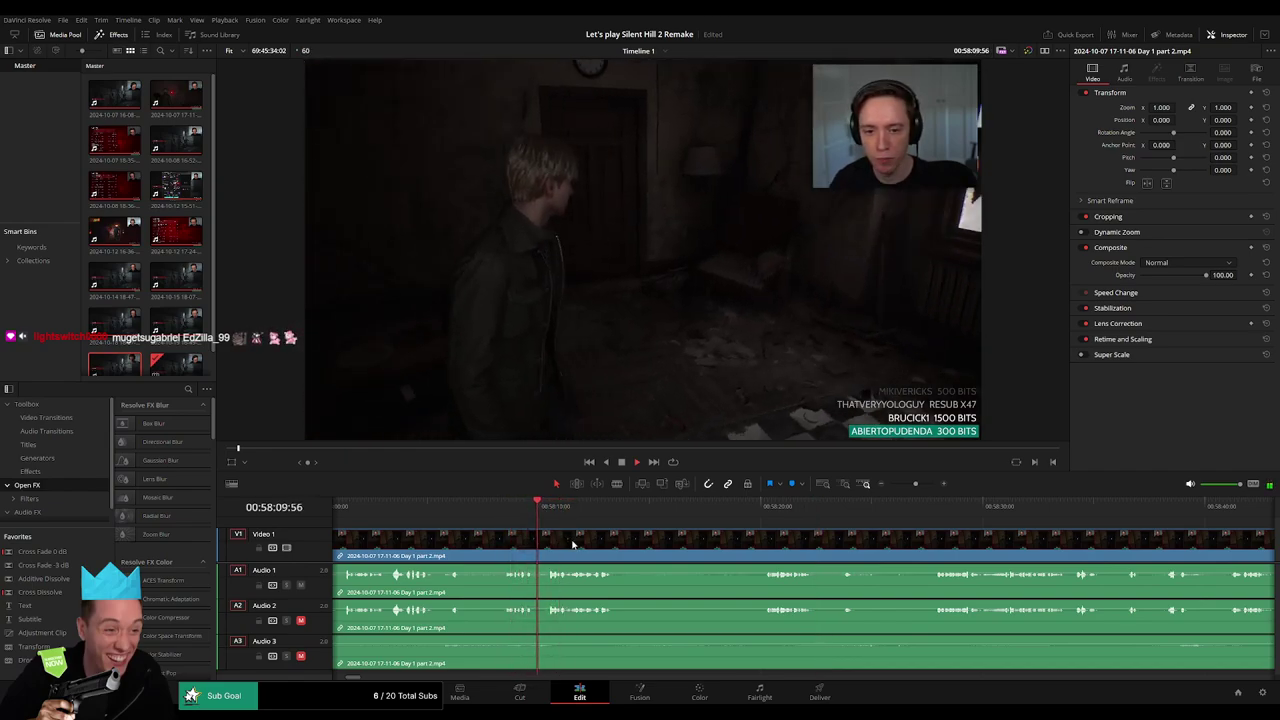
Return to the bottle scene and blade all tracks at 00:58:27:00 with Ctrl+B.
scroll(730, 537, "up", 3)
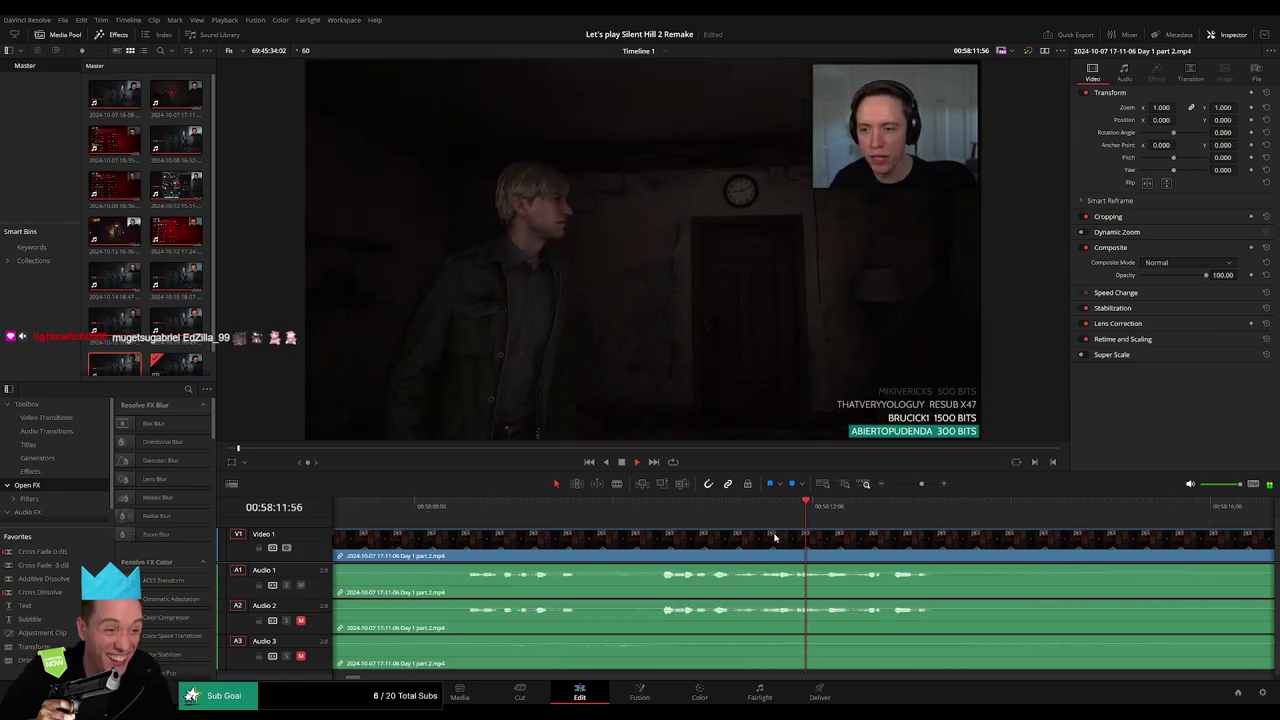
scroll(916, 538, "down", 3)
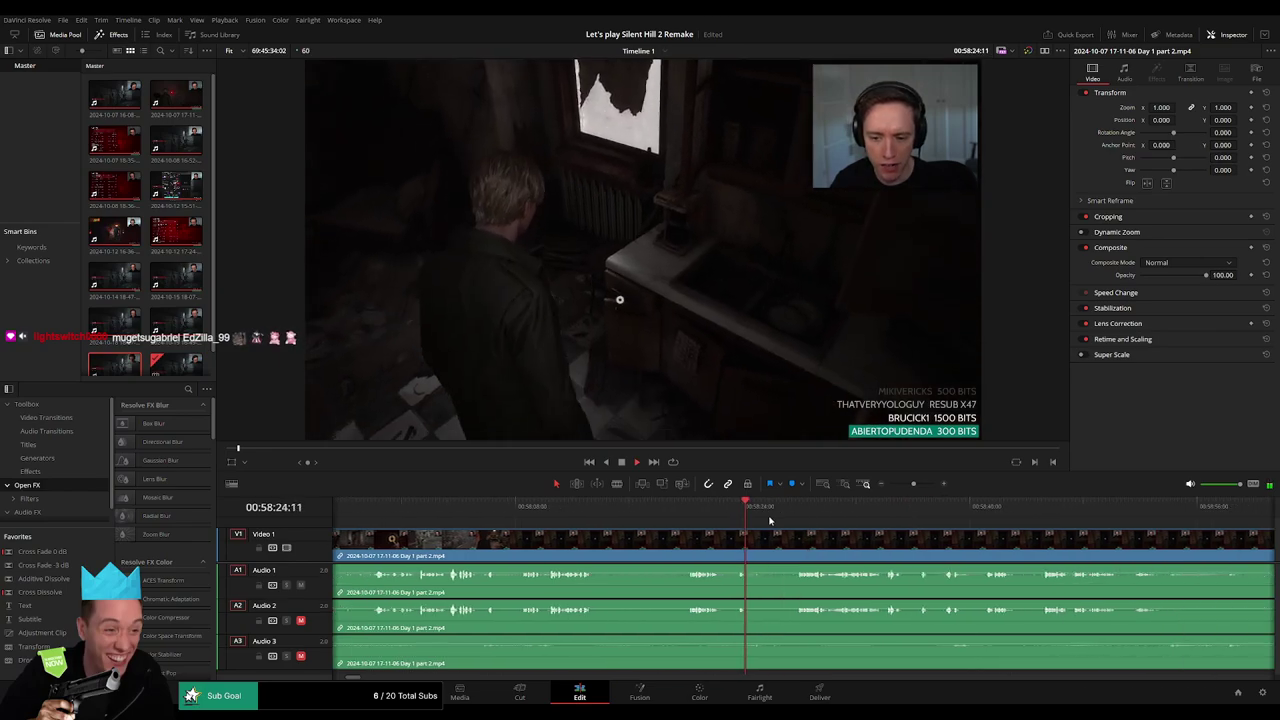
scroll(936, 521, "up", 3)
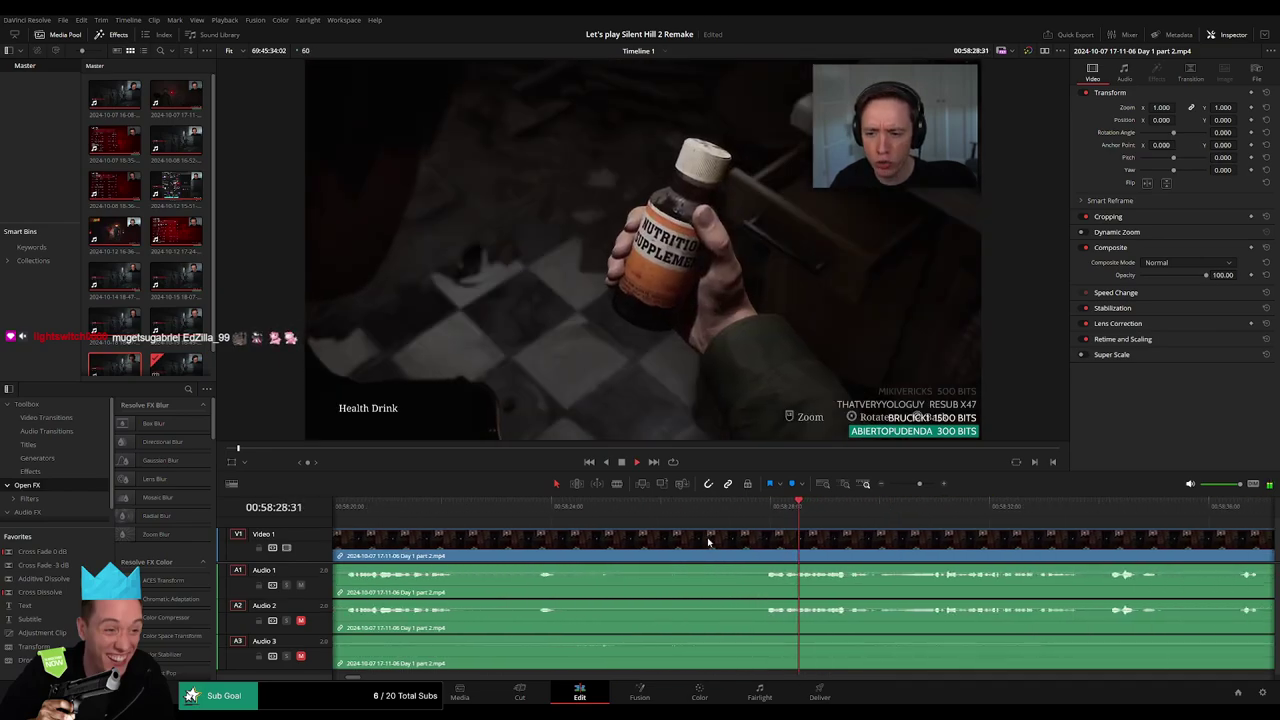
left_click(752, 518)
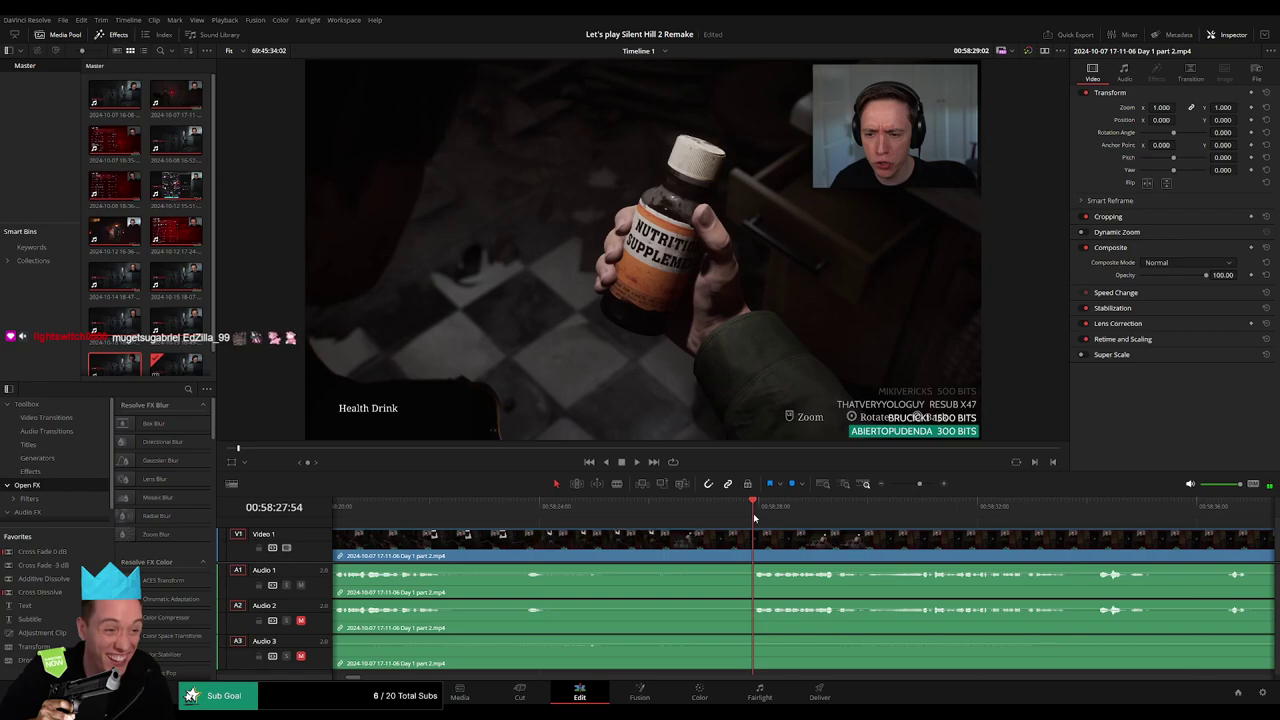
left_click(704, 518)
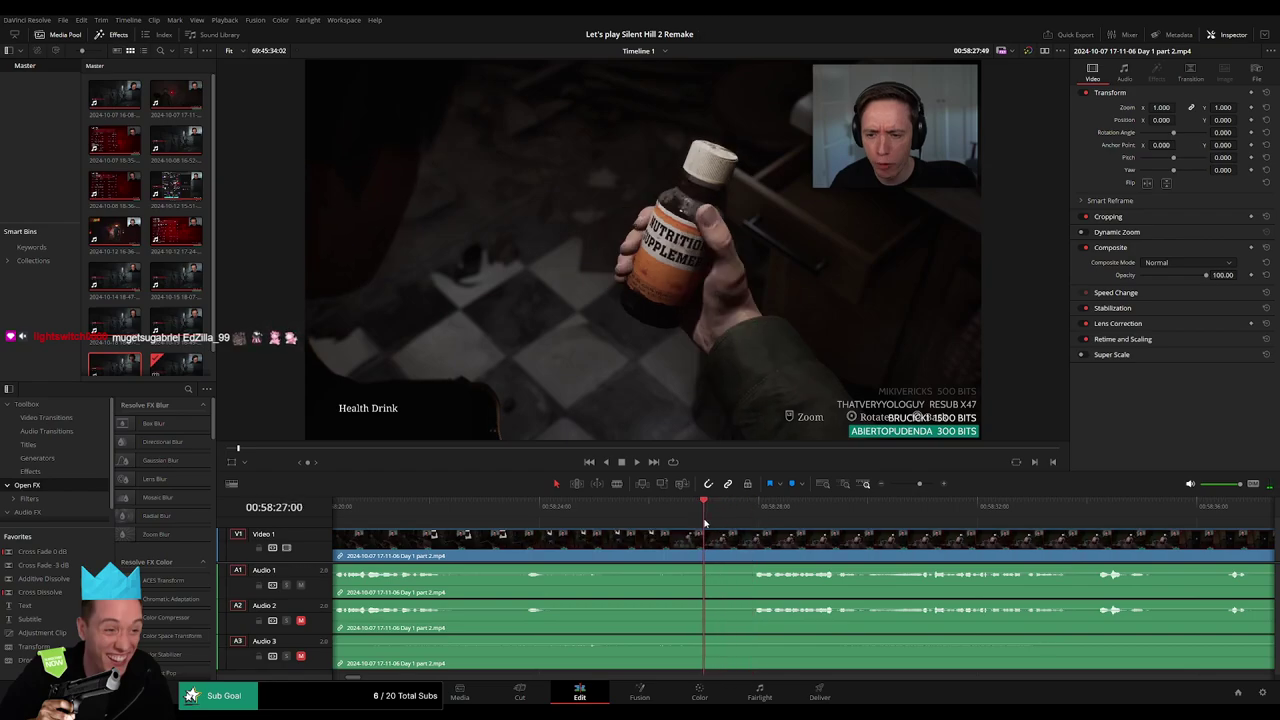
key("ctrl+b")
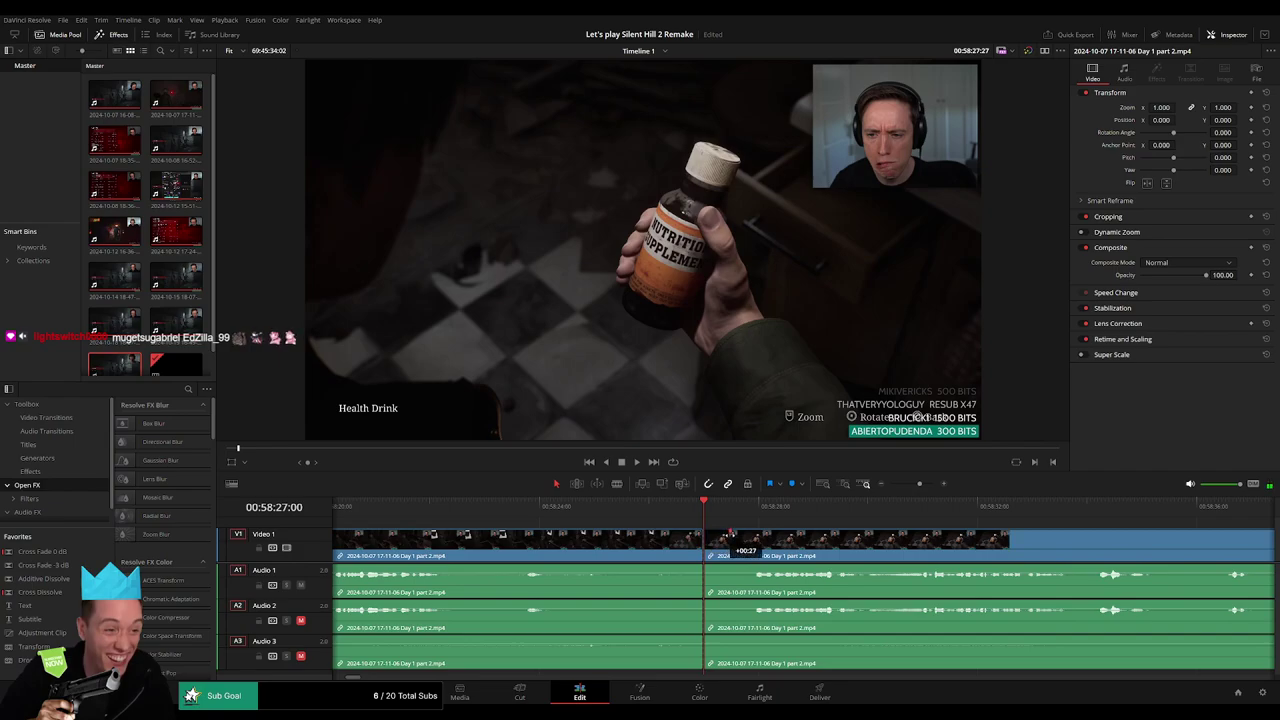
Drag the audio fade handles out and back in around the 00:58:27:00 cut, then fit the timeline.
left_click_drag(756, 538, 698, 535)
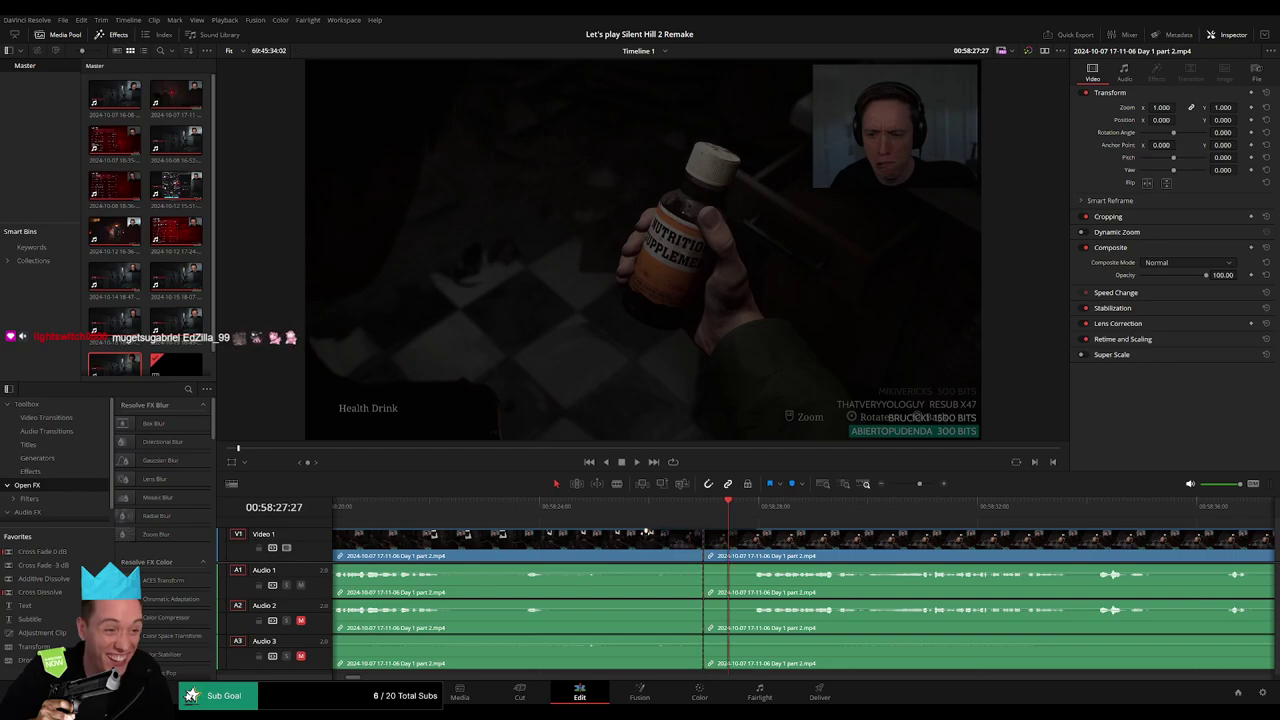
left_click_drag(700, 568, 646, 567)
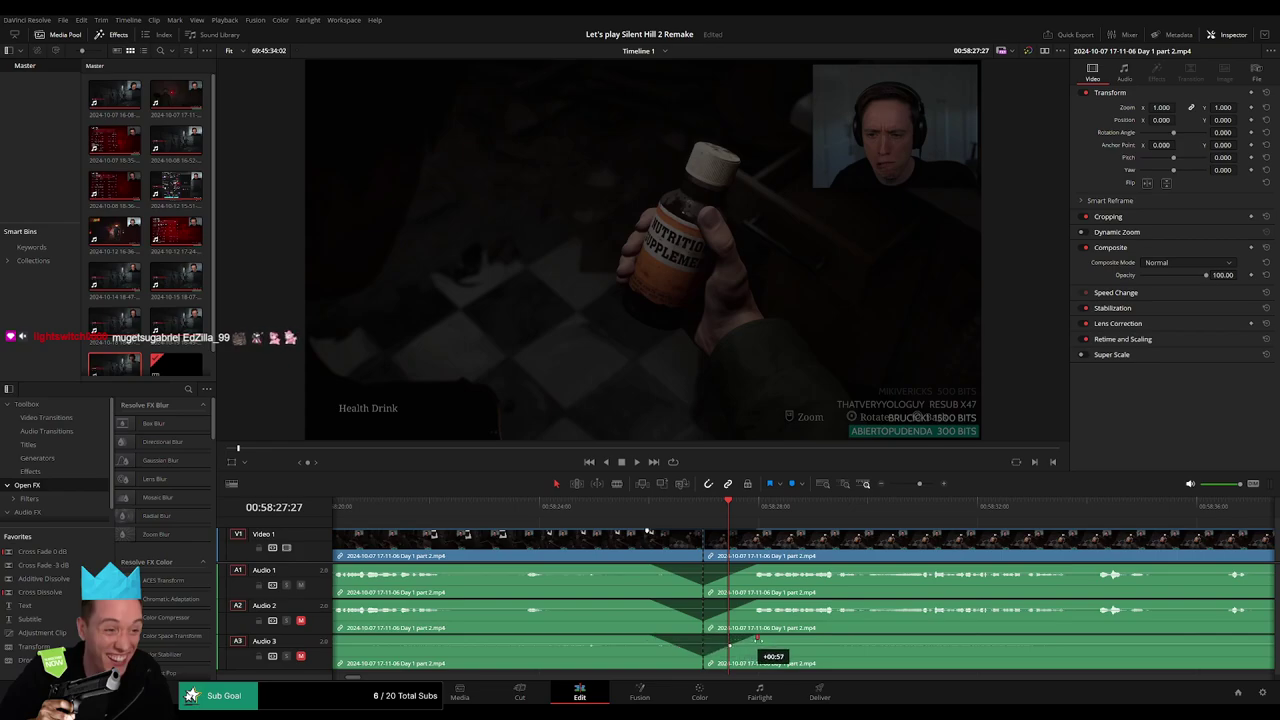
left_click(845, 485)
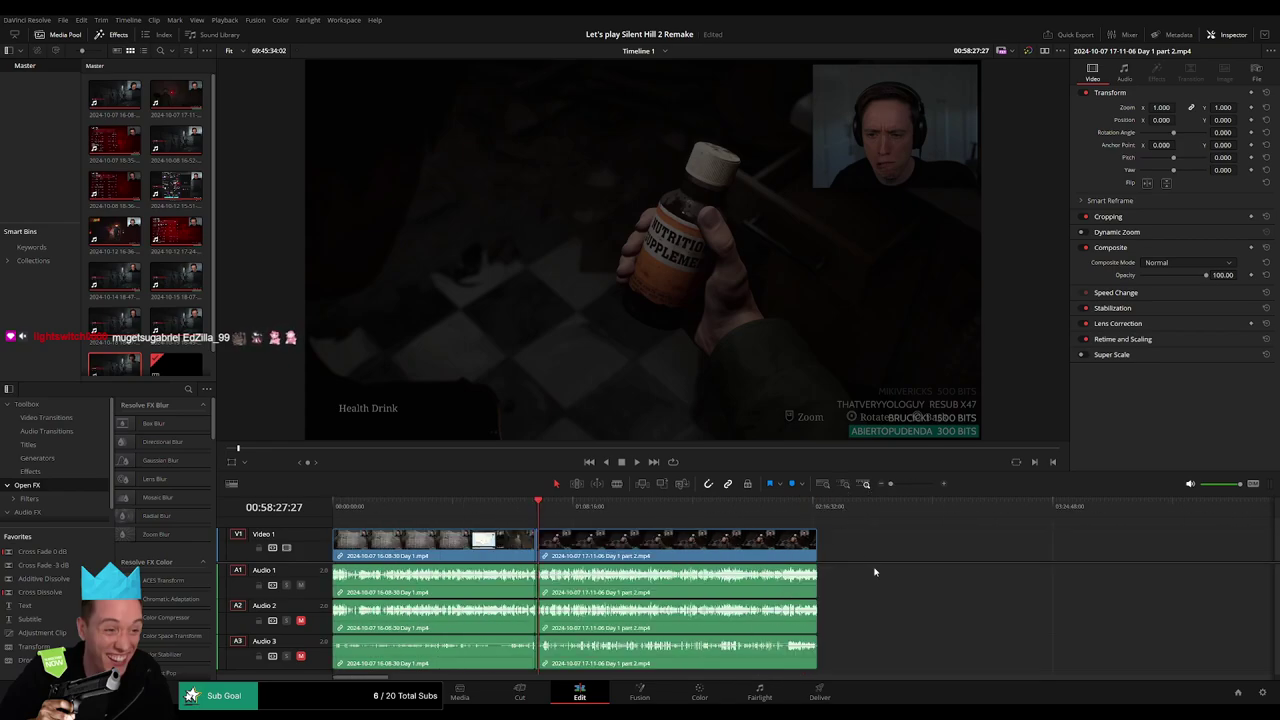
Park the playhead at 02:00:00:00 and snap the Day 1 part 2 clip to start there.
scroll(875, 572, "right", 2)
left_click_drag(386, 517, 307, 510)
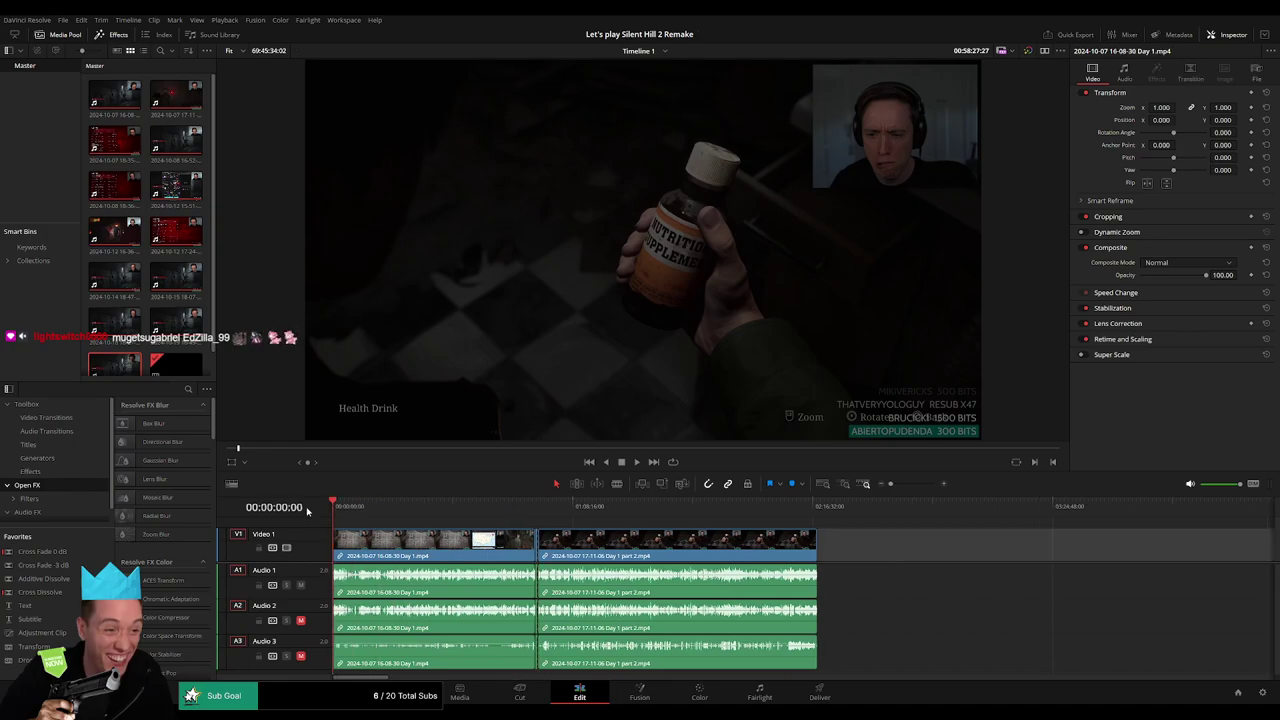
key("ctrl+z")
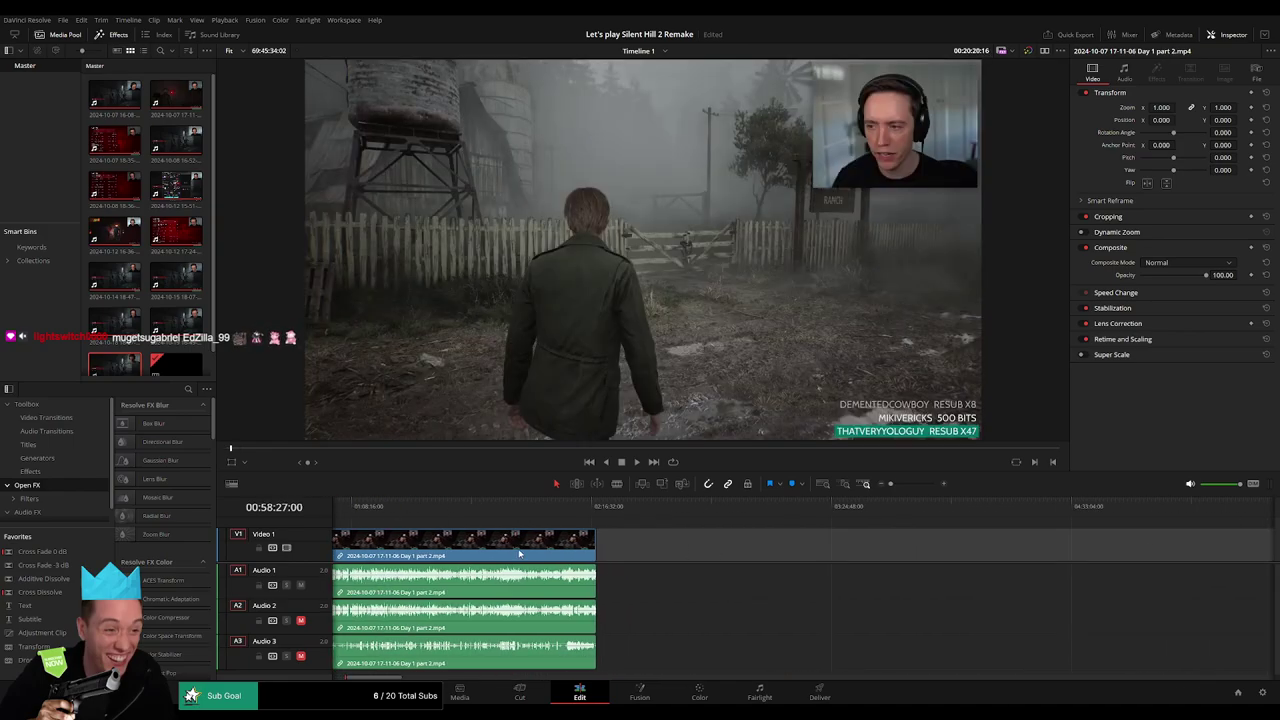
key("ctrl+z")
key("ctrl+z")
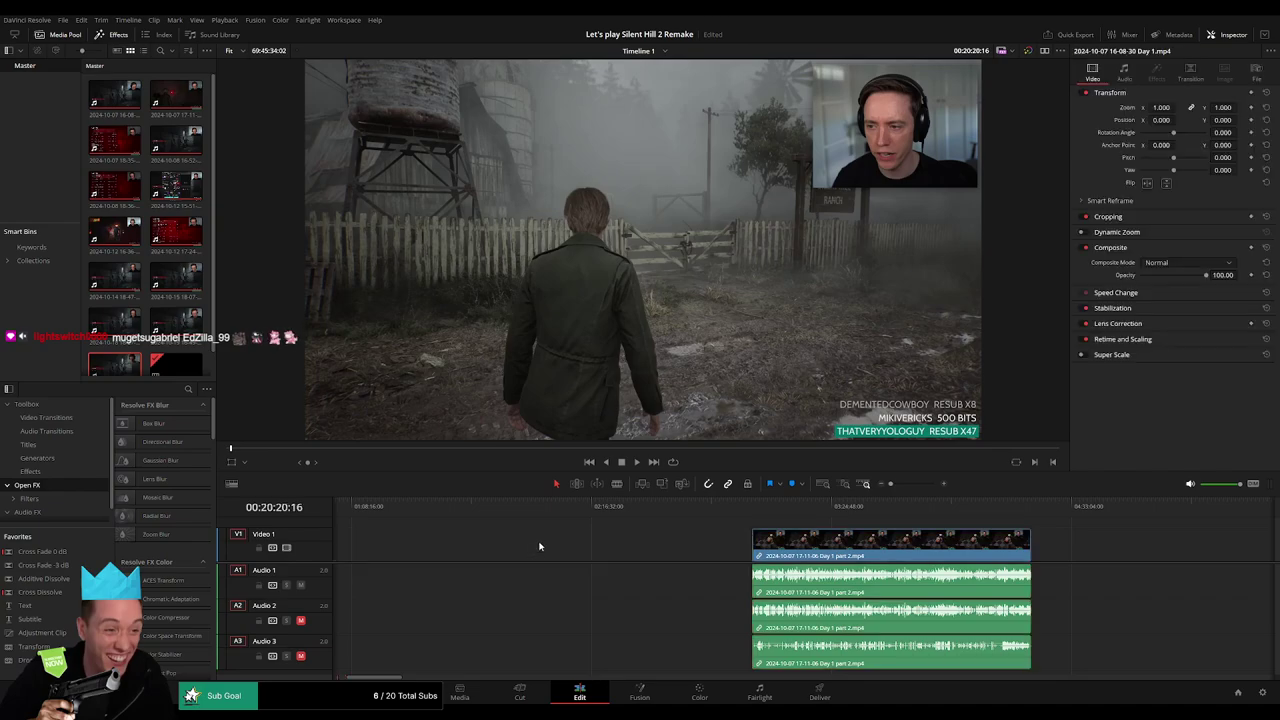
left_click_drag(558, 505, 615, 507)
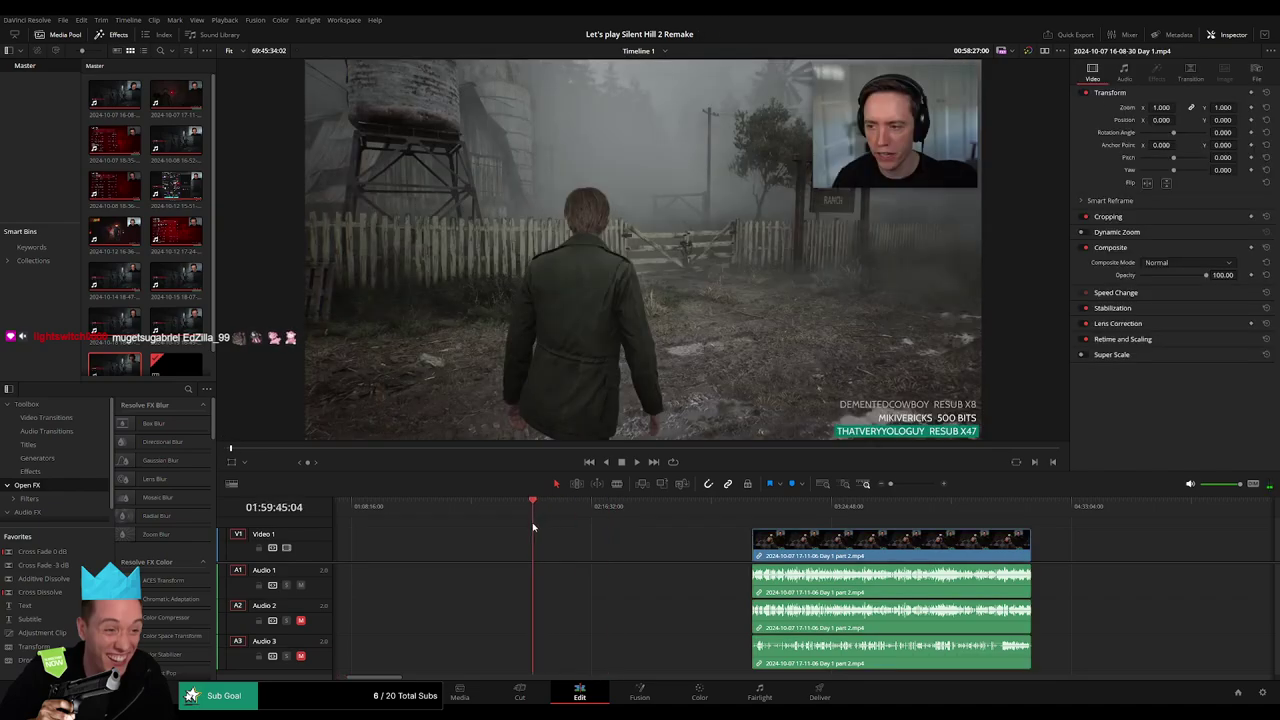
left_click(532, 527)
key("ctrl+z")
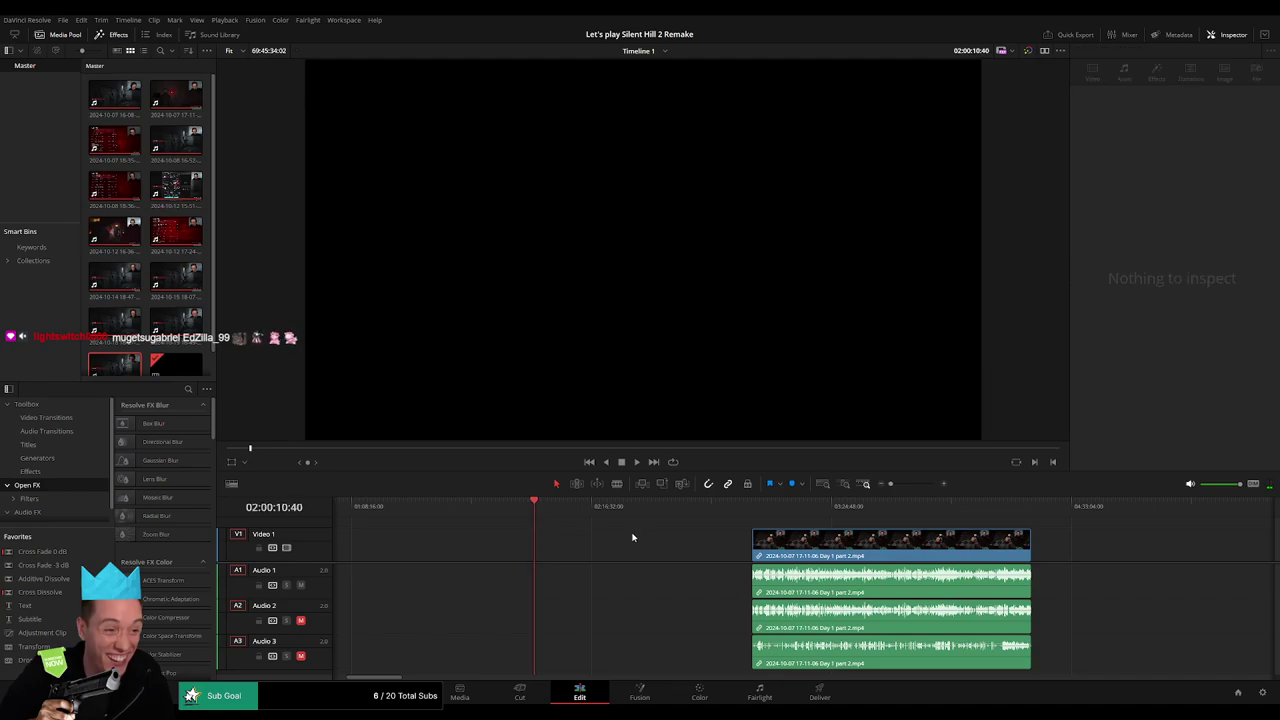
key("ctrl+z")
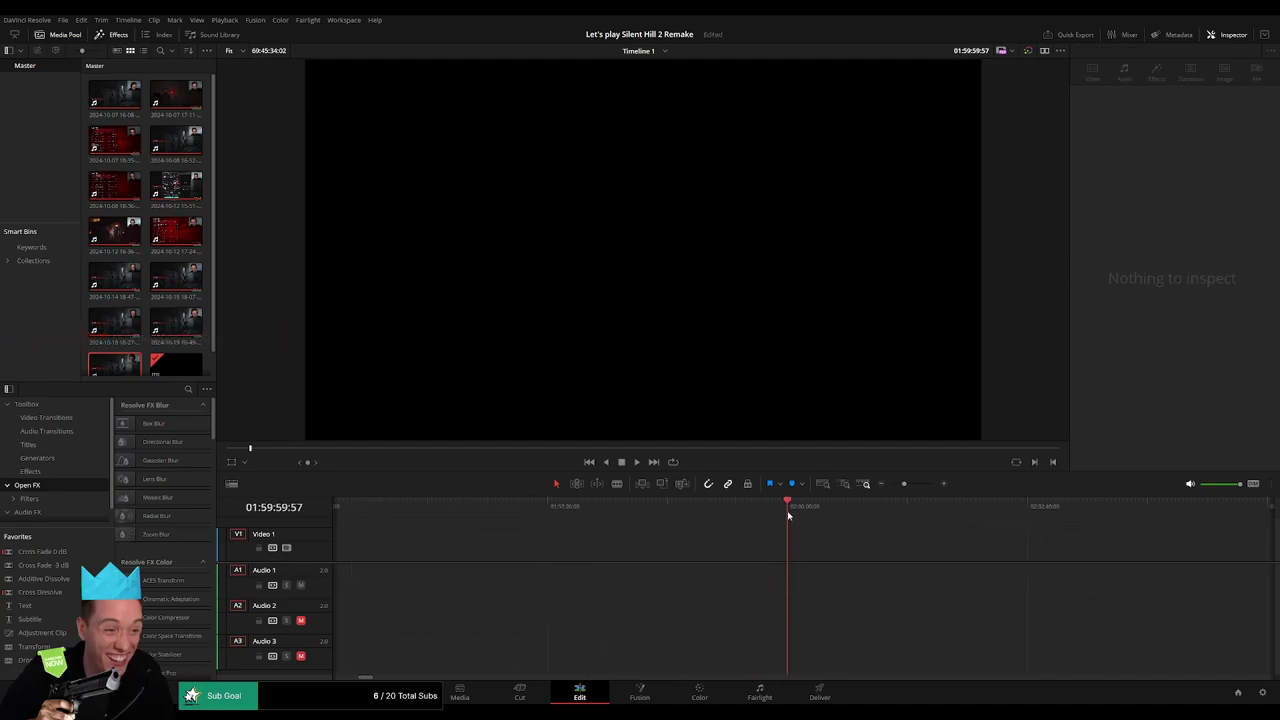
key("ctrl+shift+z")
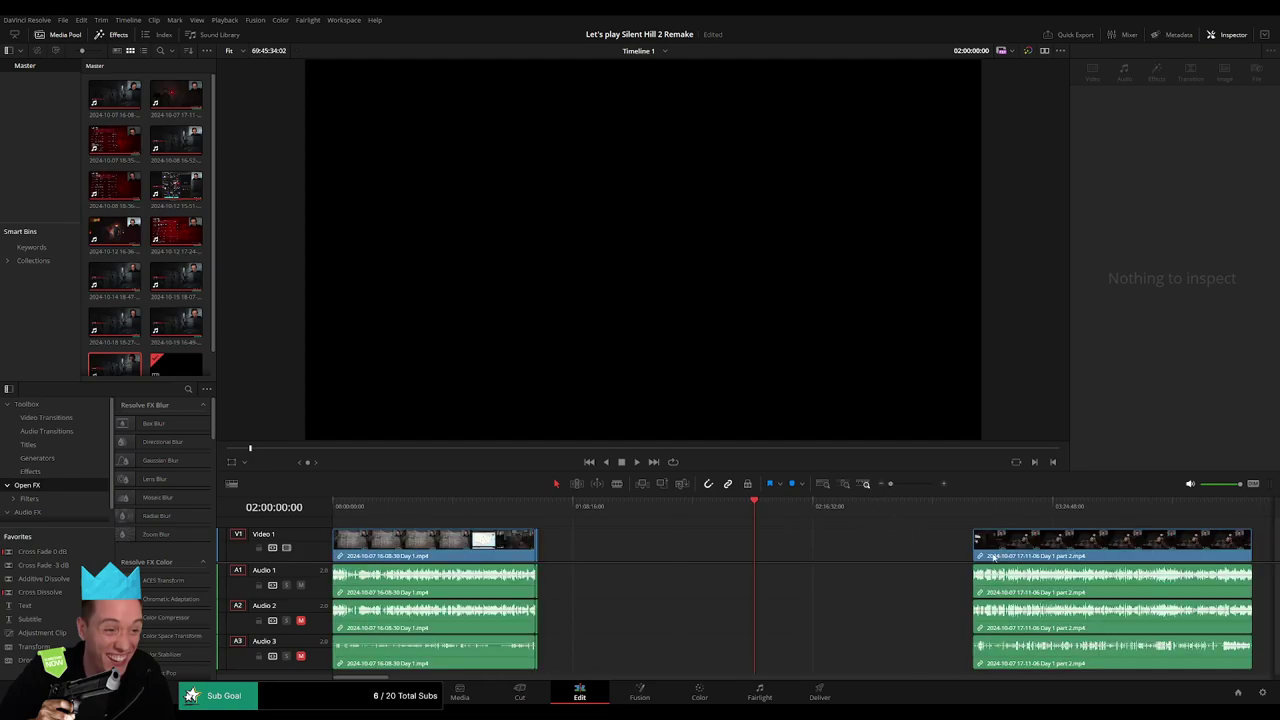
left_click_drag(1050, 545, 835, 545)
Play back the moved part 2 clip, zooming in and scrubbing ahead to the vinyl record scene.
left_click(685, 548)
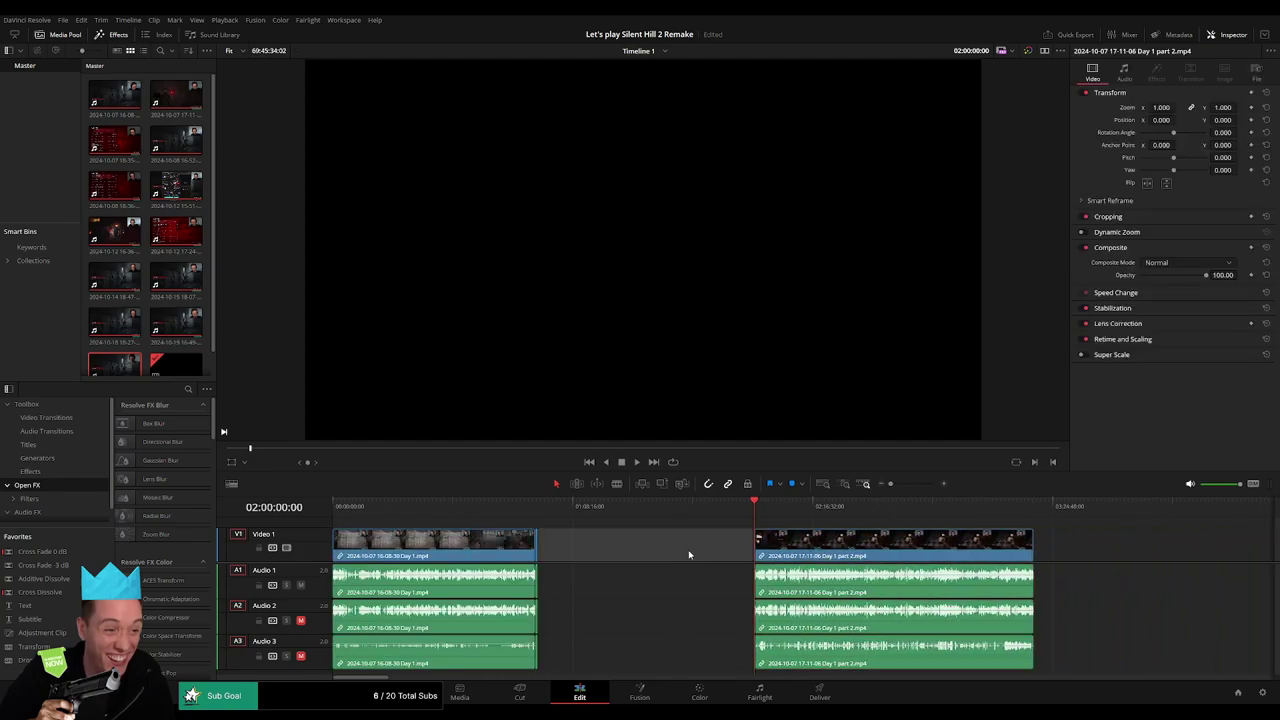
key("space")
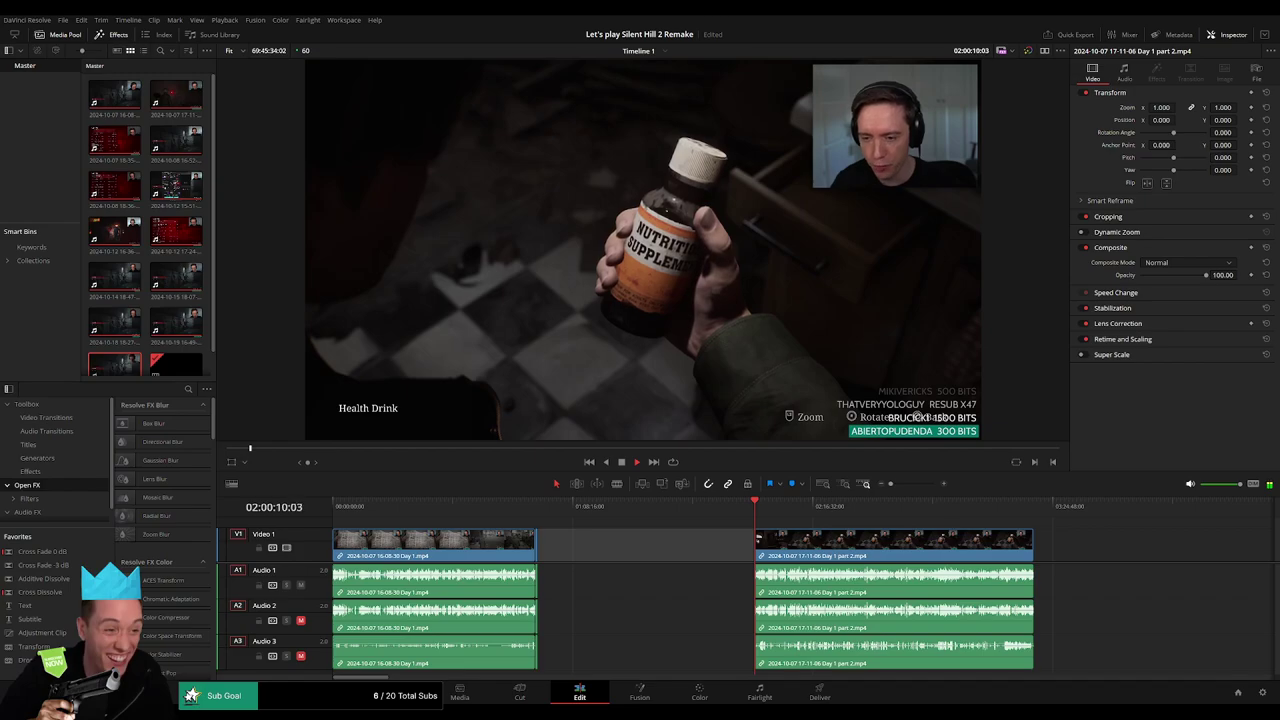
scroll(432, 520, "right", 5)
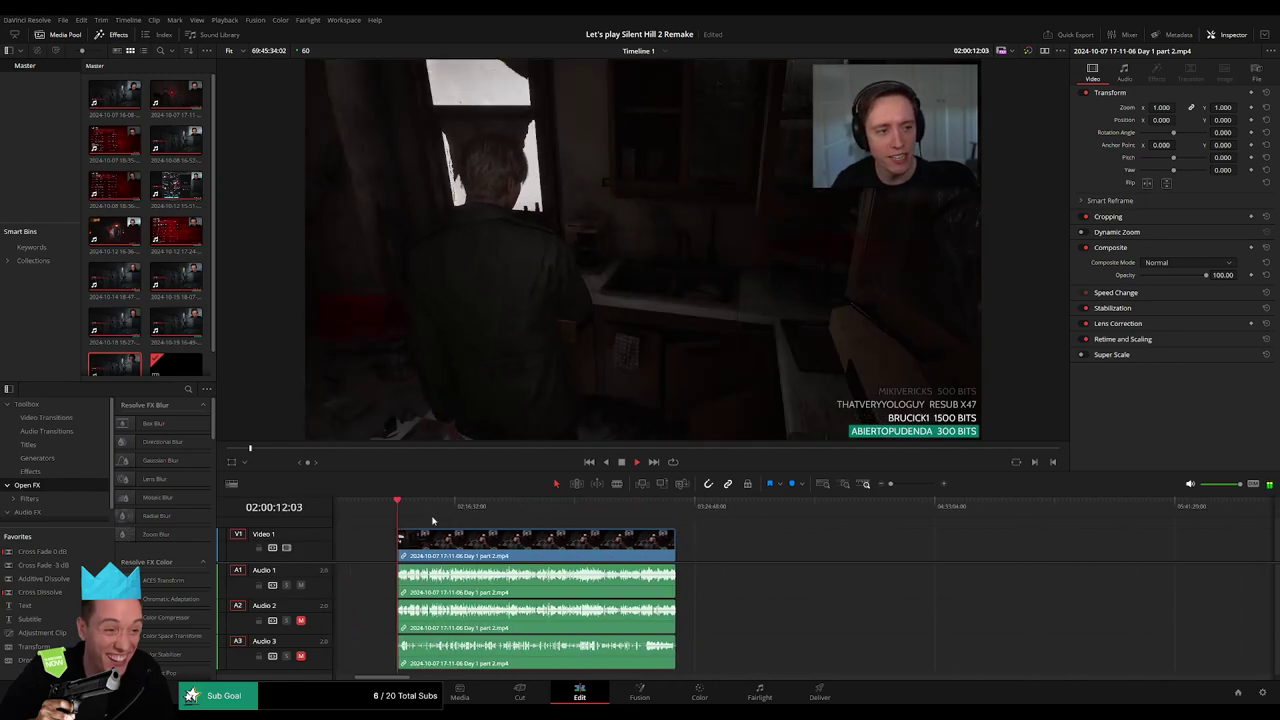
left_click_drag(432, 520, 599, 540)
key("space")
key("ctrl+equal")
key("ctrl+equal")
key("ctrl+equal")
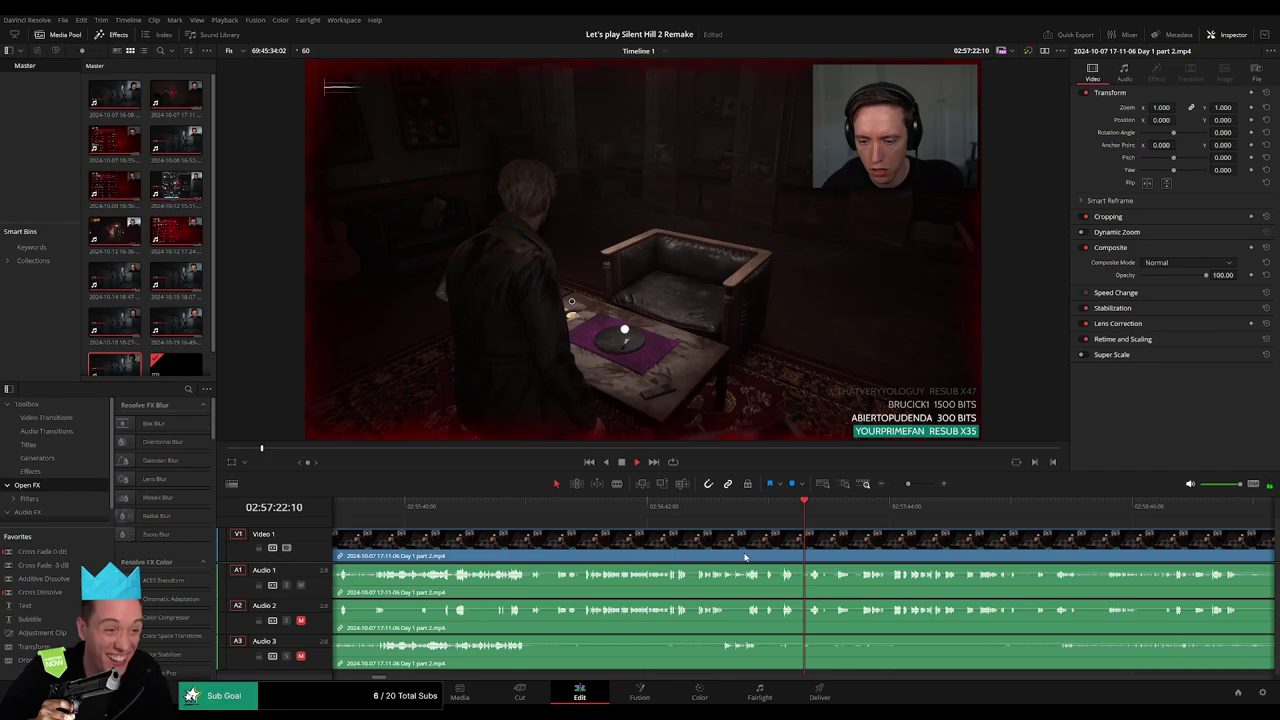
key("ctrl+equal")
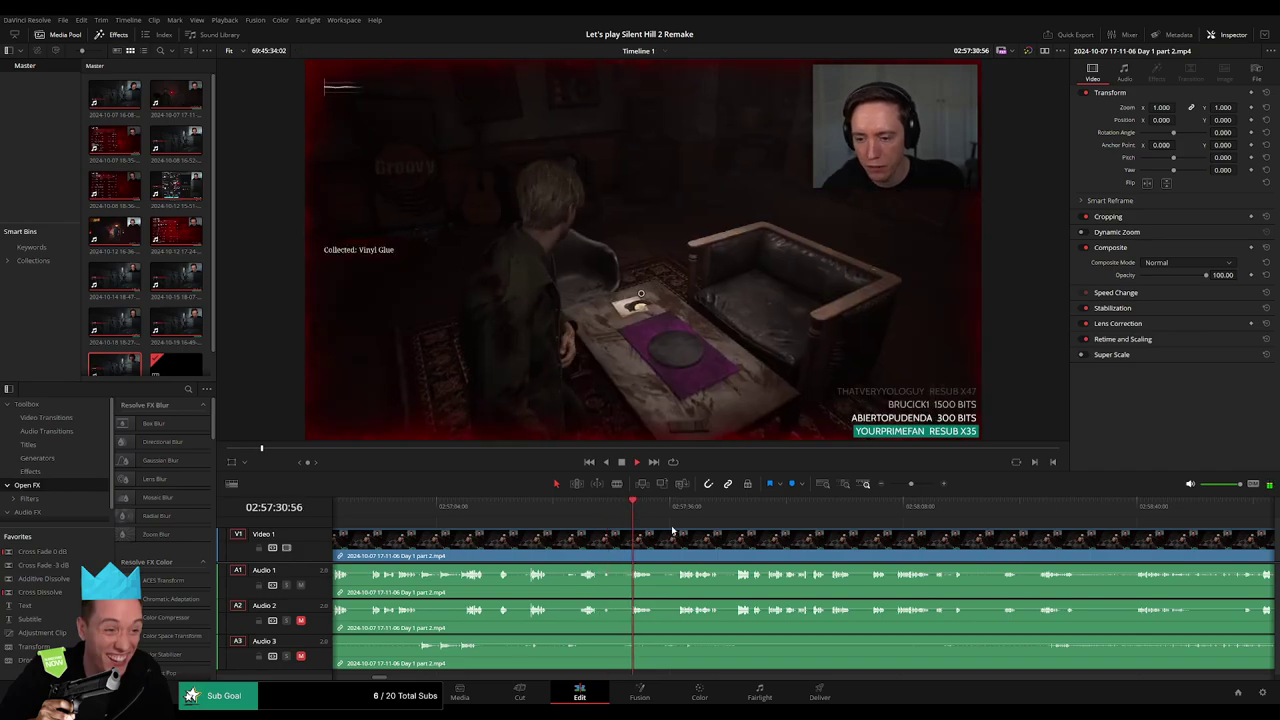
scroll(684, 528, "down", 2)
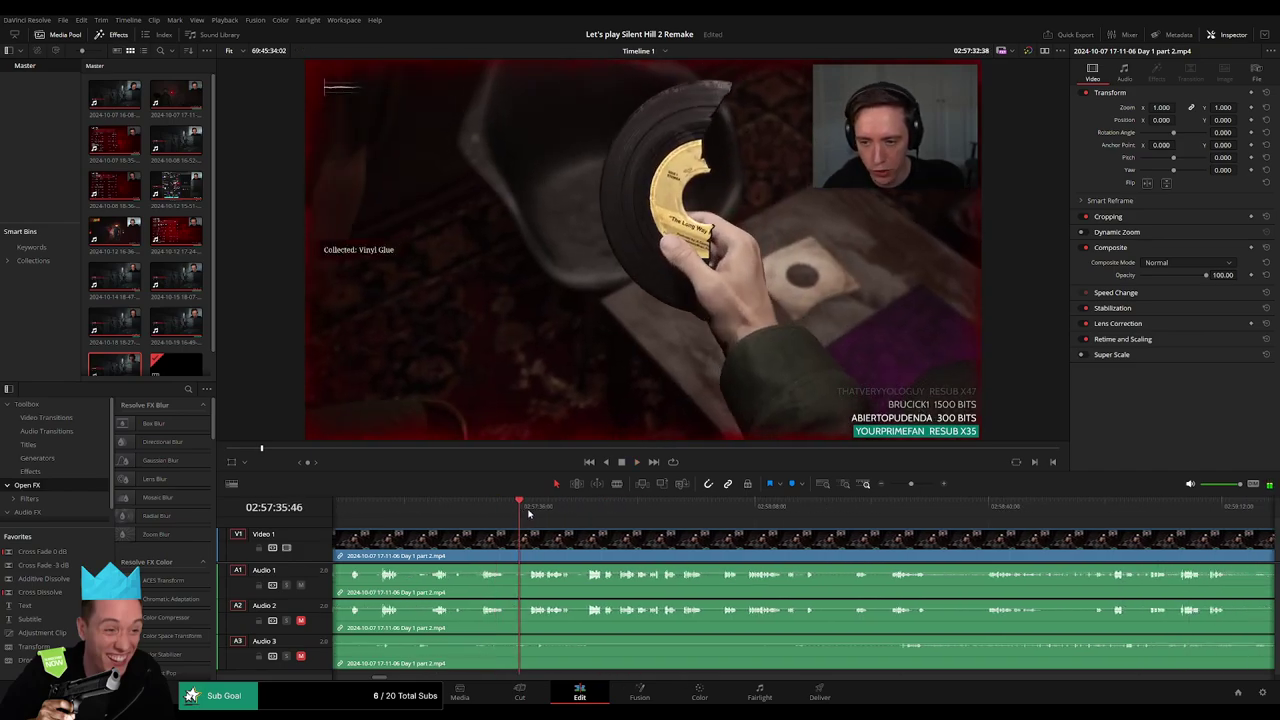
left_click_drag(565, 509, 685, 520)
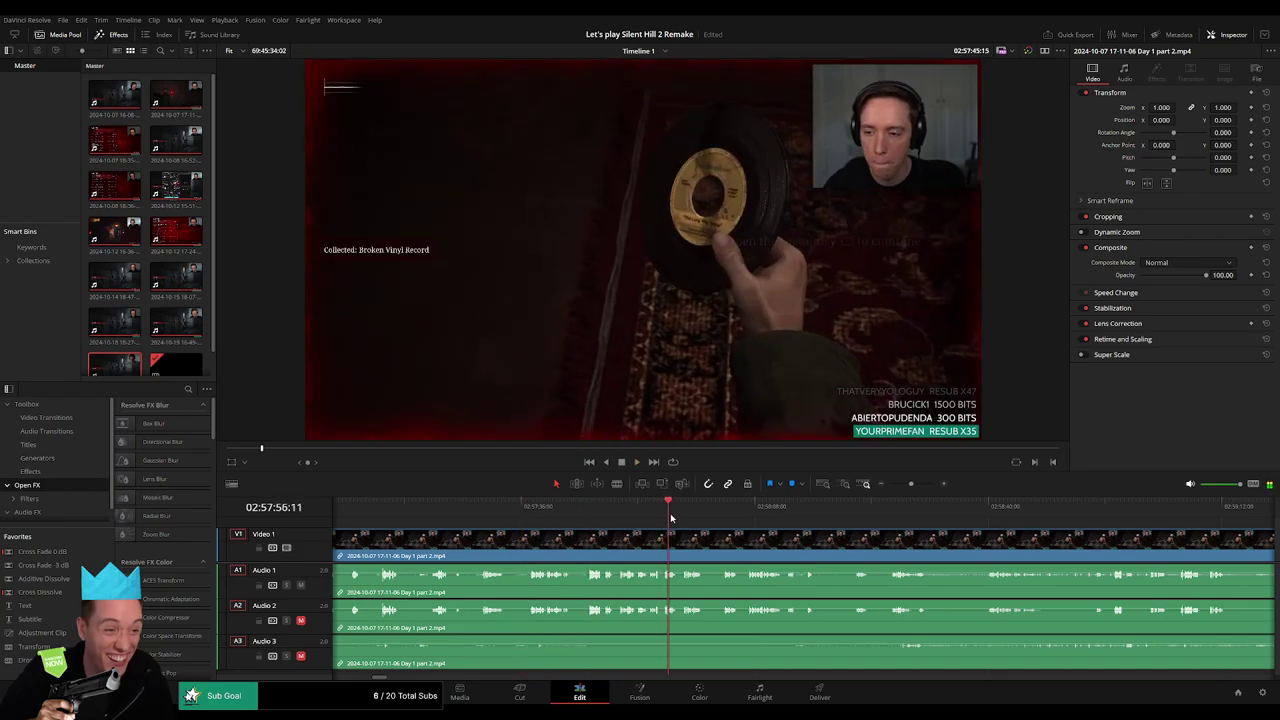
key("space")
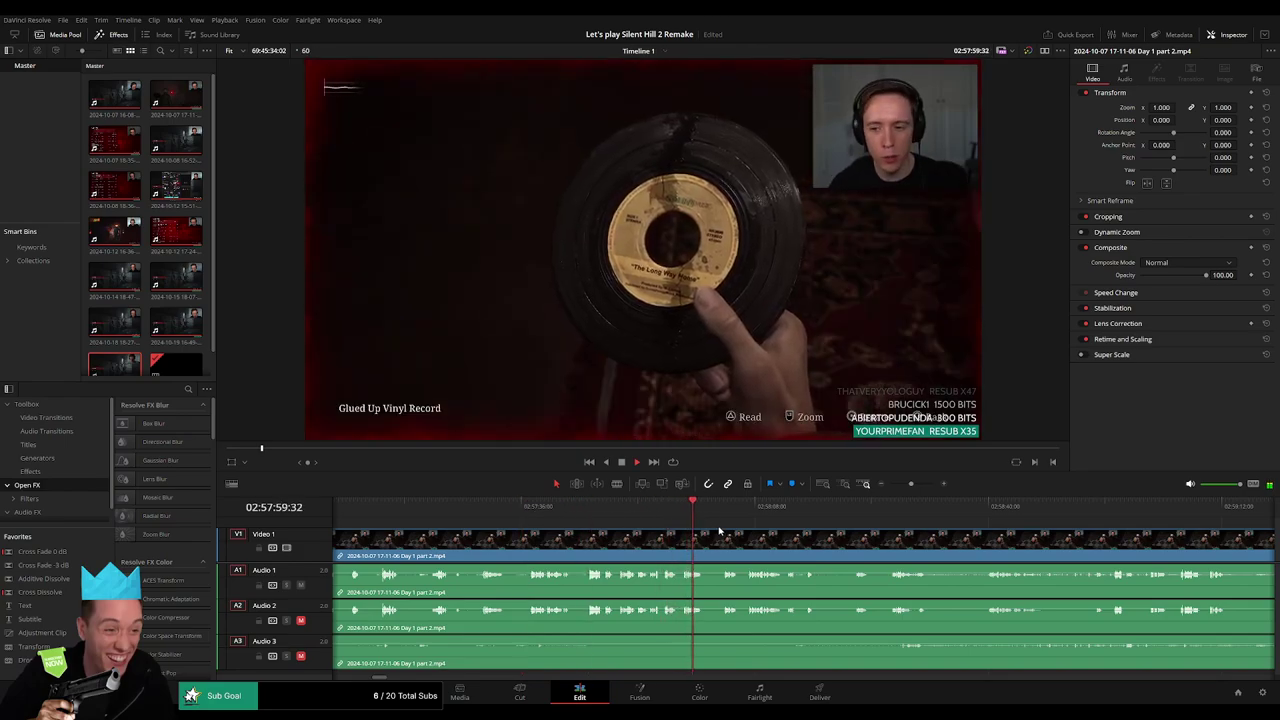
Skim past the record scene and fine-tune the playhead onto the 02:58:39:00 cut point.
left_click_drag(705, 512, 749, 519)
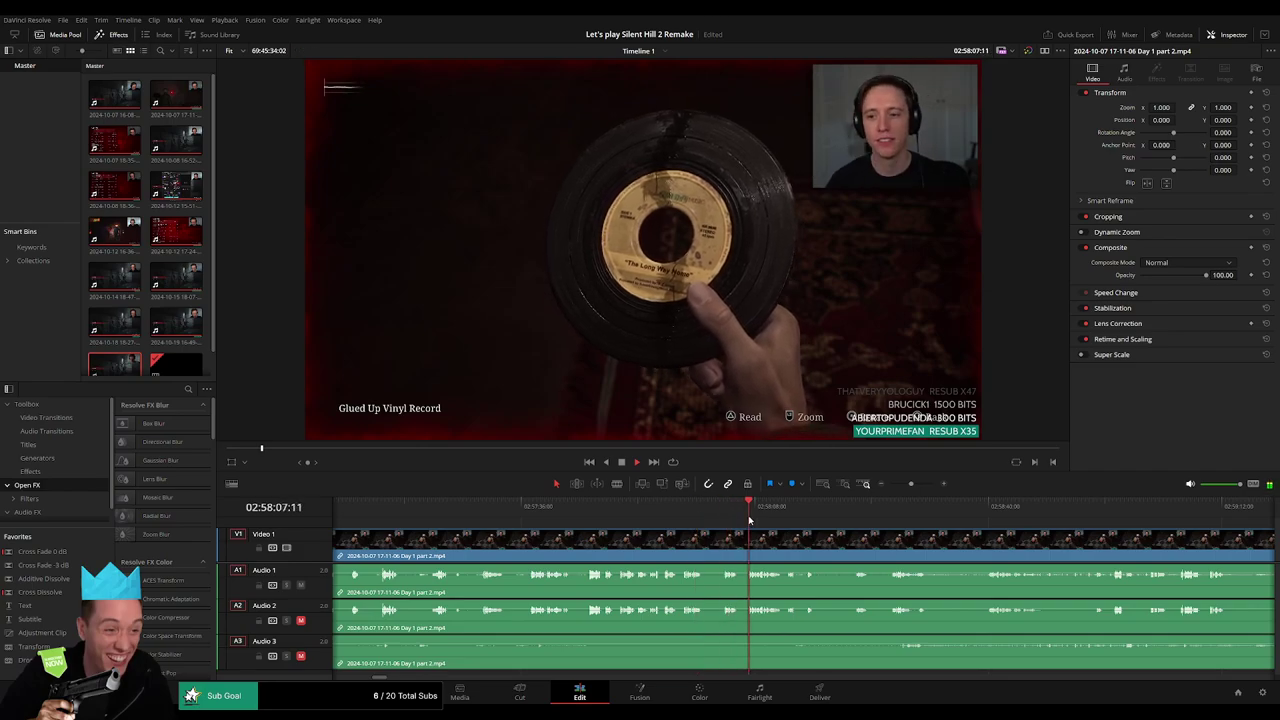
left_click(846, 514)
scroll(908, 555, "up", 3)
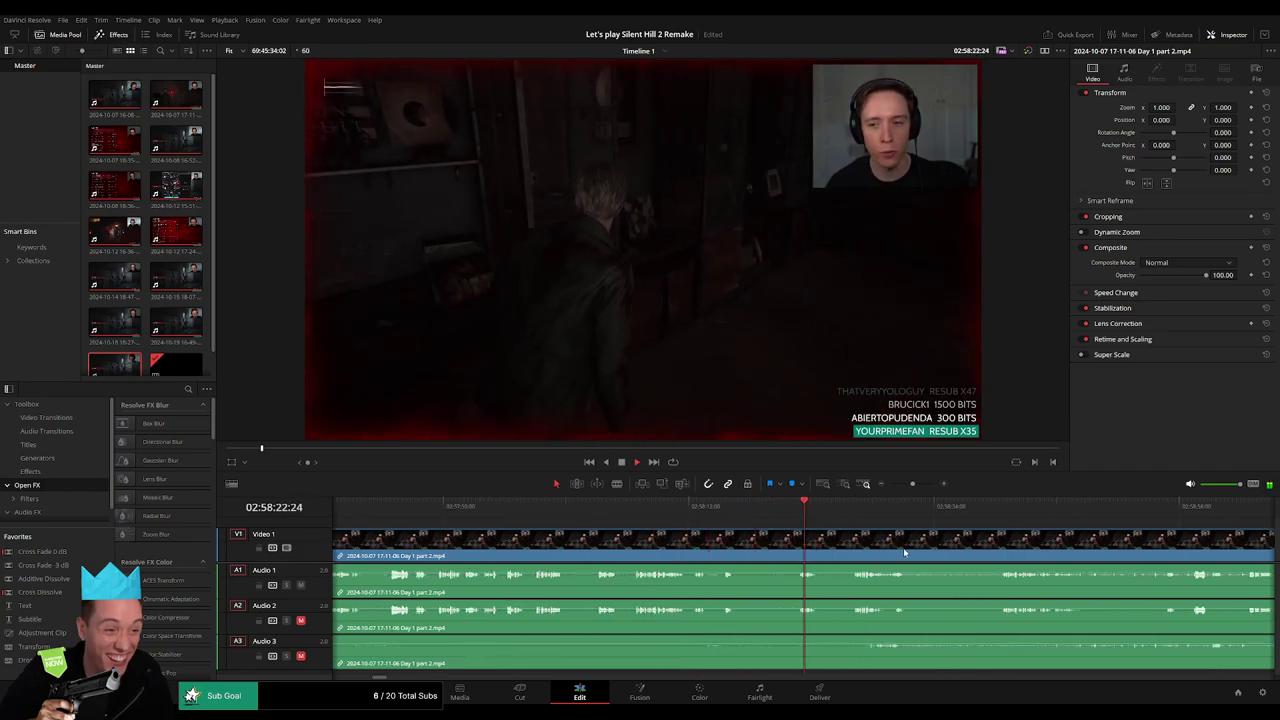
scroll(668, 538, "right", 3)
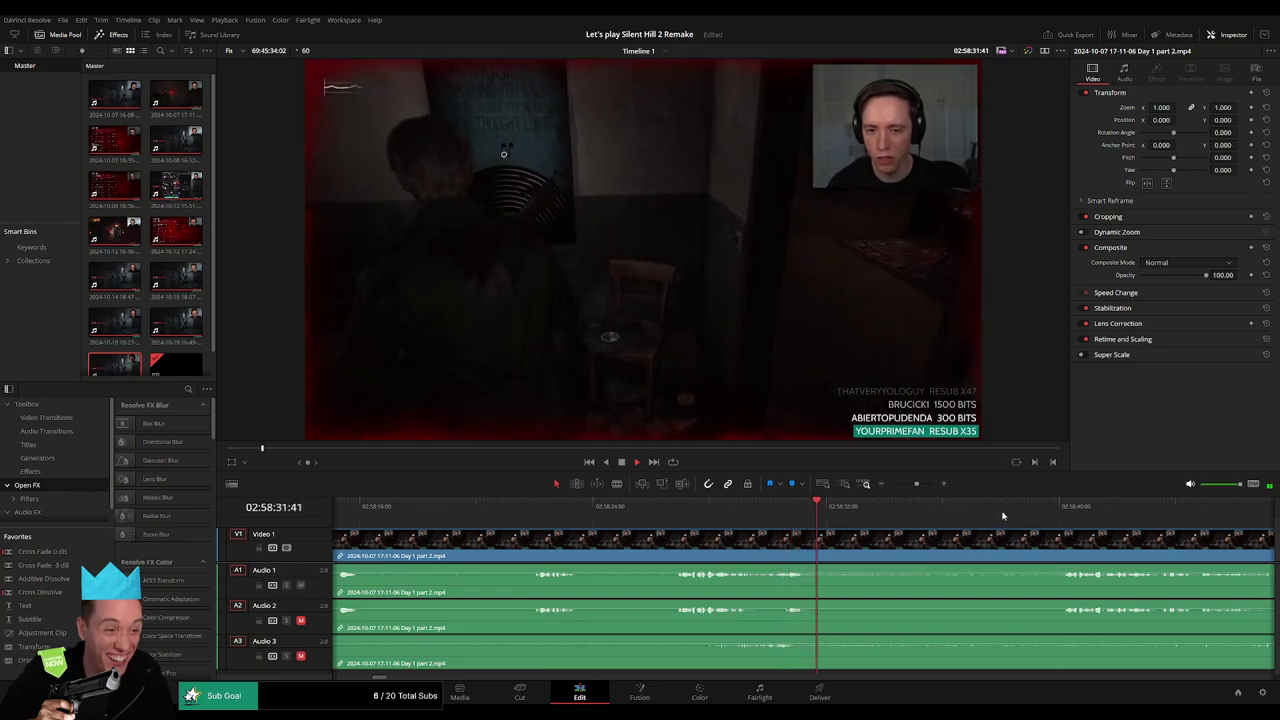
left_click(1041, 517)
scroll(639, 523, "right", 5)
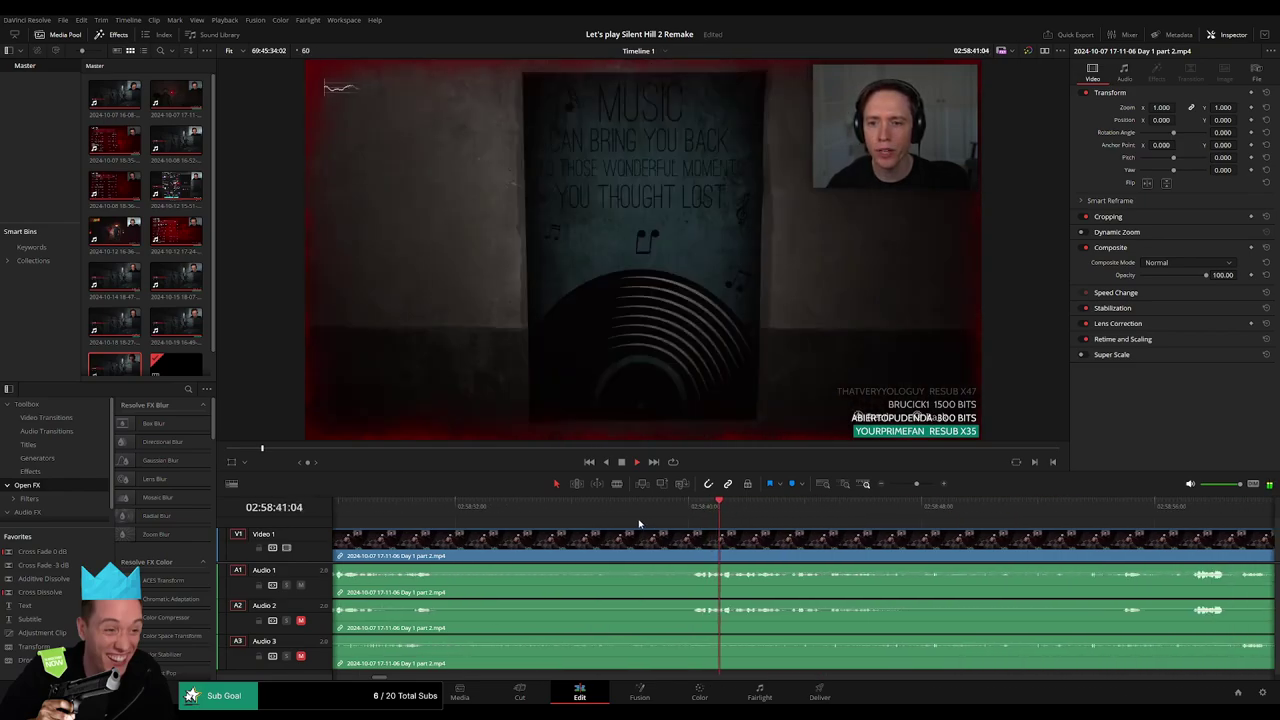
left_click(797, 508)
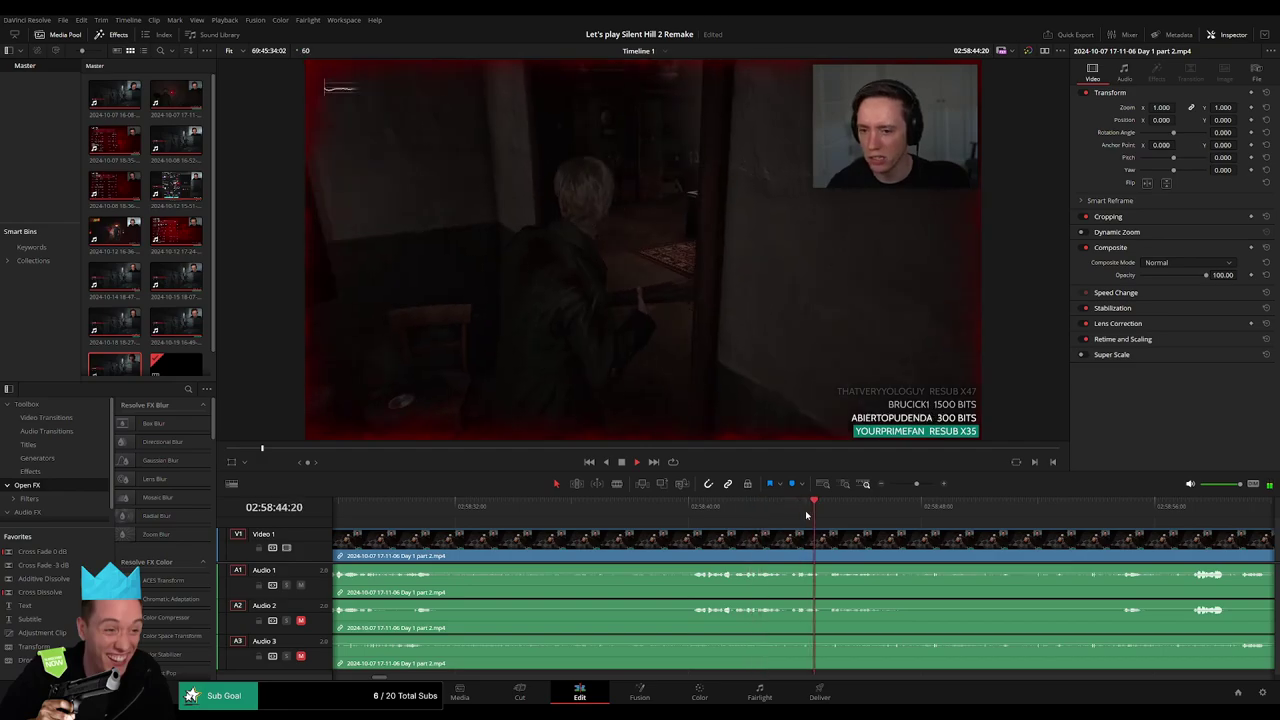
left_click(695, 510)
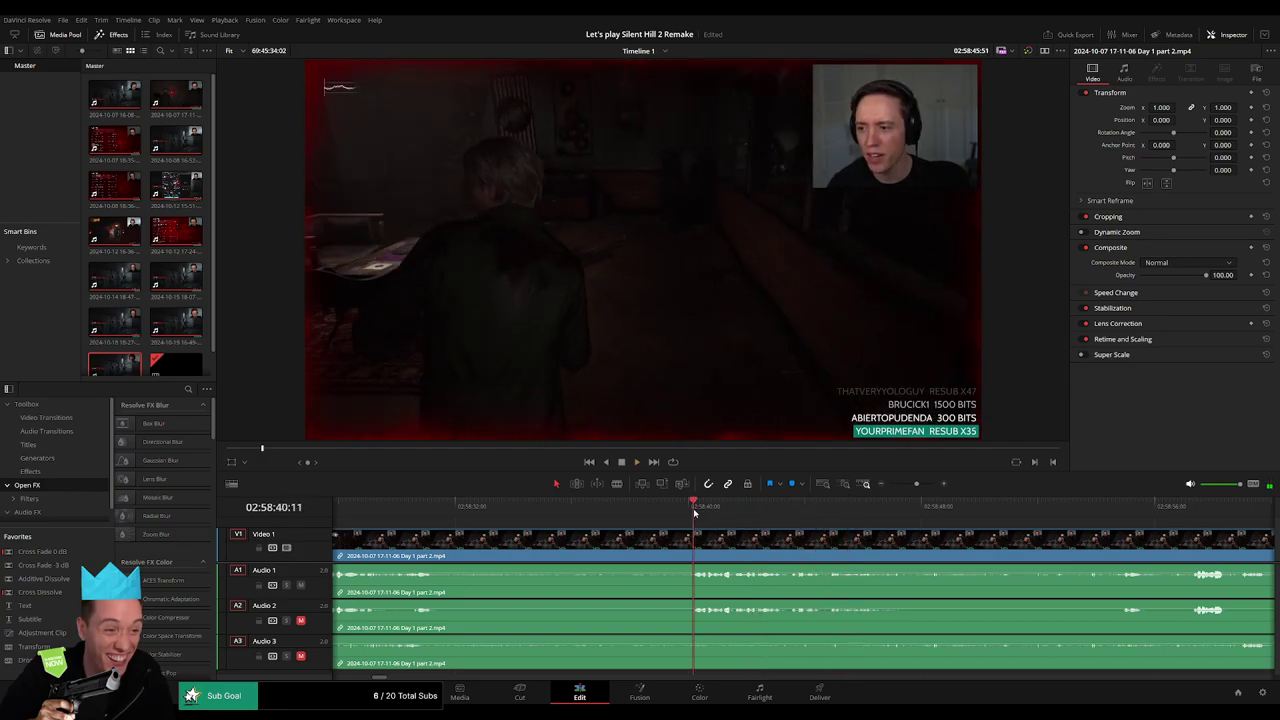
left_click_drag(695, 512, 664, 514)
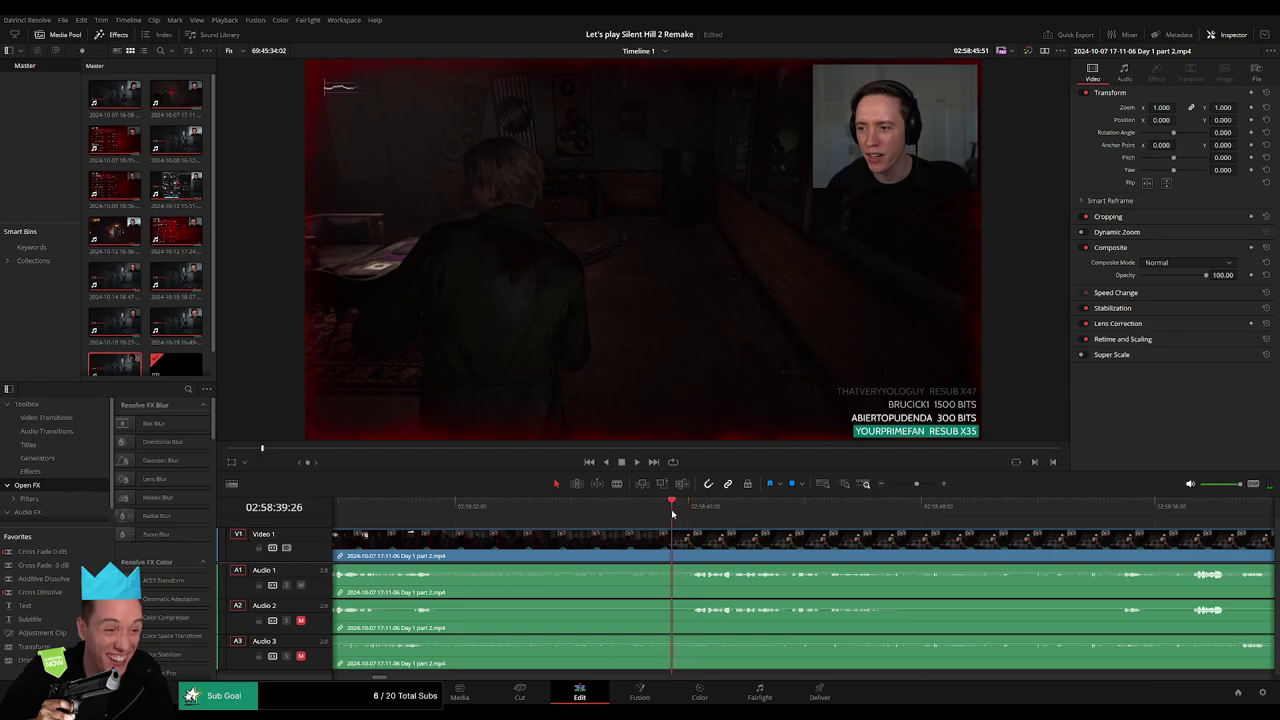
Split the clip at 02:58:39:00 and move the later piece to start at 04:00:00:00.
key("ctrl+backslash")
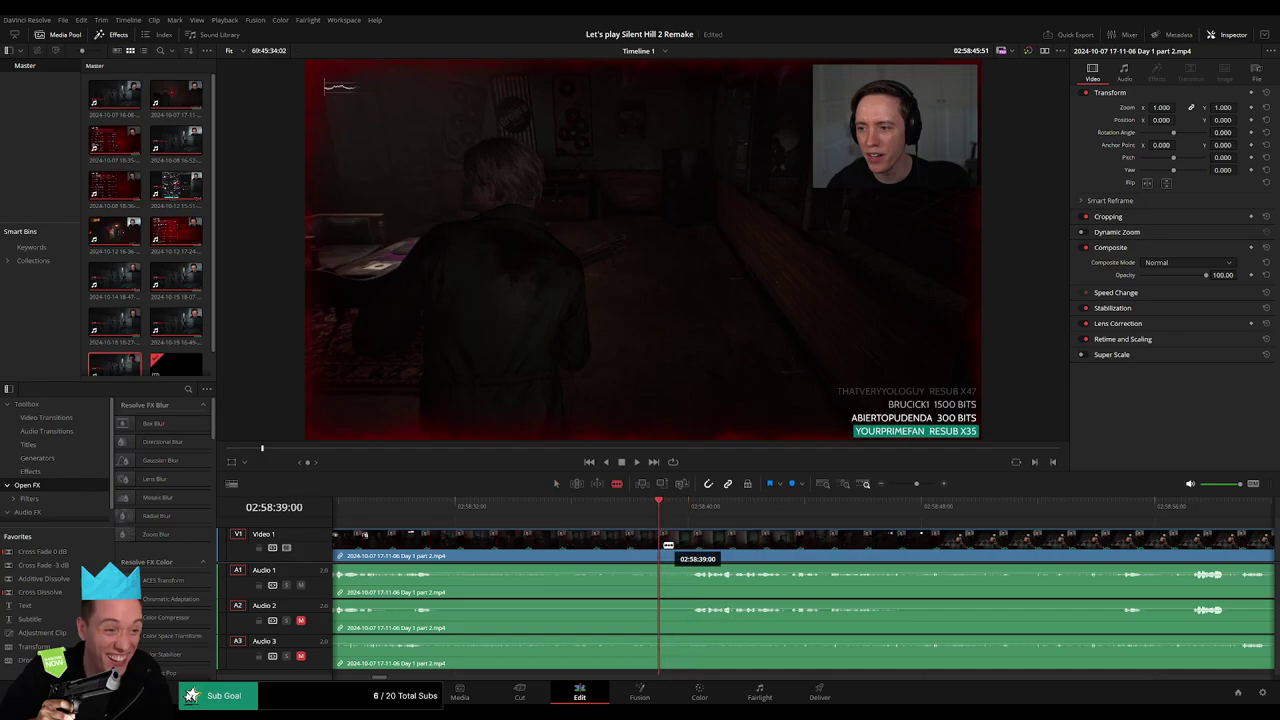
mouse_move(663, 540)
left_mouse_down()
mouse_move(692, 536)
mouse_move(627, 533)
left_mouse_up()
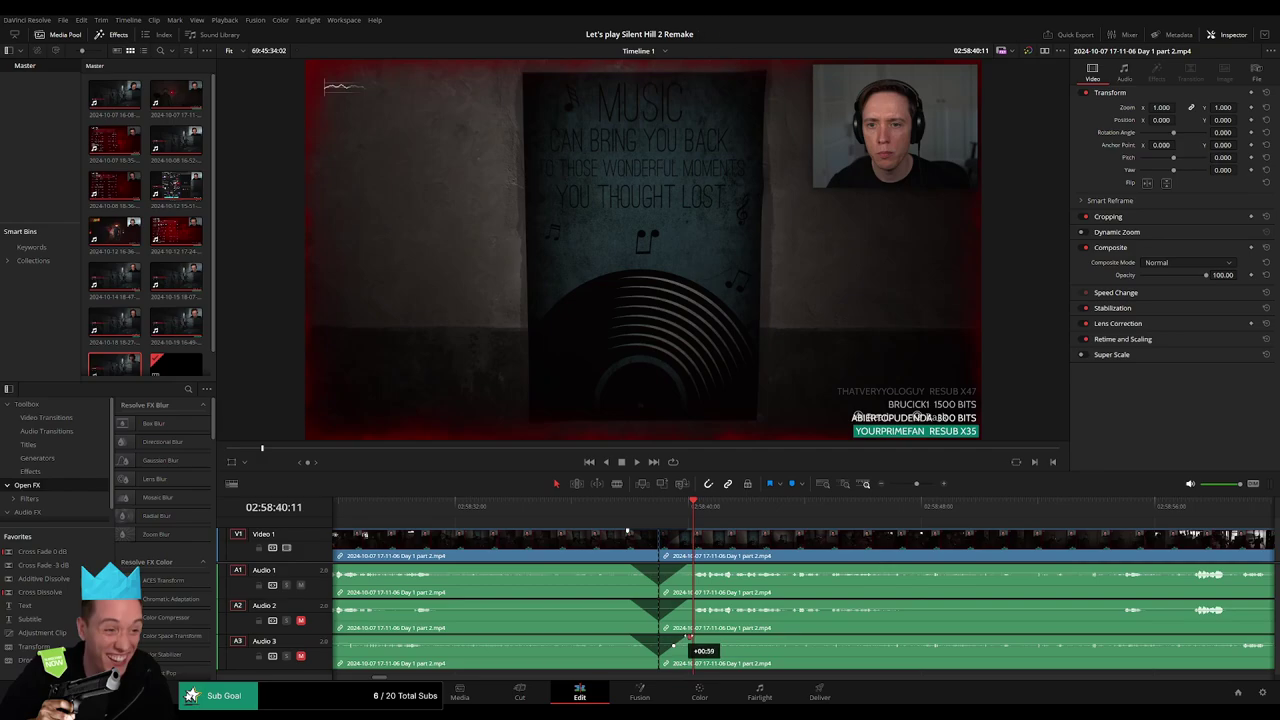
scroll(689, 546, "down", 5)
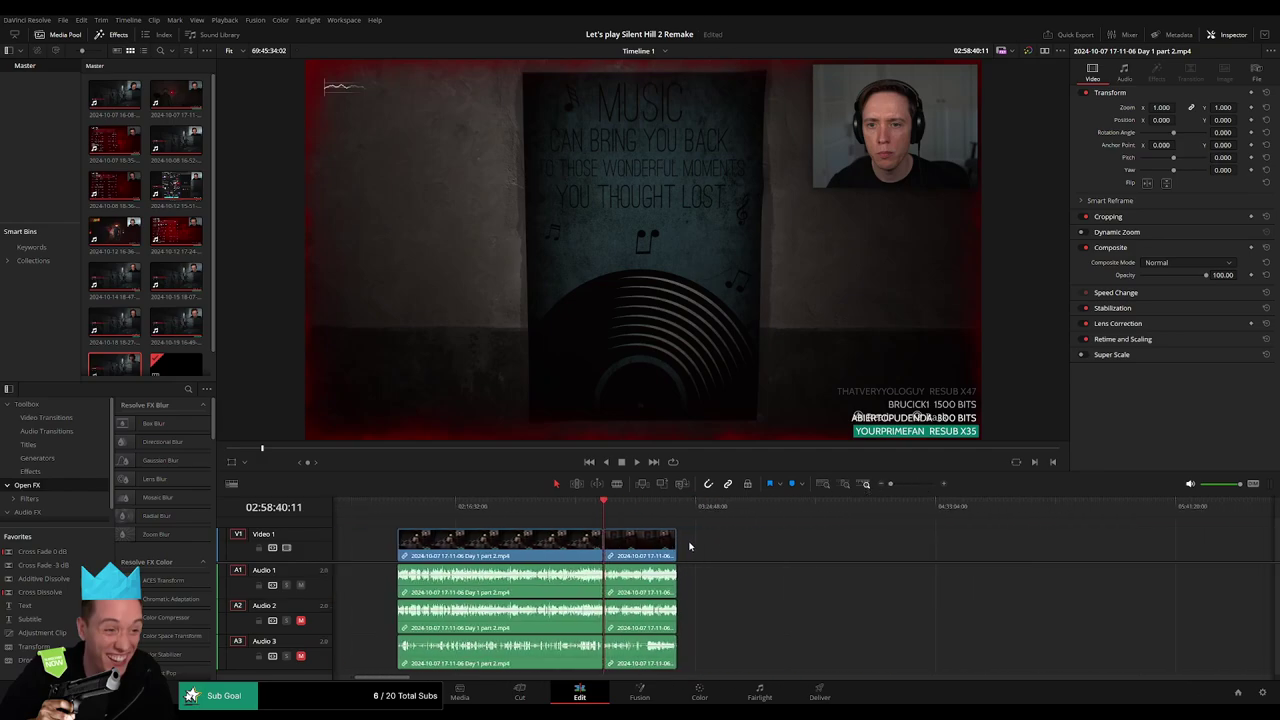
key("Home")
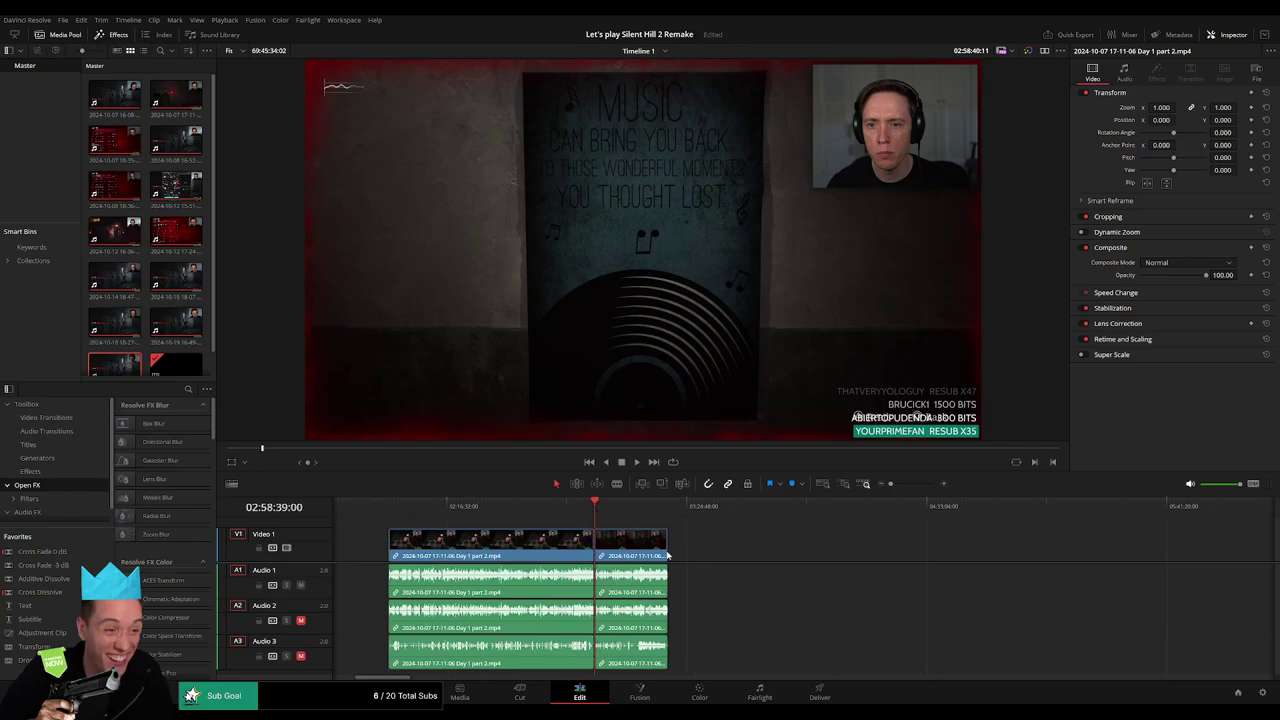
left_click_drag(640, 545, 1158, 556)
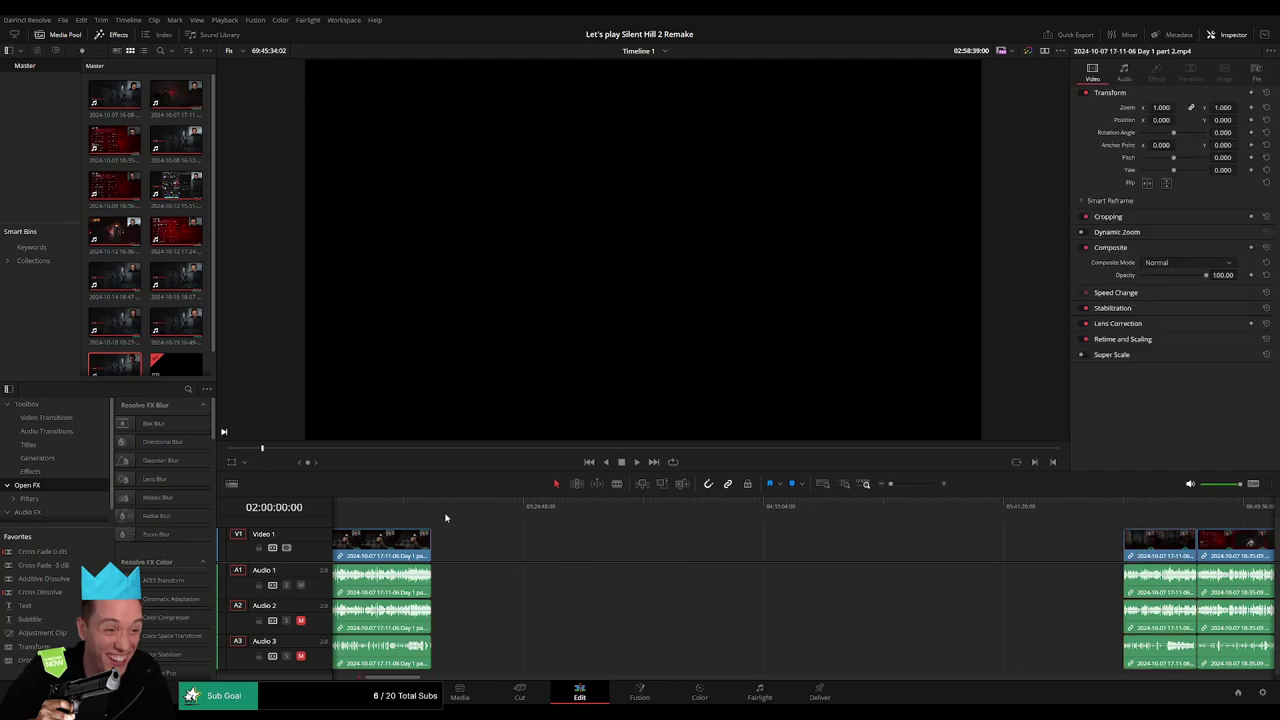
Select the Day 1 part 2 and part 3 clips together and play them back.
mouse_move(473, 514)
left_mouse_down()
mouse_move(642, 536)
mouse_move(646, 525)
left_mouse_up()
scroll(738, 542, "up", 5)
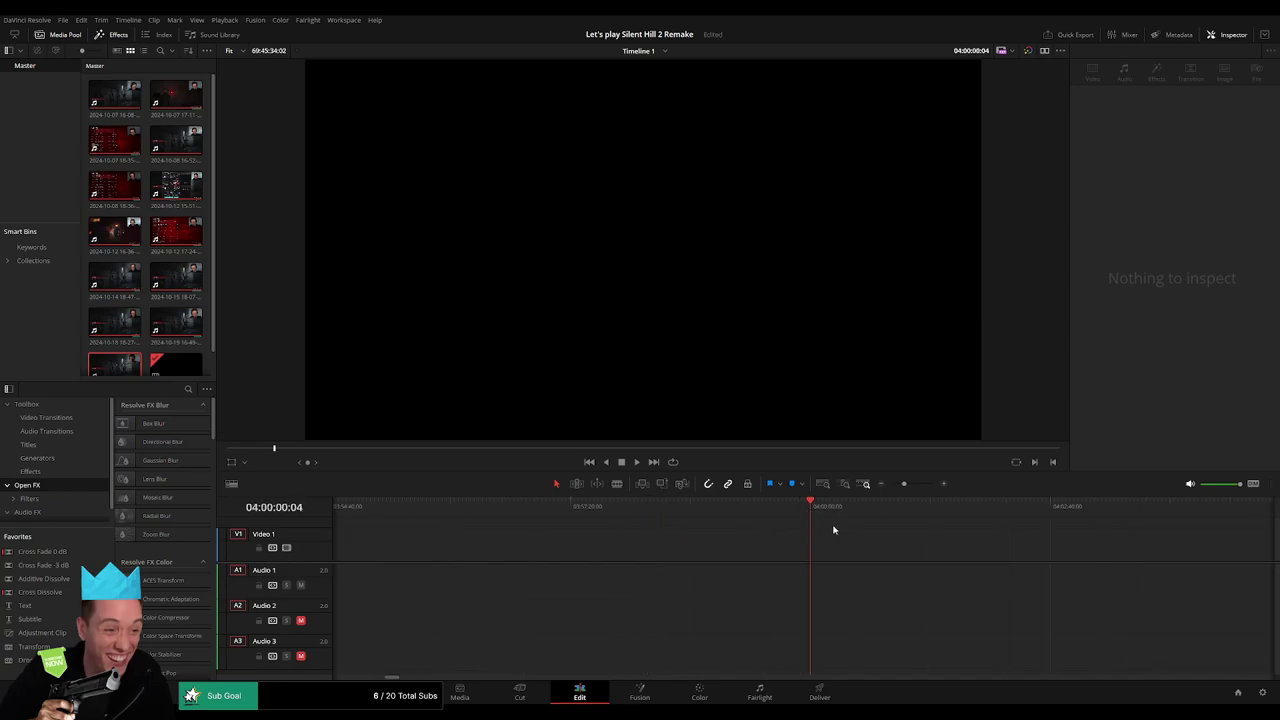
scroll(856, 525, "down", 5)
mouse_move(740, 538)
left_mouse_down()
mouse_move(1094, 546)
mouse_move(572, 526)
left_mouse_up()
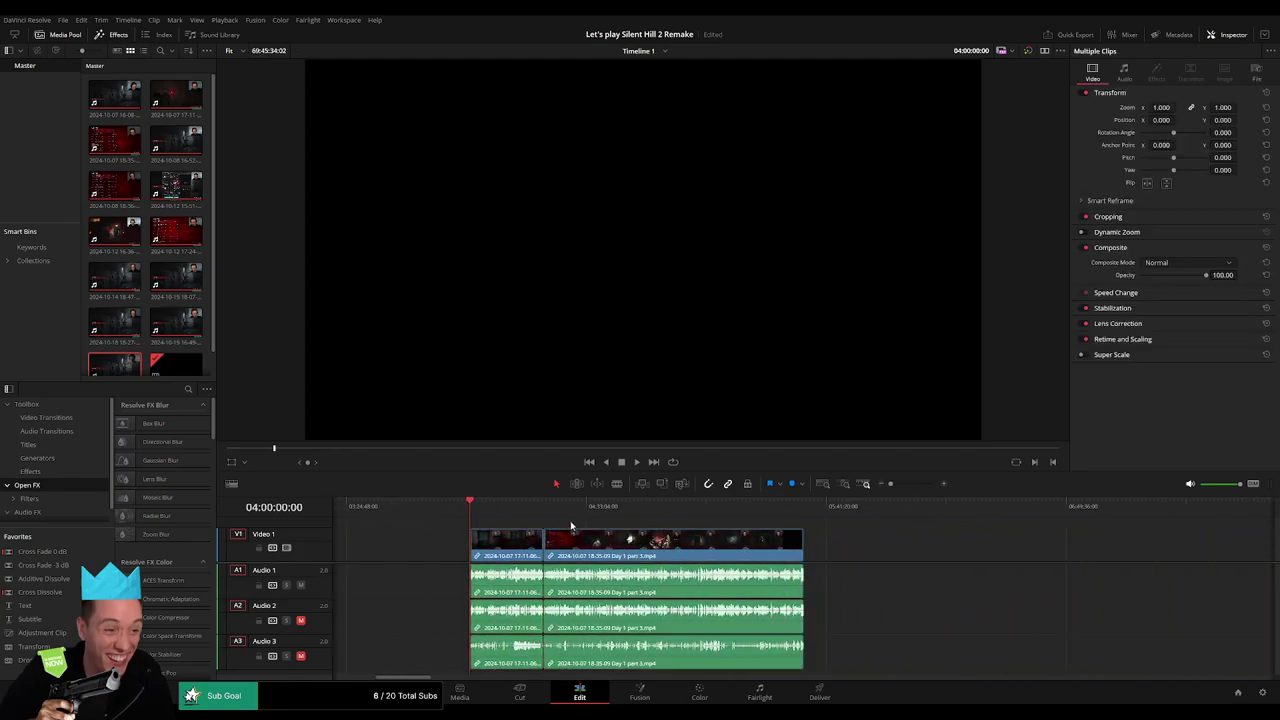
key("space")
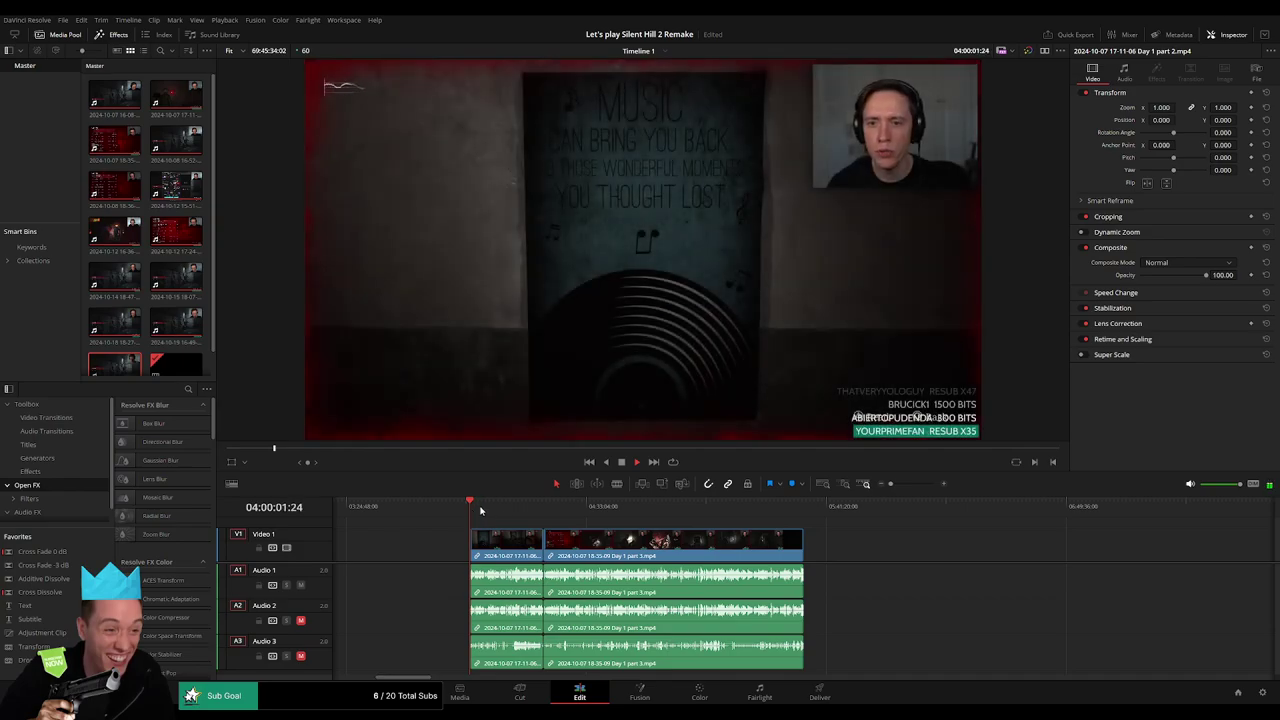
Jump to just before part 3 and add the default transition at the part 2/part 3 cut.
left_click(530, 520)
scroll(565, 530, "up", 5)
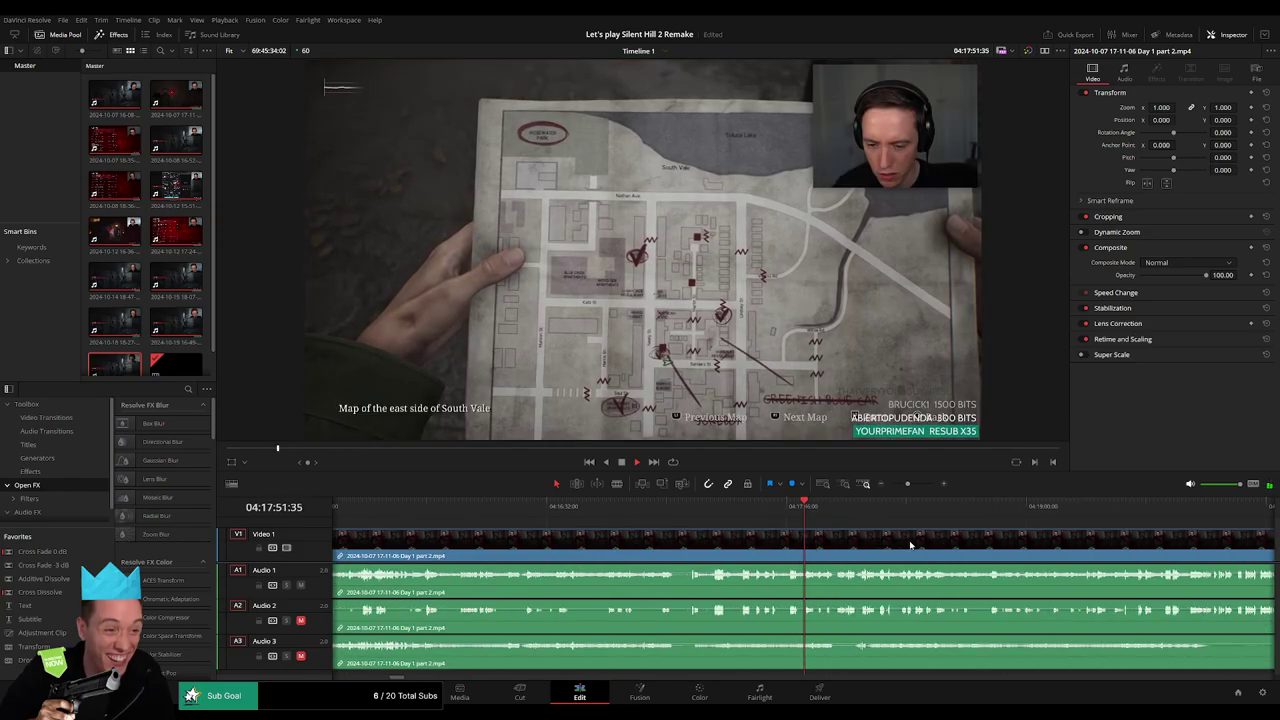
left_click(1085, 512)
key("space")
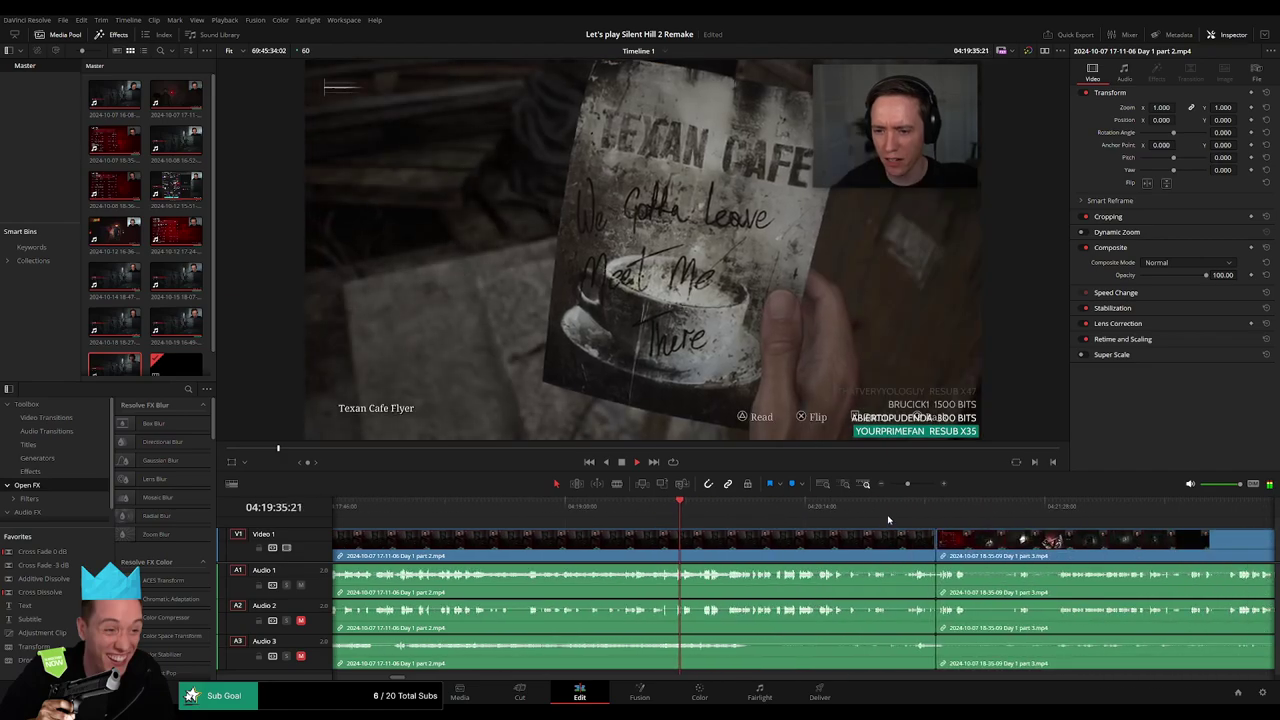
left_click(925, 512)
scroll(955, 556, "up", 5)
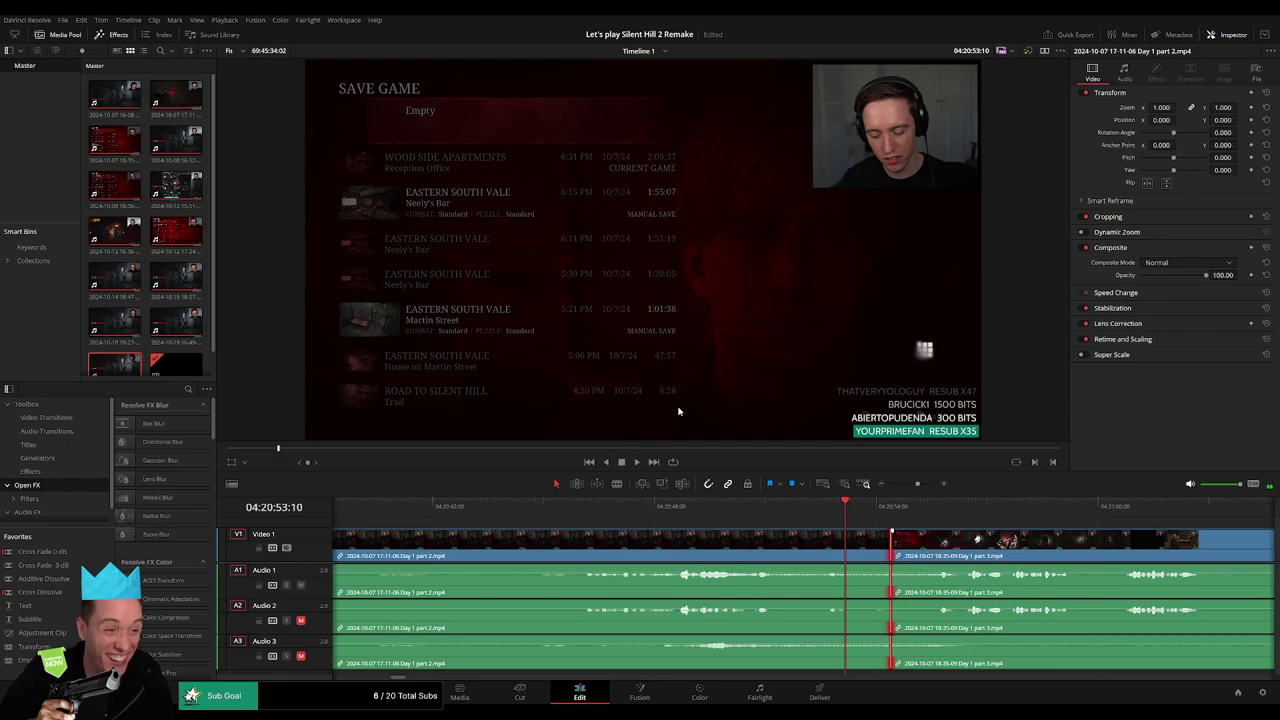
key("ctrl+t")
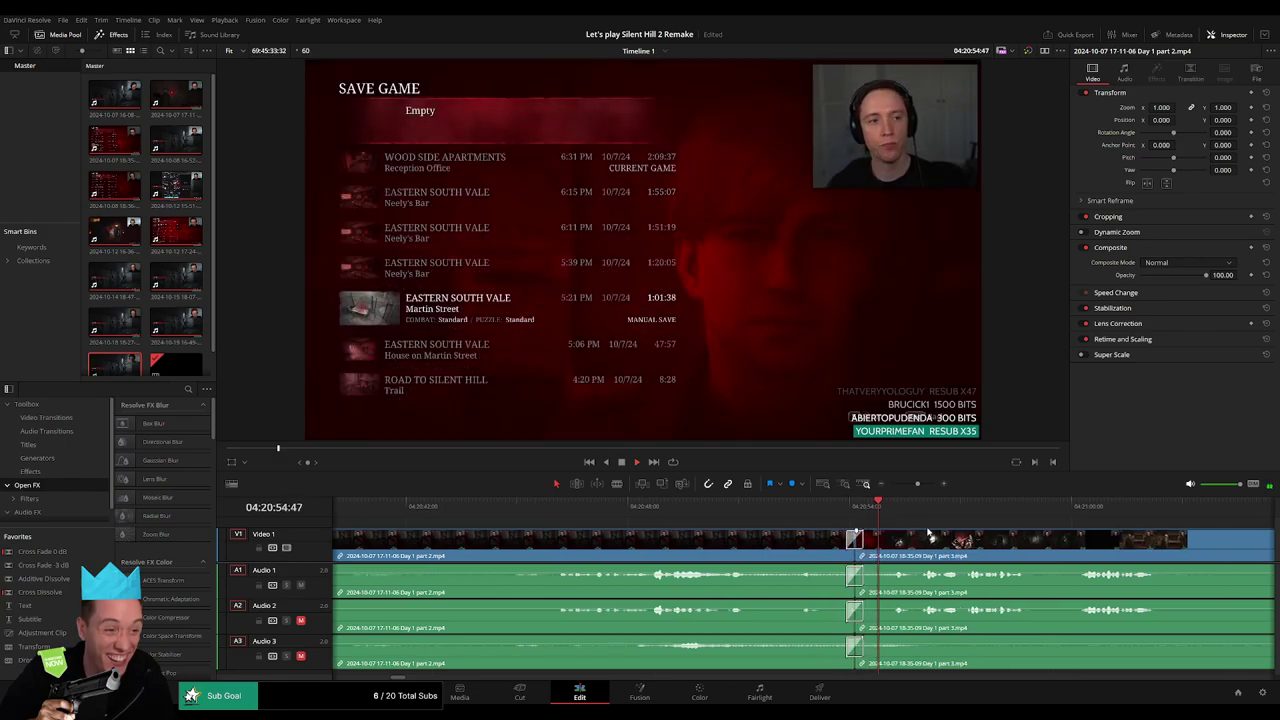
Play through the new transition from the save screen and scrub into part 3, zooming in.
scroll(866, 530, "down", 5)
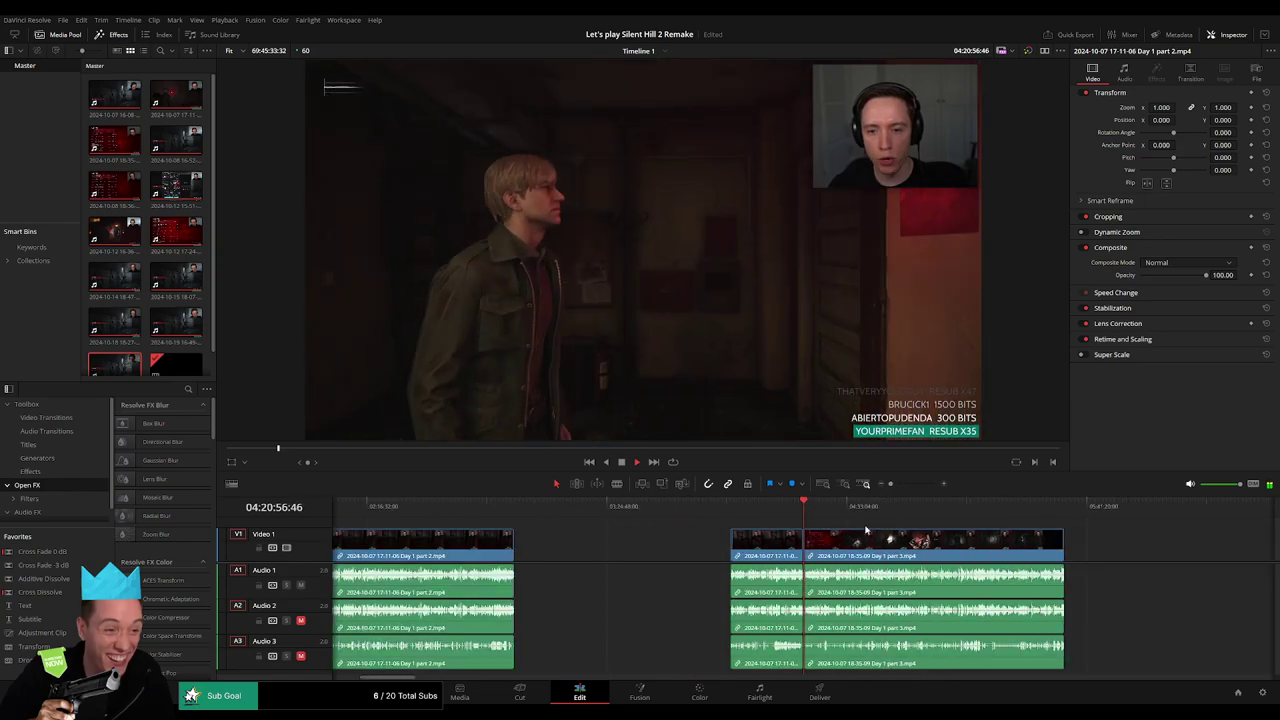
scroll(720, 530, "right", 3)
left_click(570, 505)
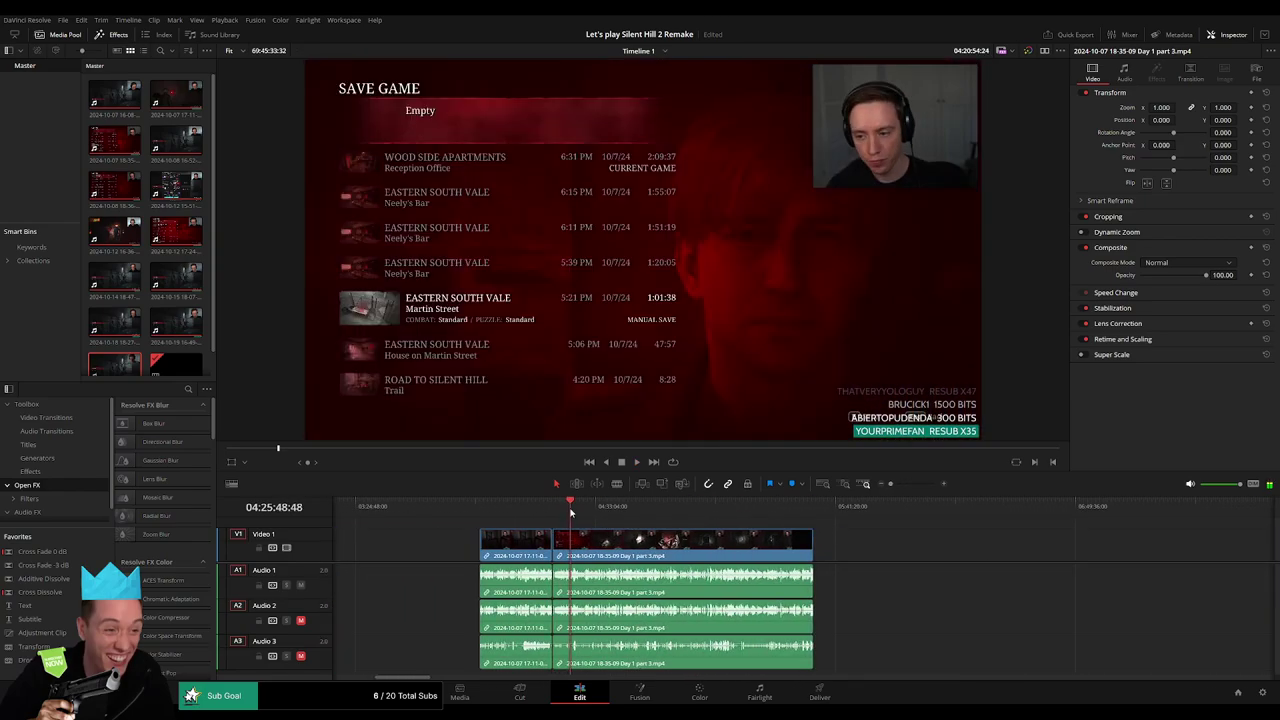
key("space")
left_click_drag(578, 513, 683, 524)
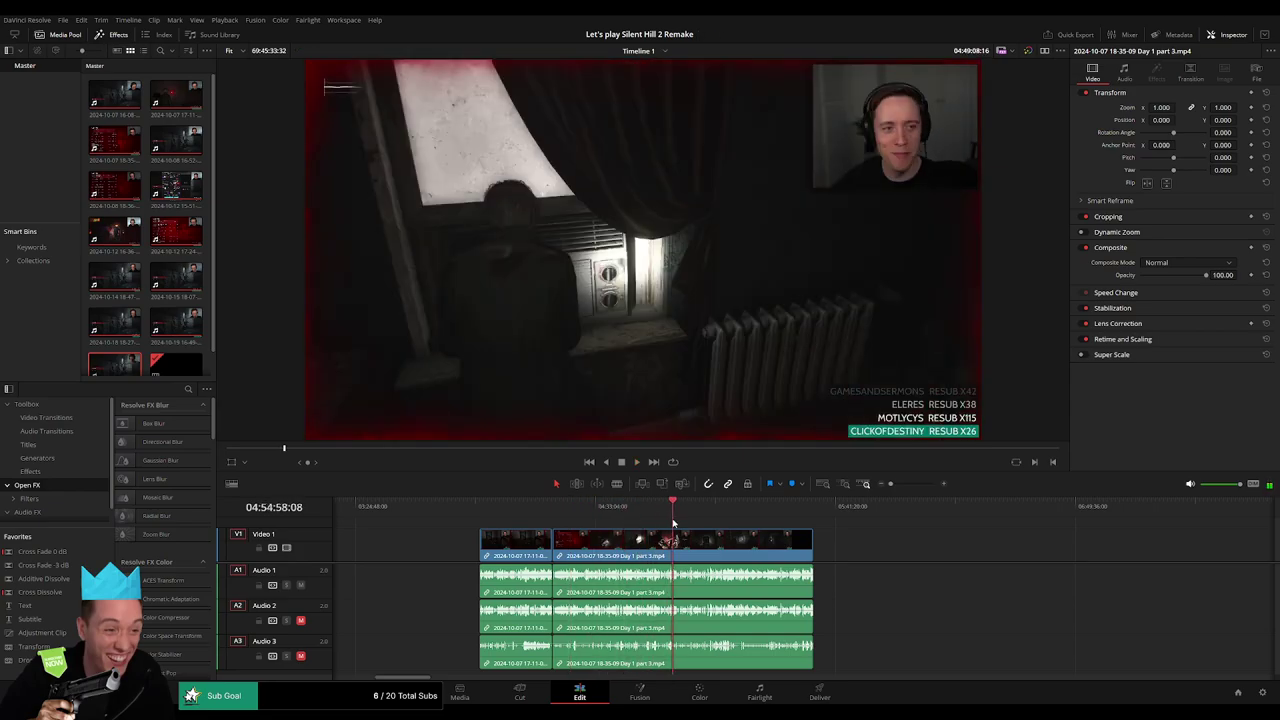
key("space")
key("ctrl+equal")
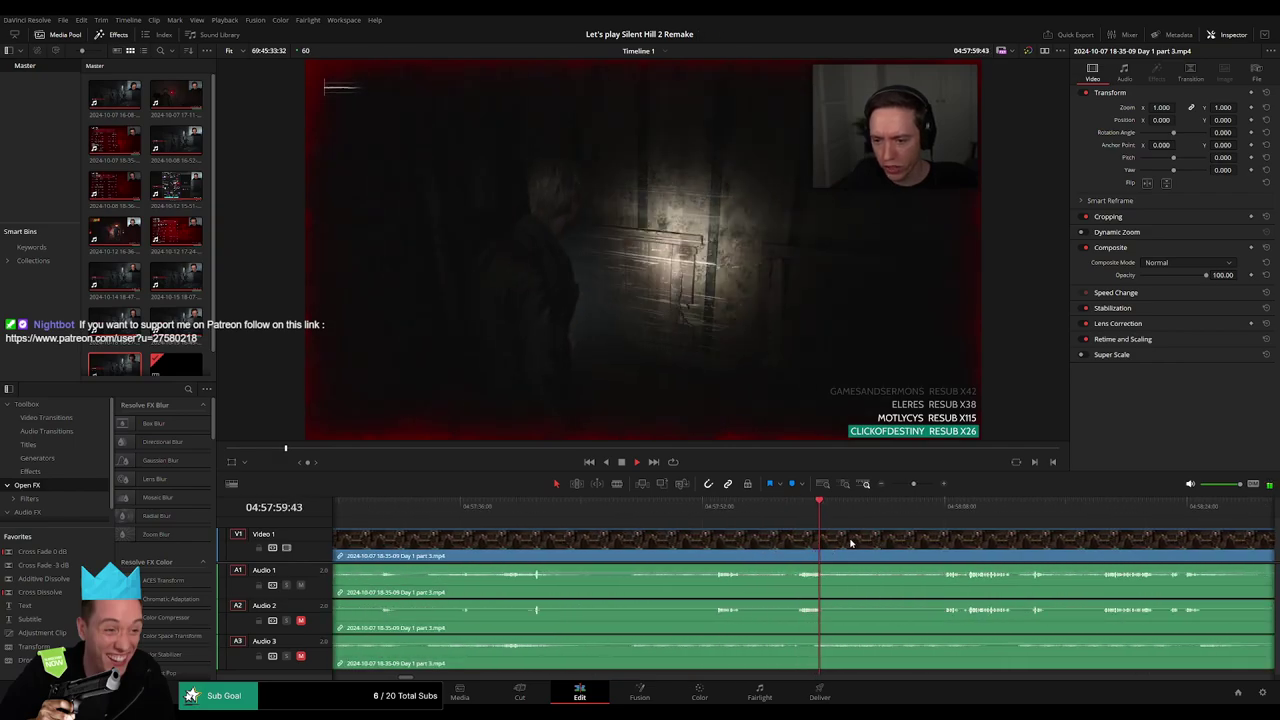
key("ctrl+equal")
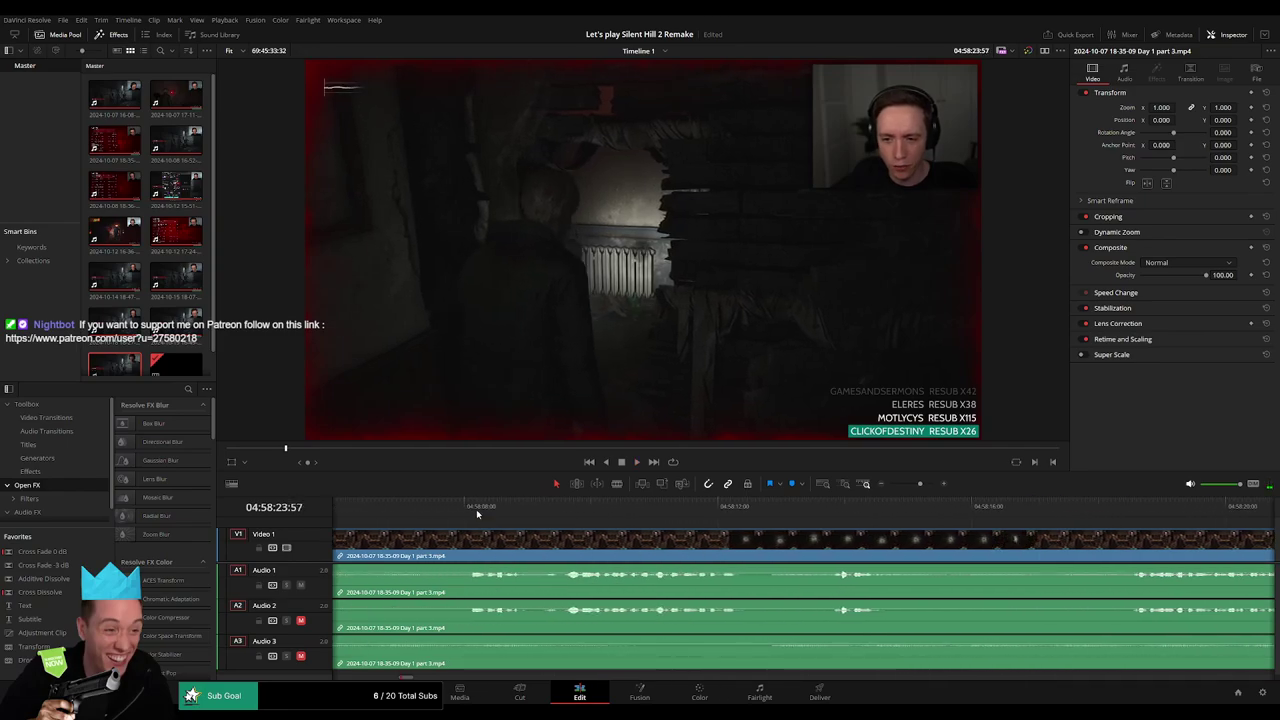
Blade part 3 at 04:58:07 and add audio fades out and back in around the cut.
mouse_move(477, 510)
left_mouse_down()
mouse_move(710, 520)
mouse_move(659, 535)
left_mouse_up()
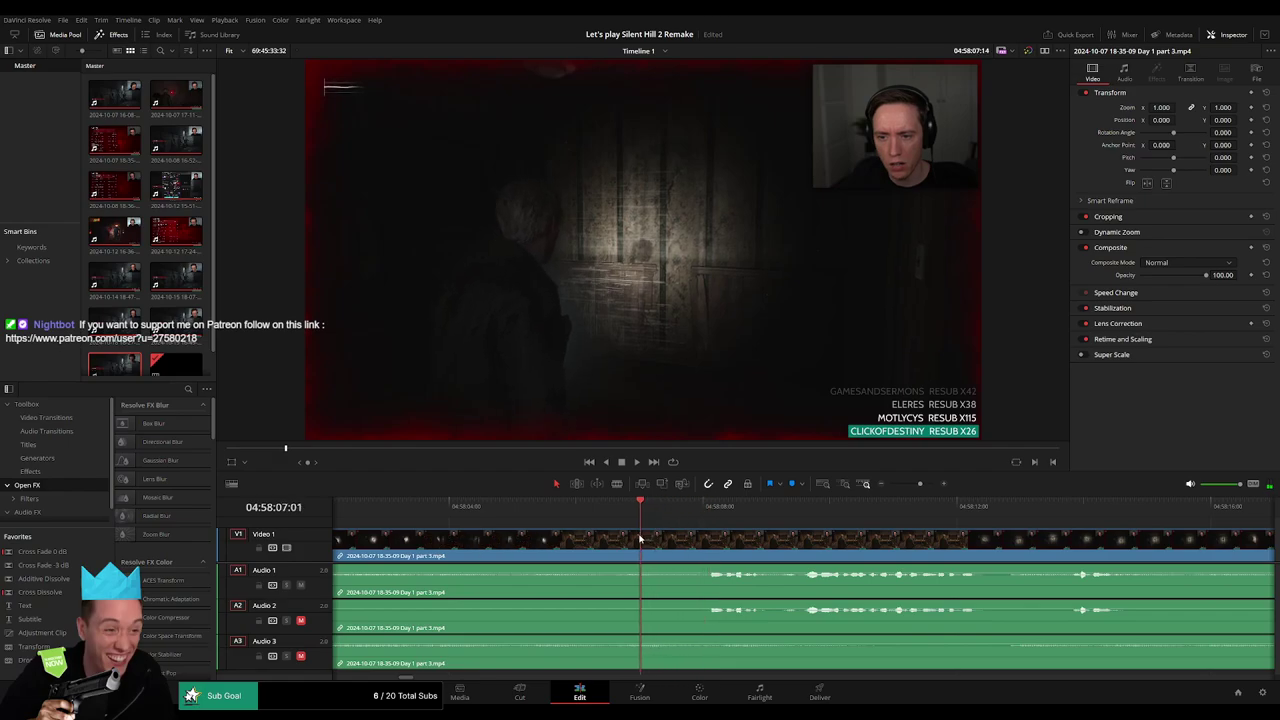
left_click(646, 550)
key("a")
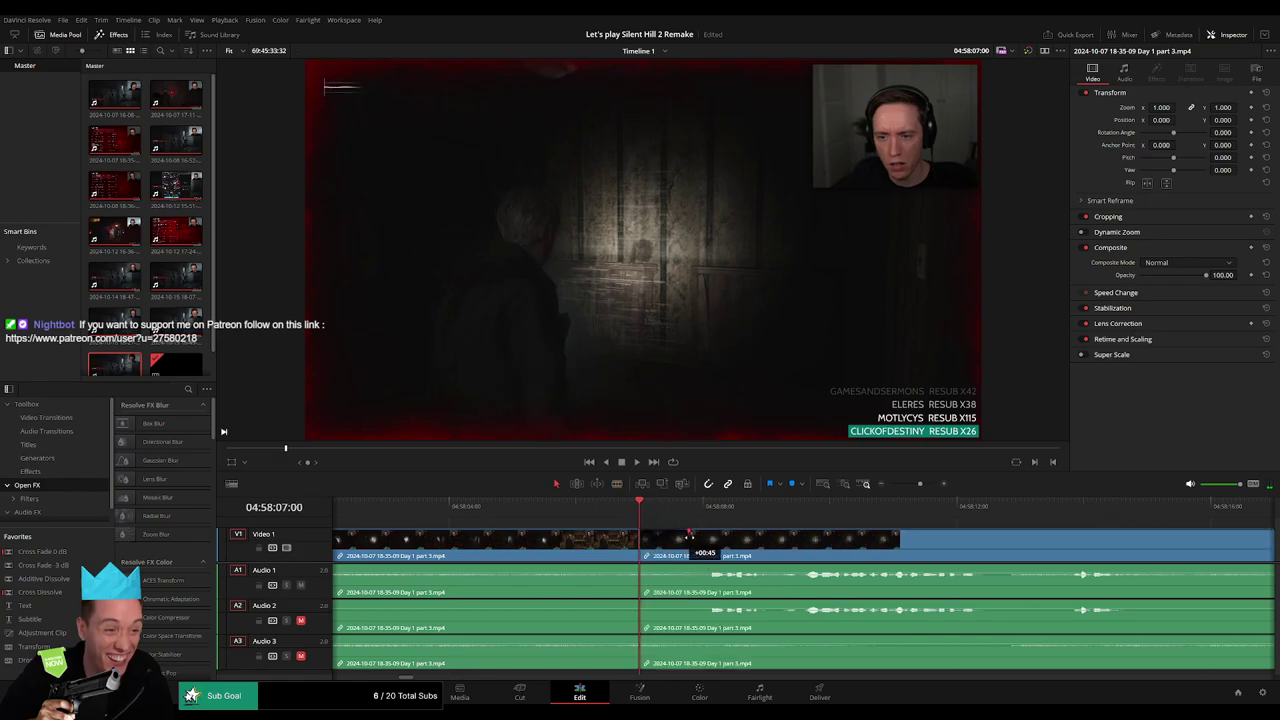
left_click_drag(640, 531, 588, 537)
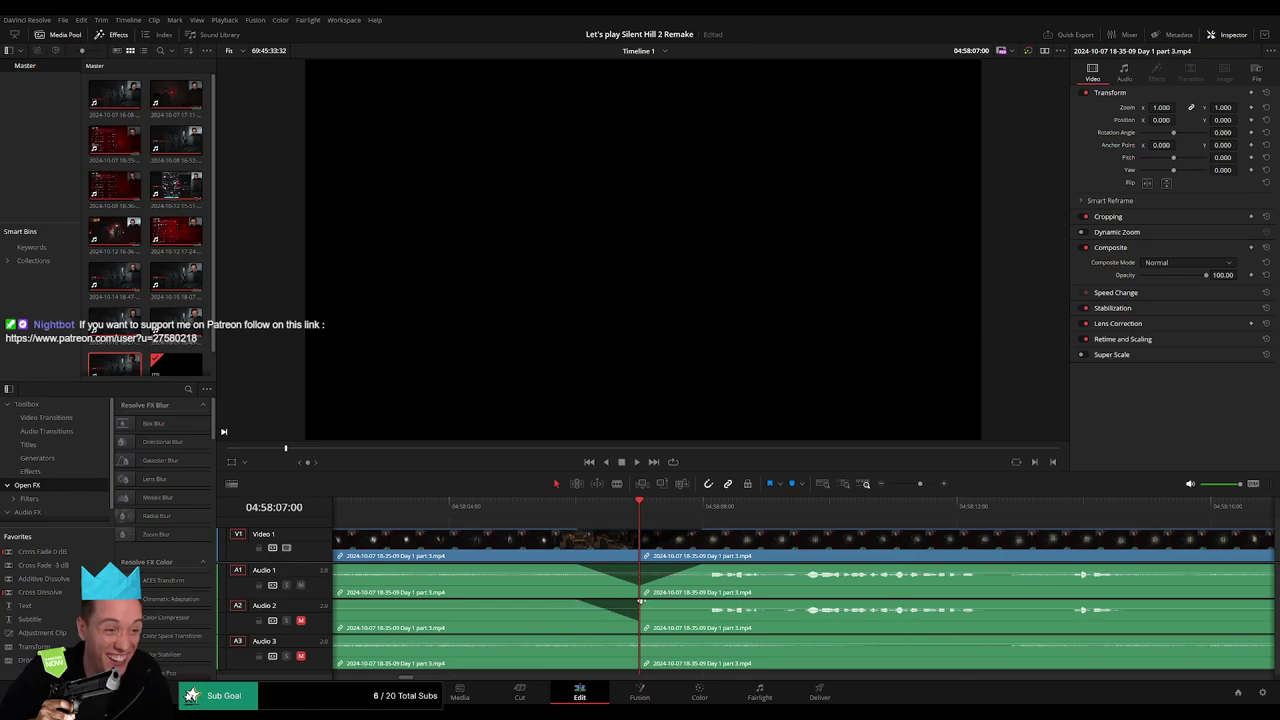
left_click_drag(640, 600, 702, 604)
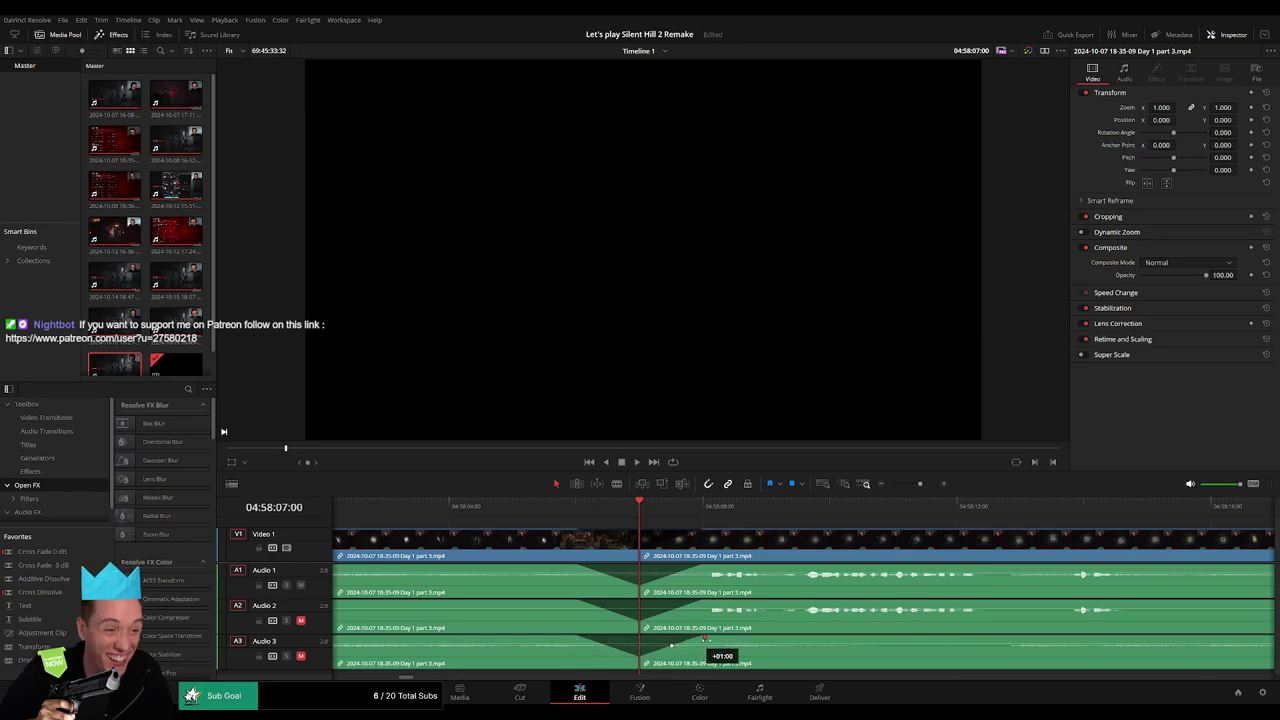
Drag the trailing piece of part 3 further right along the timeline.
scroll(942, 505, "down", 5)
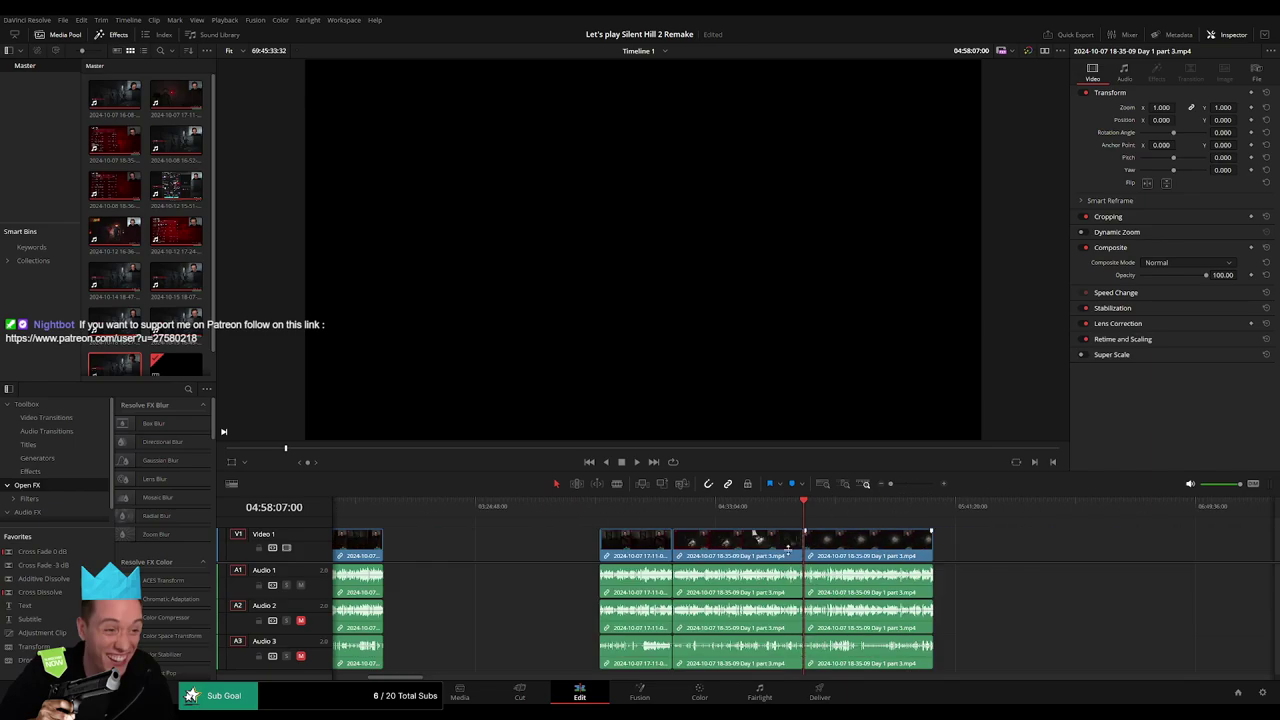
scroll(788, 548, "right", 4)
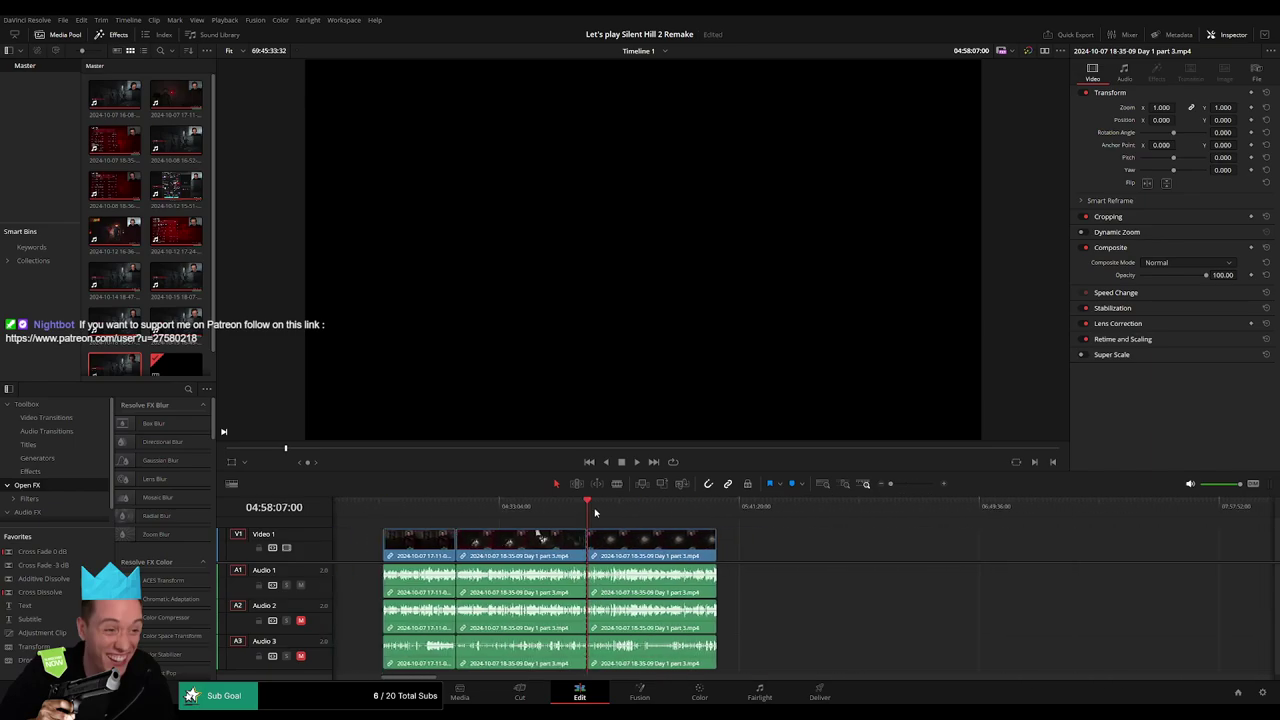
scroll(594, 512, "right", 4)
left_click_drag(505, 545, 552, 571)
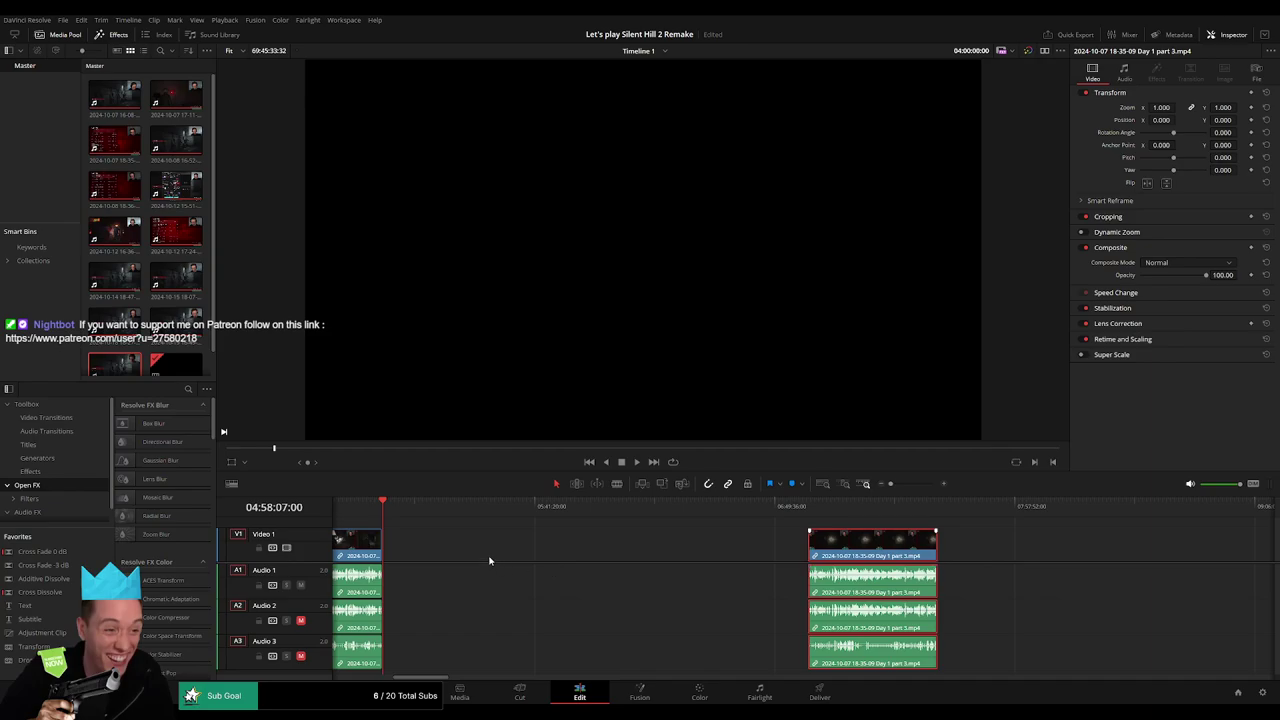
Drag the Day 2 clip left so it starts exactly where the part 3 piece ends.
left_click(463, 551)
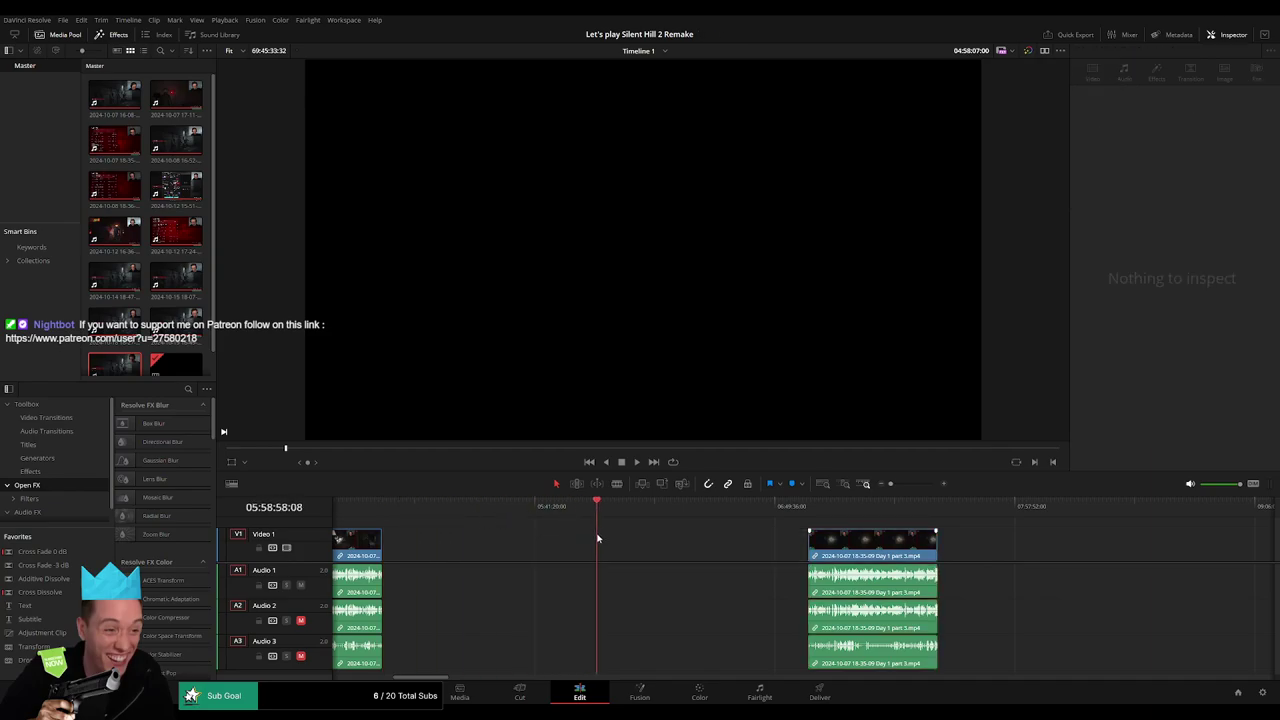
scroll(781, 555, "up", 5)
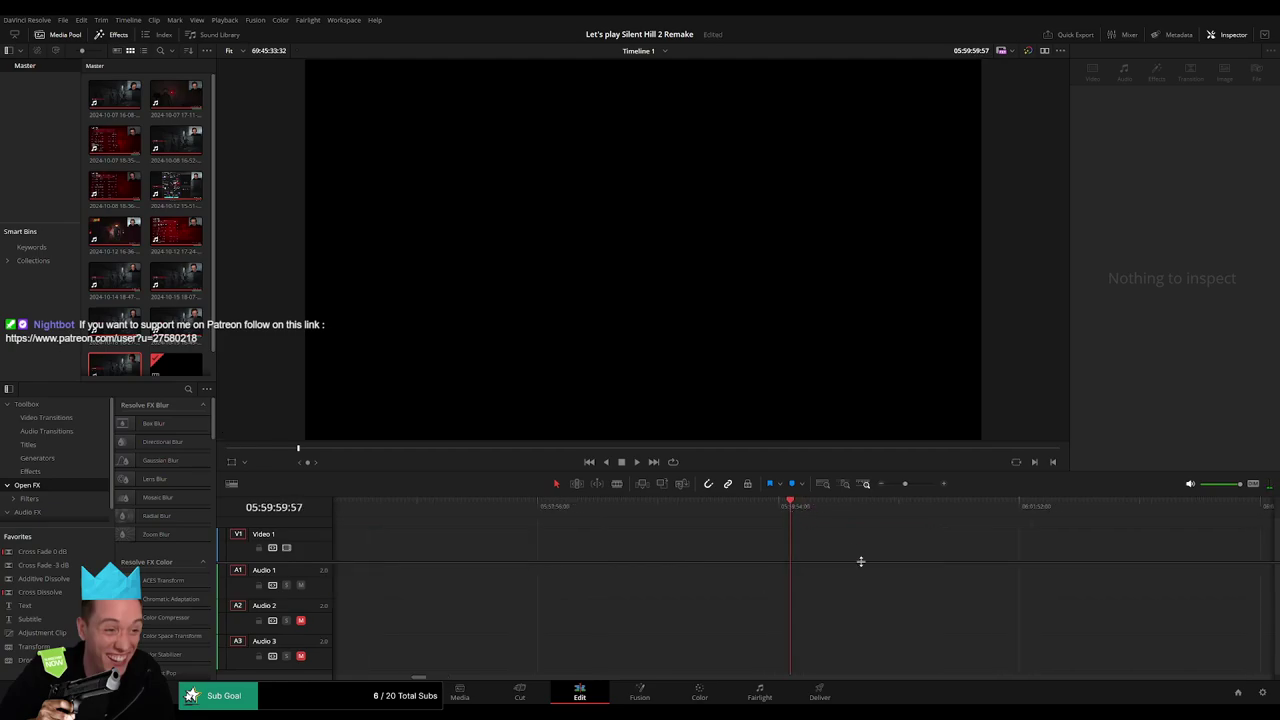
left_click_drag(906, 484, 890, 484)
scroll(800, 580, "right", 4)
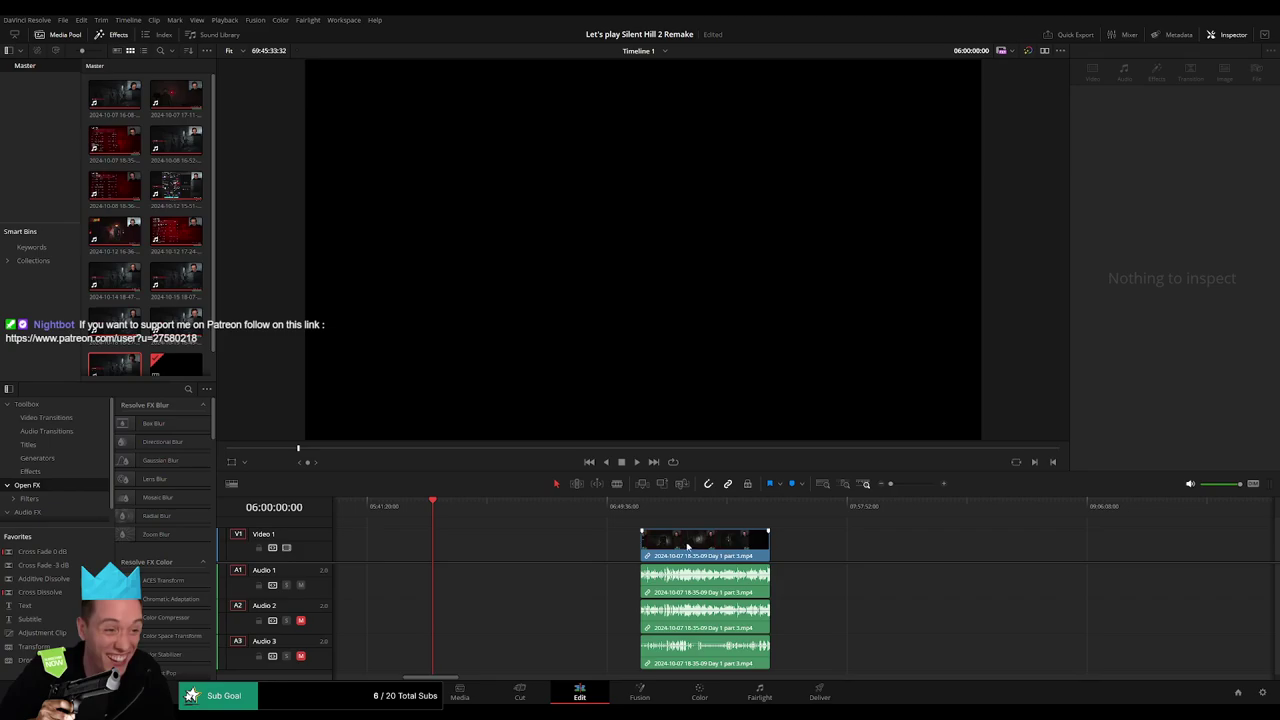
left_click_drag(705, 545, 498, 545)
scroll(720, 534, "right", 8)
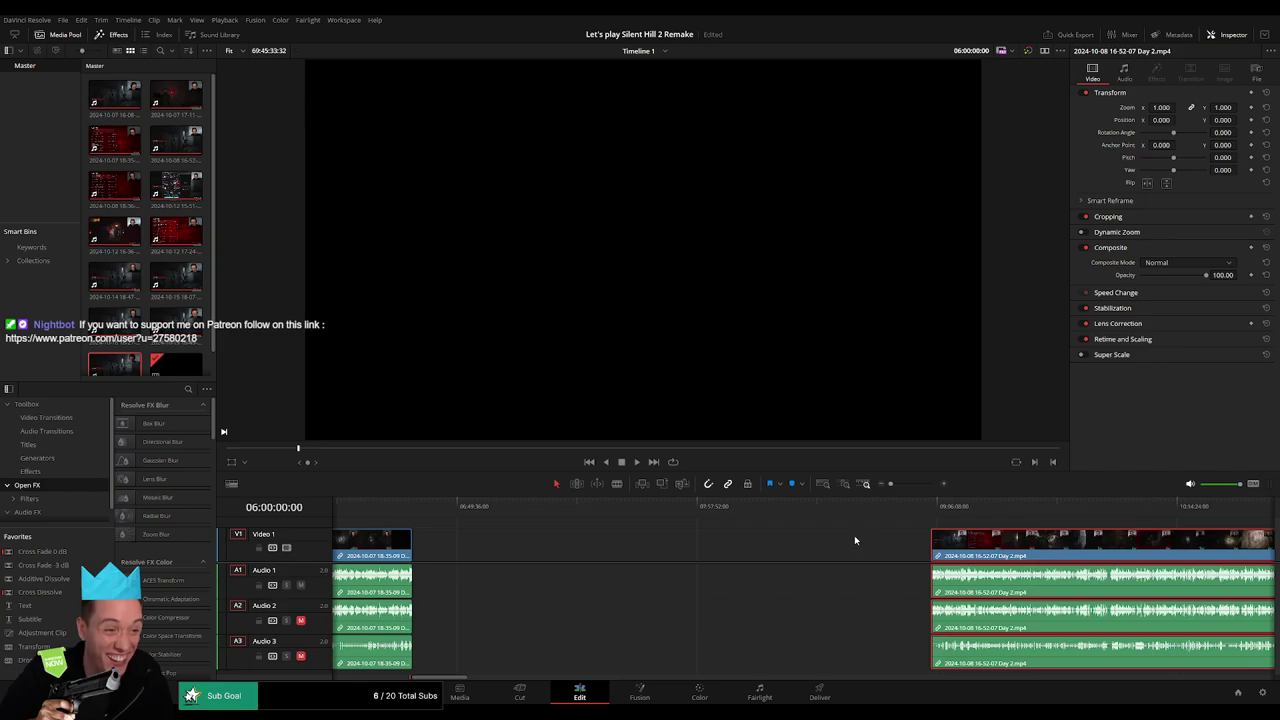
left_click_drag(1212, 549, 502, 546)
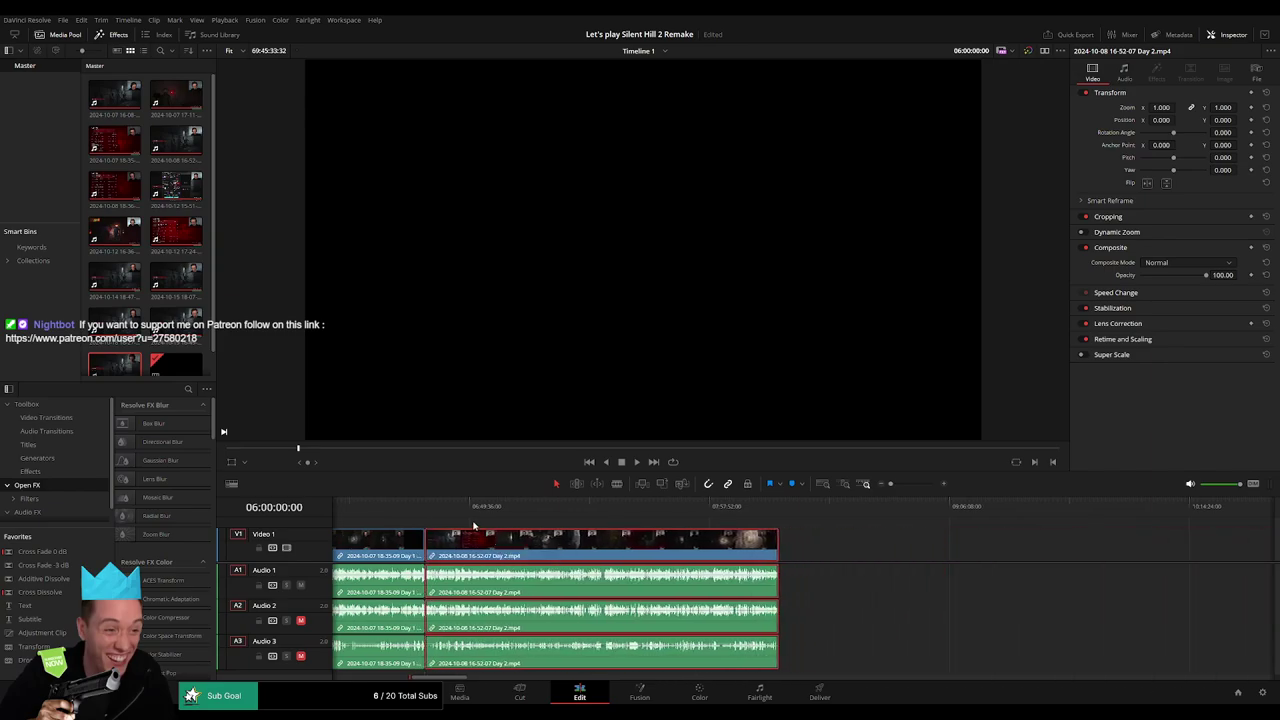
scroll(474, 525, "left", 3)
left_click(576, 515)
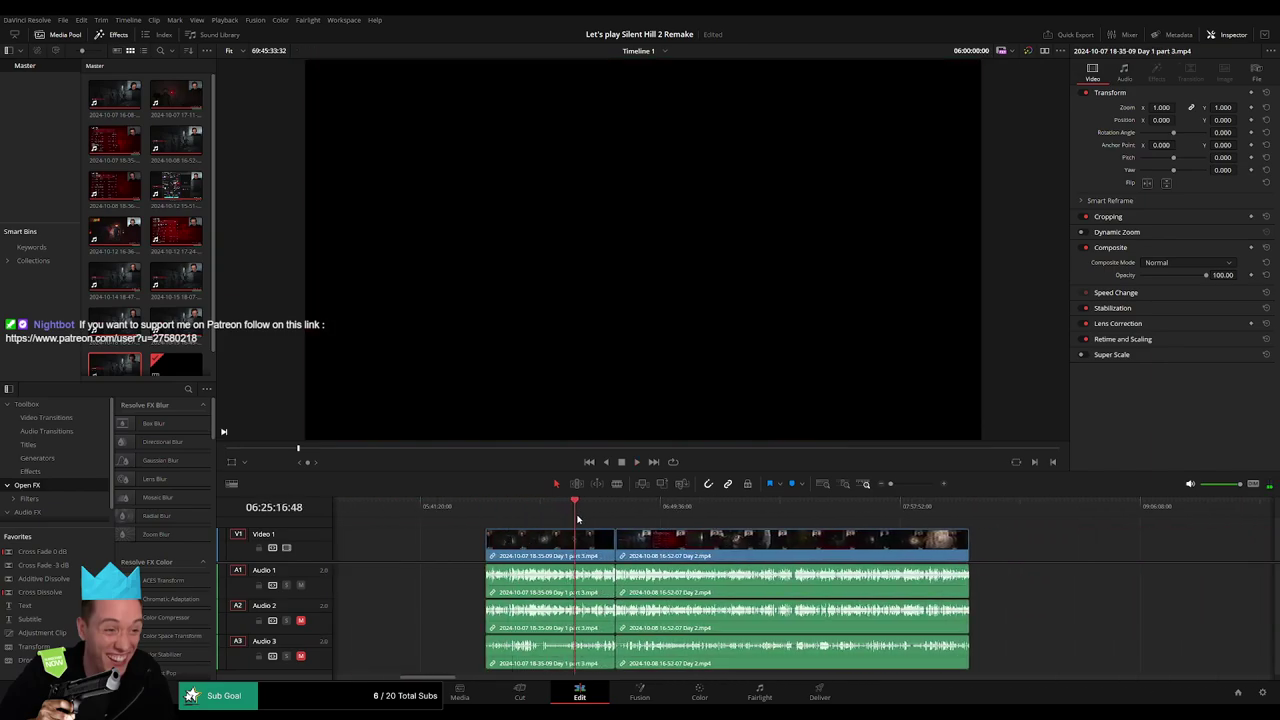
Review the end of part 3 and trim a few frames off it at the Day 2 join.
left_click_drag(577, 517, 604, 520)
scroll(611, 527, "up", 5)
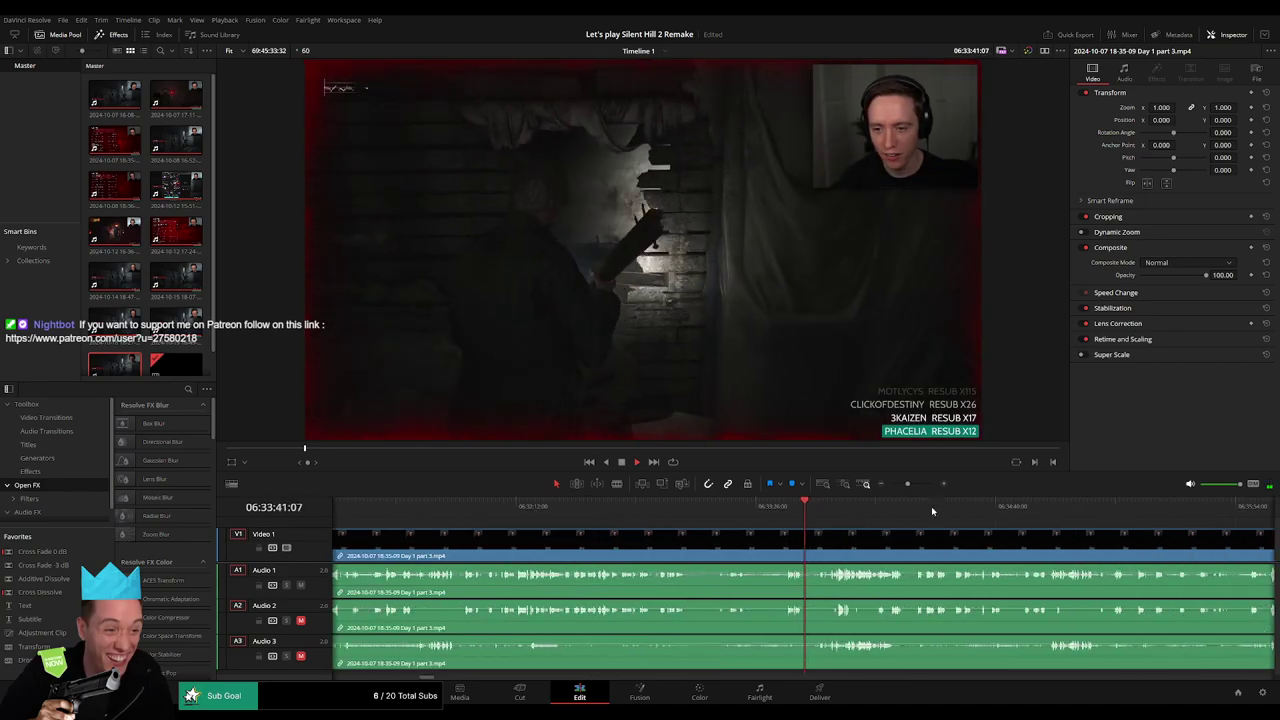
left_click_drag(931, 509, 1145, 545)
scroll(623, 527, "down", 5)
left_click(614, 509)
key("space")
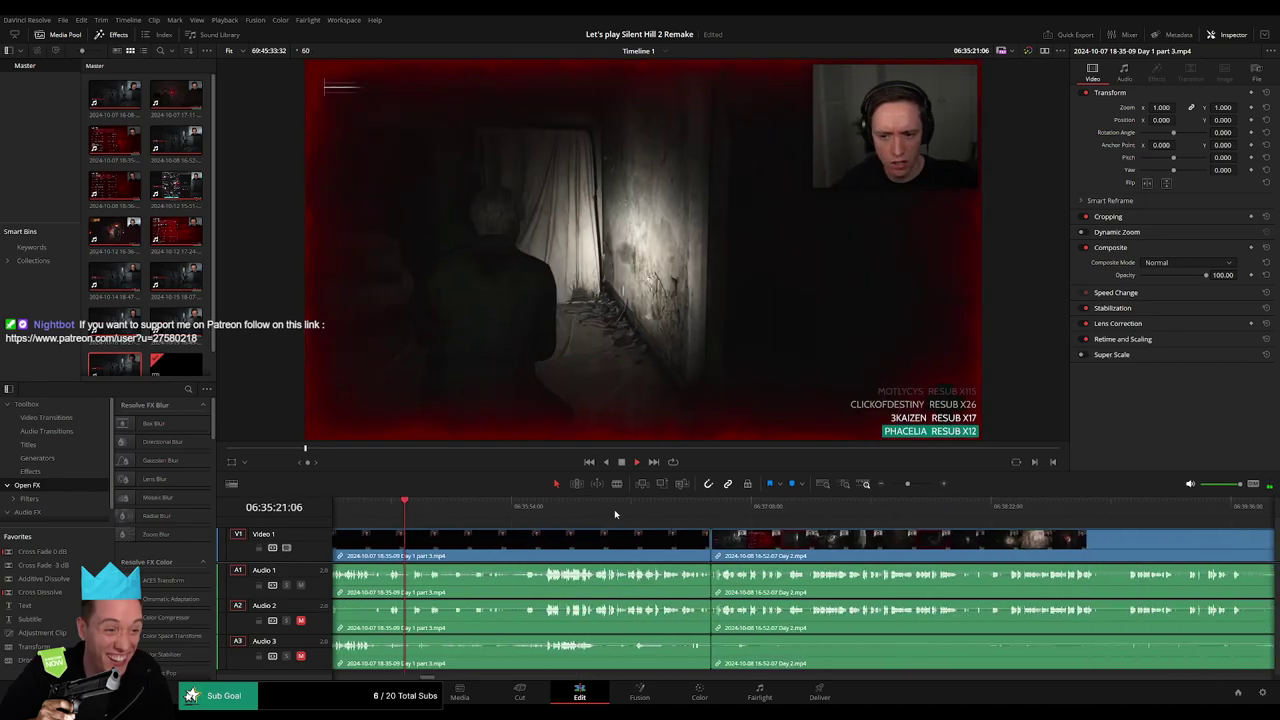
left_click(718, 506)
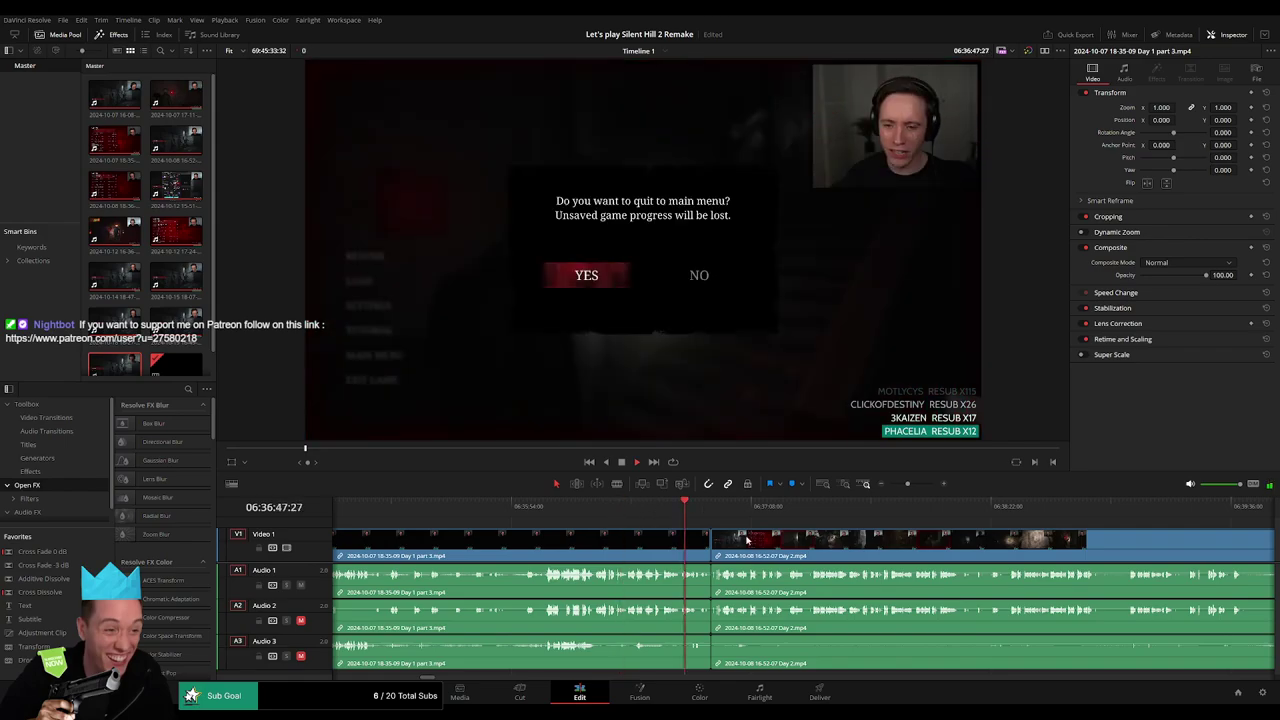
scroll(712, 530, "up", 3)
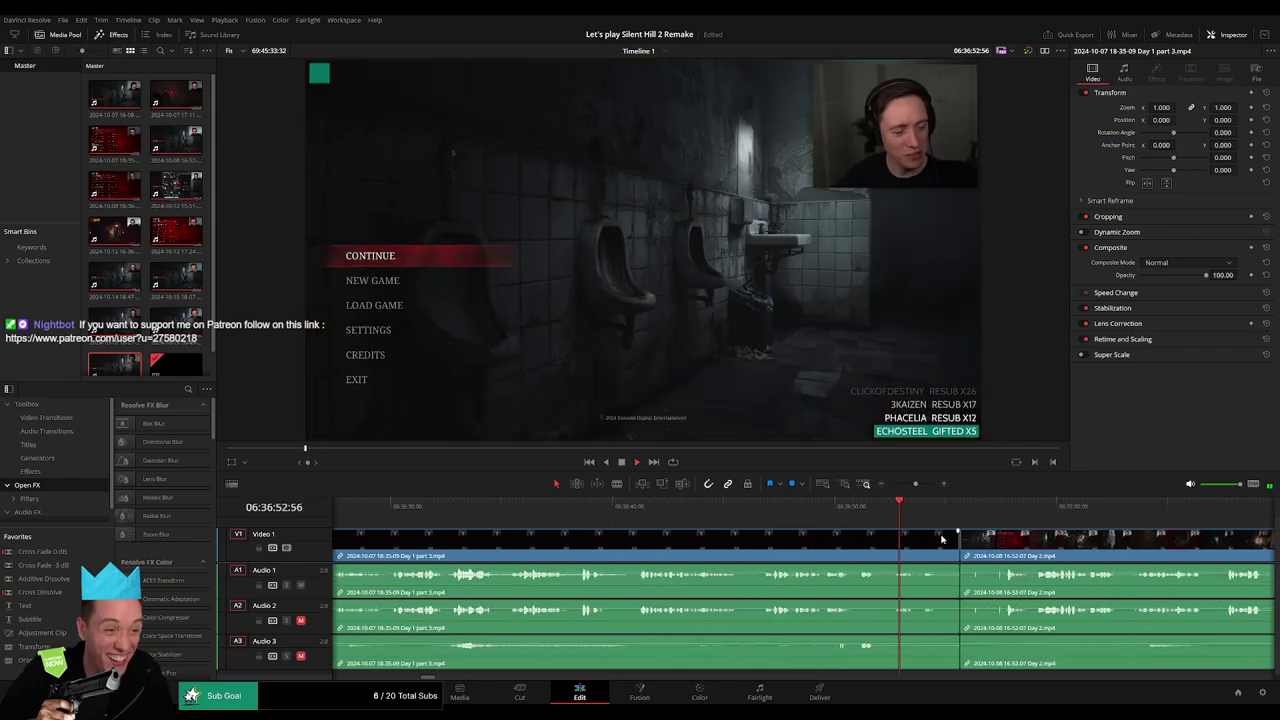
scroll(676, 548, "up", 2)
left_click(672, 546)
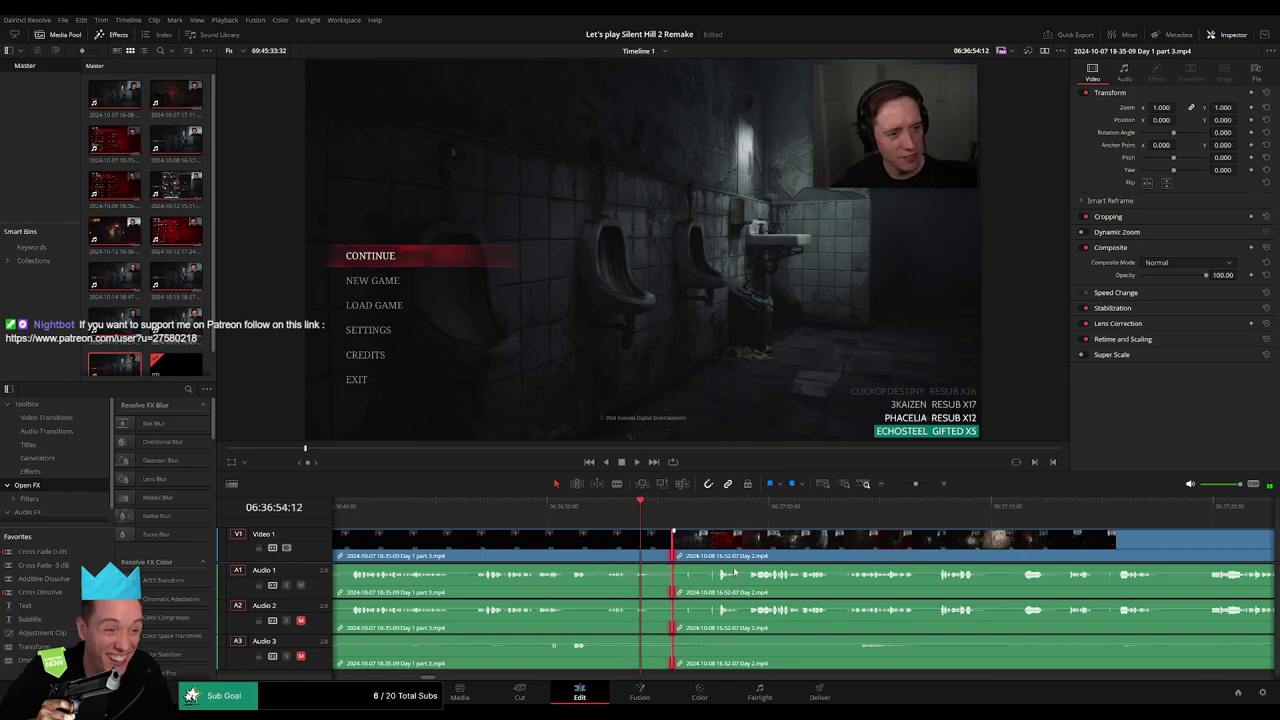
key("comma")
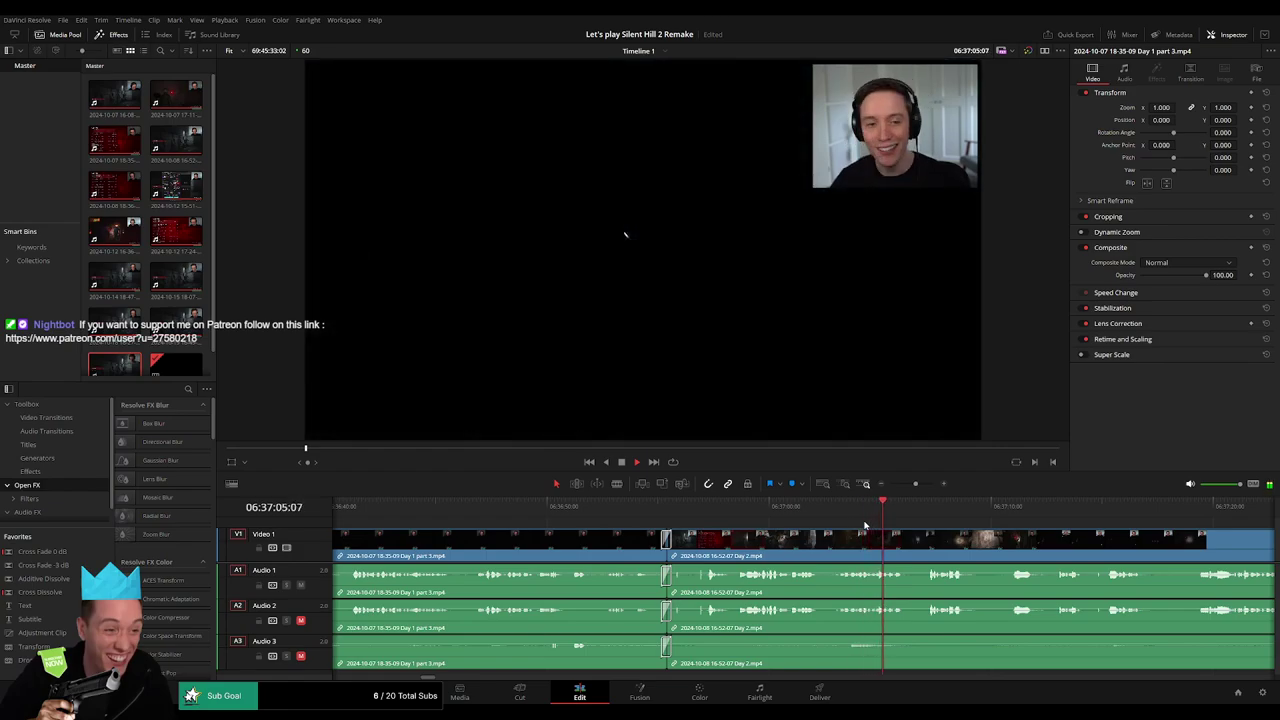
Scrub the Day 2 footage to the Wood Side Apartments 3F map, around 06:58.
scroll(683, 528, "right", 3)
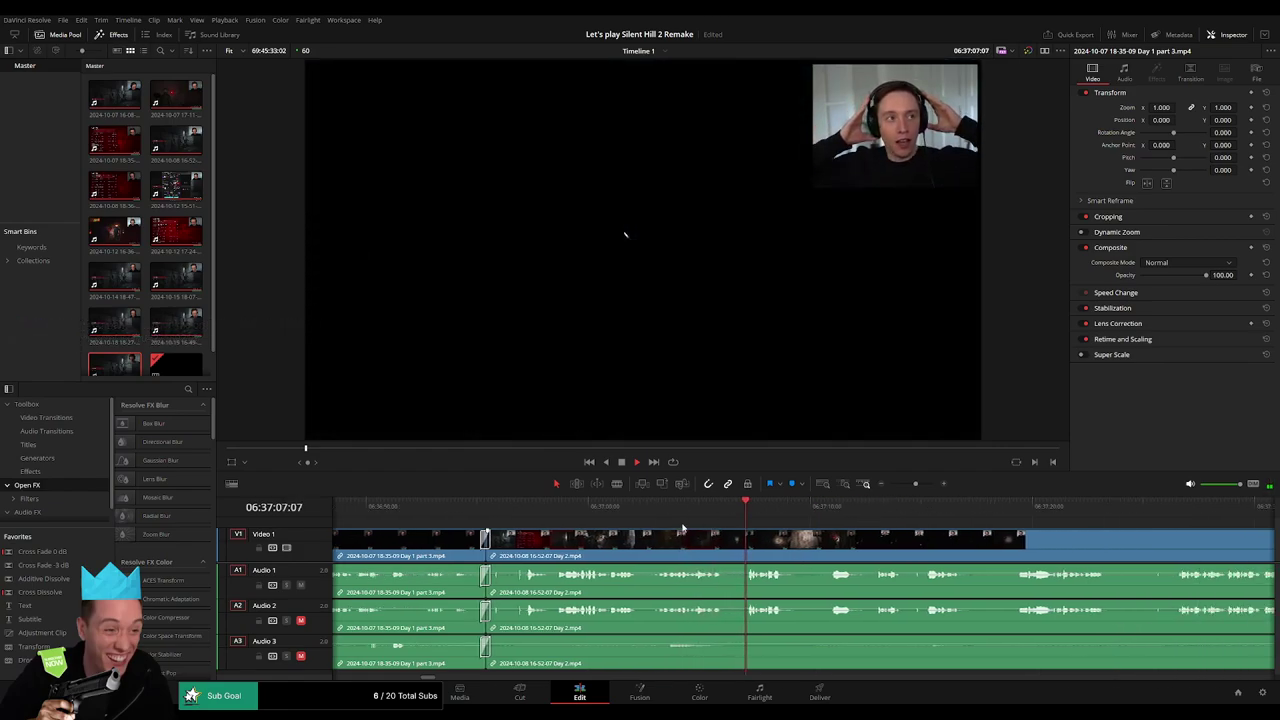
left_click(868, 488)
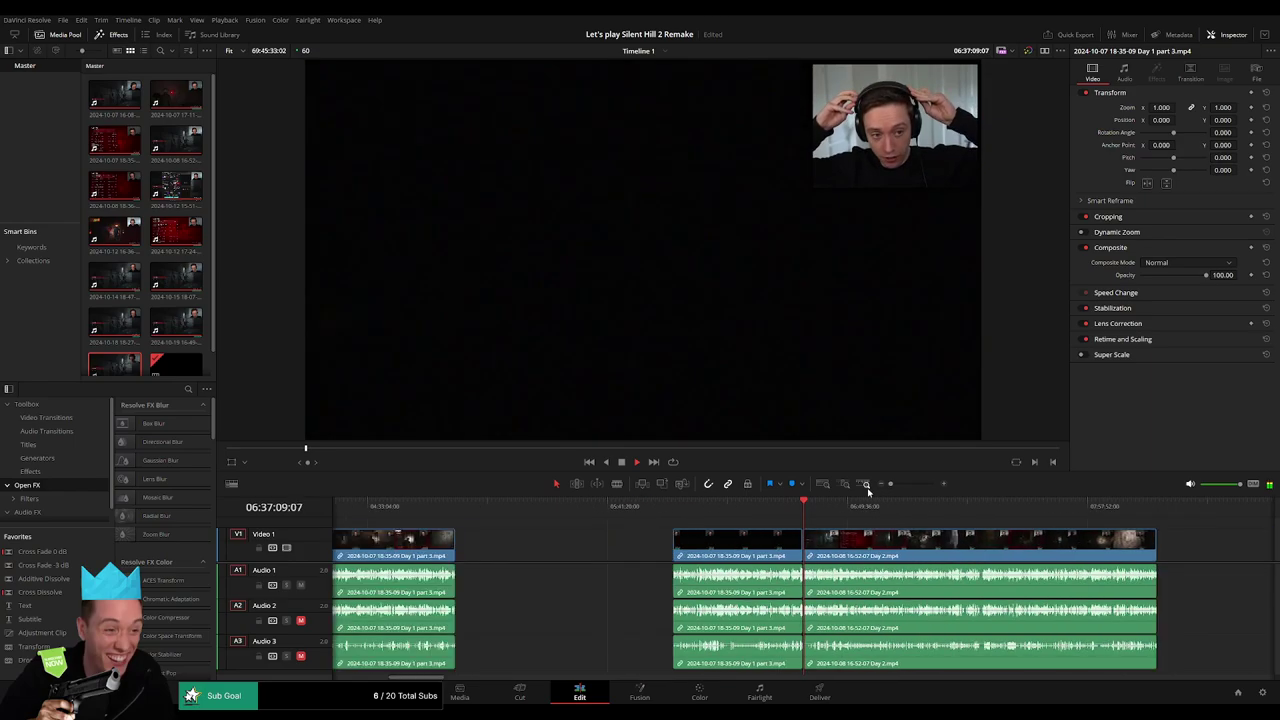
left_click(556, 516)
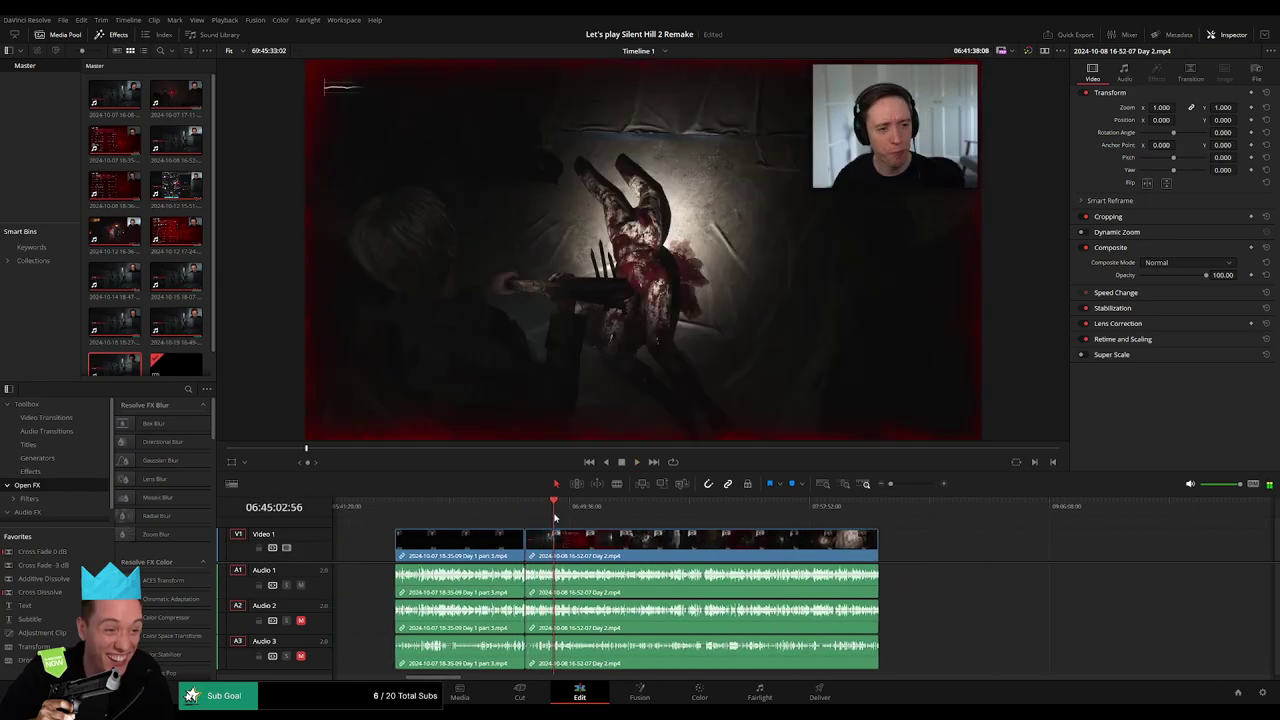
left_click_drag(568, 518, 603, 508)
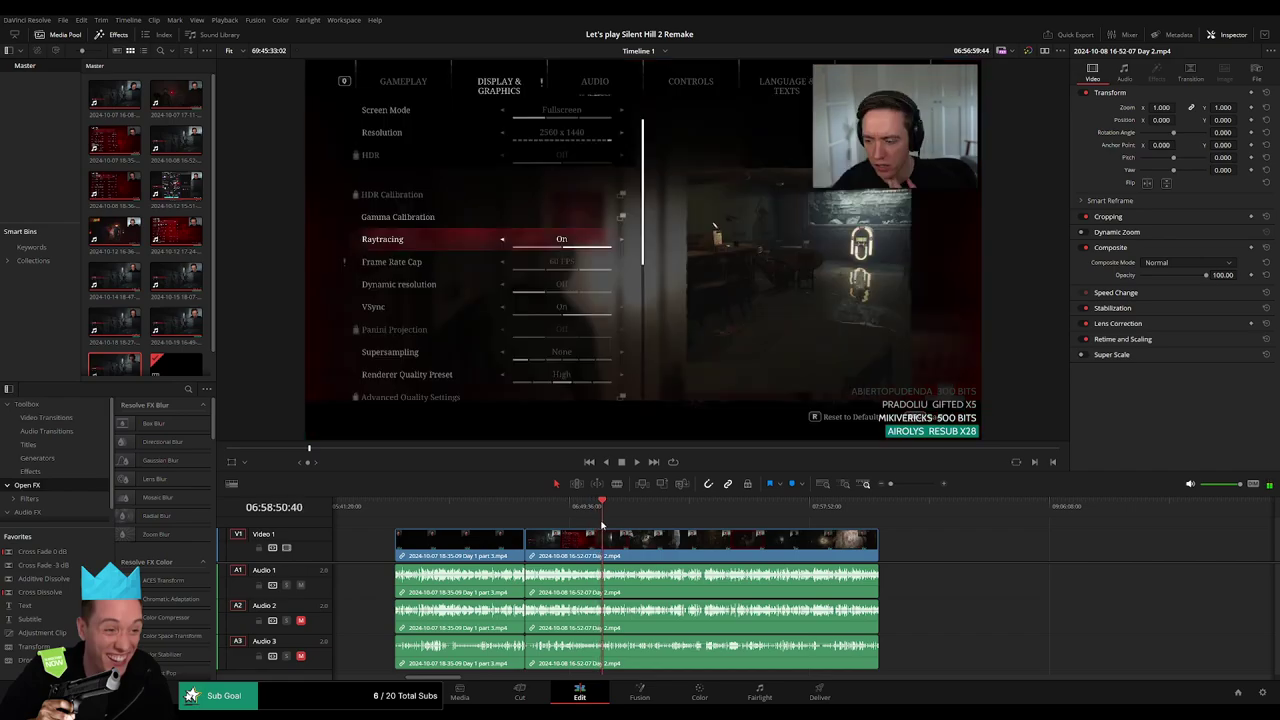
scroll(689, 553, "up", 5)
scroll(687, 550, "down", 3)
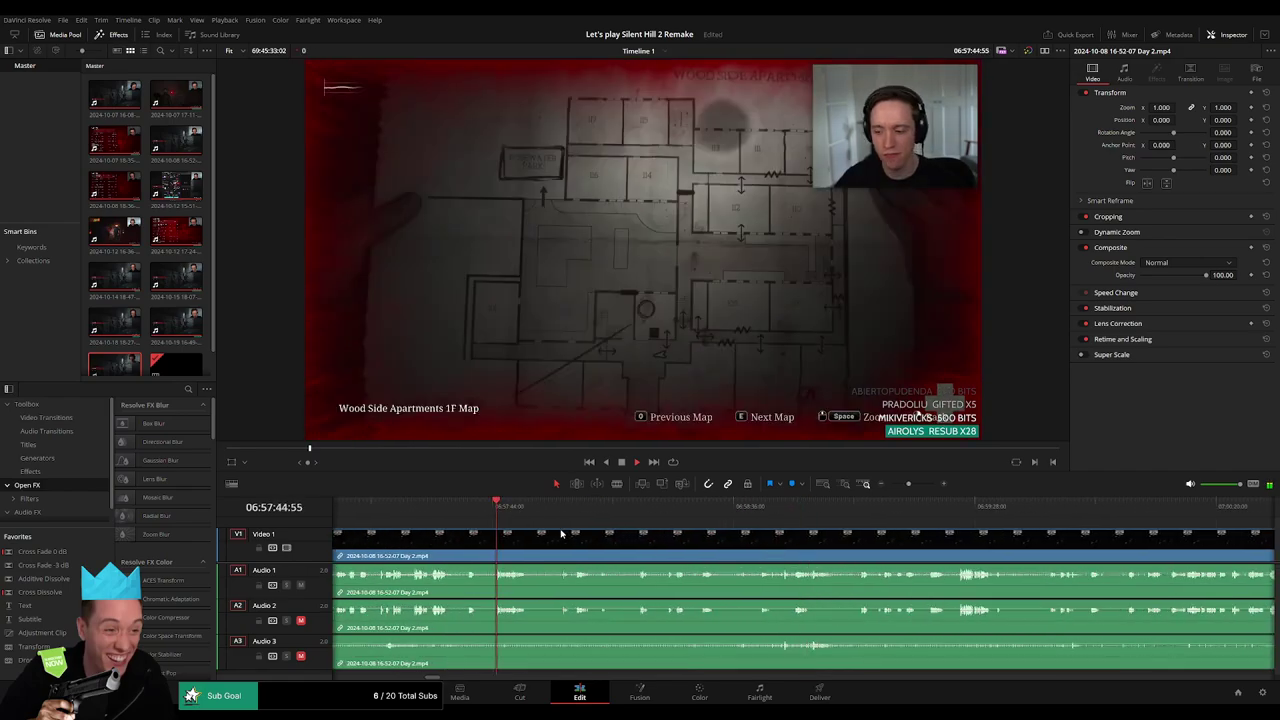
scroll(953, 510, "up", 1)
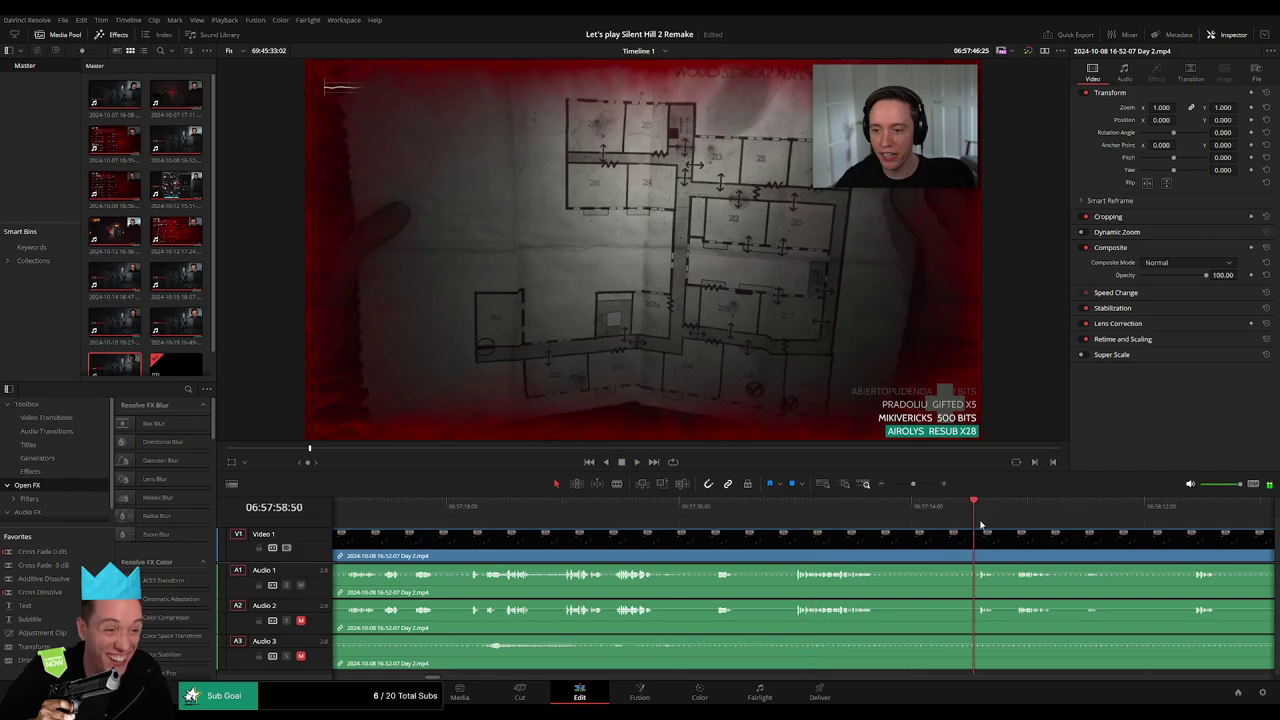
scroll(980, 525, "right", 3)
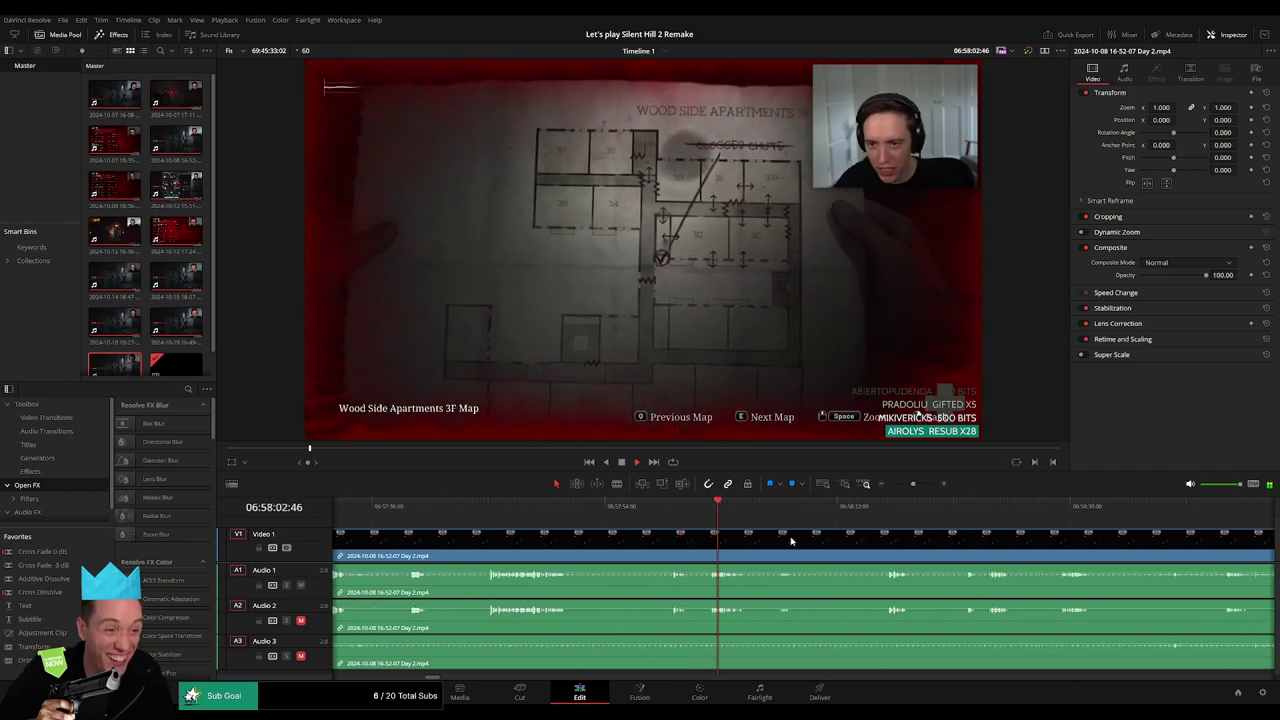
scroll(790, 541, "up", 3)
left_click(745, 513)
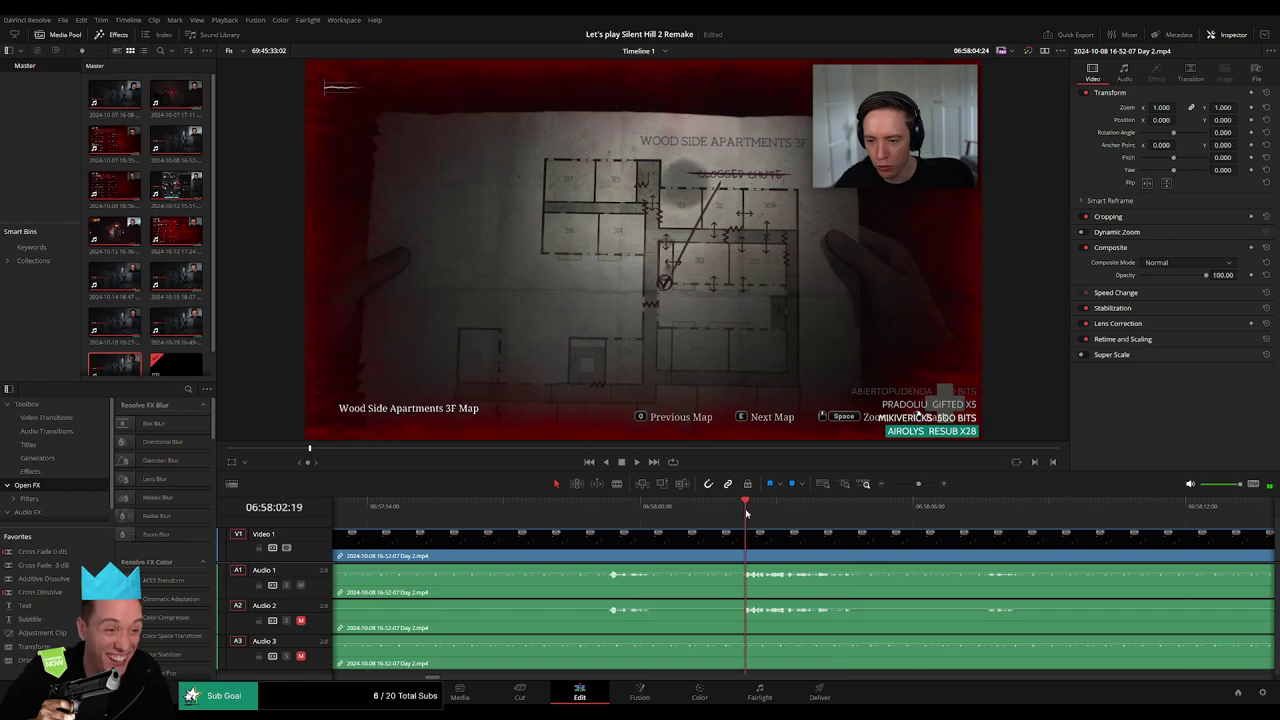
Split the Day 2 clip at 06:58:01:30 and fade all three audio tracks out and in there.
mouse_move(745, 513)
left_mouse_down()
mouse_move(708, 519)
mouse_move(755, 538)
mouse_move(686, 534)
left_mouse_up()
key("ctrl+b")
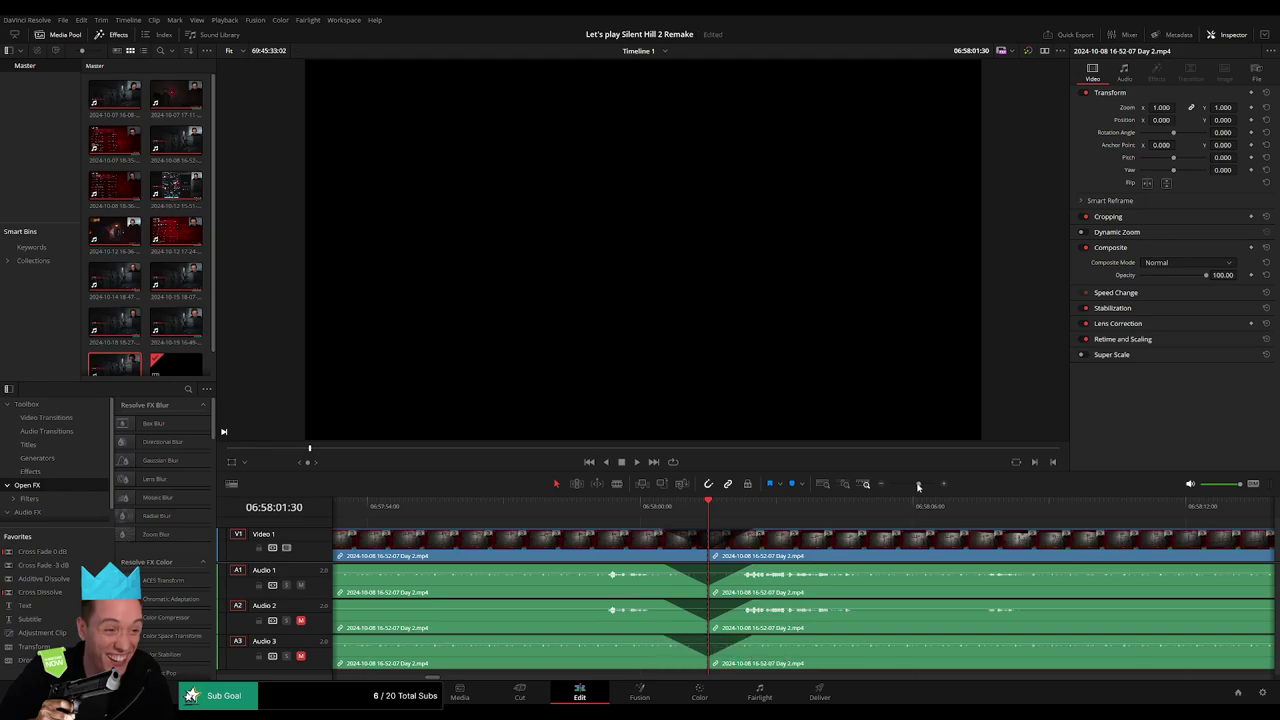
left_click_drag(918, 486, 890, 486)
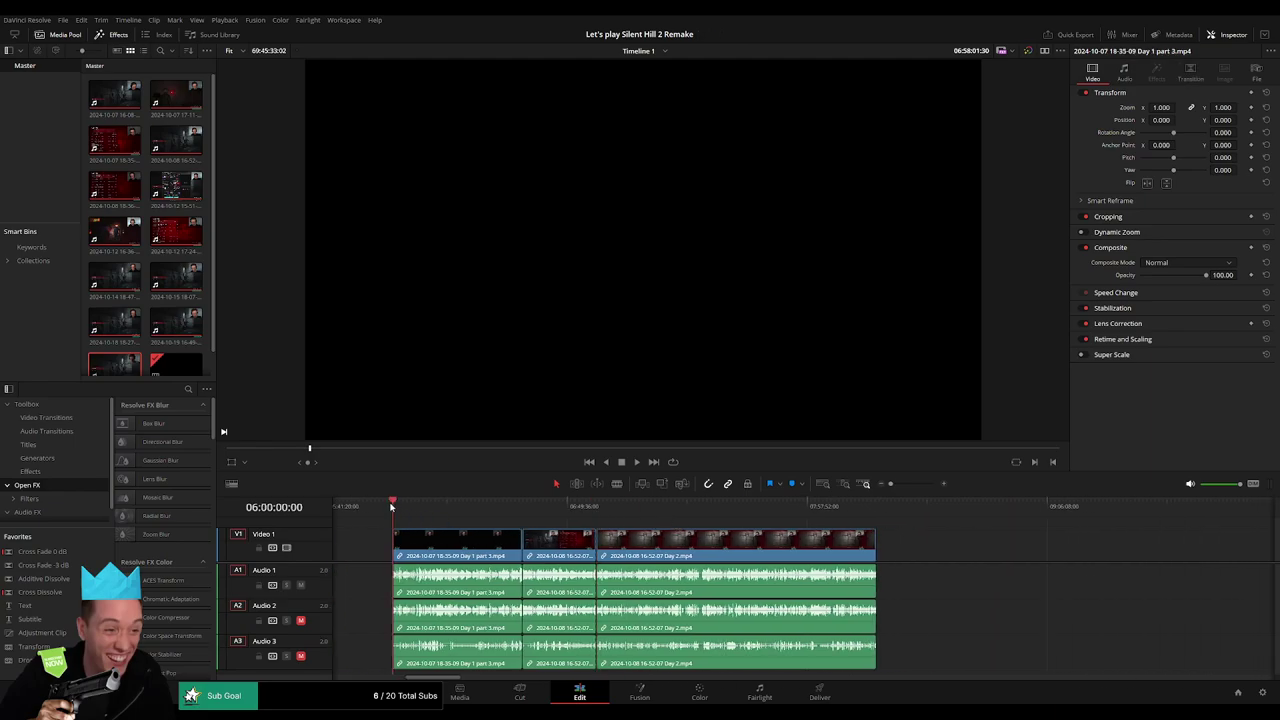
Ripple-delete the opening clips, then undo the deletion.
left_click(597, 510)
key("ctrl+shift+[")
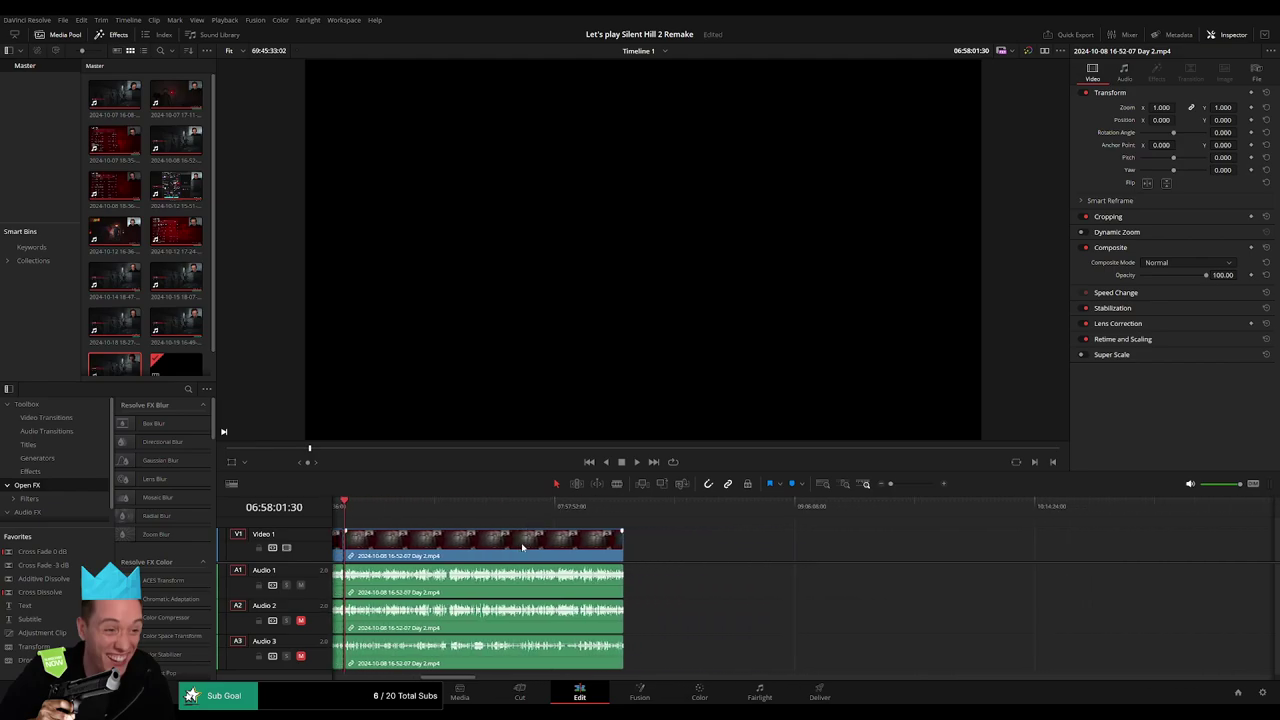
key("ctrl+z")
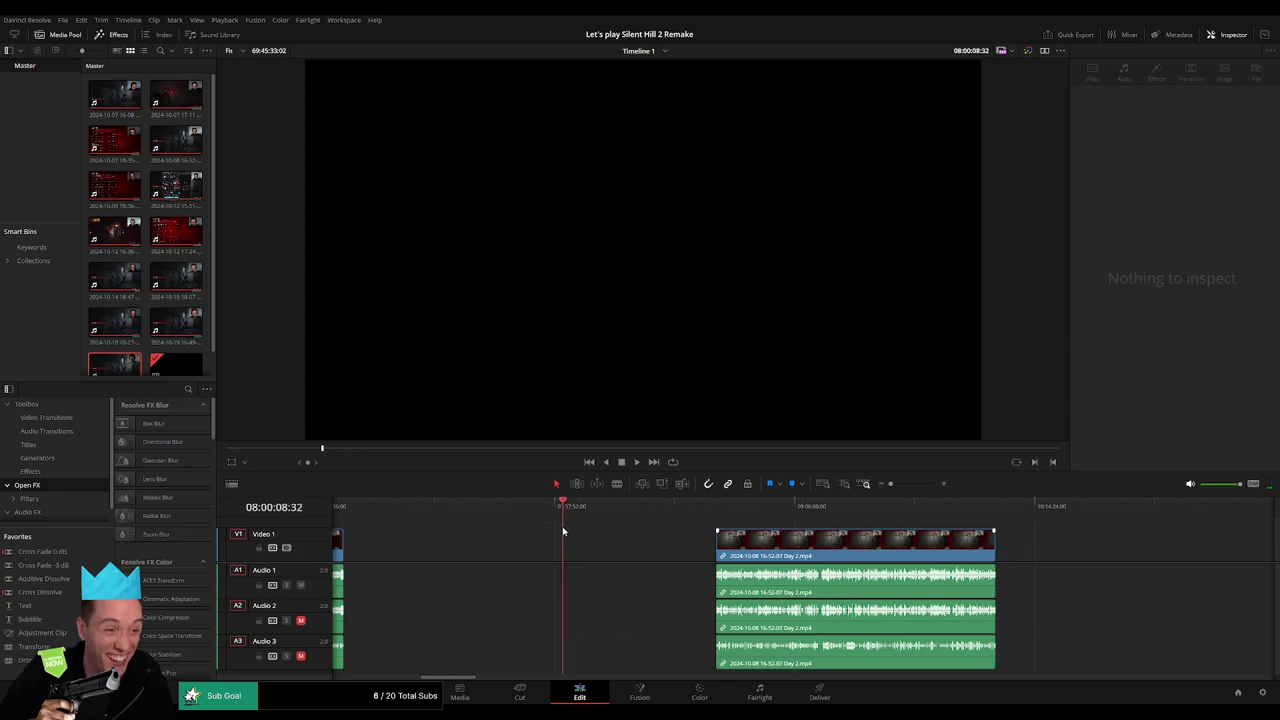
Move the later Day 2 piece to start at 08:00:00:00 and play it from the 3F map.
key("ctrl+equal")
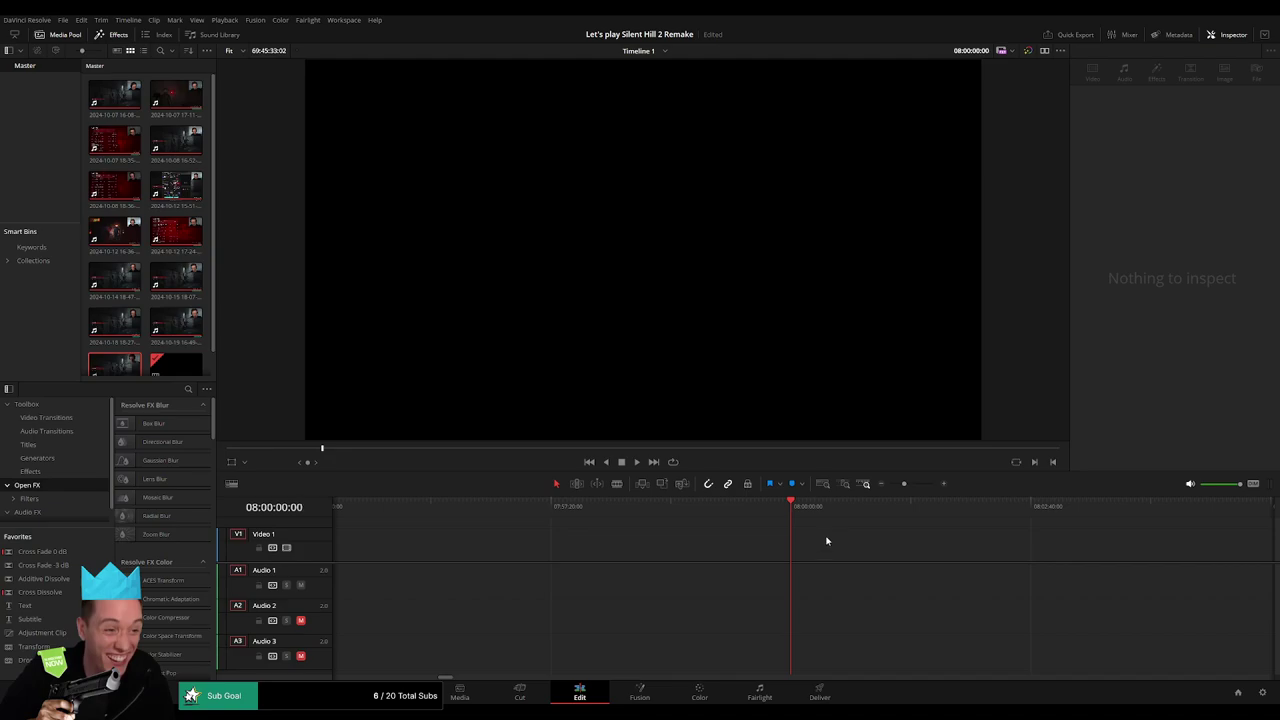
left_click(890, 488)
left_click_drag(1005, 556, 851, 560)
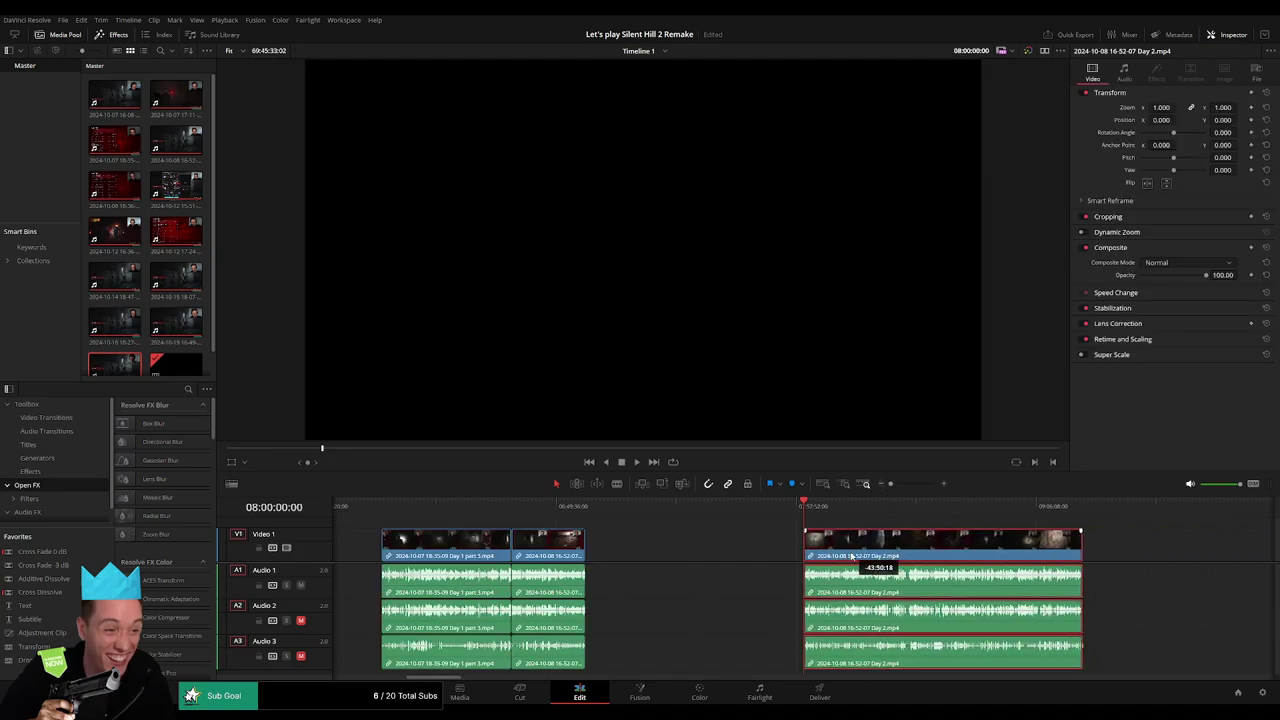
key("space")
scroll(700, 523, "right", 3)
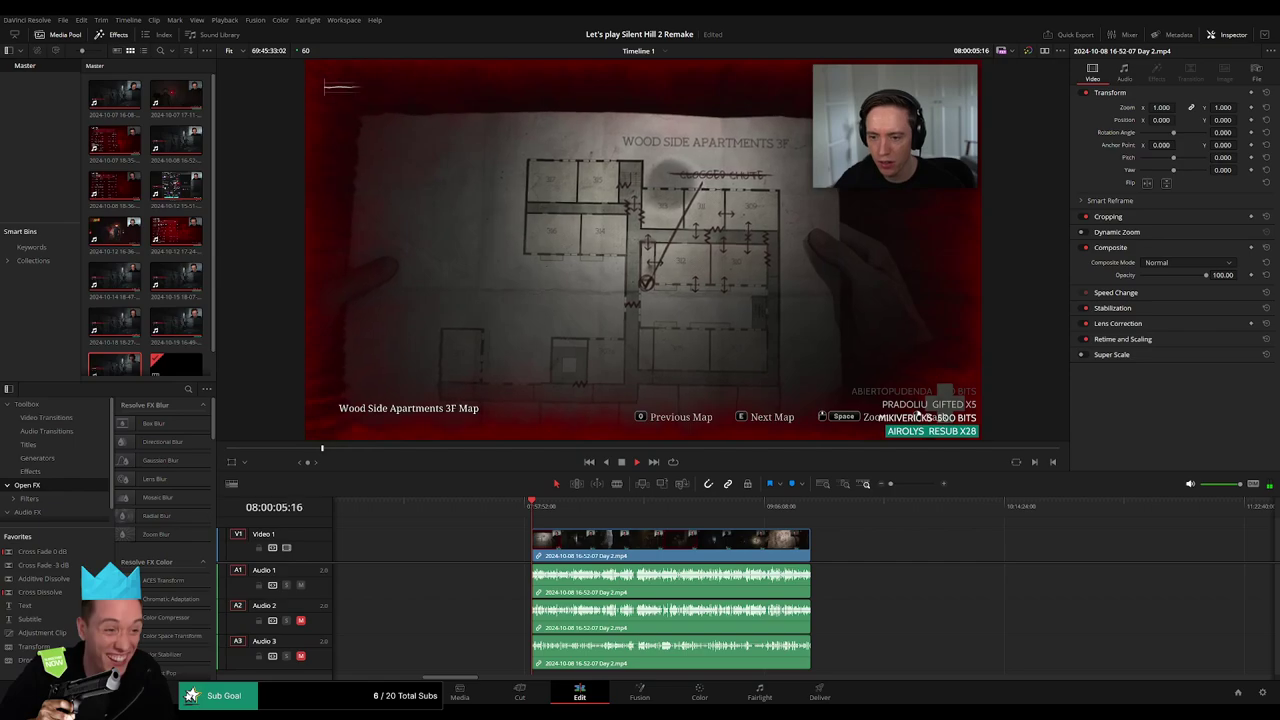
Split the later Day 2 piece at the pause-menu section near 08:28:53.
scroll(425, 511, "right", 2)
left_click(420, 515)
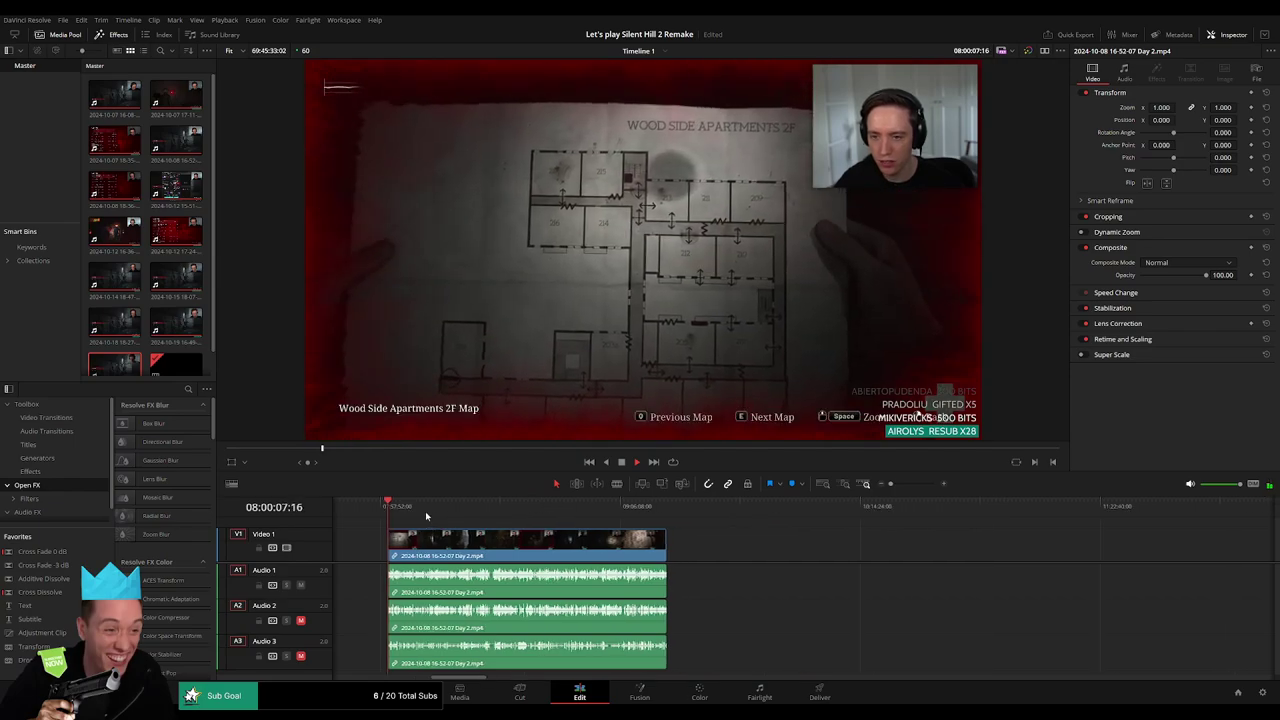
left_click_drag(420, 515, 490, 520)
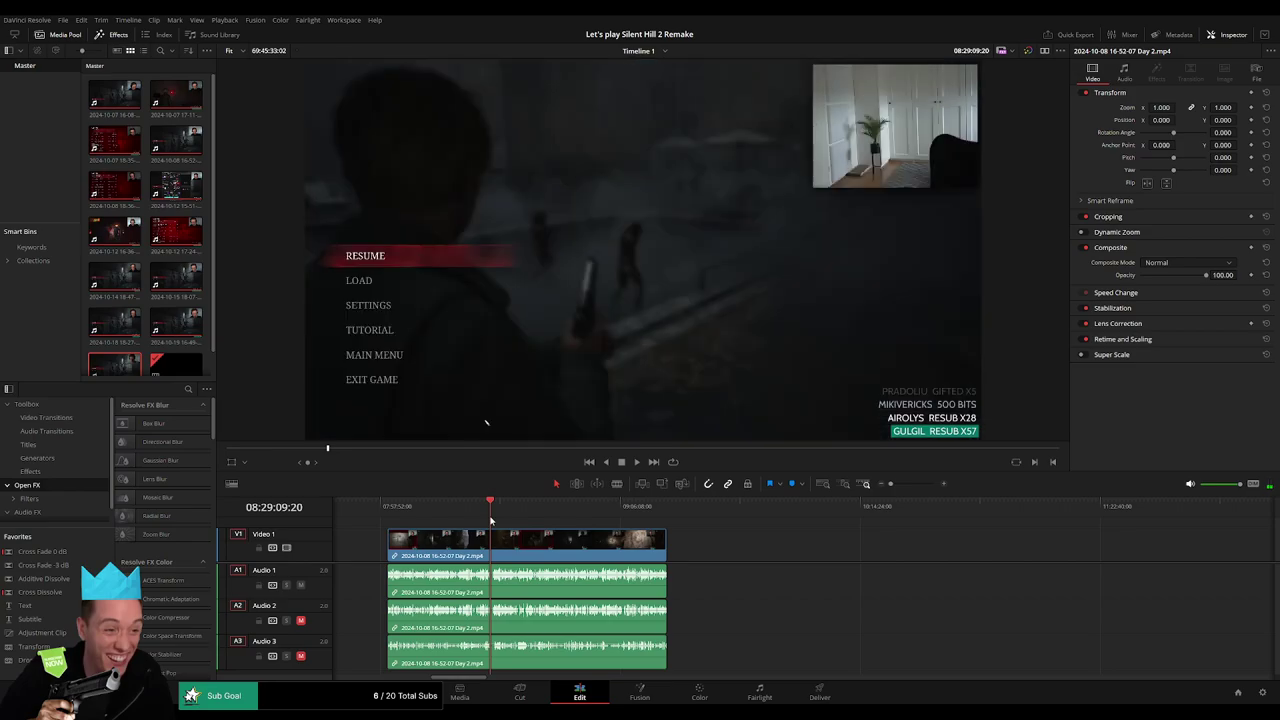
scroll(566, 537, "up", 3)
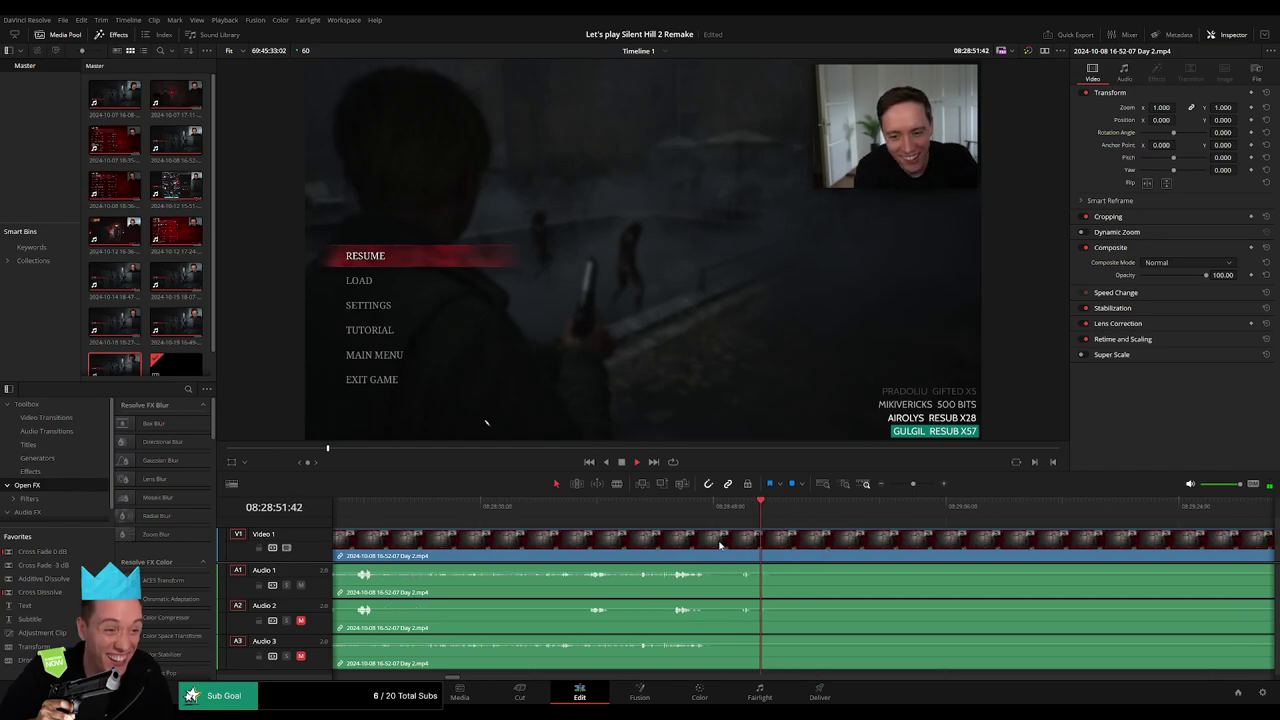
scroll(640, 538, "up", 2)
key("b")
key("ctrl+b")
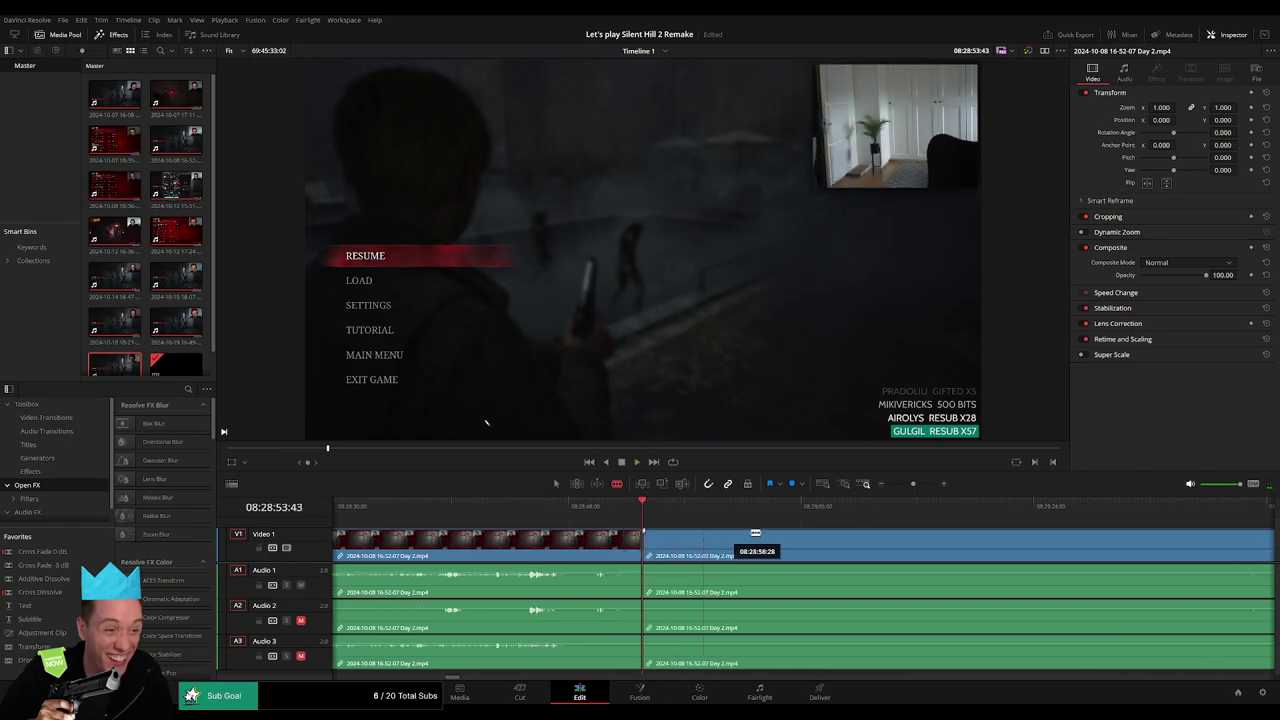
key("a")
Ripple-delete the short pause-menu stretch so the gap closes.
left_click_drag(912, 488, 904, 487)
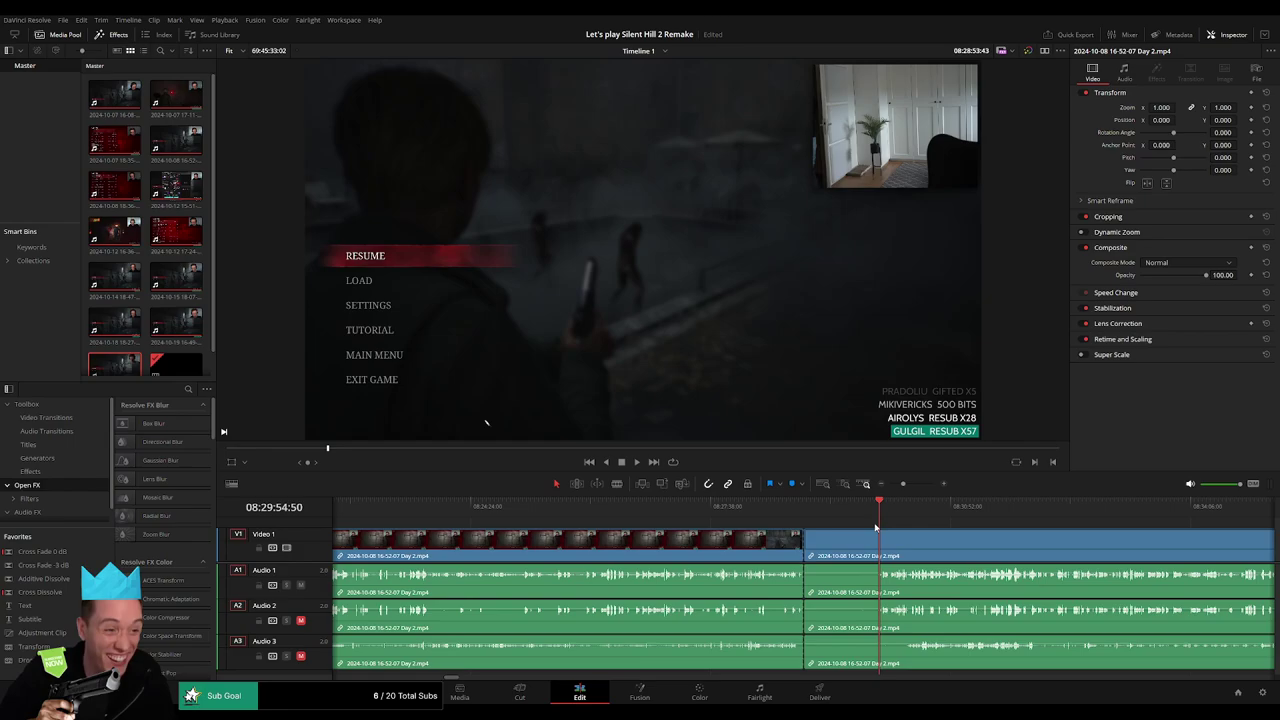
scroll(876, 527, "up", 3)
left_click_drag(806, 527, 794, 513)
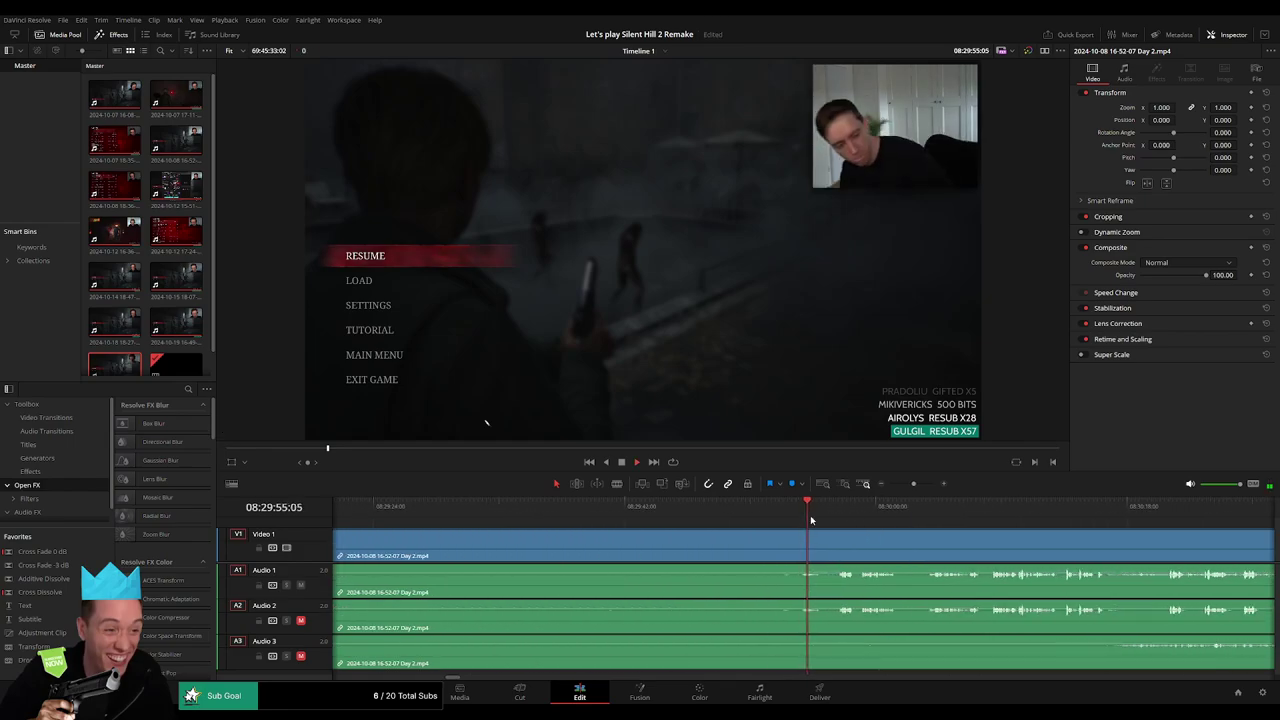
key("space")
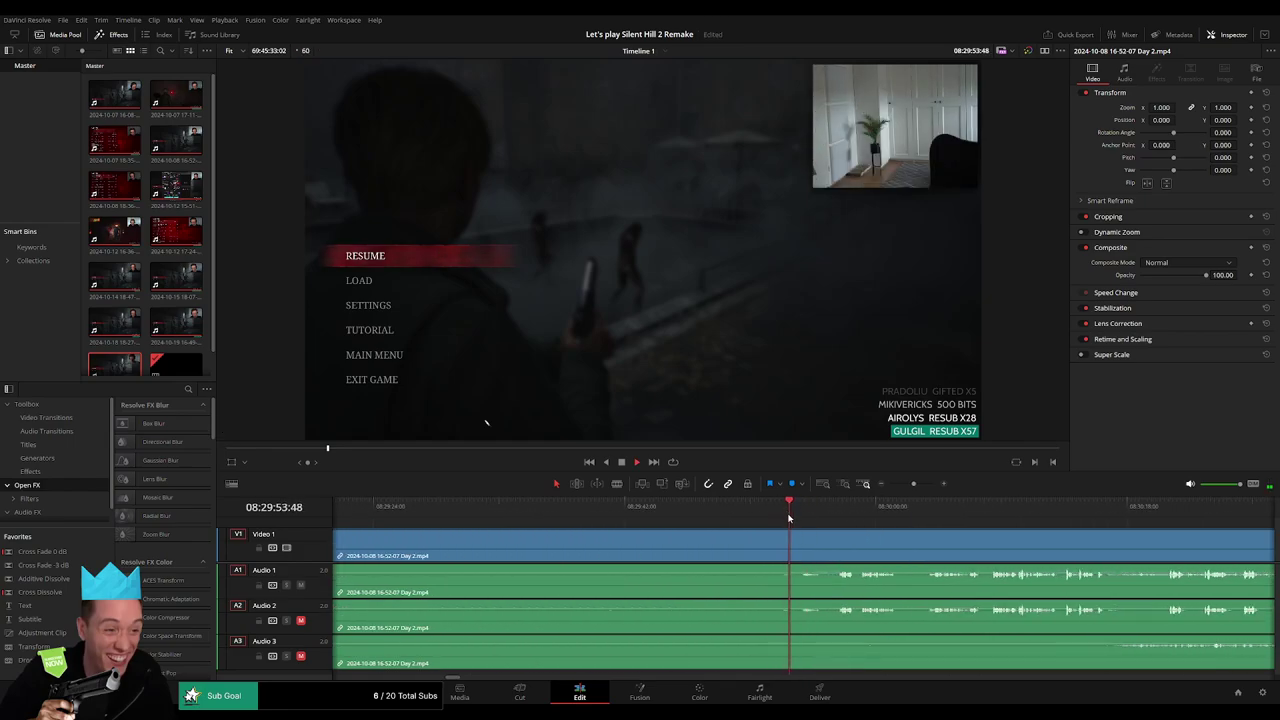
left_click_drag(913, 485, 901, 485)
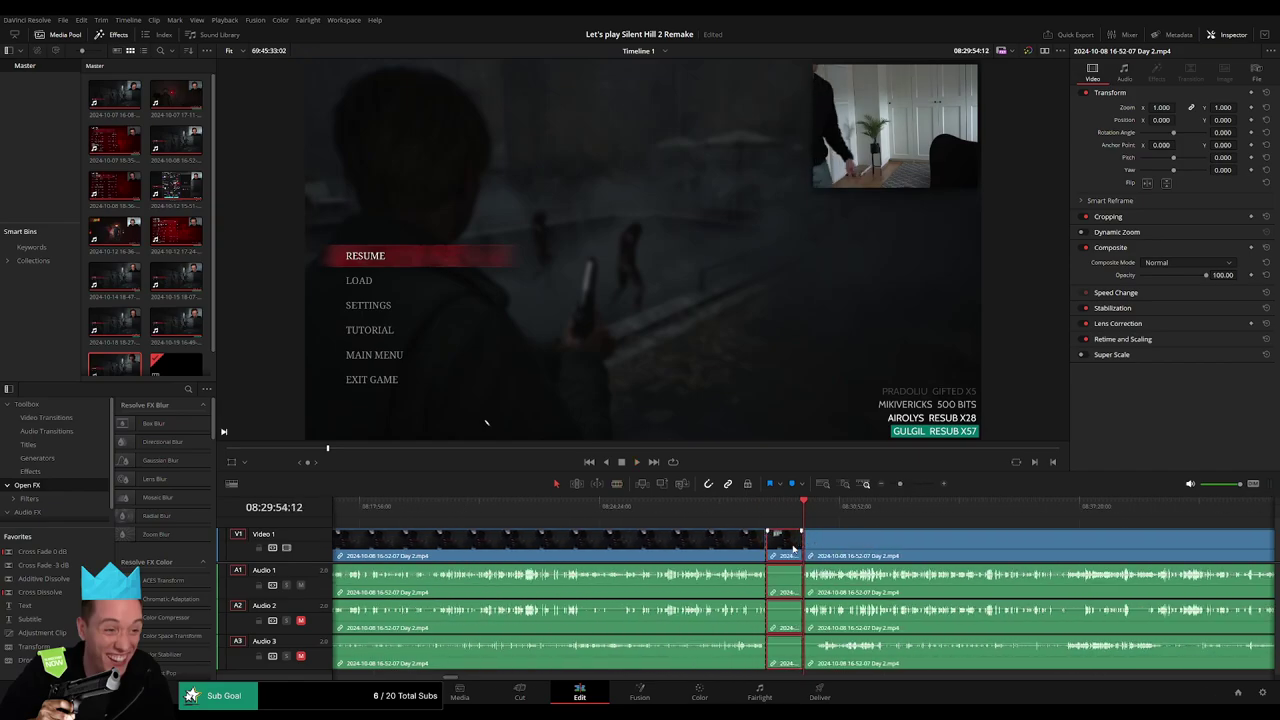
key("Delete")
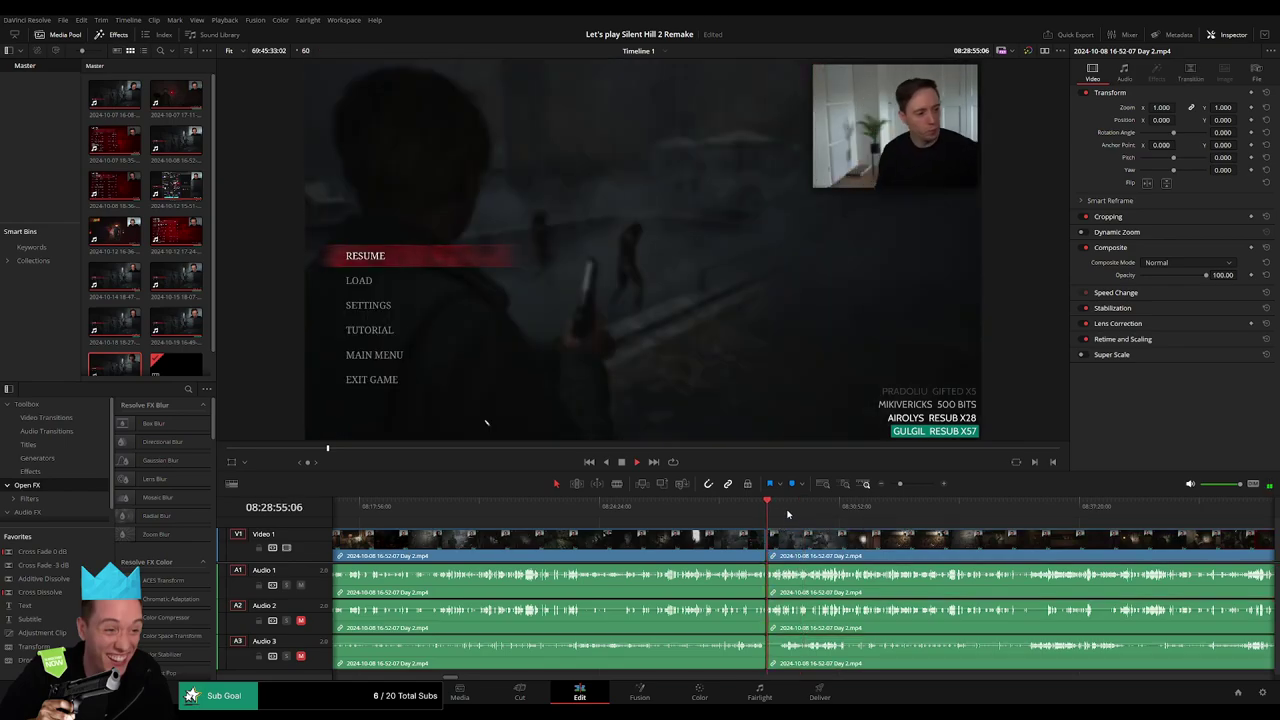
Skim ahead through the joined Day 2 footage toward its later scenes.
left_click(860, 510)
left_click(1104, 510)
left_click(1122, 510)
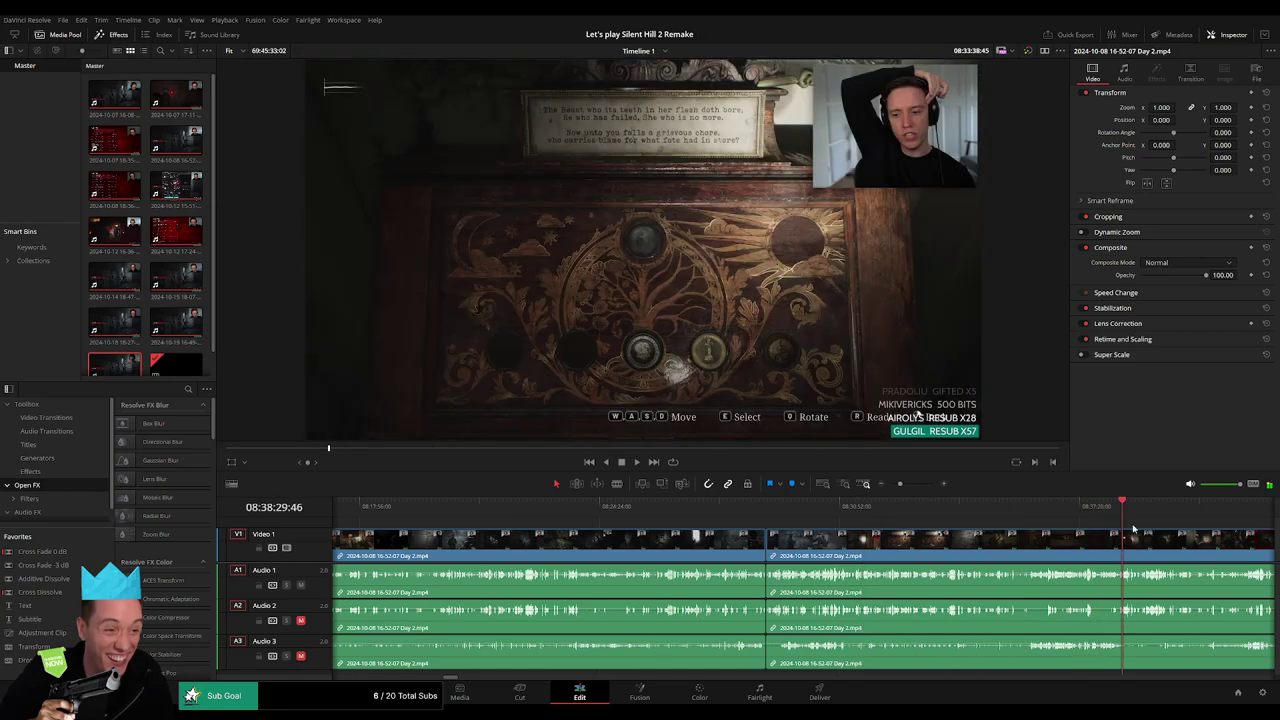
left_click(865, 512)
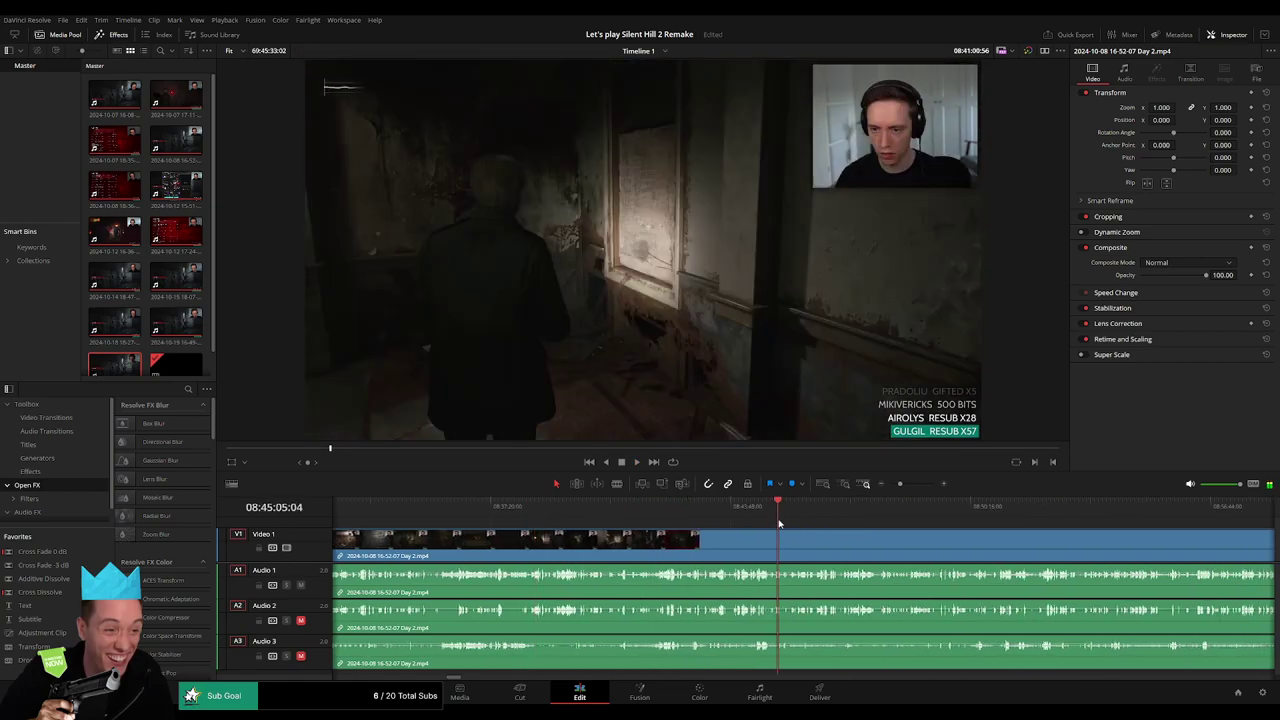
left_click(985, 510)
left_click(1066, 510)
scroll(800, 580, "right", 5)
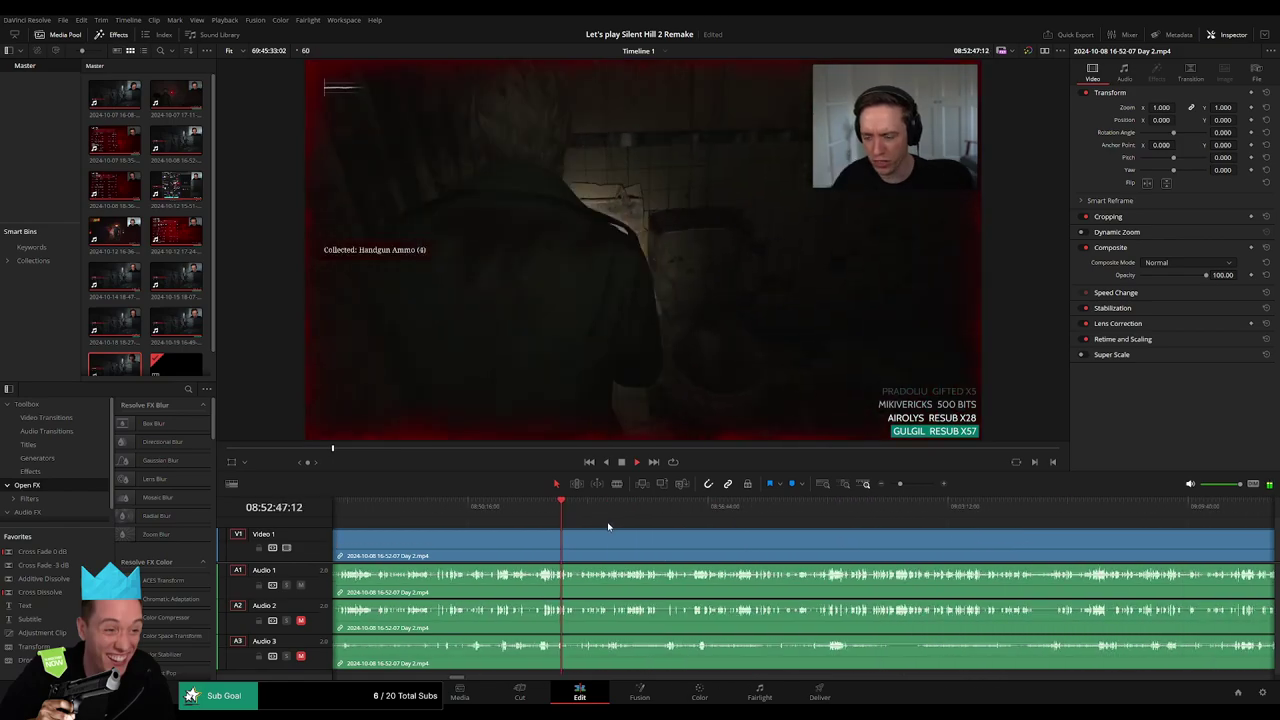
left_click(662, 510)
Pinpoint the cut frame near the Bluecreek Apartments 3F map, about 08:58.
left_click_drag(730, 512, 790, 545)
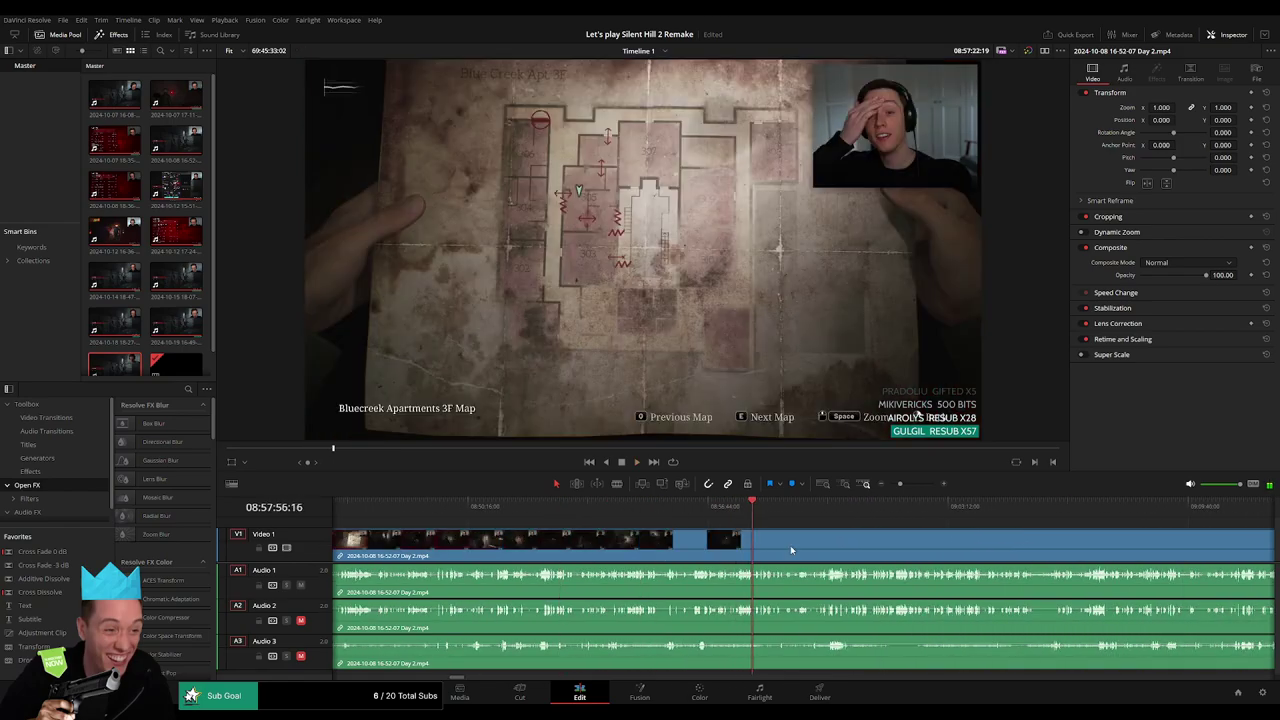
key("space")
scroll(890, 558, "up", 5)
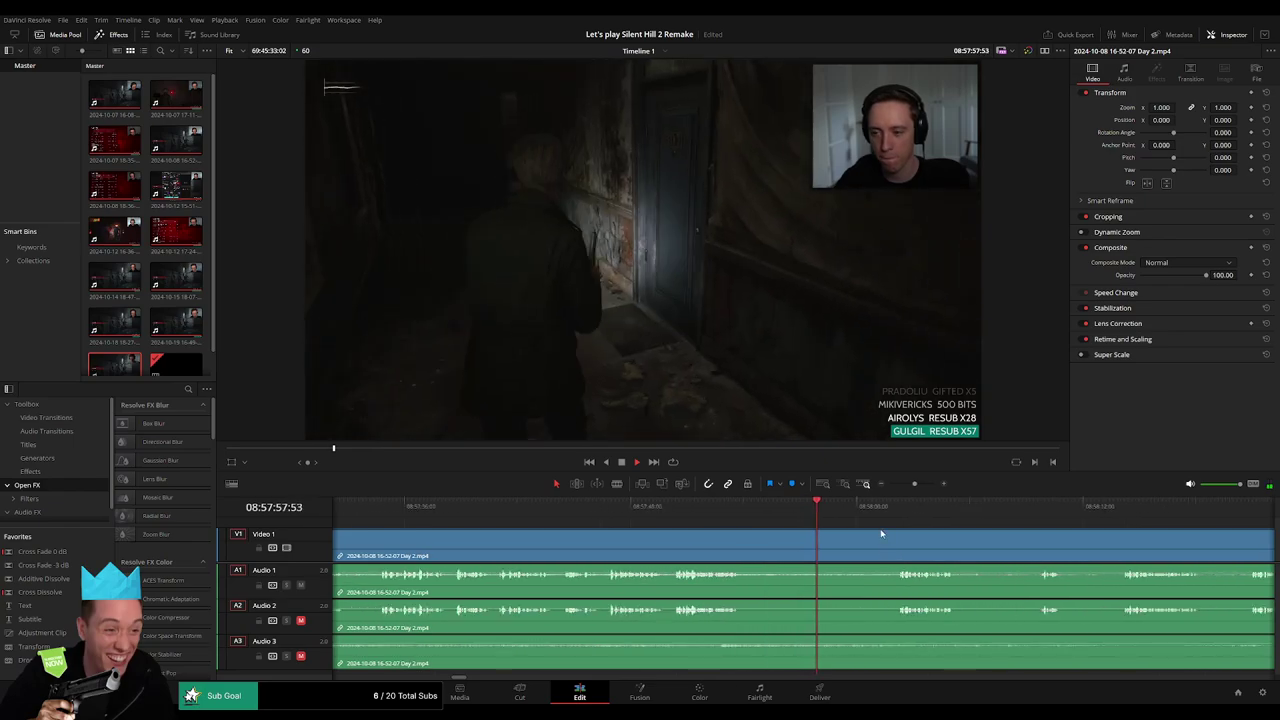
left_click(900, 512)
scroll(889, 523, "up", 2)
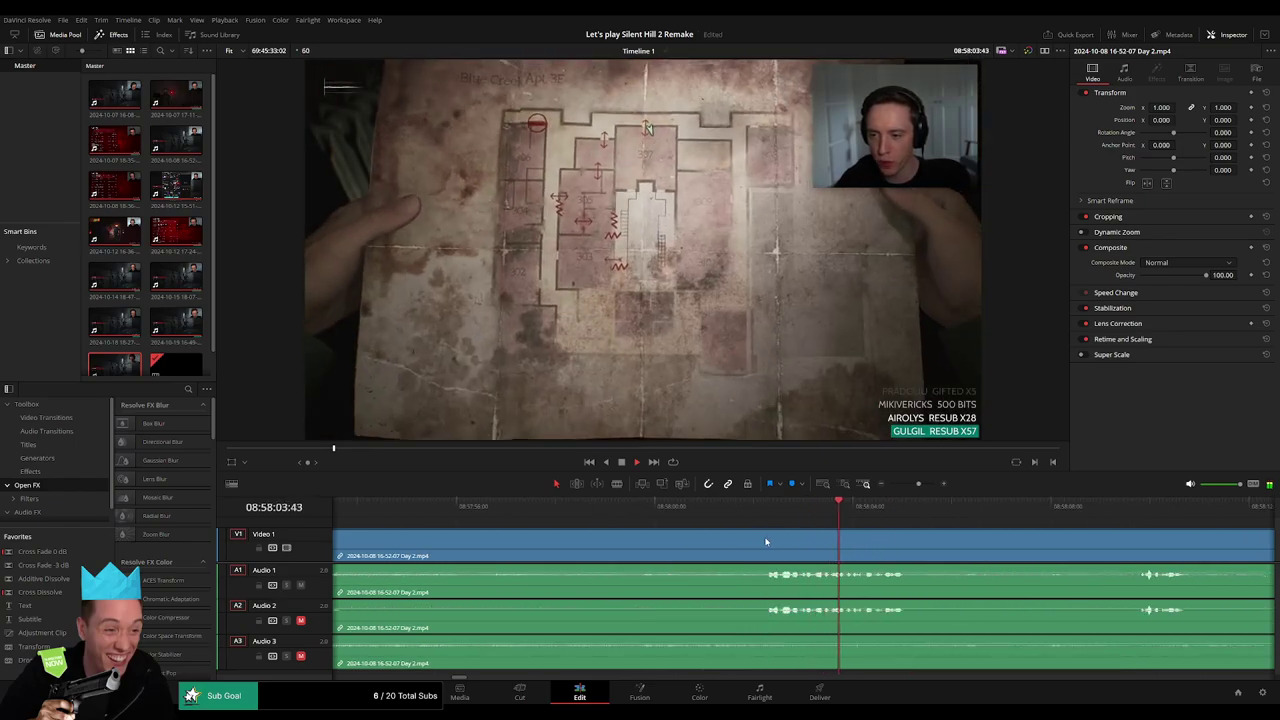
left_click(1134, 506)
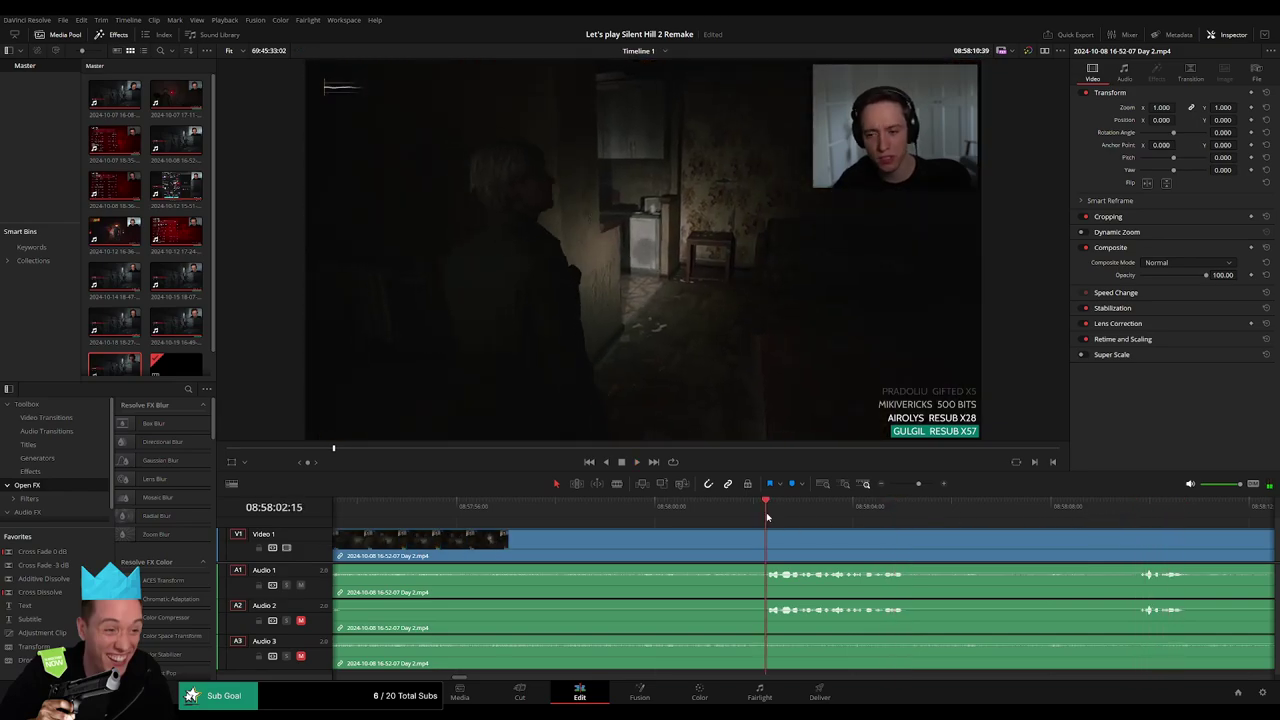
left_click_drag(766, 512, 707, 530)
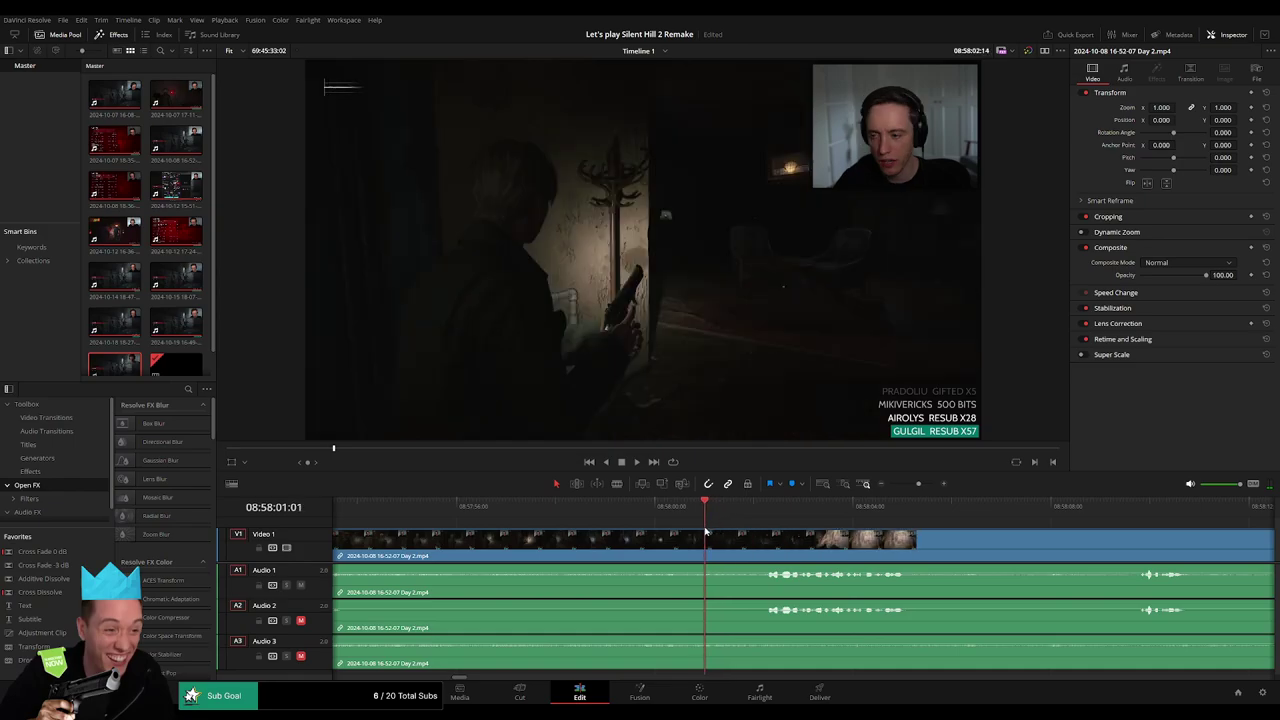
Split the Day 2 clip near 08:58:01 and fade its audio on both sides of the cut.
key("ctrl+b")
mouse_move(706, 531)
left_mouse_down()
mouse_move(754, 533)
mouse_move(653, 537)
mouse_move(705, 568)
left_mouse_up()
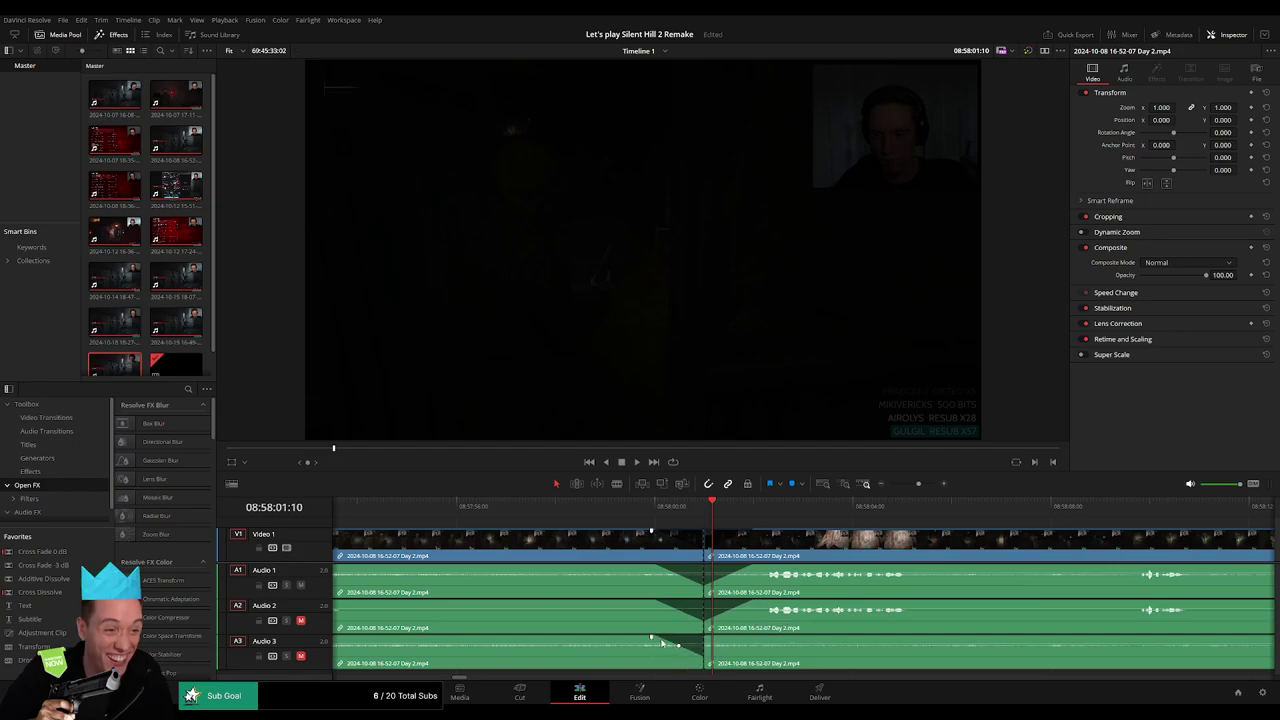
left_click_drag(708, 637, 745, 638)
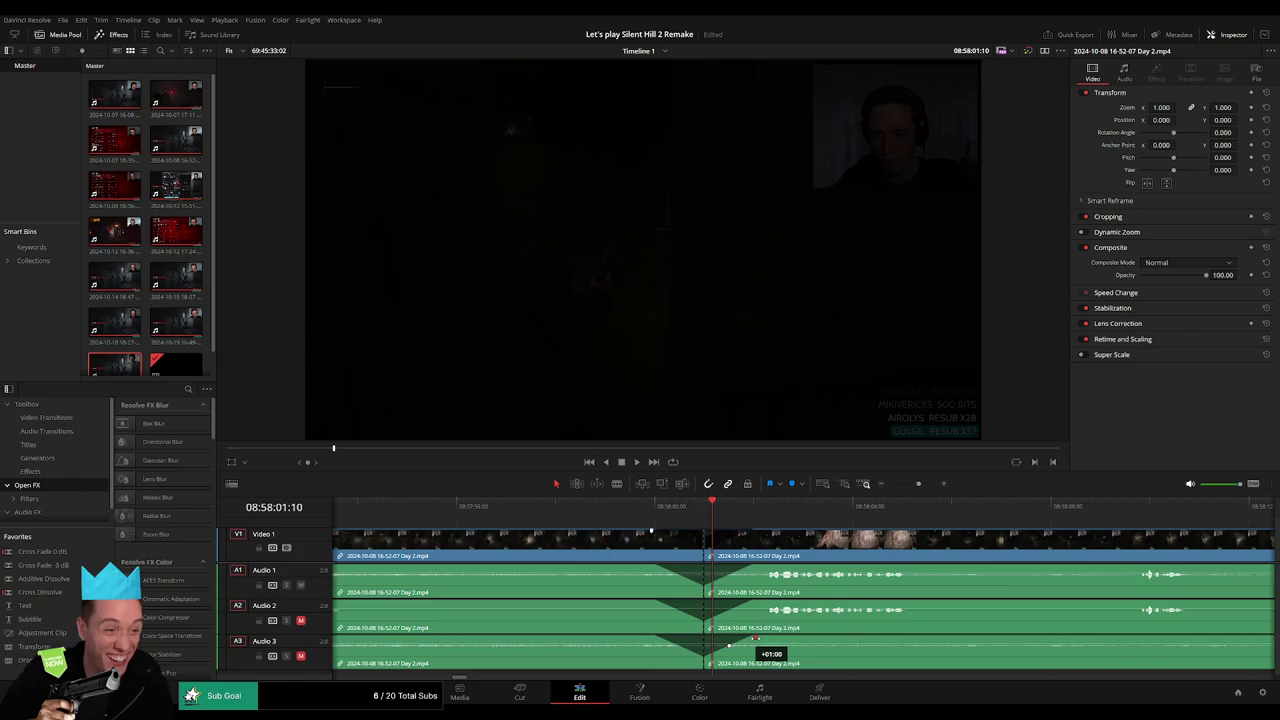
Push the later Day 2 piece far down the timeline.
left_click_drag(918, 484, 890, 484)
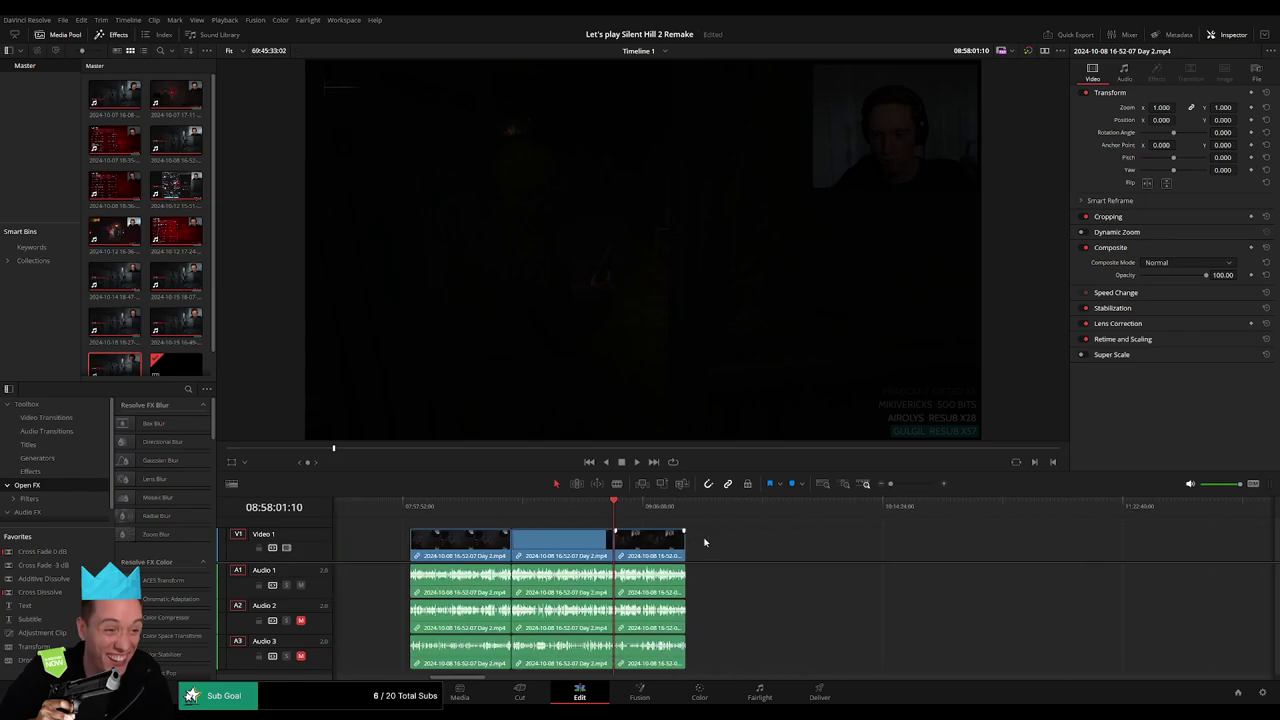
left_click_drag(640, 542, 800, 545)
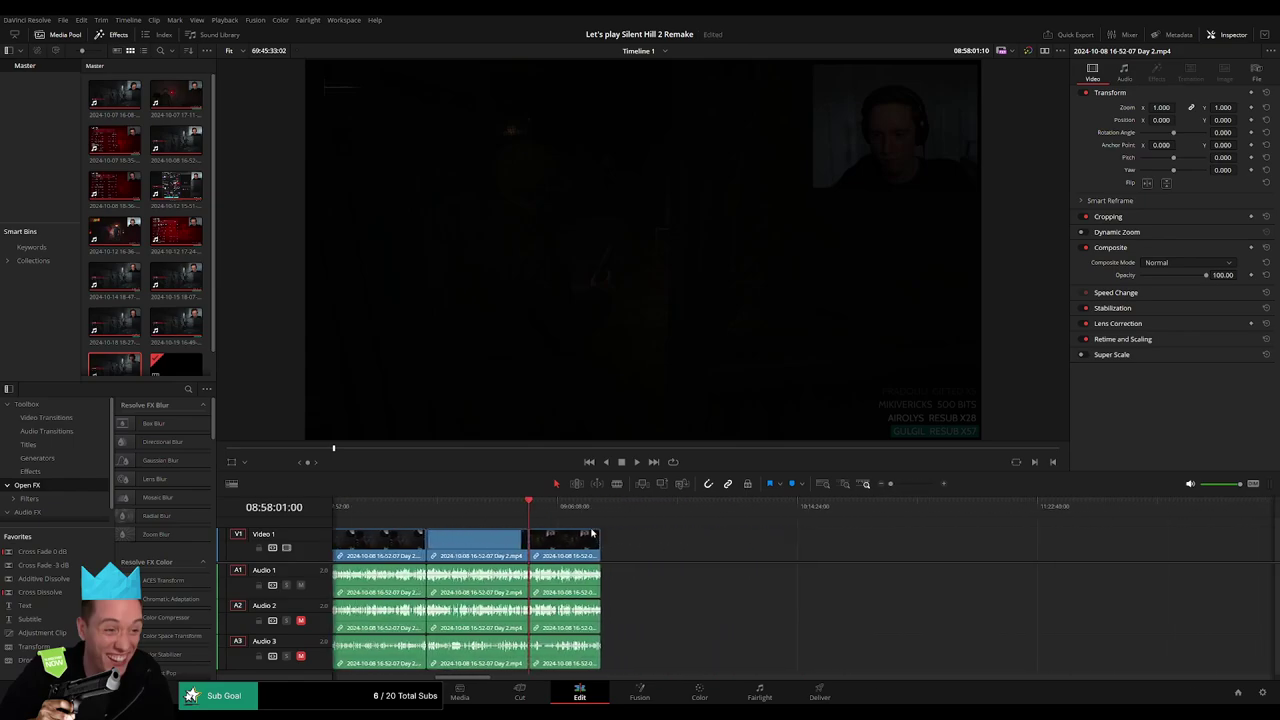
left_click(577, 557)
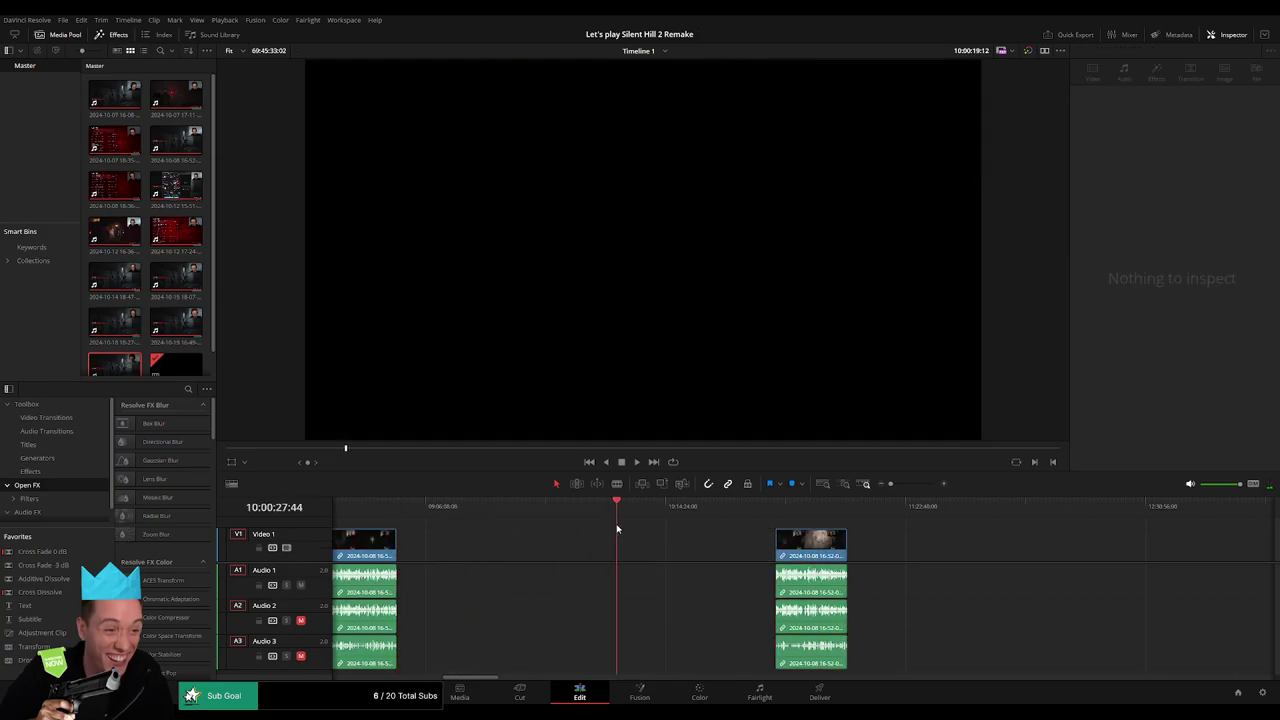
Butt the Day 2 part 2 recording against the later Day 2 piece starting around 10:00:00:00.
scroll(756, 521, "up", 3)
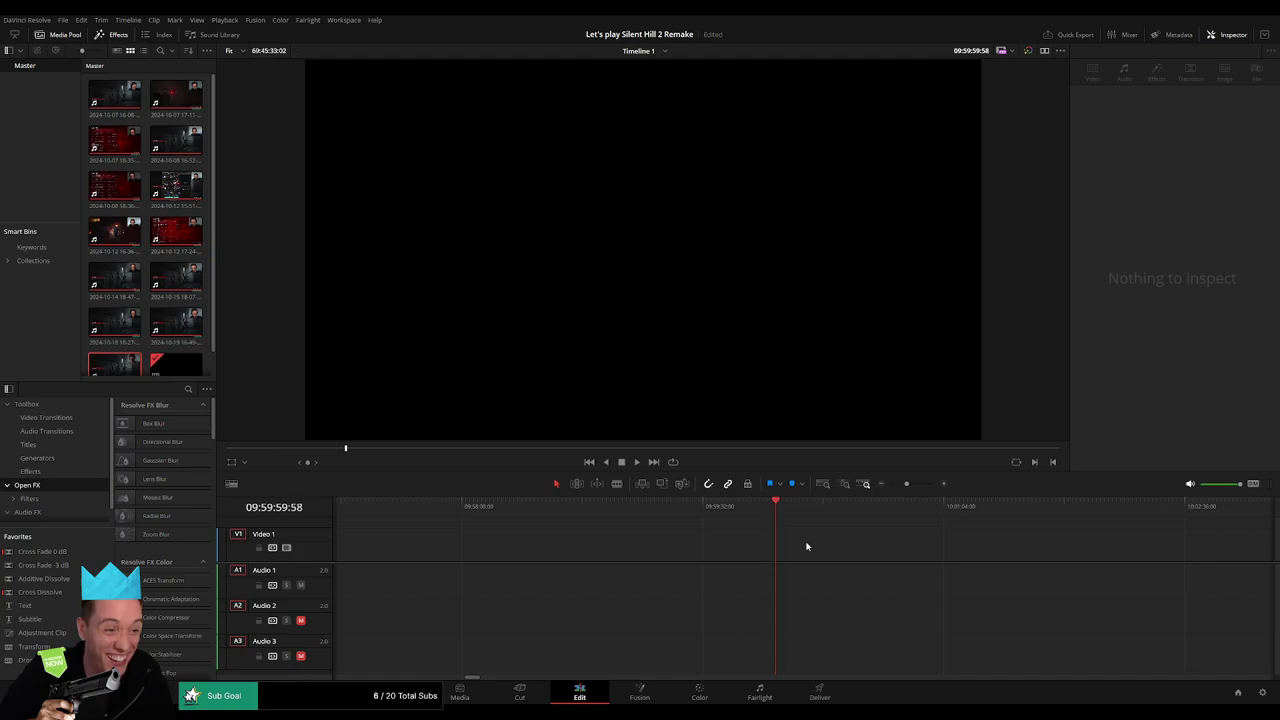
left_click_drag(908, 484, 890, 484)
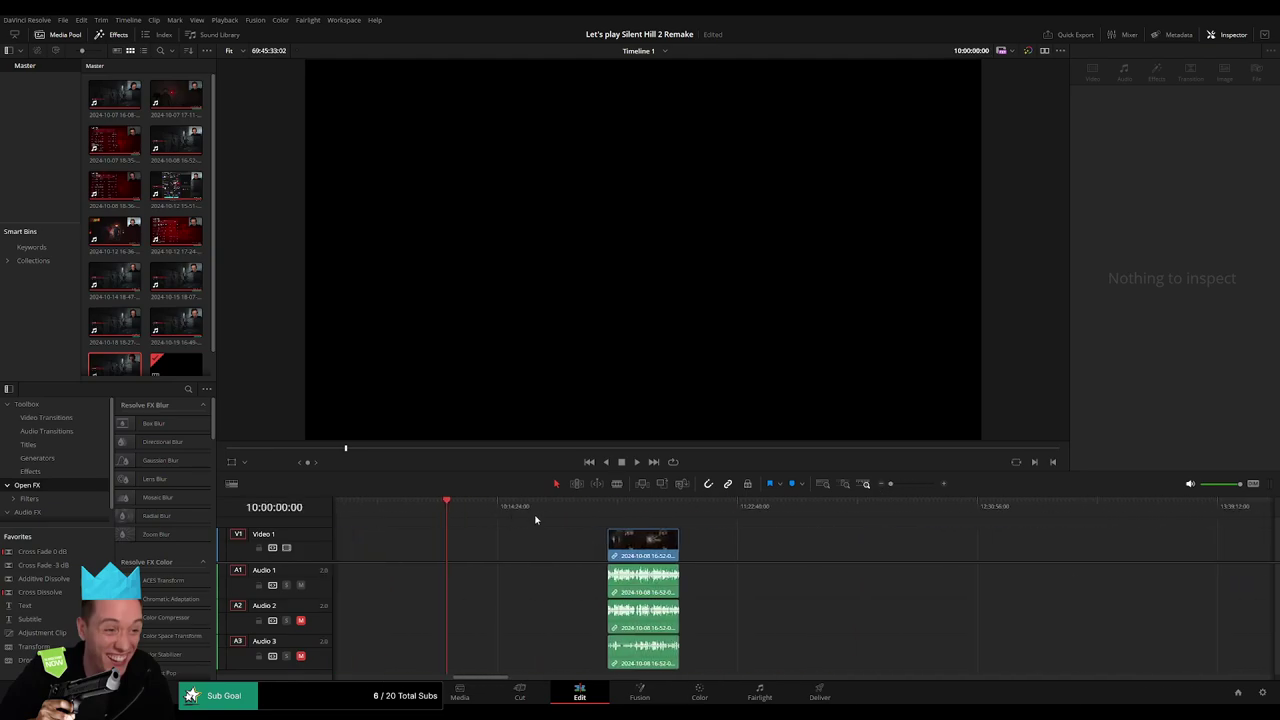
left_click_drag(649, 553, 490, 553)
scroll(780, 543, "right", 3)
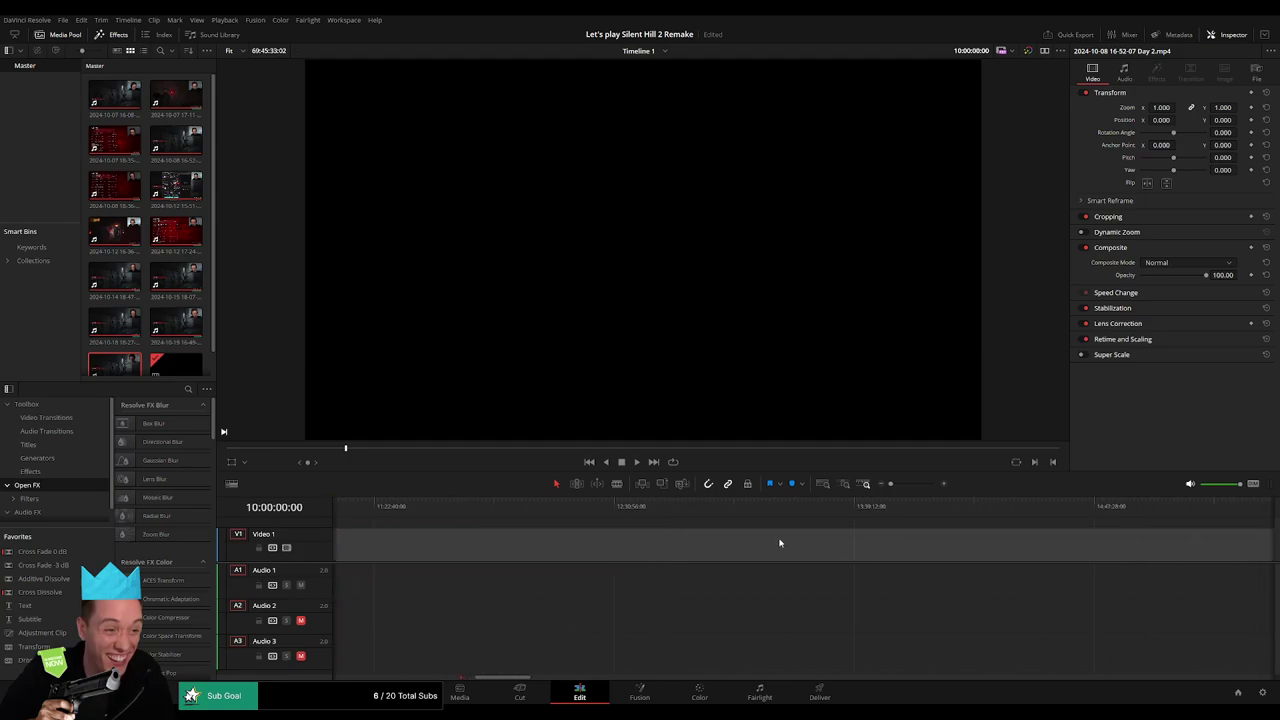
scroll(760, 558, "right", 3)
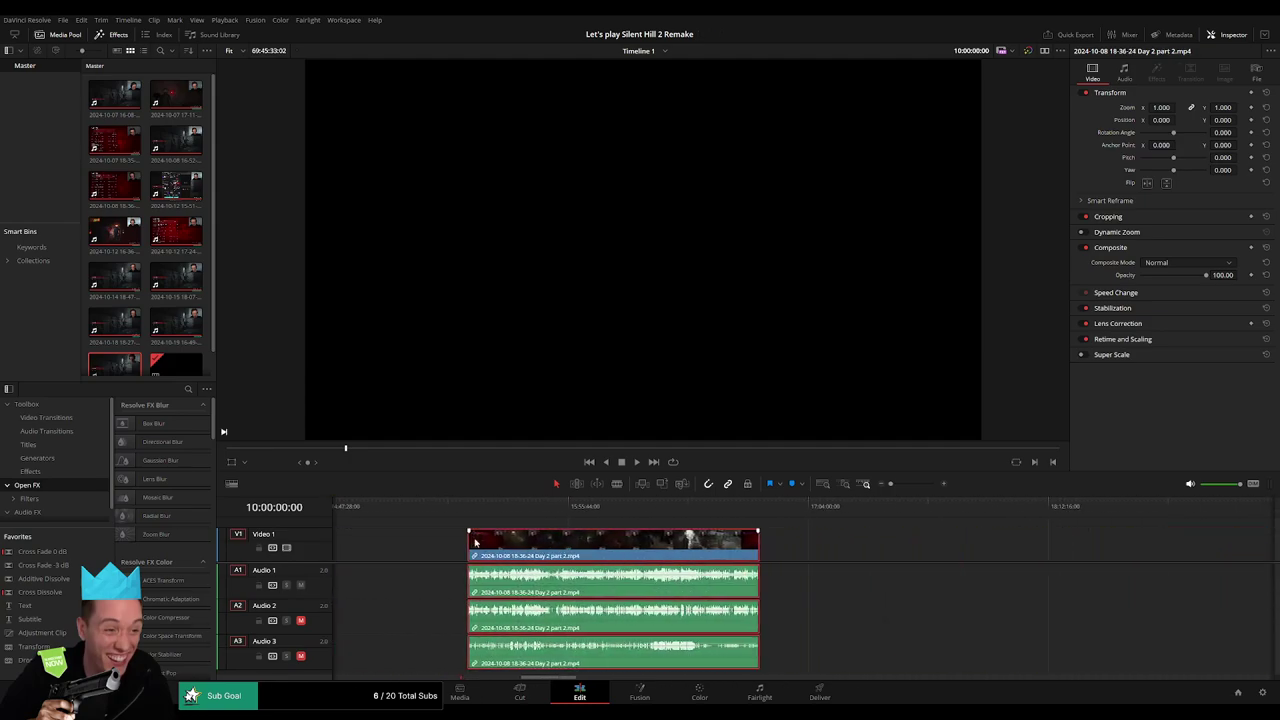
scroll(803, 559, "left", 5)
left_click(781, 559)
scroll(752, 565, "left", 5)
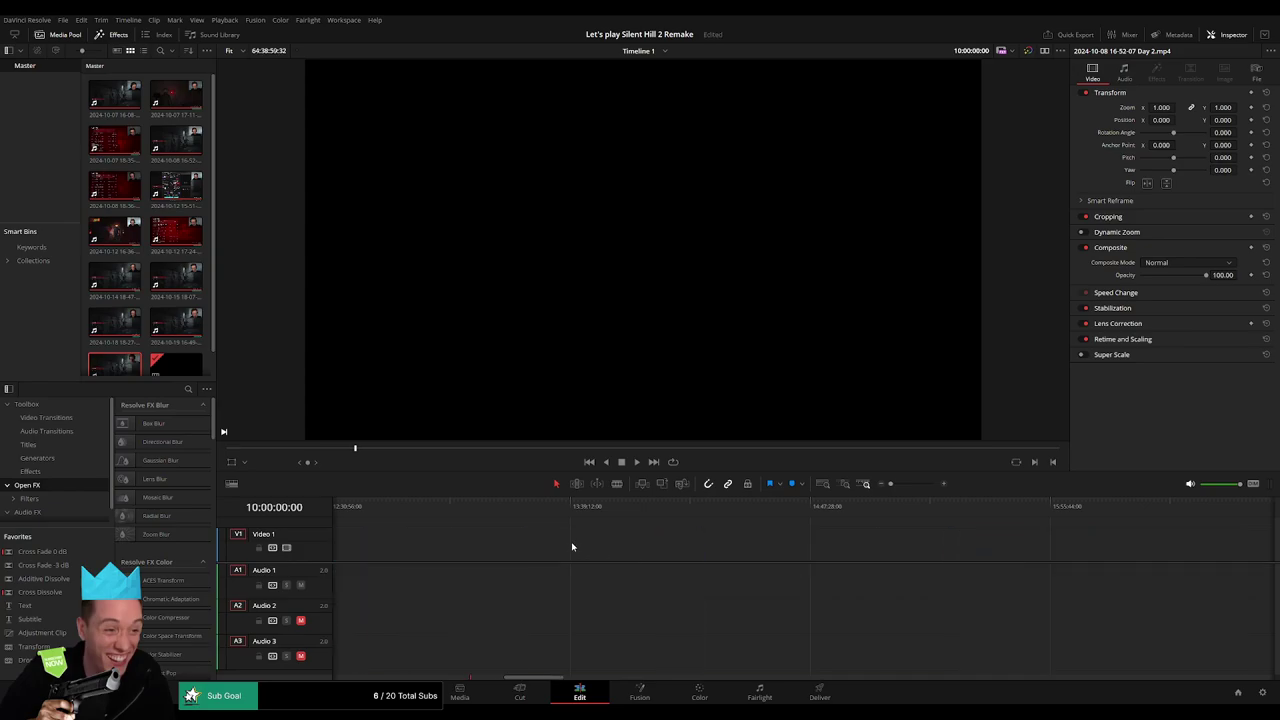
scroll(571, 543, "left", 3)
scroll(834, 563, "left", 2)
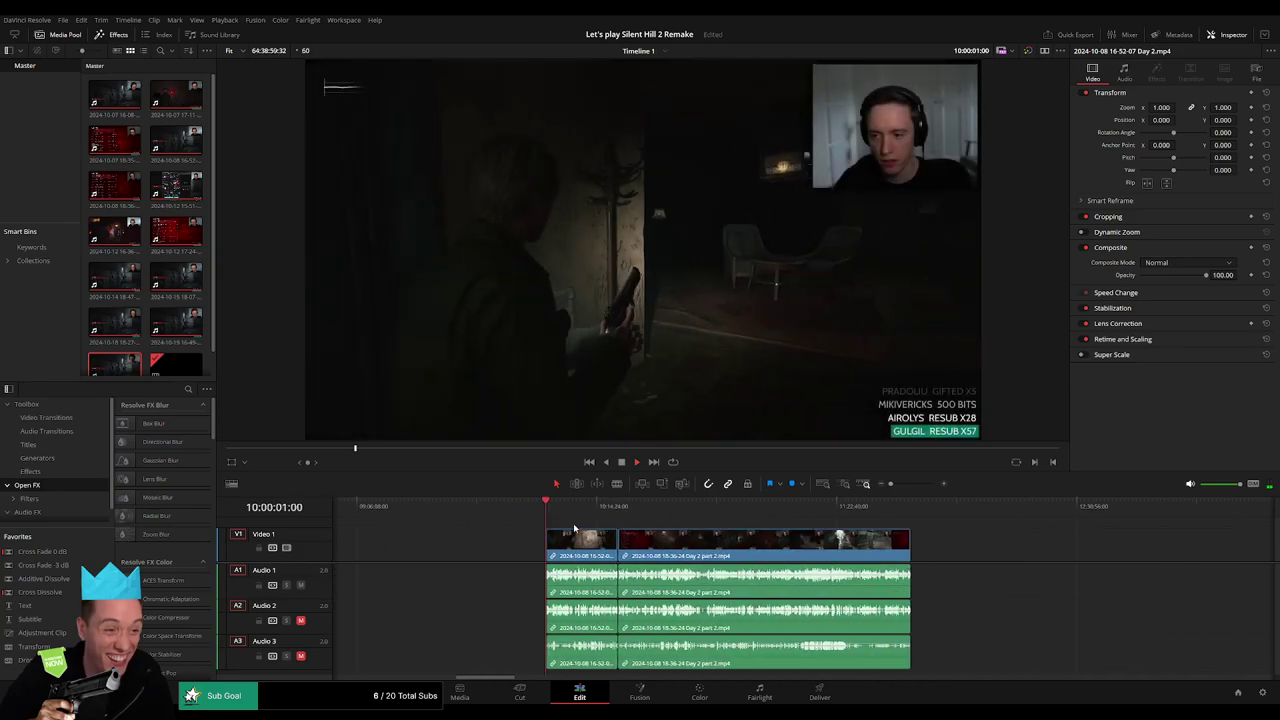
Play through the opening of the Day 2 part 2 footage after the new join.
left_click_drag(591, 510, 606, 517)
scroll(606, 517, "up", 10)
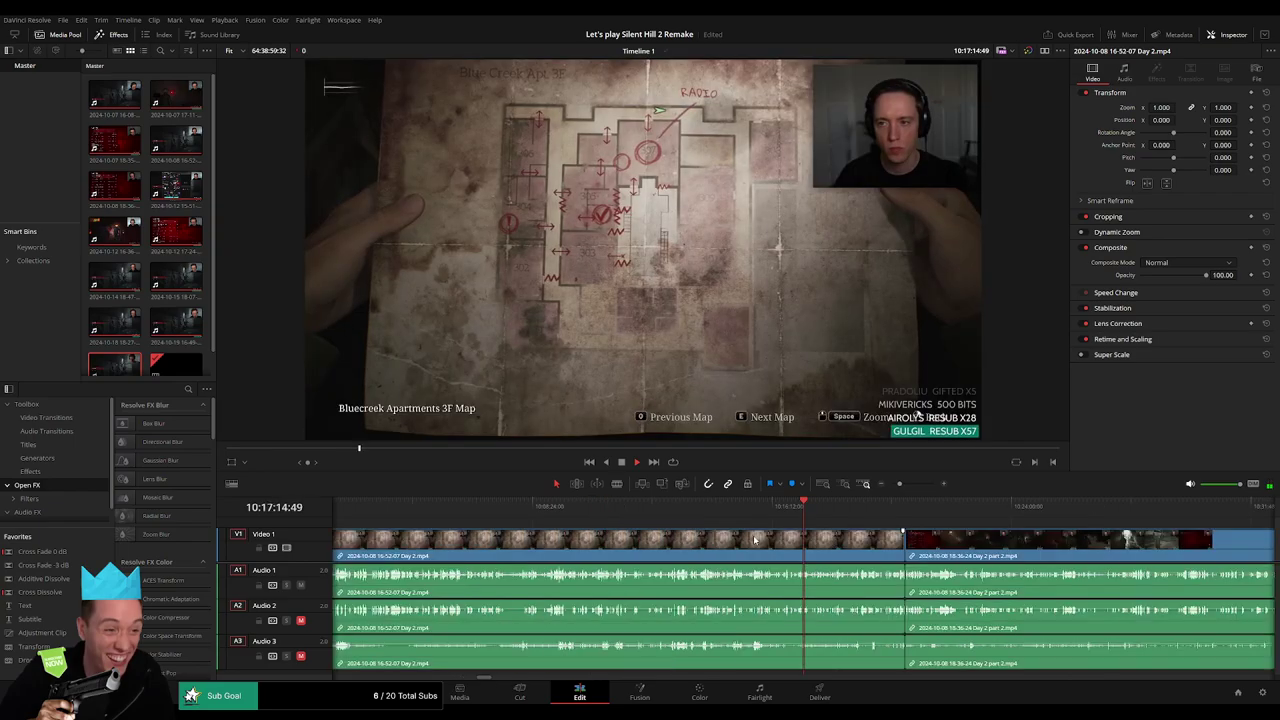
left_click_drag(803, 510, 1193, 541)
key("space")
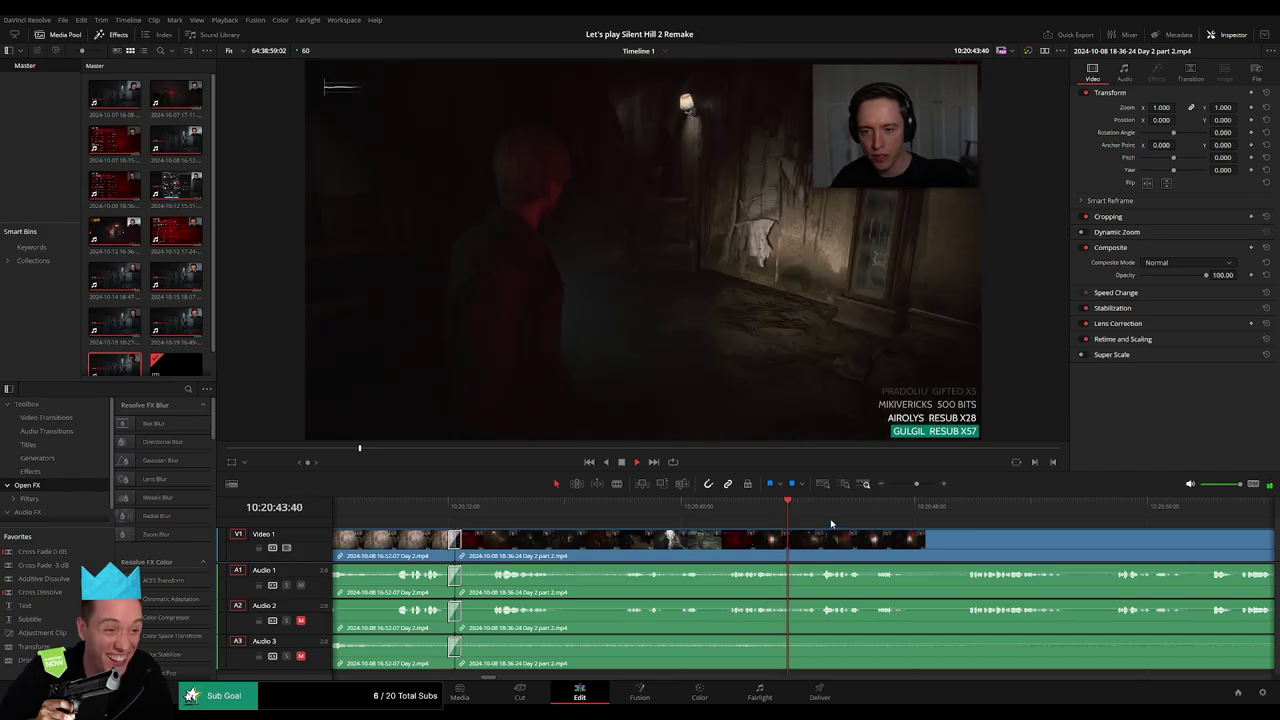
left_click_drag(916, 484, 859, 494)
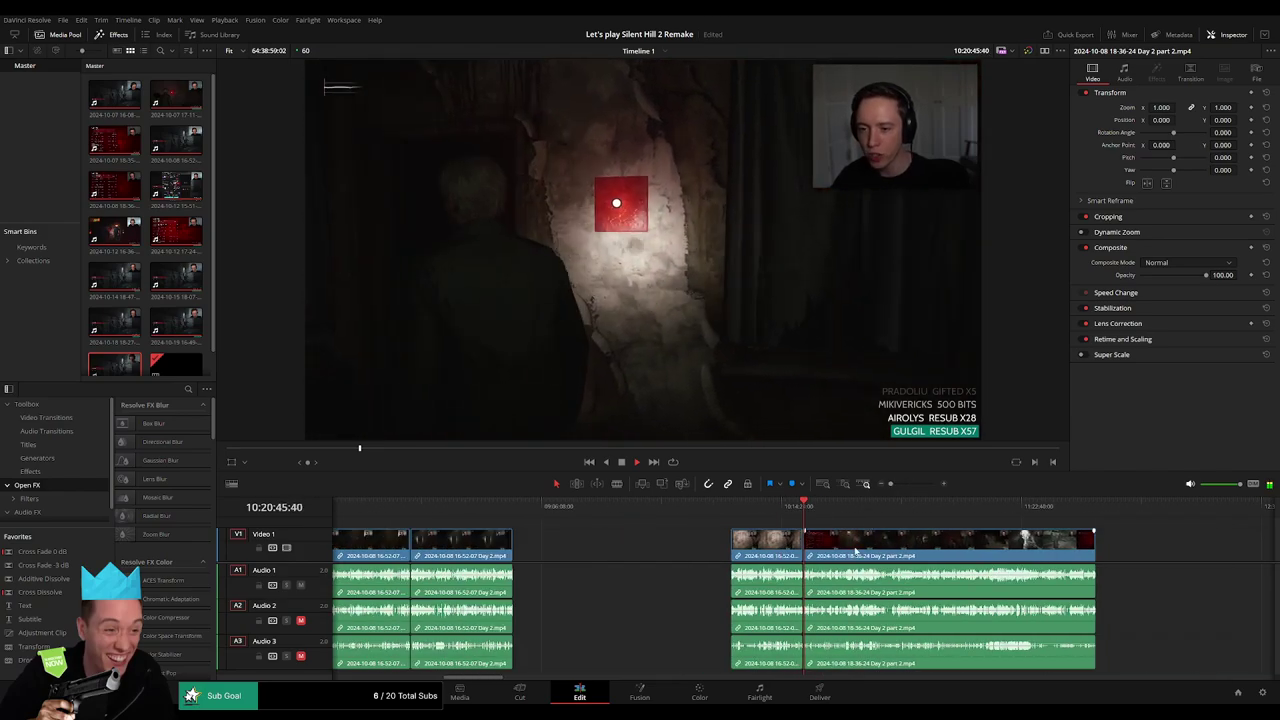
scroll(640, 520, "right", 5)
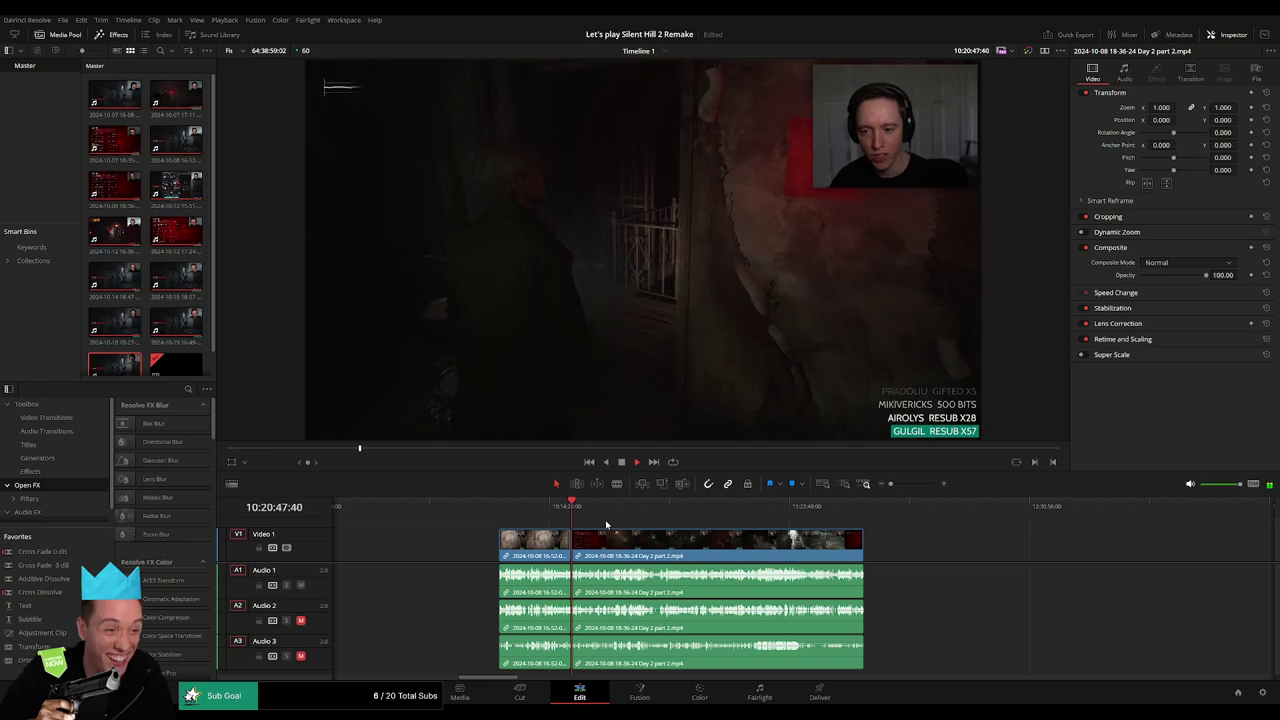
Park the playhead at 10:58:01 in the lamp-lit room with the framed picture.
left_click_drag(605, 524, 697, 531)
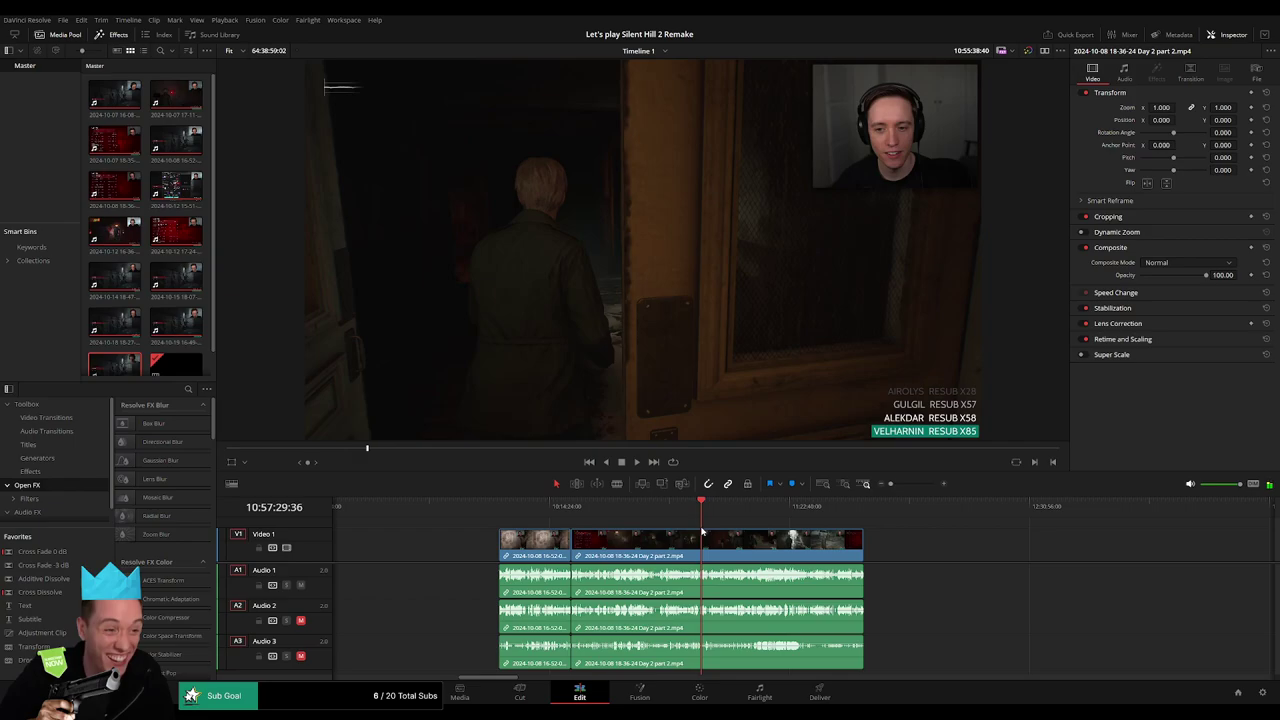
scroll(744, 544, "up", 5)
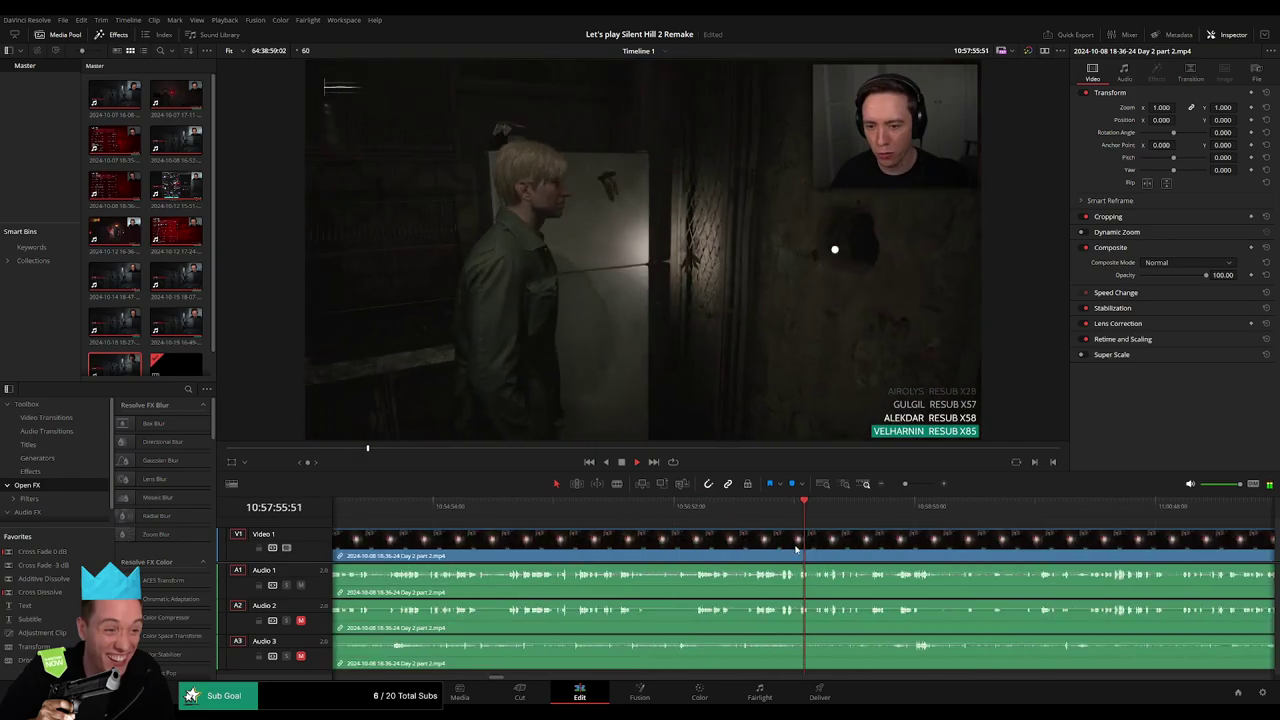
left_click(766, 507)
left_click_drag(766, 510, 719, 510)
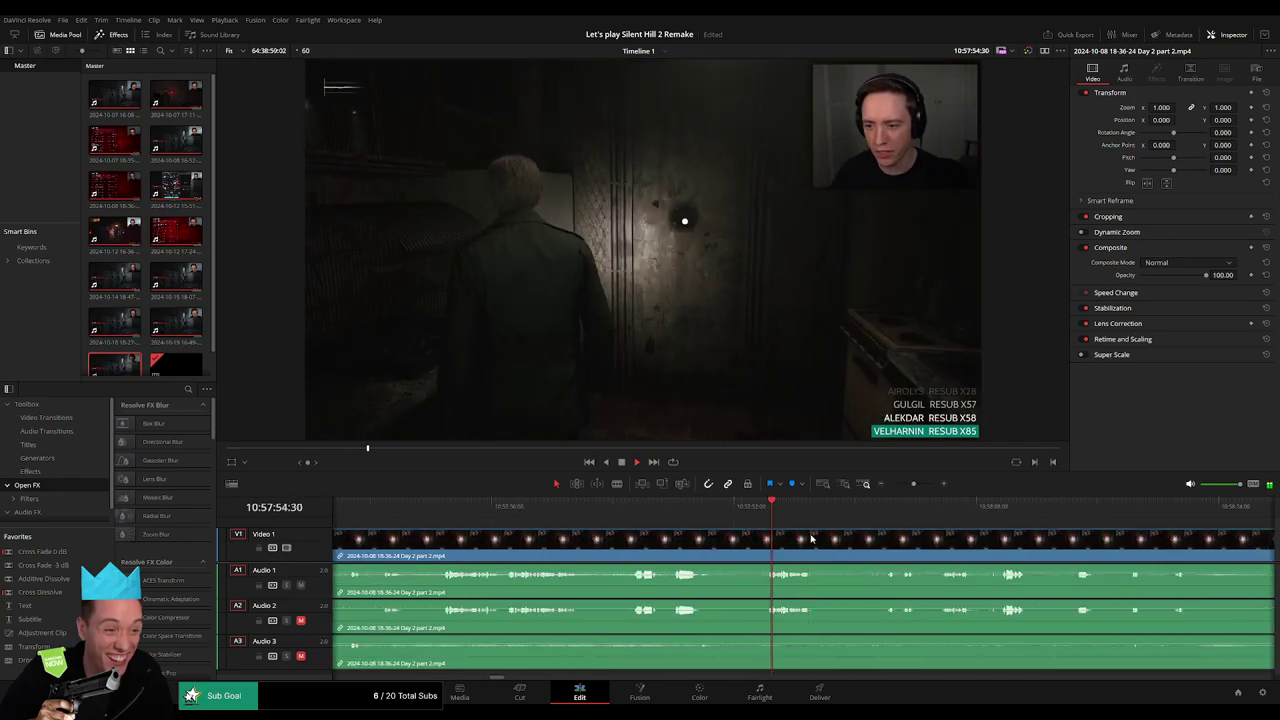
key("space")
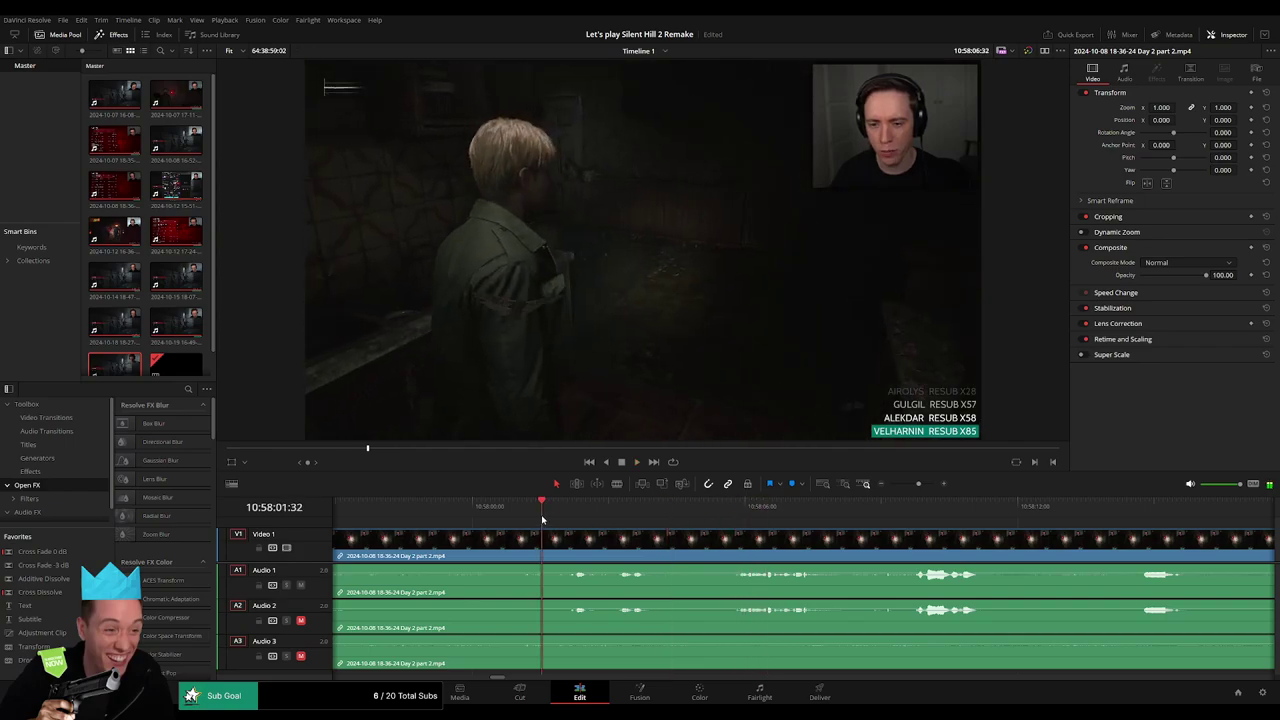
key("space")
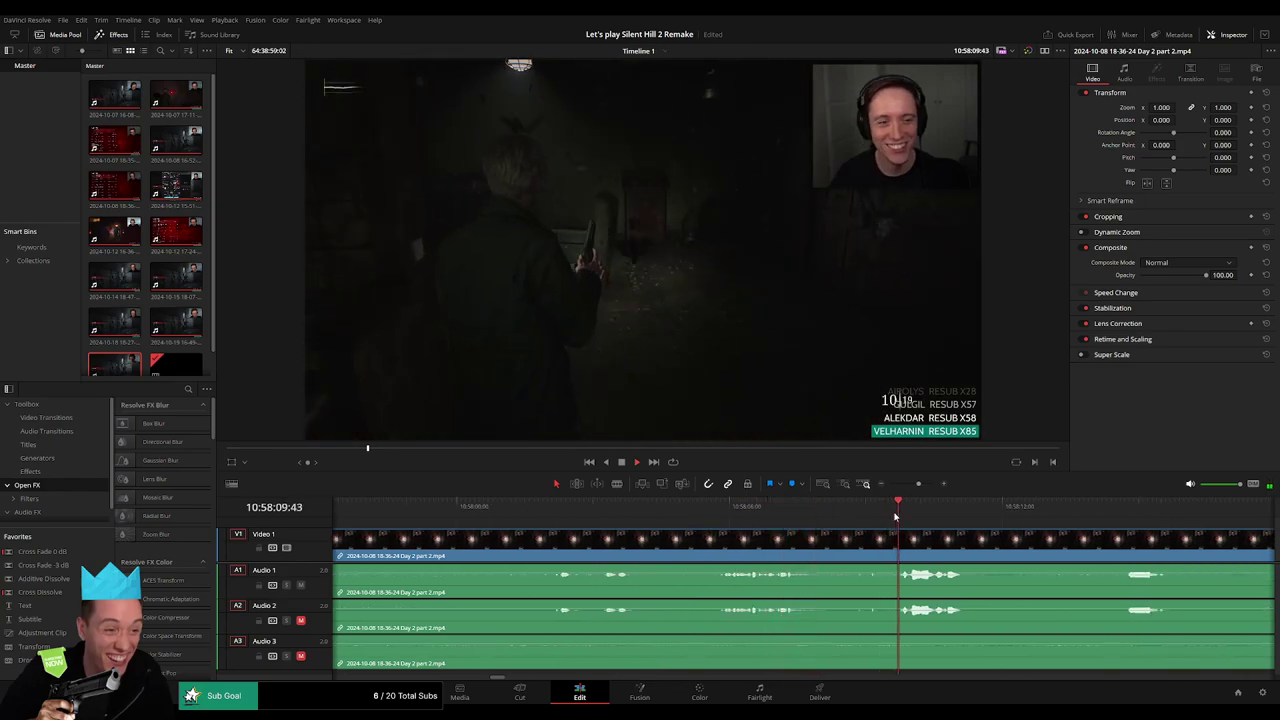
left_click(471, 506)
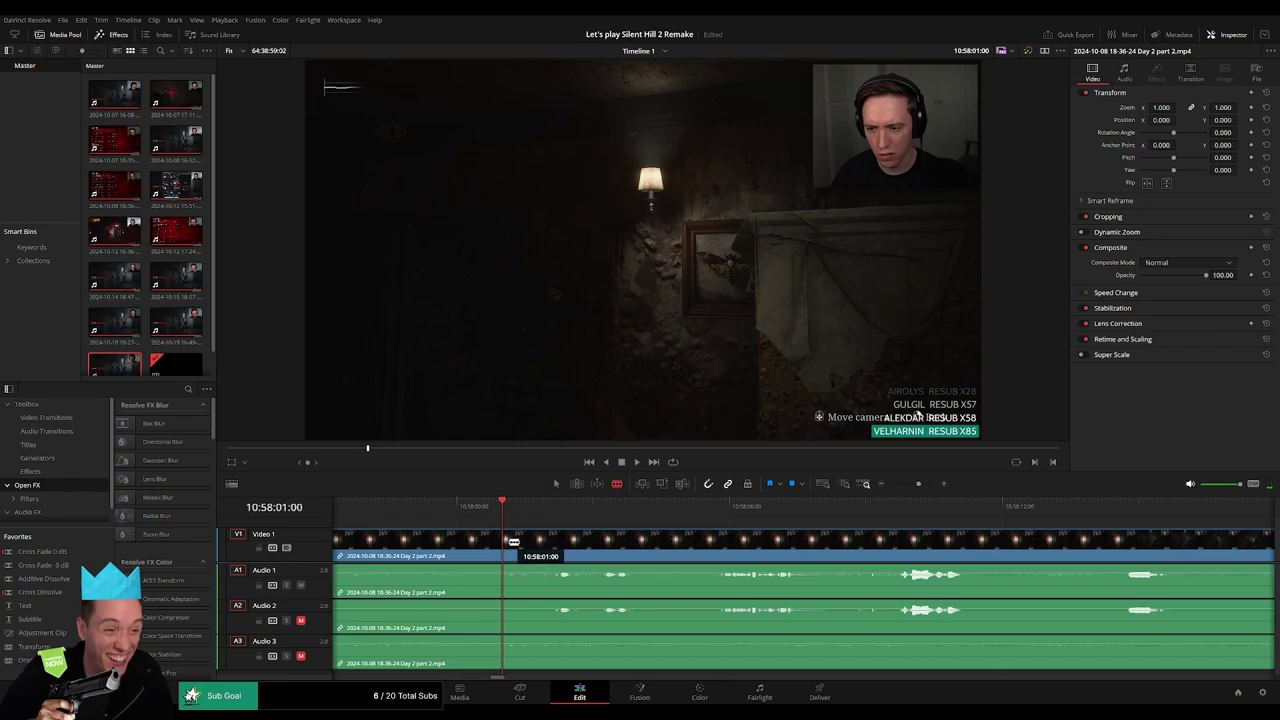
Blade the part 2 clip at 10:58:01:00 and fade the audio tracks out and in at the cut.
left_click(506, 538)
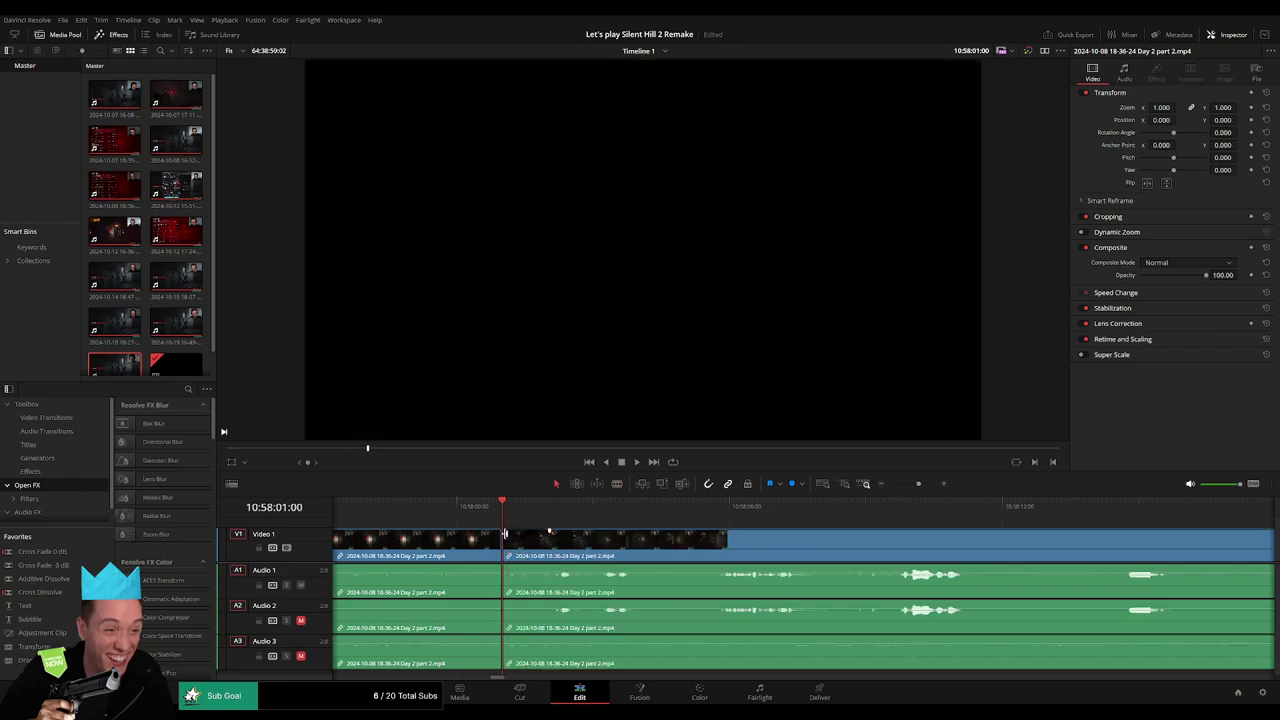
left_click_drag(550, 533, 452, 533)
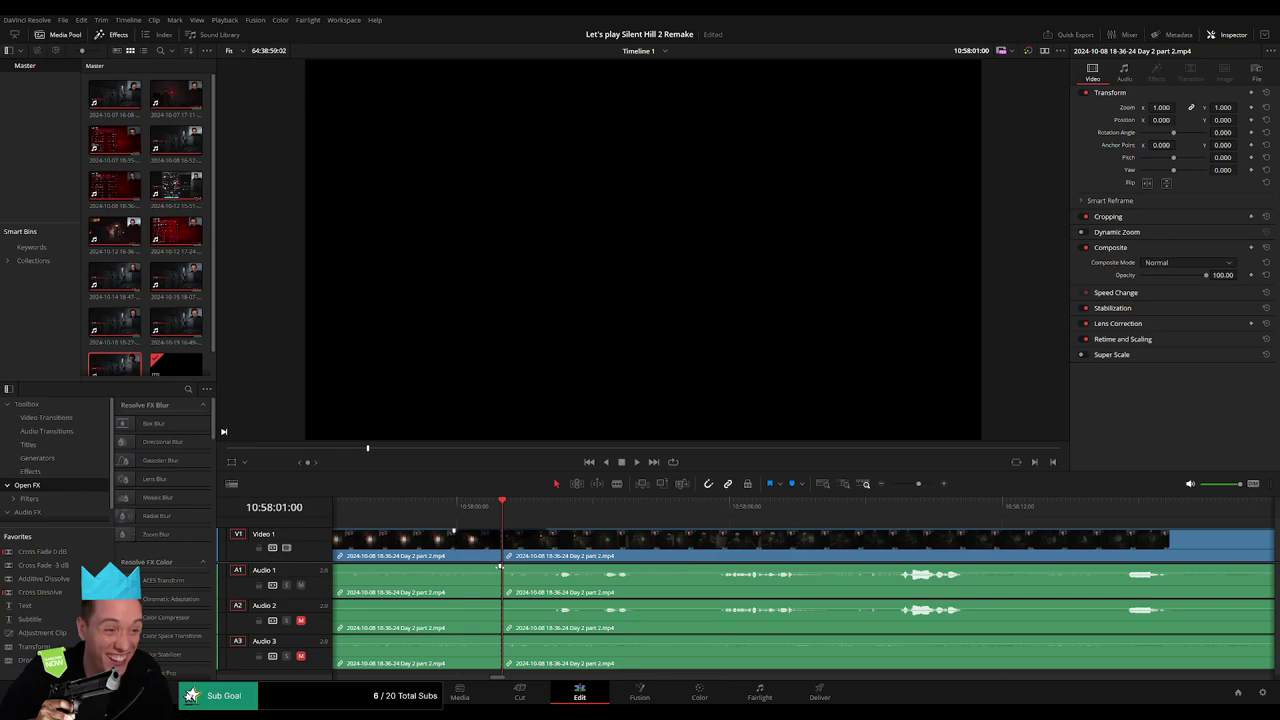
left_click_drag(500, 567, 456, 568)
key("slash")
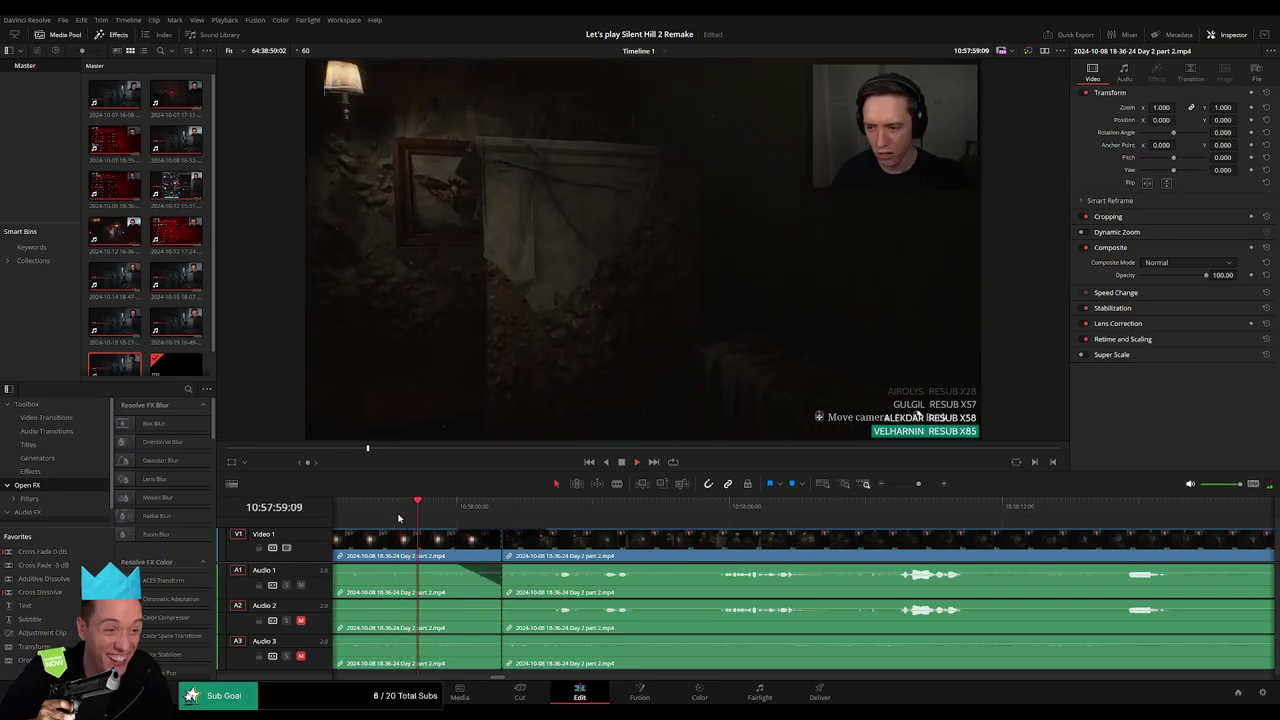
left_click_drag(511, 570, 514, 575)
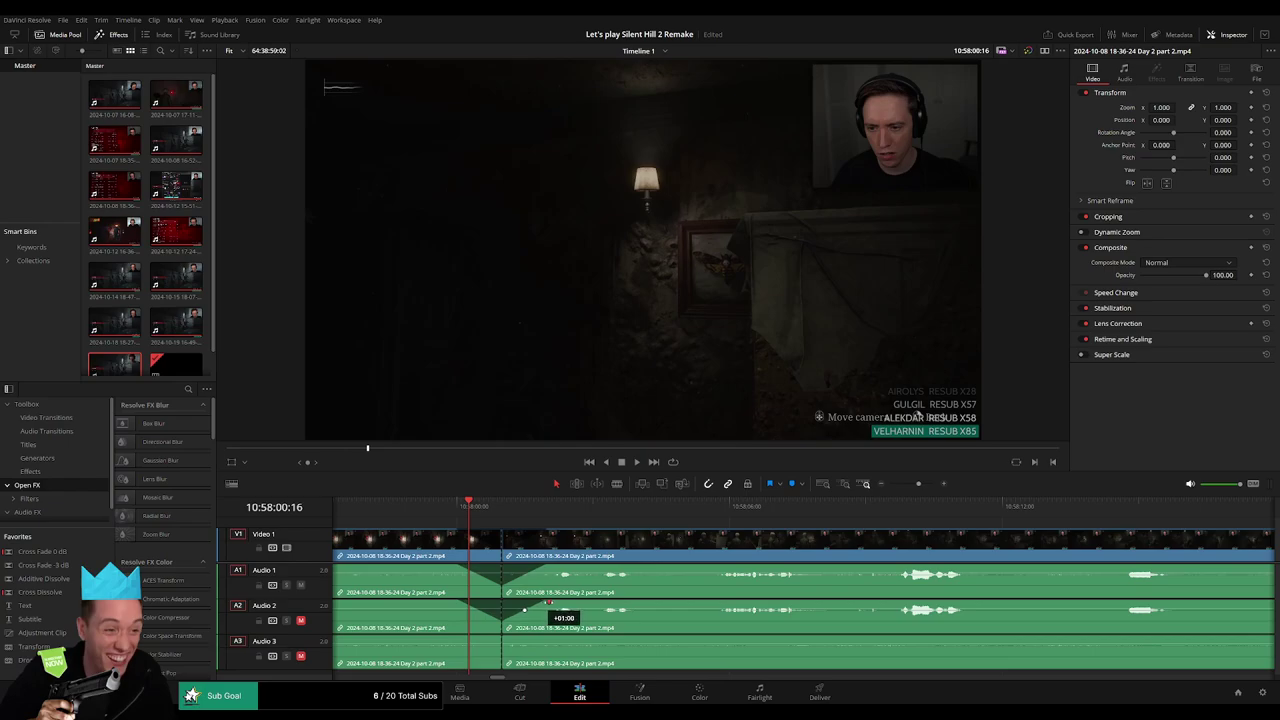
left_click_drag(502, 638, 458, 638)
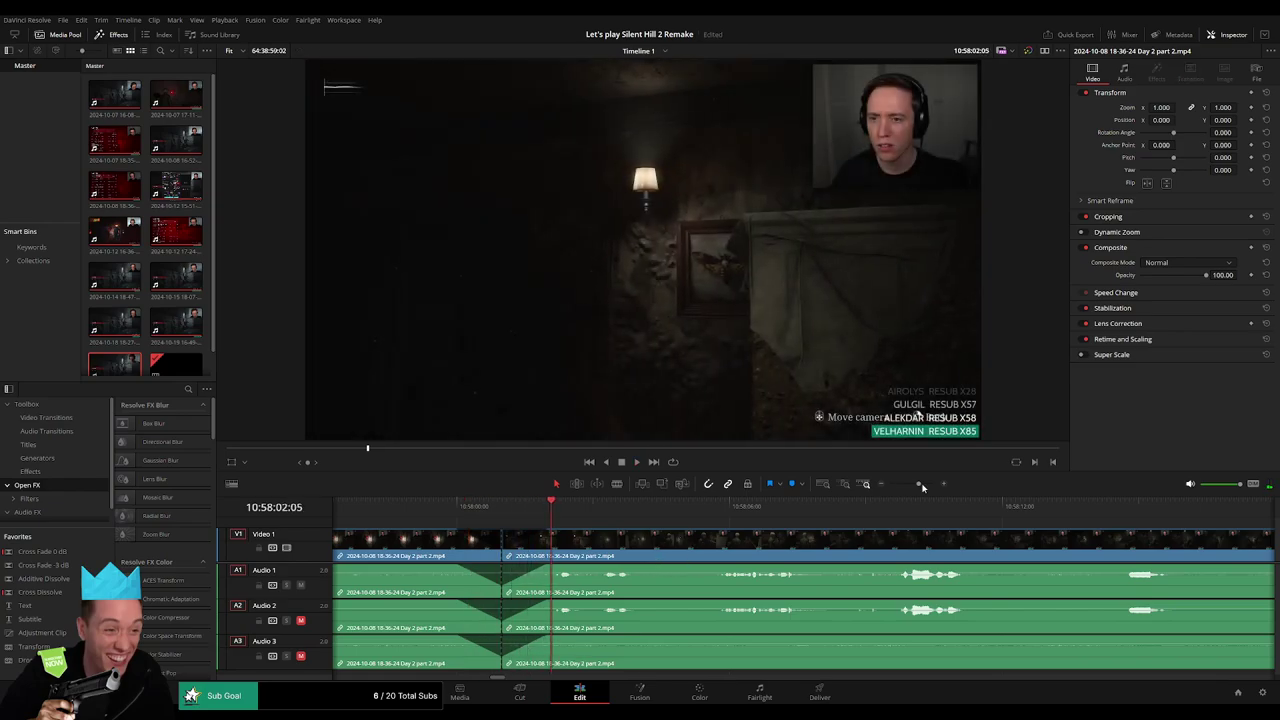
scroll(868, 553, "down", 5)
scroll(868, 553, "right", 5)
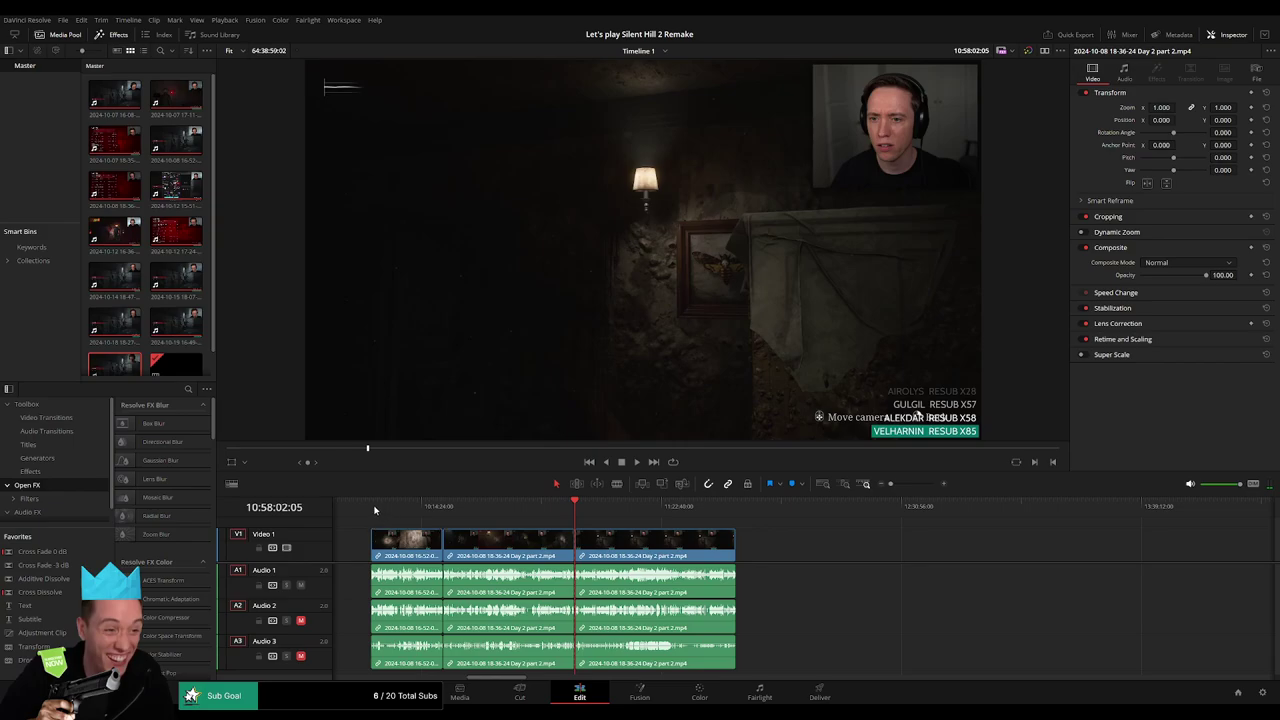
Move the Day 2 part 2 clip to the timeline start at 12:00:00:00.
left_click(573, 517)
scroll(573, 517, "right", 3)
key("ctrl+z")
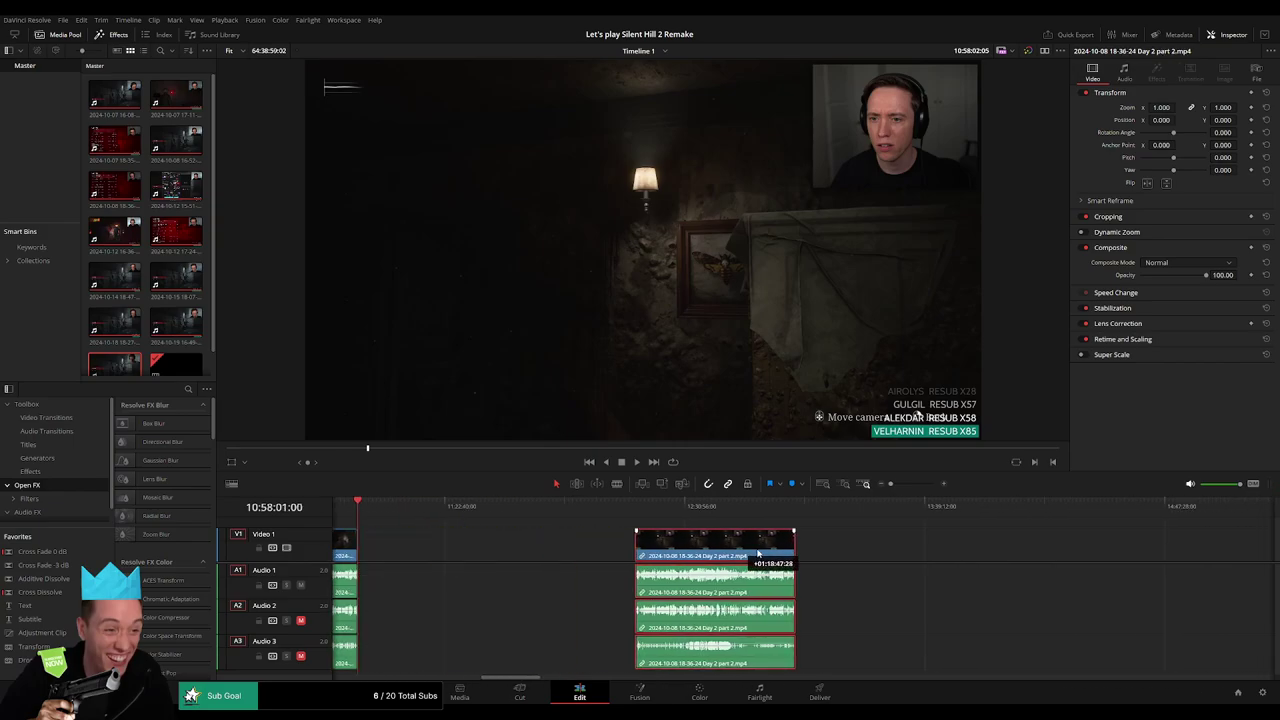
left_click(537, 552)
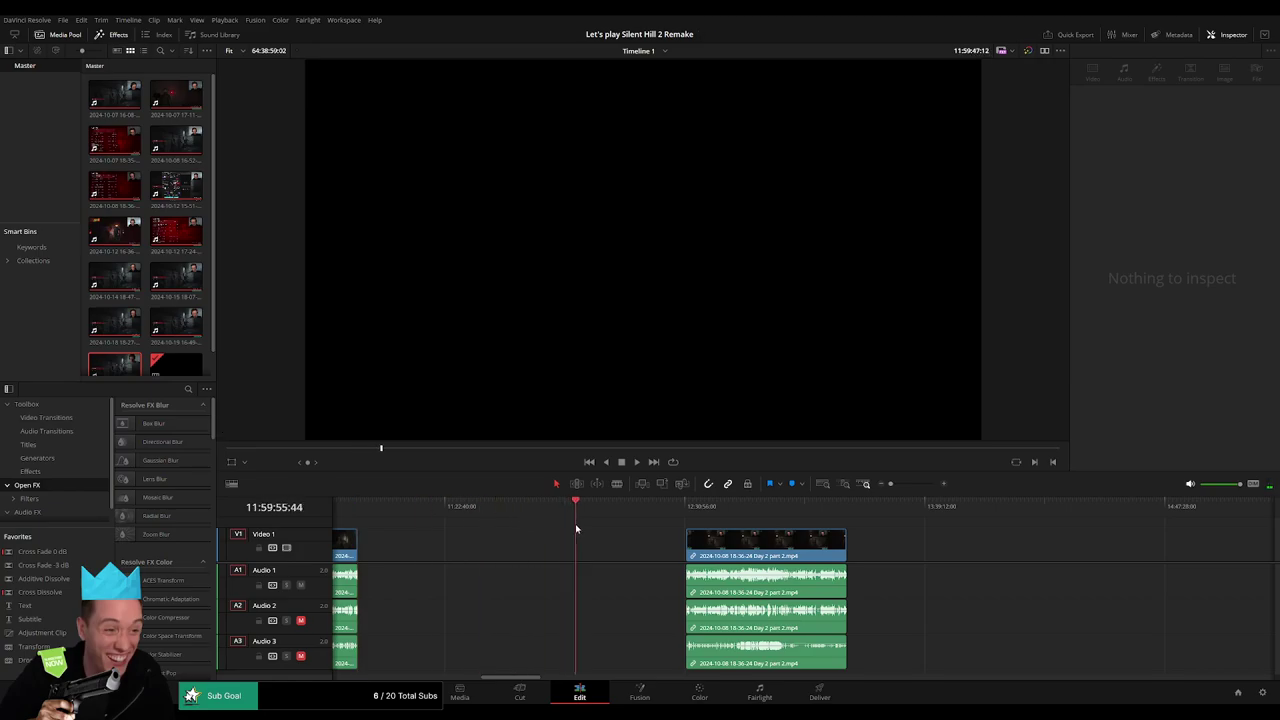
scroll(689, 538, "up", 2)
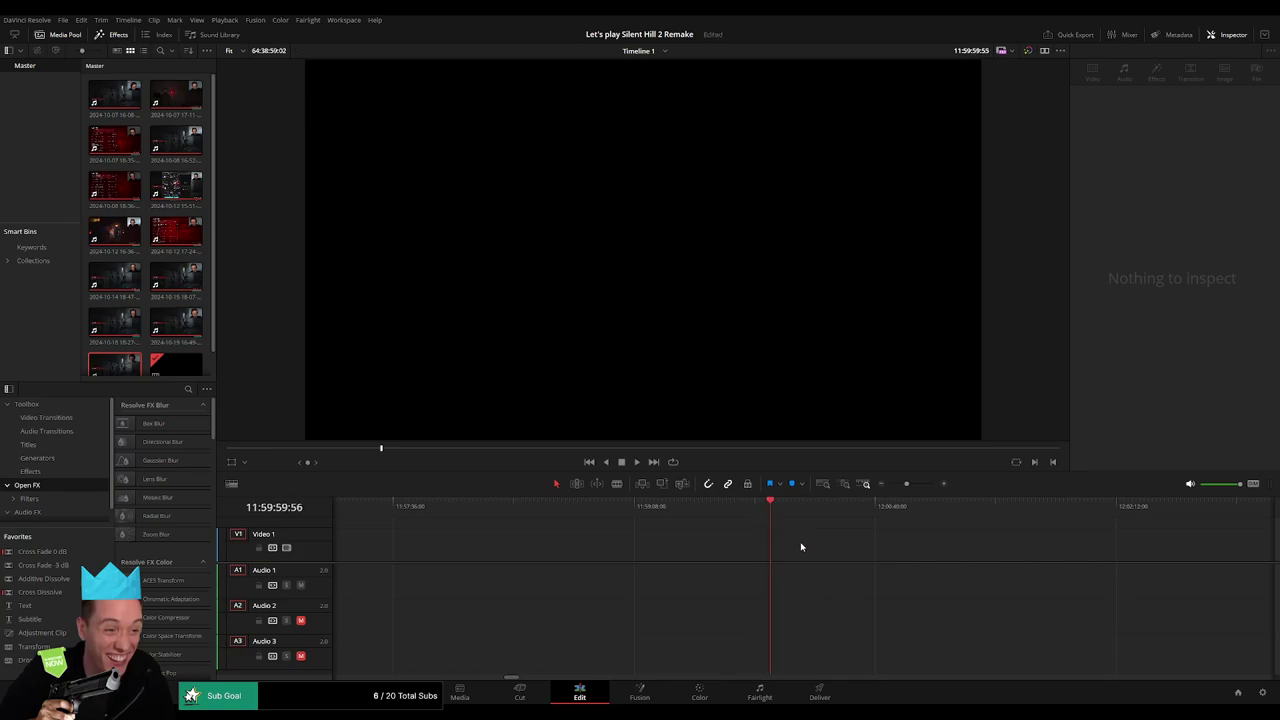
scroll(869, 507, "down", 5)
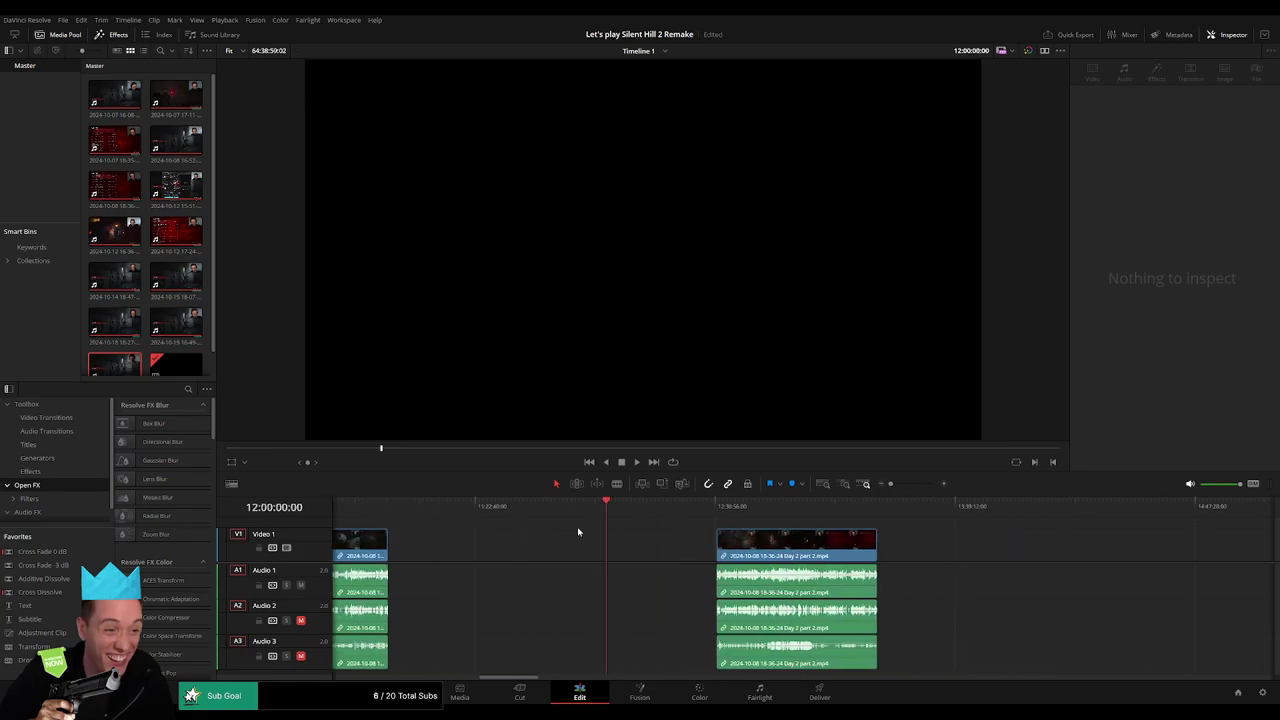
left_click_drag(679, 547, 571, 547)
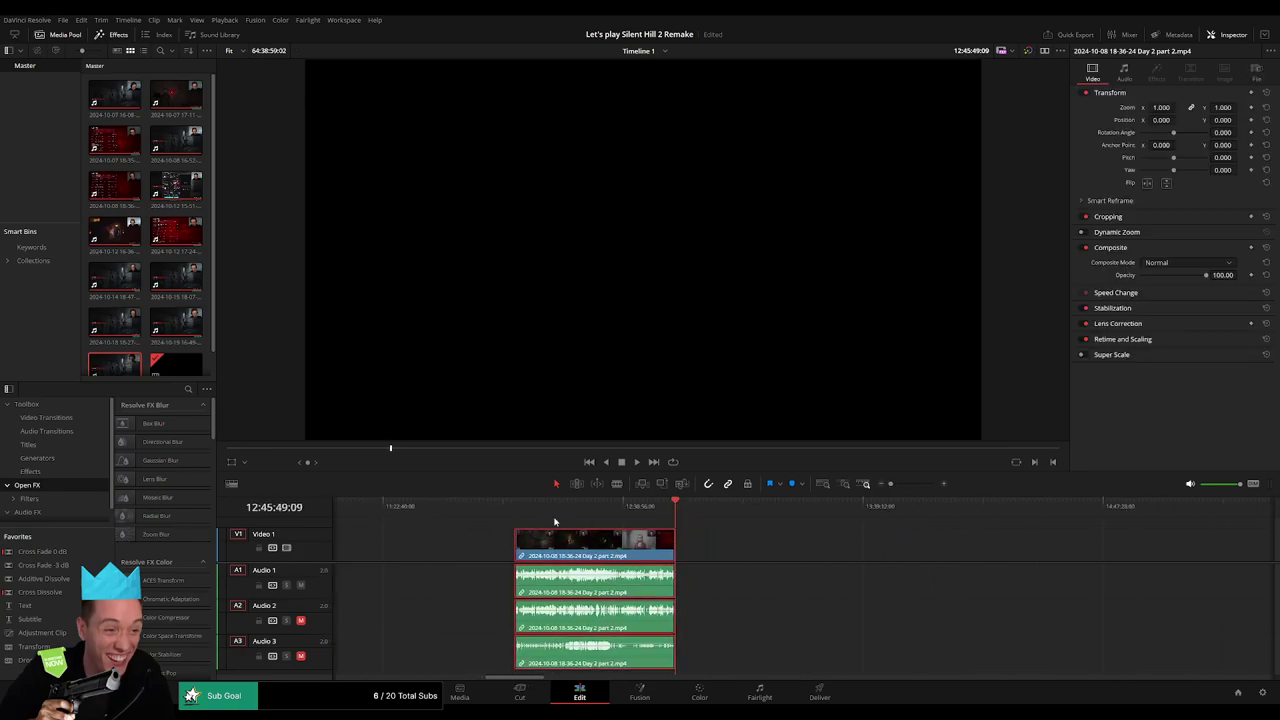
Snap the Day 3 clip right after Day 2 part 2 and play back the footage.
scroll(857, 557, "right", 15)
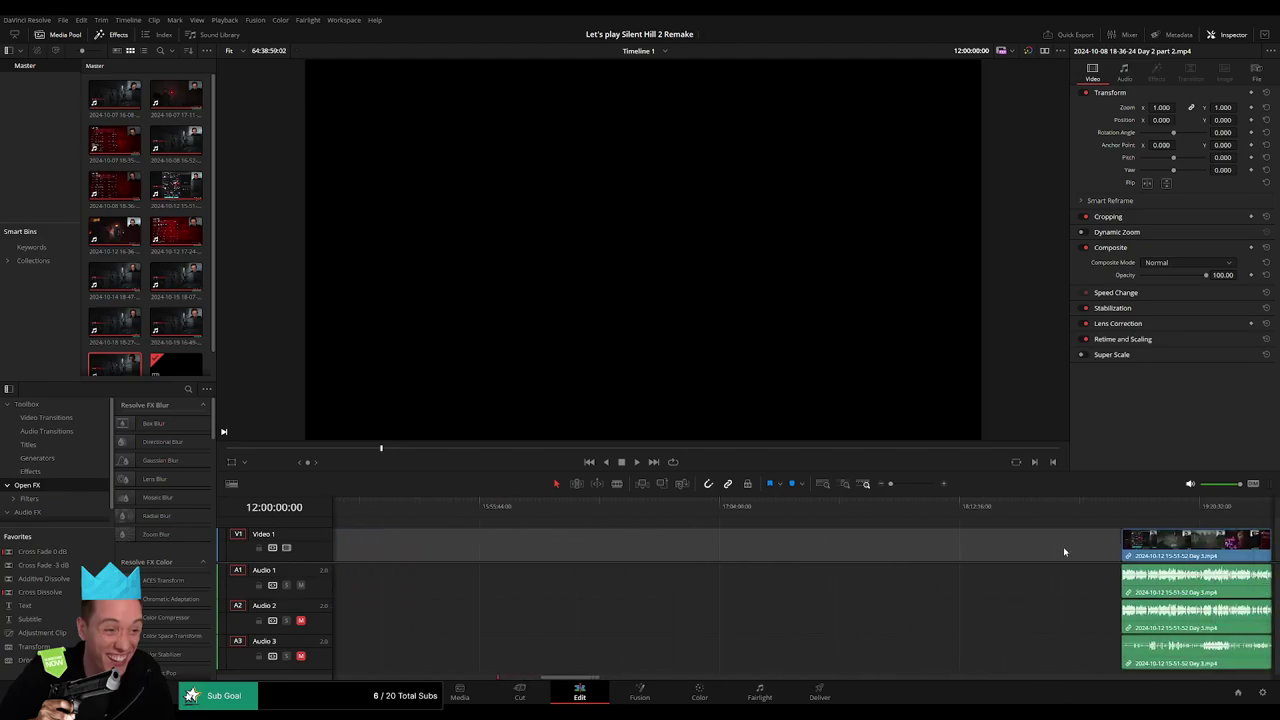
left_click(1150, 558)
left_click_drag(1150, 558, 466, 554)
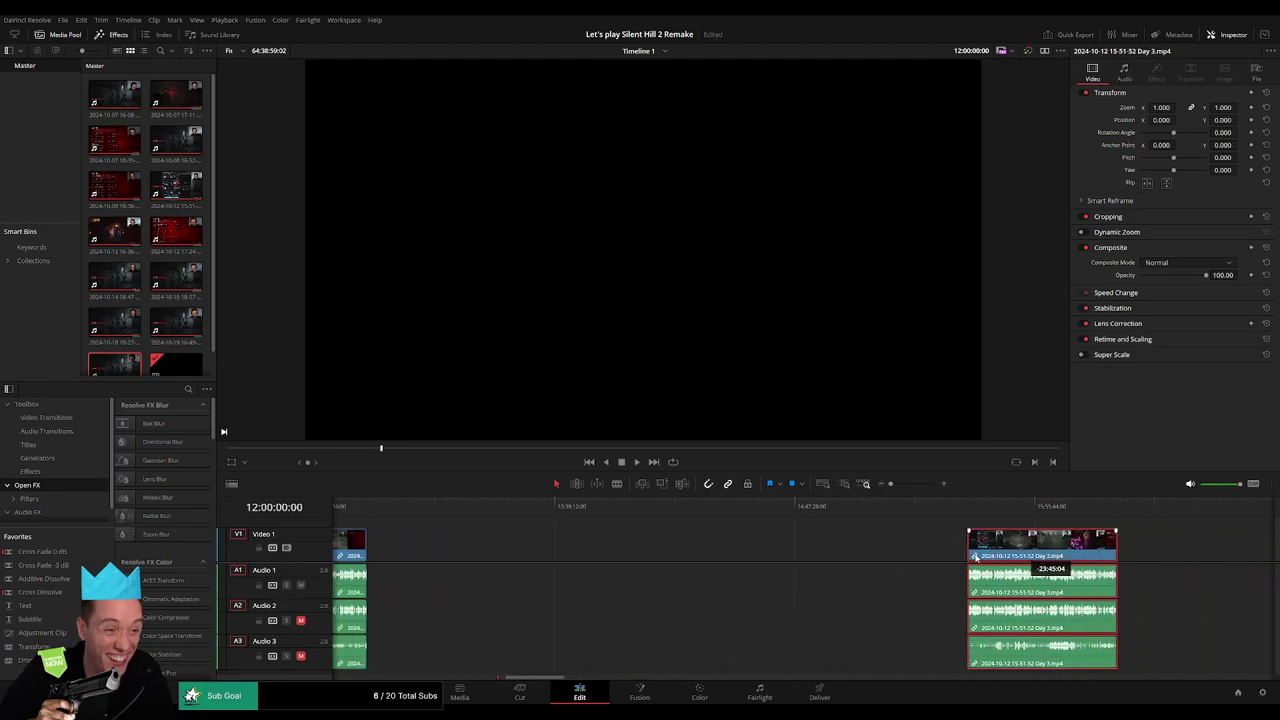
left_click_drag(466, 554, 681, 527)
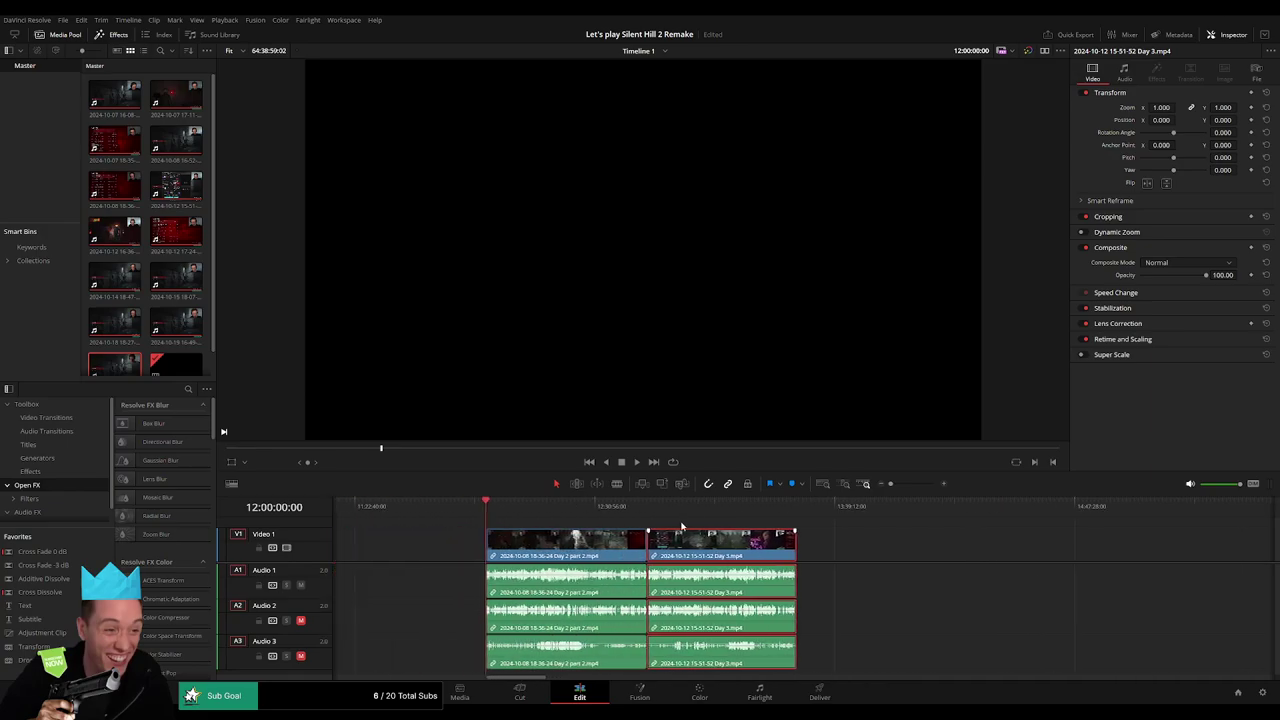
mouse_move(500, 506)
left_mouse_down()
mouse_move(620, 506)
mouse_move(565, 507)
mouse_move(587, 521)
mouse_move(962, 521)
left_mouse_up()
key("space")
key("ctrl+equal")
key("ctrl+equal")
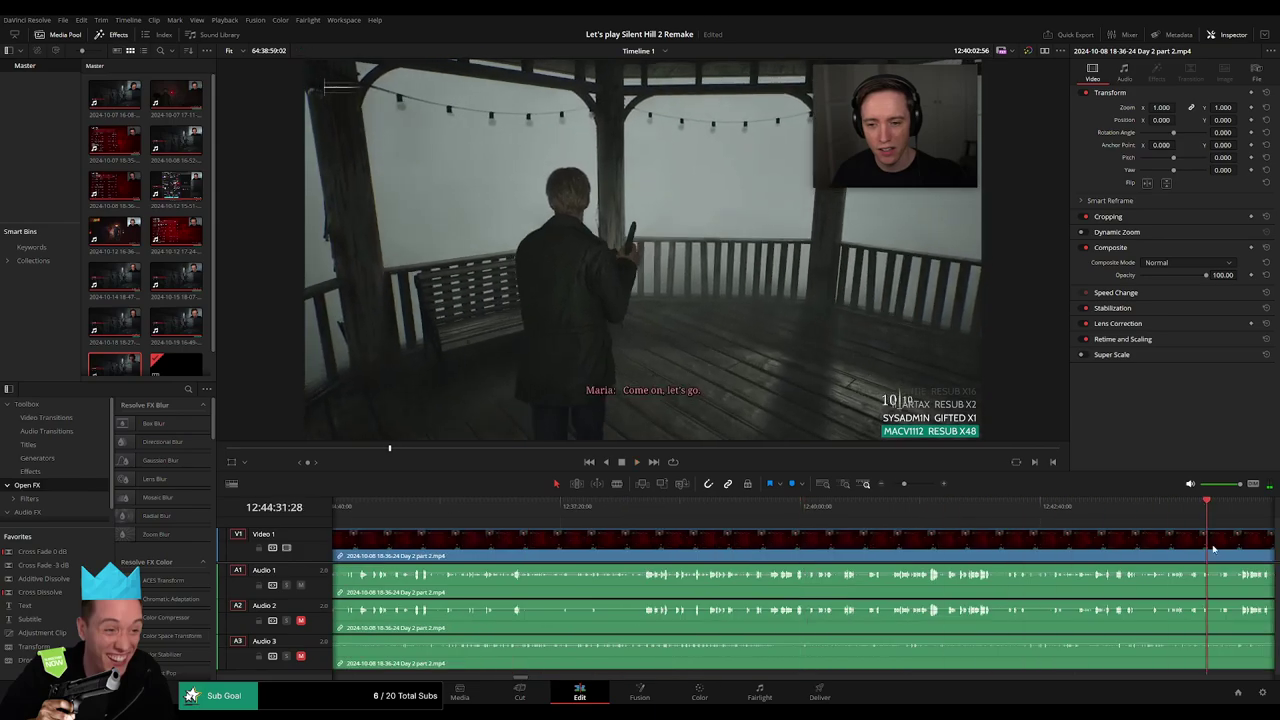
key("ctrl+equal")
left_click_drag(614, 507, 831, 505)
key("ctrl+equal")
key("ctrl+equal")
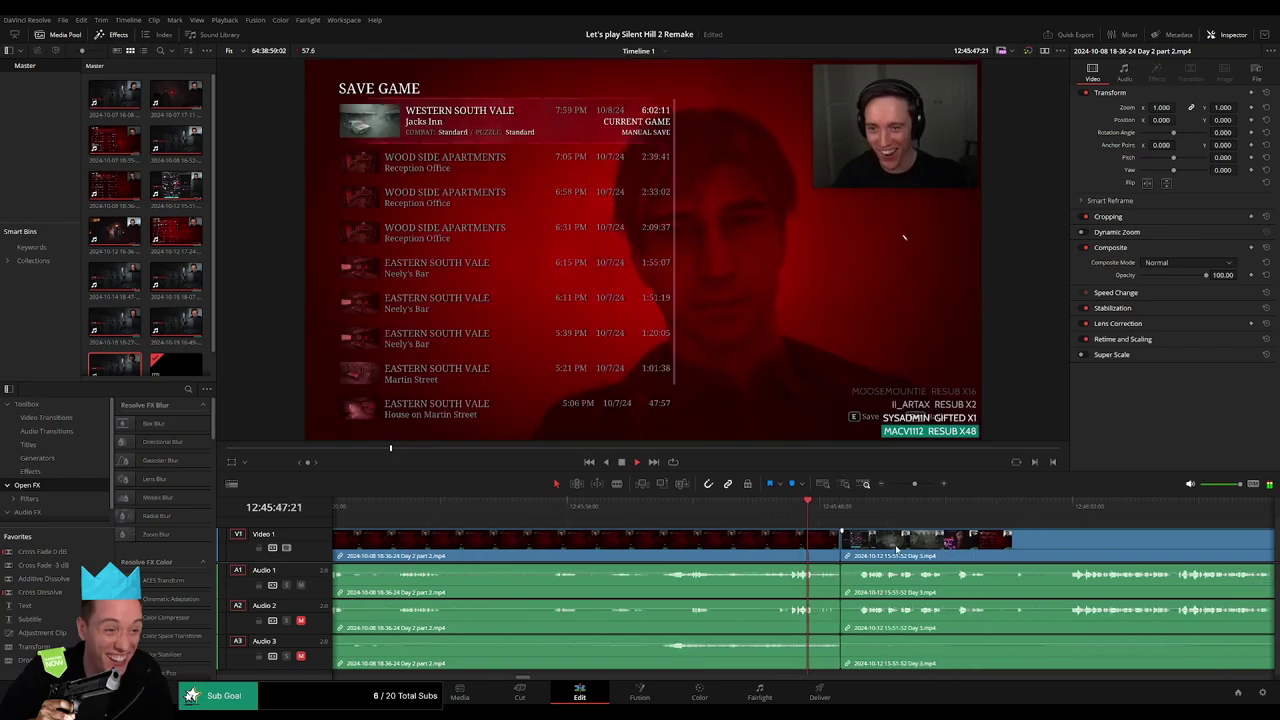
key("ctrl+equal")
key("ctrl+equal")
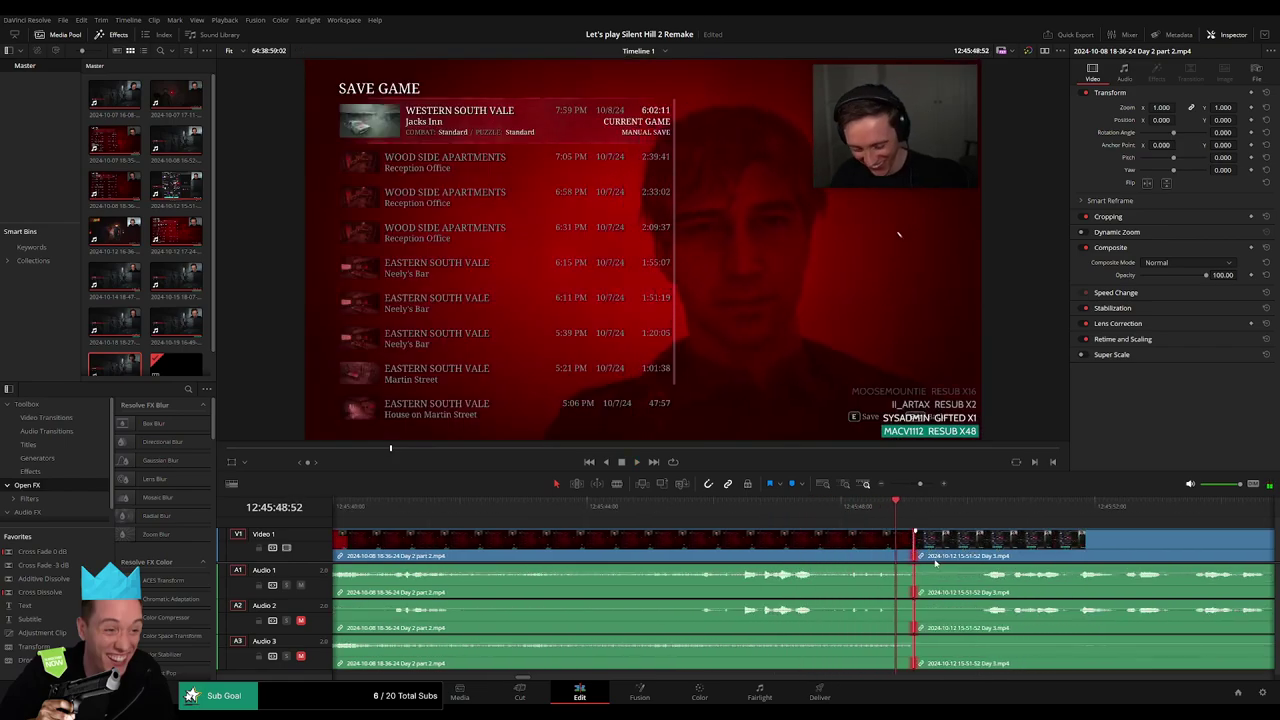
left_click(665, 505)
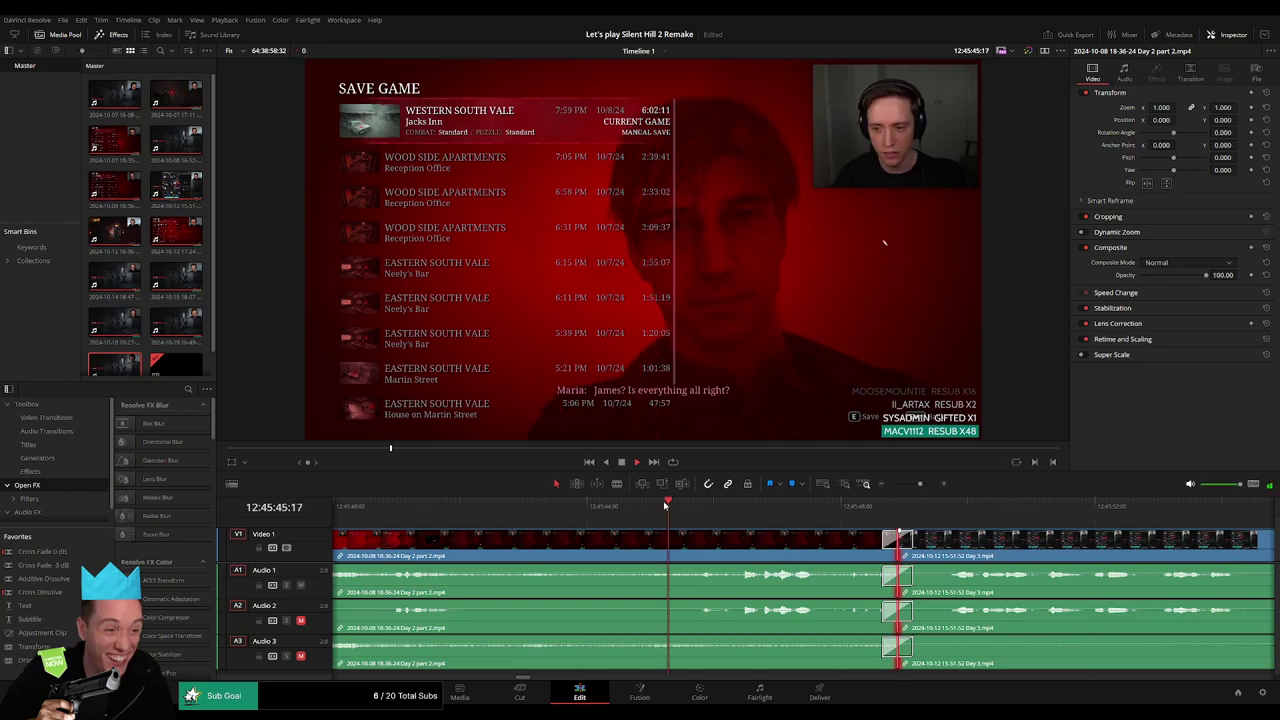
scroll(552, 543, "left", 2)
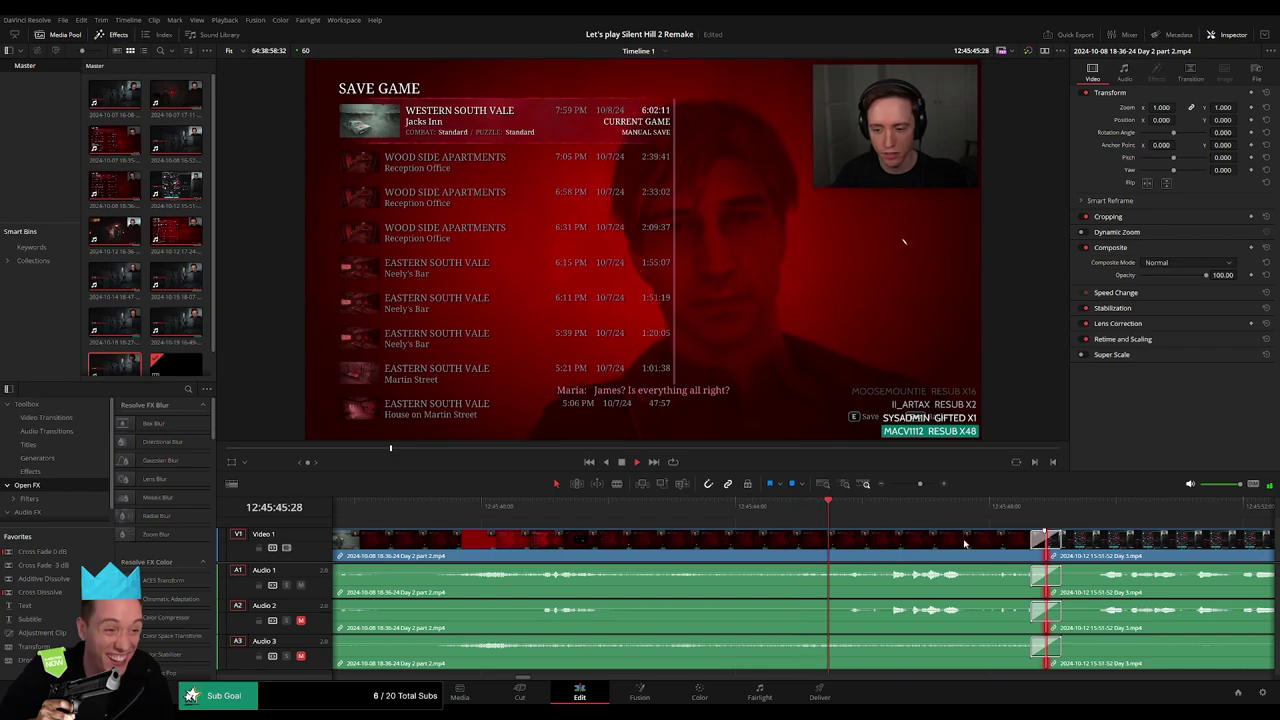
scroll(900, 540, "right", 3)
scroll(800, 538, "right", 1)
scroll(595, 530, "right", 3)
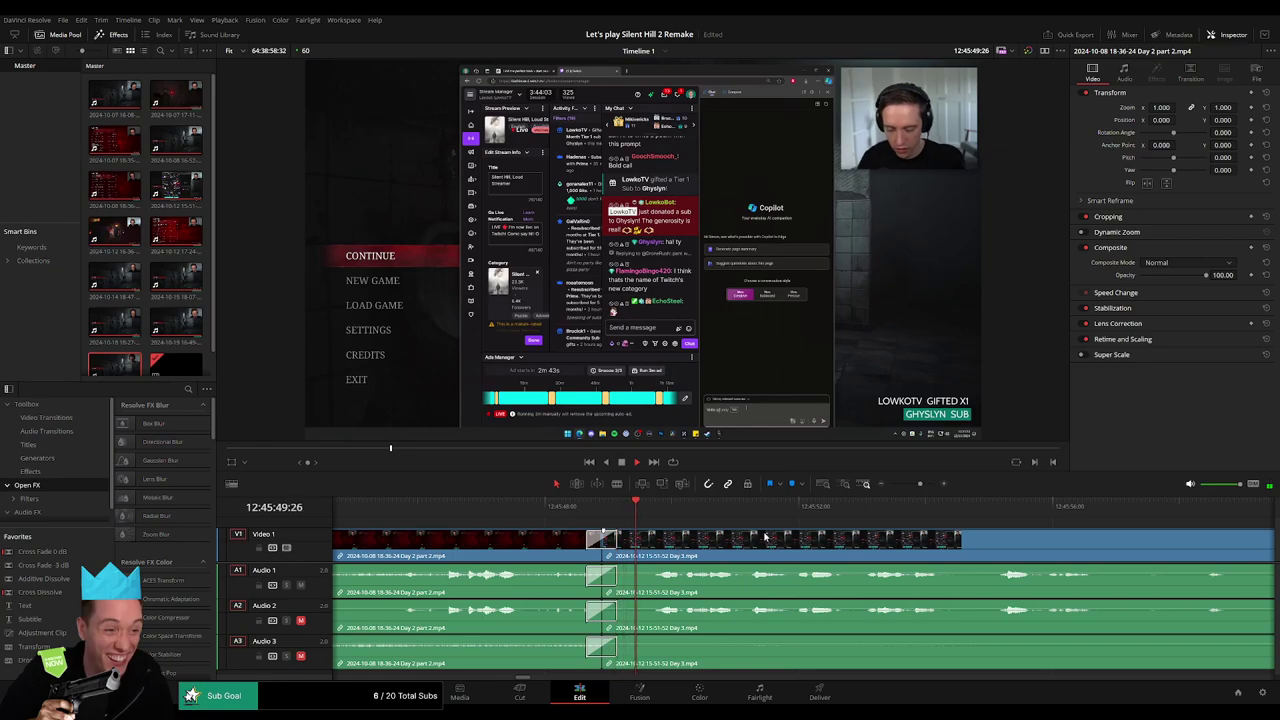
left_click_drag(919, 484, 881, 491)
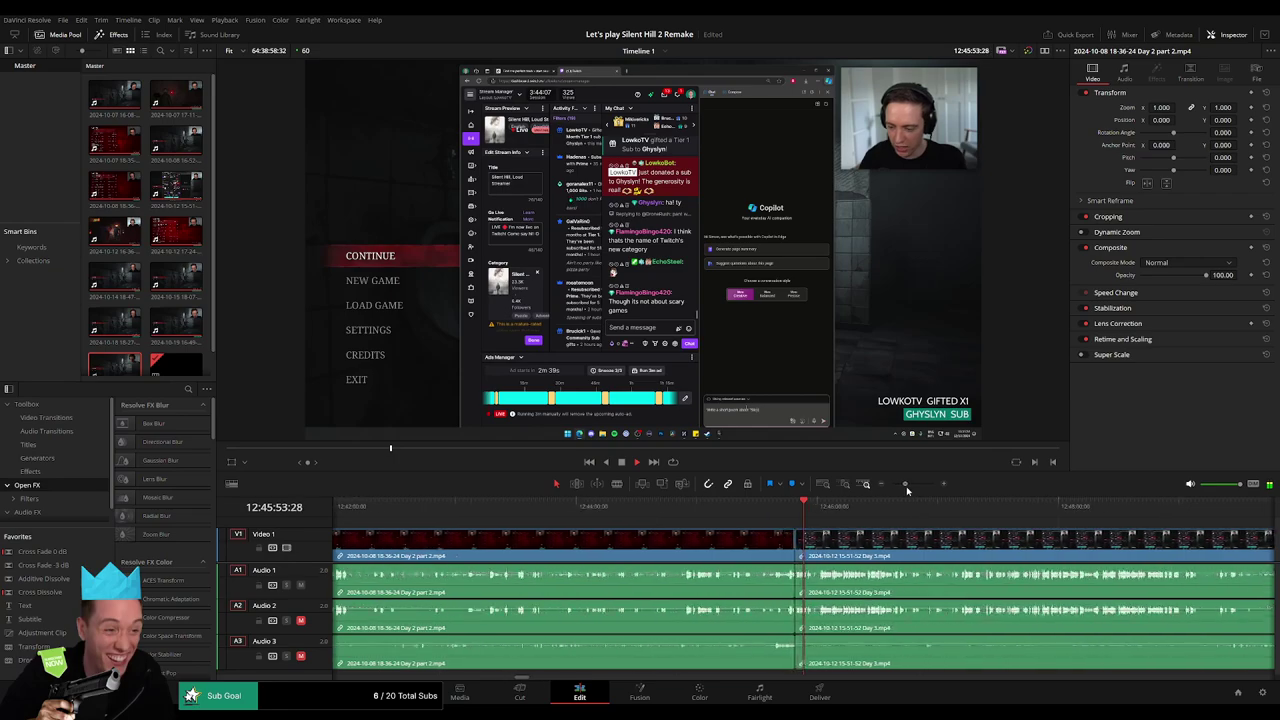
scroll(870, 556, "right", 5)
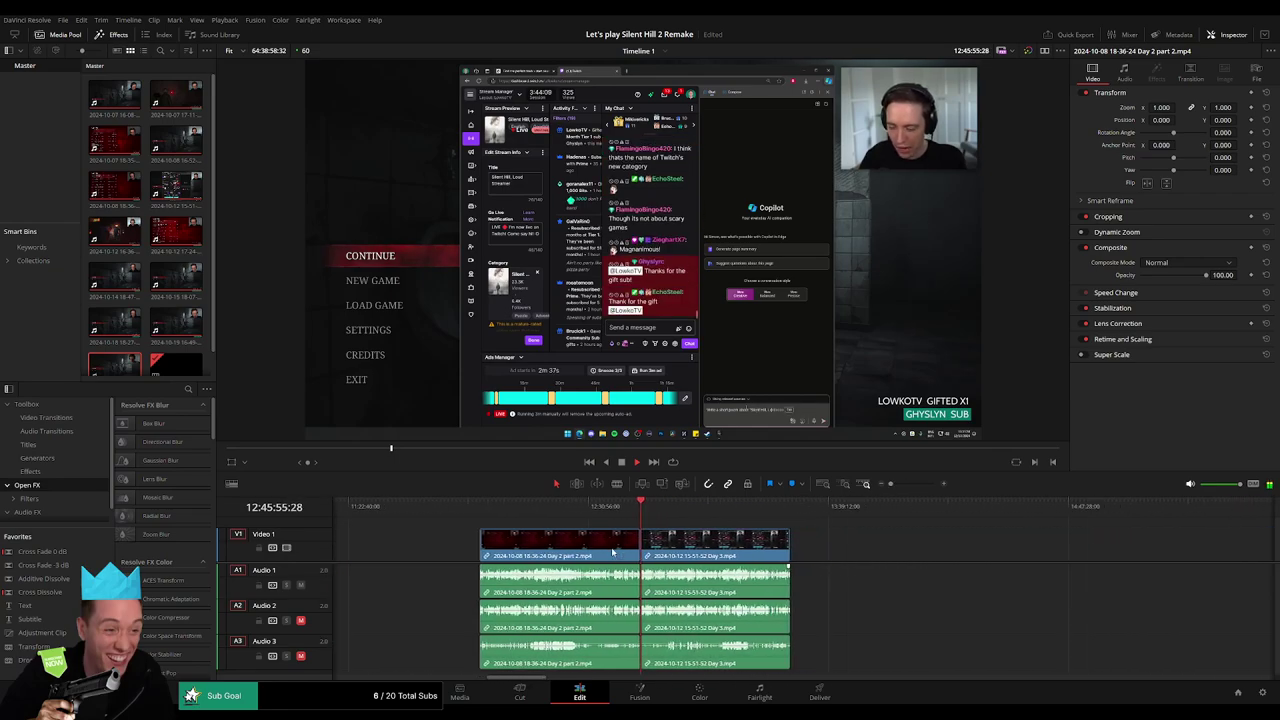
Play the Day 3 footage from around 12:58:08 to review it.
left_click_drag(565, 515, 601, 516)
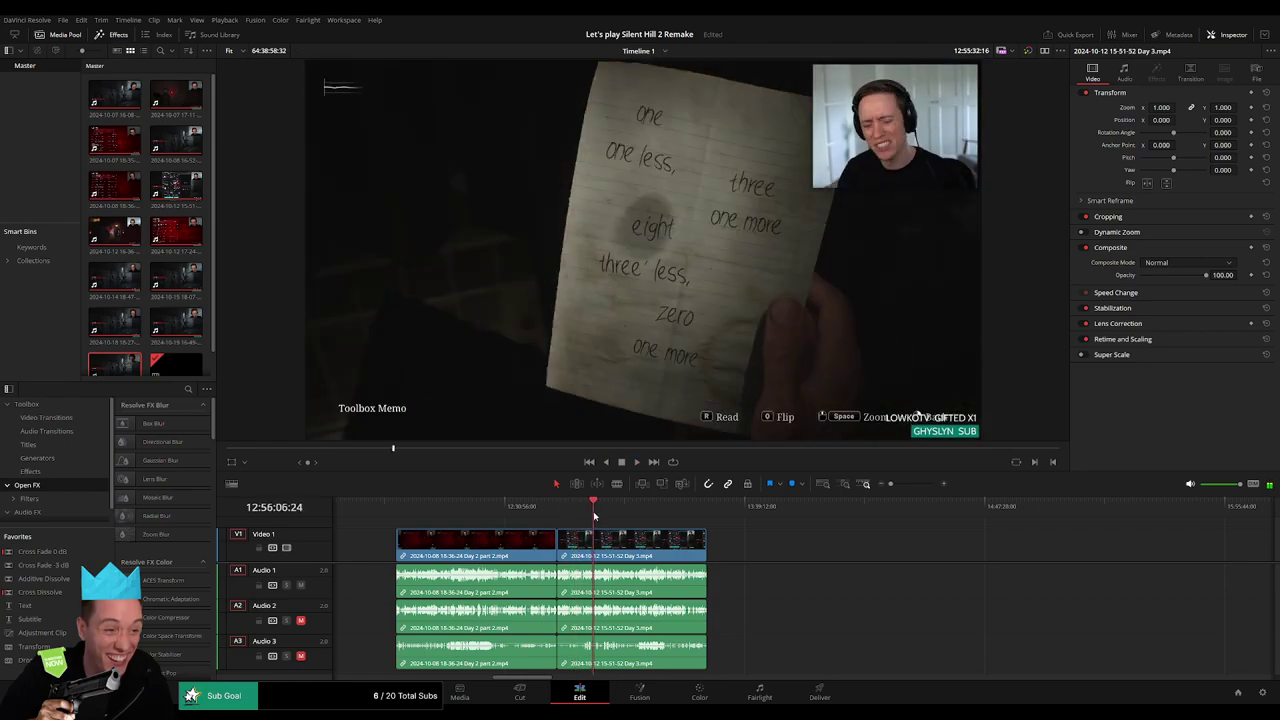
scroll(679, 541, "up", 5)
left_click_drag(680, 515, 645, 515)
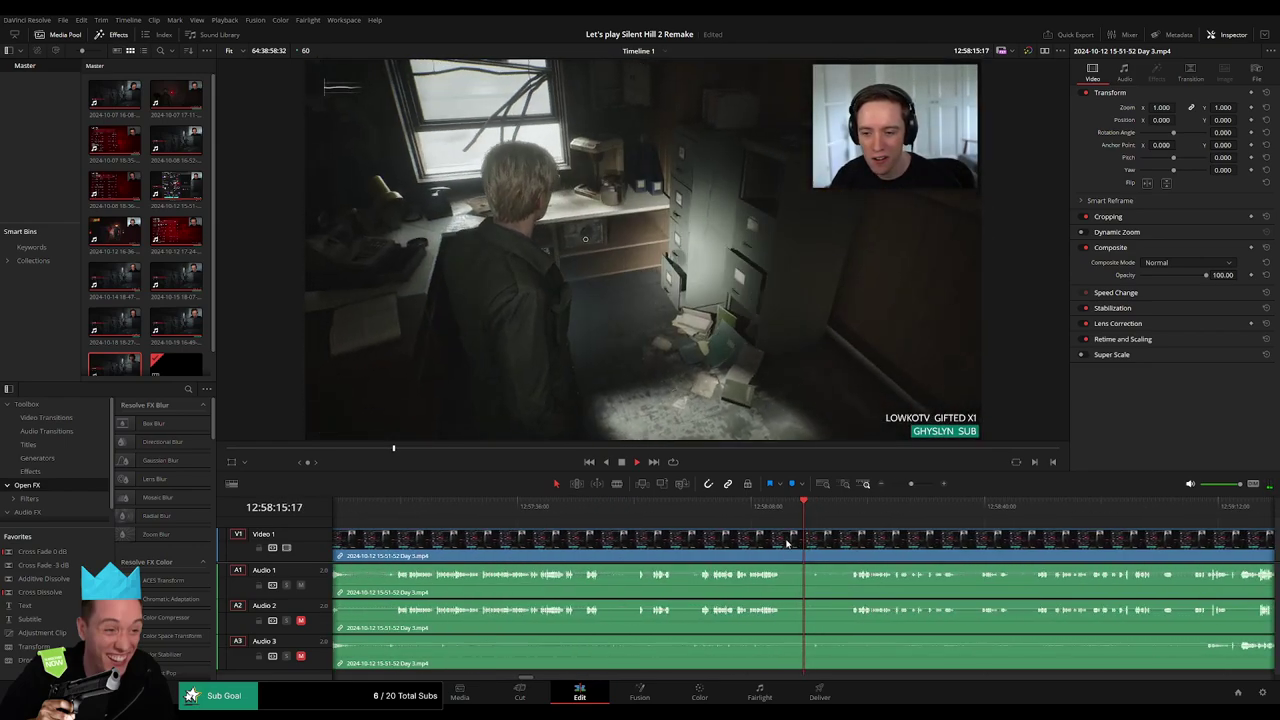
key("space")
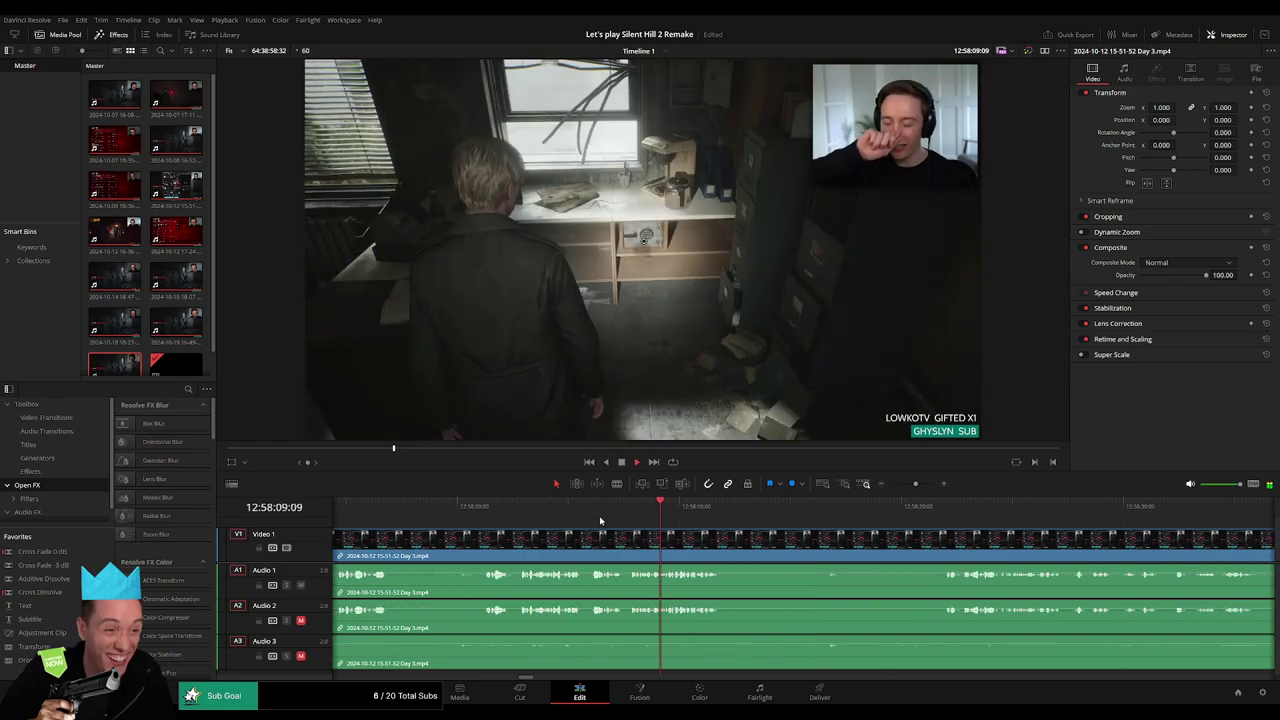
key("space")
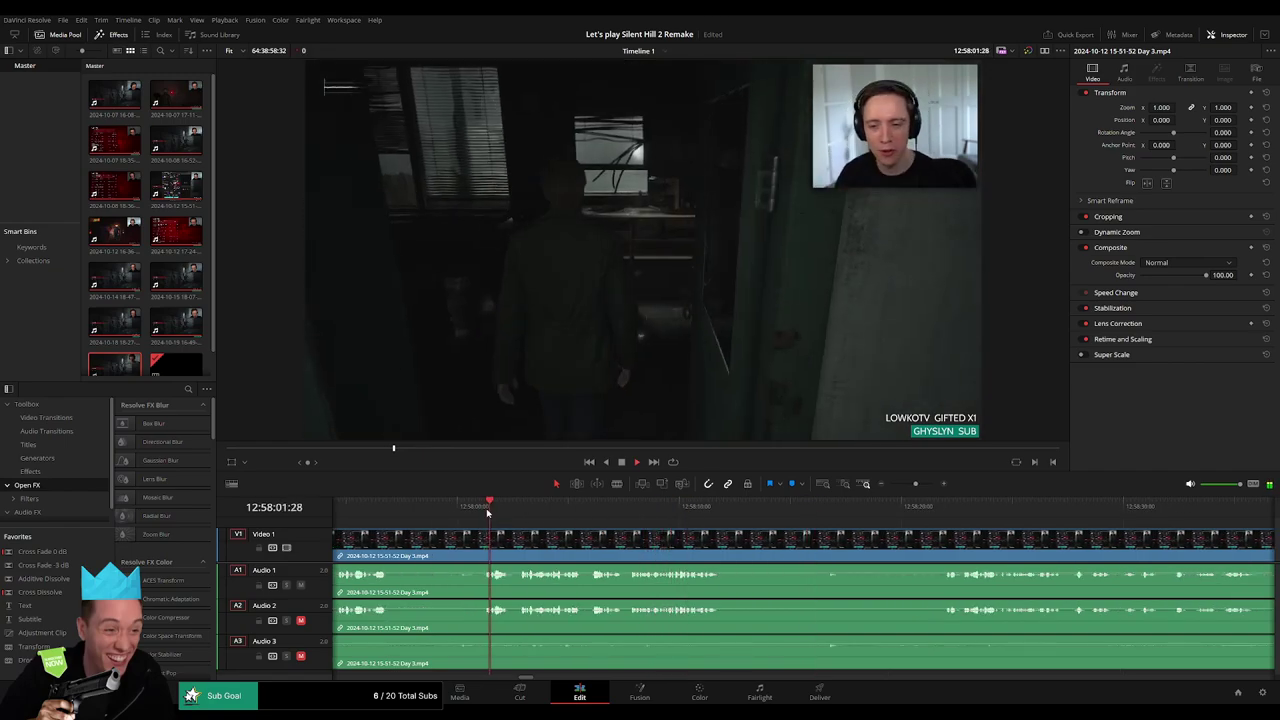
scroll(800, 527, "up", 2)
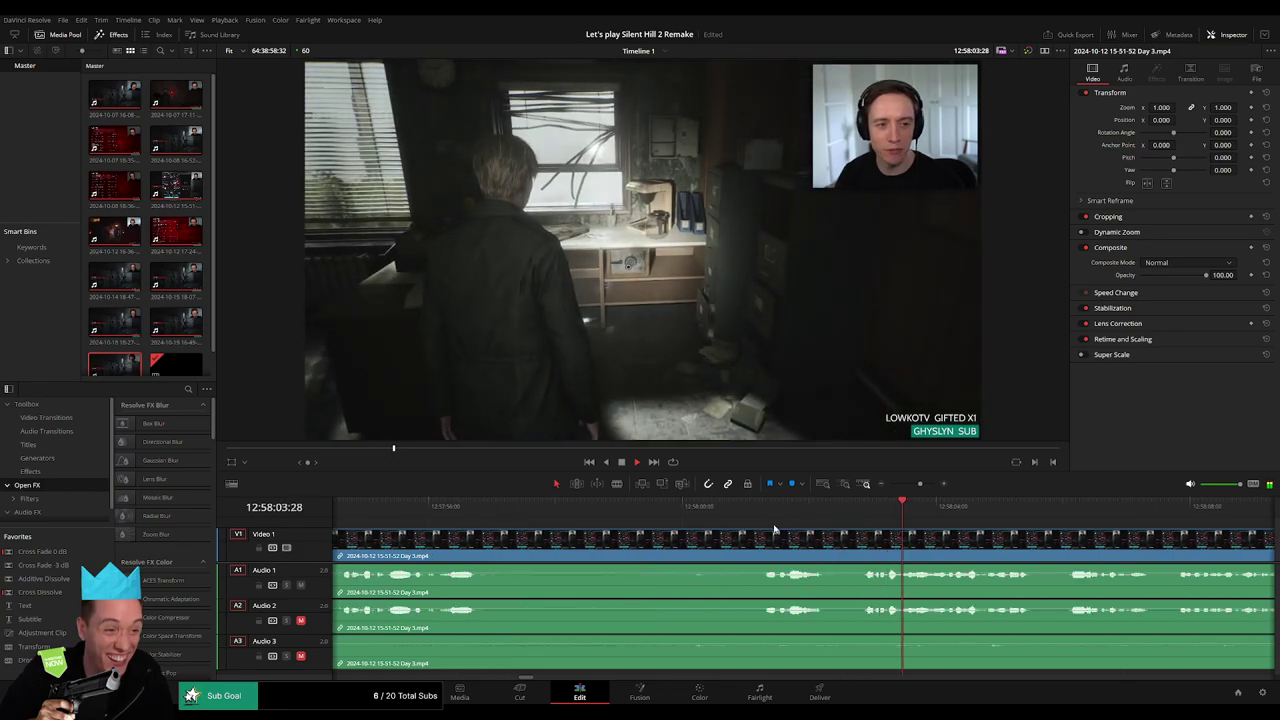
left_click(408, 506)
scroll(649, 545, "left", 2)
scroll(649, 545, "left", 2)
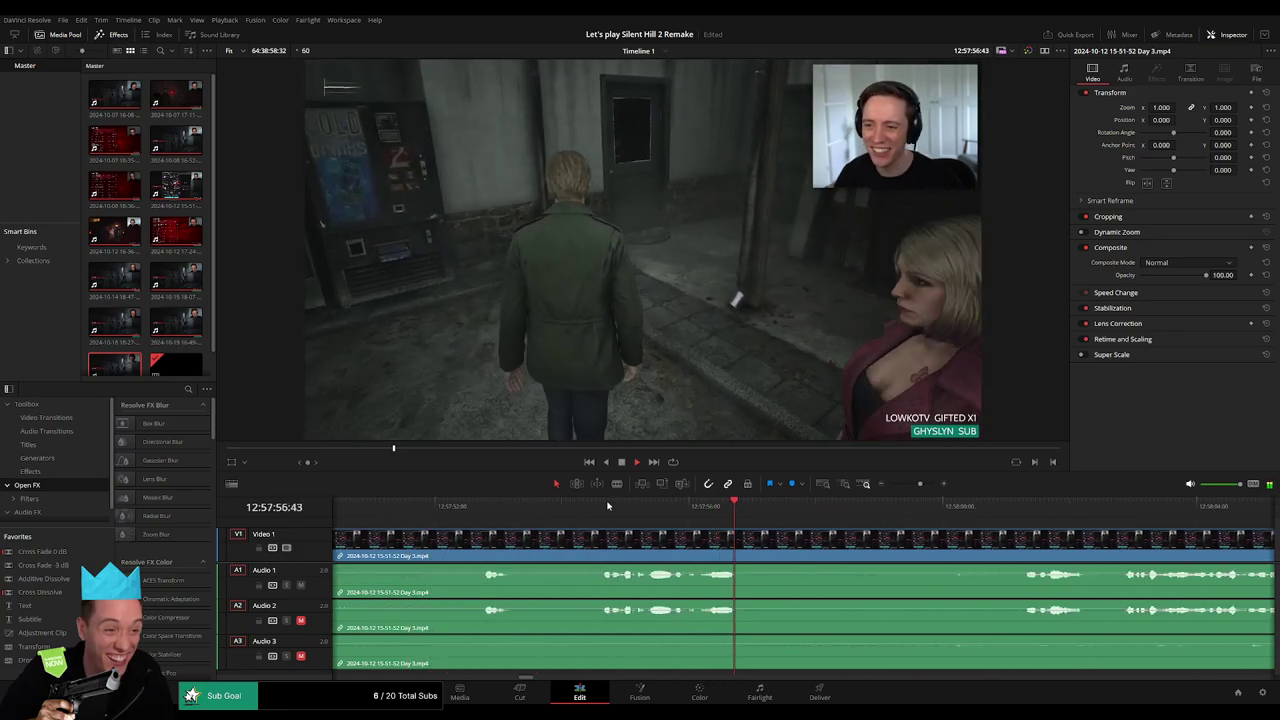
Rewatch 12:57:52–12:58:01 and park the playhead exactly at 12:58:00:00.
left_click(607, 506)
left_click(469, 518)
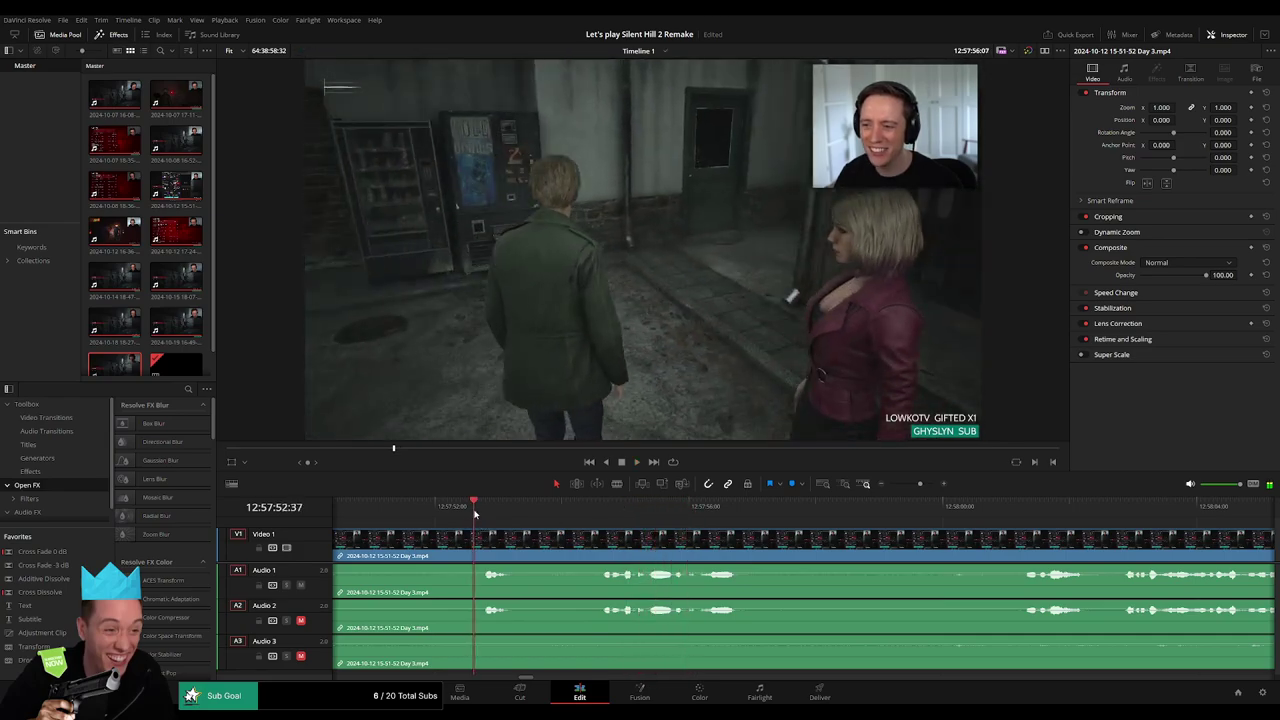
left_click(438, 518)
left_click(426, 517)
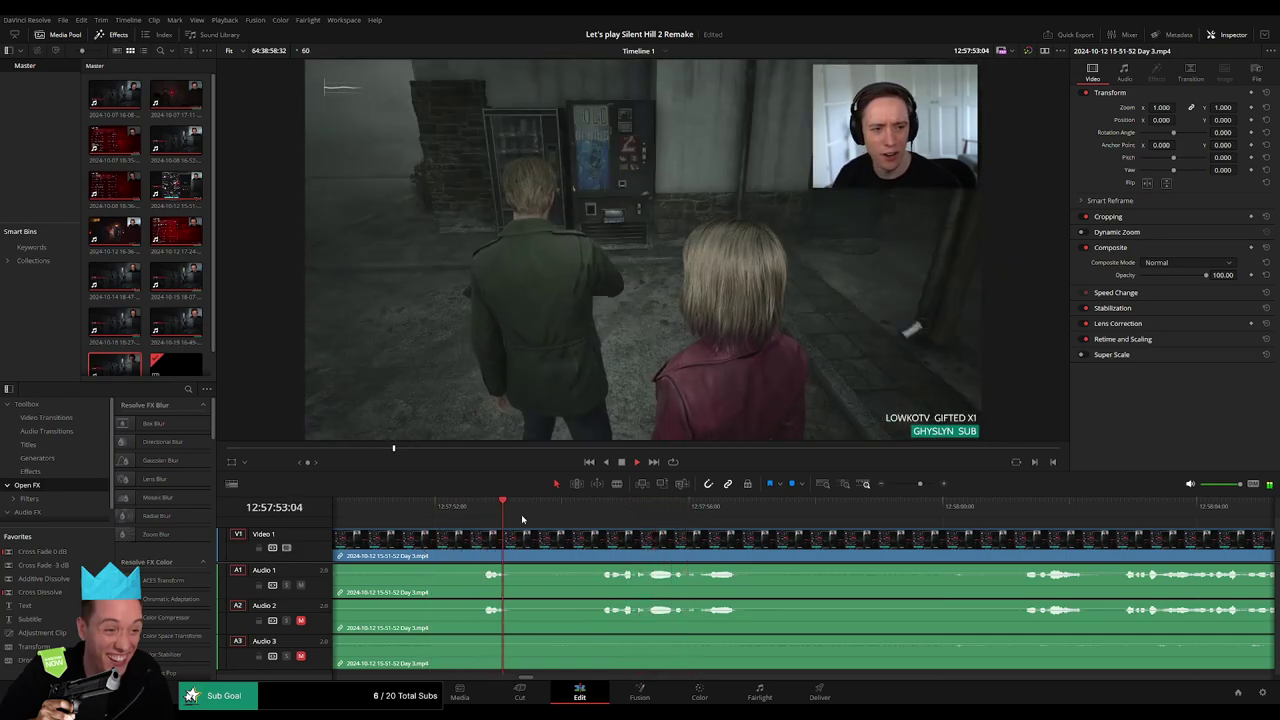
left_click(592, 510)
left_click(925, 506)
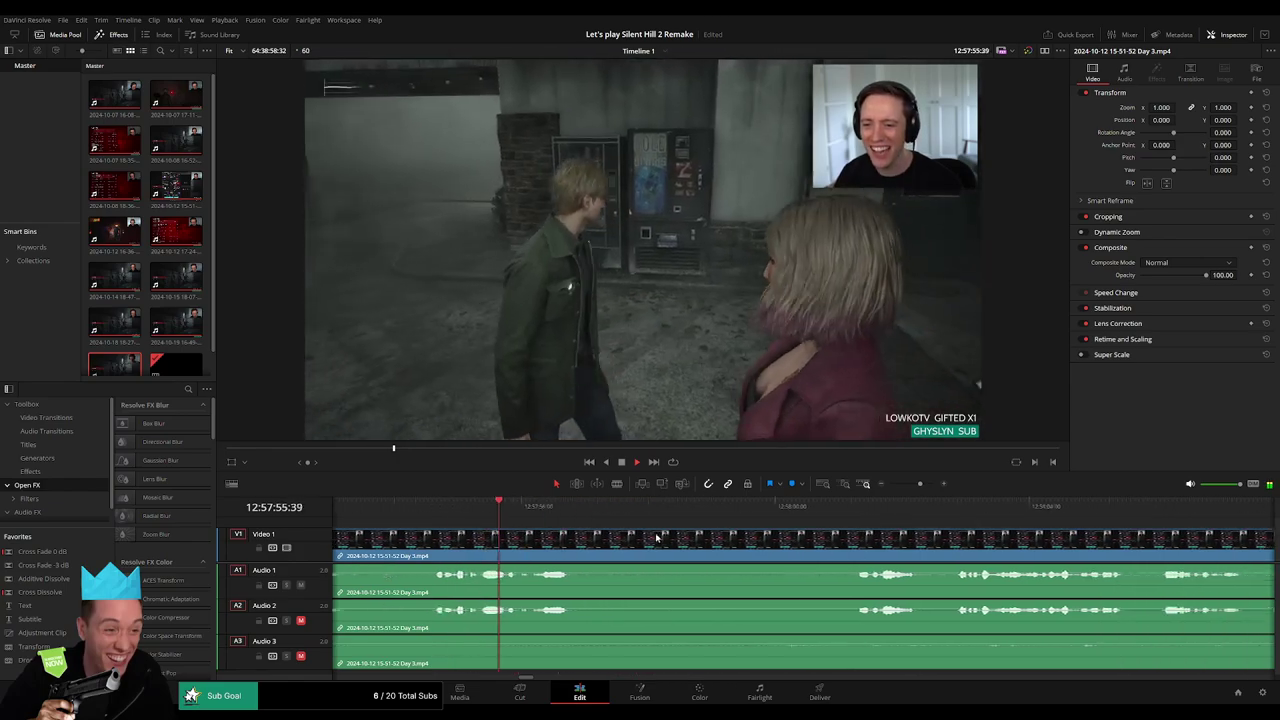
scroll(860, 530, "right", 2)
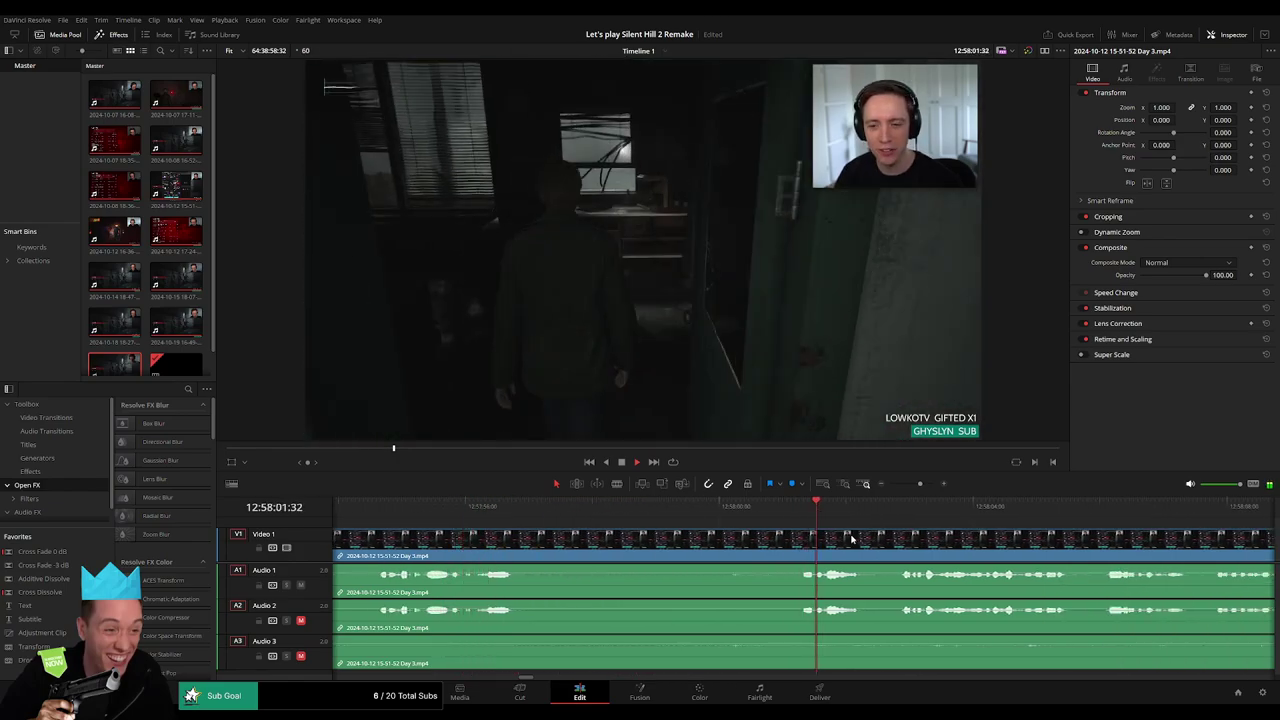
scroll(652, 520, "right", 2)
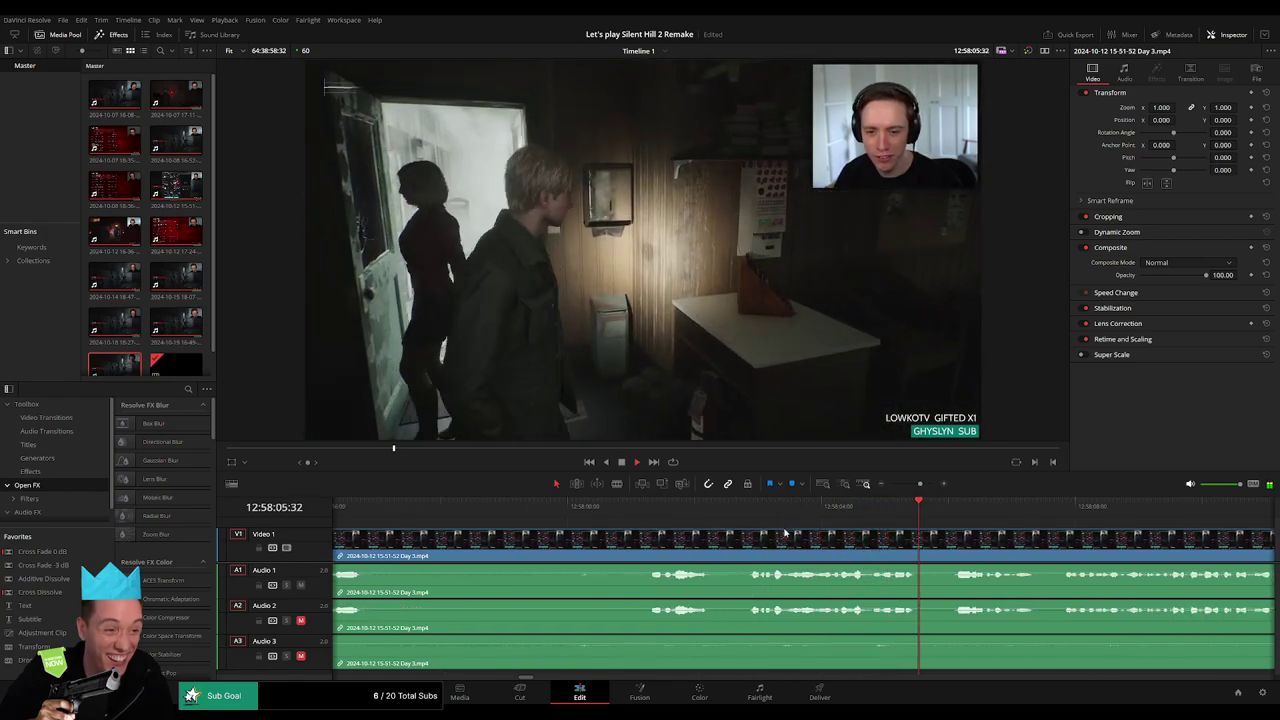
left_click(648, 519)
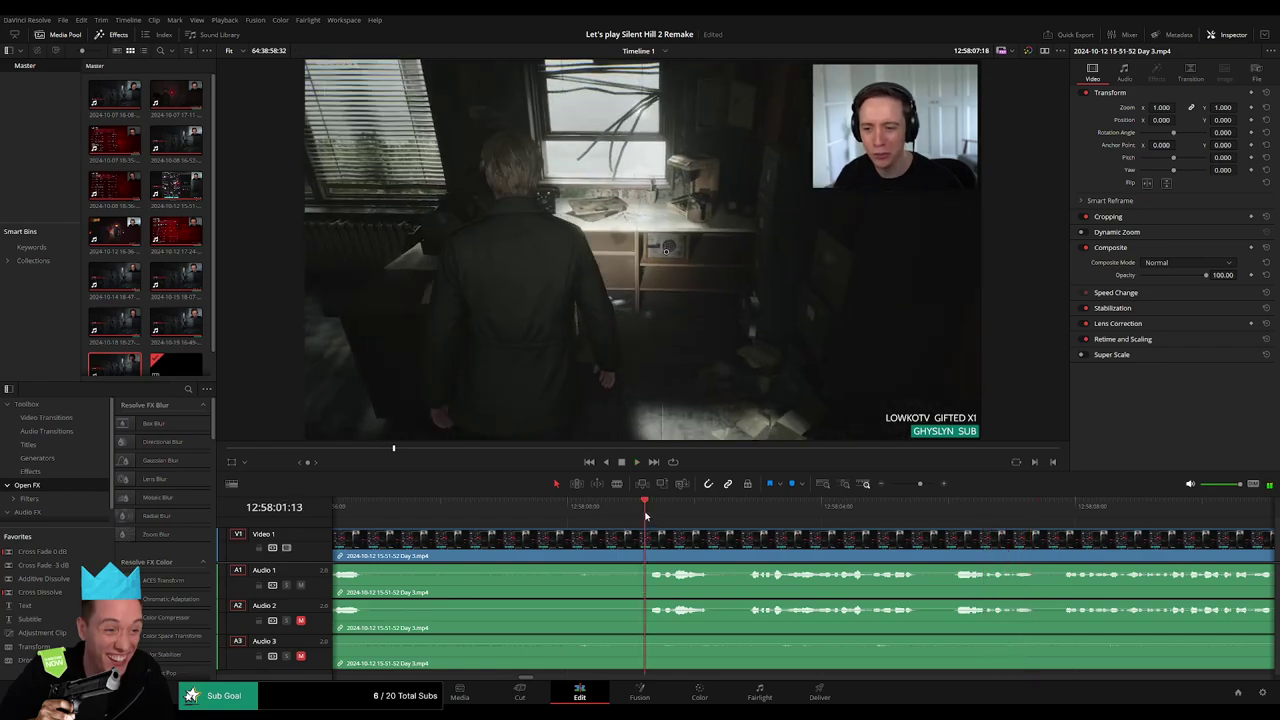
left_click_drag(646, 517, 568, 533)
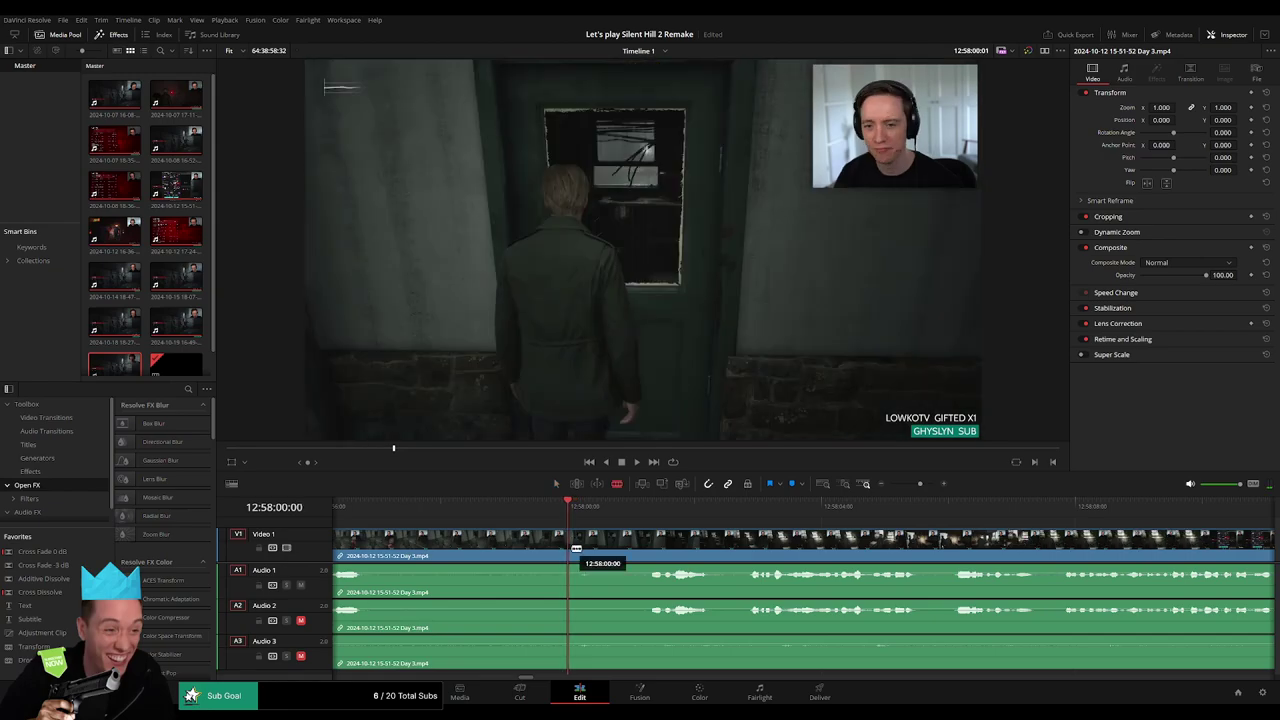
Split the Day 3 clip at 12:58:00:00 with an audio fade-out and fade-in at the cut.
key("ctrl+b")
mouse_move(568, 533)
left_mouse_down()
mouse_move(631, 534)
mouse_move(504, 532)
left_mouse_up()
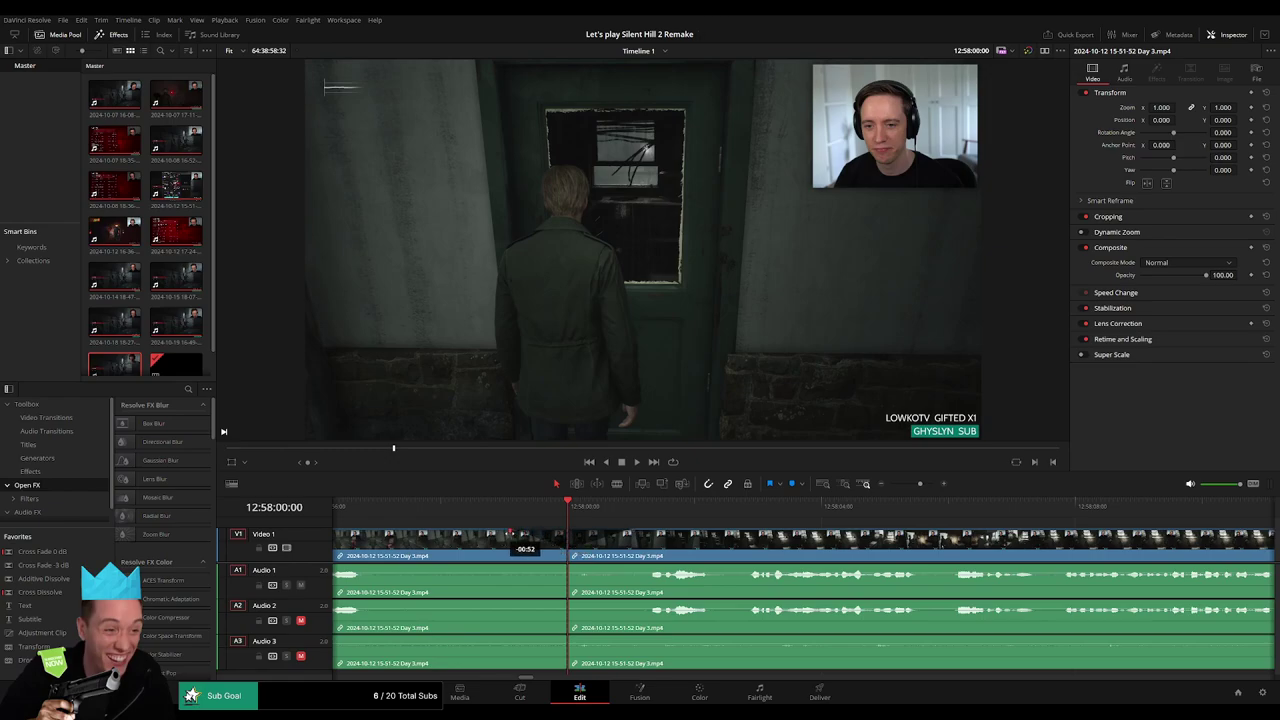
left_click_drag(565, 566, 503, 567)
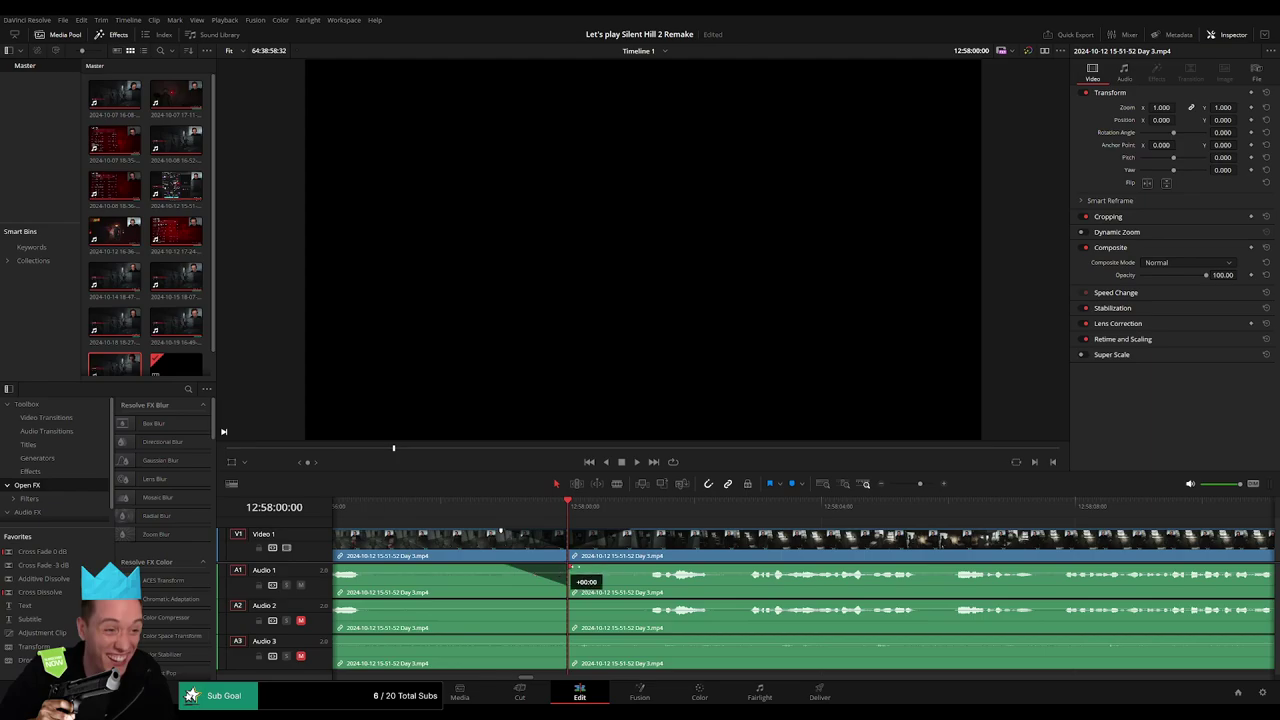
left_click_drag(572, 567, 628, 567)
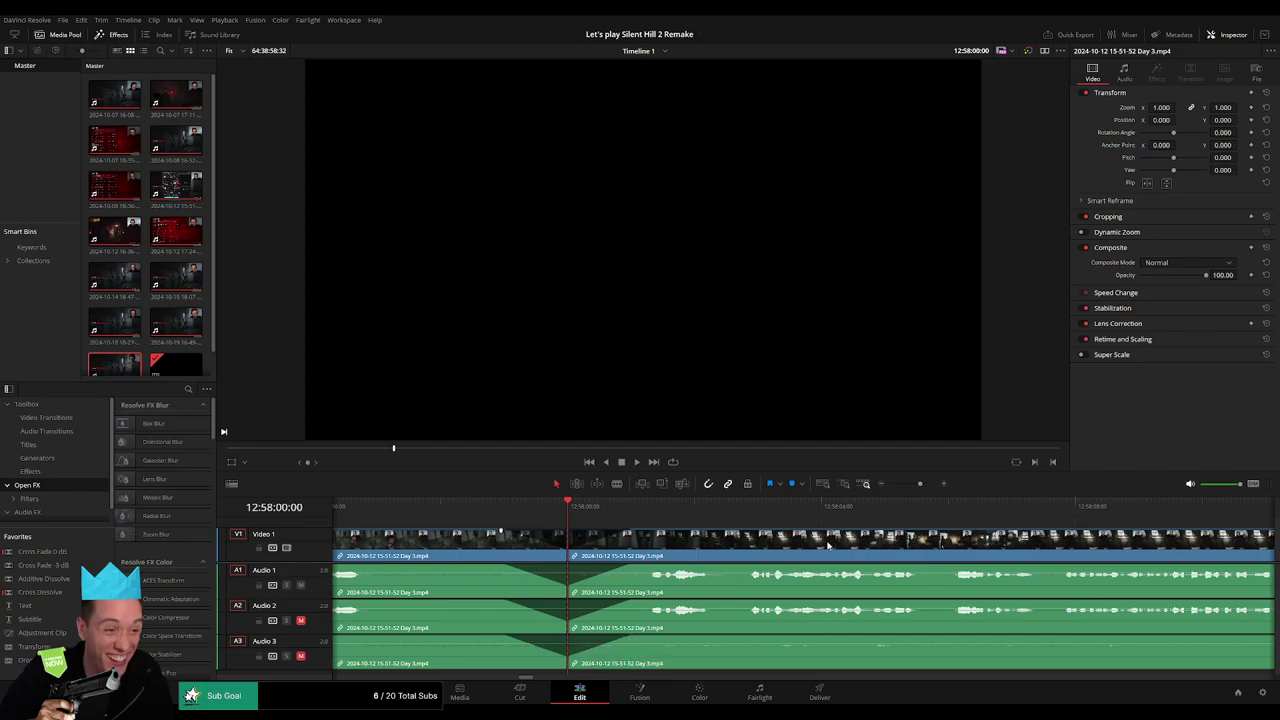
Move the later Day 3 piece further down the timeline, leaving a gap.
left_click_drag(919, 484, 889, 484)
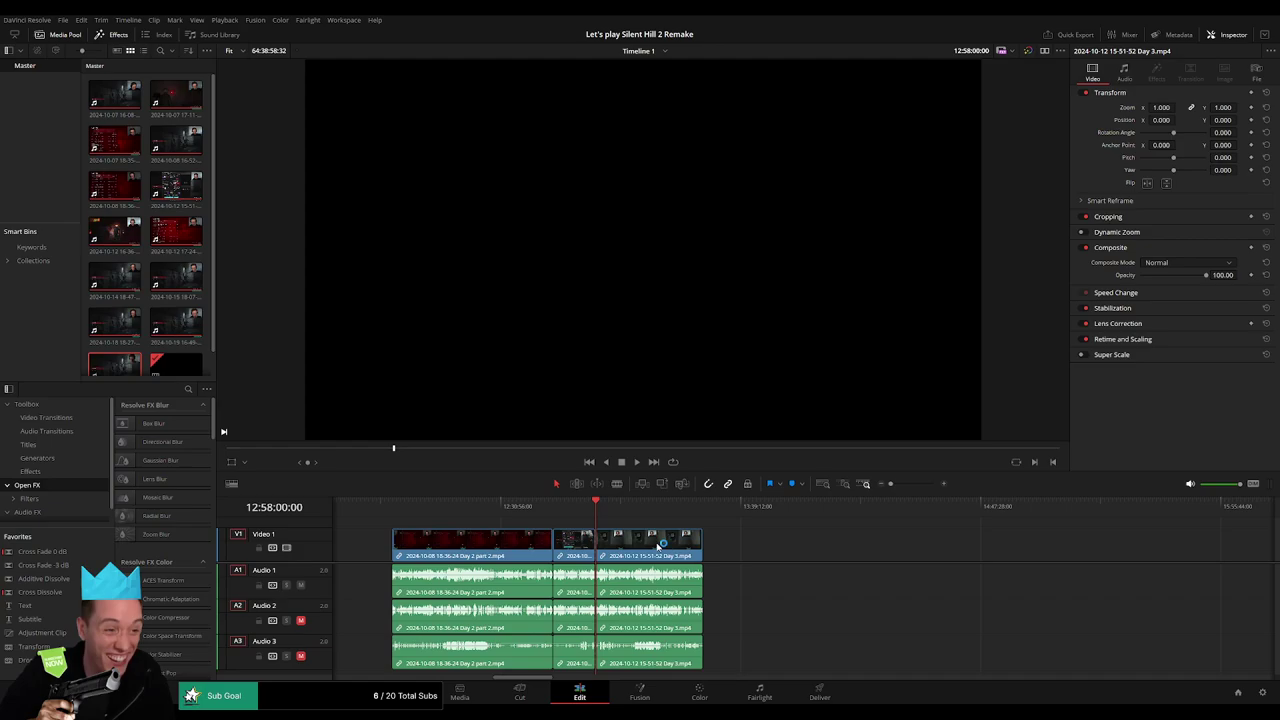
scroll(513, 530, "right", 4)
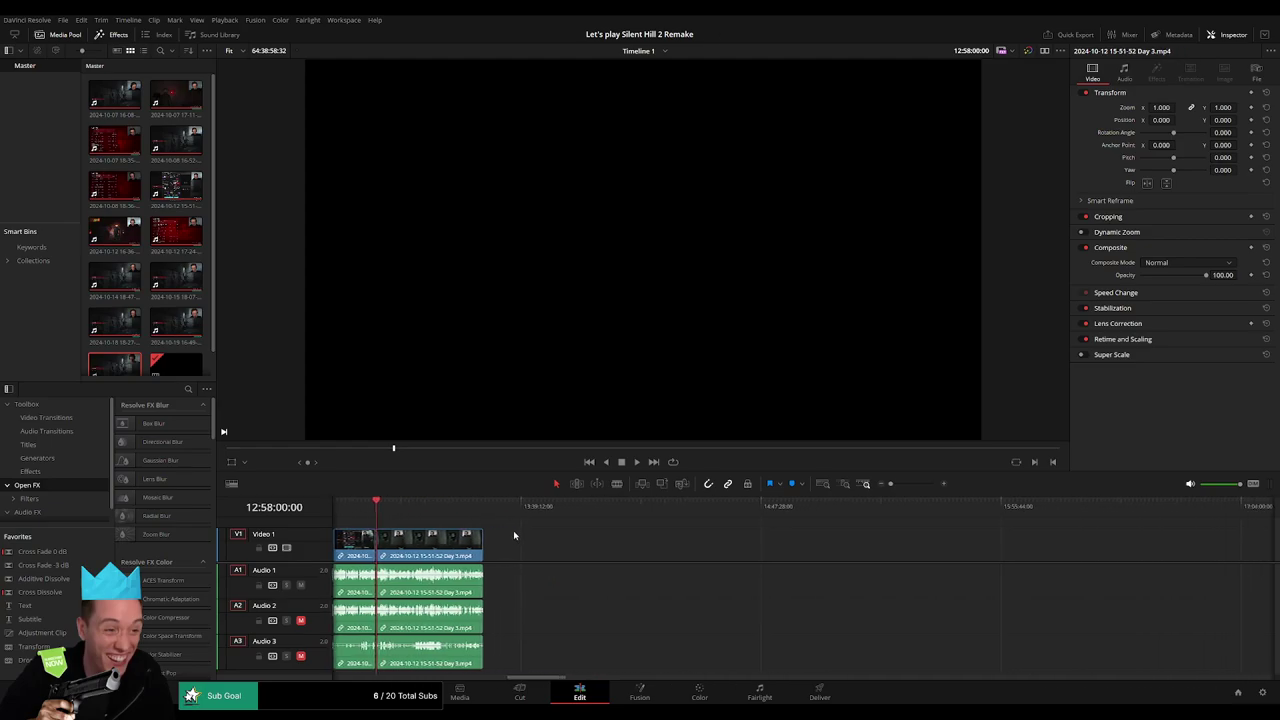
scroll(452, 547, "right", 1)
left_click_drag(452, 547, 750, 547)
left_click(471, 543)
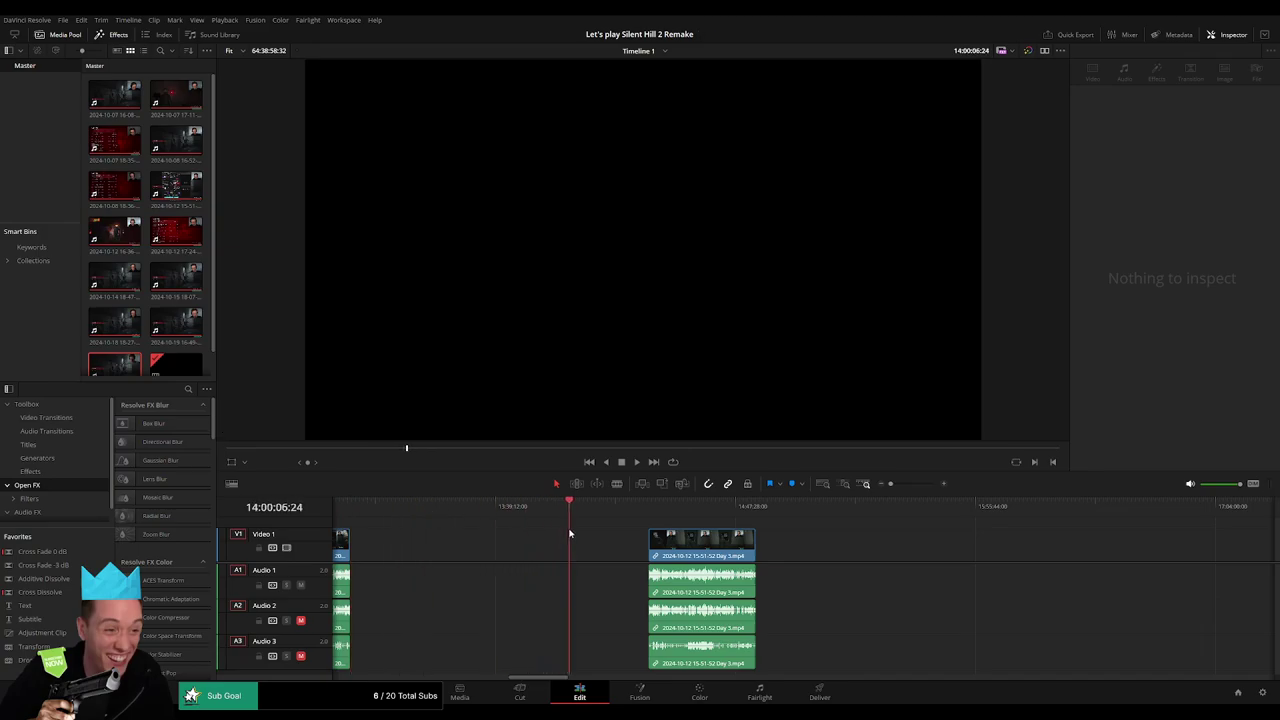
scroll(663, 545, "up", 2)
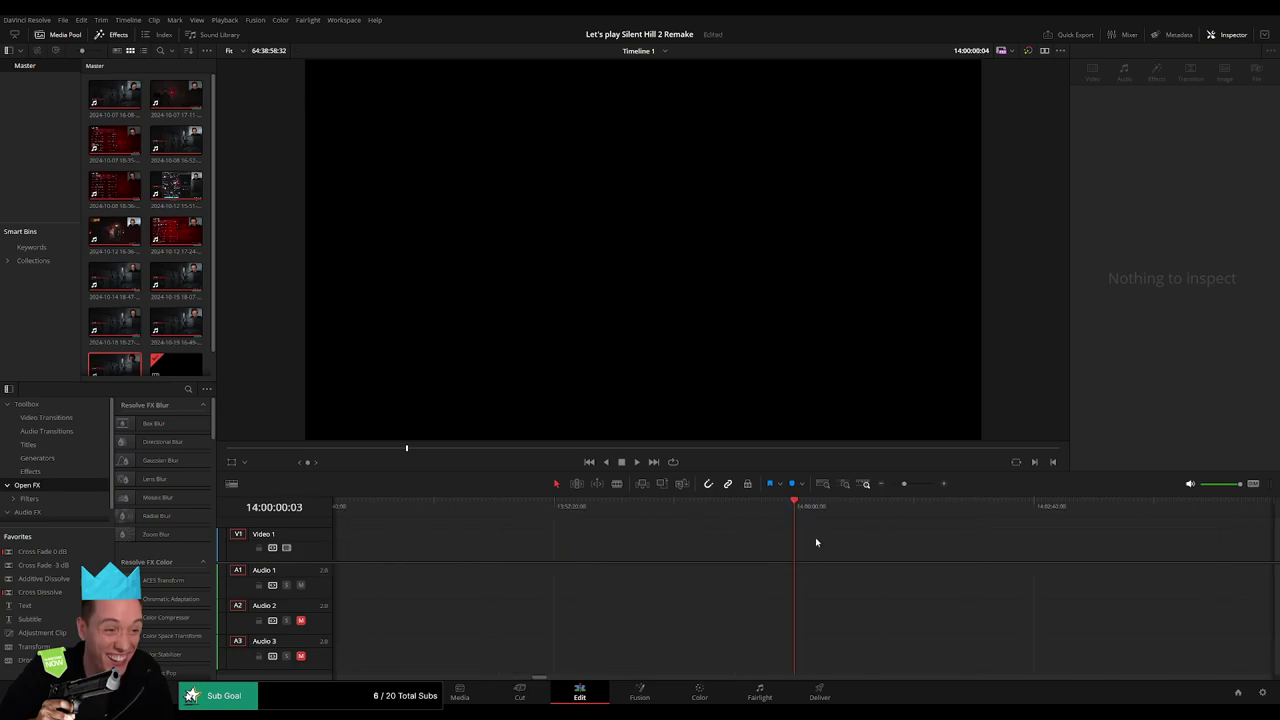
Butt the later Day 3 piece up against the start of Day 3 part 2.
scroll(828, 538, "down", 3)
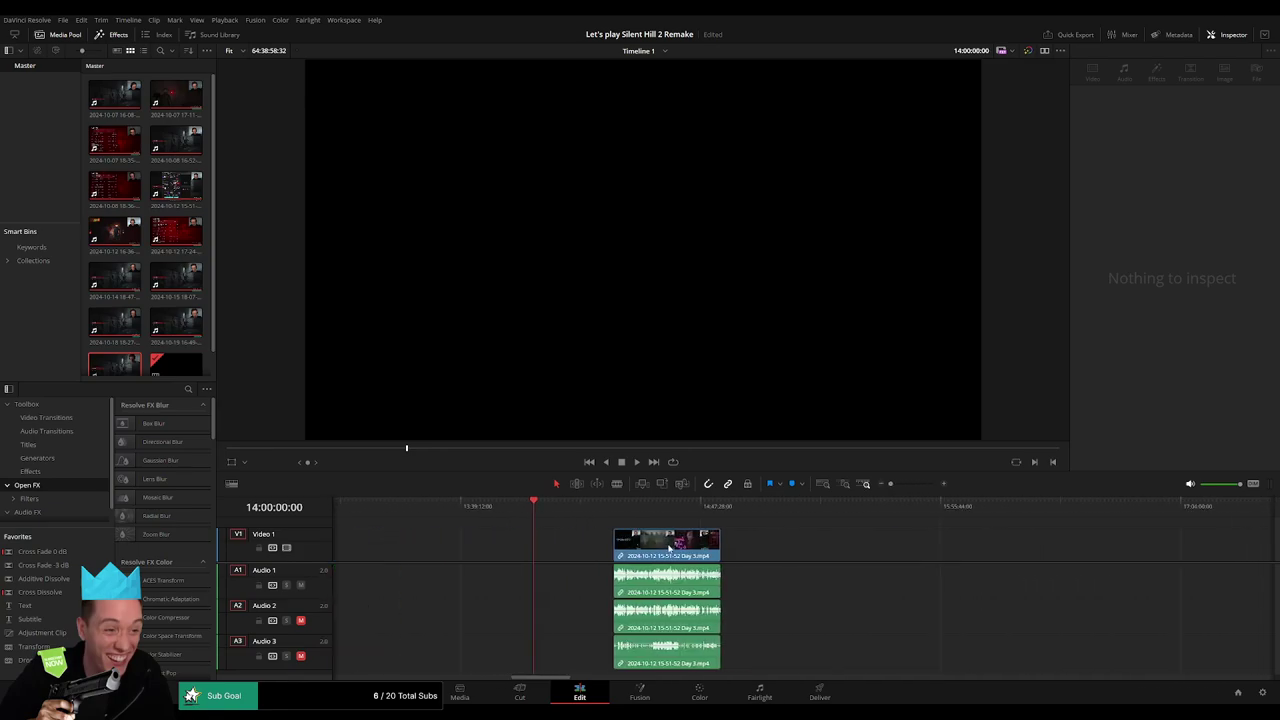
left_click_drag(650, 545, 597, 545)
scroll(833, 546, "right", 3)
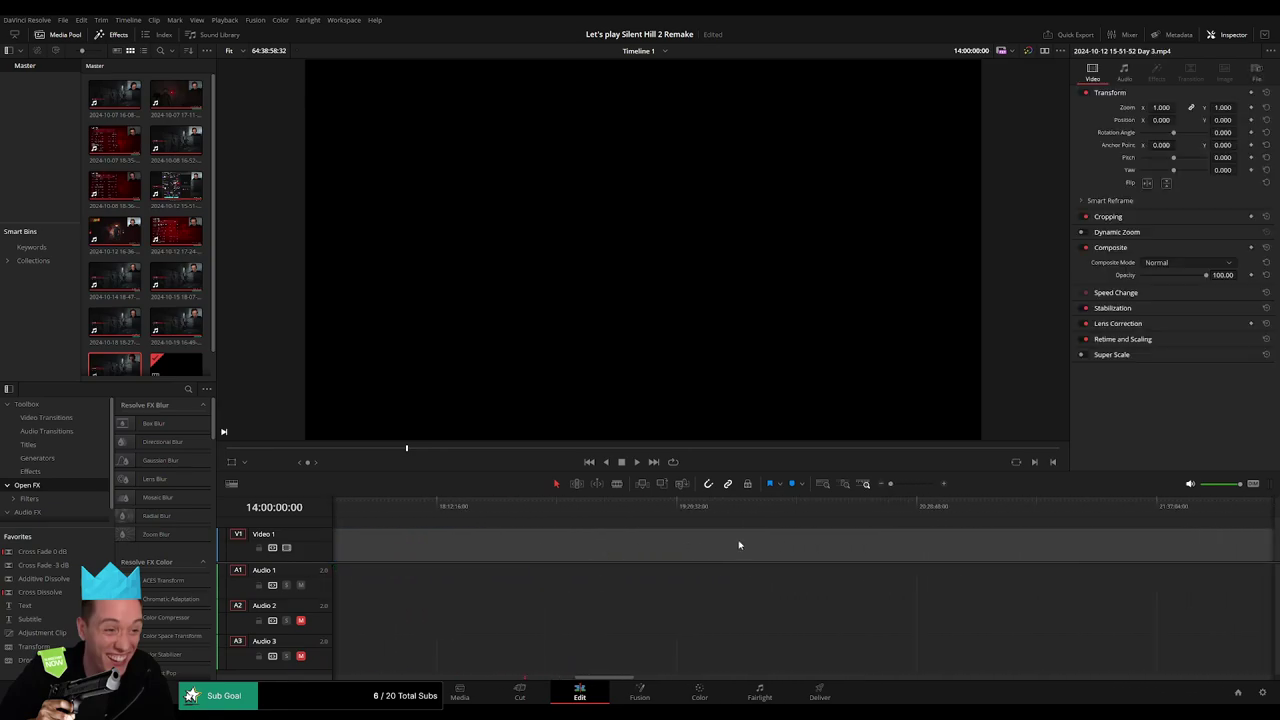
scroll(563, 556, "right", 3)
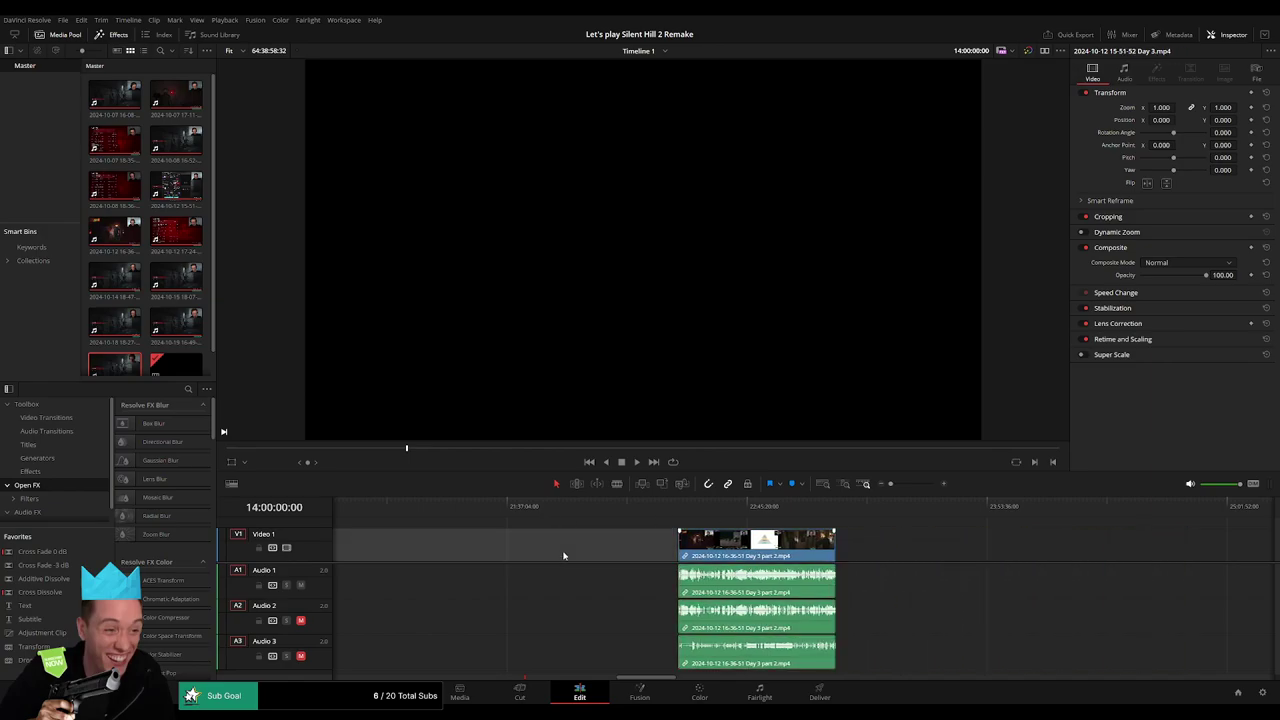
scroll(600, 565, "left", 3)
scroll(610, 565, "left", 2)
scroll(620, 564, "left", 3)
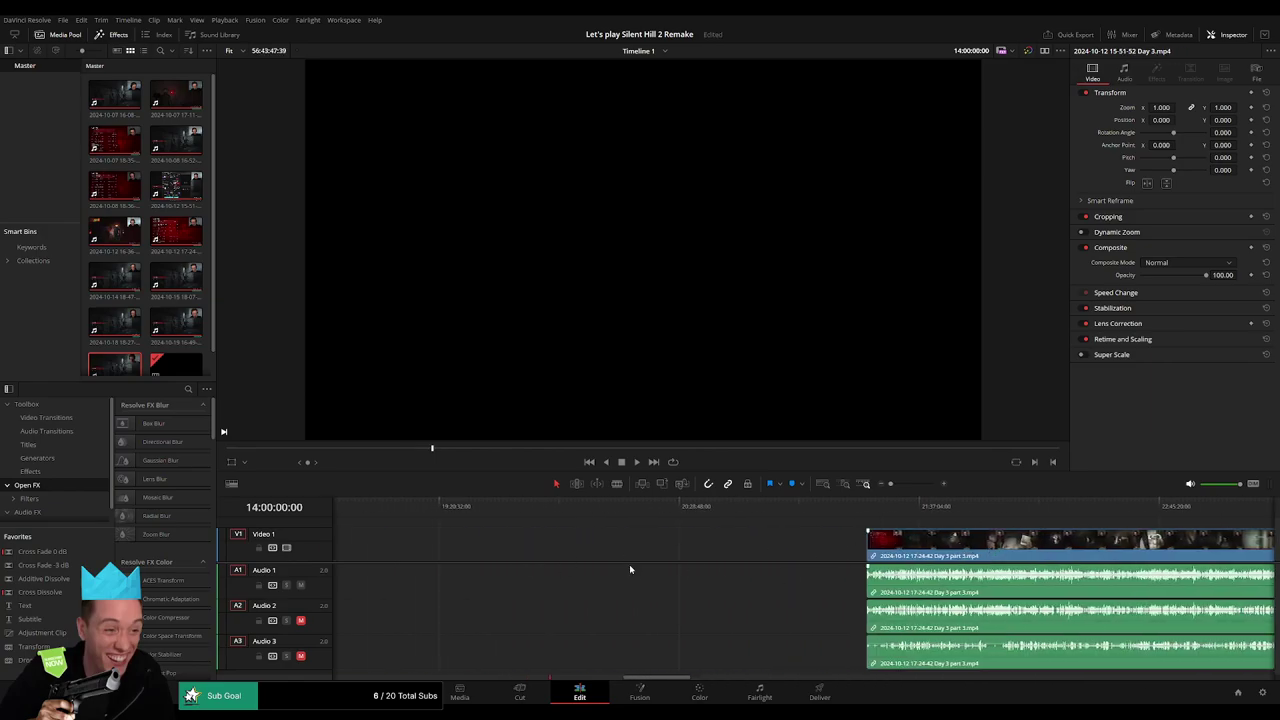
scroll(660, 550, "left", 3)
scroll(850, 549, "left", 5)
Play and scrub through the later Day 3 footage to review it.
key("space")
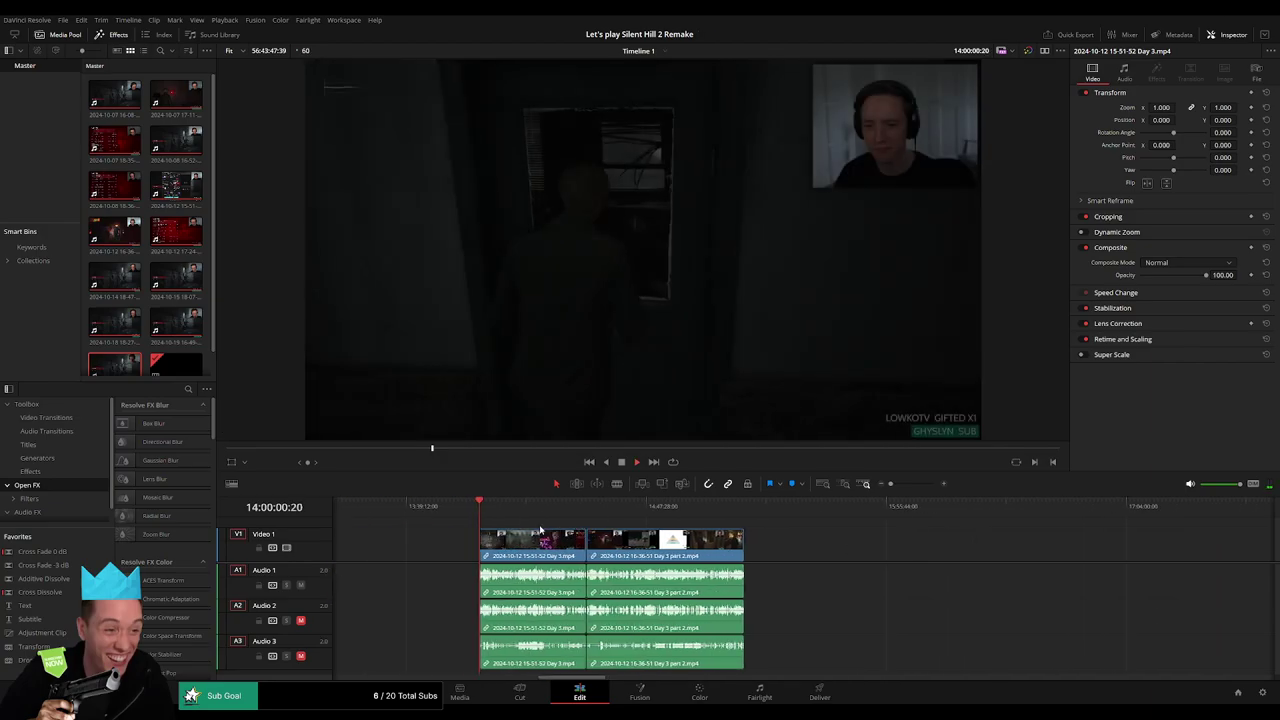
left_click(503, 507)
left_click(576, 512)
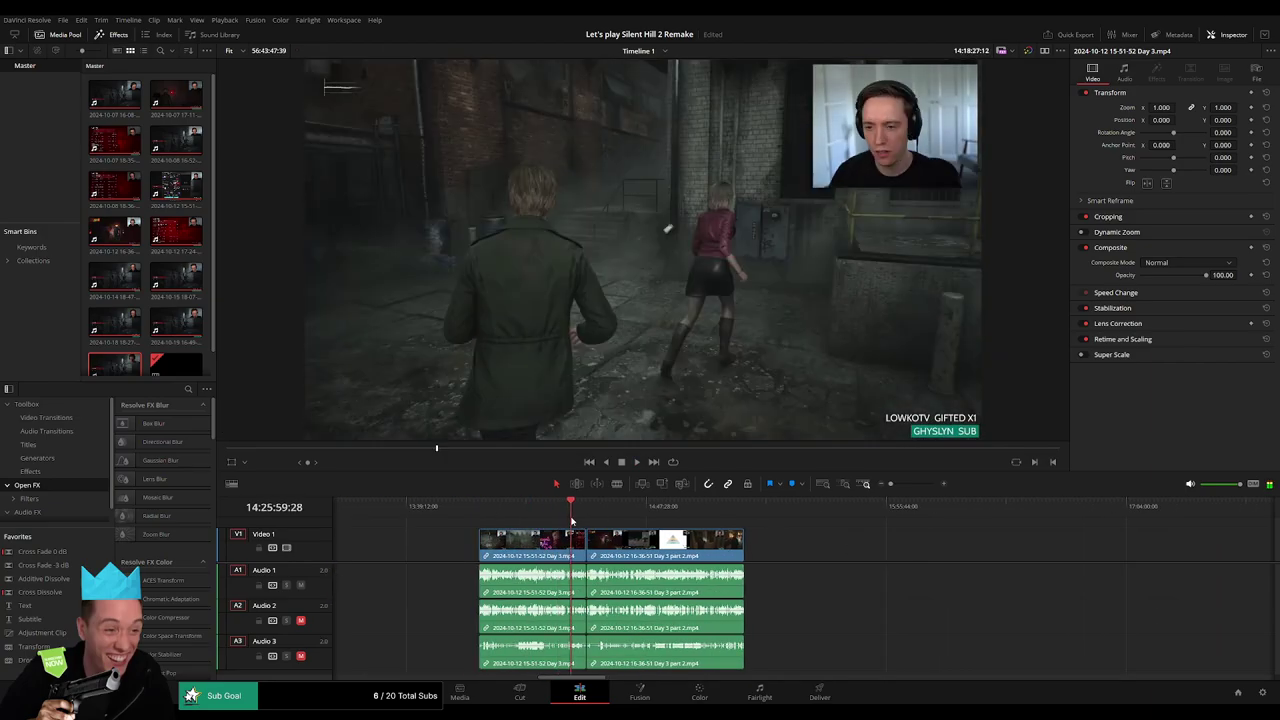
scroll(578, 522, "up", 5)
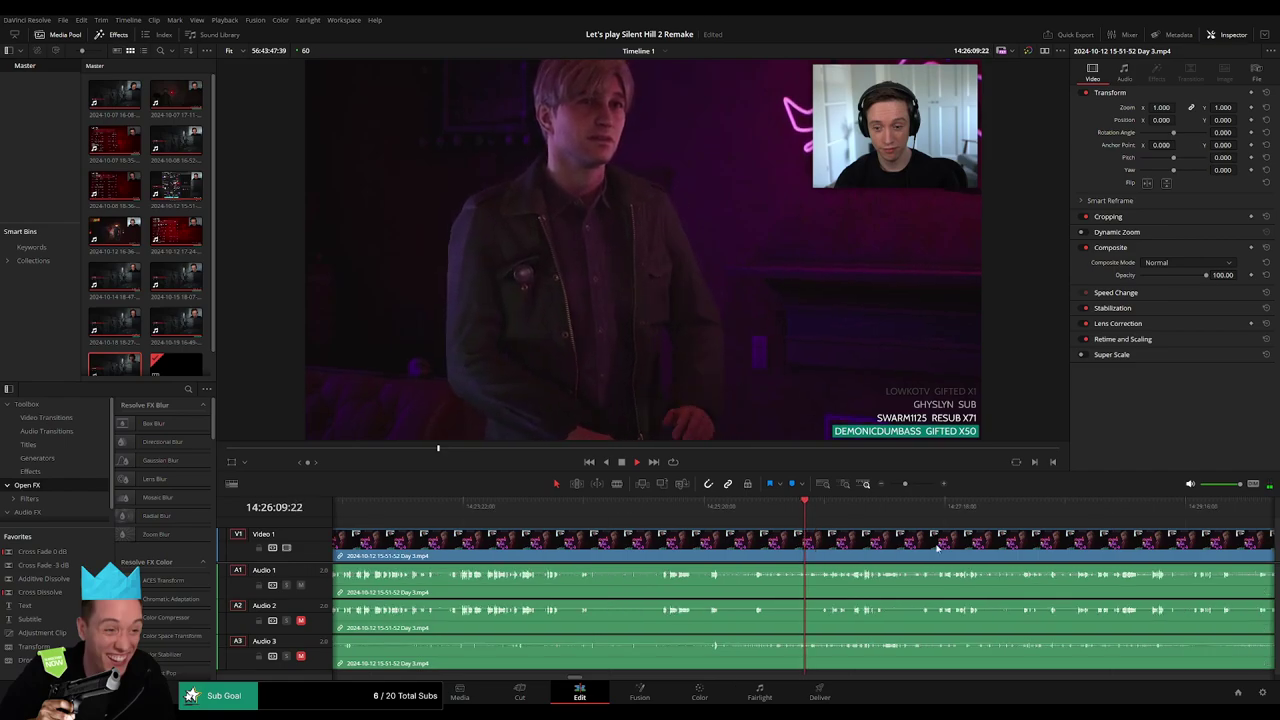
scroll(700, 535, "down", 3)
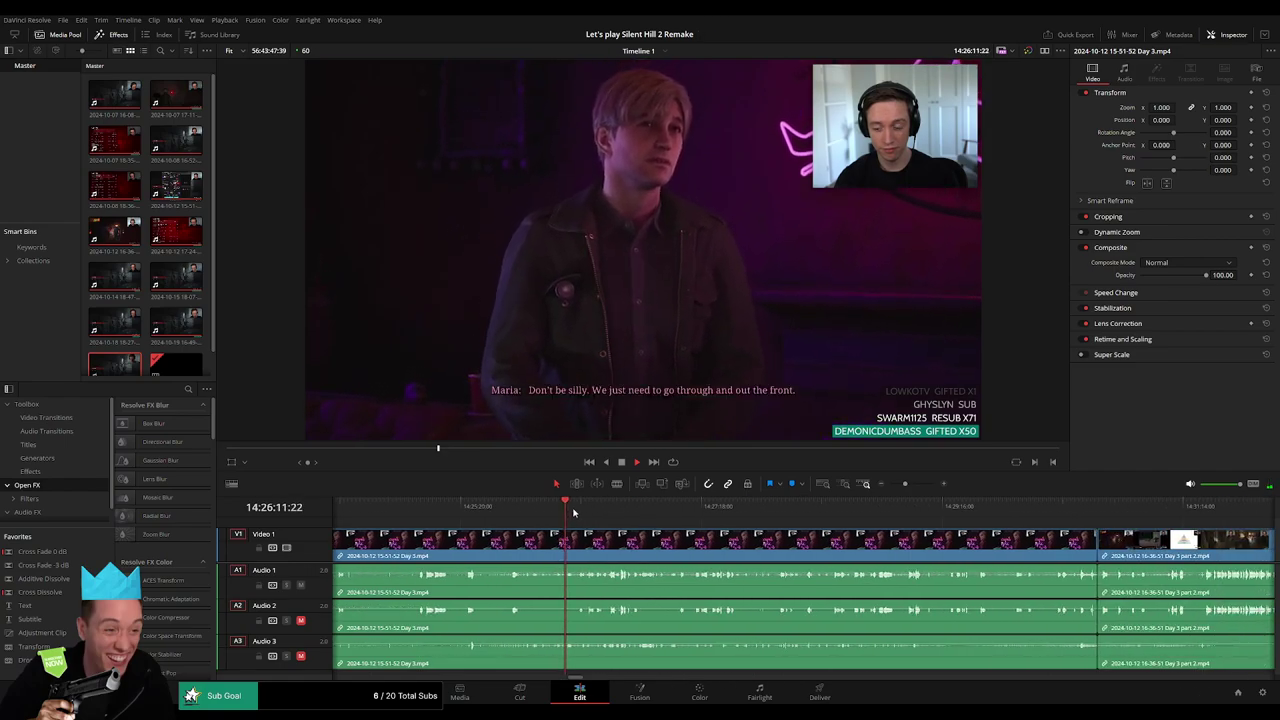
left_click(575, 510)
left_click_drag(576, 511, 562, 511)
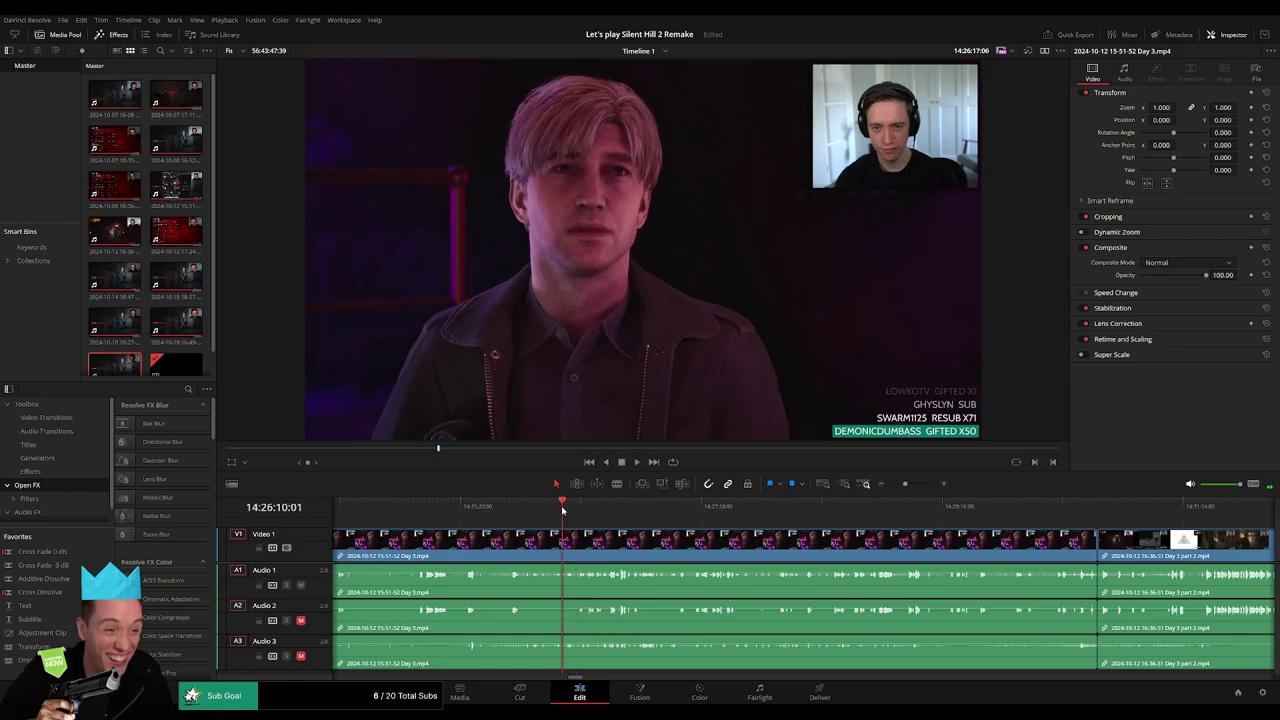
key("space")
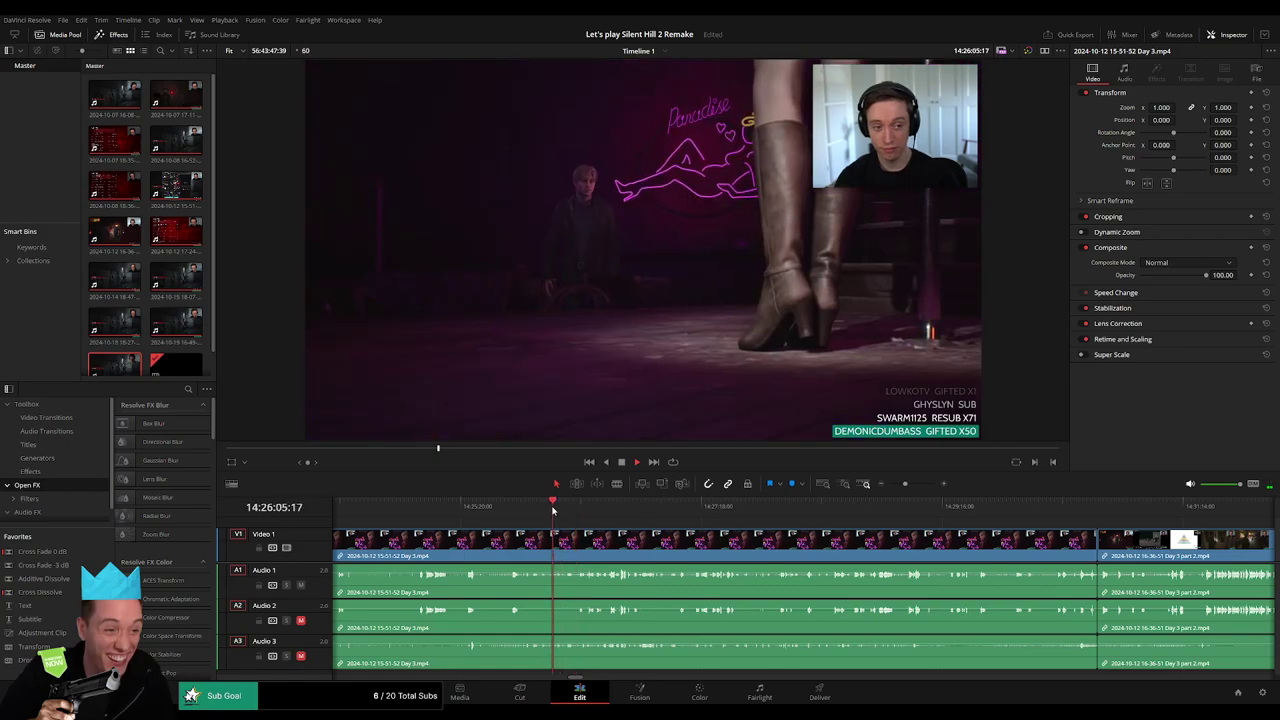
Replay the end of Day 3 from the save screen through the cut into Day 3 part 2.
mouse_move(560, 511)
left_mouse_down()
mouse_move(930, 506)
mouse_move(745, 520)
left_mouse_up()
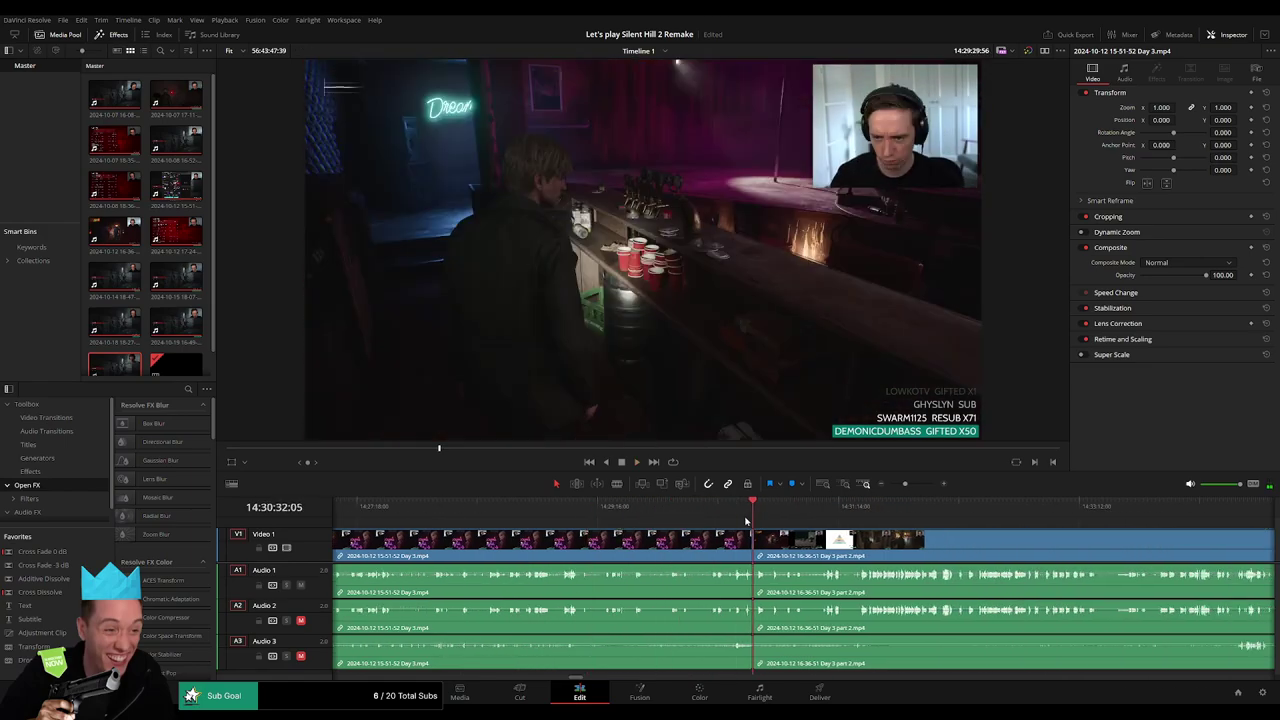
scroll(805, 543, "up", 5)
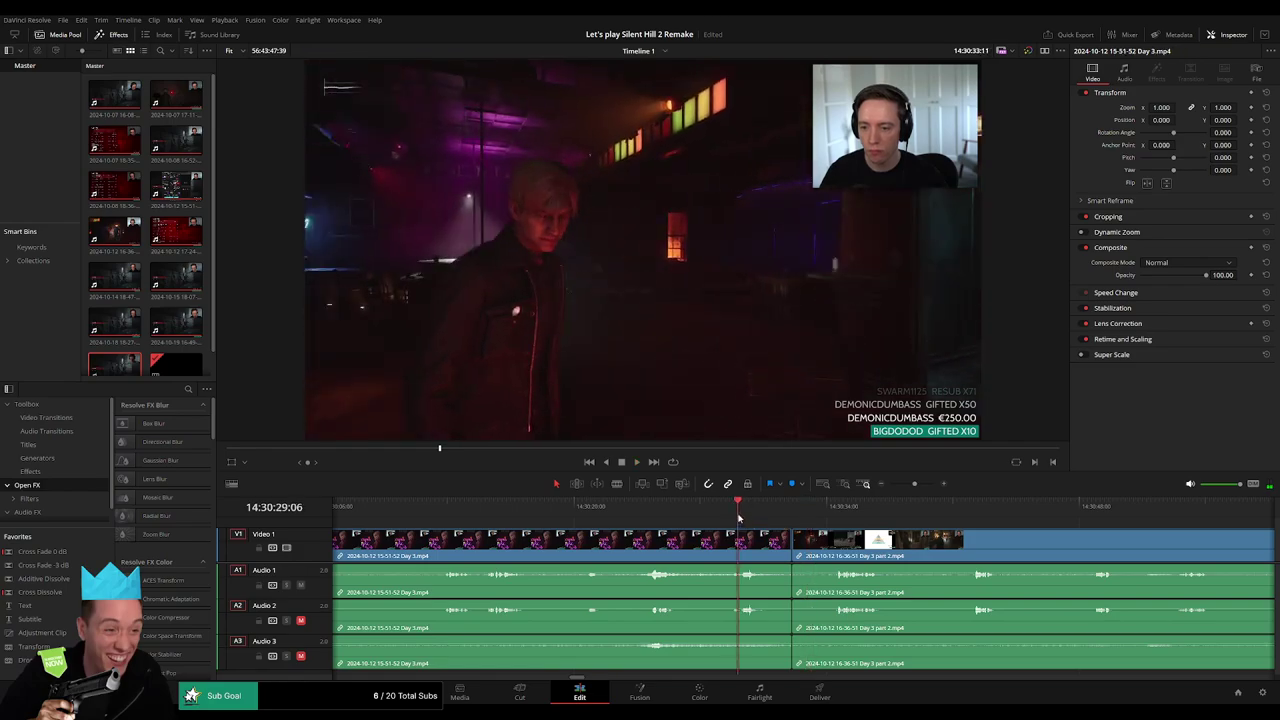
left_click(644, 506)
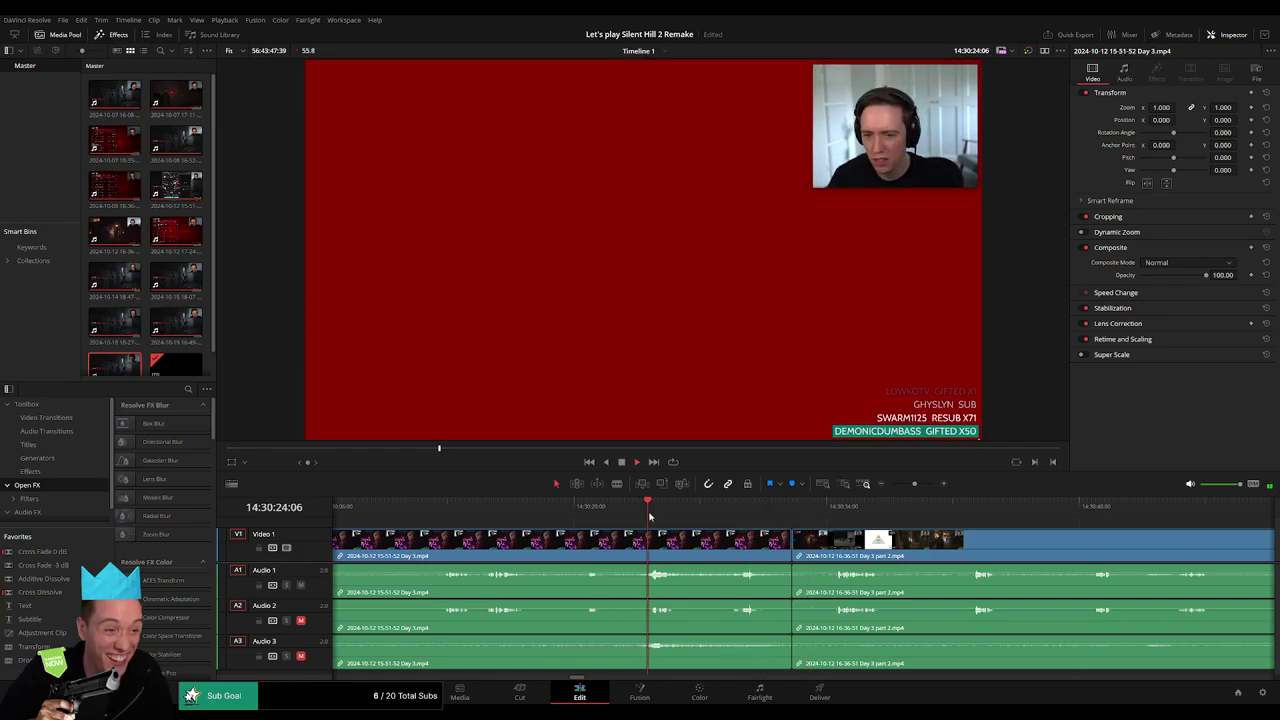
left_click(584, 510)
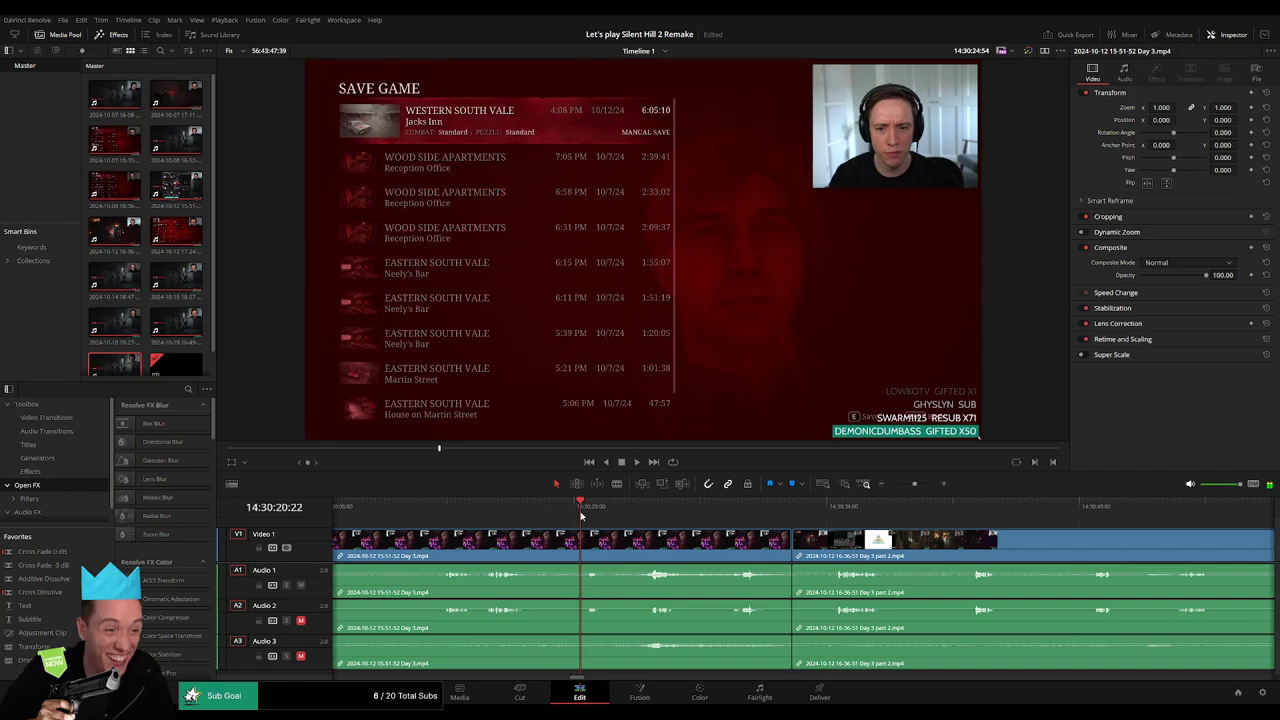
left_click(540, 510)
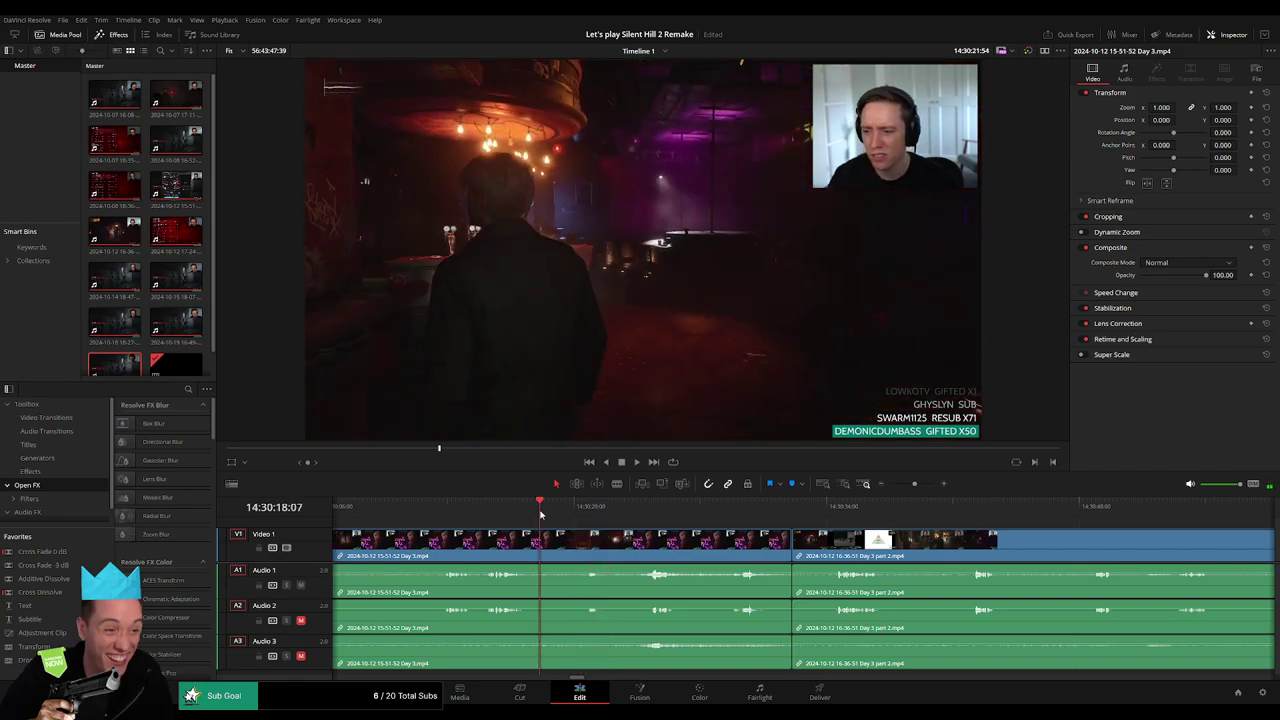
key("space")
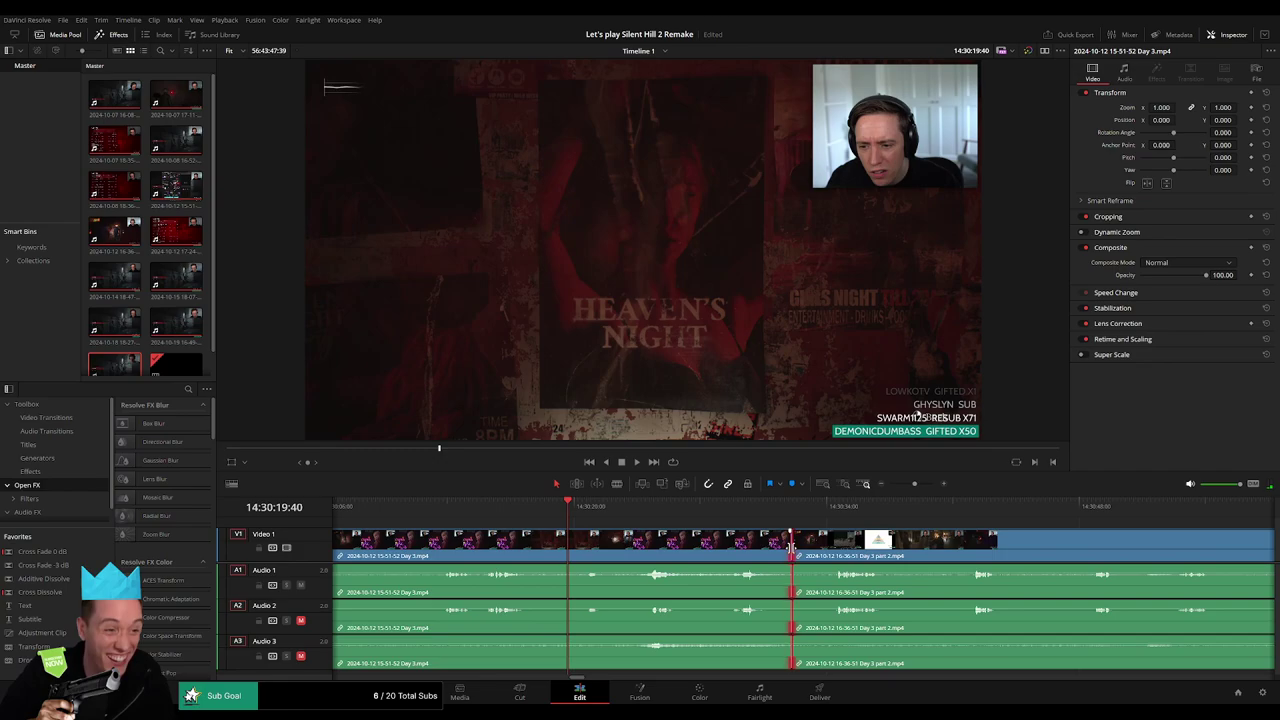
left_click(443, 506)
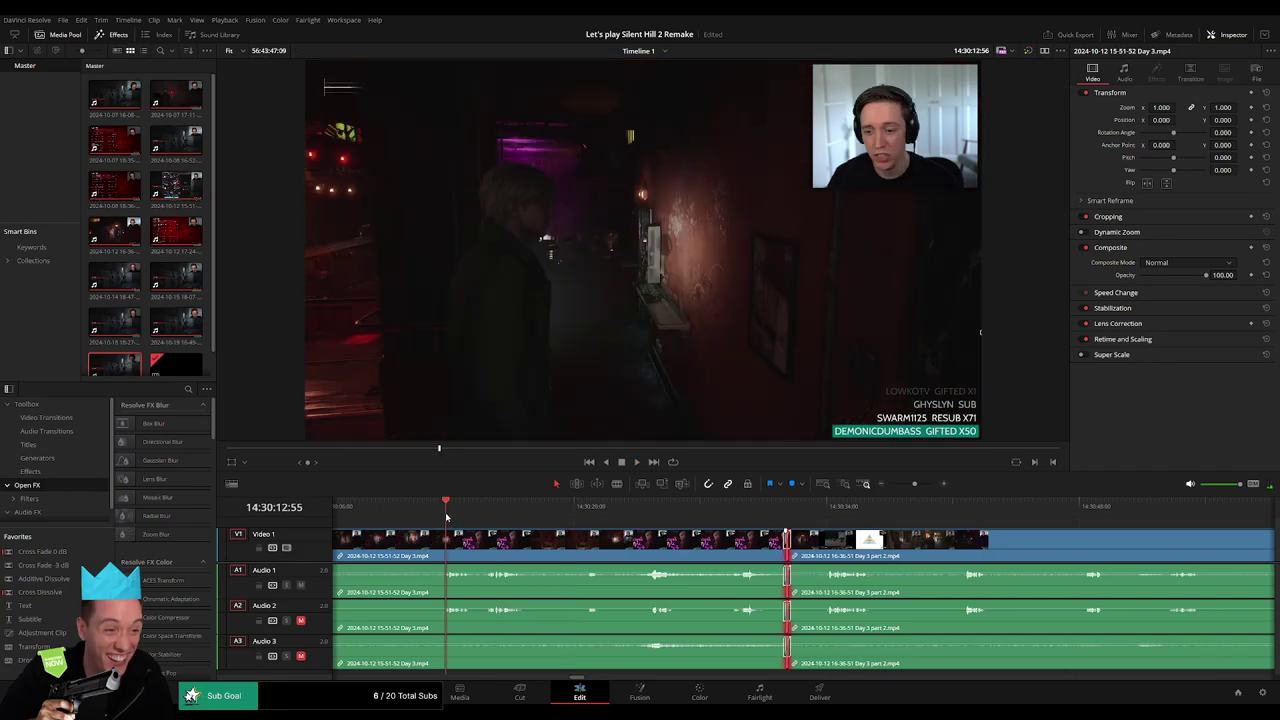
left_click(480, 515)
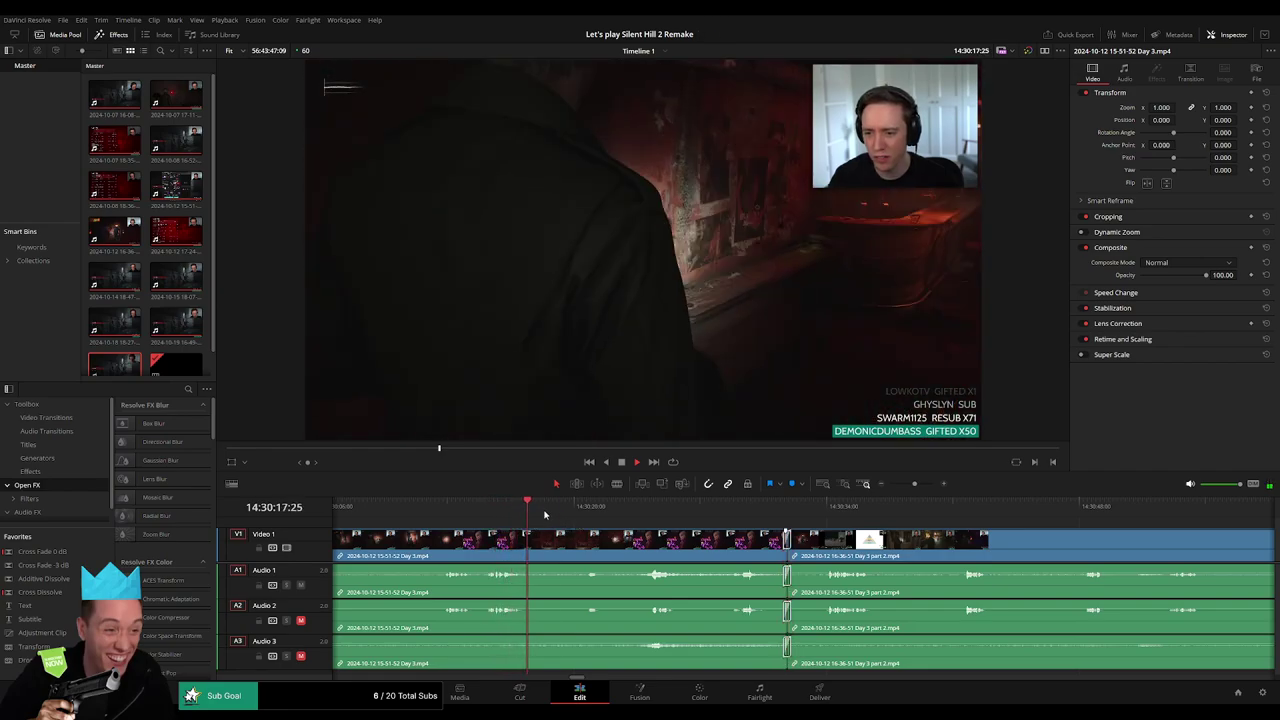
left_click(570, 515)
left_click(790, 510)
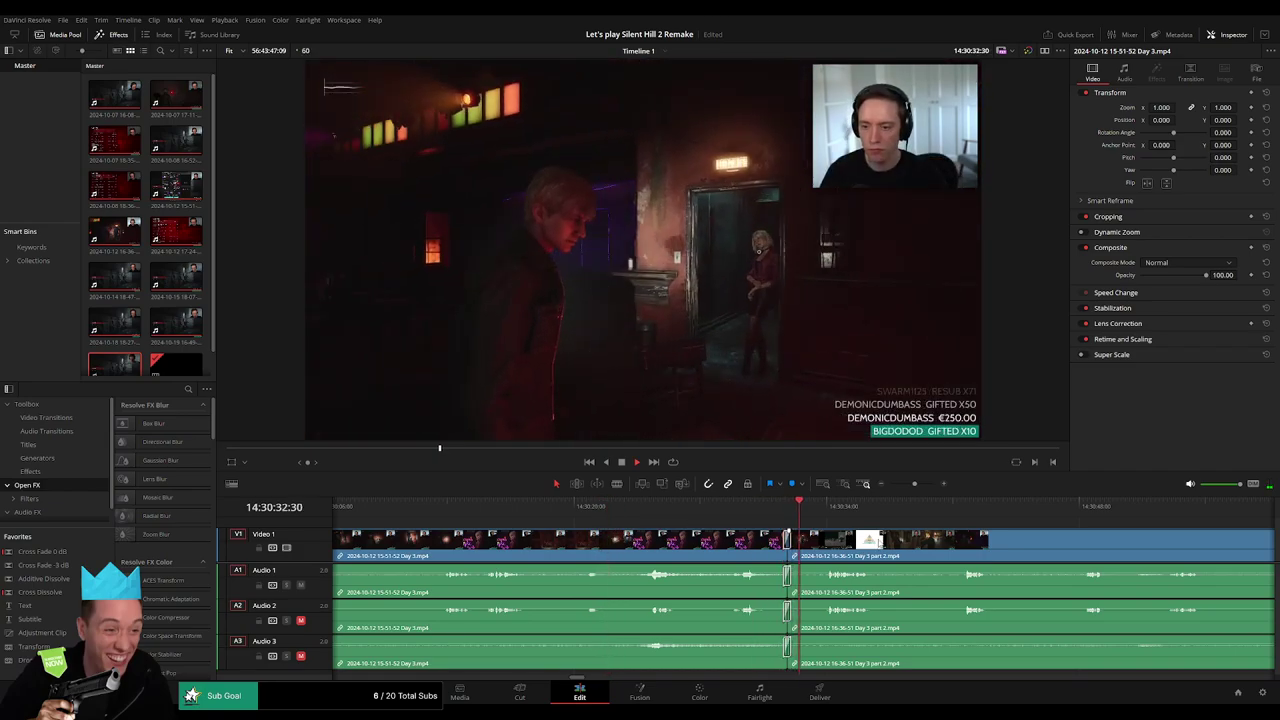
scroll(621, 513, "right", 5)
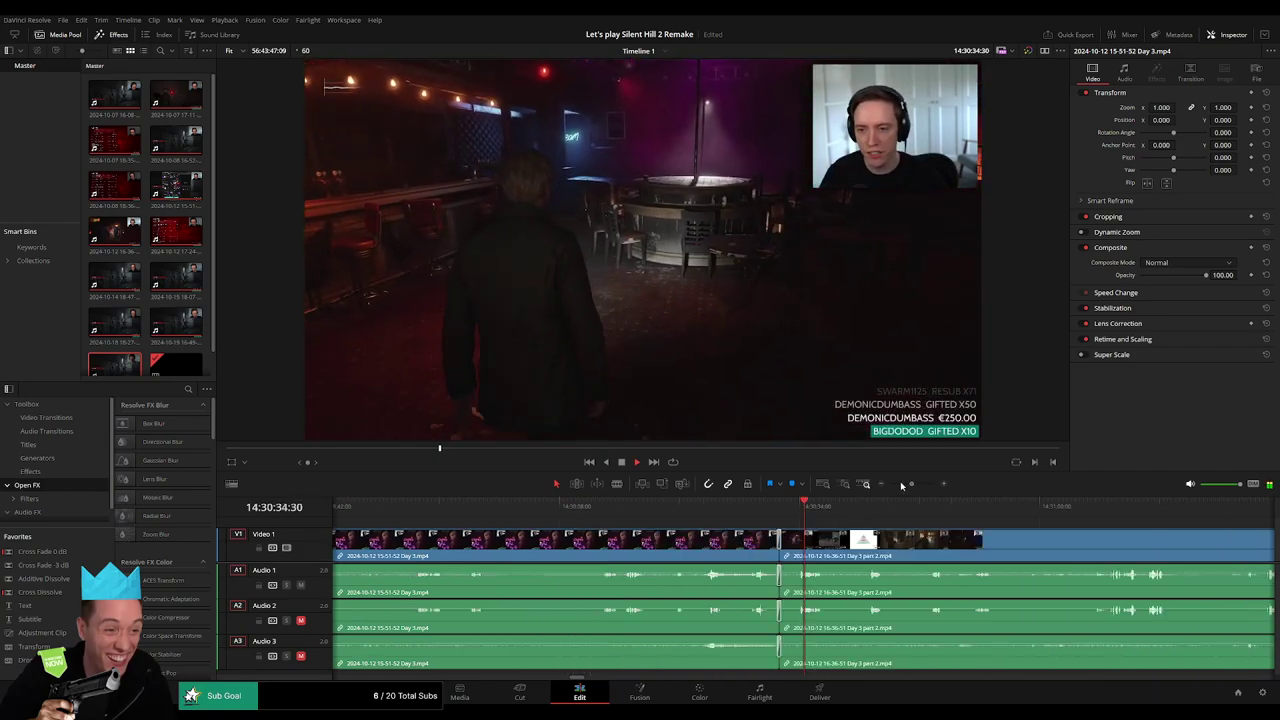
scroll(866, 511, "down", 3)
scroll(866, 511, "down", 3)
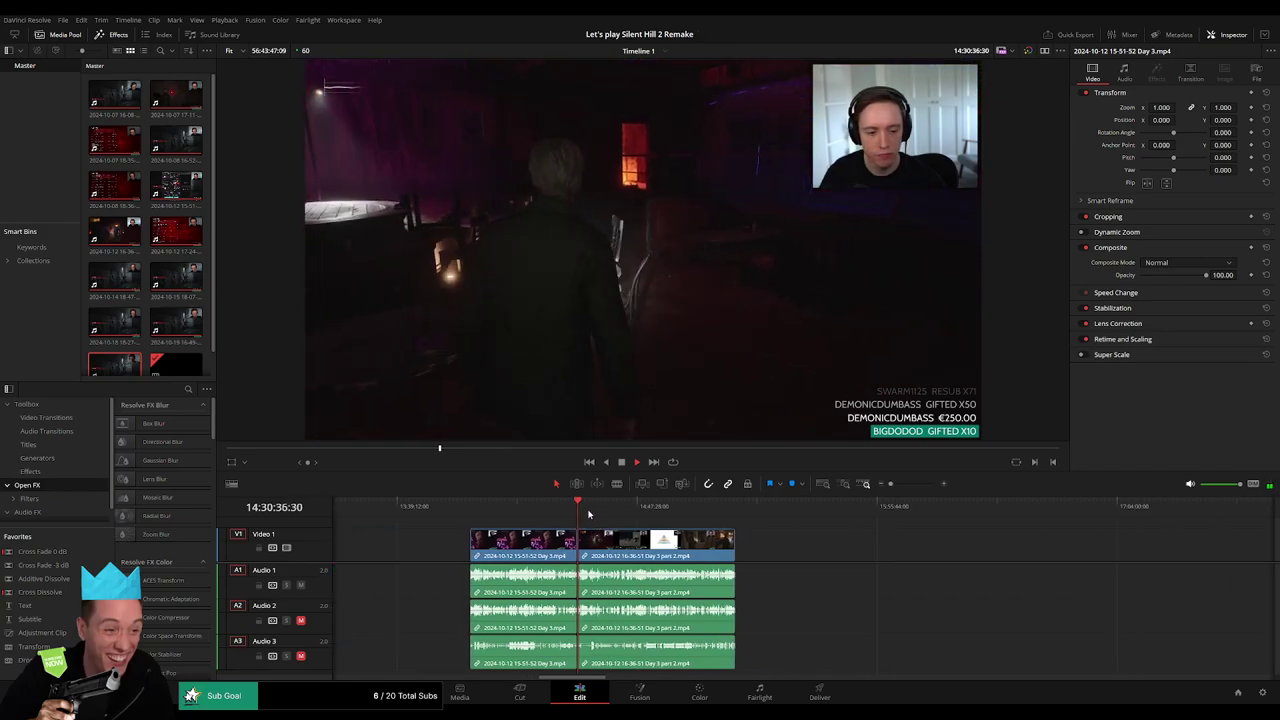
Scrub and play through the Day 3 part 2 footage into the restroom scene.
left_click_drag(600, 525, 670, 527)
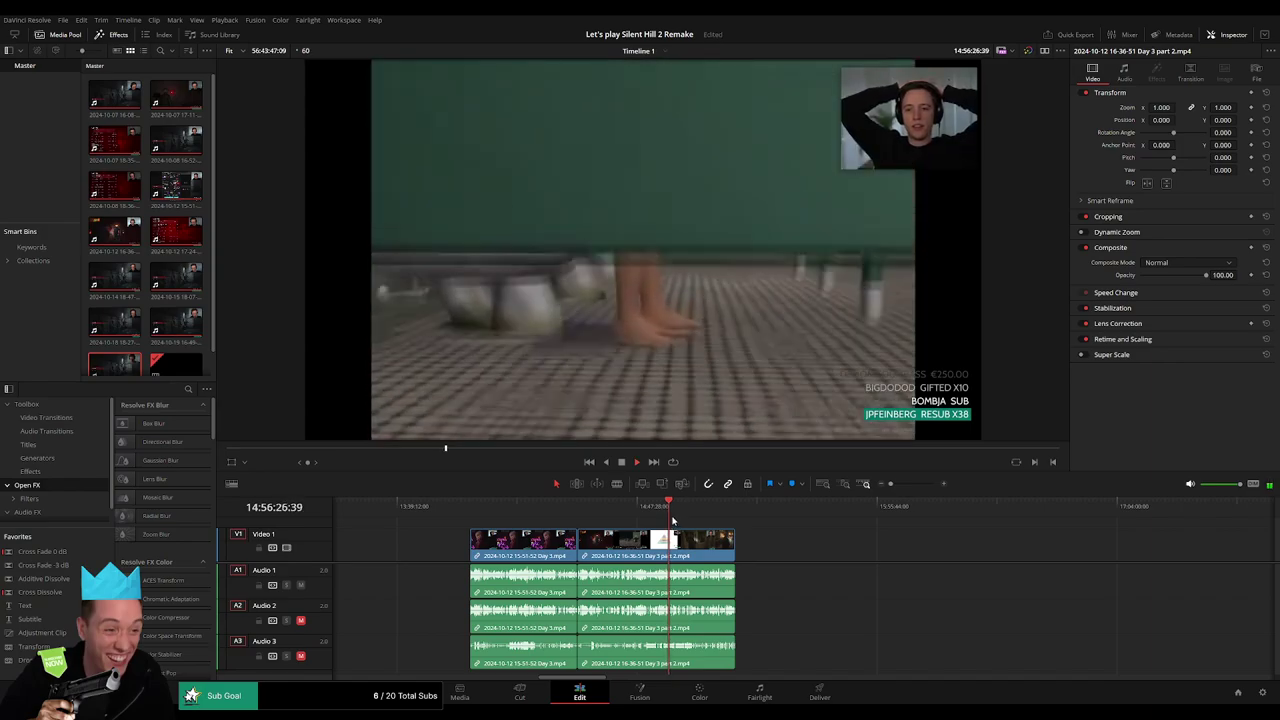
scroll(771, 549, "up", 5)
scroll(771, 549, "up", 3)
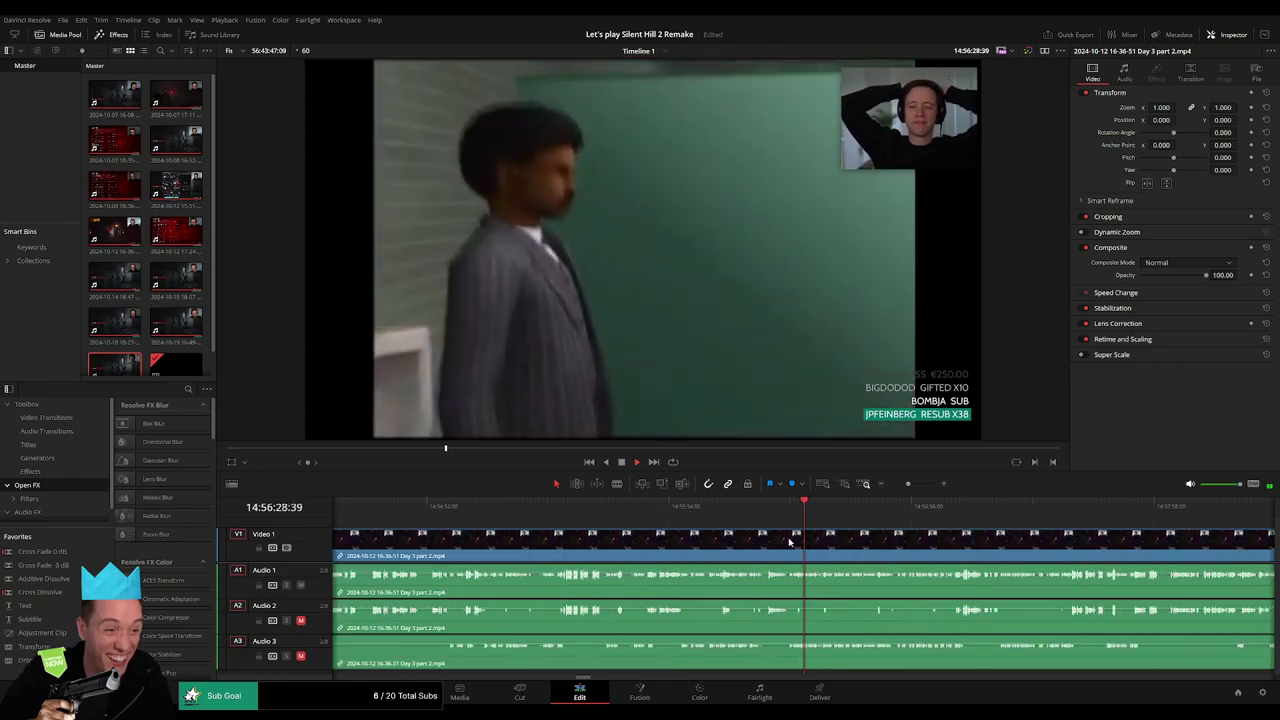
key("space")
left_click(918, 507)
key("space")
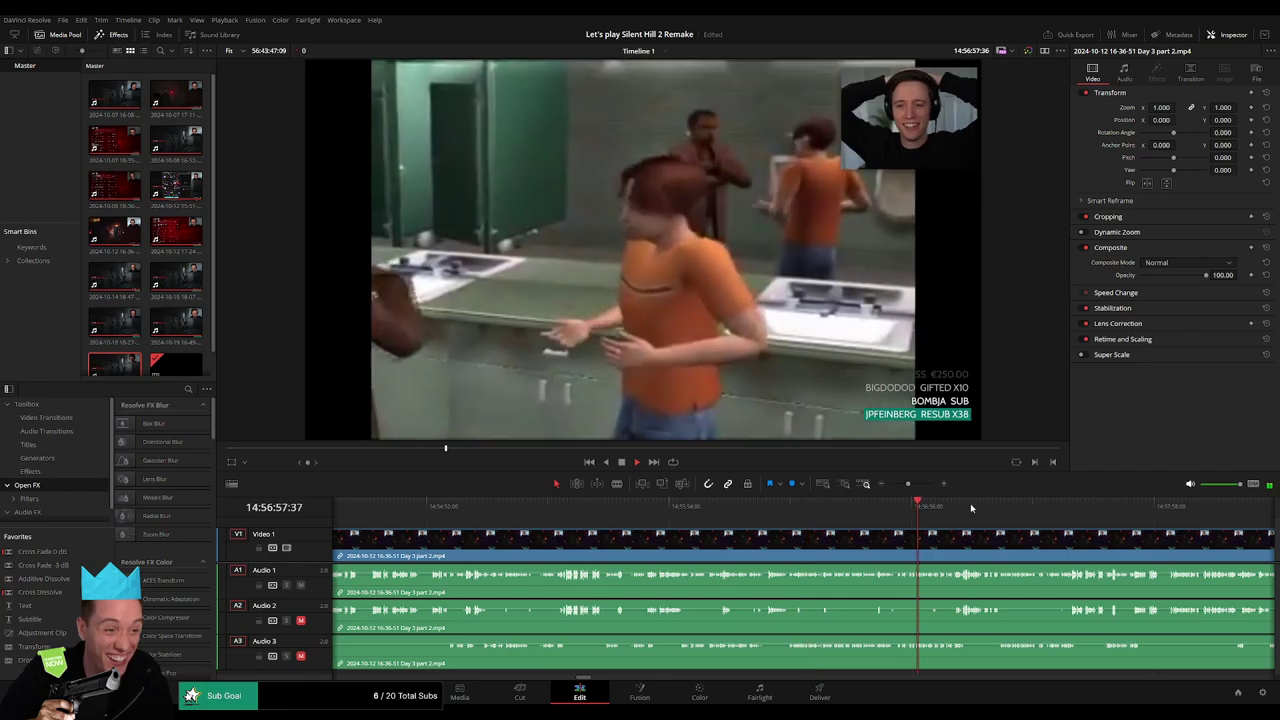
left_click_drag(918, 507, 1059, 510)
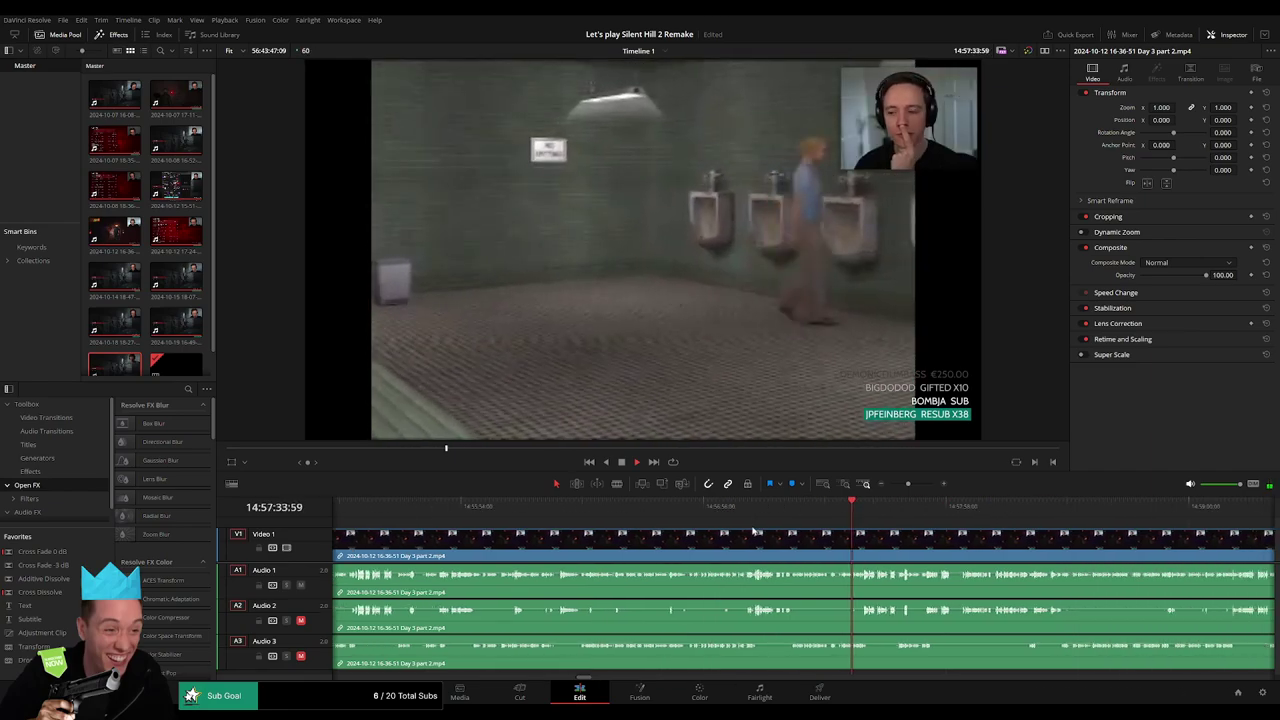
scroll(781, 512, "up", 3)
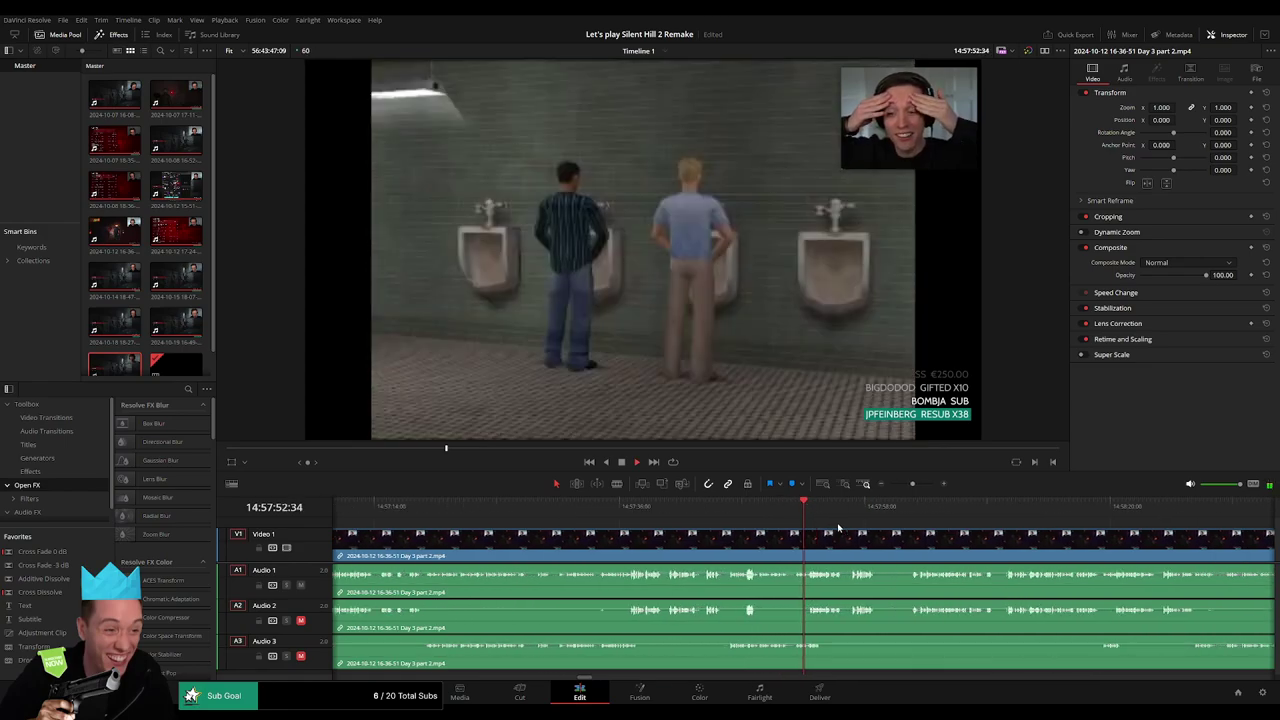
mouse_move(817, 512)
left_mouse_down()
mouse_move(954, 515)
mouse_move(872, 514)
left_mouse_up()
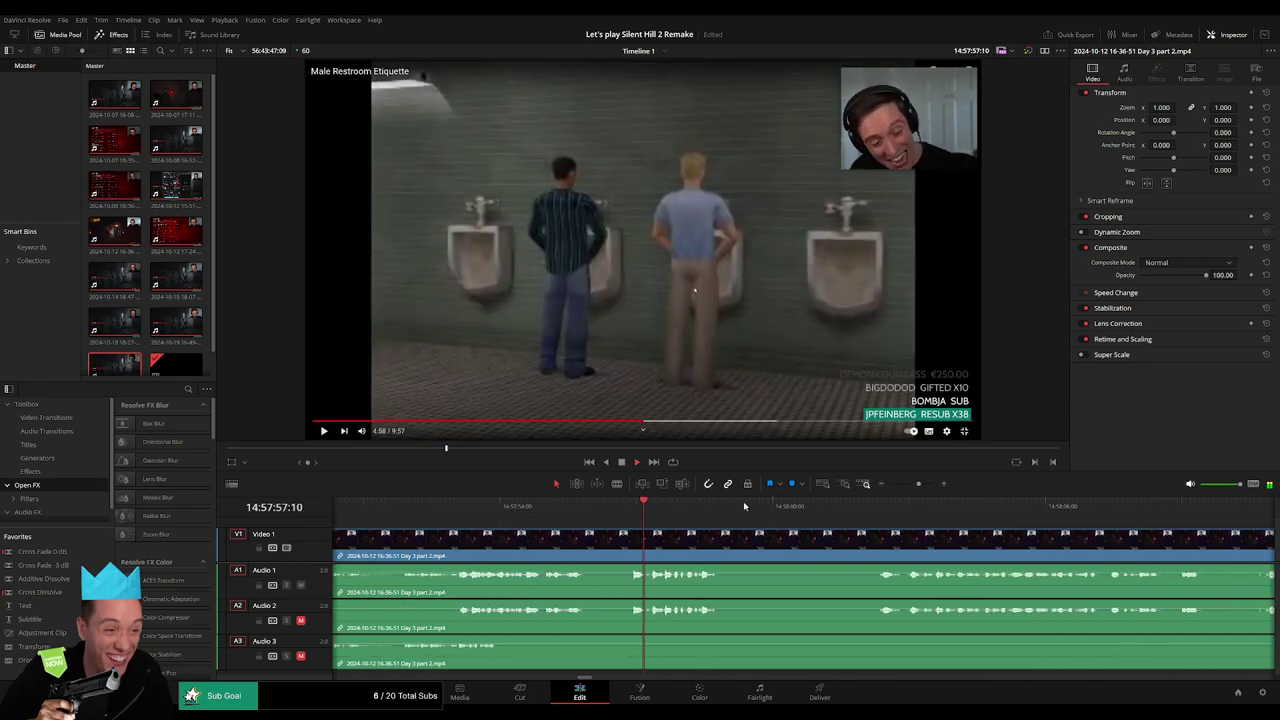
key("space")
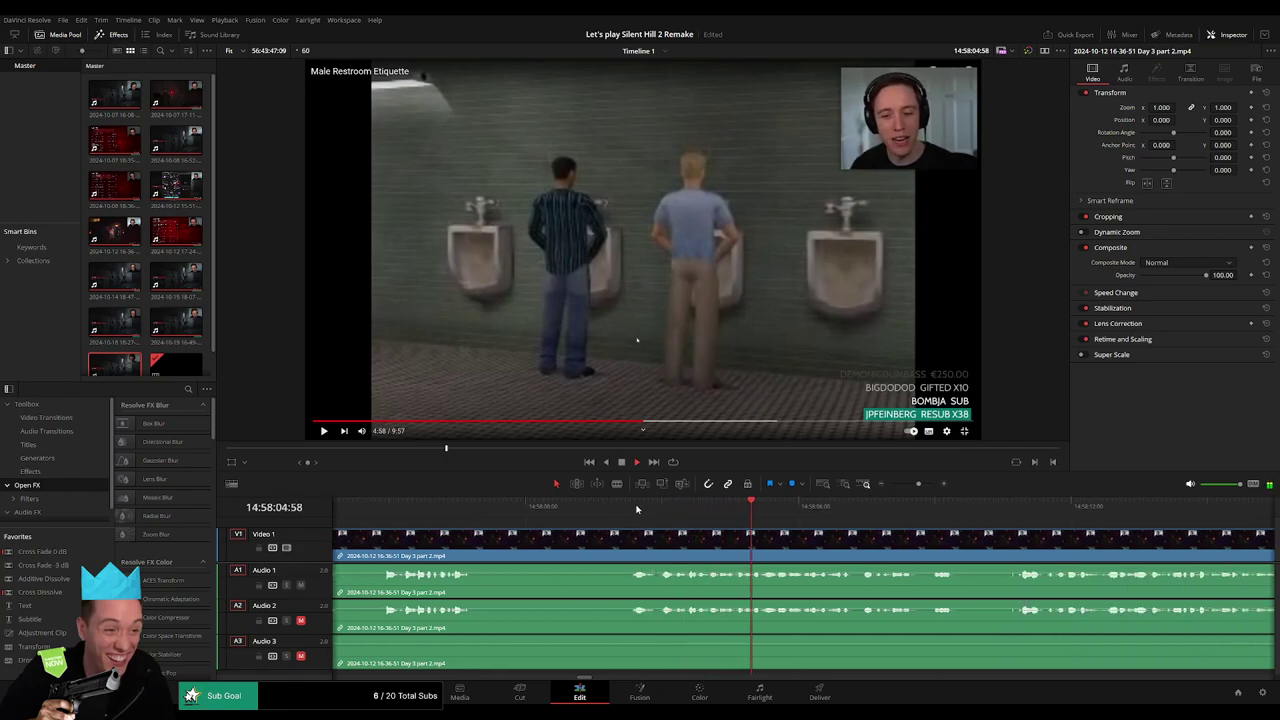
Blade the Day 3 part 2 clip on all tracks at 14:58:01:00.
left_click(630, 510)
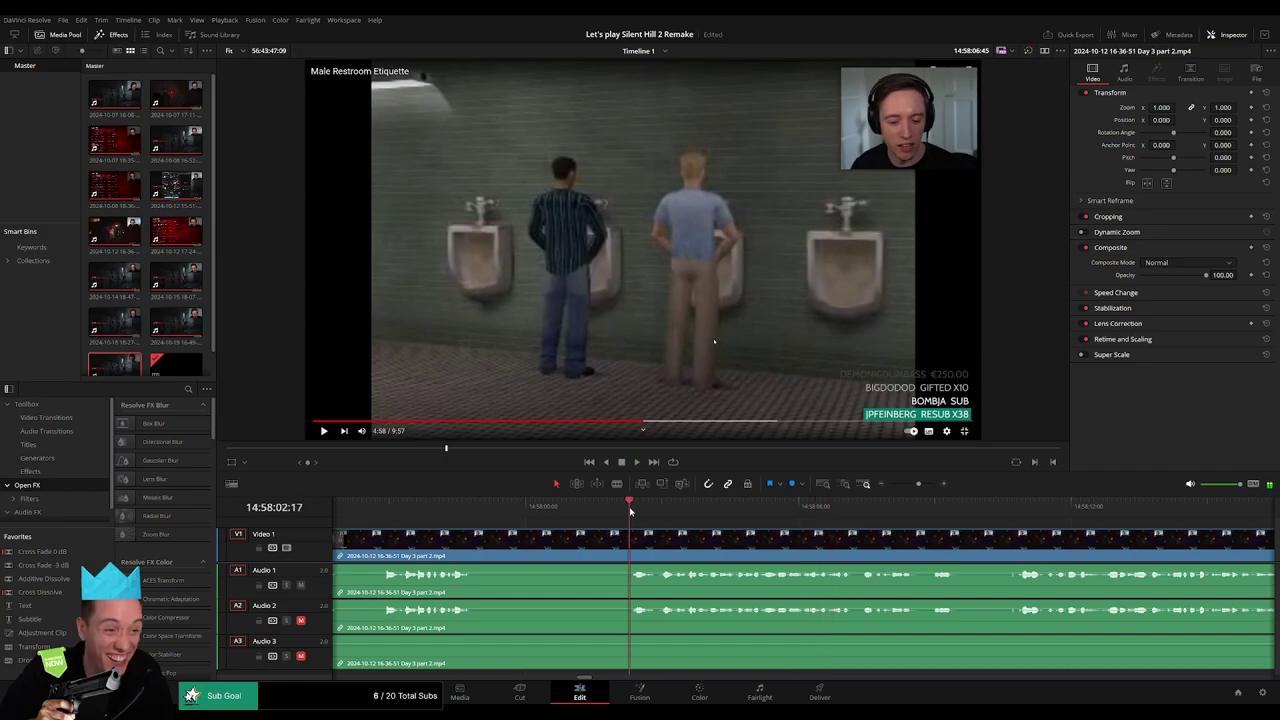
left_click_drag(630, 510, 573, 525)
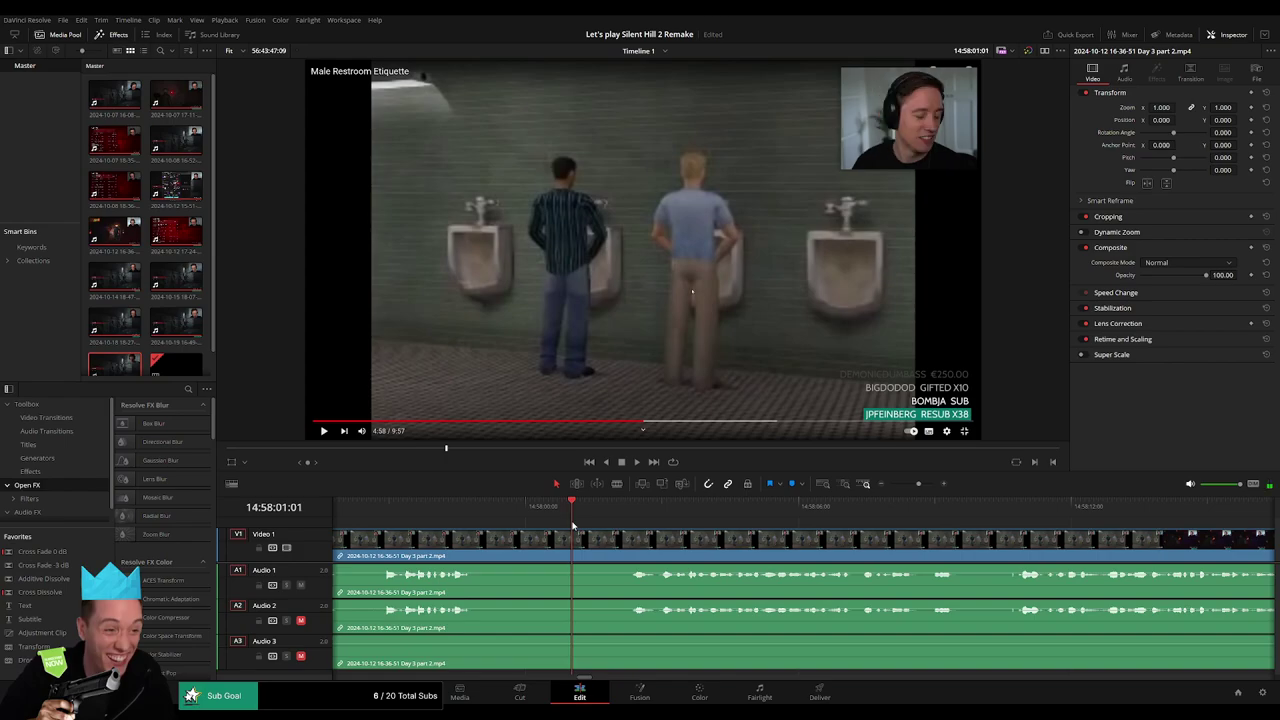
left_click(575, 537)
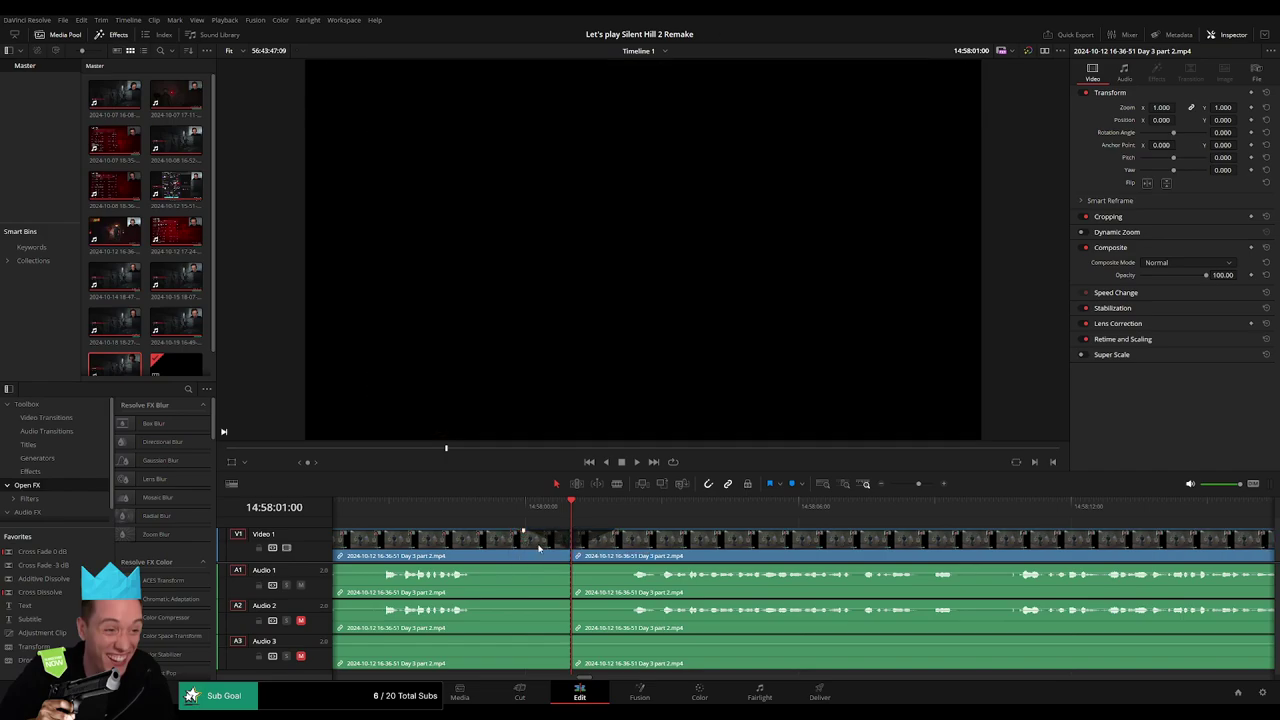
Add audio fades on Audio 1 and Audio 3 at the 14:58:01:00 cut.
mouse_move(566, 567)
left_mouse_down()
mouse_move(526, 568)
mouse_move(609, 567)
left_mouse_up()
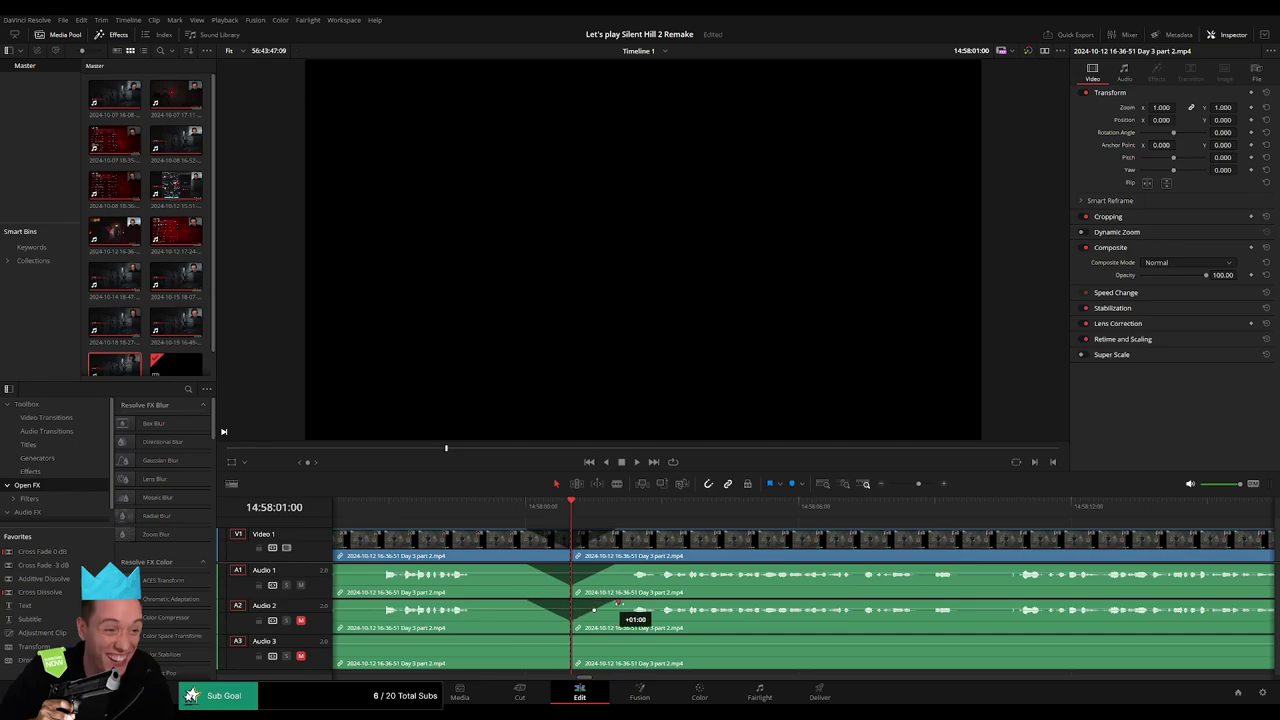
left_click_drag(571, 639, 529, 639)
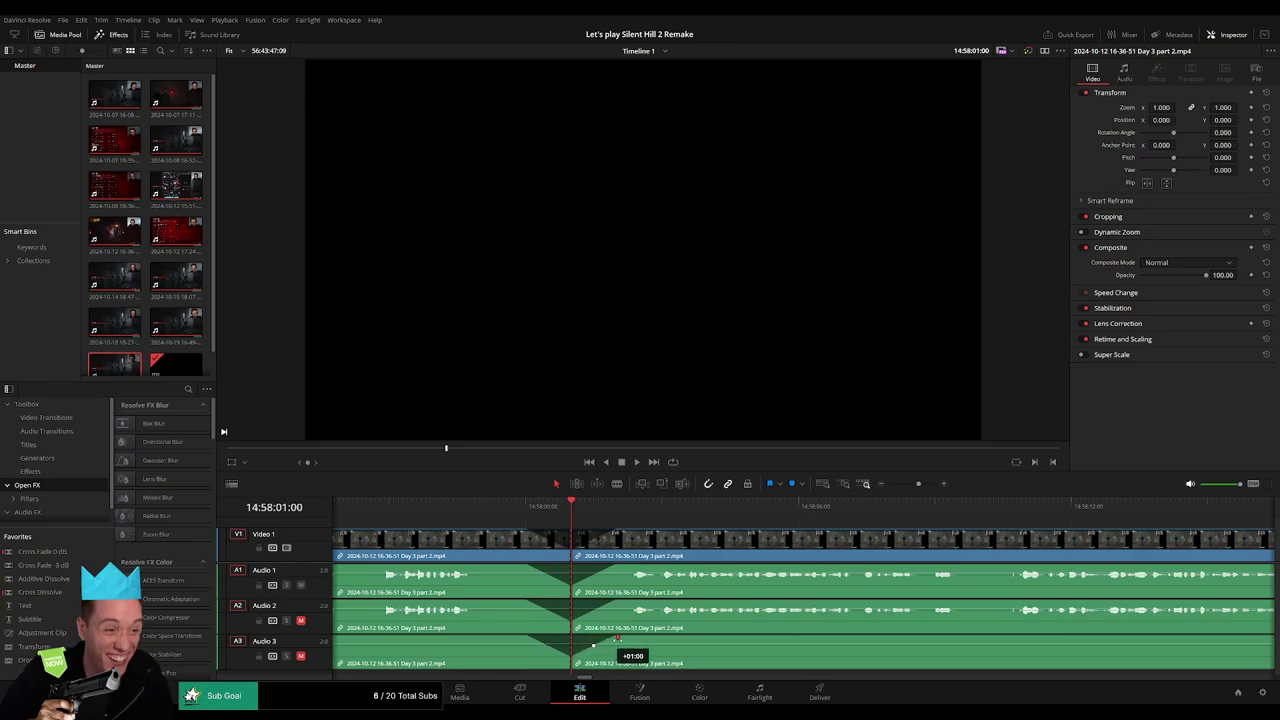
left_click_drag(921, 485, 890, 485)
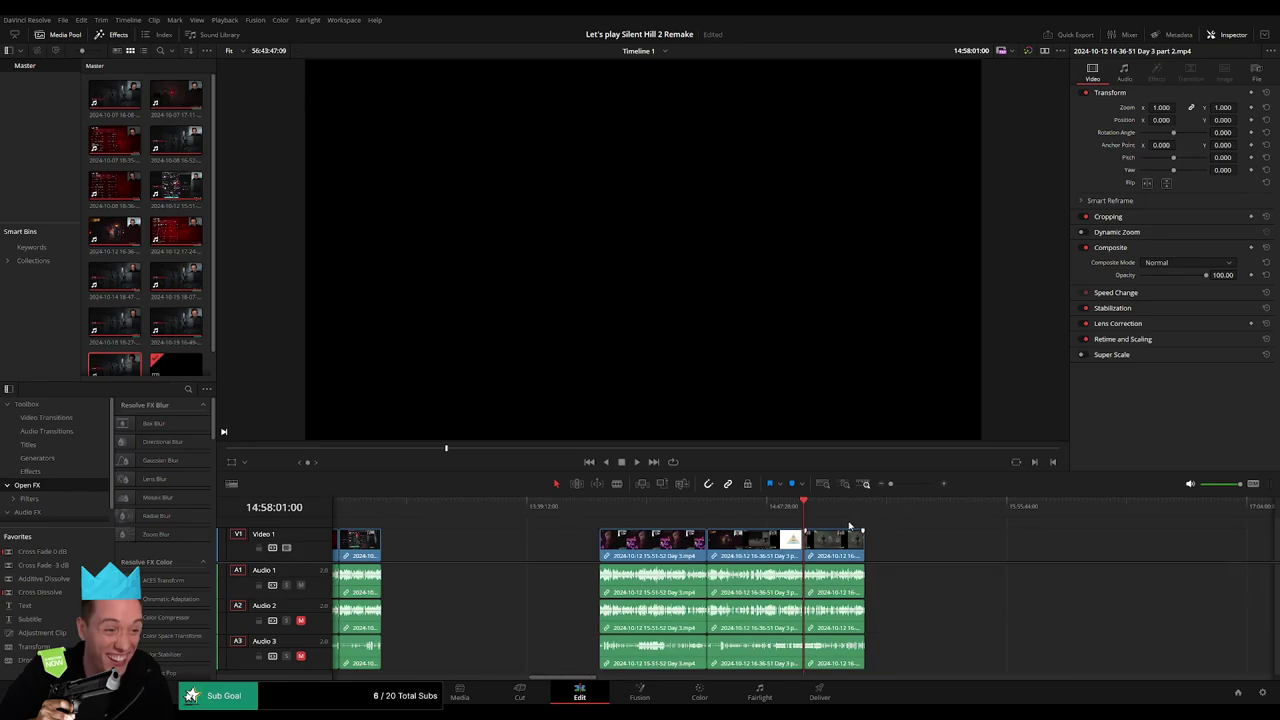
Slide Day 3 part 3 left against the later Day 3 part 2 piece starting near 16:00:00:00.
scroll(620, 523, "right", 4)
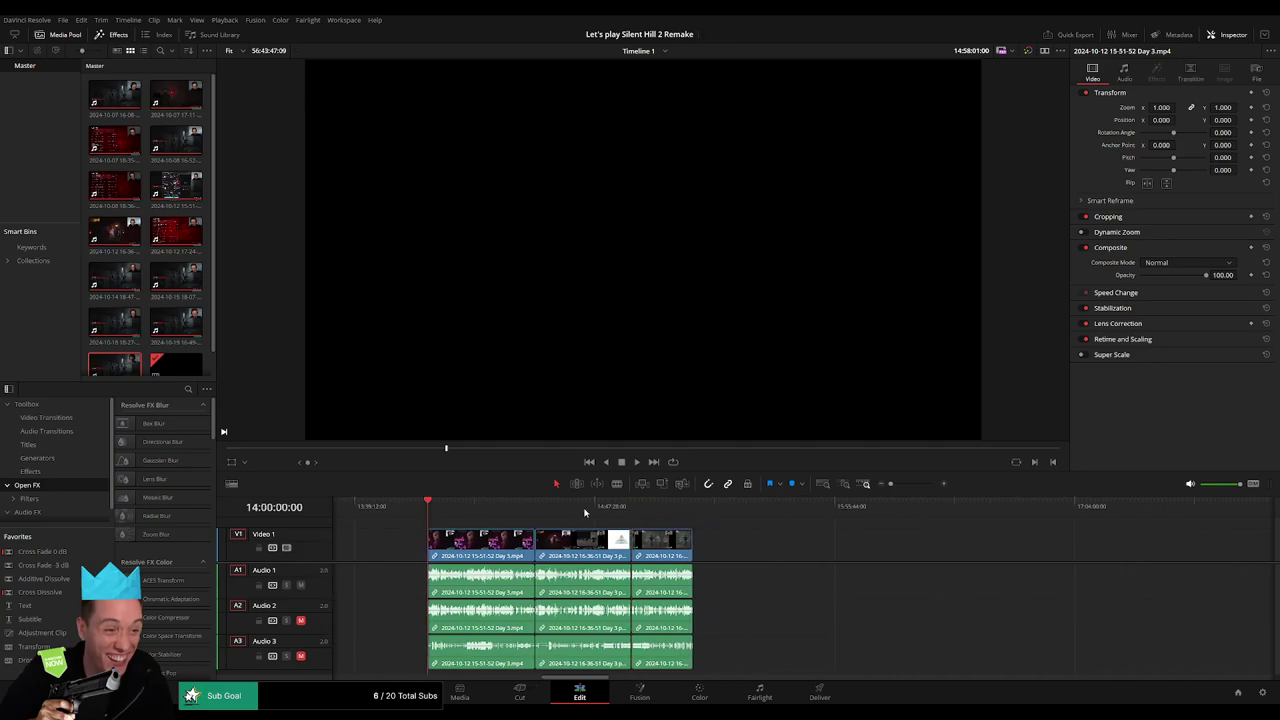
scroll(486, 531, "right", 6)
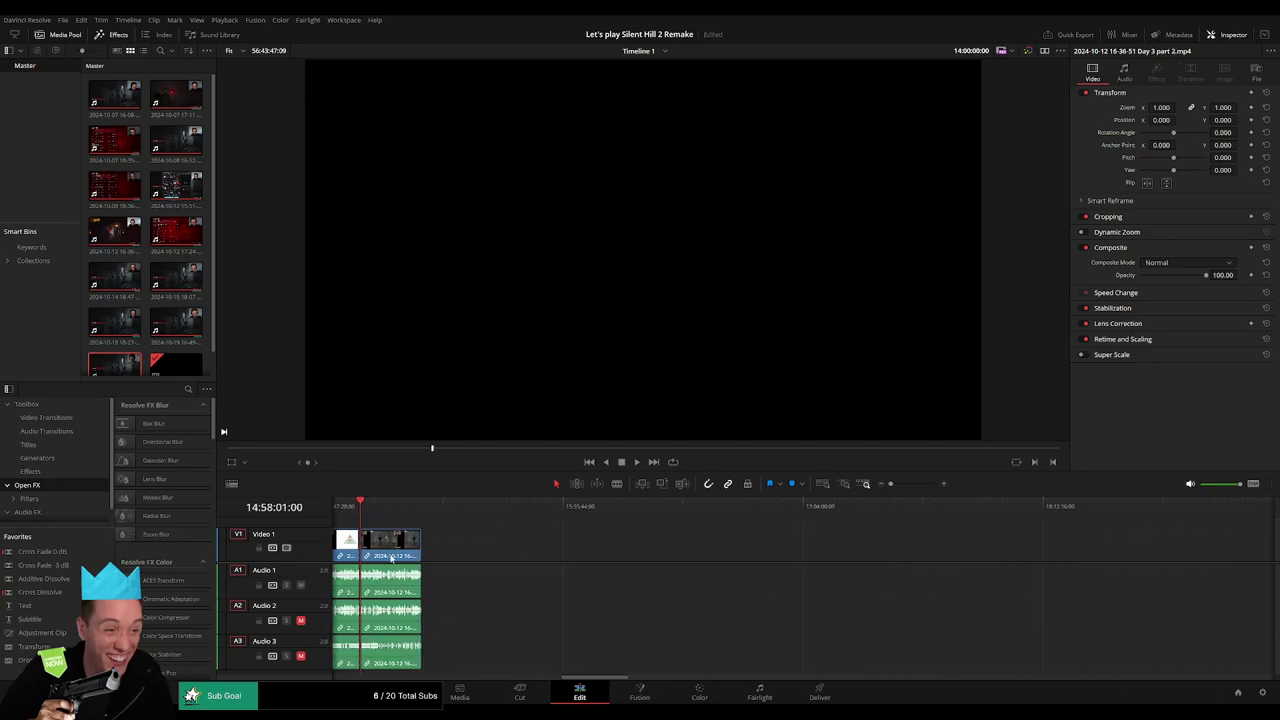
left_click_drag(395, 545, 716, 545)
left_click(514, 553)
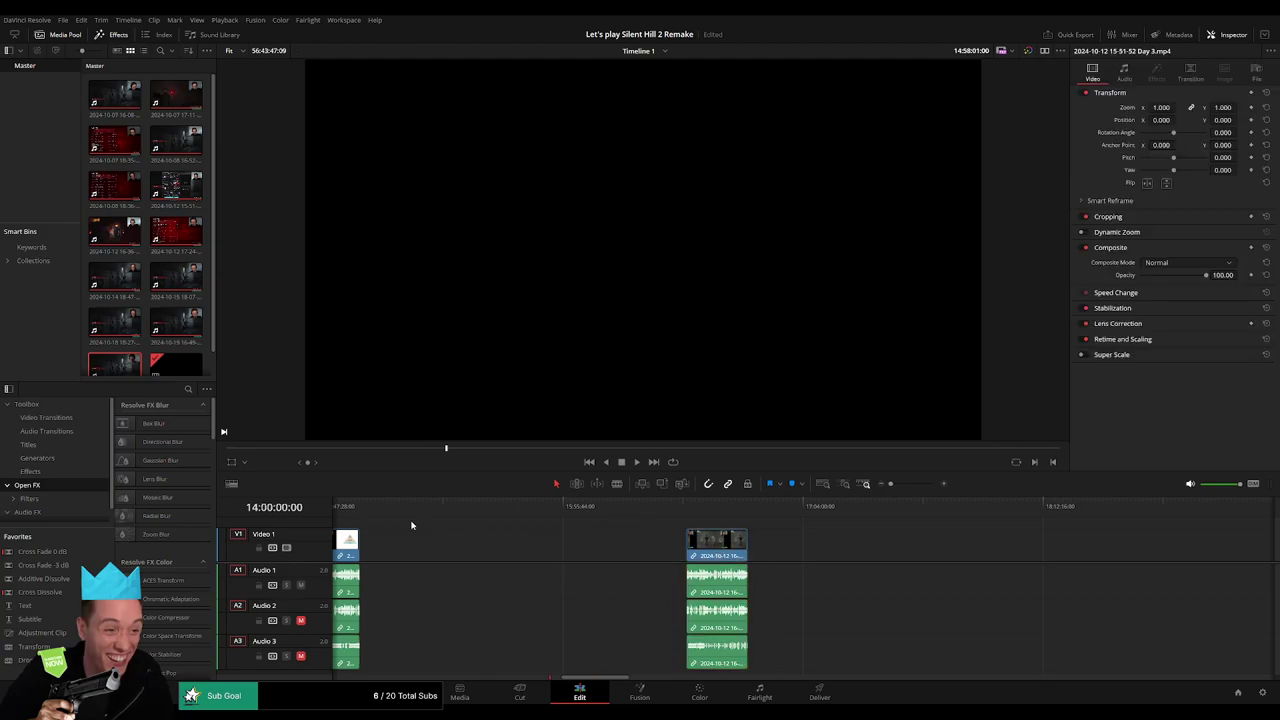
left_click(437, 506)
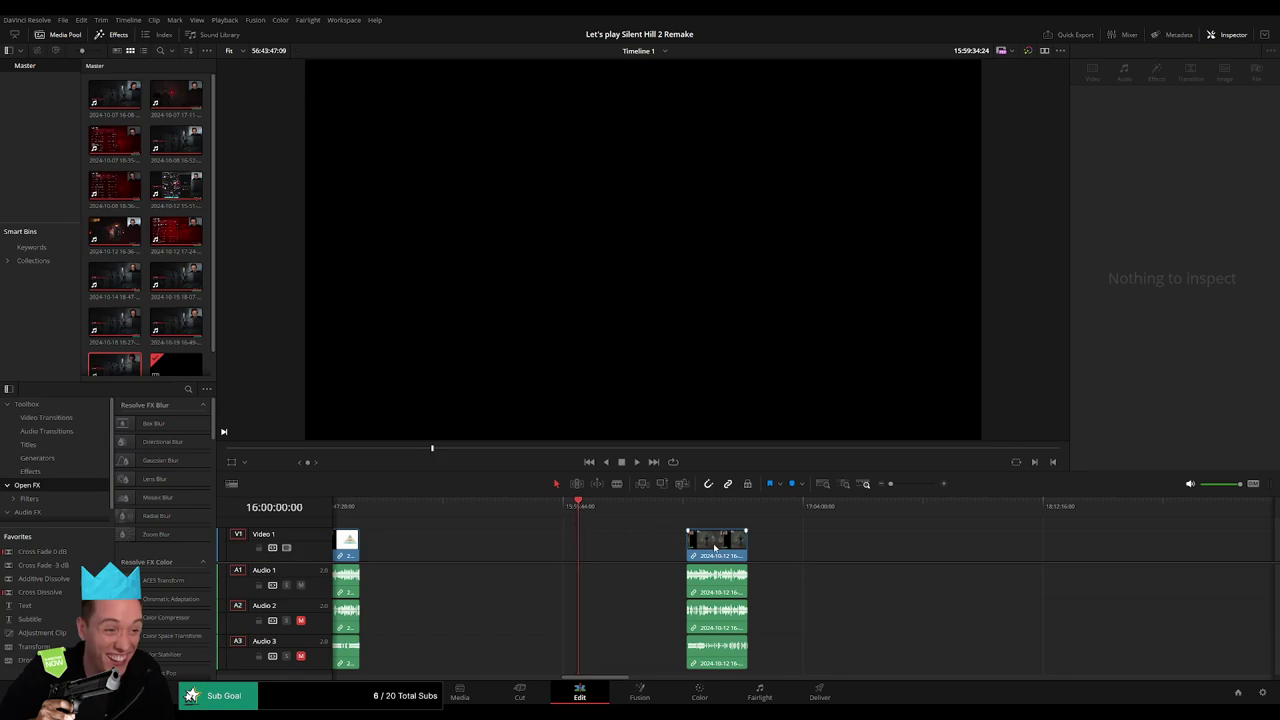
left_click_drag(716, 545, 640, 551)
scroll(760, 540, "right", 10)
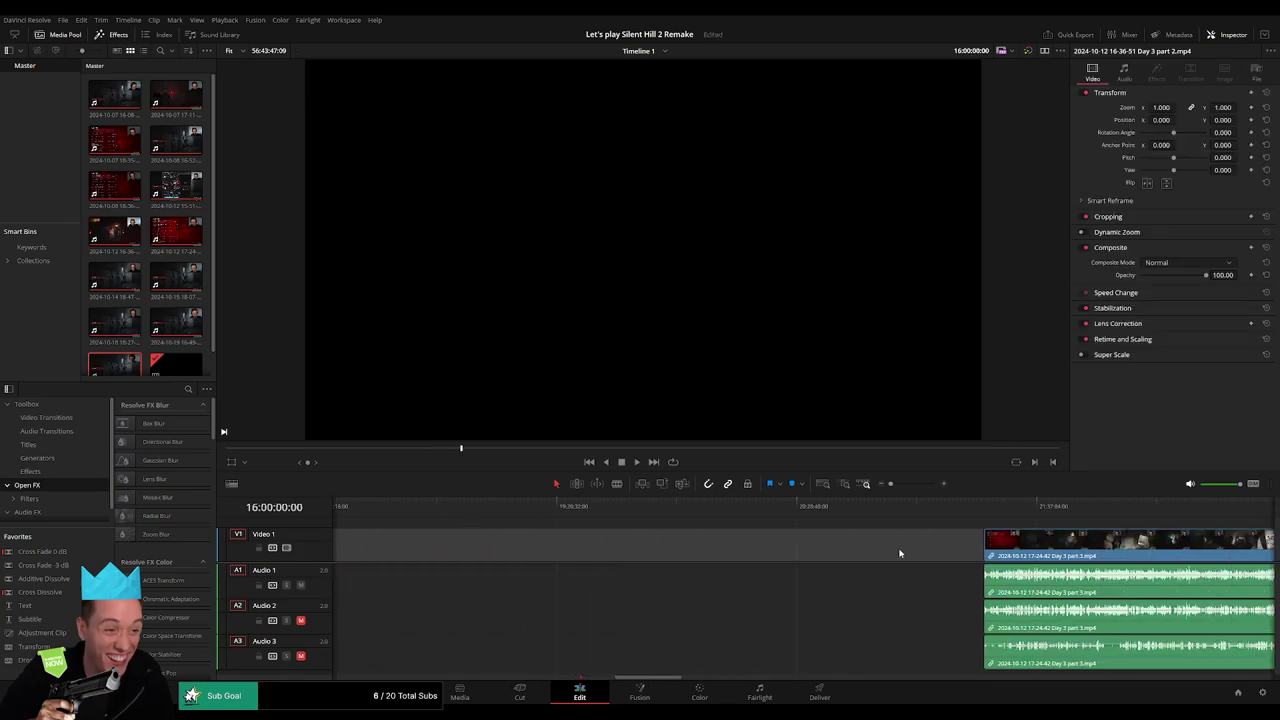
left_click_drag(1051, 553, 517, 553)
scroll(1132, 548, "left", 8)
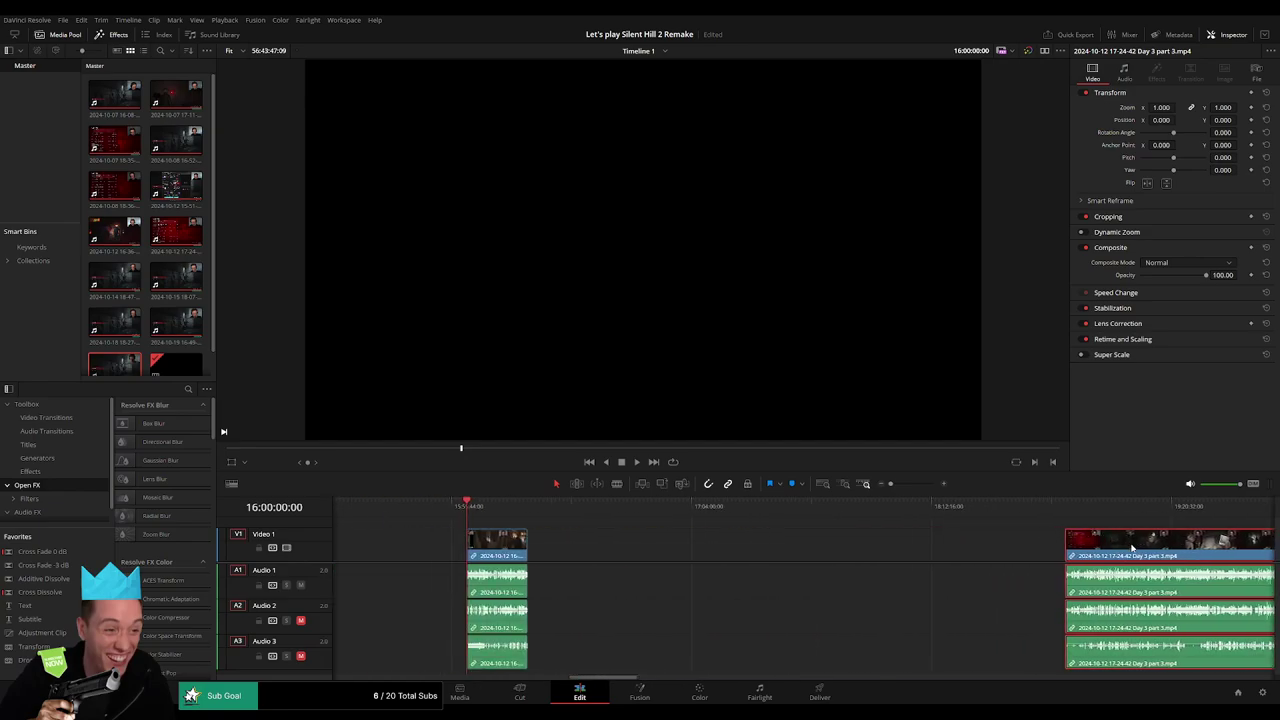
mouse_move(1132, 548)
left_mouse_down()
mouse_move(522, 528)
mouse_move(514, 517)
left_mouse_up()
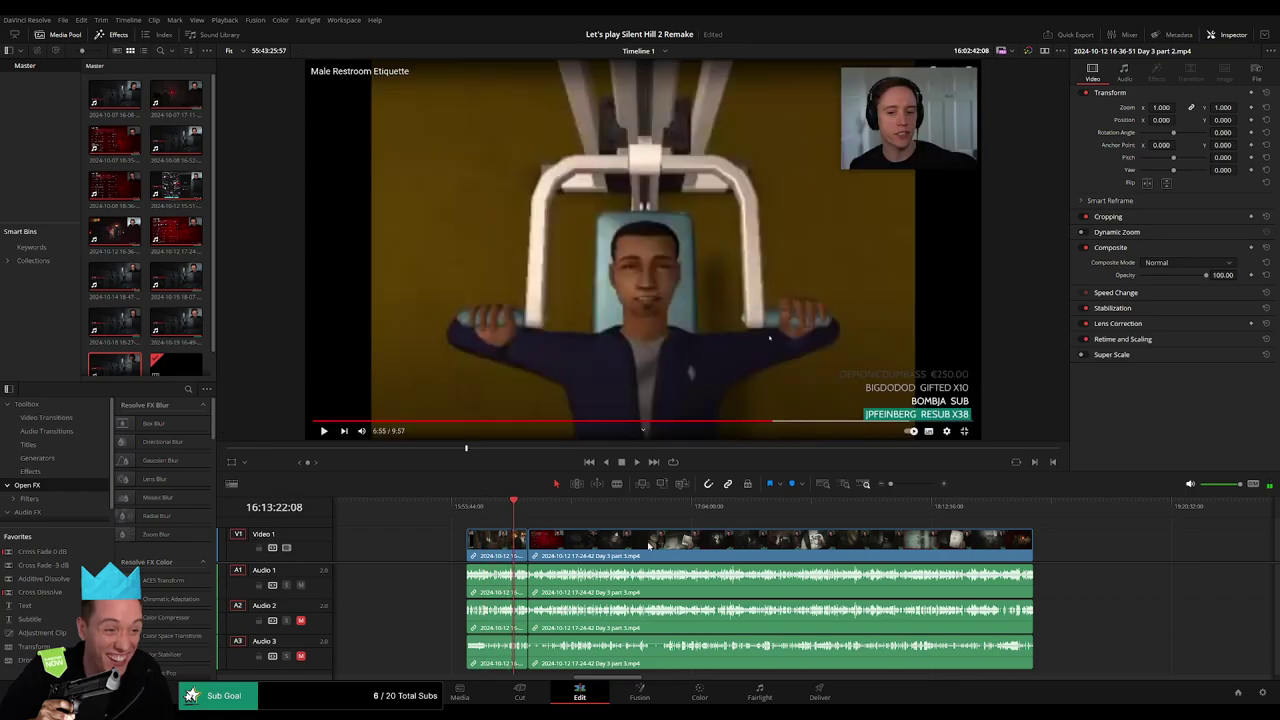
Fast-play and scrub through Day 3 part 3 to find the next cut.
key("ctrl+equal")
key("l")
key("l")
key("l")
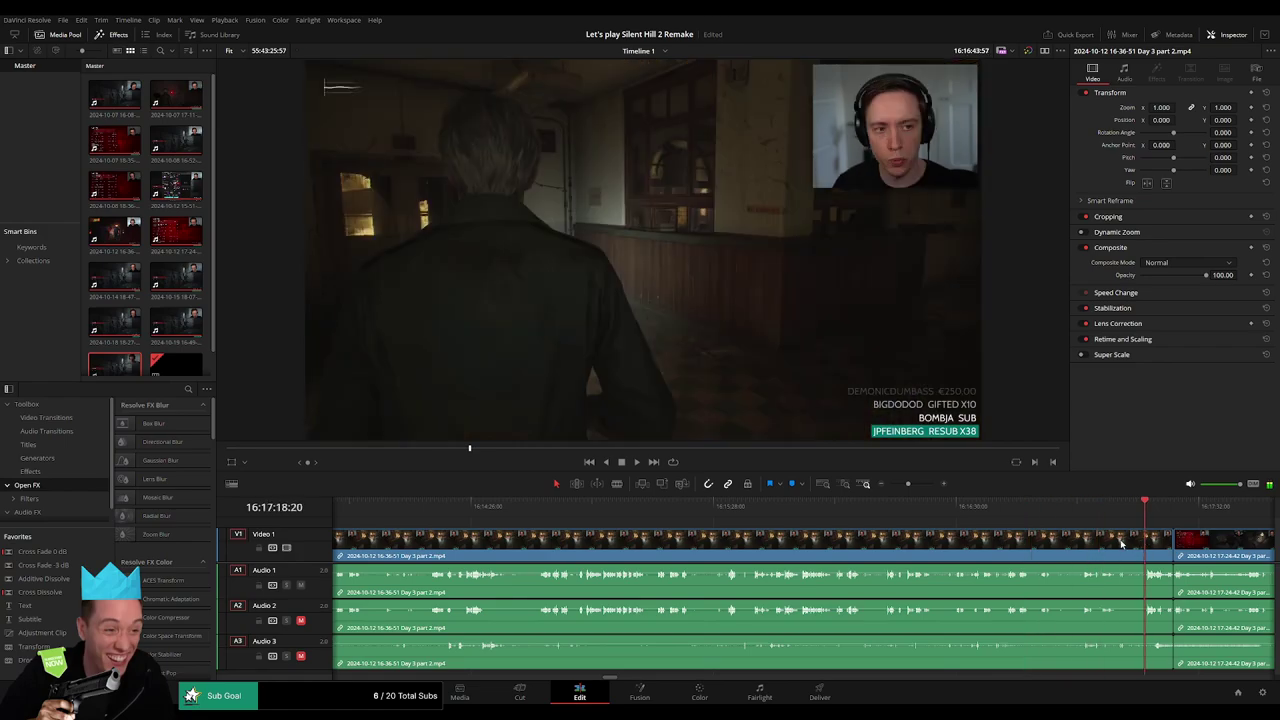
key("ctrl+equal")
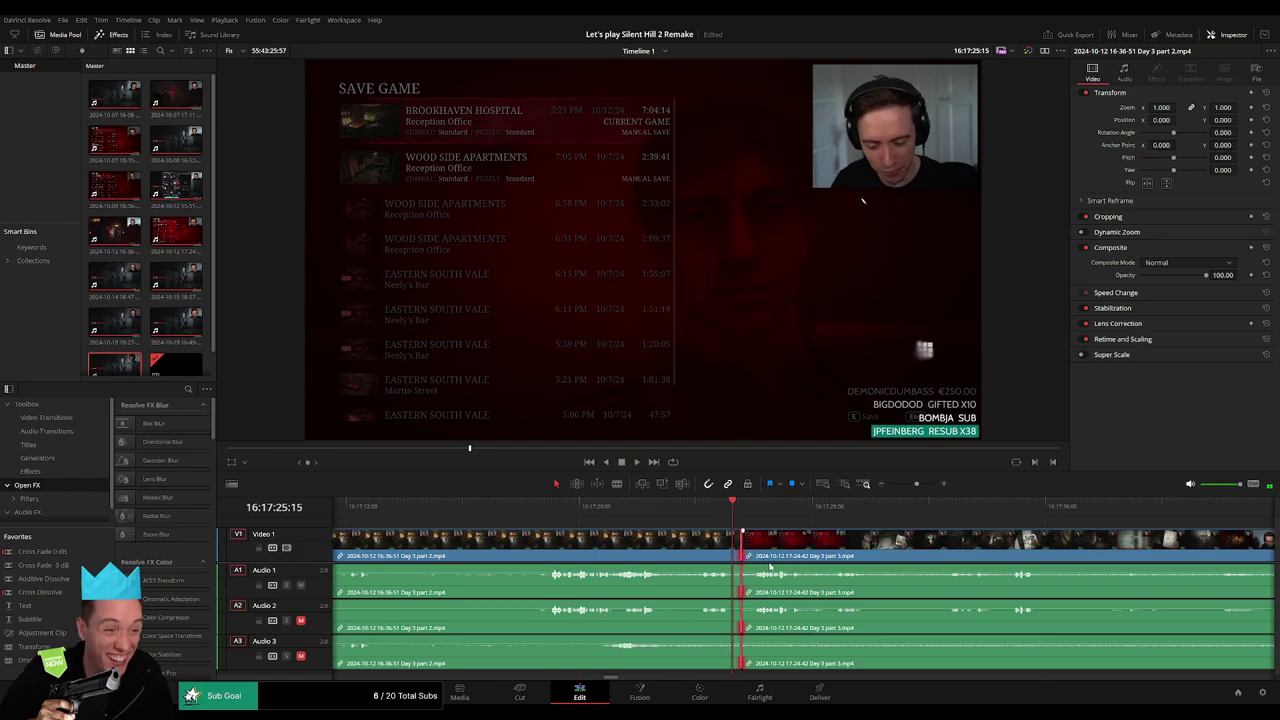
key("space")
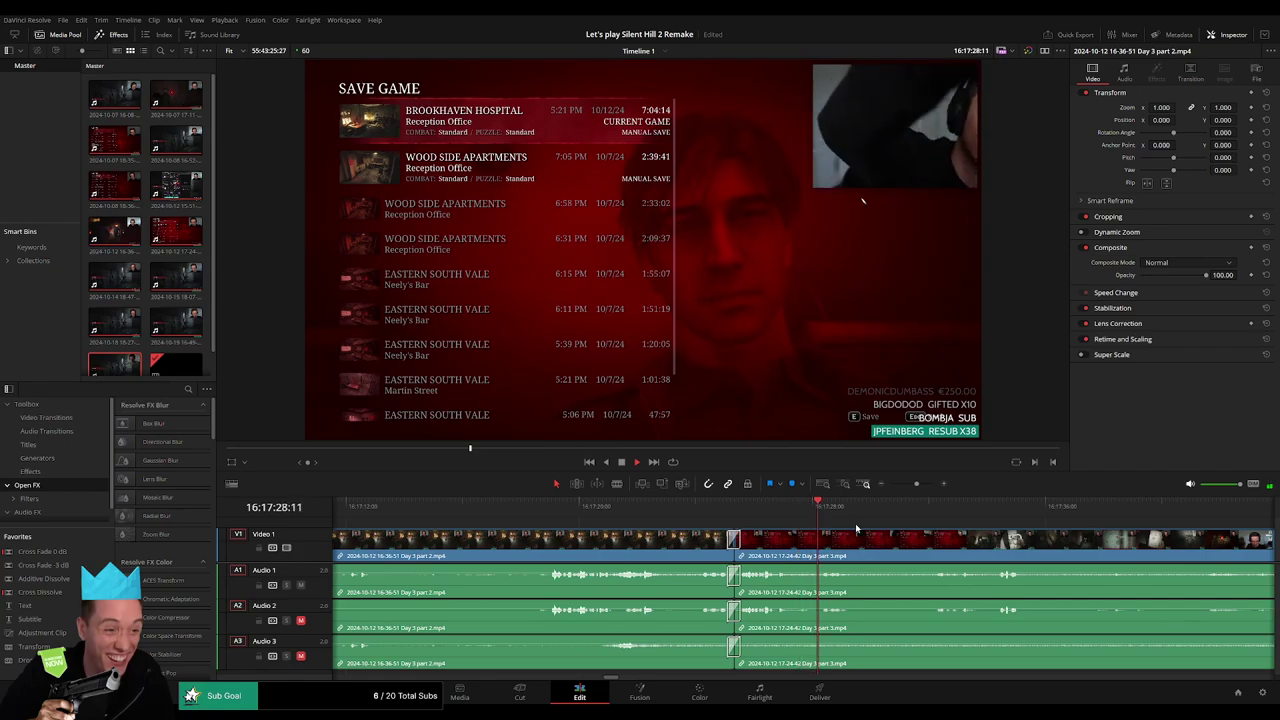
left_click_drag(914, 484, 890, 484)
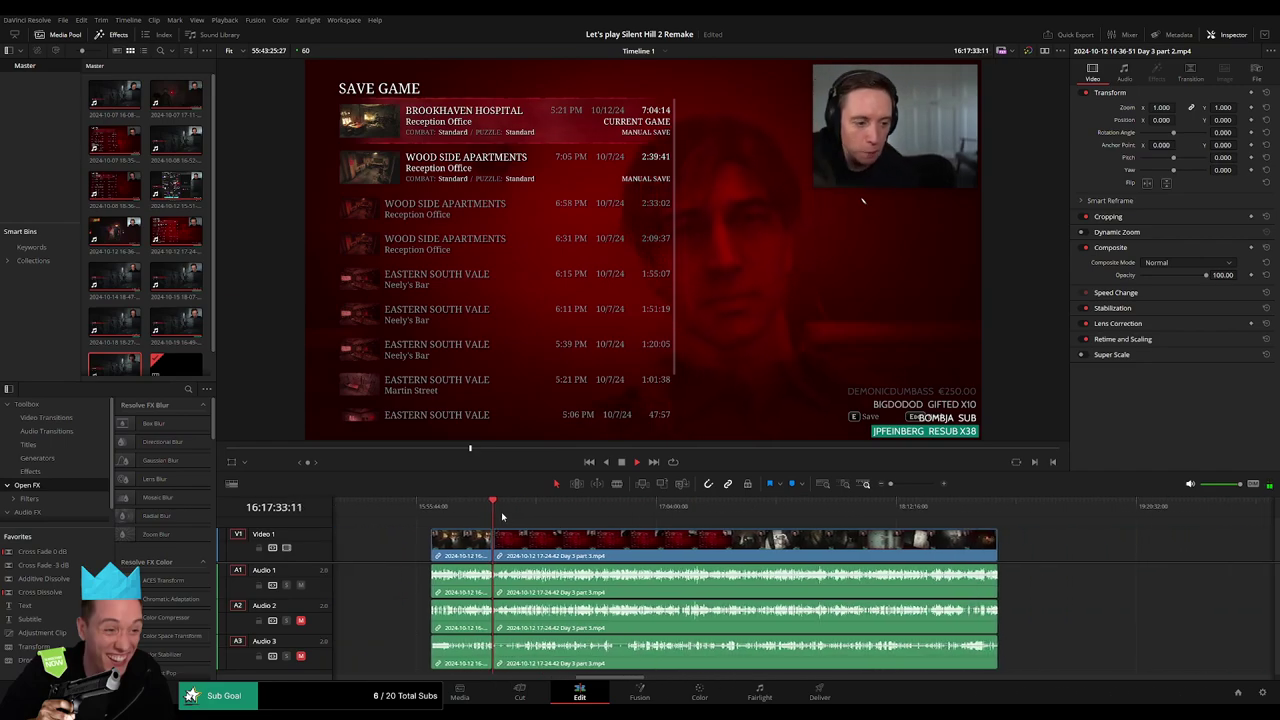
left_click_drag(543, 528, 636, 532)
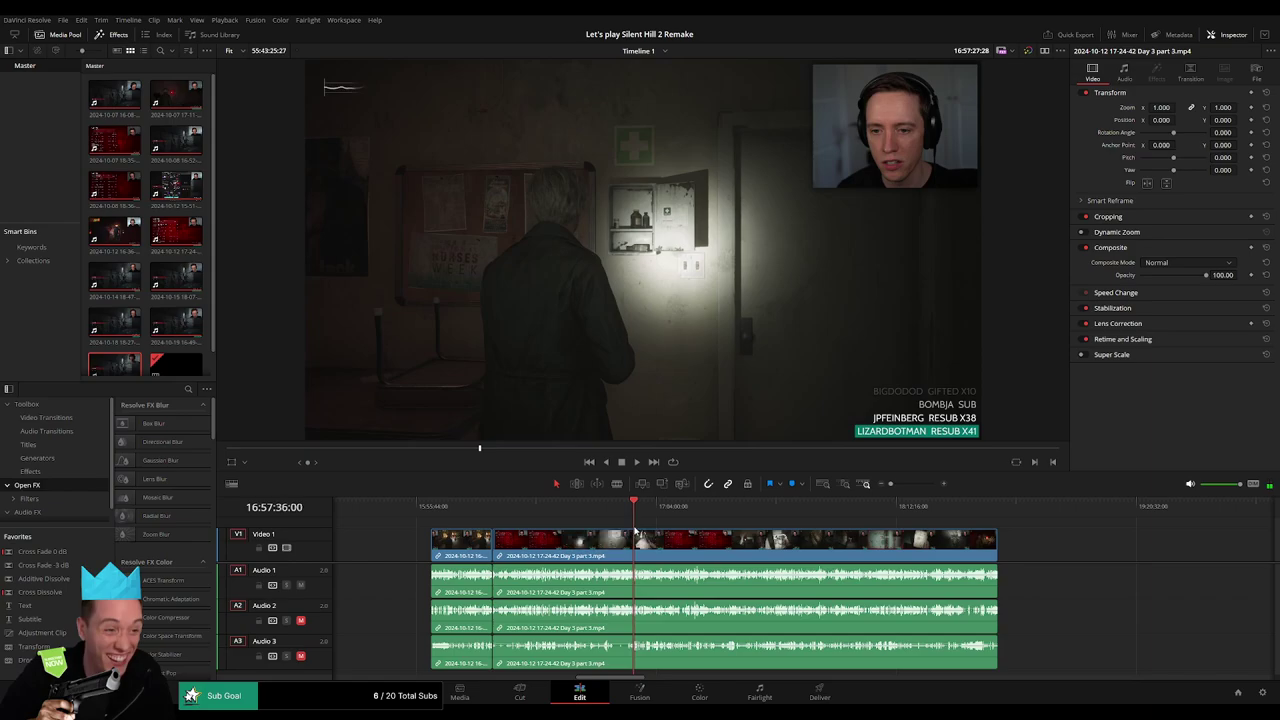
scroll(797, 562, "up", 5)
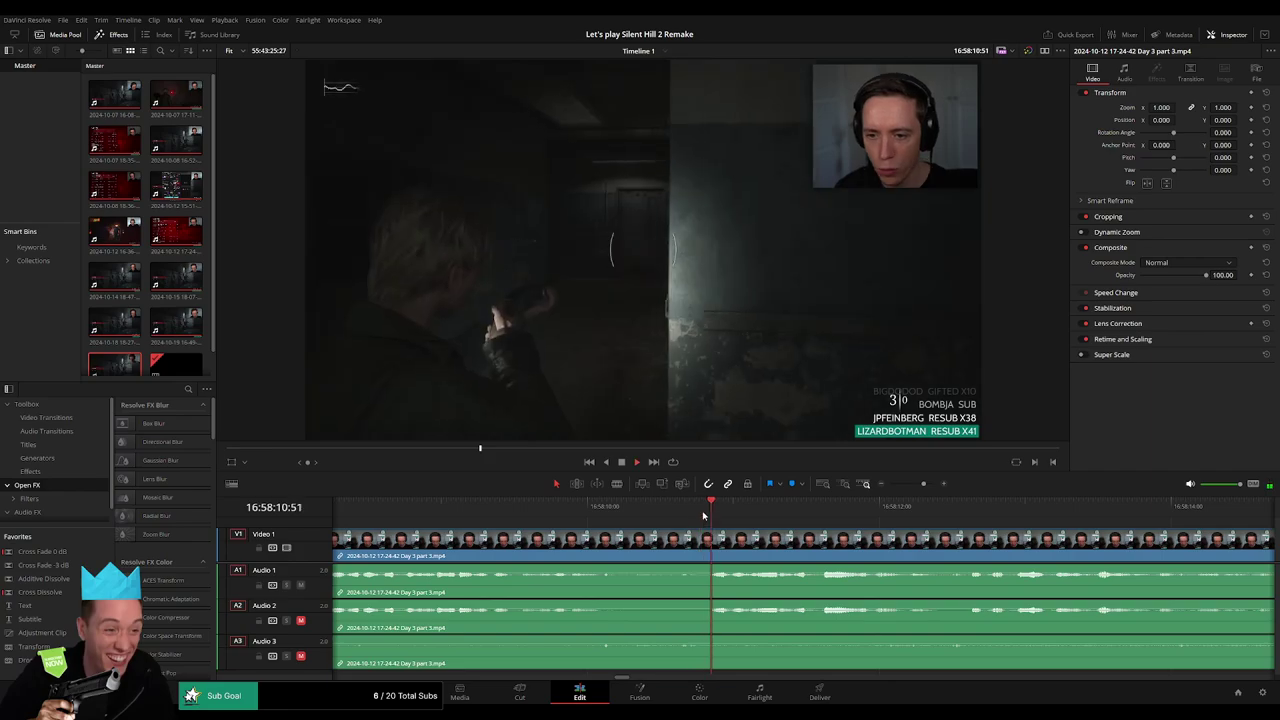
left_click(542, 506)
scroll(450, 547, "left", 5)
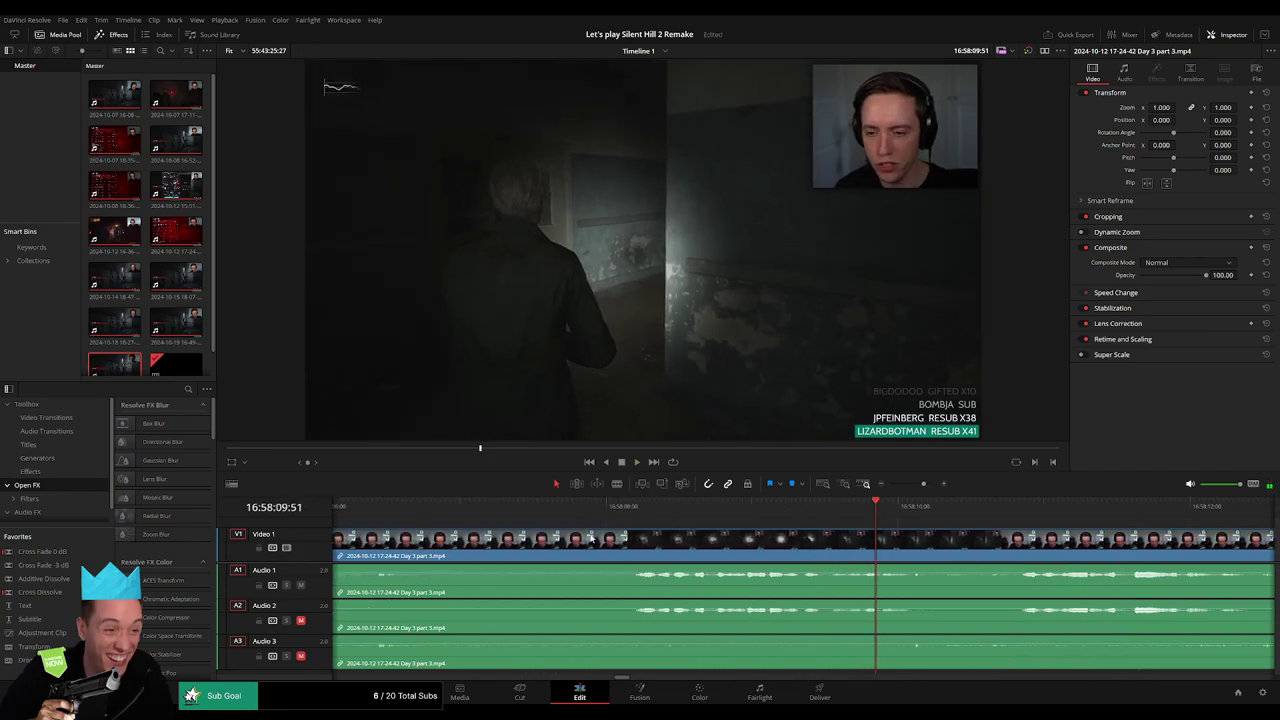
key("space")
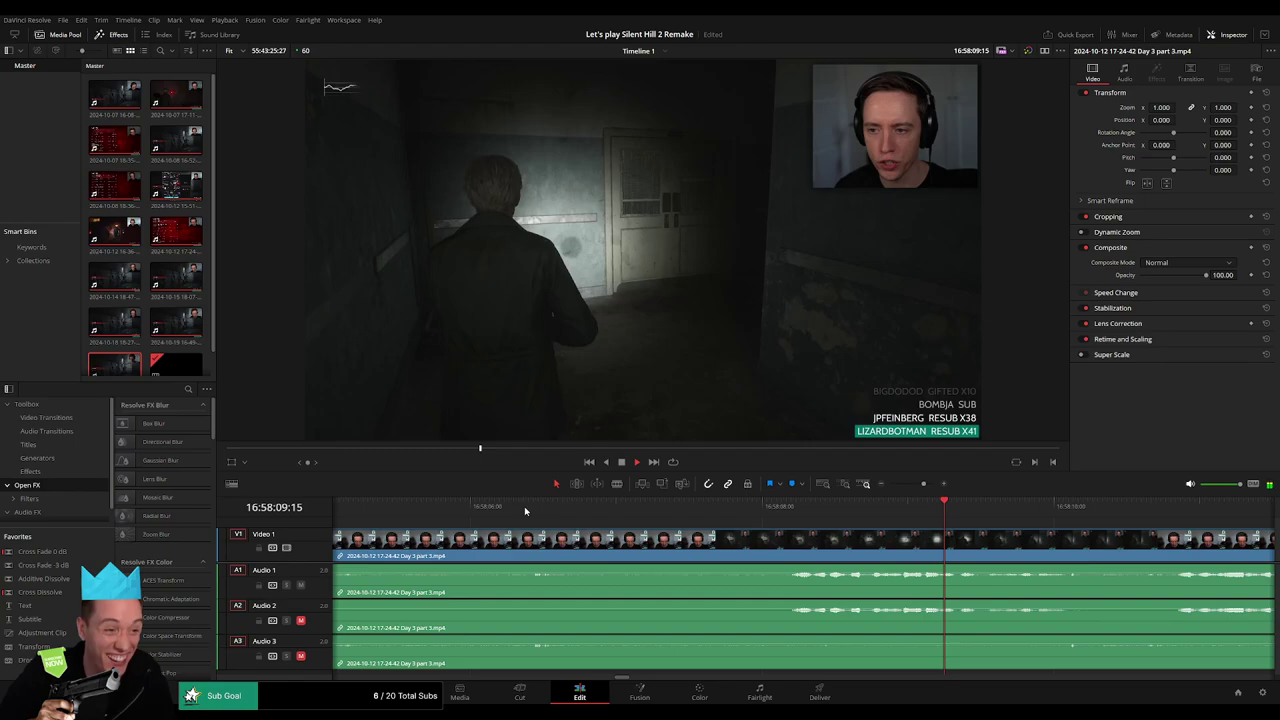
Park the playhead at 16:58:07:00 and split all tracks with Ctrl+B.
left_click(560, 506)
scroll(733, 543, "left", 4)
scroll(733, 543, "left", 3)
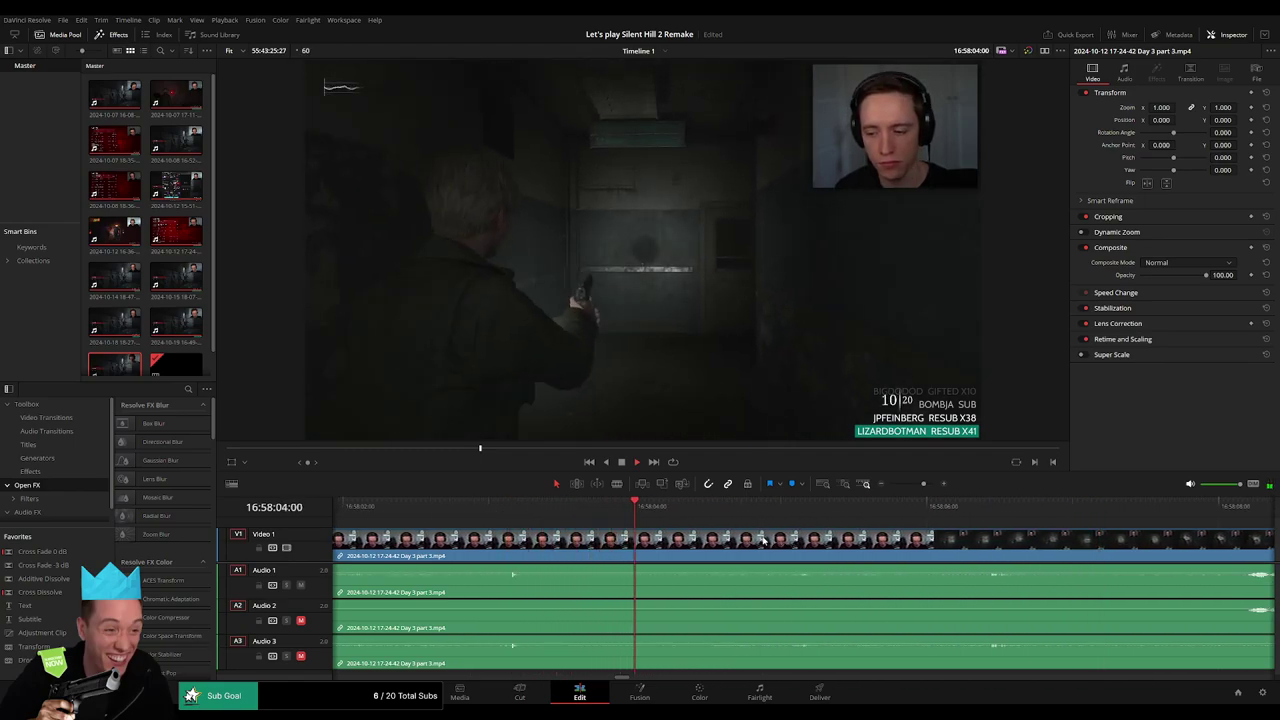
scroll(654, 510, "right", 4)
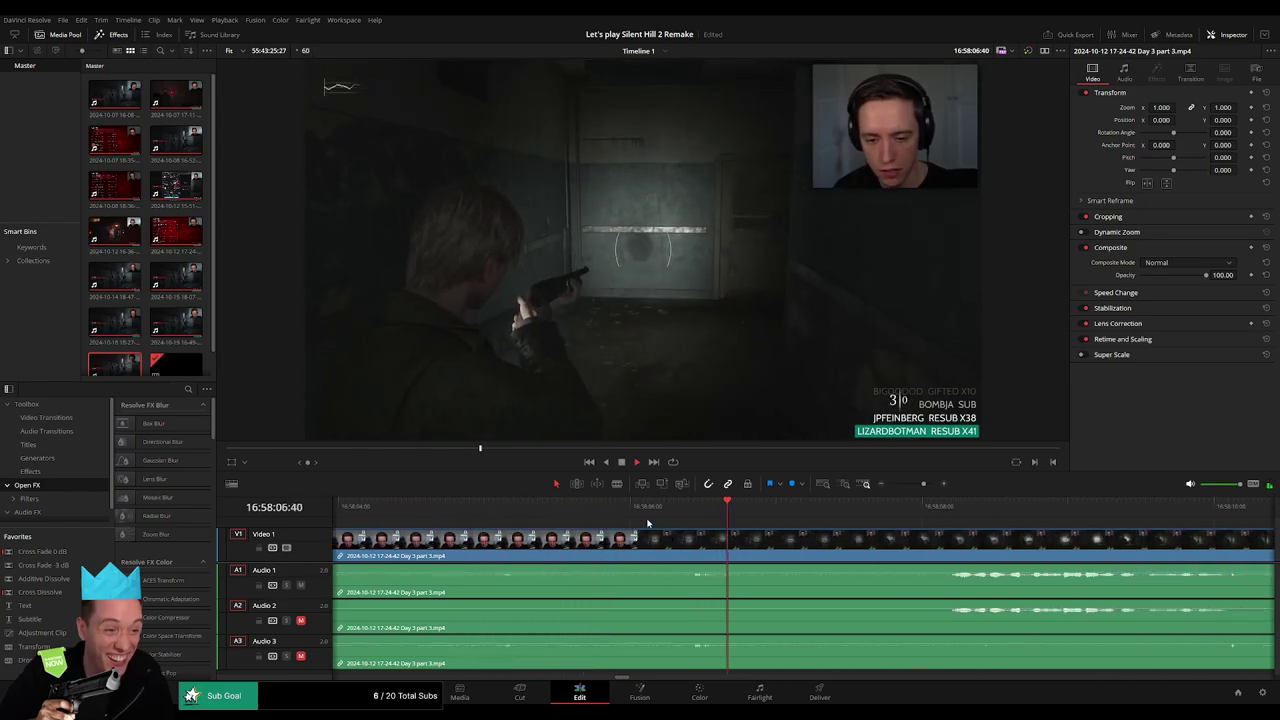
scroll(700, 540, "right", 3)
left_click(817, 506)
left_click_drag(817, 521, 649, 537)
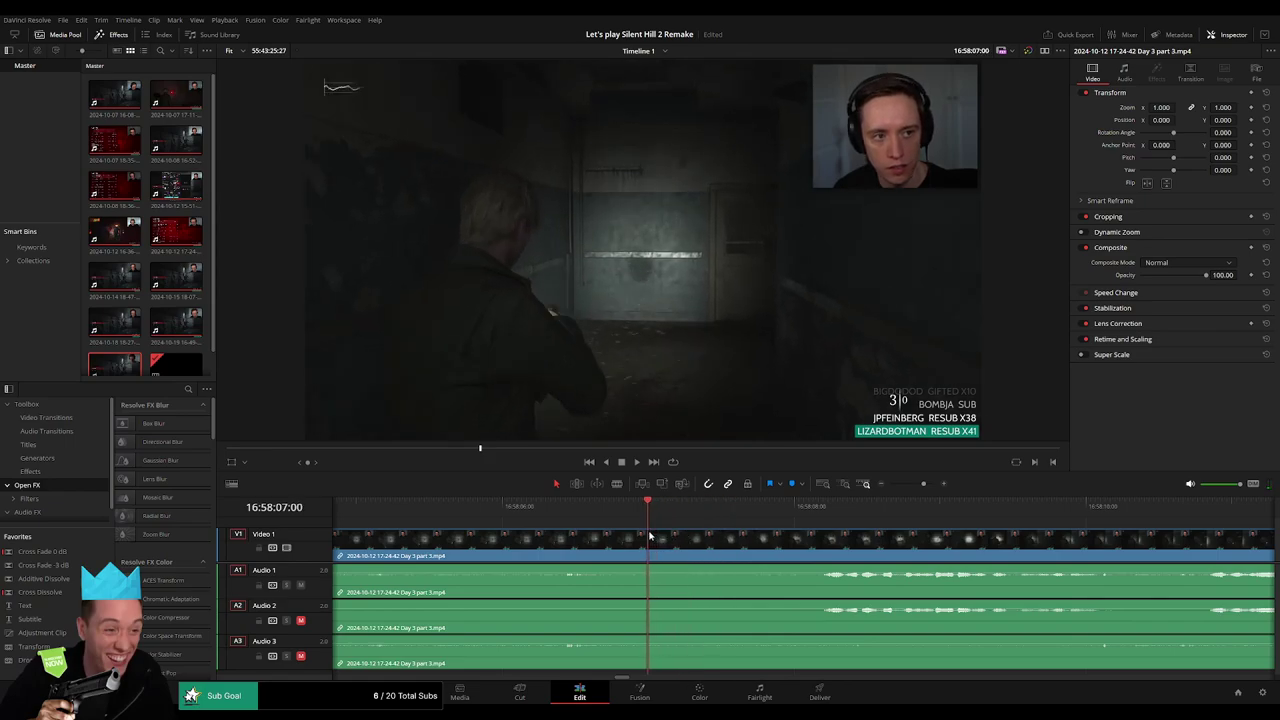
key("ctrl+b")
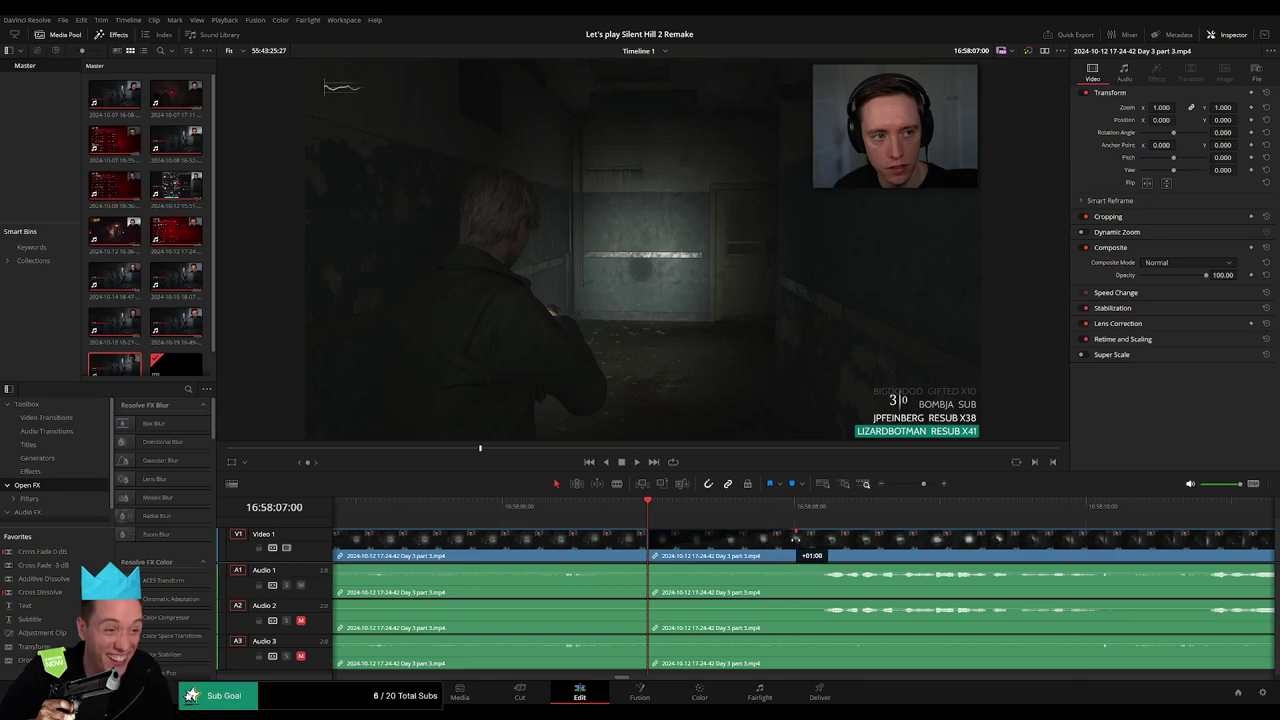
Fade Audio 1, 2 and 3 out before and back in after the 16:58:07:00 cut.
left_click_drag(796, 538, 650, 532)
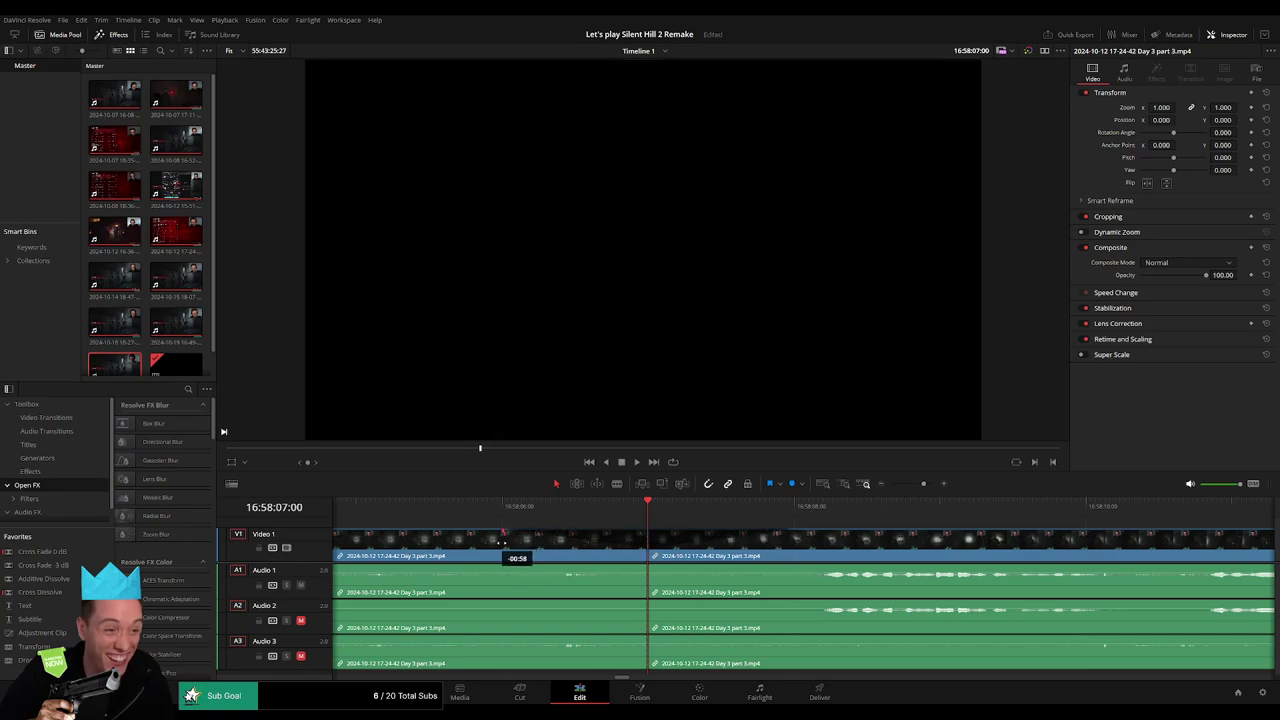
left_click_drag(645, 566, 488, 567)
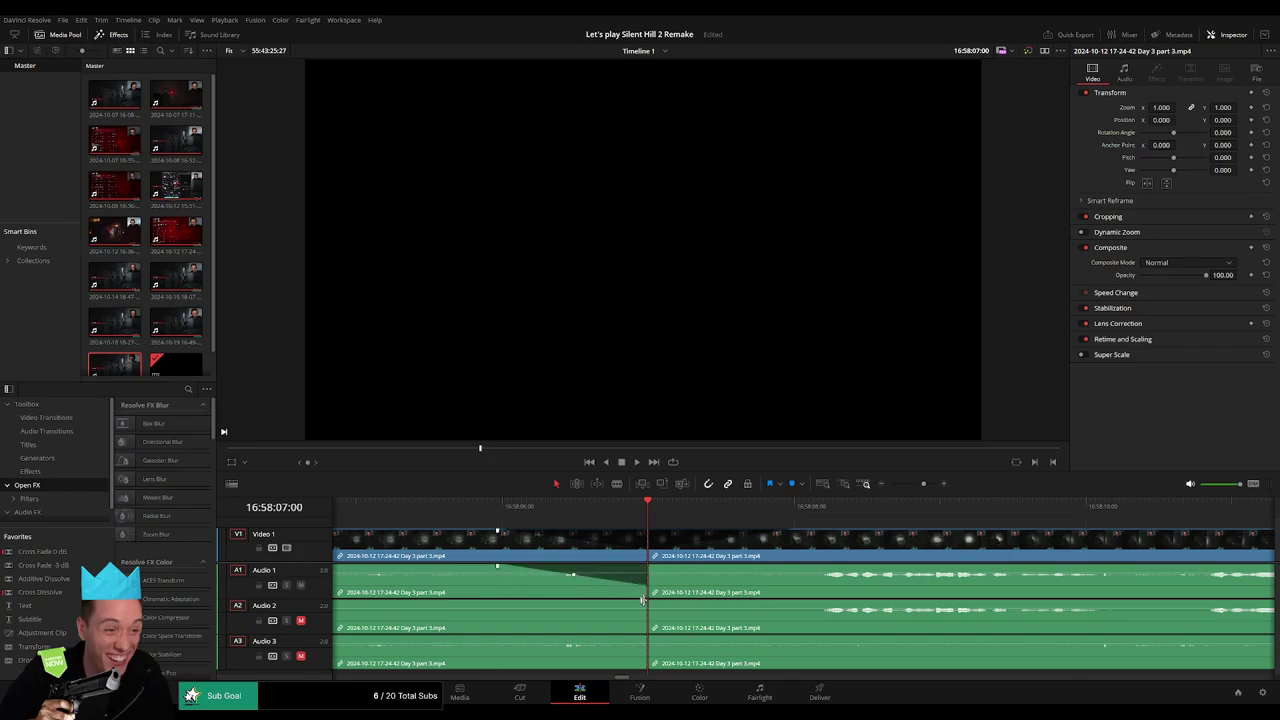
left_click_drag(642, 598, 532, 602)
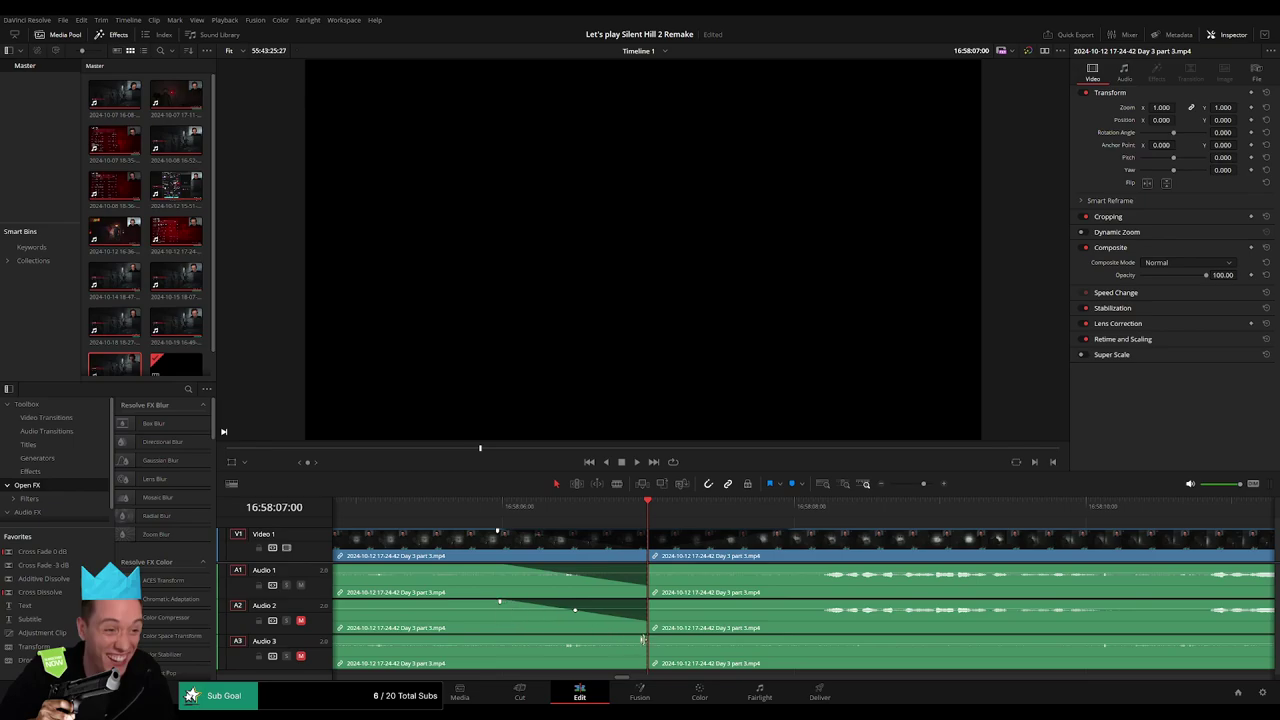
left_click_drag(642, 638, 508, 637)
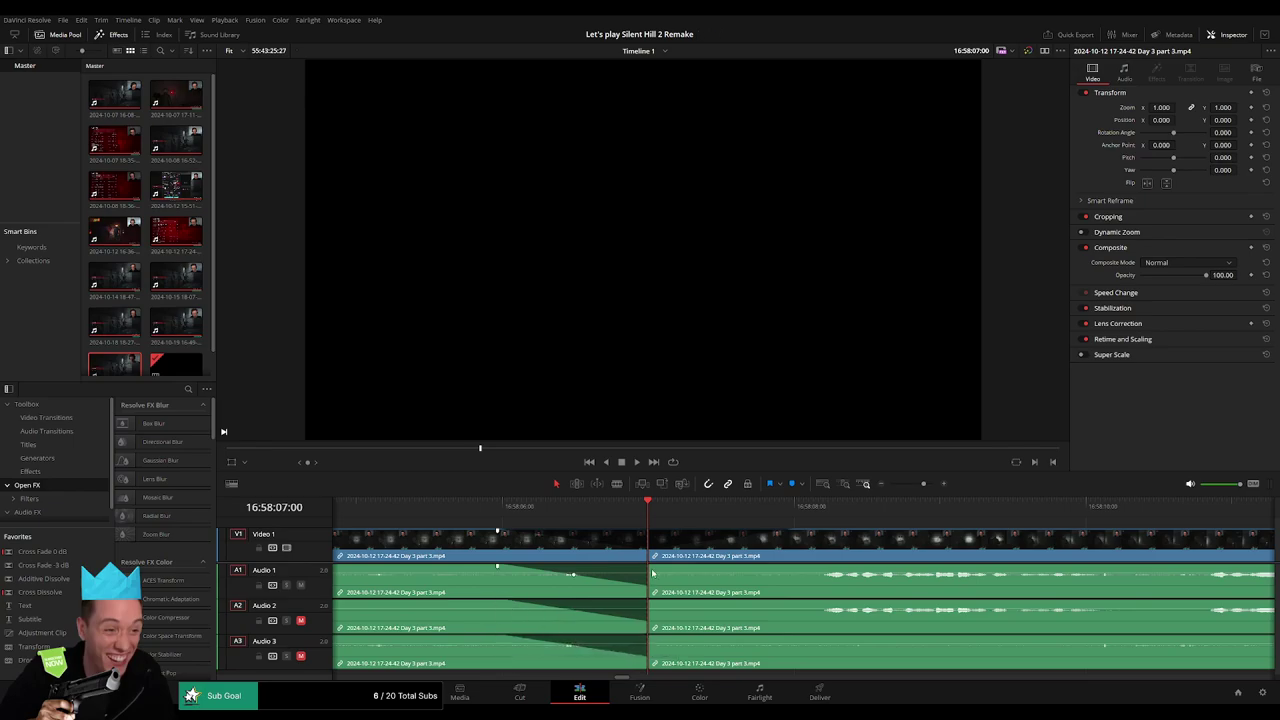
left_click_drag(652, 573, 776, 568)
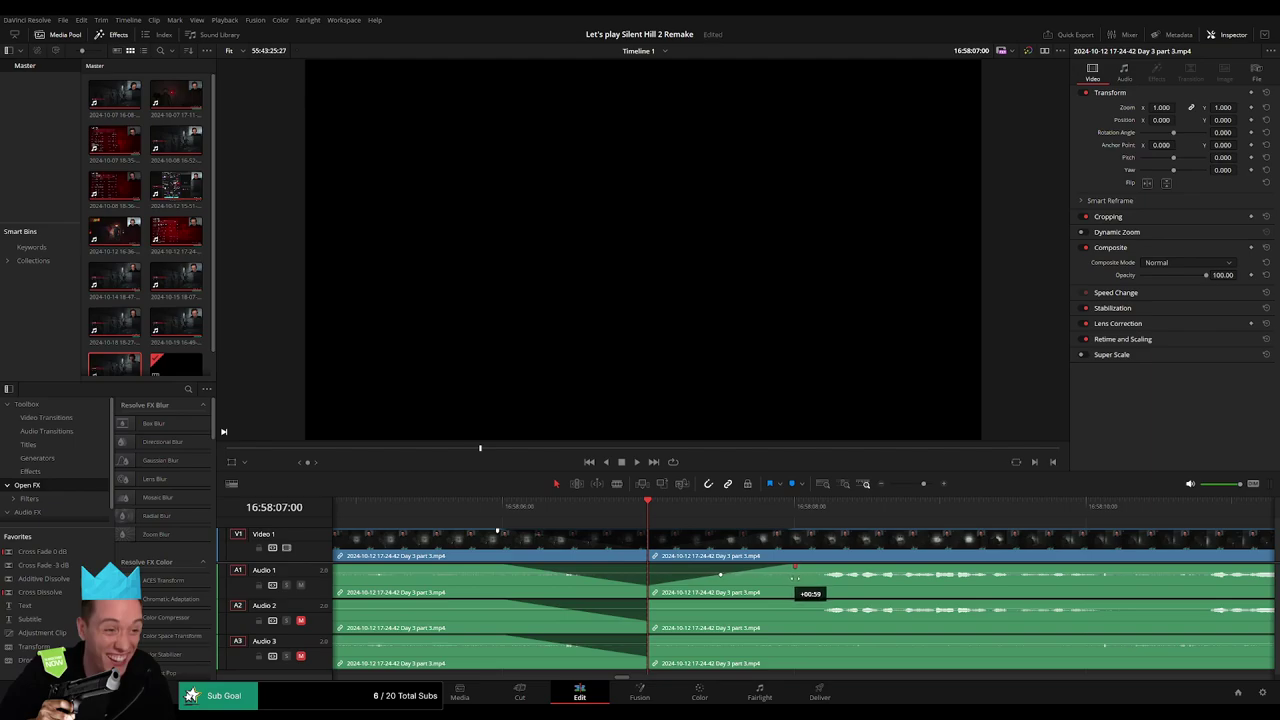
left_click_drag(652, 603, 767, 604)
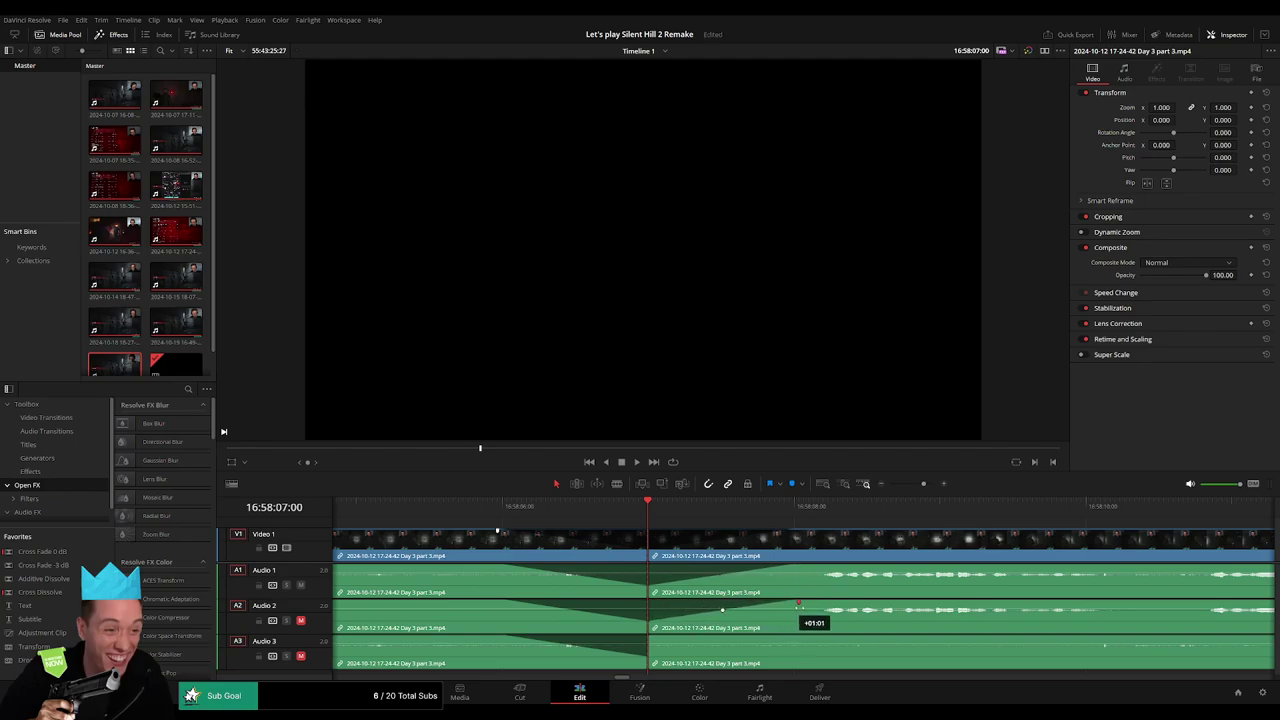
left_click_drag(649, 638, 785, 638)
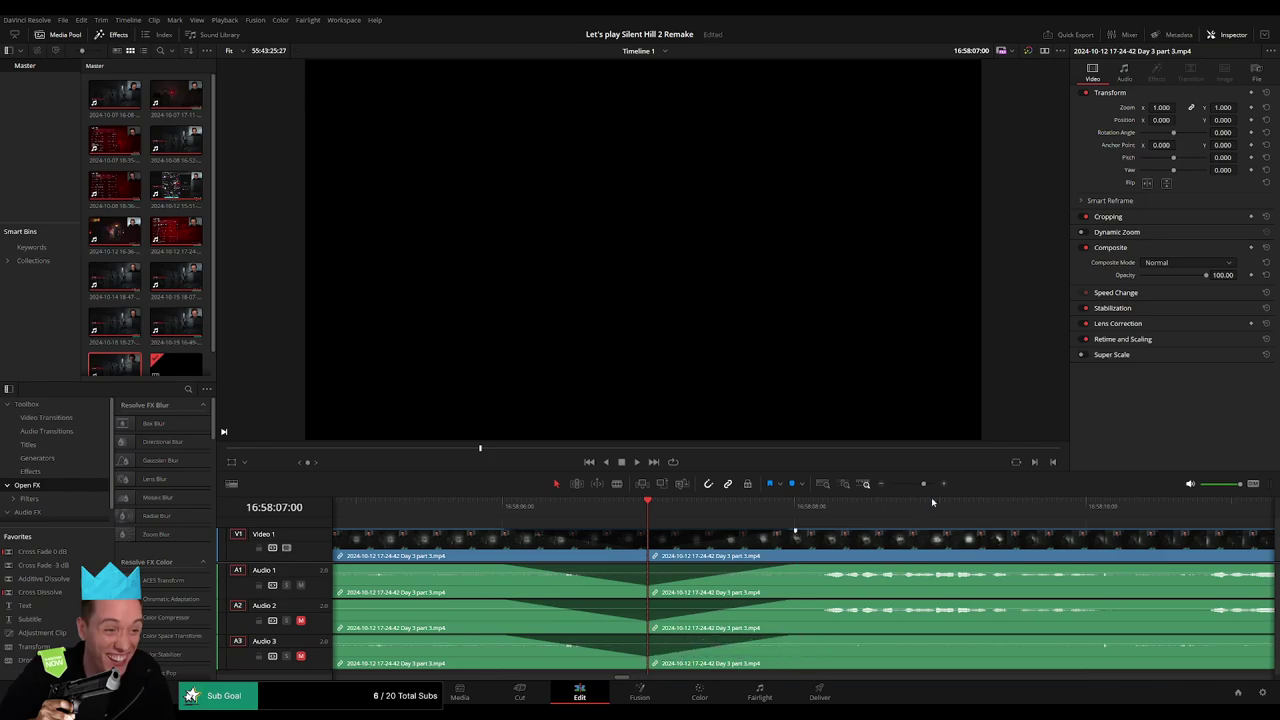
left_click(867, 486)
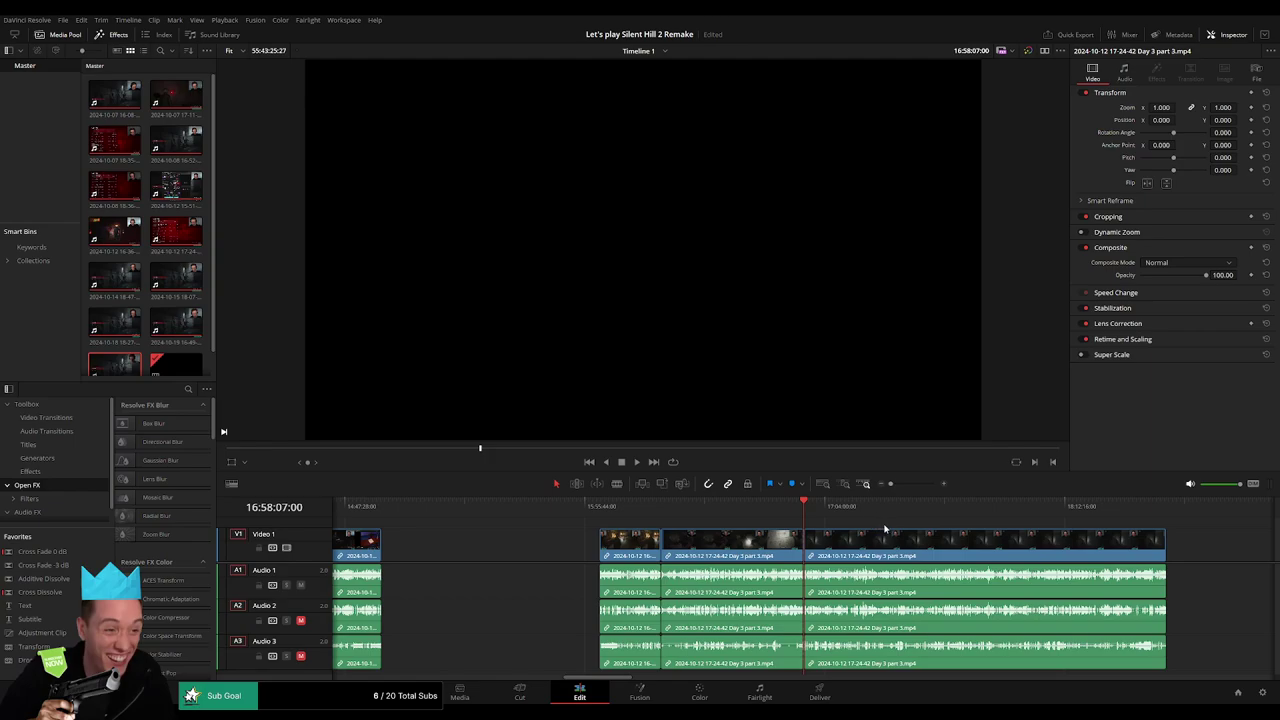
Drag the Day 3 part 3 clip later on the timeline, opening a gap before it.
scroll(884, 528, "right", 5)
left_click(389, 510)
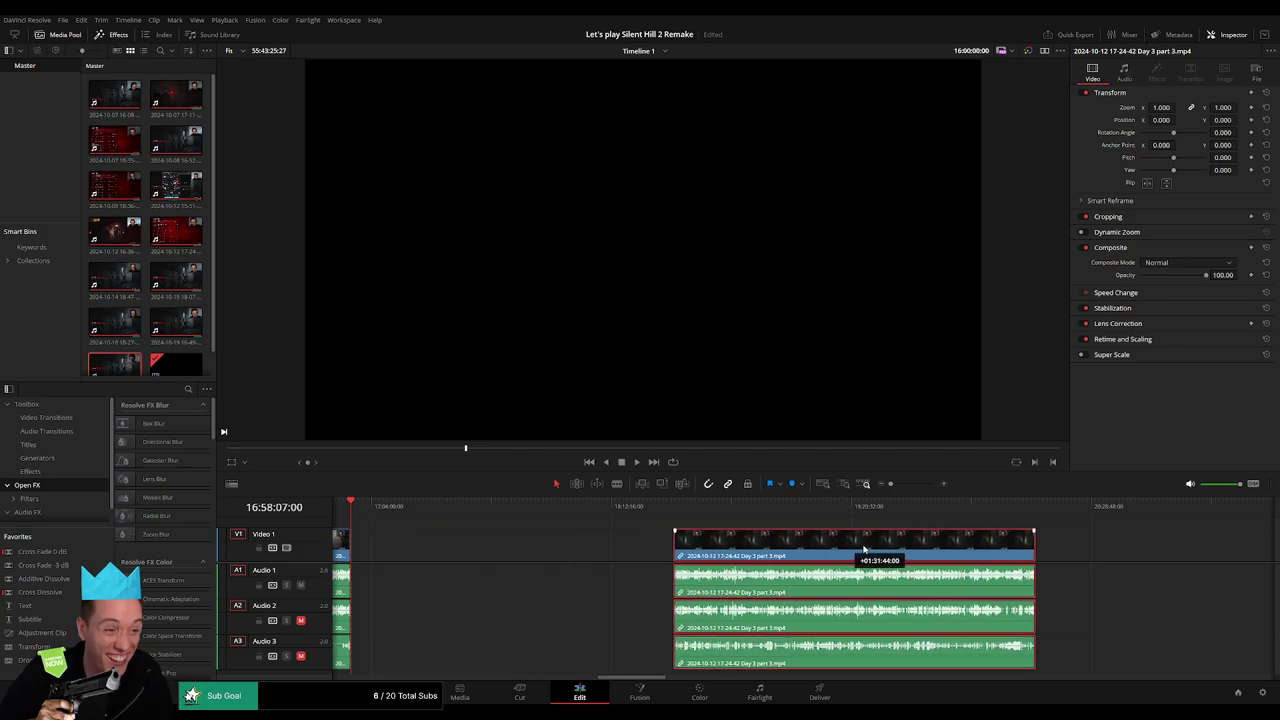
left_click_drag(640, 540, 810, 545)
left_click(469, 561)
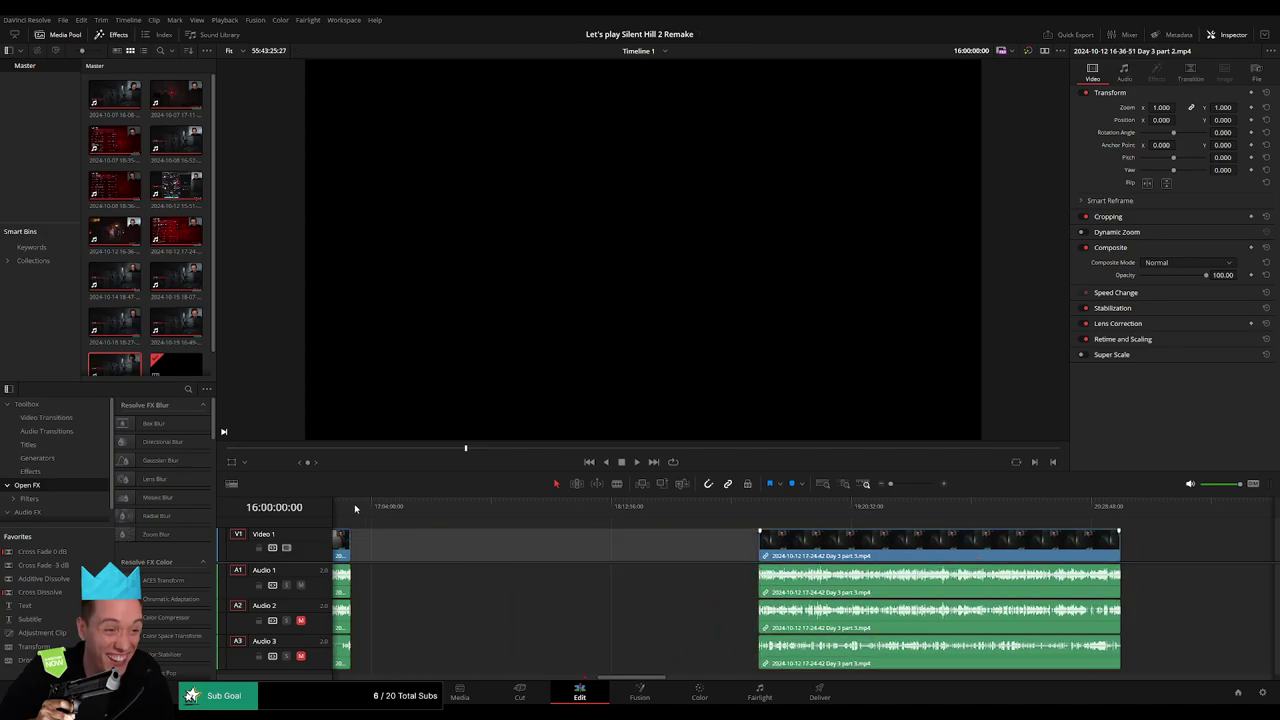
mouse_move(383, 508)
left_mouse_down()
mouse_move(554, 515)
mouse_move(569, 528)
left_mouse_up()
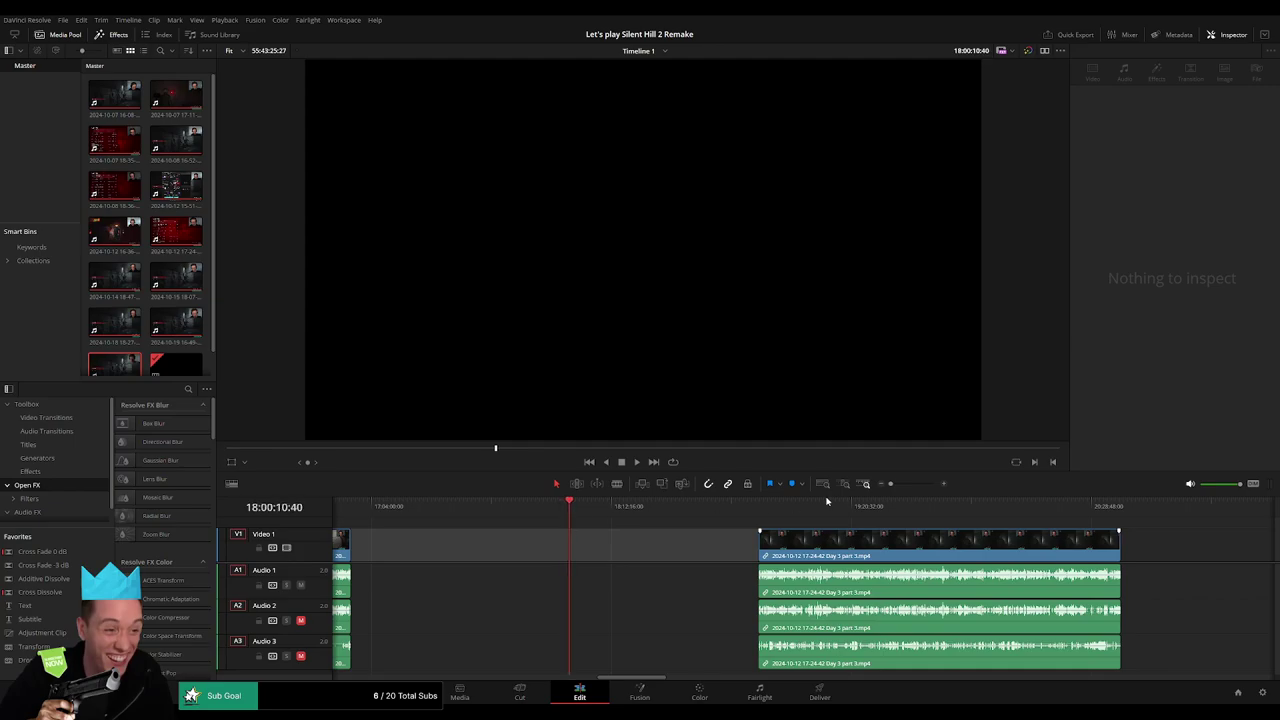
Nudge the part 3 clip slightly earlier so it begins at 18:00:00:00.
left_click_drag(890, 484, 904, 488)
left_click_drag(800, 517, 785, 519)
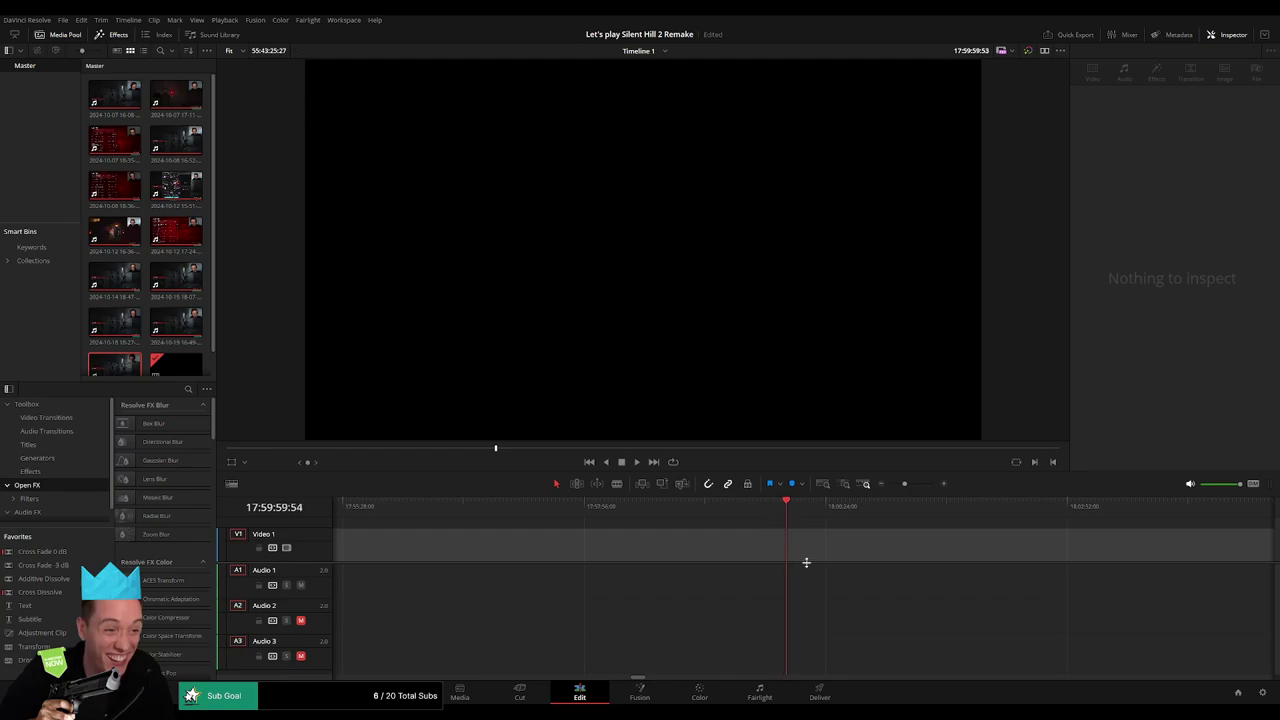
left_click_drag(904, 484, 890, 484)
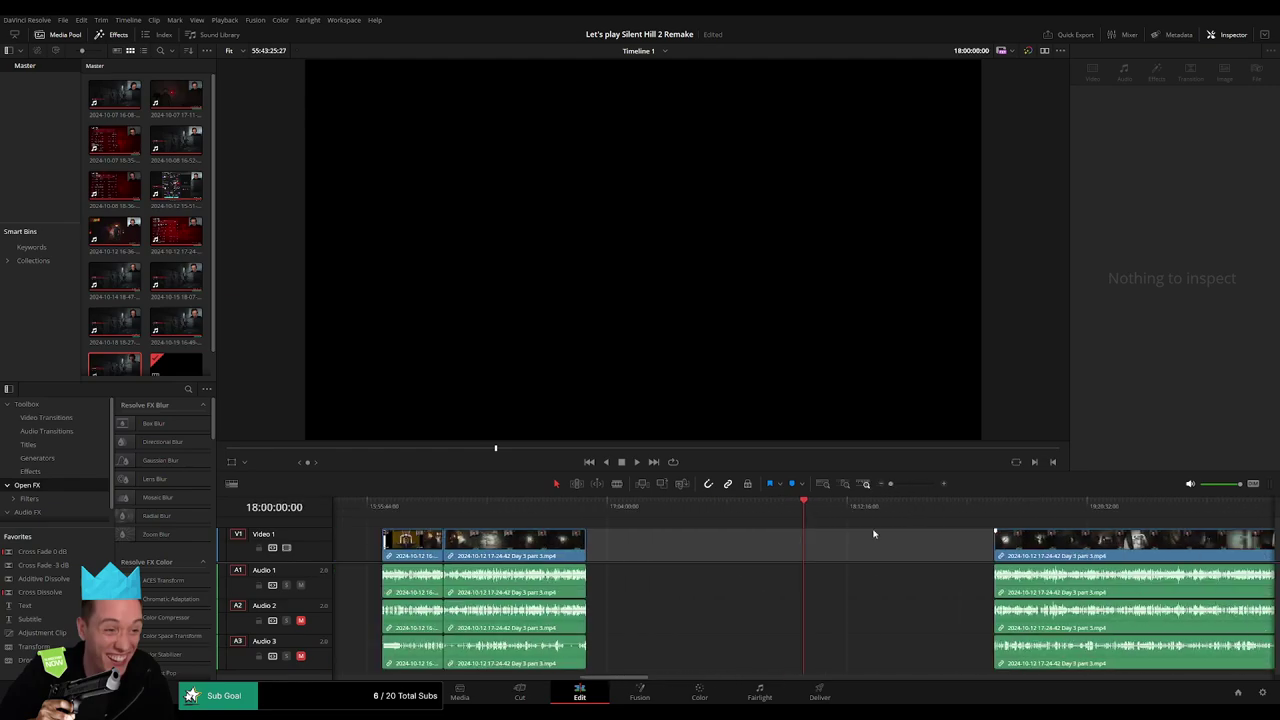
scroll(874, 531, "down", 2)
left_click_drag(680, 556, 492, 556)
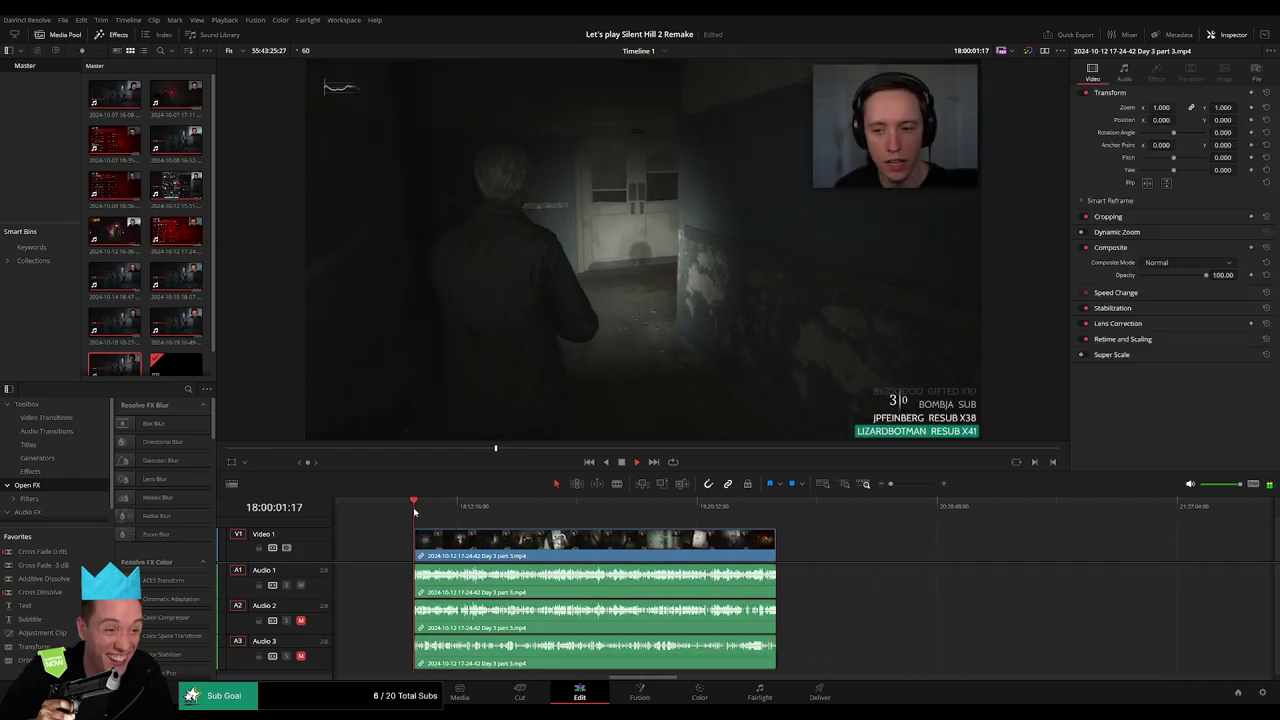
Zoom in and review the part 3 footage, returning to 18:57:57:31.
left_click_drag(420, 510, 603, 530)
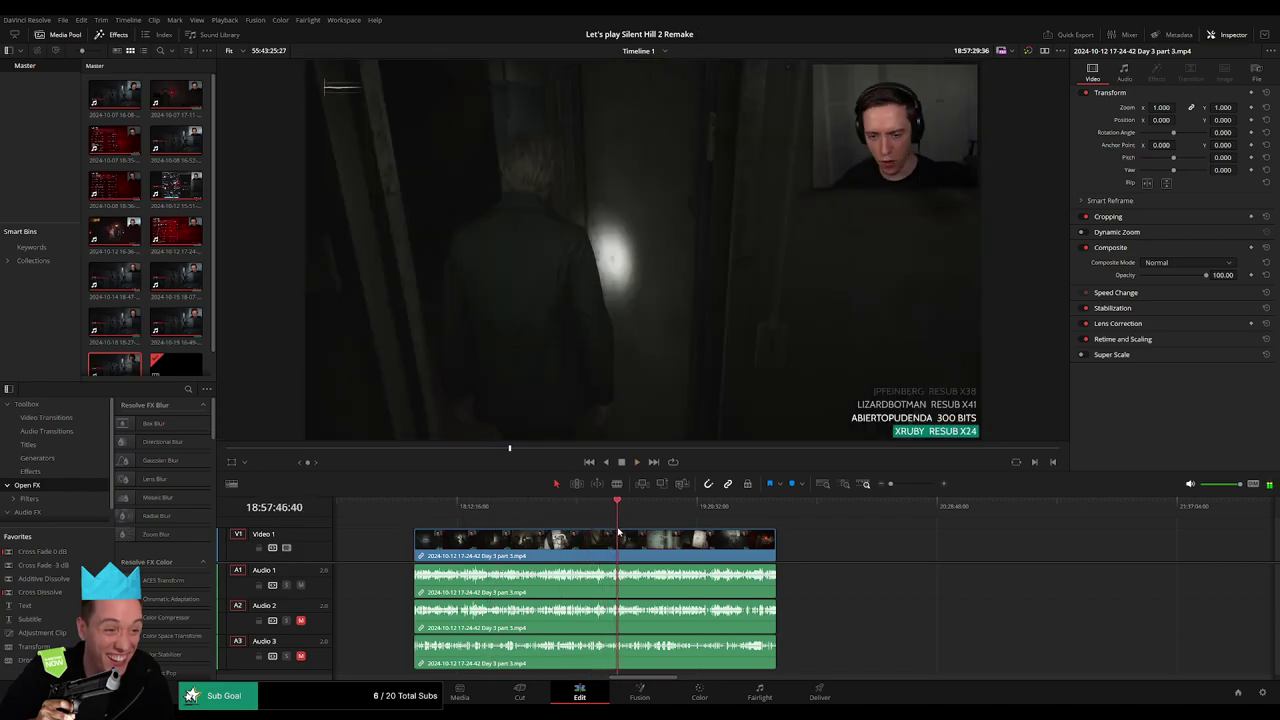
left_click_drag(604, 530, 620, 530)
key("space")
key("ctrl+equal")
key("ctrl+equal")
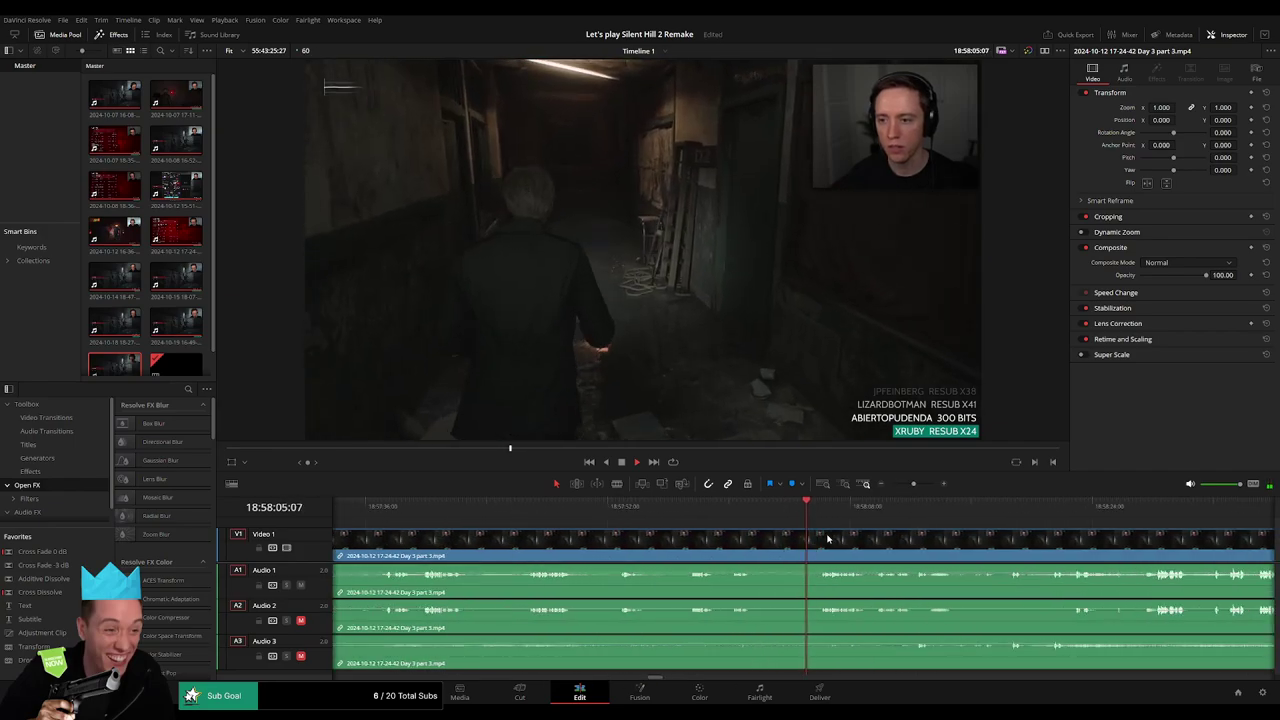
key("ctrl+equal")
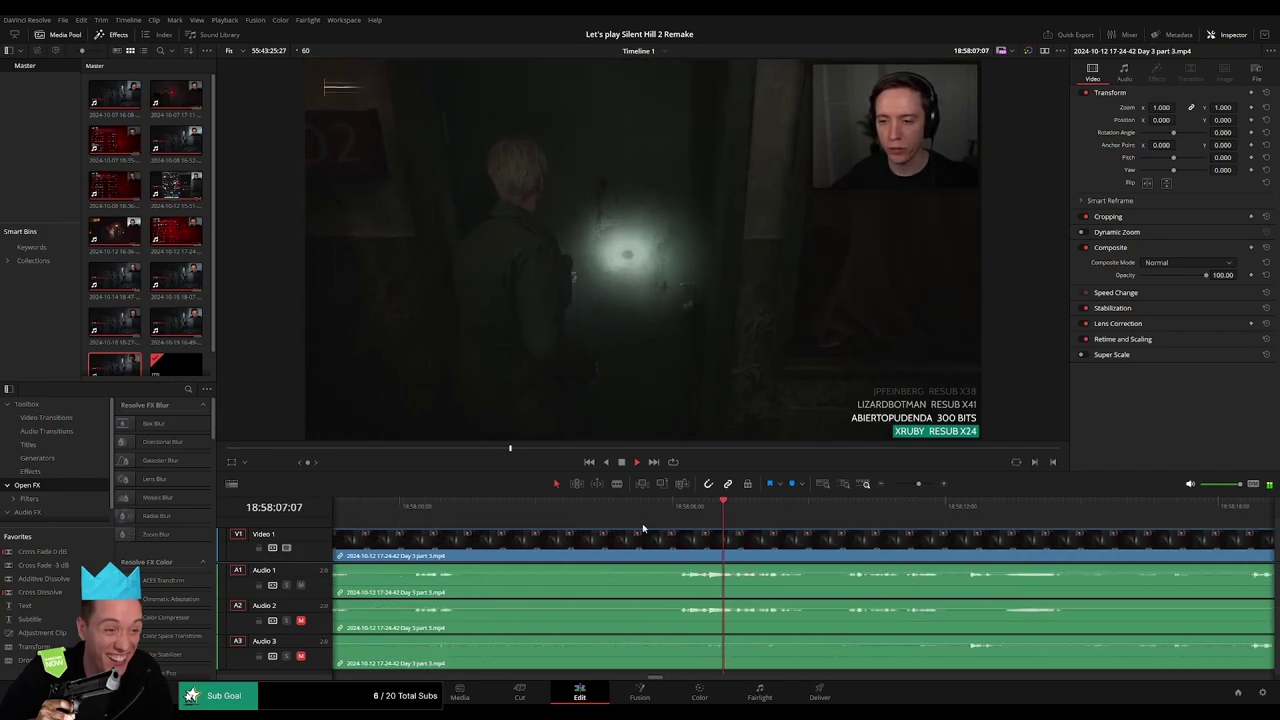
left_click(422, 512)
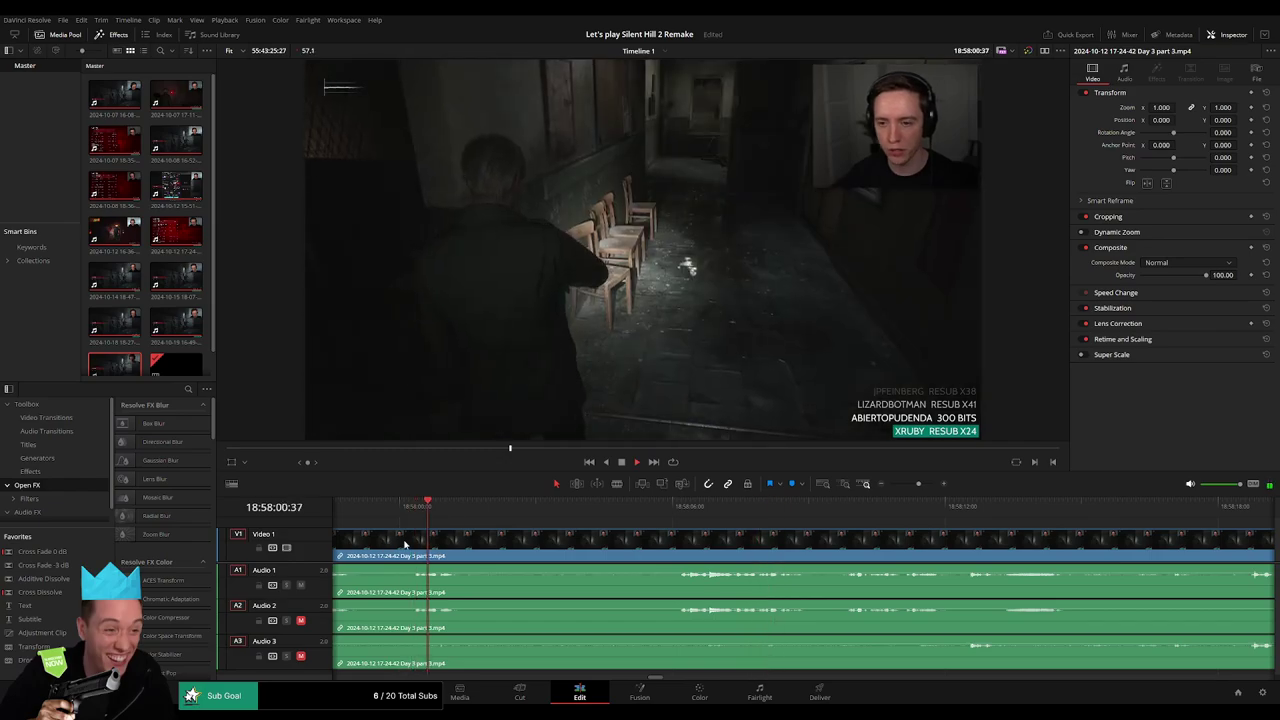
left_click(466, 512)
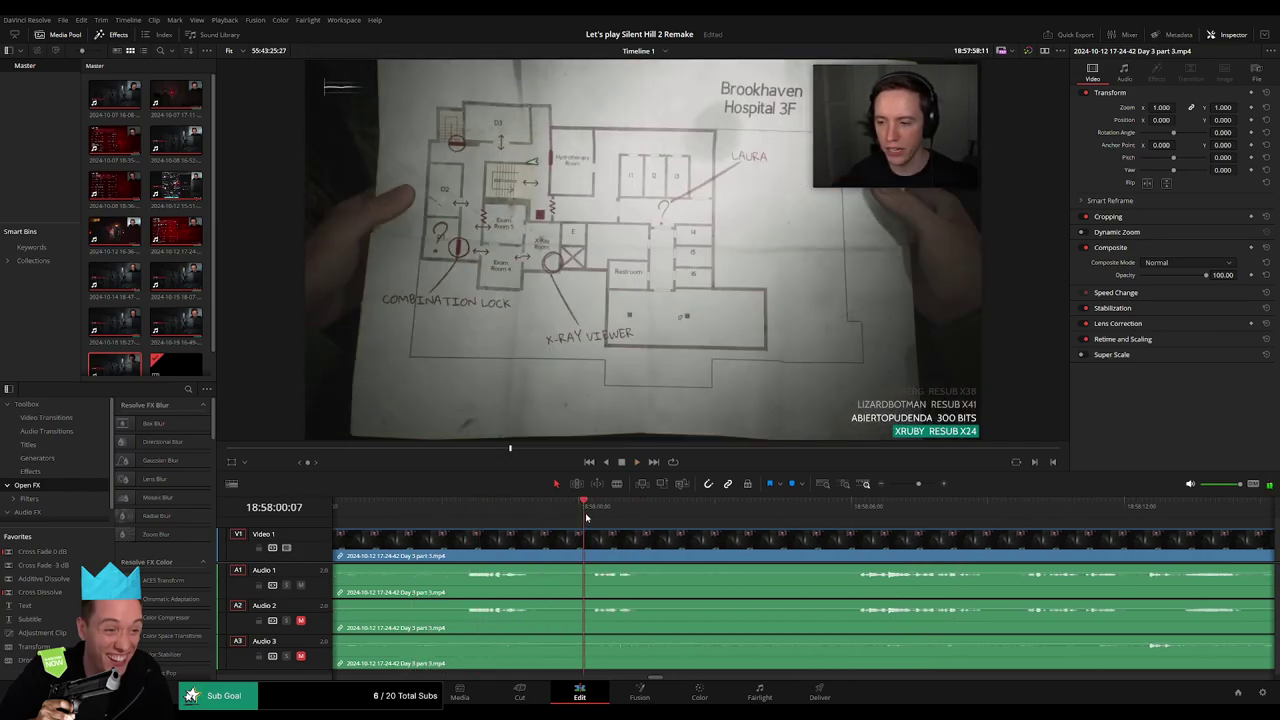
Park the playhead at the cut point near 18:58:05 and blade the clip with Ctrl+B.
left_click_drag(466, 512, 580, 512)
key("space")
mouse_move(724, 515)
left_mouse_down()
mouse_move(672, 527)
mouse_move(720, 536)
mouse_move(627, 537)
mouse_move(626, 567)
mouse_move(716, 568)
mouse_move(636, 604)
mouse_move(716, 603)
mouse_move(626, 638)
mouse_move(710, 638)
left_mouse_up()
key("ctrl+b")
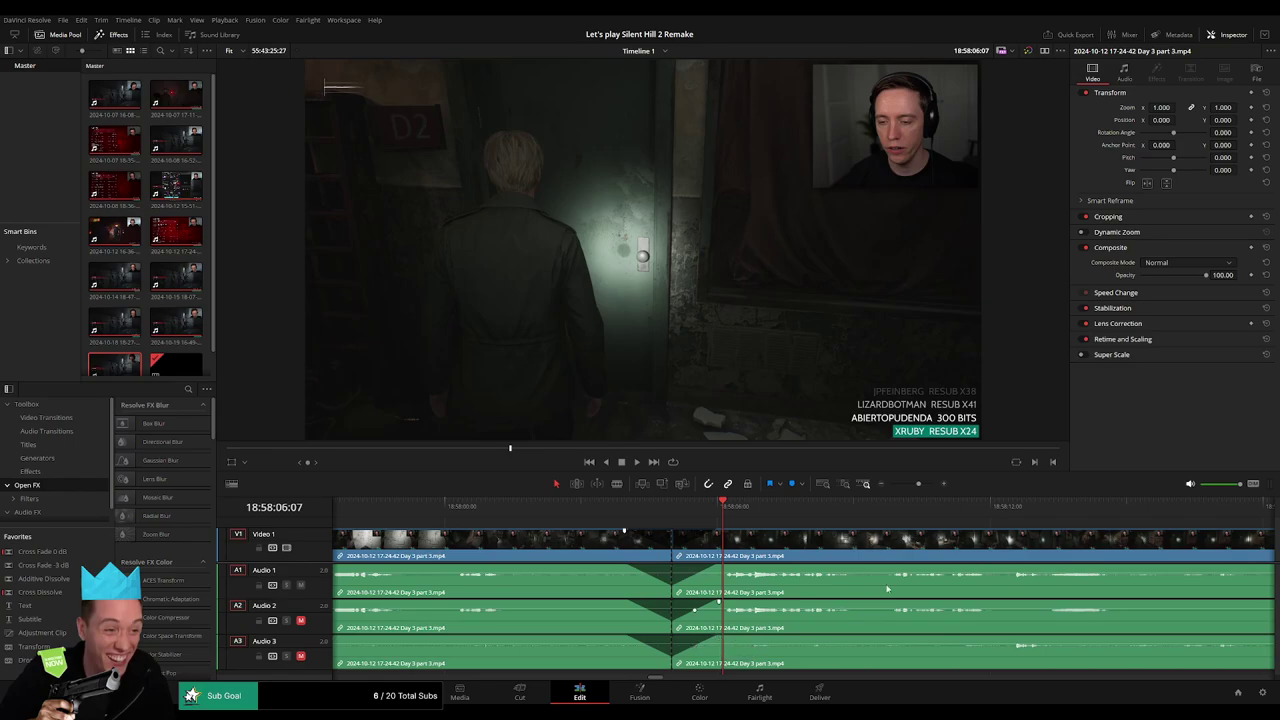
Add a marker on the timeline at 18:58:05:00.
left_click_drag(921, 486, 890, 485)
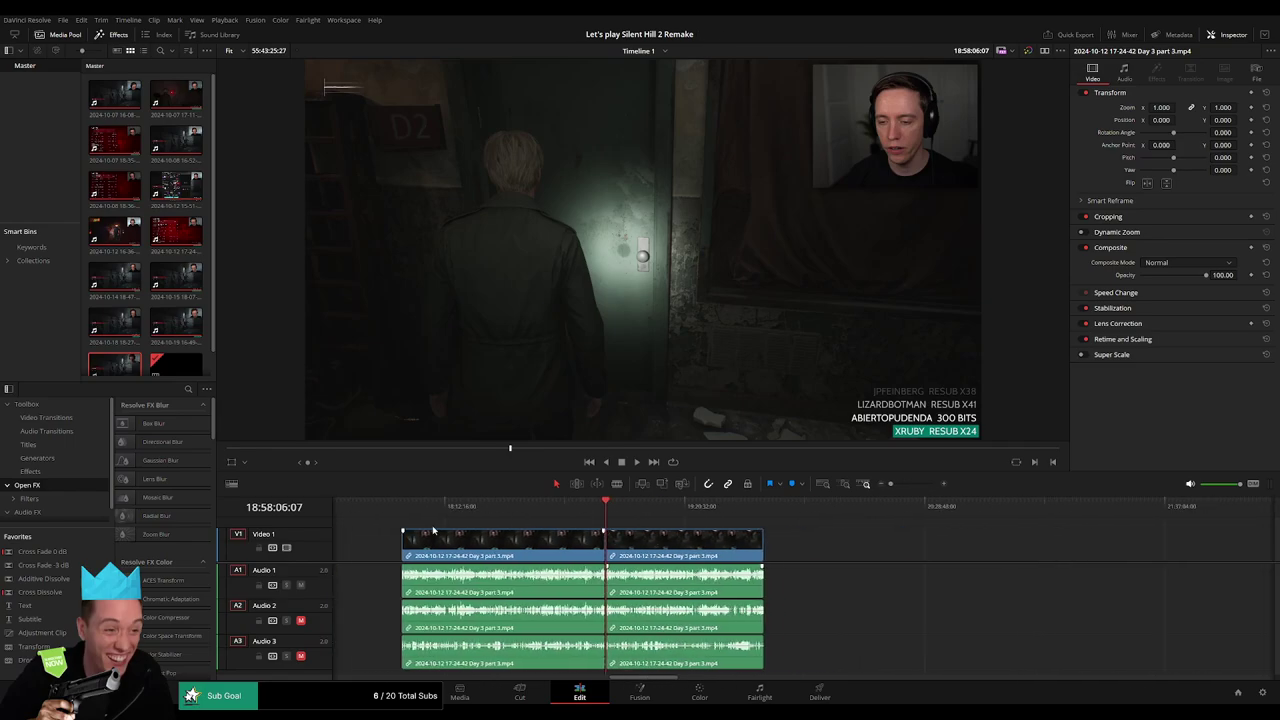
key("Home")
left_click_drag(611, 516, 532, 556)
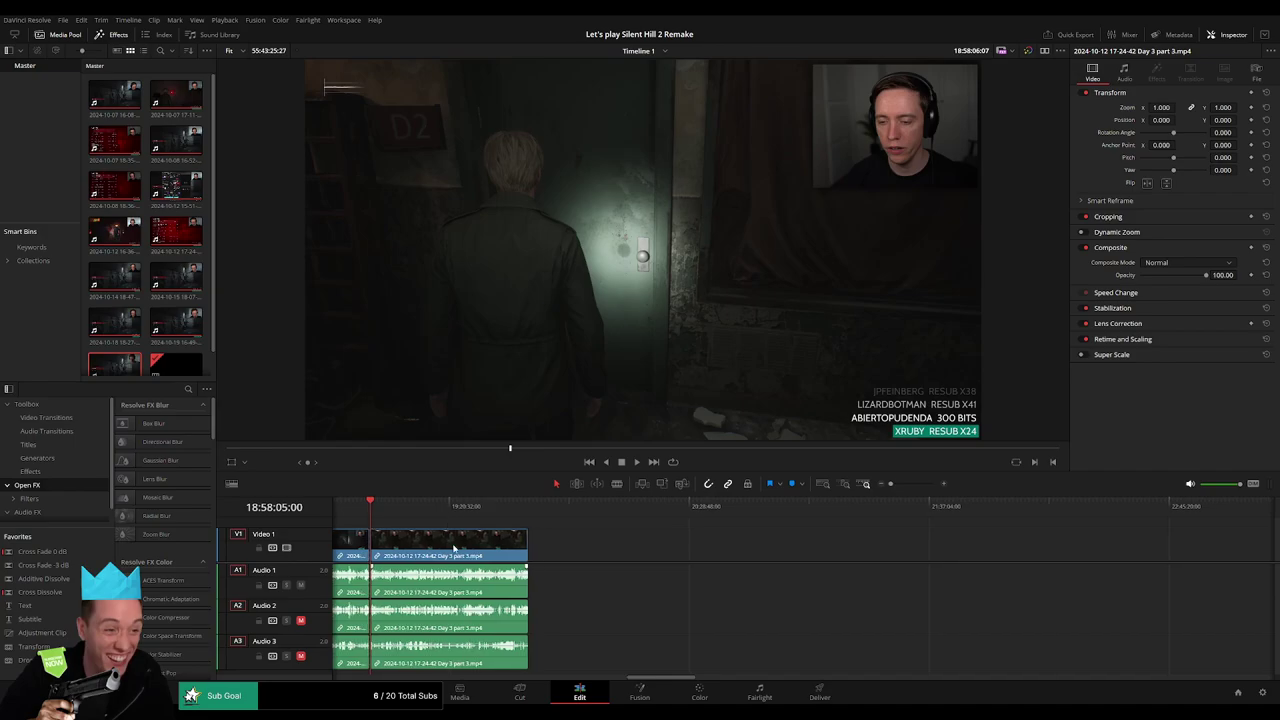
left_click(527, 554)
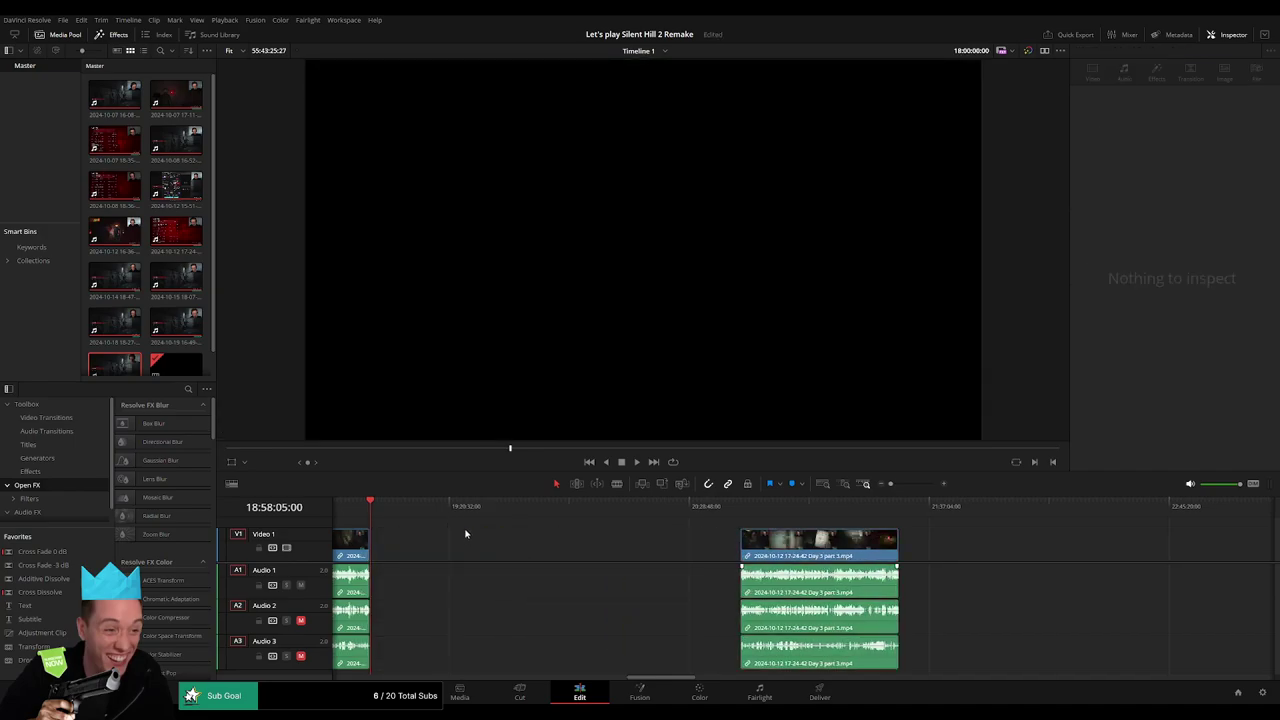
left_click_drag(532, 506, 366, 507)
key("m")
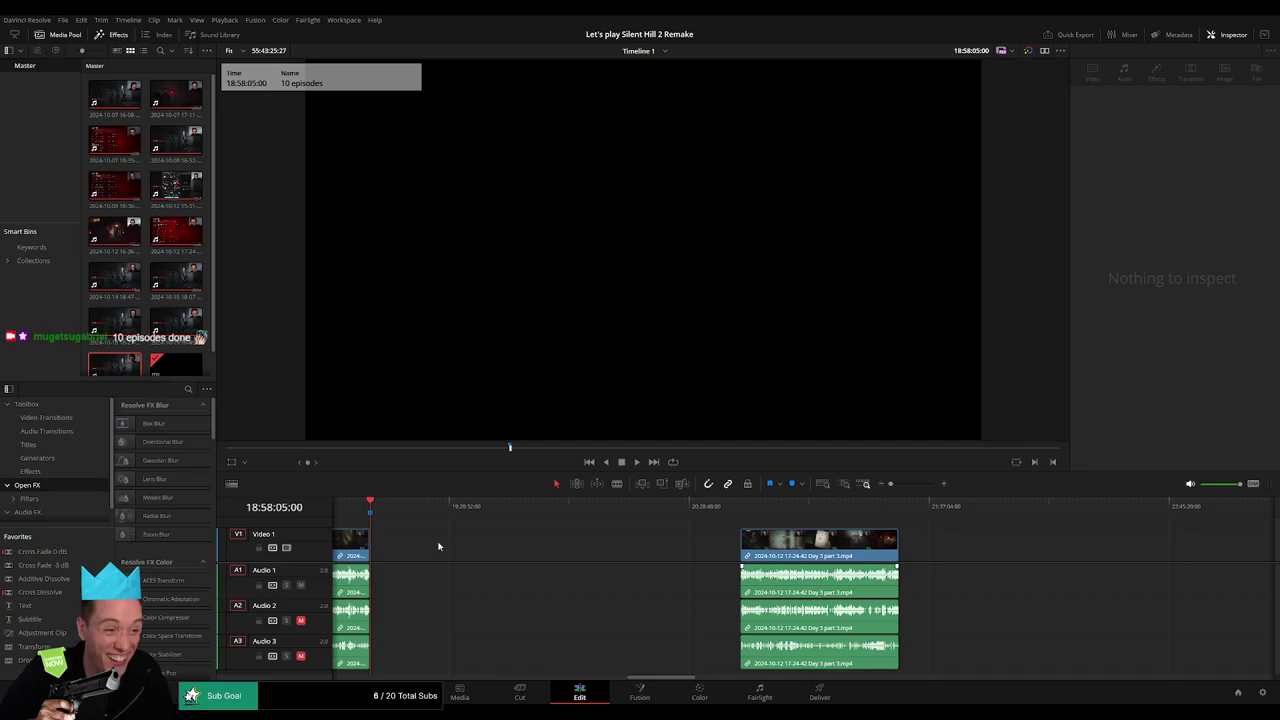
Move the later Day 3 part 3 piece earlier so it starts around 20:00:00:00.
left_click_drag(412, 507, 588, 546)
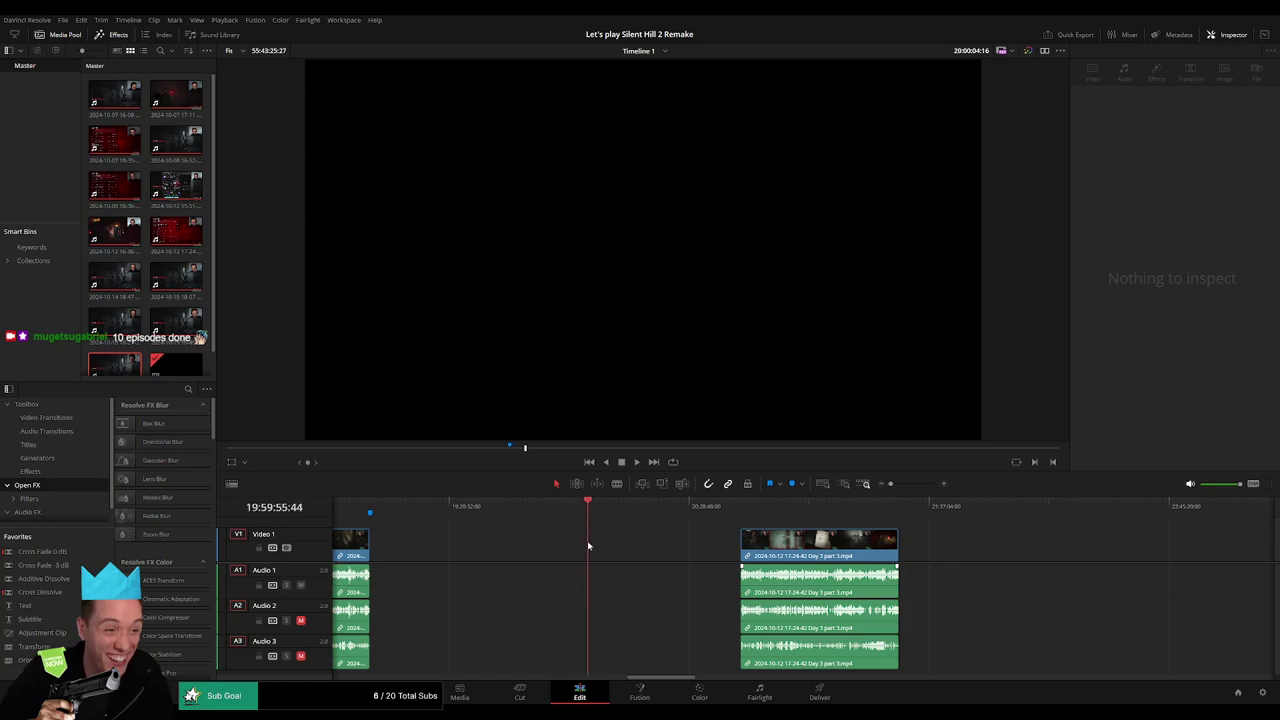
scroll(695, 558, "up", 5)
left_click(812, 515)
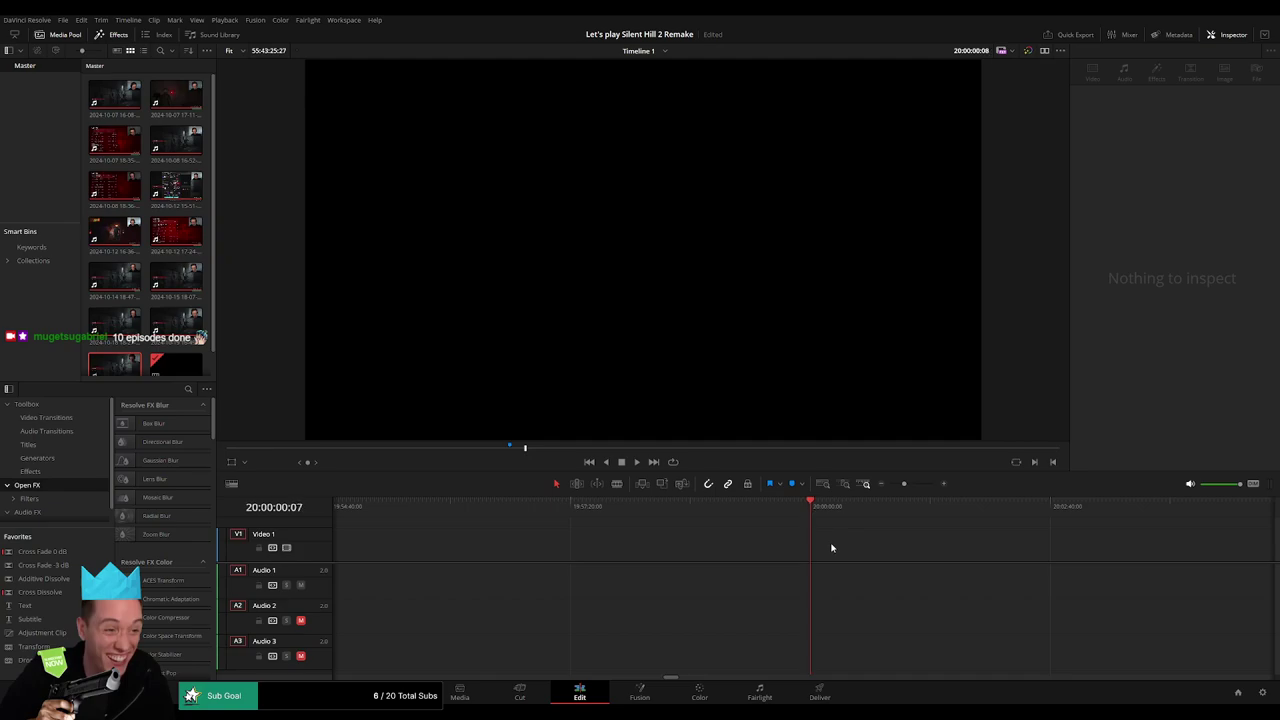
scroll(902, 507, "down", 5)
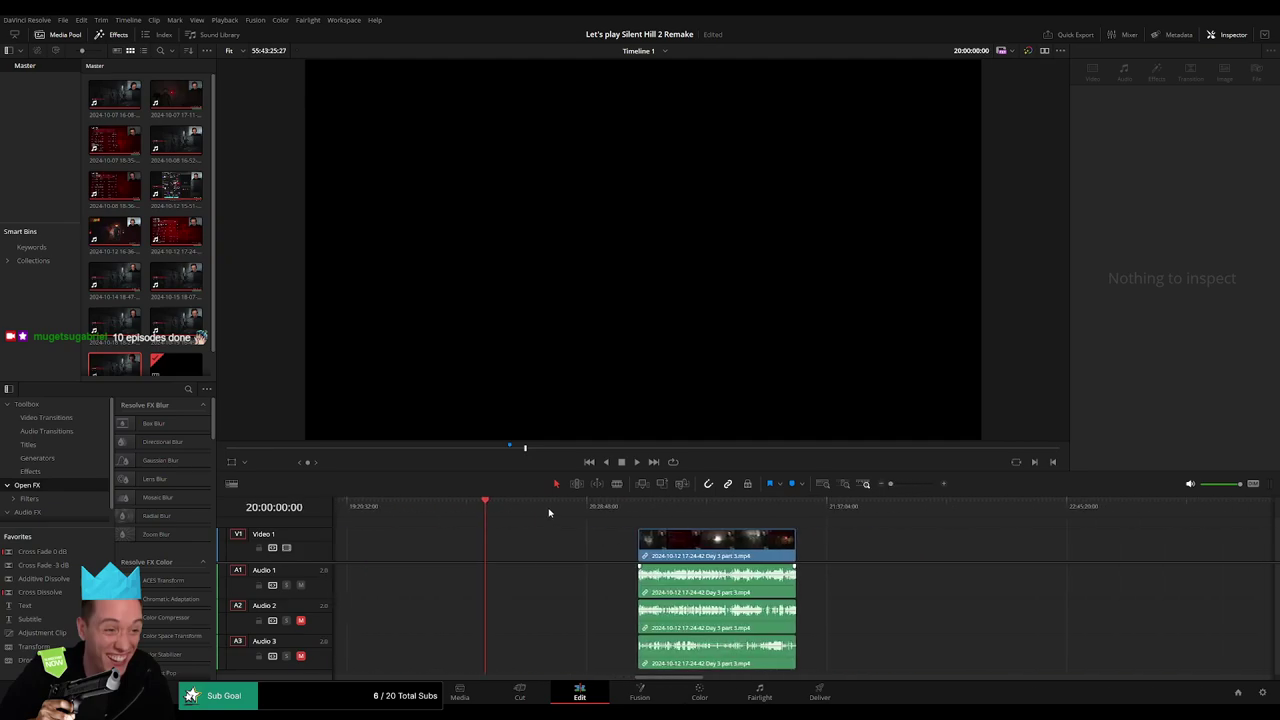
left_click_drag(716, 545, 561, 545)
key("Down")
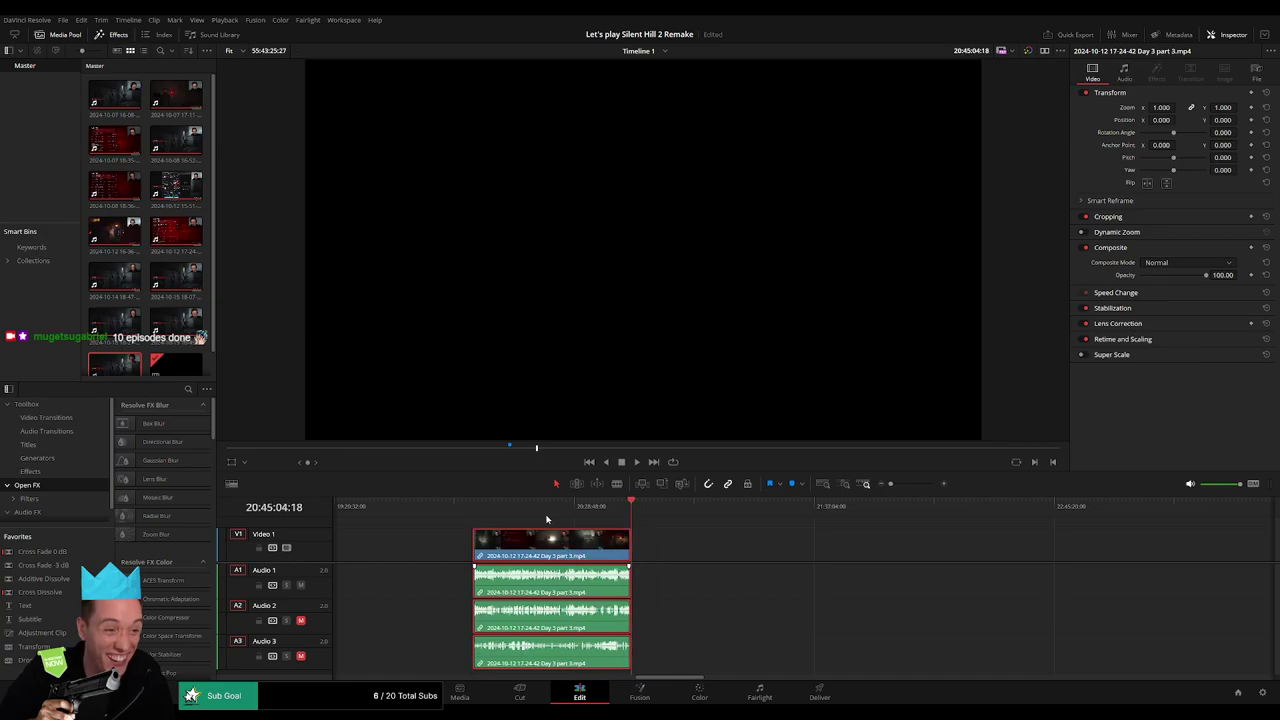
key("Up")
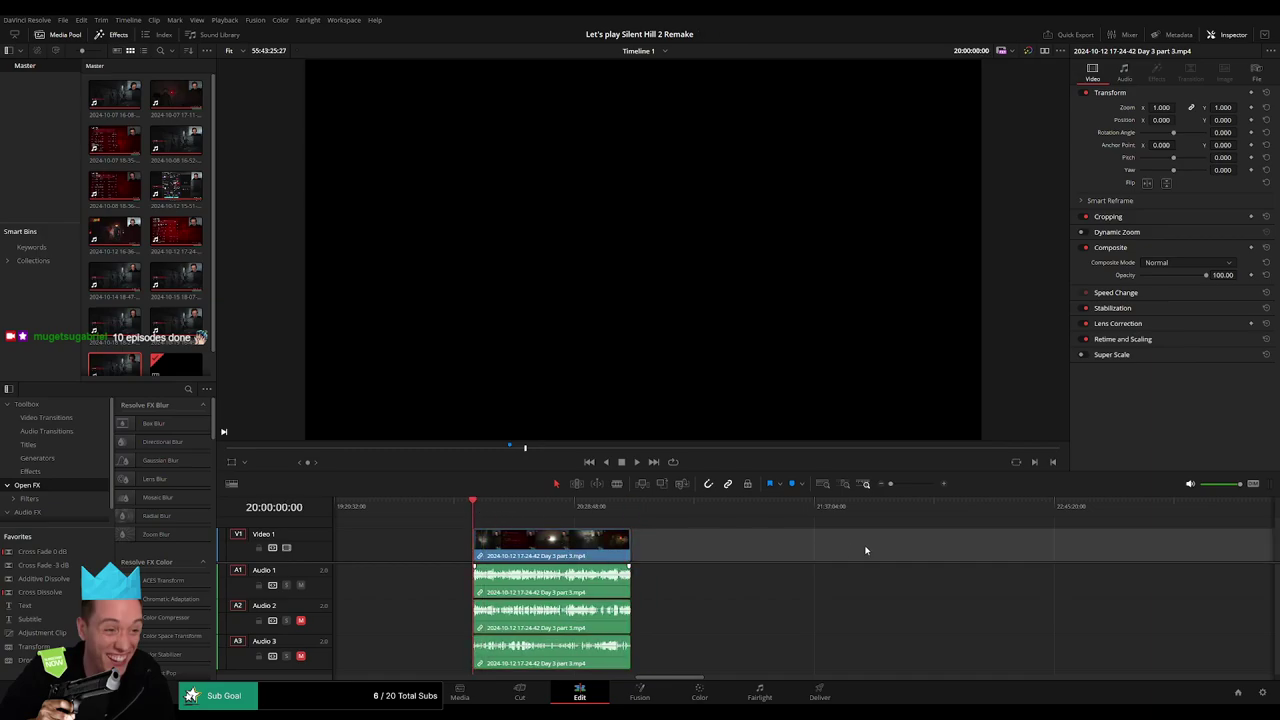
Place the Day 4 clip from the Media Pool after part 3 and delete the gap between them.
scroll(787, 550, "right", 5)
mouse_move(115, 282)
left_mouse_down()
mouse_move(957, 541)
mouse_move(795, 546)
left_mouse_up()
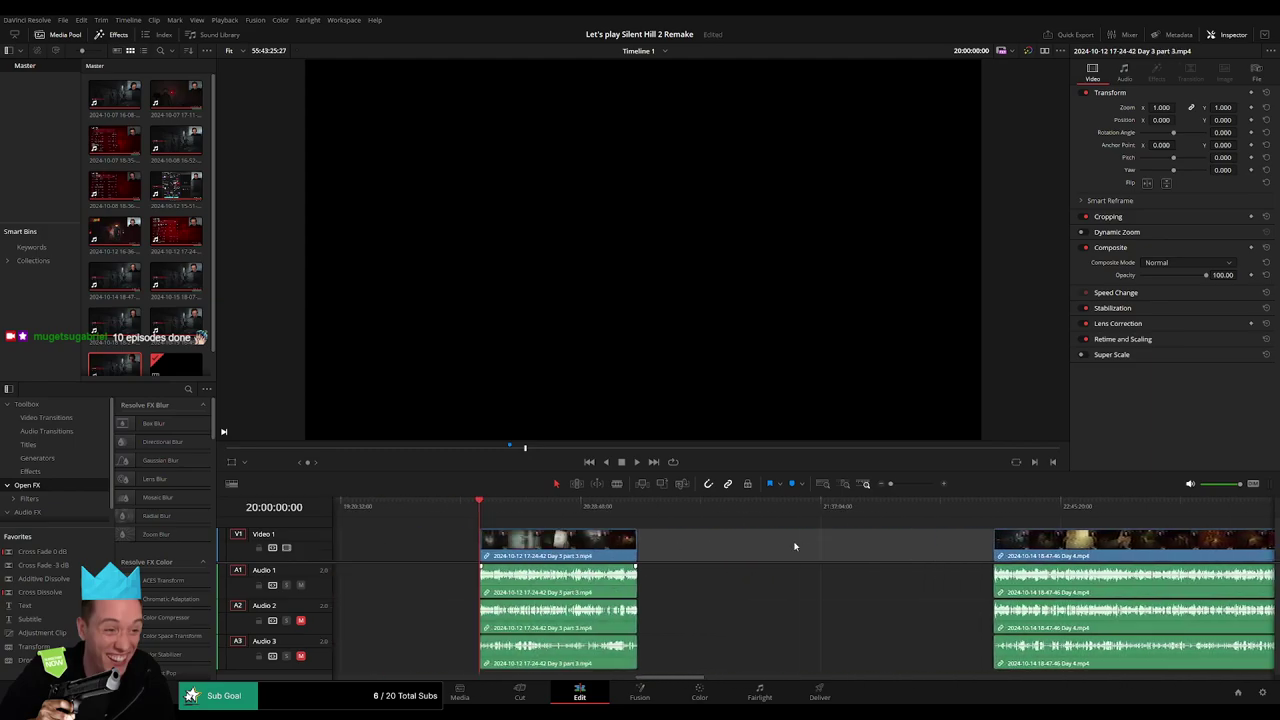
key("Delete")
Play the footage up to the Day 3 part 3 / Day 4 join near 20:45:04.
left_click_drag(520, 519, 636, 522)
scroll(1128, 516, "up", 5)
key("space")
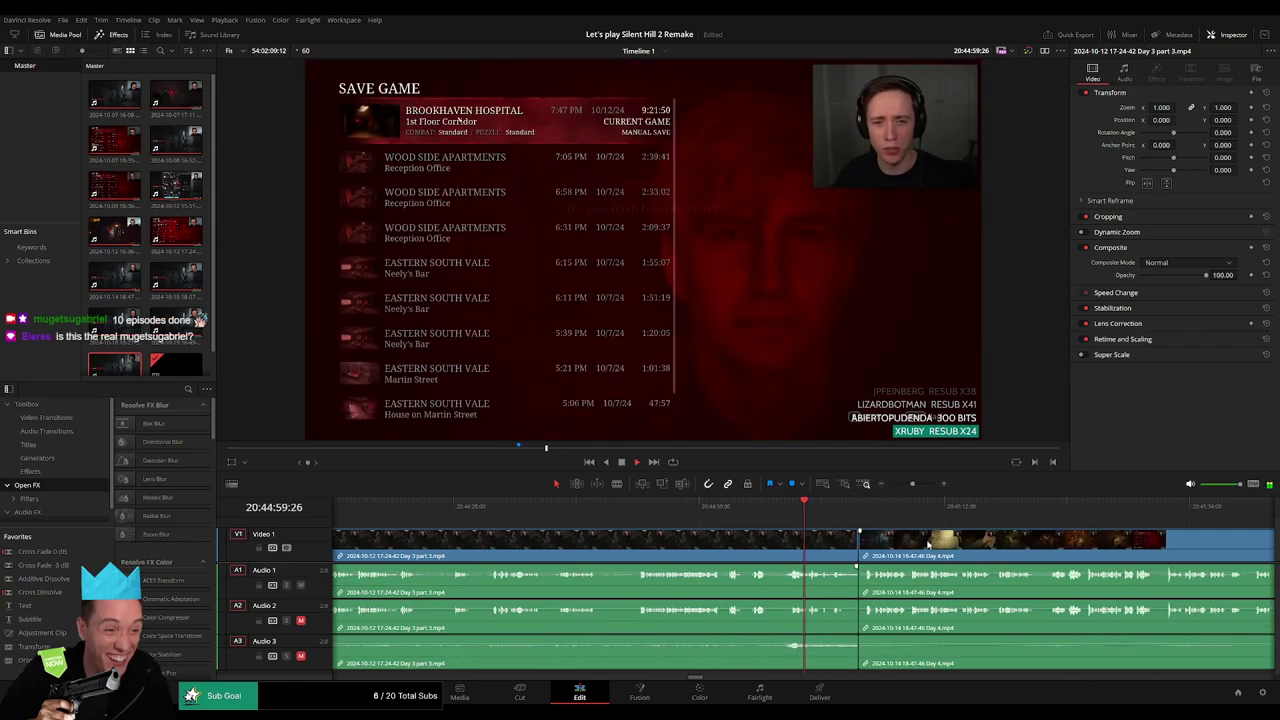
Add the default dissolve at the part 3 / Day 4 cut with Ctrl+T and play across it.
left_click(870, 540)
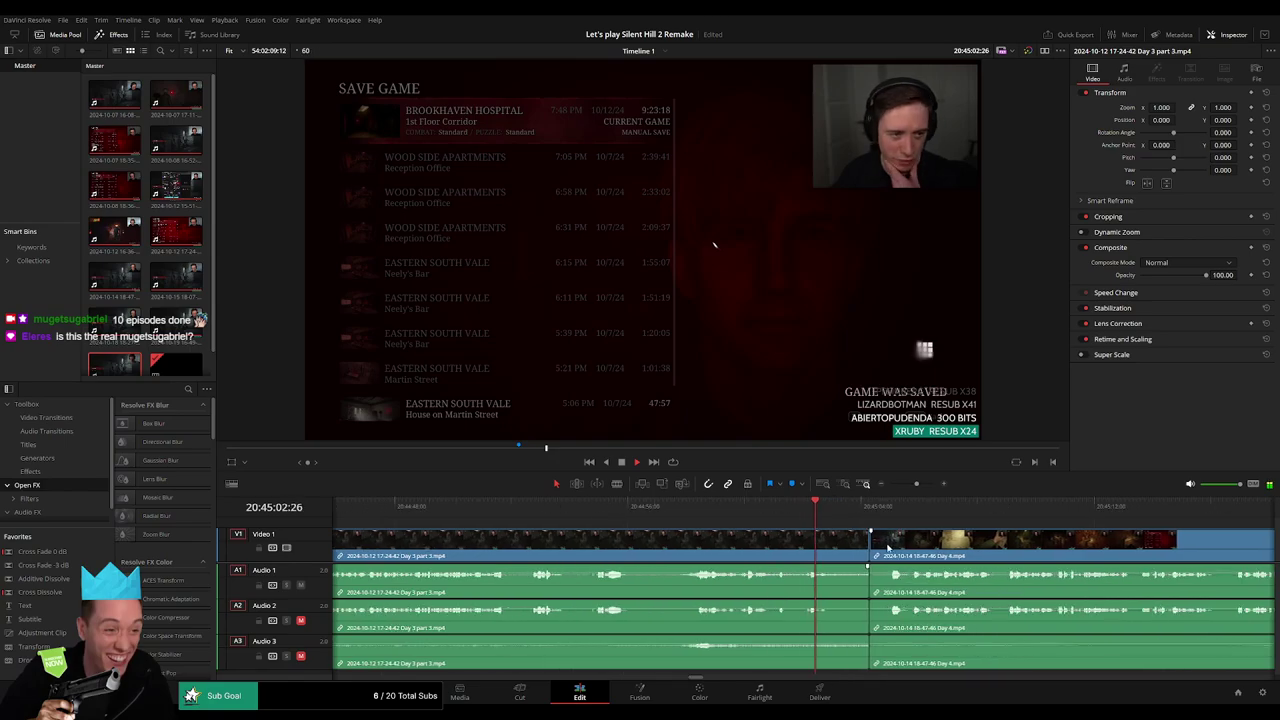
key("ctrl+t")
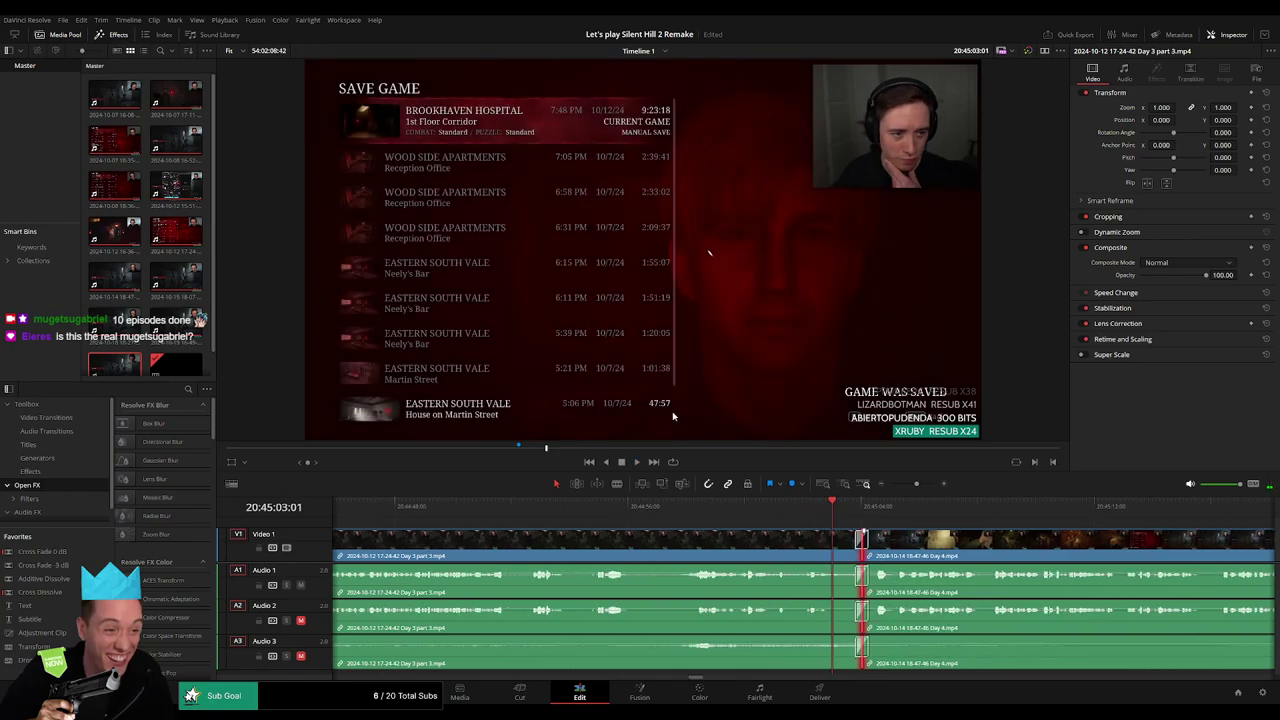
key("space")
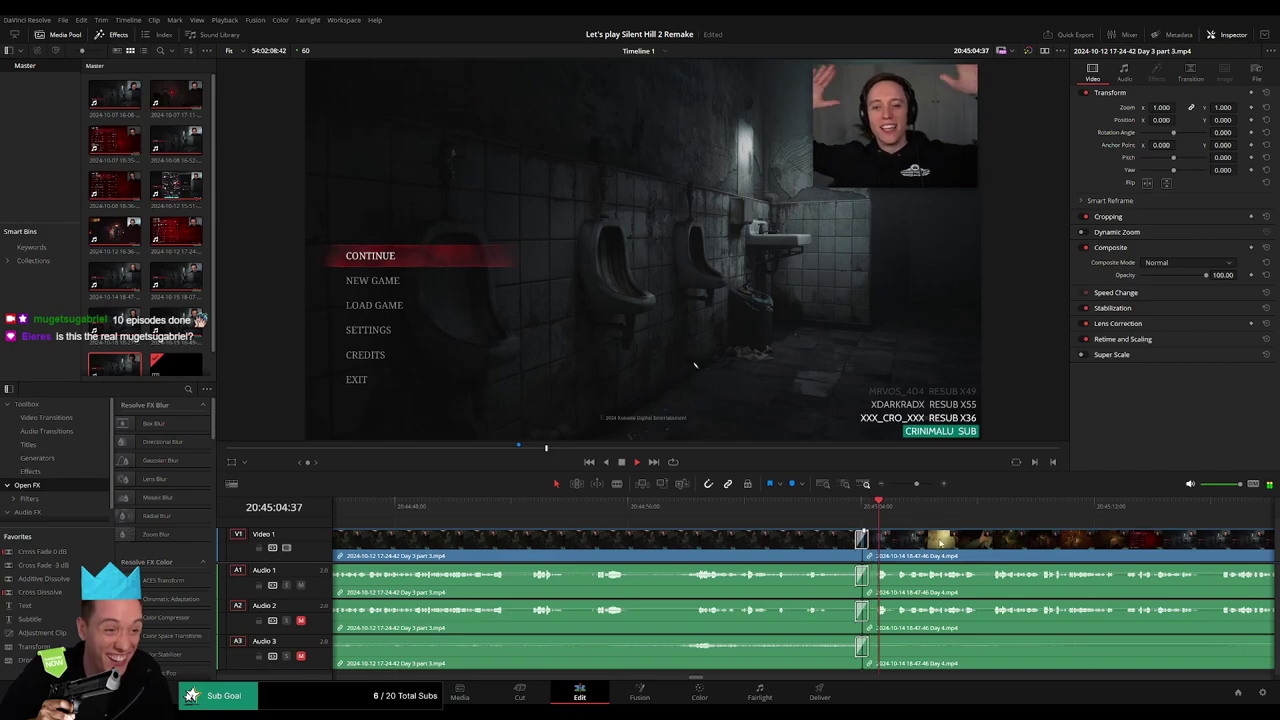
scroll(617, 558, "down", 5)
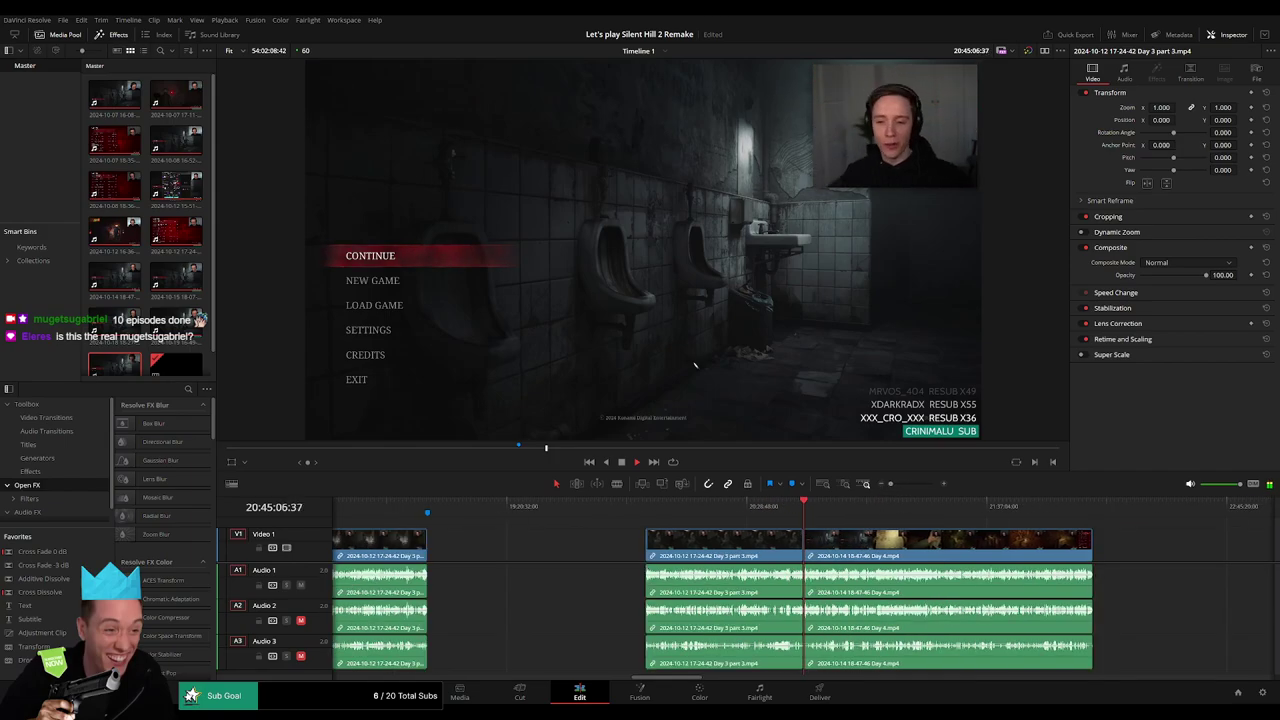
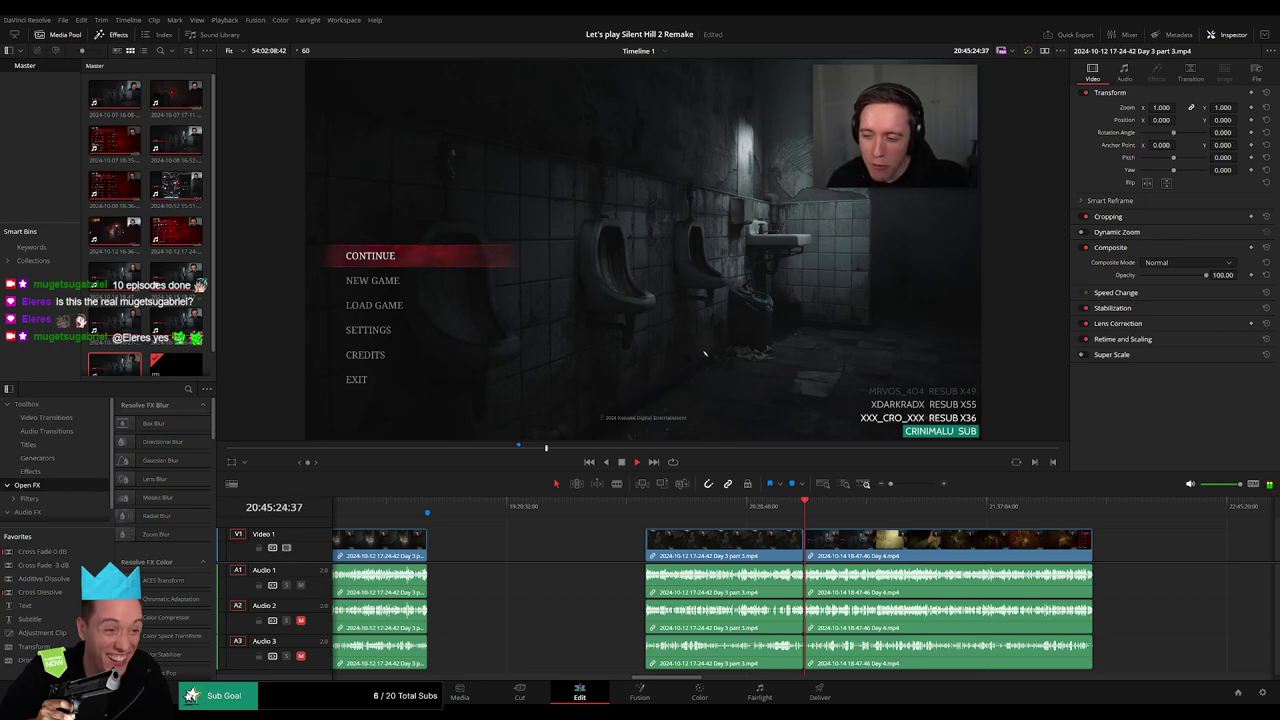
Play through the Day 4 footage to find where the game's pause menu appears.
scroll(840, 527, "right", 3)
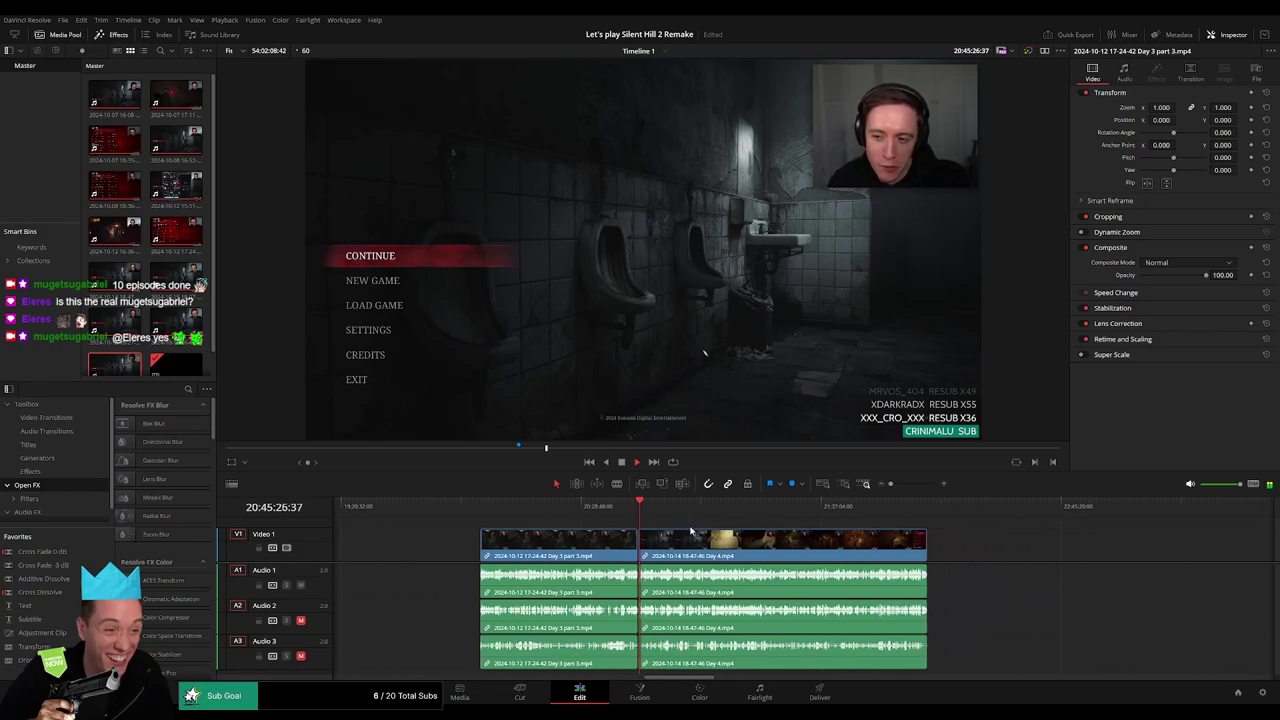
scroll(692, 531, "right", 4)
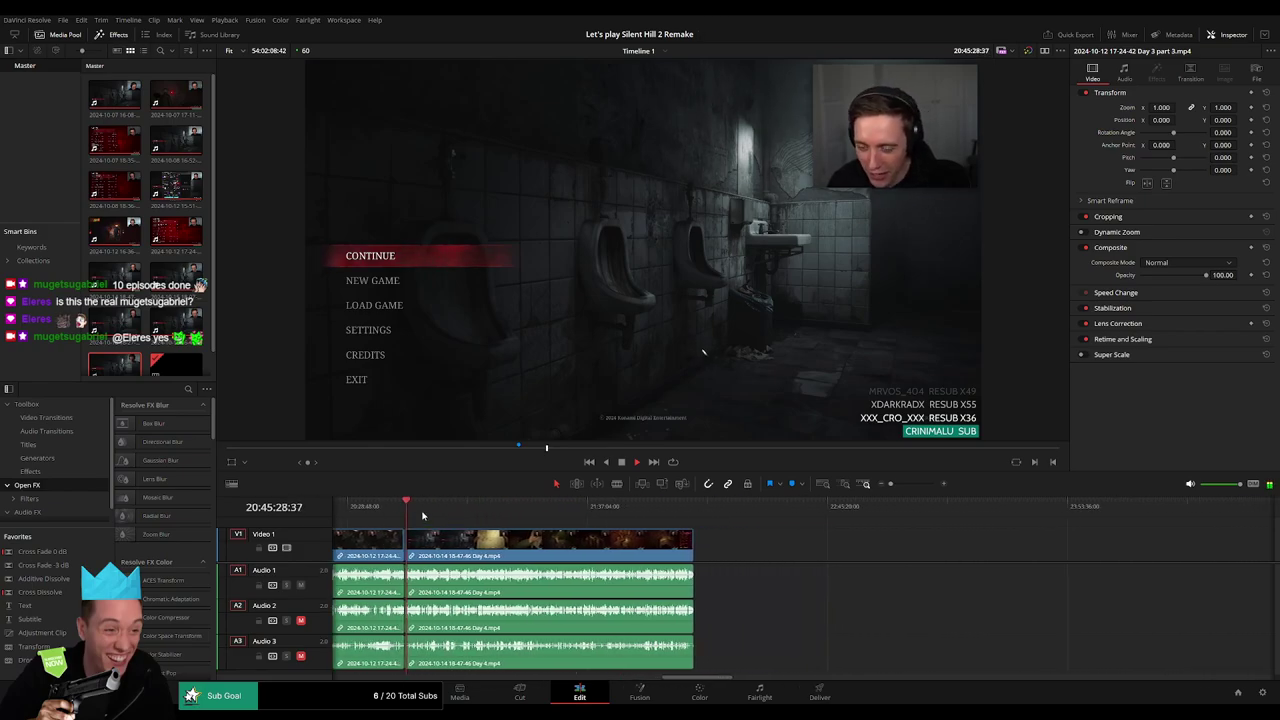
left_click_drag(418, 511, 451, 512)
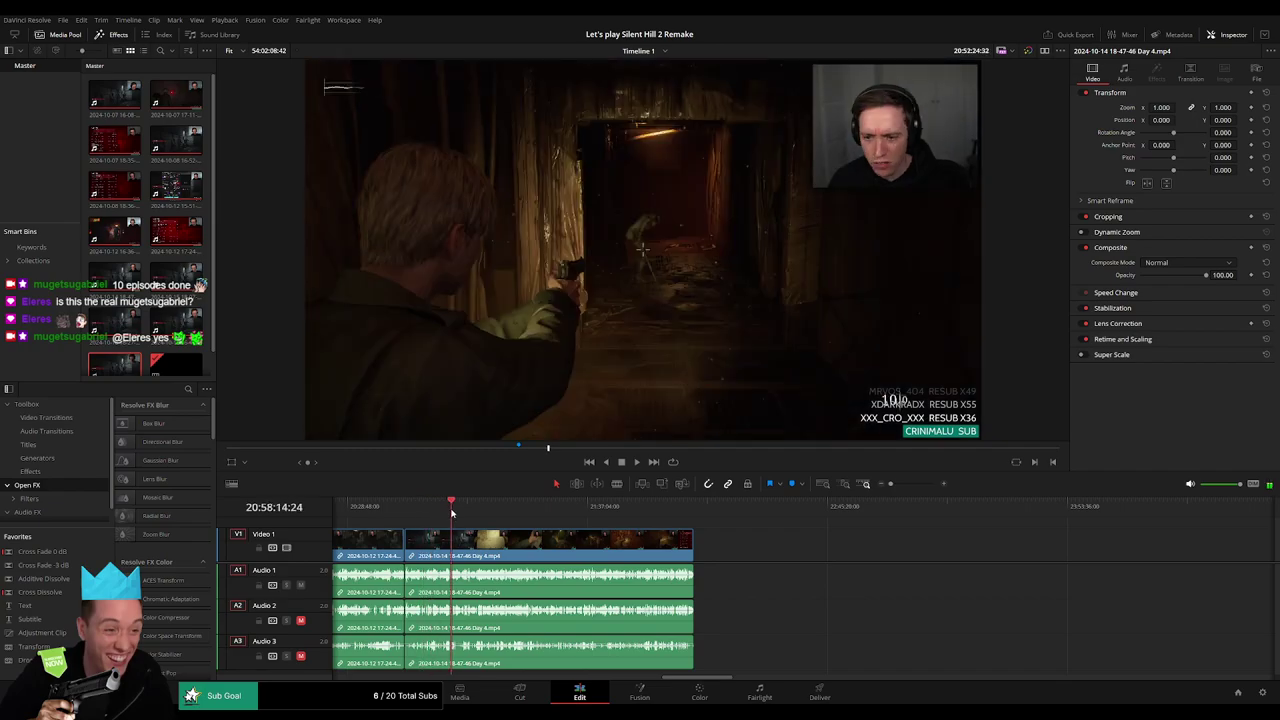
scroll(535, 540, "up", 10)
key("space")
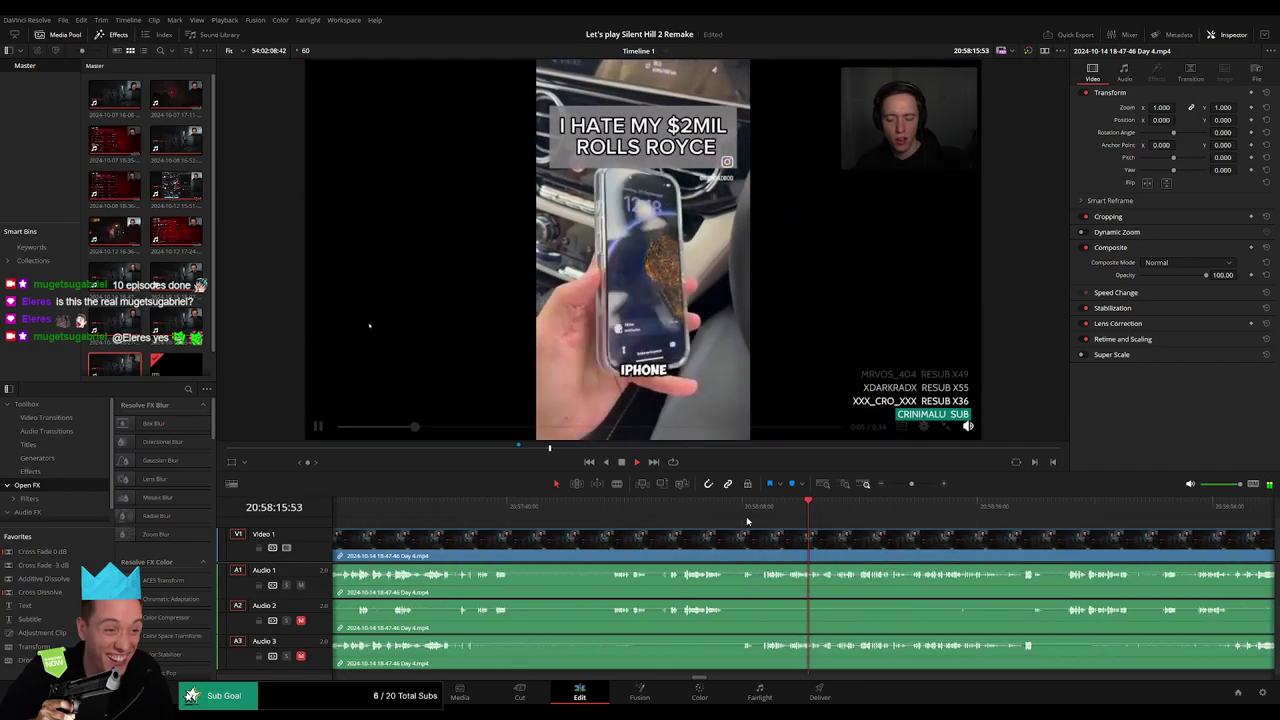
left_click_drag(742, 512, 718, 525)
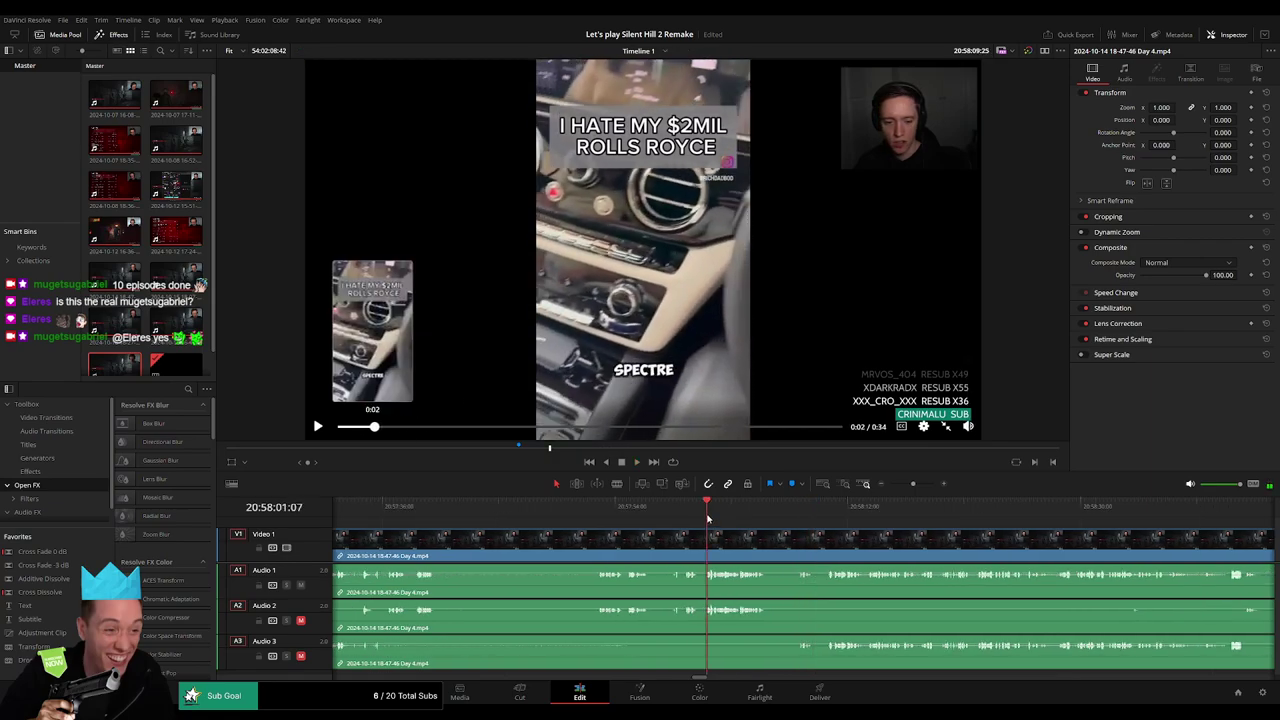
scroll(740, 530, "up", 3)
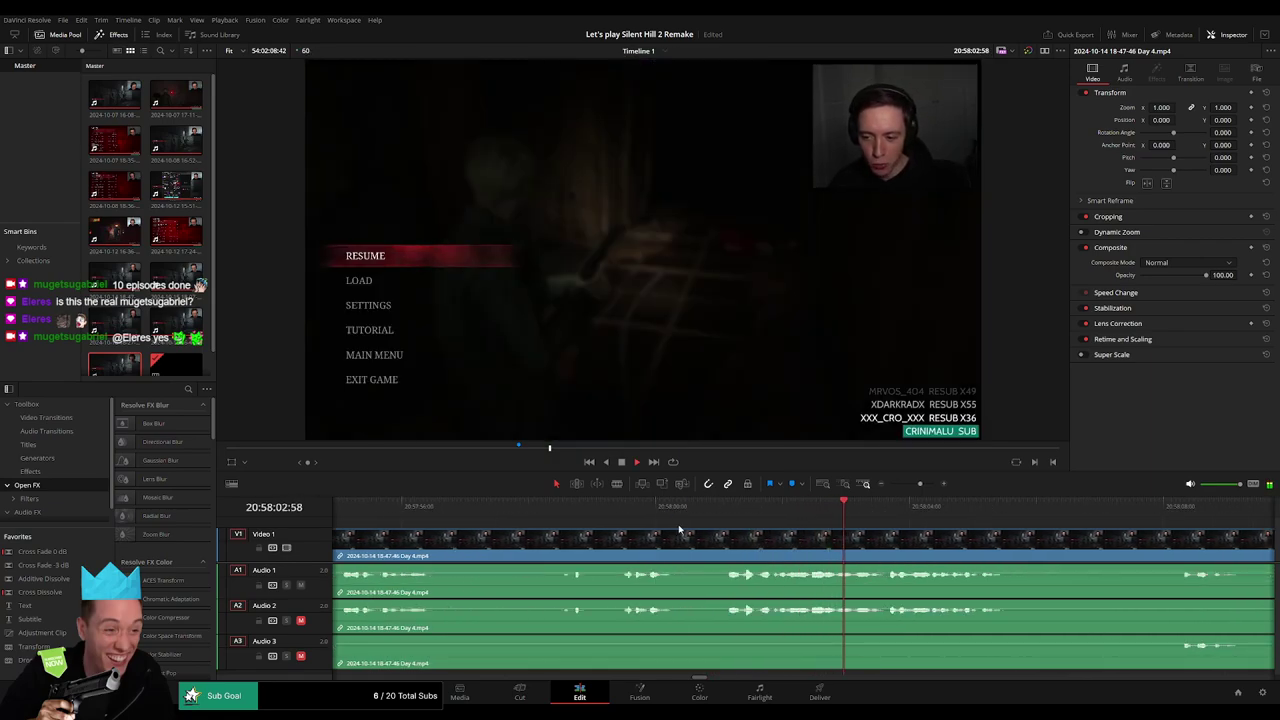
left_click(620, 519)
key("space")
Park the playhead exactly at 20:57:58:00, where the pause menu appears.
left_click(557, 509)
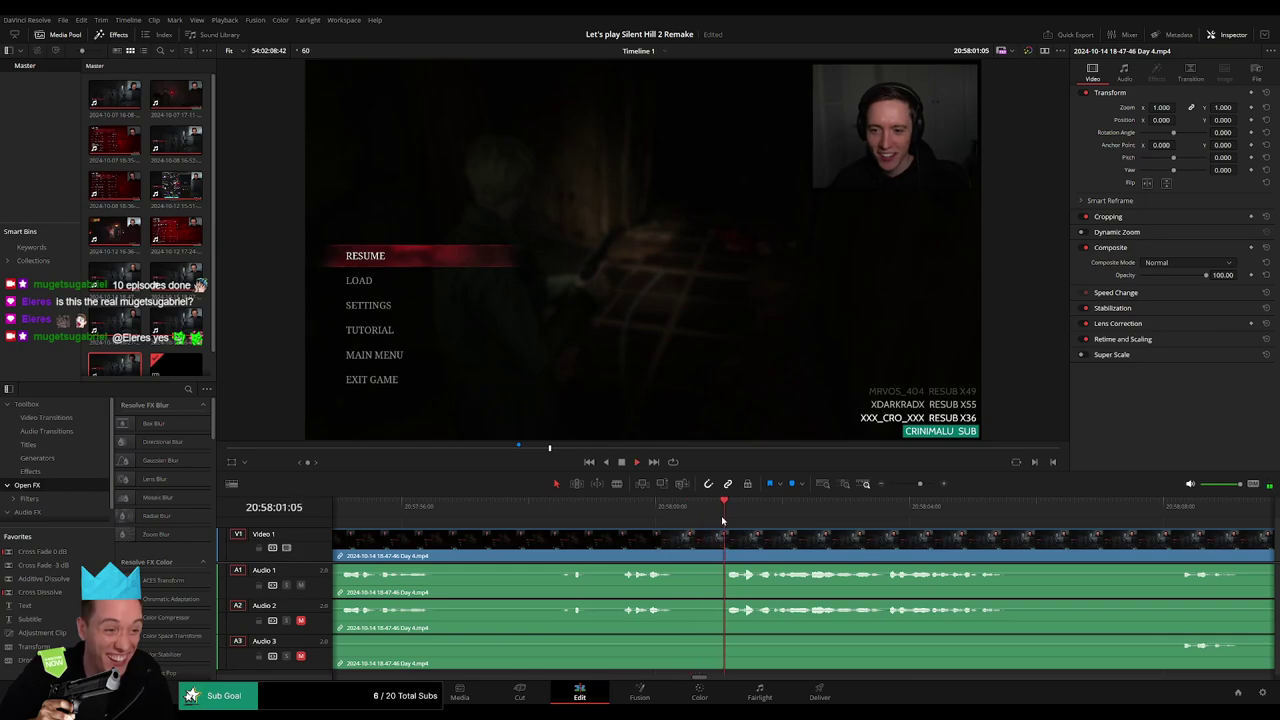
scroll(700, 535, "up", 2)
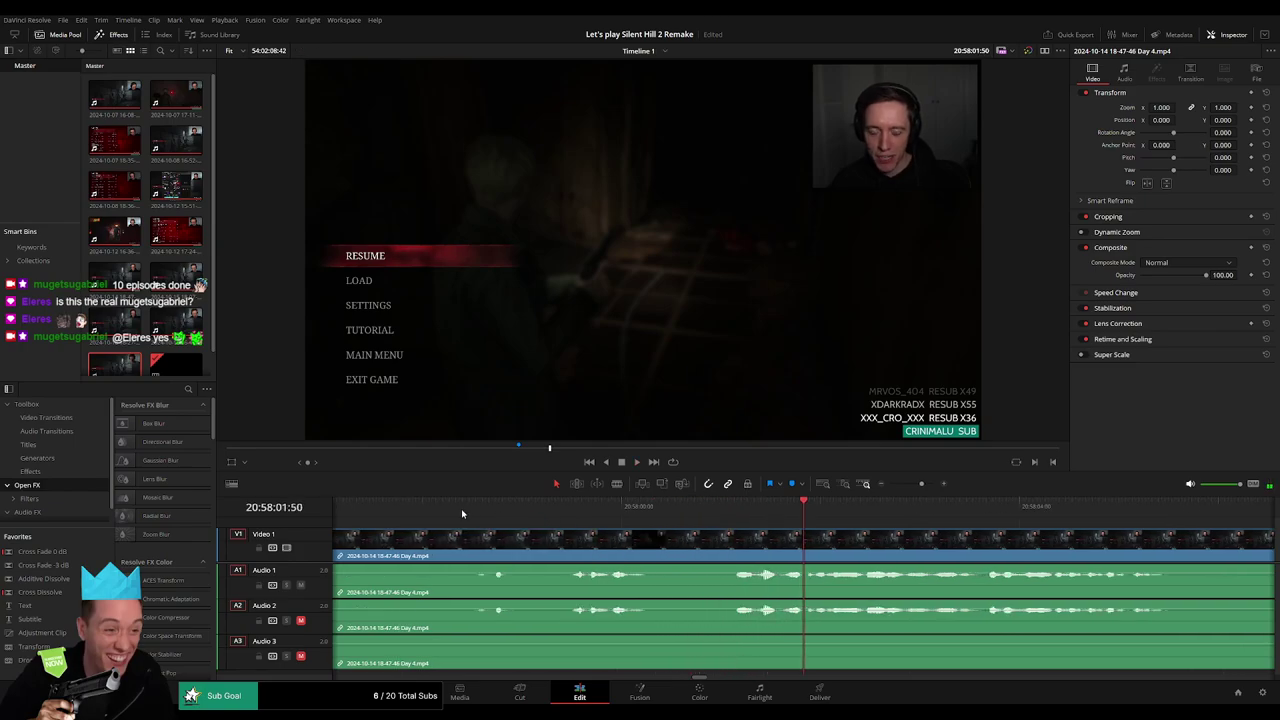
left_click(474, 510)
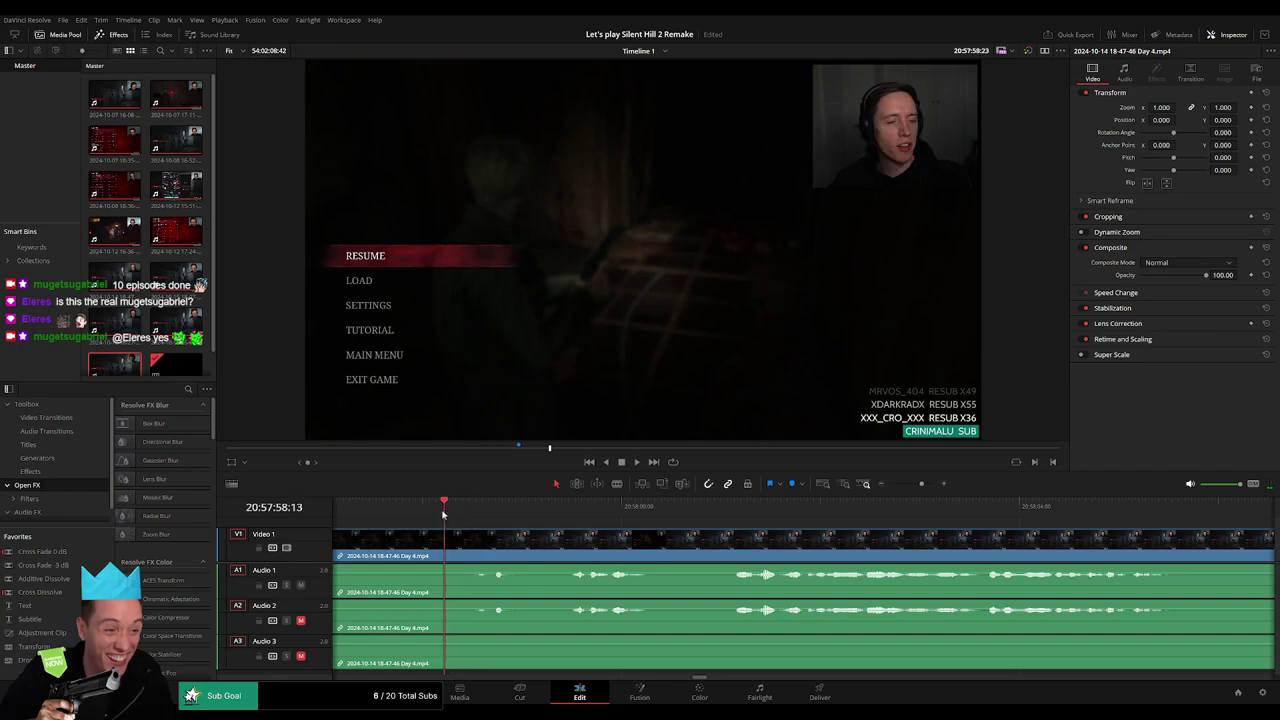
left_click_drag(475, 512, 437, 512)
scroll(664, 538, "left", 3)
left_click(663, 507)
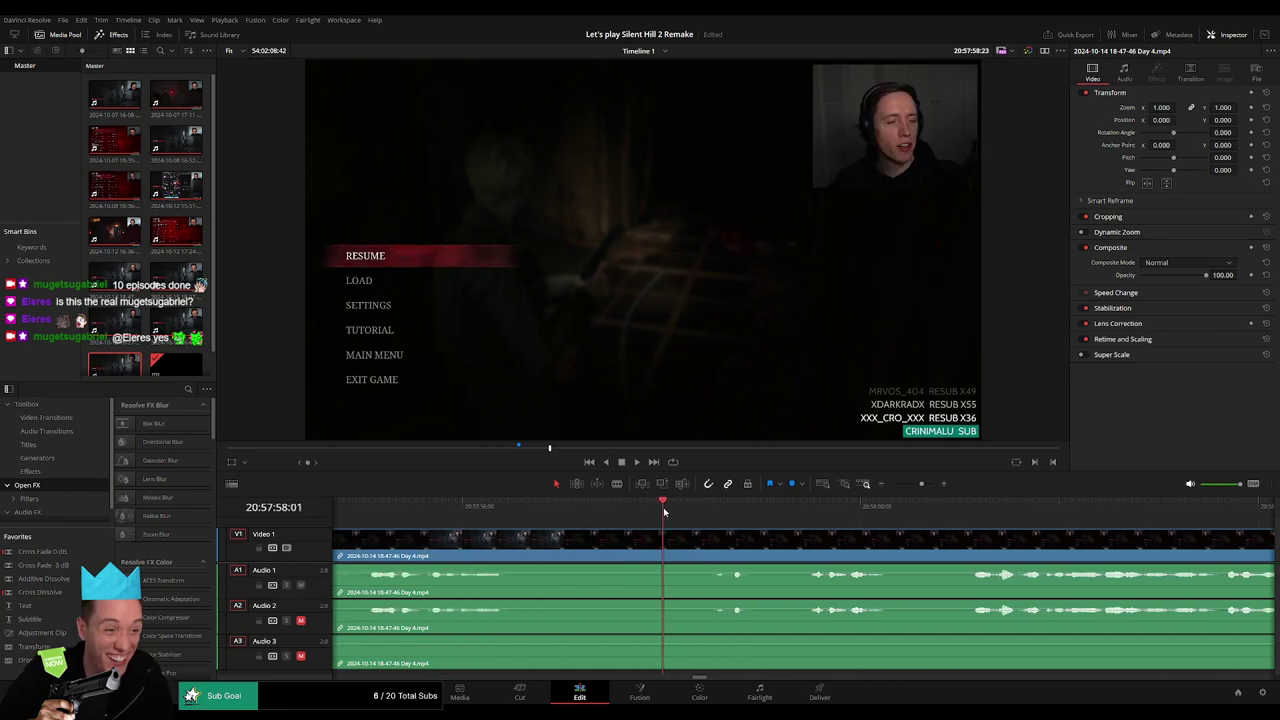
Blade all tracks of the Day 4 clip at 20:57:58:00 and trim the clip edges at the cut.
key("b")
left_click(662, 531)
key("a")
left_click_drag(662, 531, 763, 541)
left_click_drag(659, 533, 597, 532)
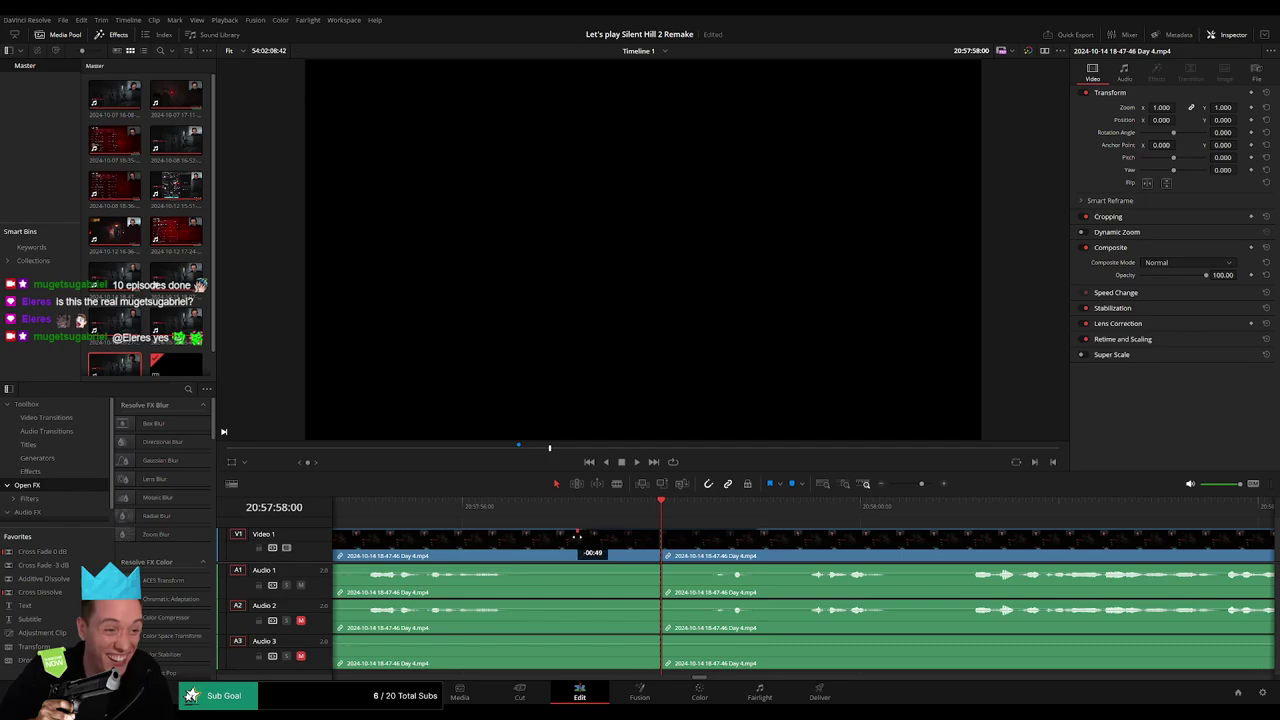
Add fade-outs before and fade-ins after the cut on Audio 1, 2 and 3.
left_click_drag(659, 566, 565, 568)
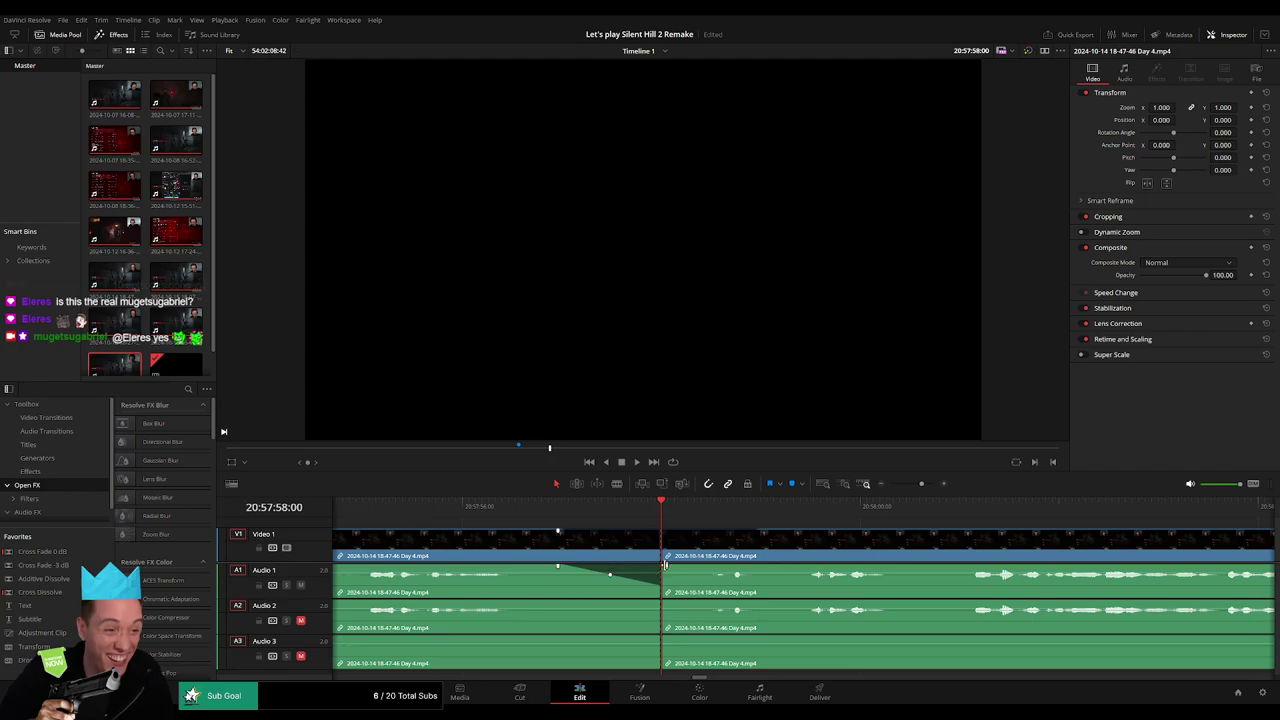
left_click_drag(662, 565, 748, 567)
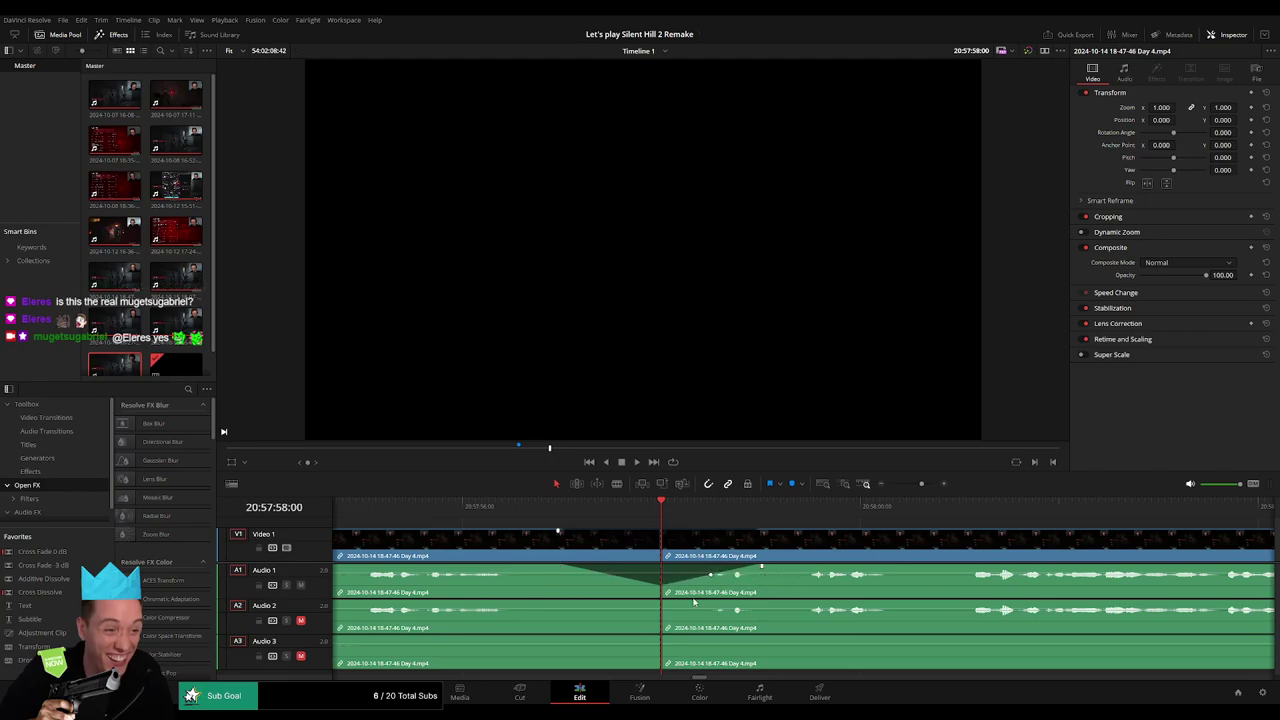
left_click_drag(660, 603, 564, 600)
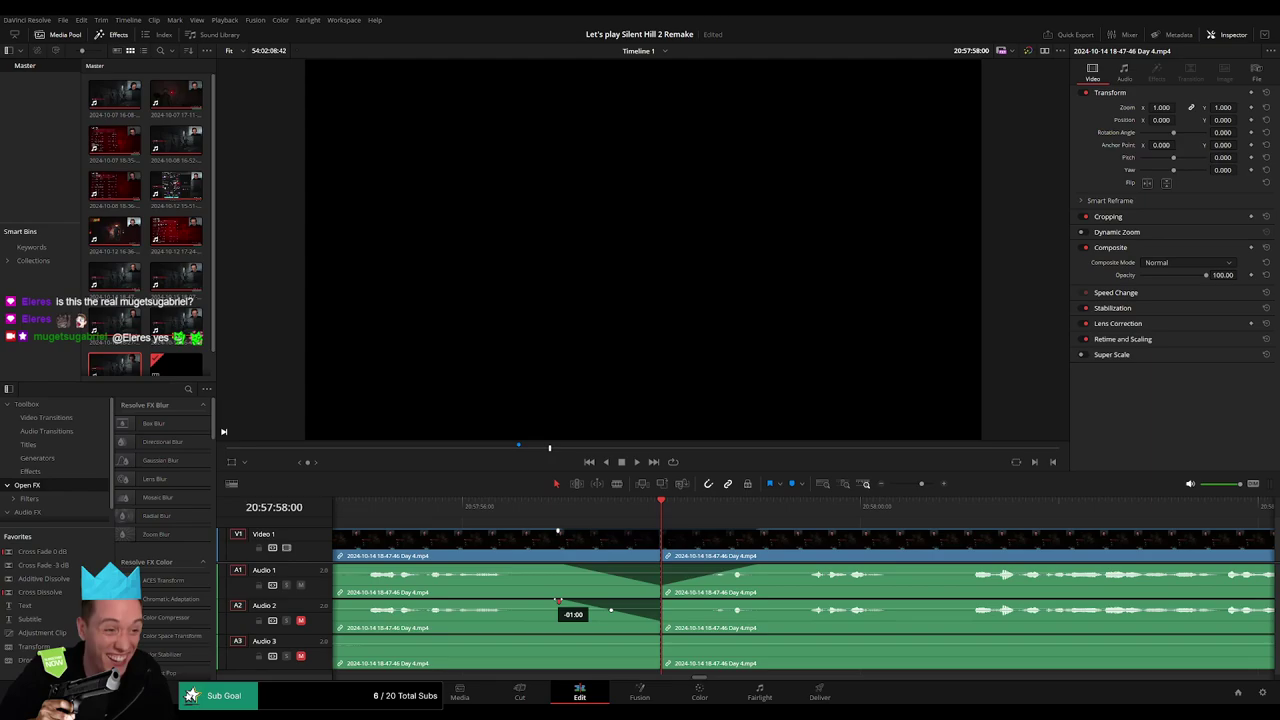
left_click_drag(662, 600, 758, 601)
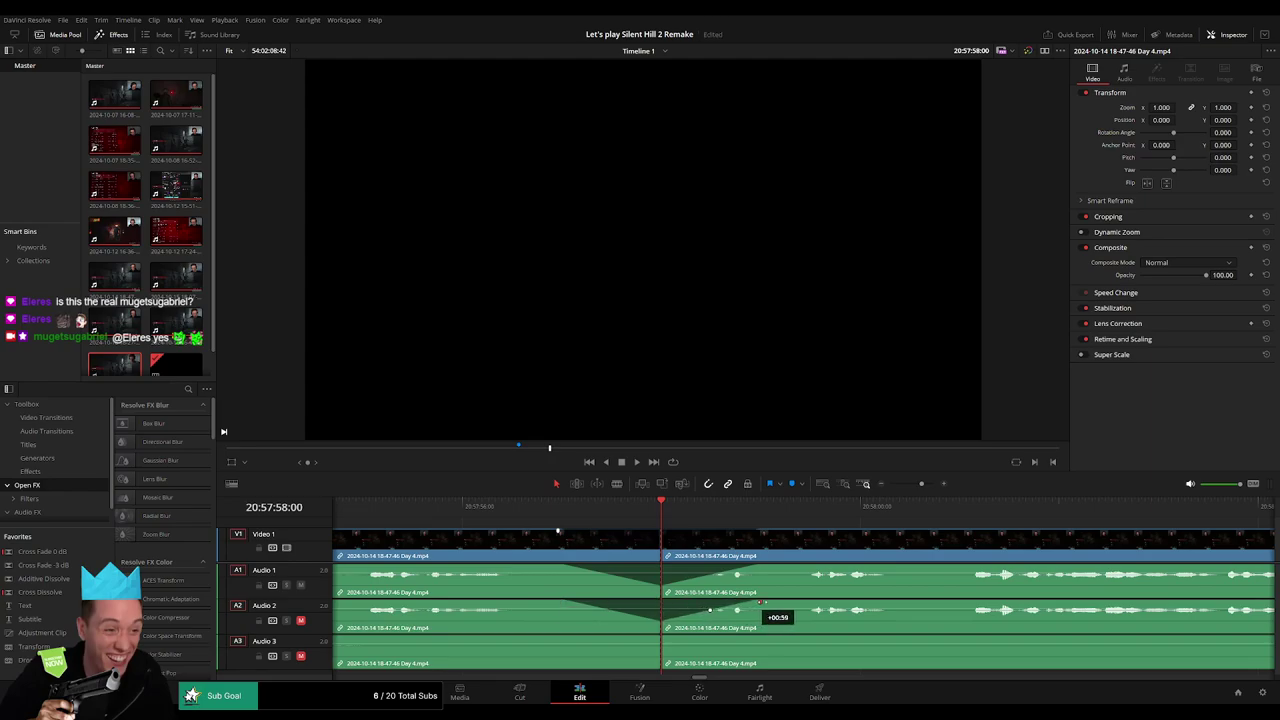
left_click_drag(660, 637, 566, 638)
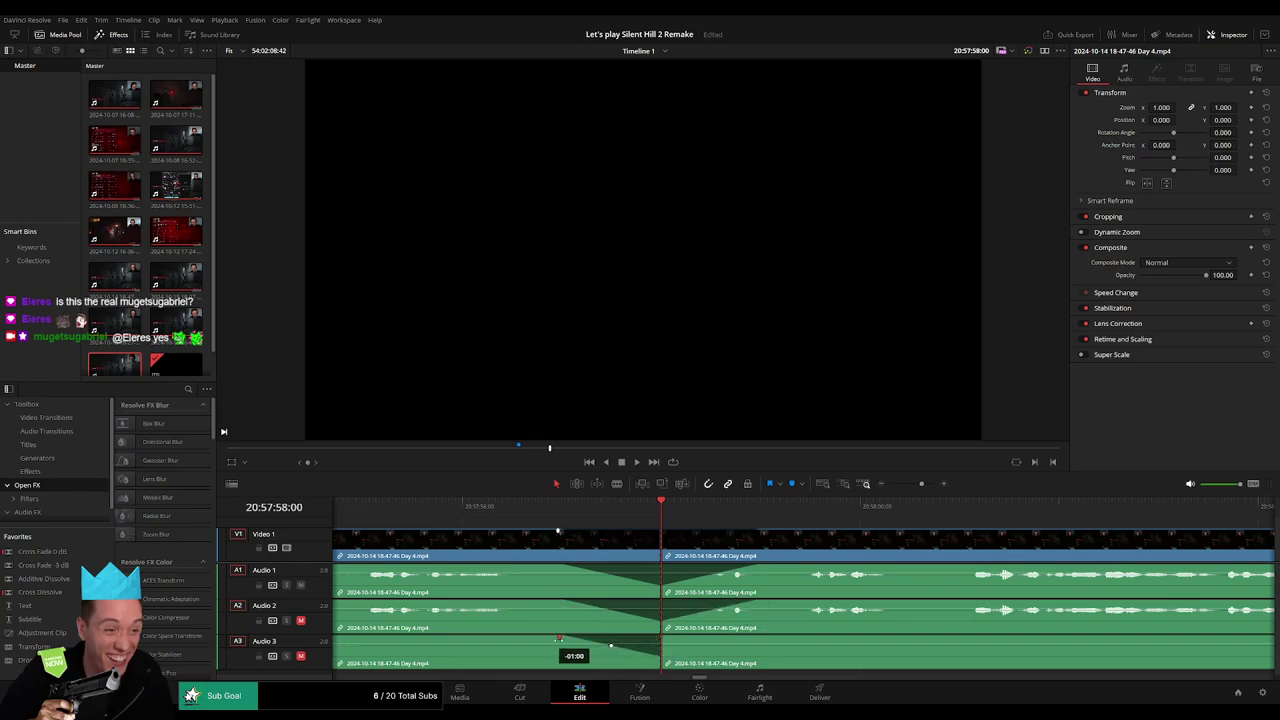
left_click_drag(660, 637, 760, 638)
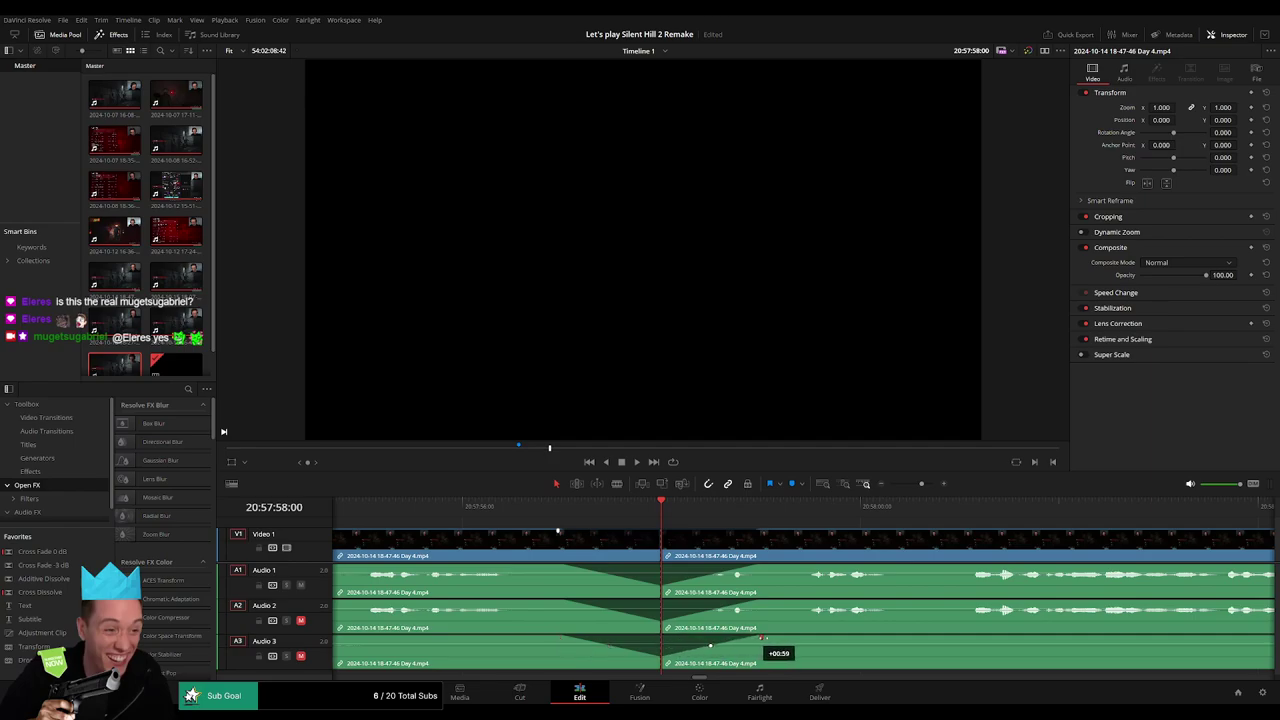
left_click_drag(918, 484, 890, 484)
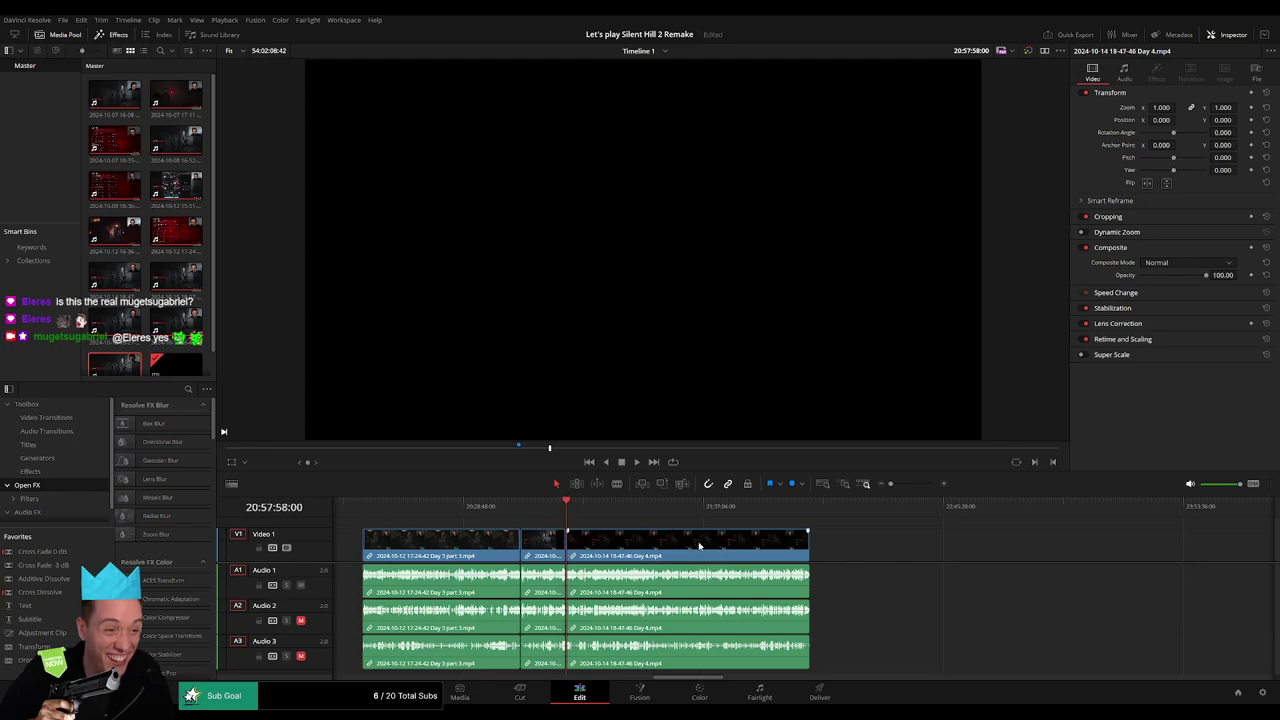
Drag the later Day 4 piece to the right, away from the earlier clips.
scroll(650, 545, "right", 5)
scroll(520, 545, "right", 1)
left_click_drag(503, 545, 811, 553)
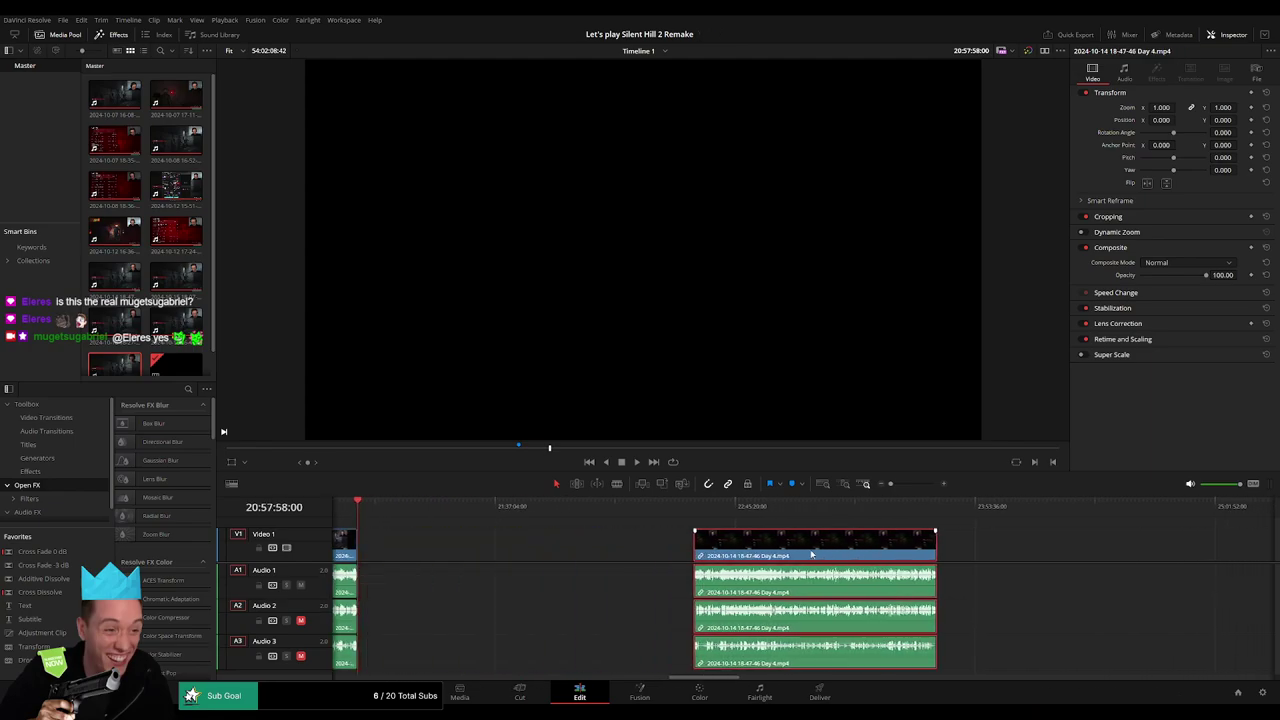
left_click(489, 546)
Place the later Day 4 footage so it starts at 22:00:00:00.
left_click_drag(478, 507, 577, 530)
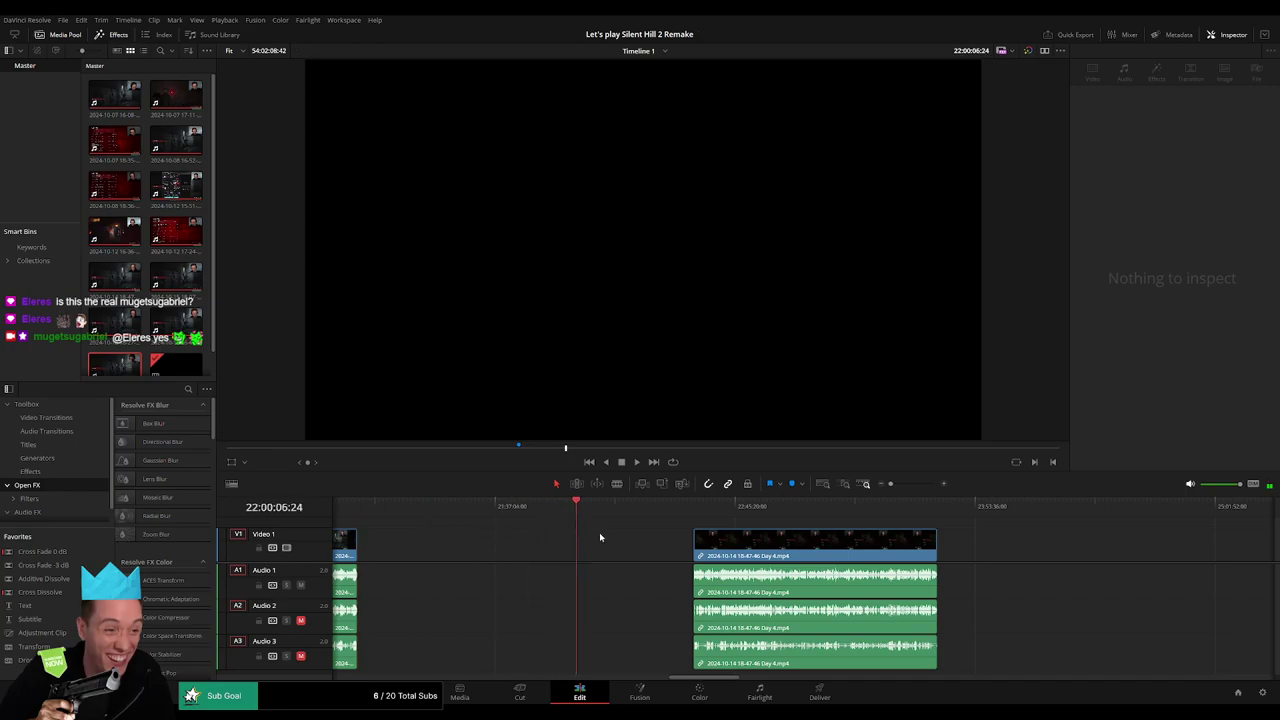
key("shift+z")
left_click(798, 508)
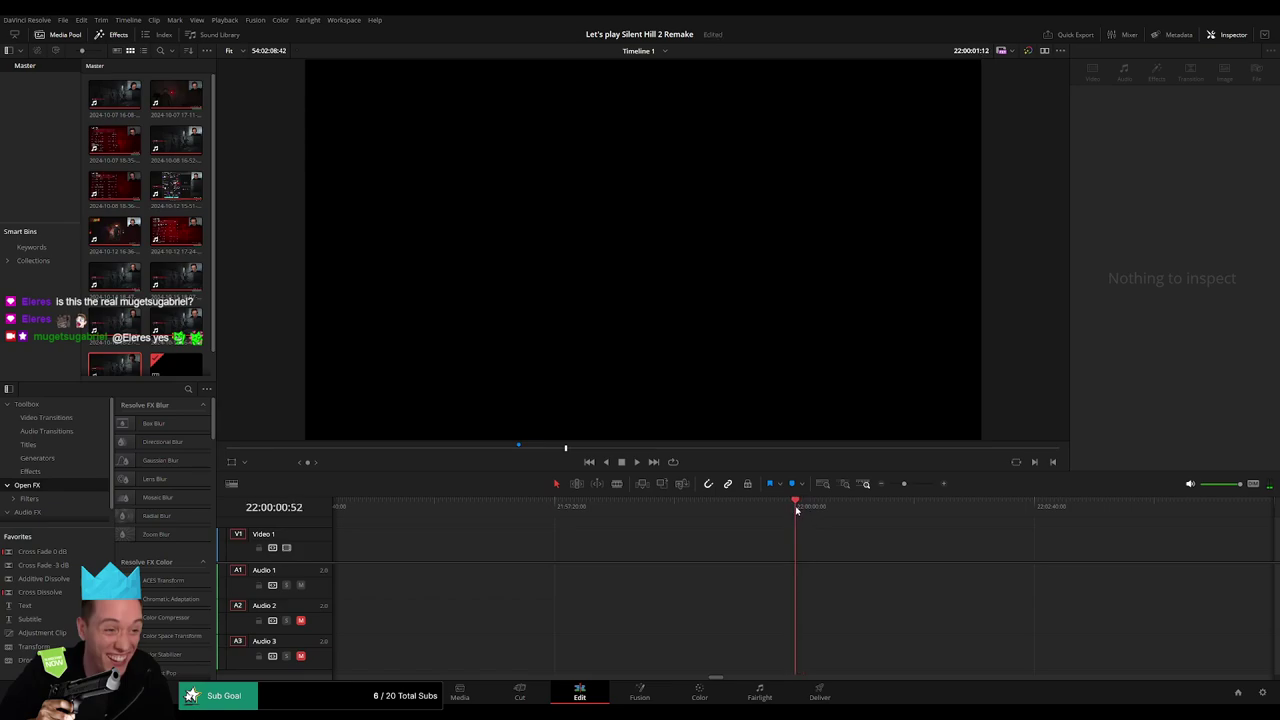
left_click_drag(797, 510, 795, 510)
left_click_drag(903, 486, 890, 486)
scroll(700, 590, "right", 3)
left_click_drag(690, 540, 573, 540)
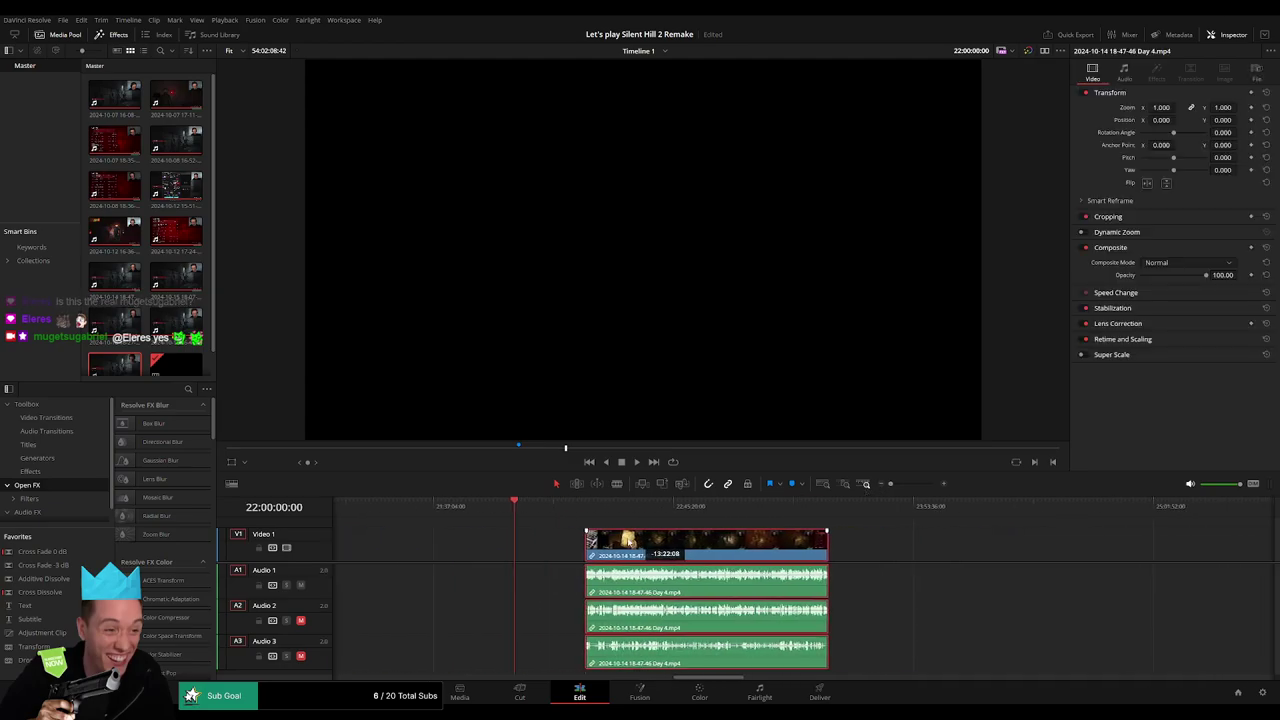
Play and skim through the repositioned footage past 22:00:34 to review it.
key("space")
scroll(878, 518, "up", 2)
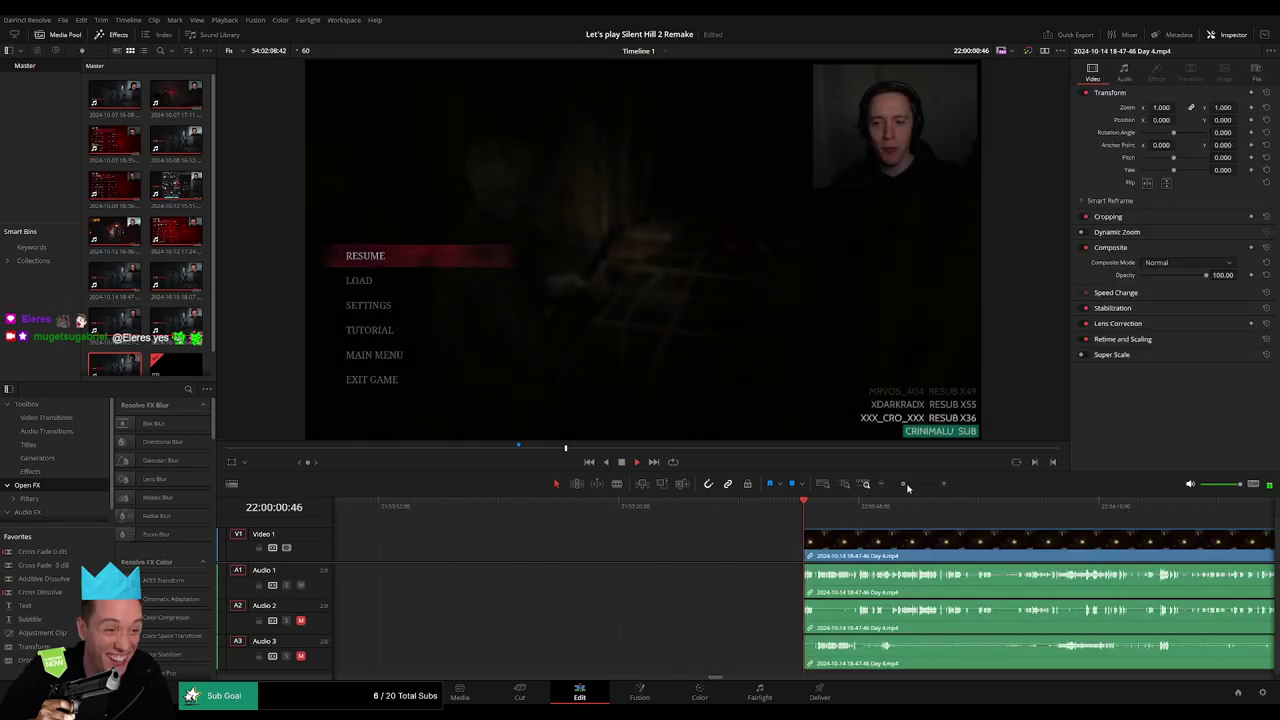
left_click(898, 520)
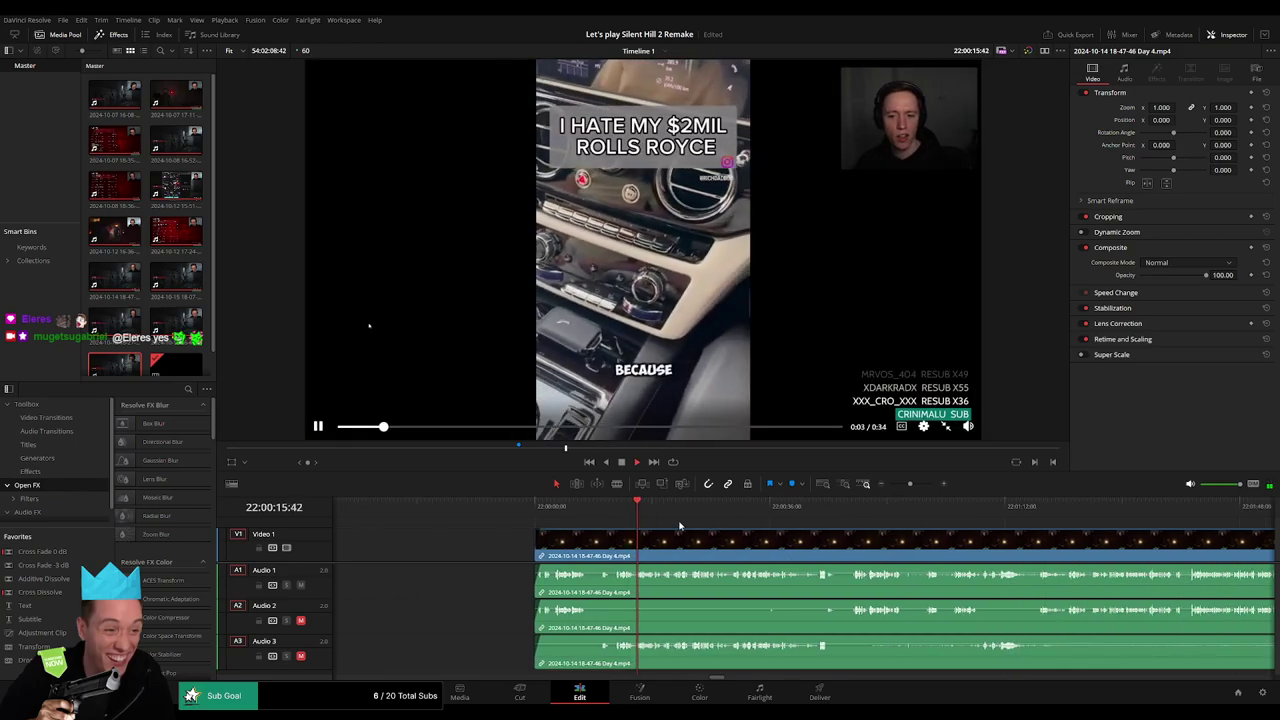
left_click_drag(679, 510, 762, 512)
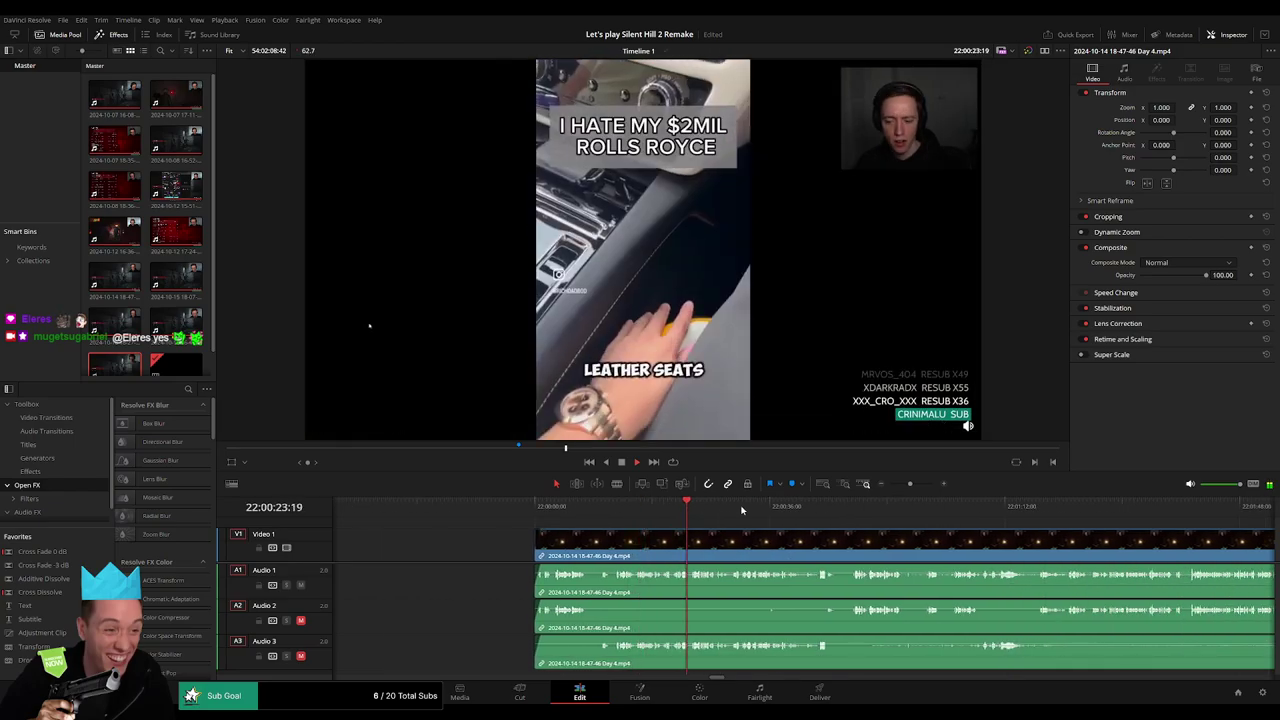
key("space")
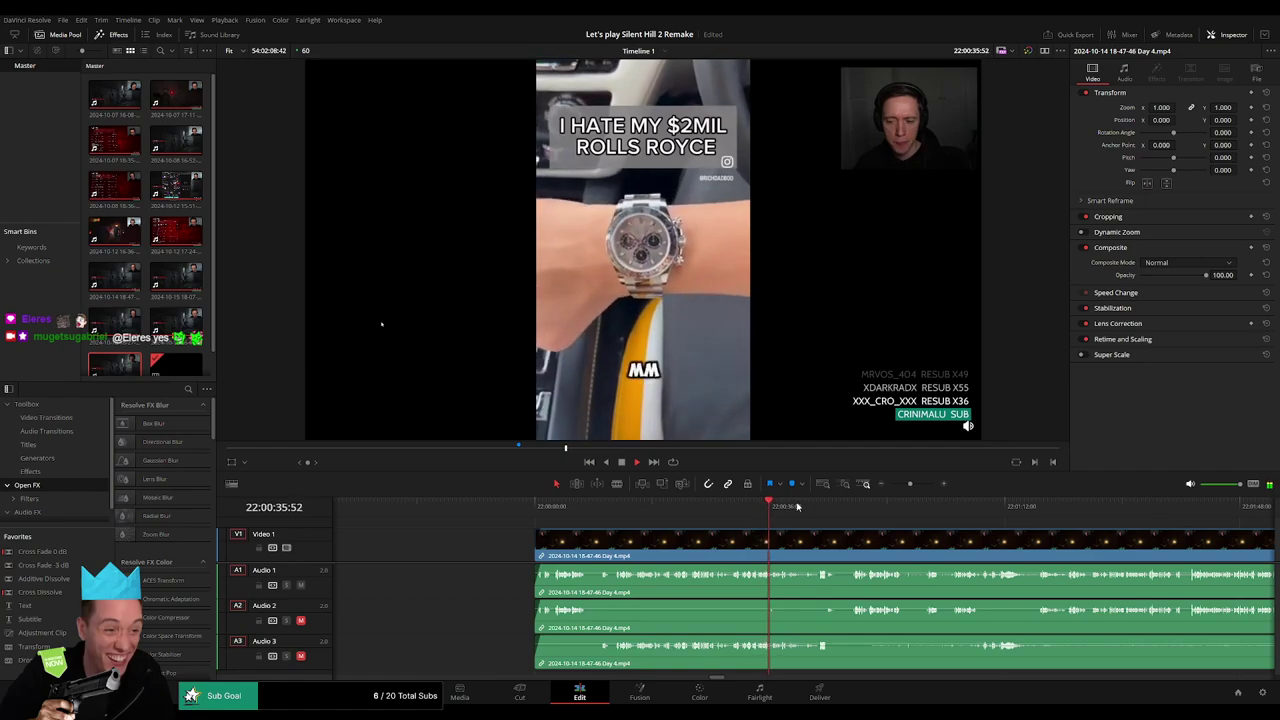
left_click(797, 506)
left_click(819, 506)
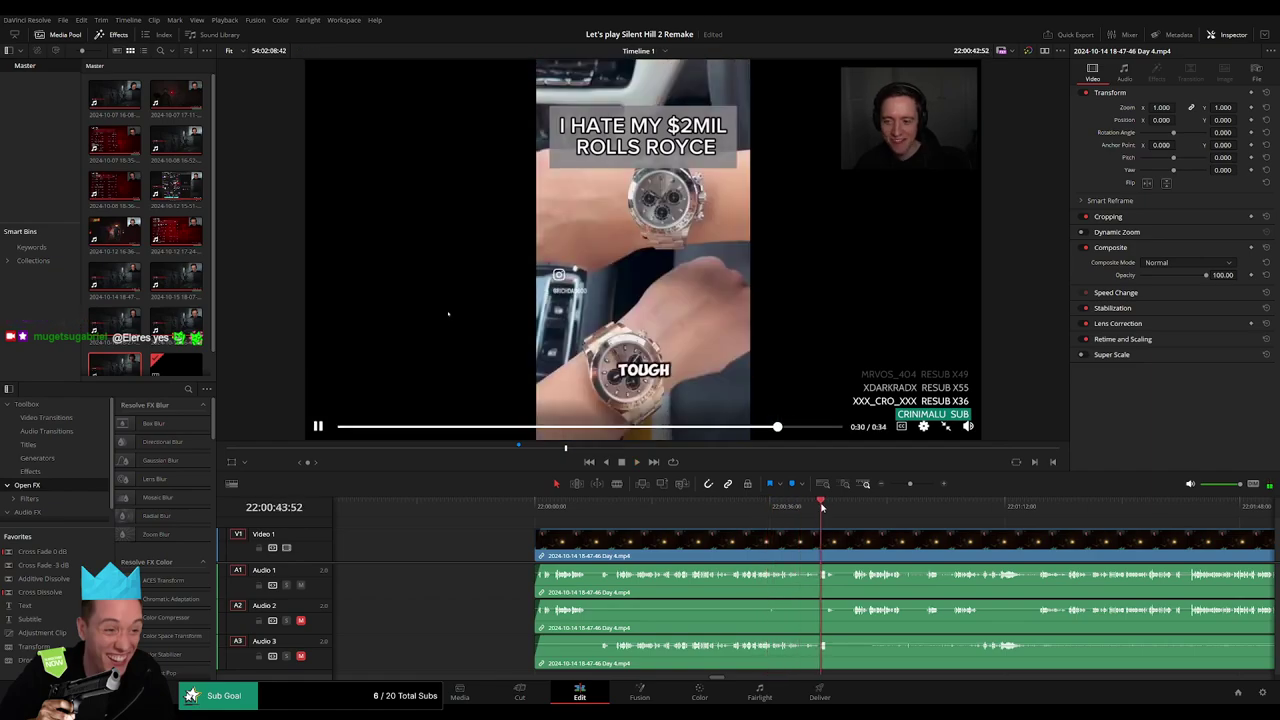
left_click_drag(905, 484, 890, 484)
left_click(537, 506)
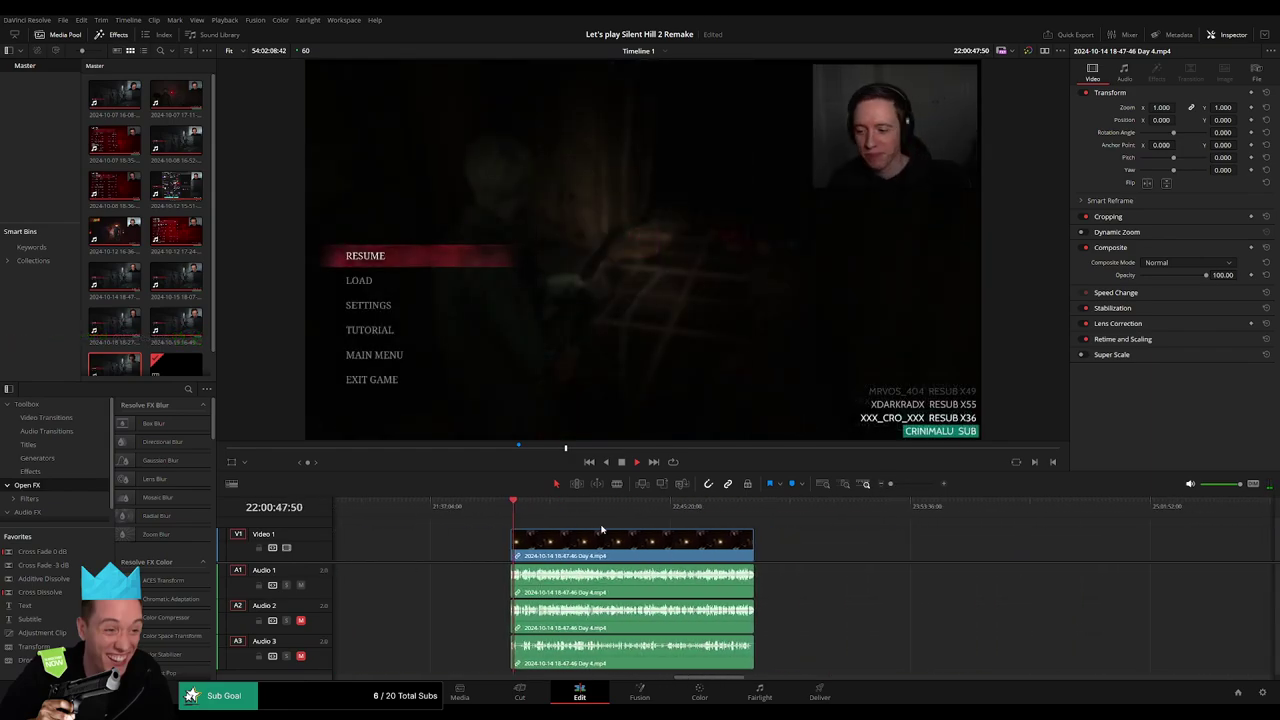
Find 22:58:00:00 near the end of the Day 4 footage and blade all tracks there.
left_click_drag(540, 512, 669, 525)
left_click_drag(694, 530, 714, 535)
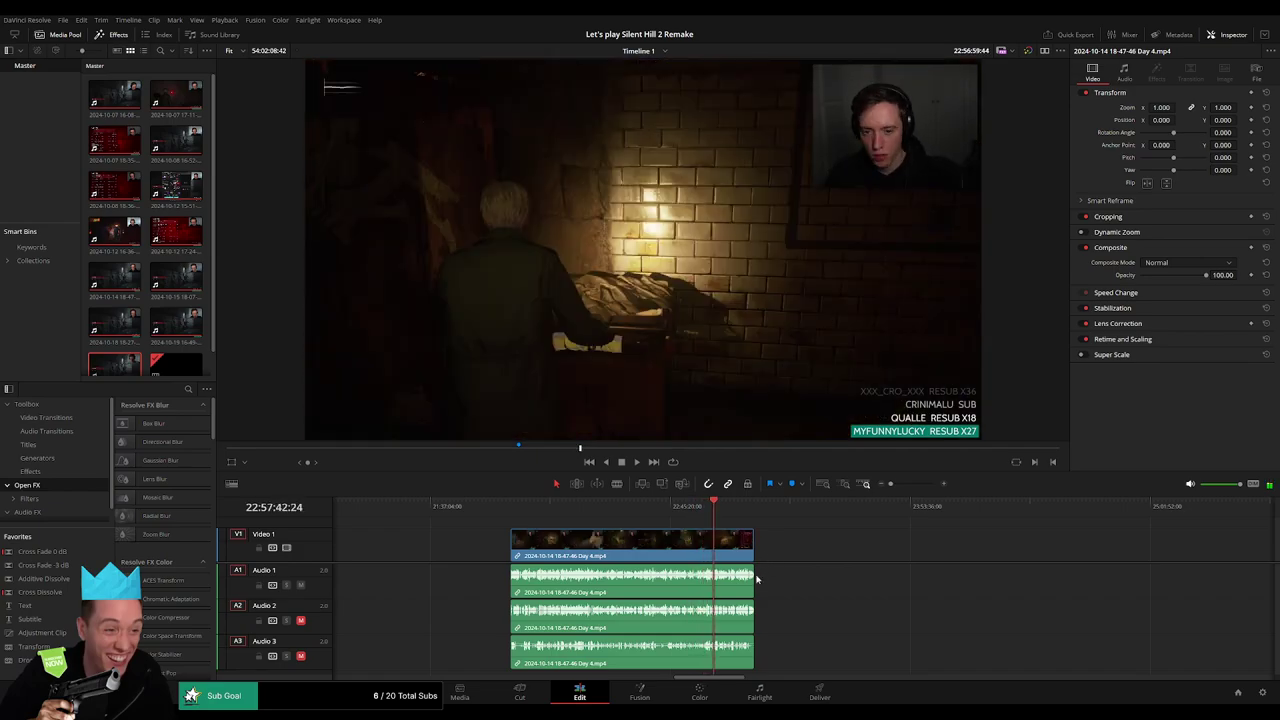
key("space")
scroll(800, 560, "up", 5)
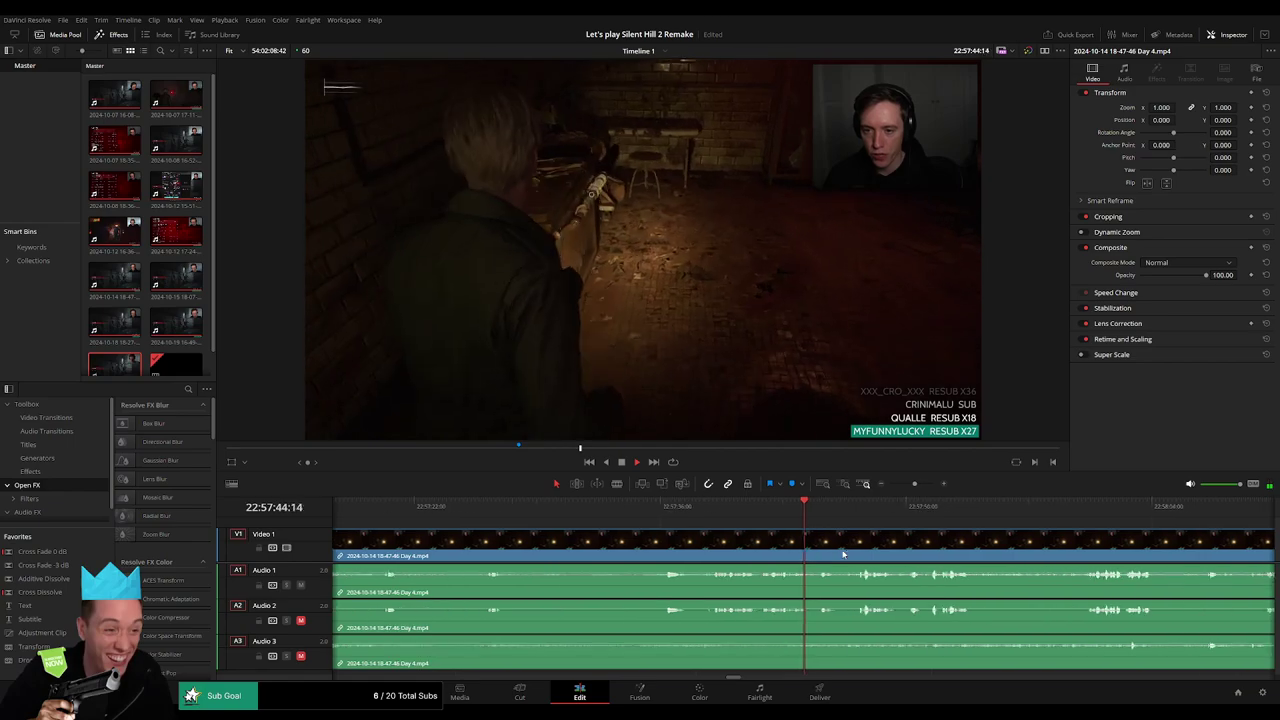
scroll(723, 522, "right", 3)
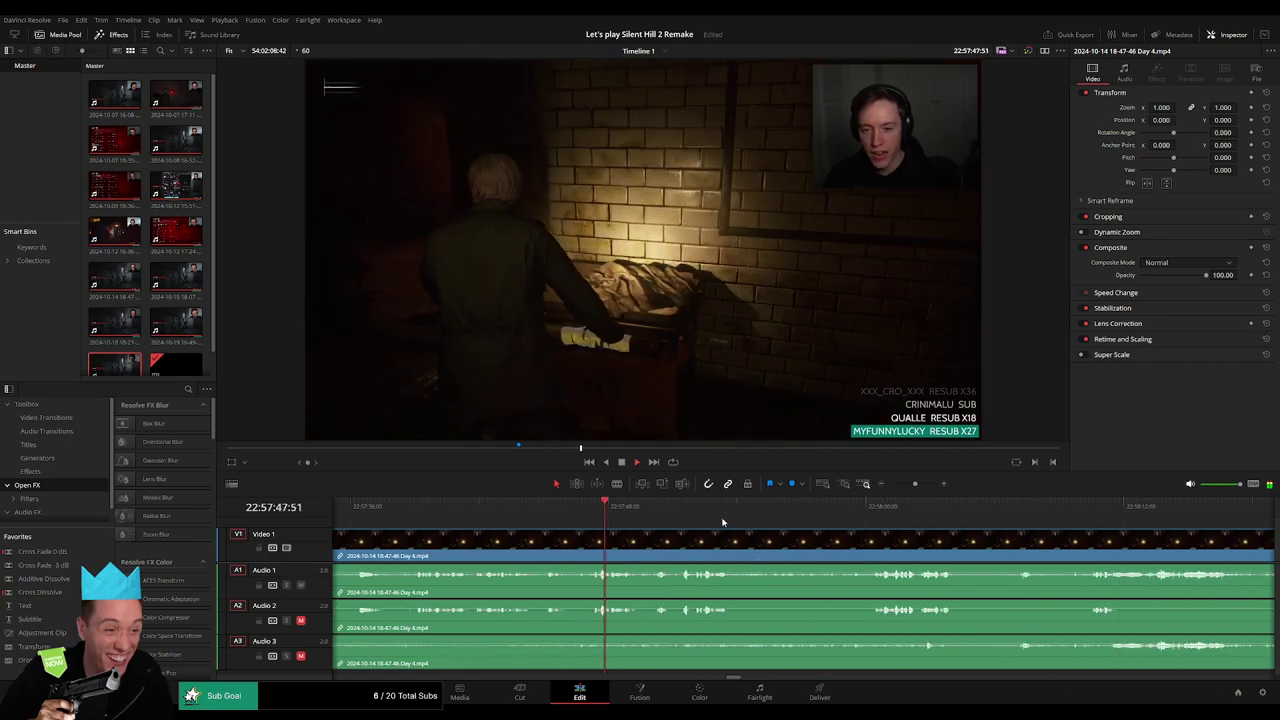
scroll(723, 522, "right", 3)
left_click(716, 509)
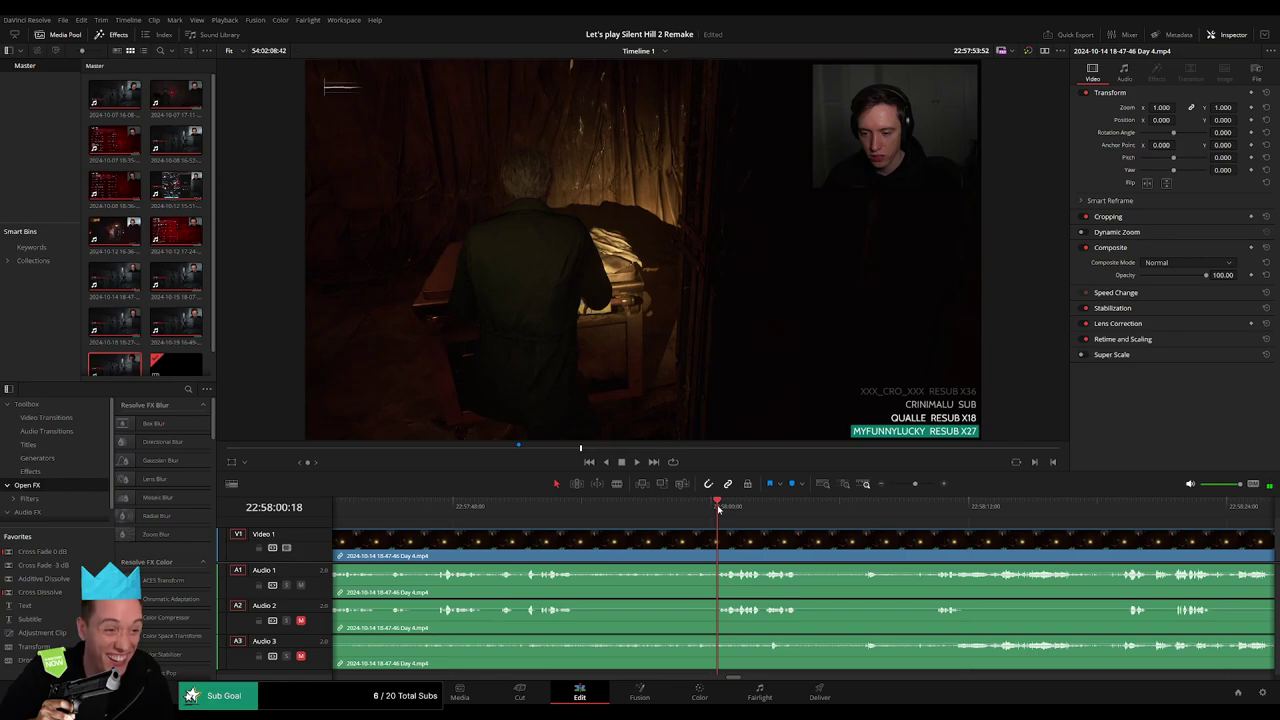
scroll(745, 535, "up", 3)
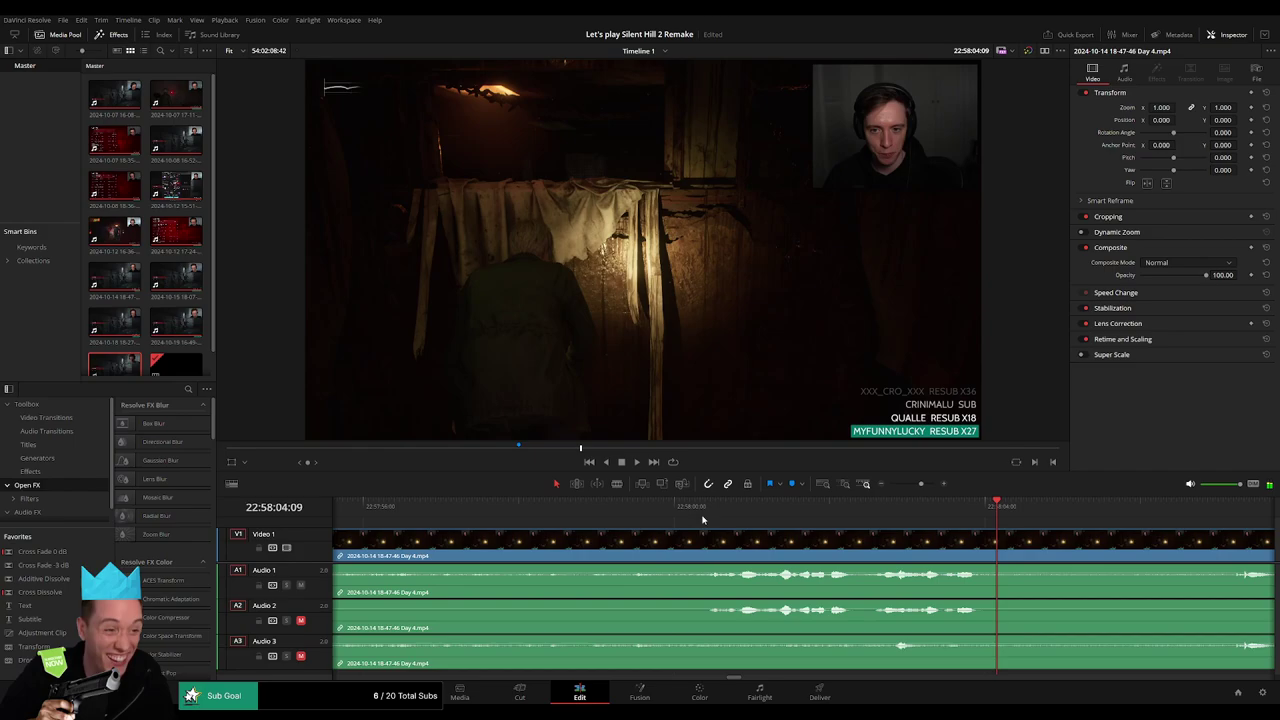
left_click_drag(702, 520, 676, 514)
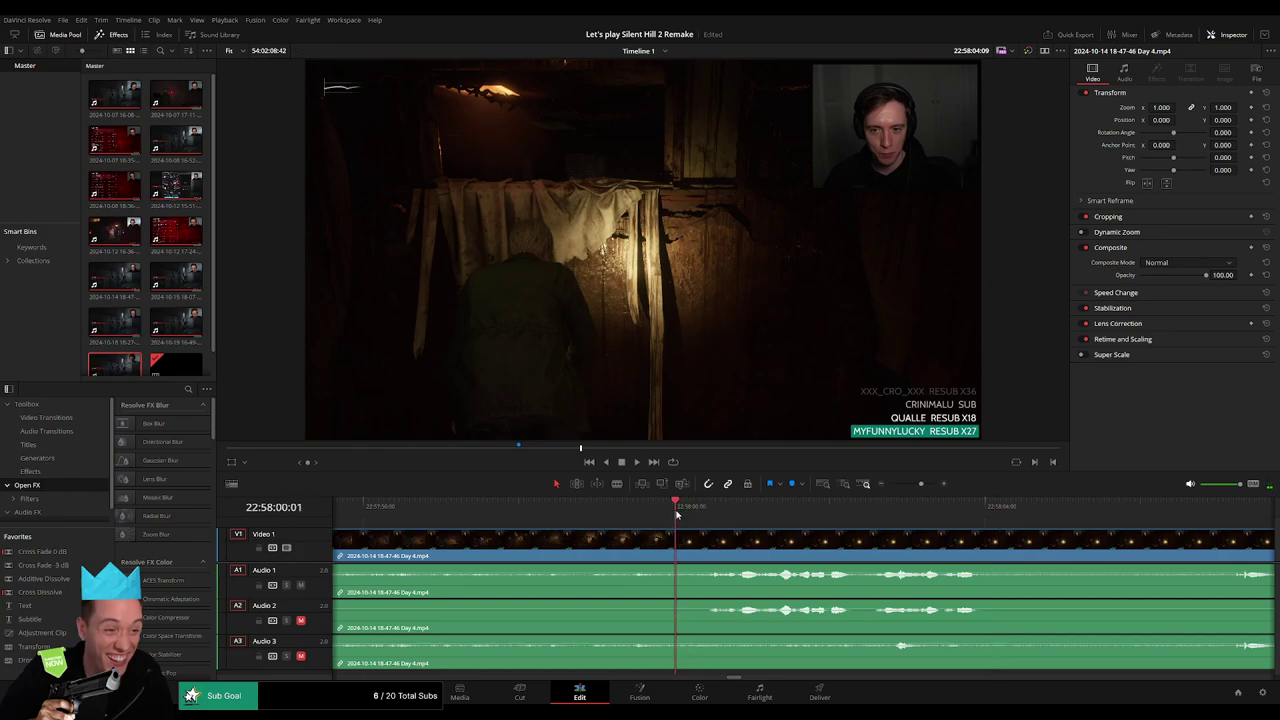
key("ctrl+b")
mouse_move(690, 540)
left_mouse_down()
mouse_move(735, 535)
mouse_move(672, 532)
left_mouse_up()
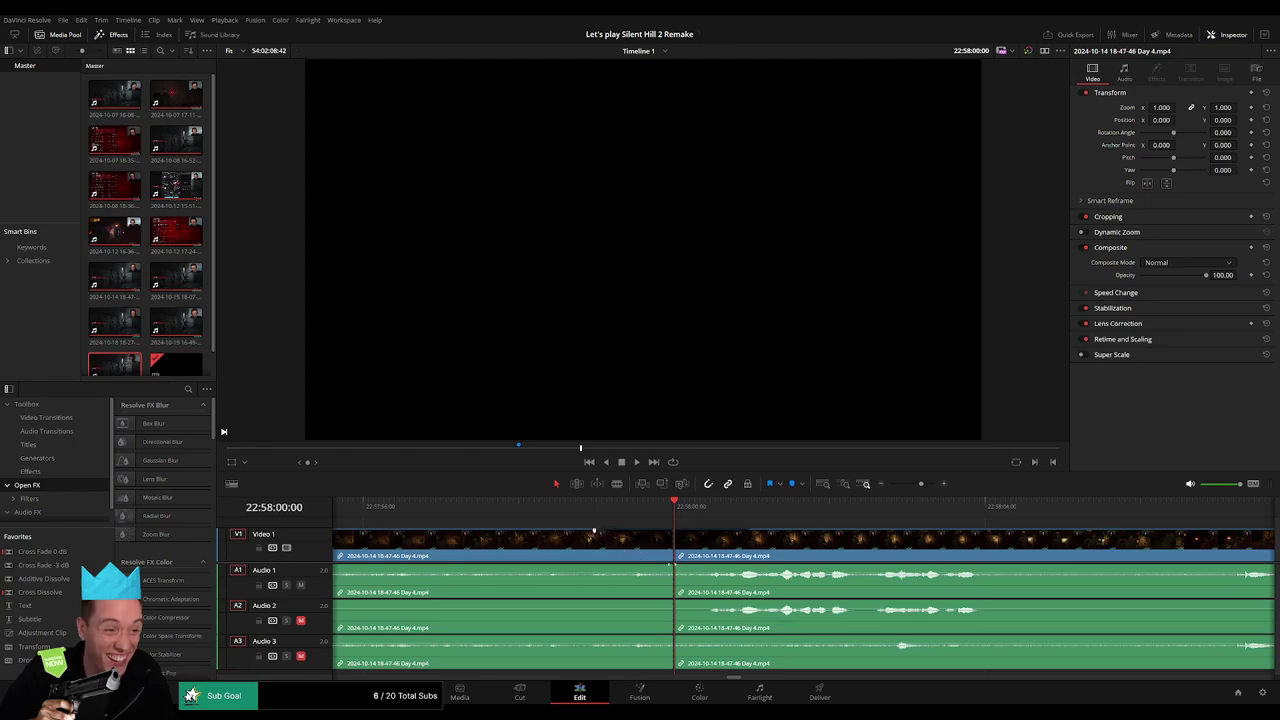
Drag fade-outs and fade-ins on Audio 1–3 around the 22:58:00:00 cut.
left_click_drag(671, 565, 597, 567)
left_click_drag(676, 565, 750, 566)
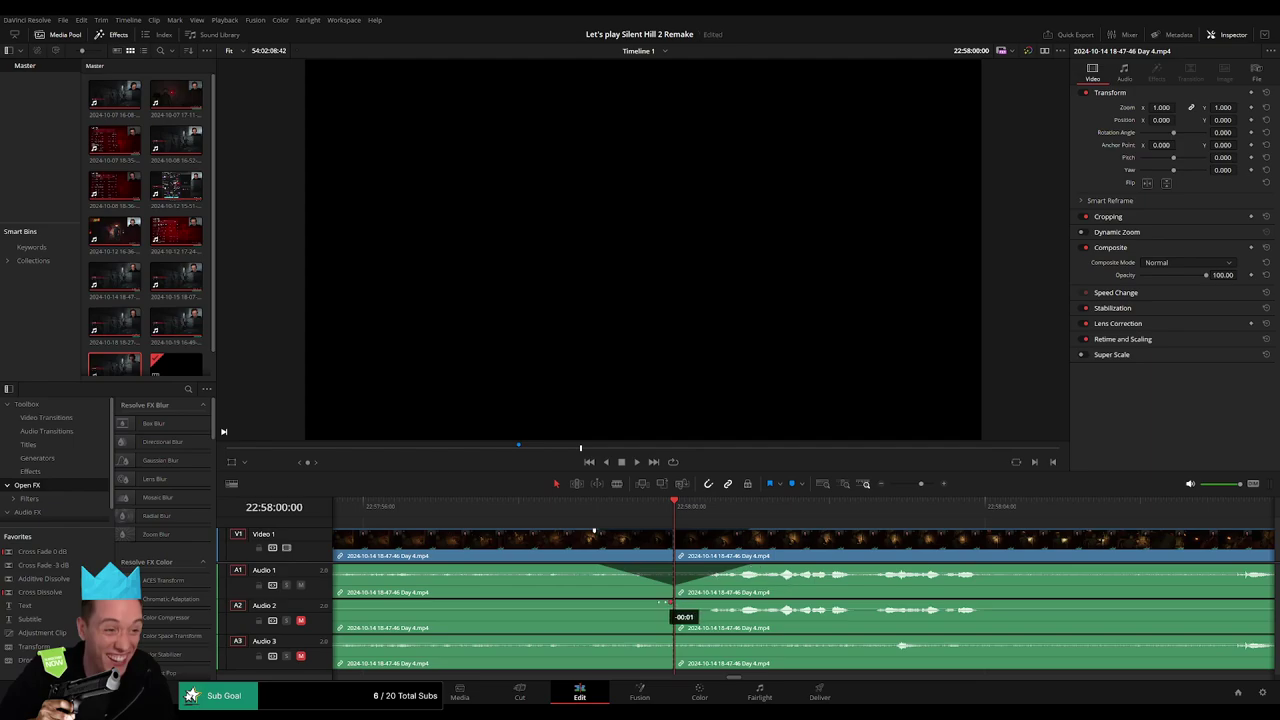
left_click_drag(663, 603, 591, 601)
left_click_drag(679, 602, 742, 605)
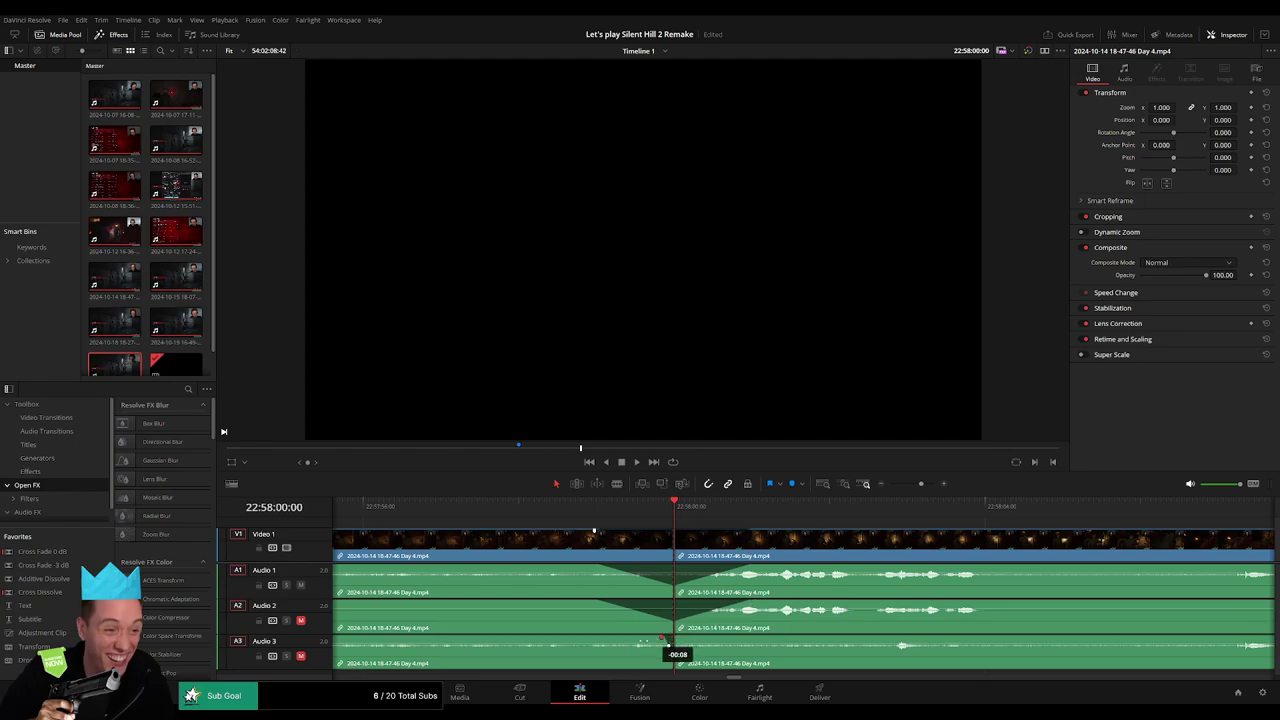
left_click_drag(664, 640, 595, 640)
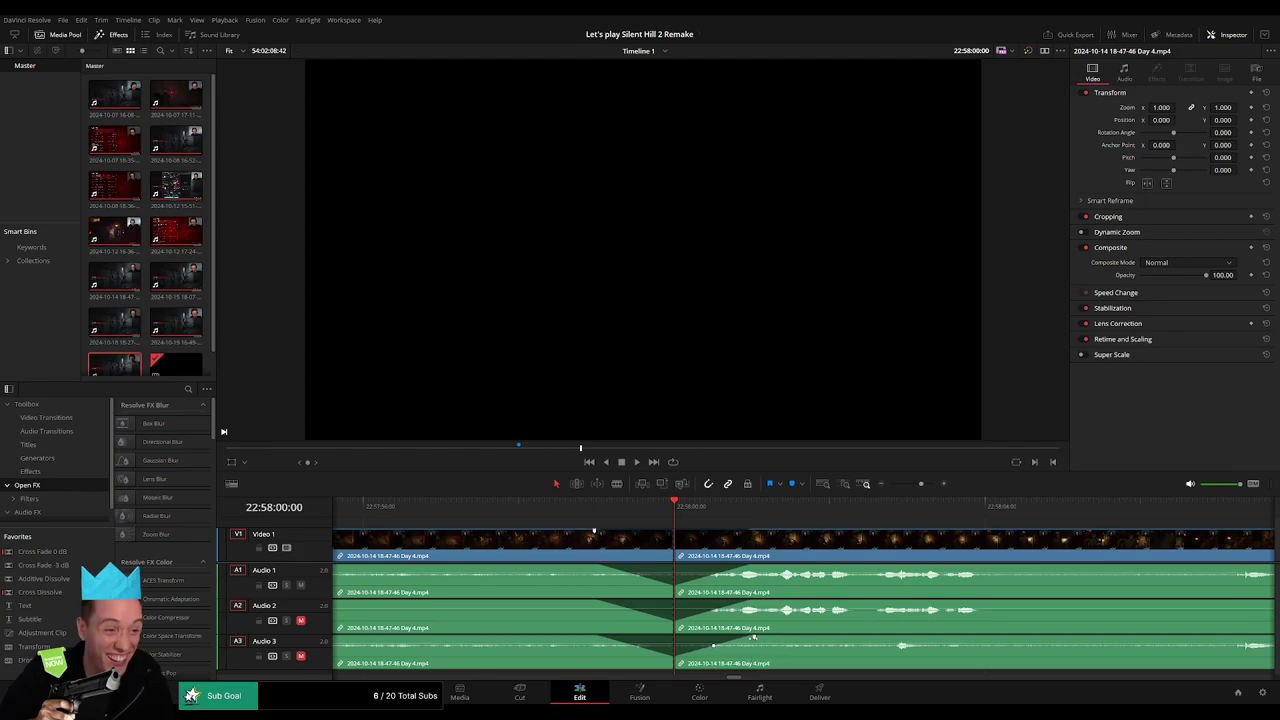
left_click_drag(920, 494, 835, 495)
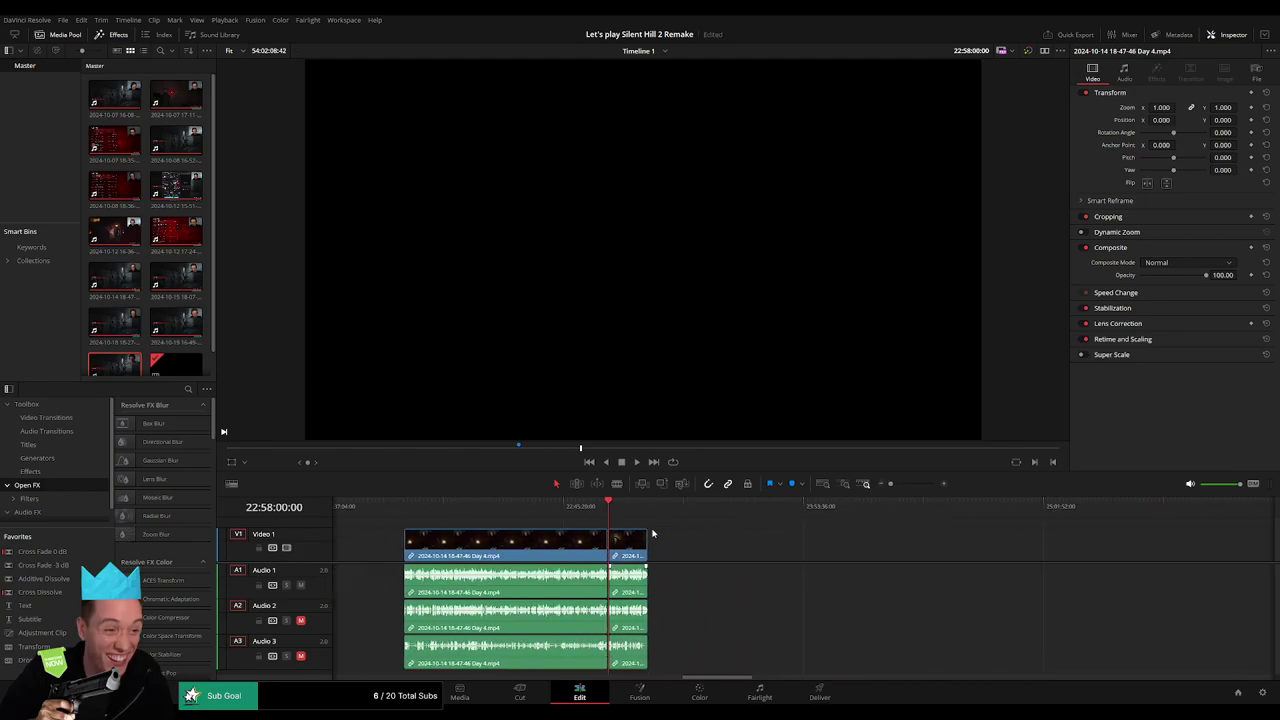
Move the short Day 4 piece left to close the gap to the earlier footage.
left_click(393, 511)
scroll(600, 515, "right", 3)
left_click_drag(442, 545, 898, 545)
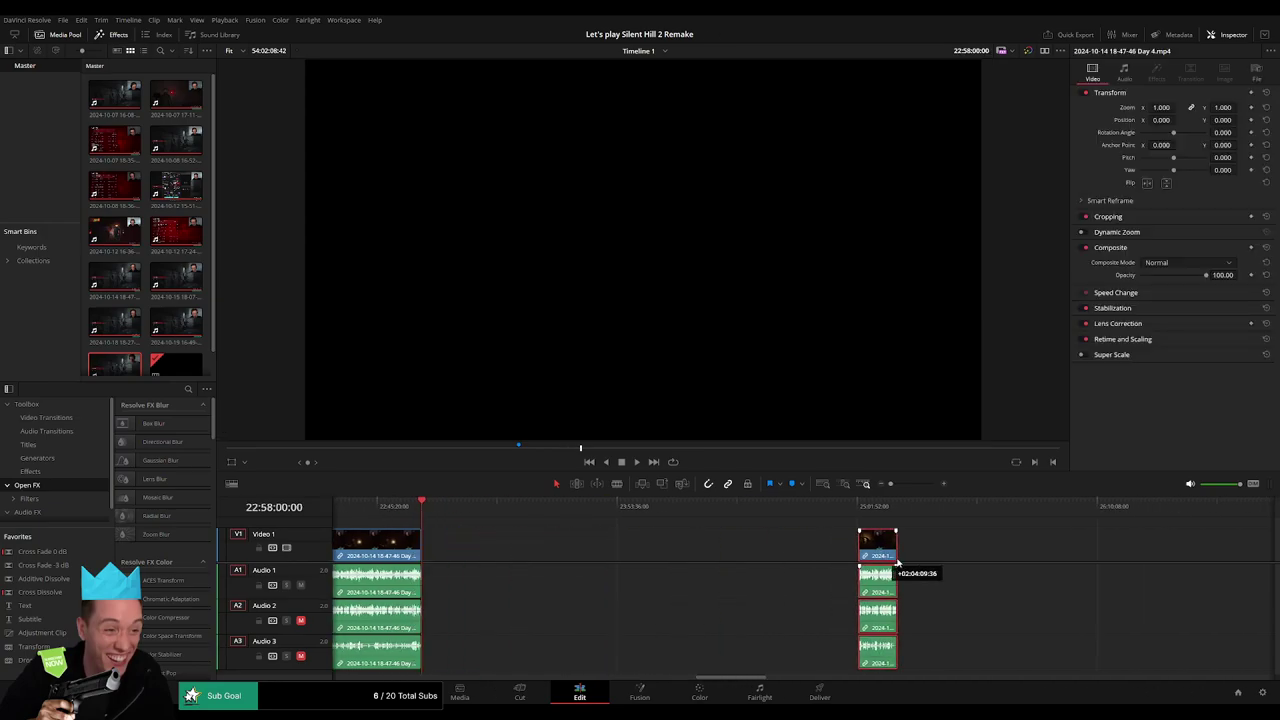
left_click(555, 555)
left_click_drag(438, 509, 639, 533)
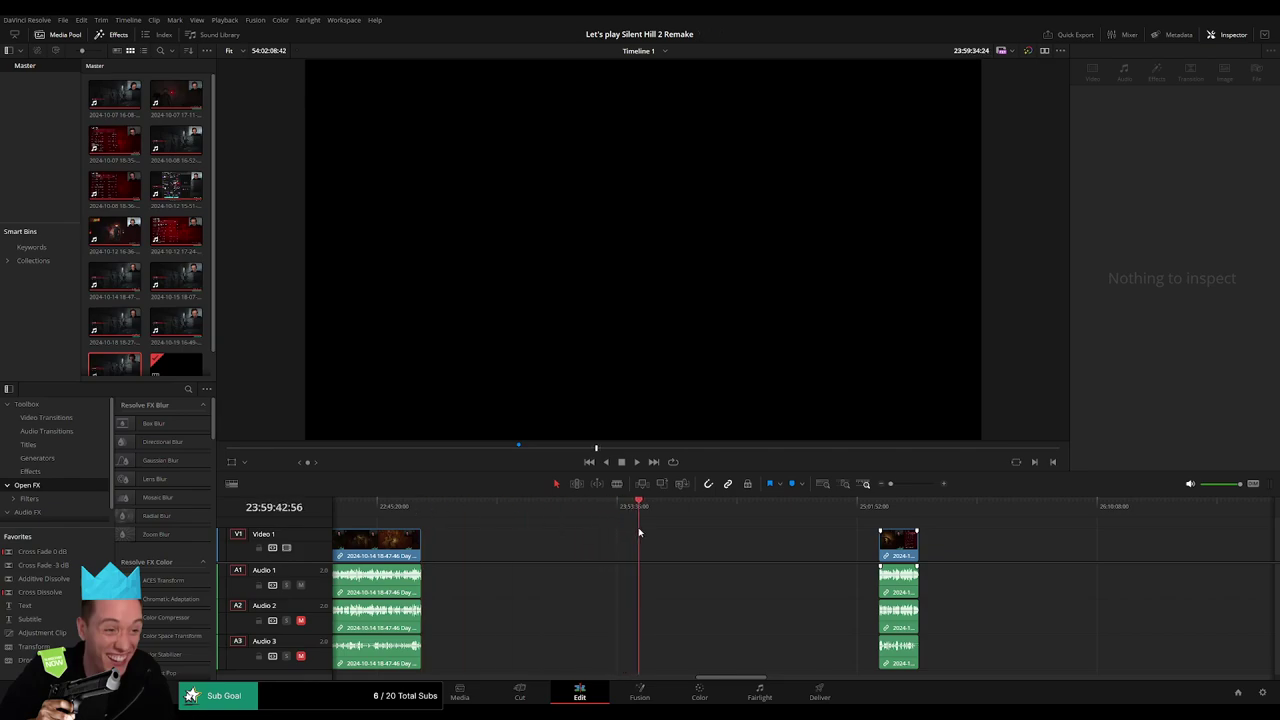
left_click_drag(900, 552, 660, 552)
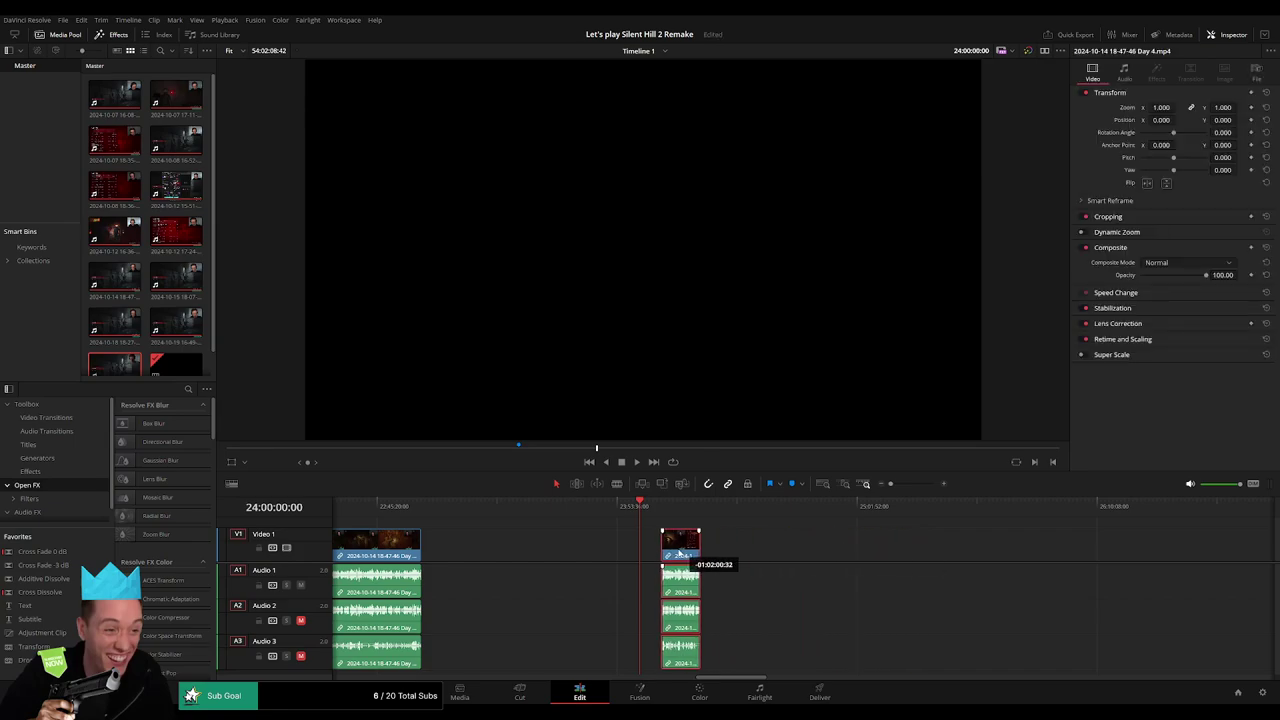
Pull the Day 5 recording left so it butts against the Day 4 piece.
scroll(900, 550, "right", 5)
scroll(714, 543, "right", 3)
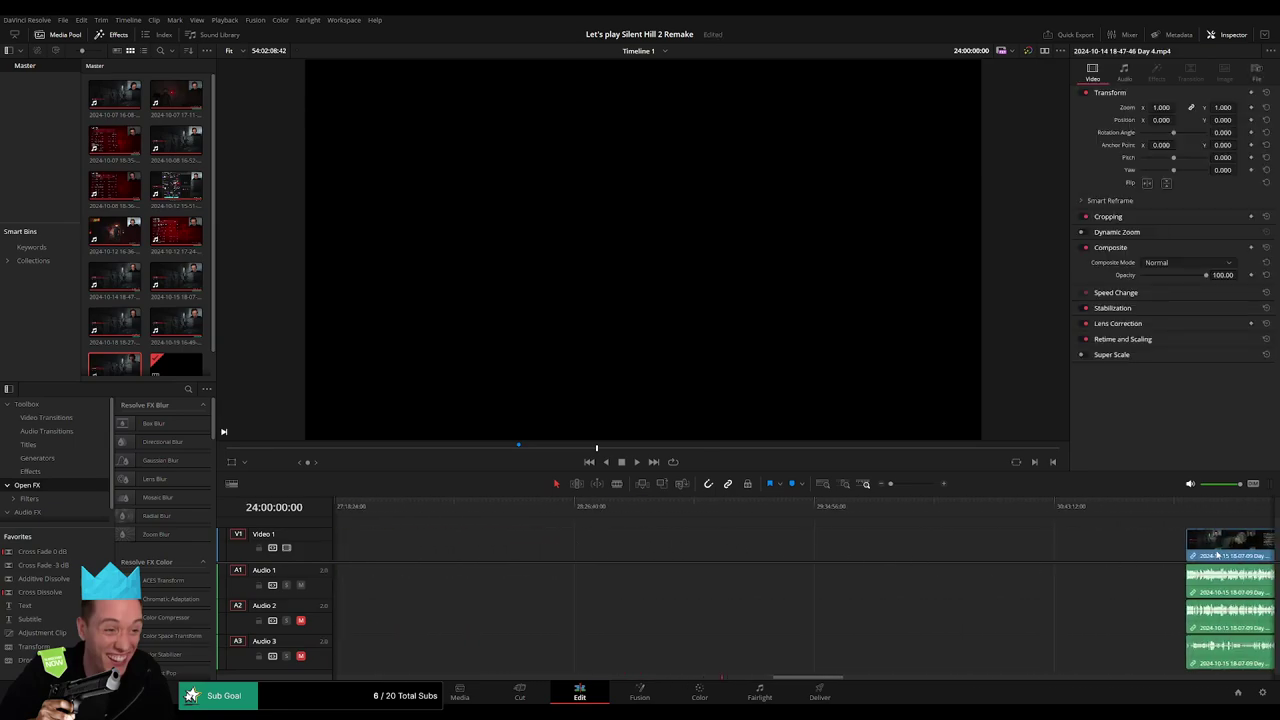
left_click_drag(1217, 555, 409, 546)
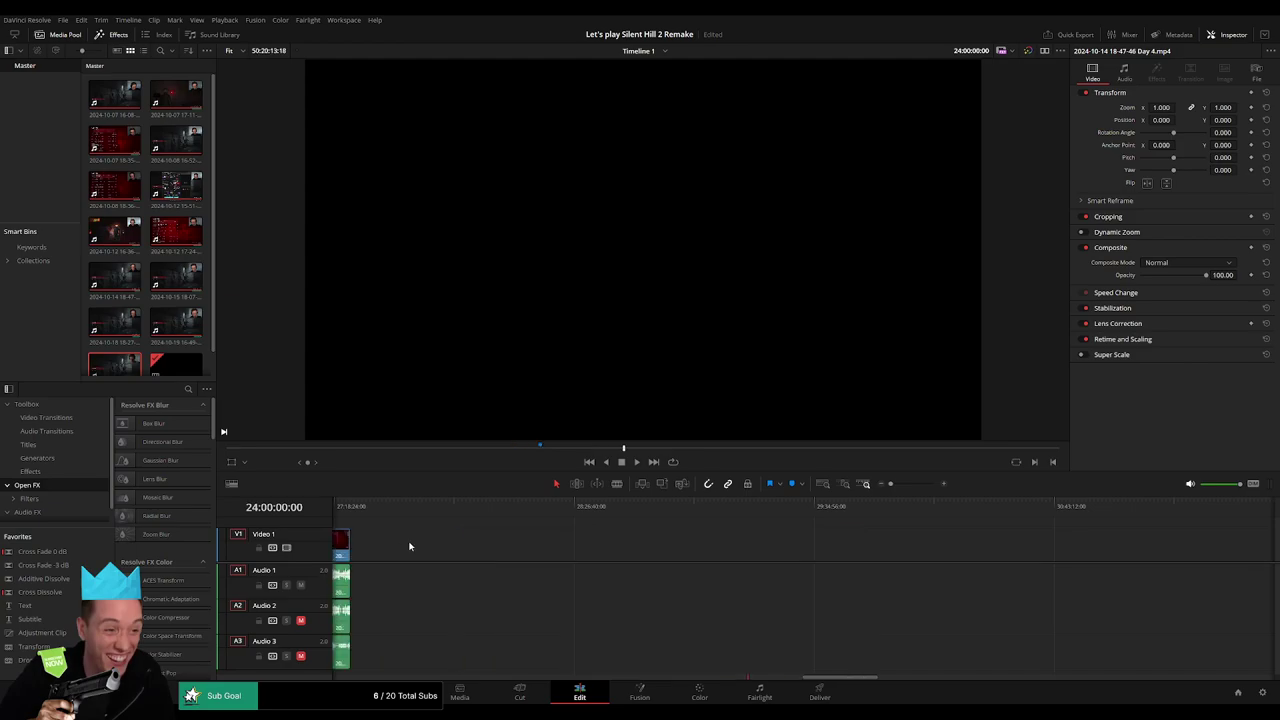
scroll(754, 543, "left", 5)
Play through the Day 4 to Day 5 join and trim the edit point earlier.
key("space")
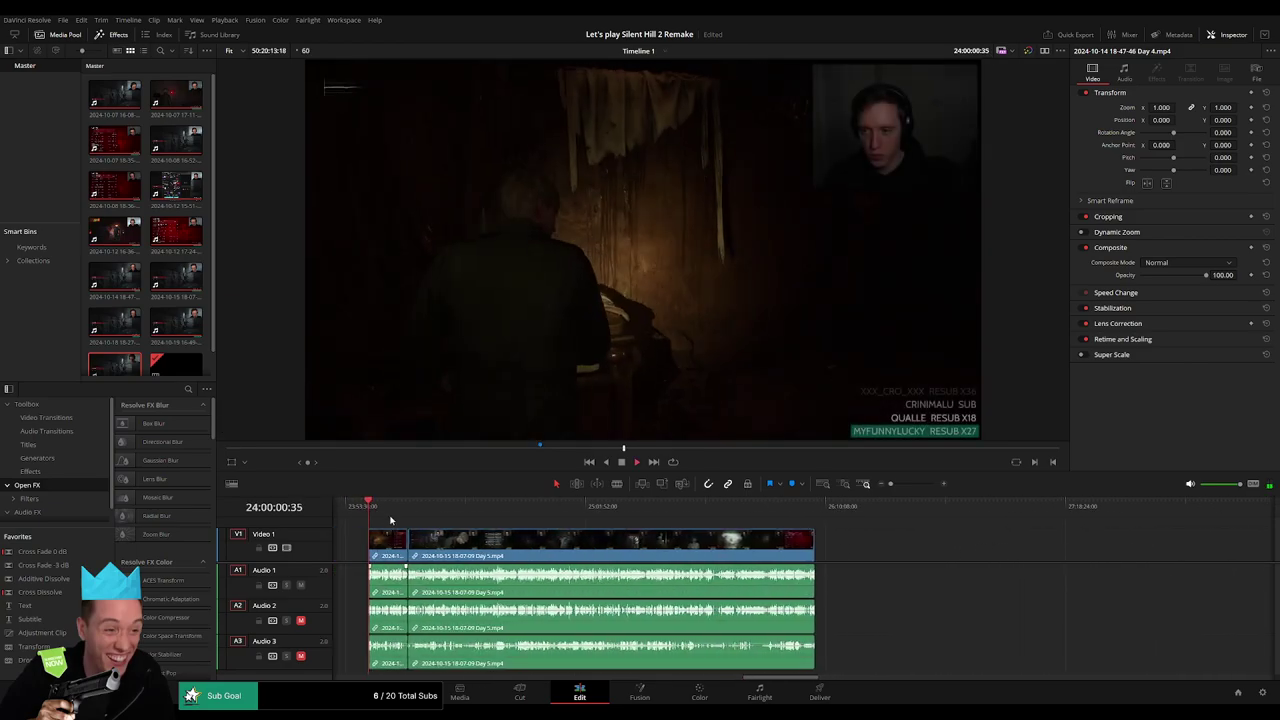
left_click(416, 512)
scroll(752, 545, "up", 5)
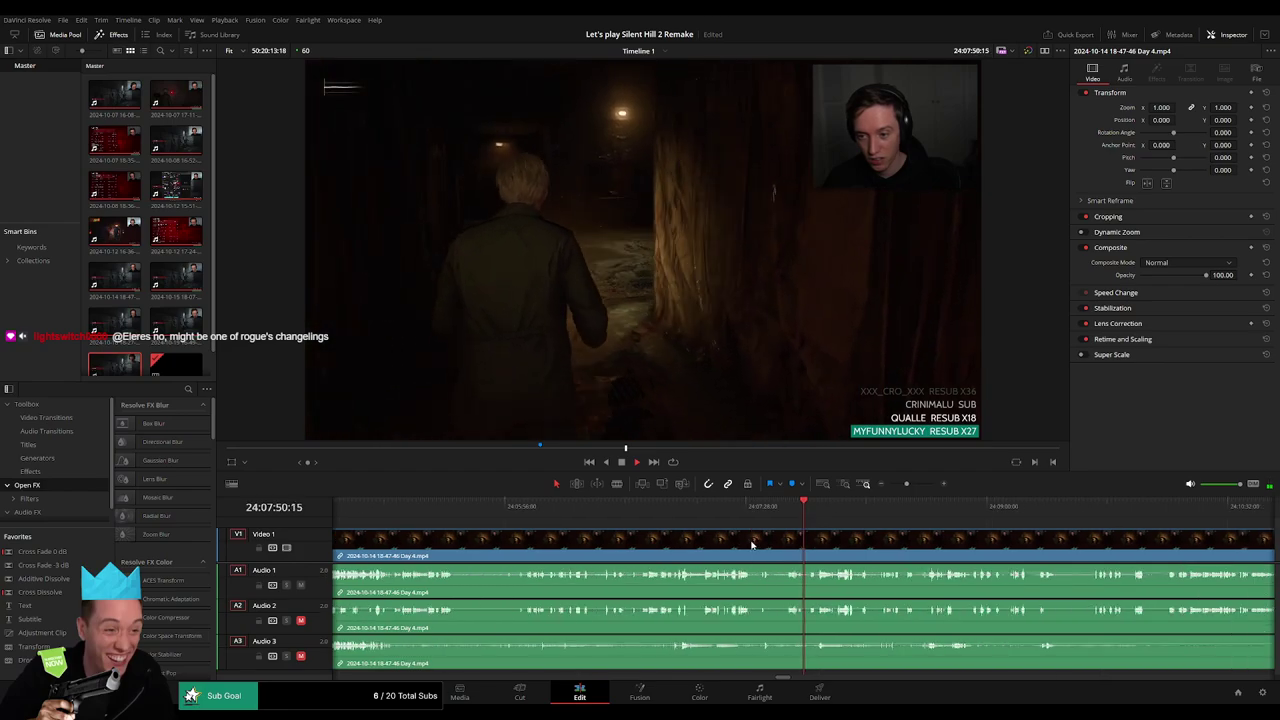
scroll(825, 547, "down", 3)
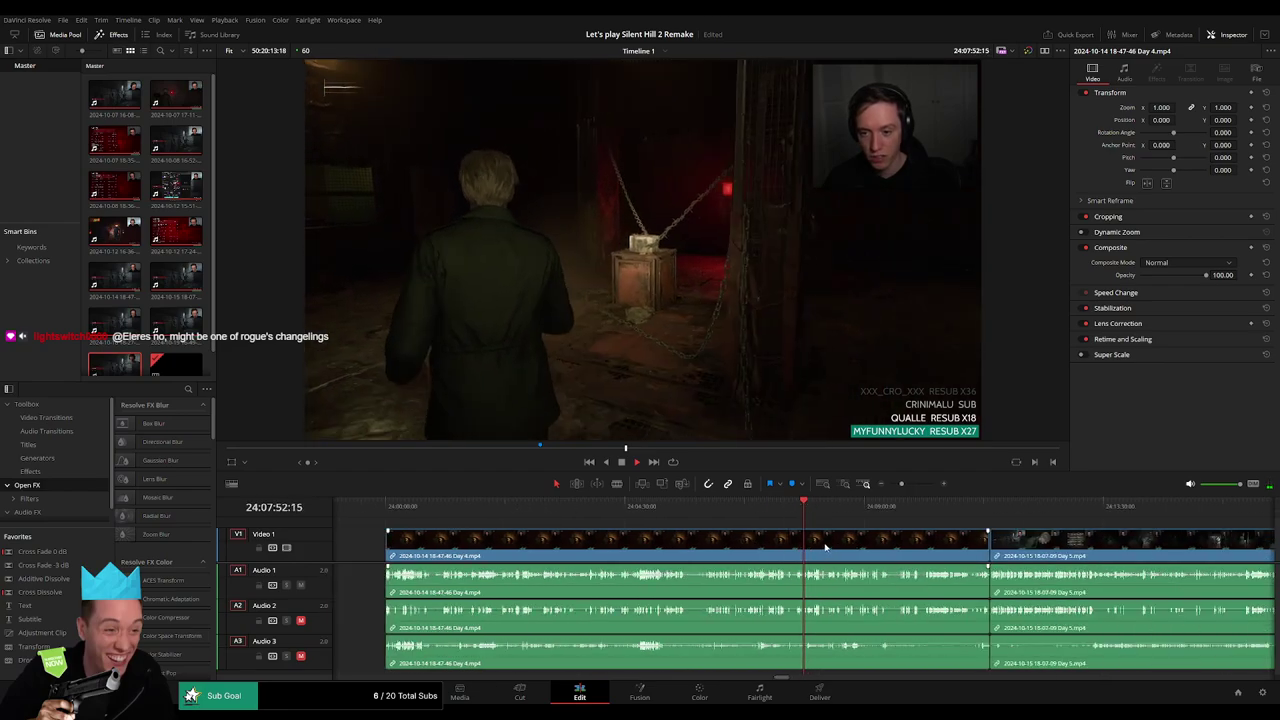
left_click_drag(910, 510, 947, 517)
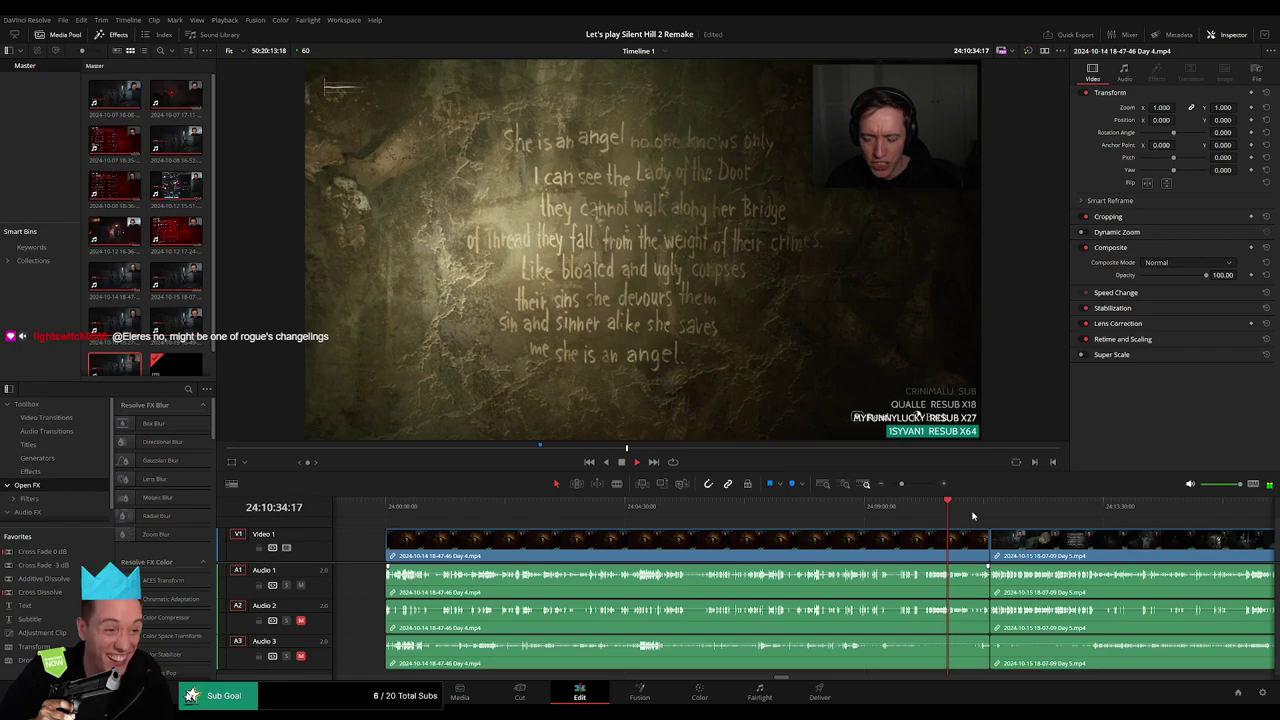
left_click(985, 512)
scroll(935, 531, "up", 4)
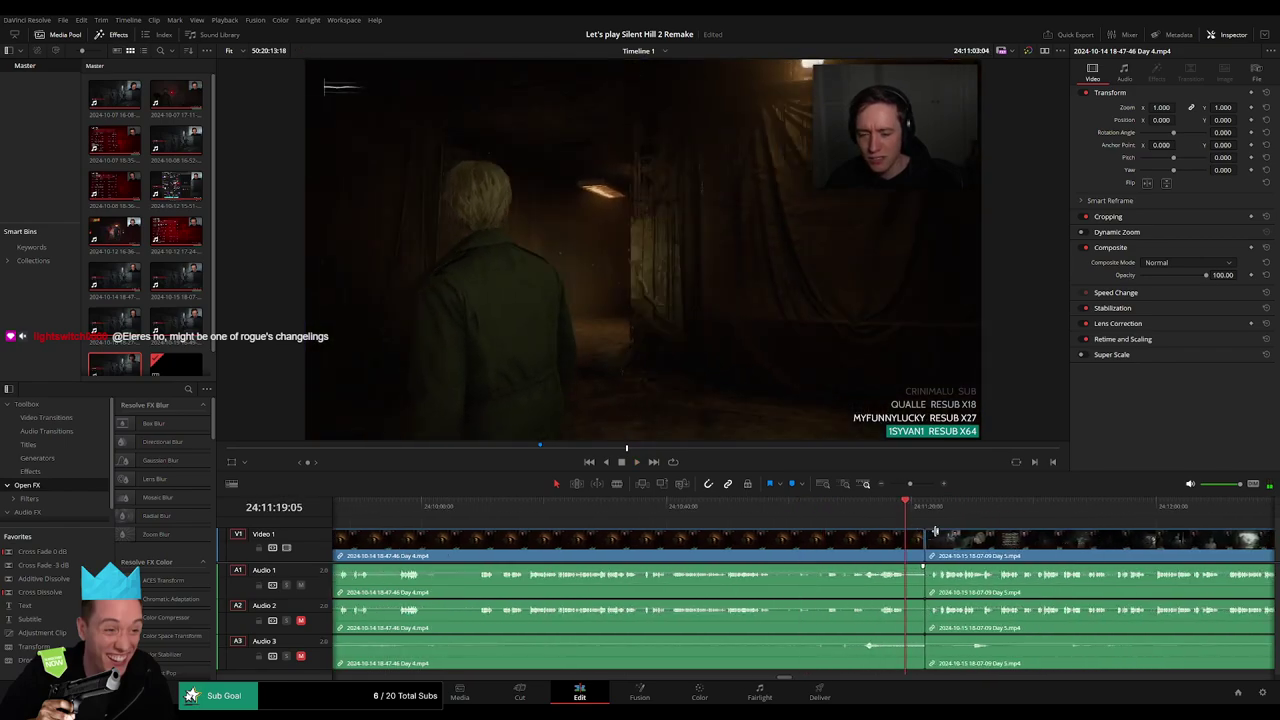
scroll(983, 545, "up", 3)
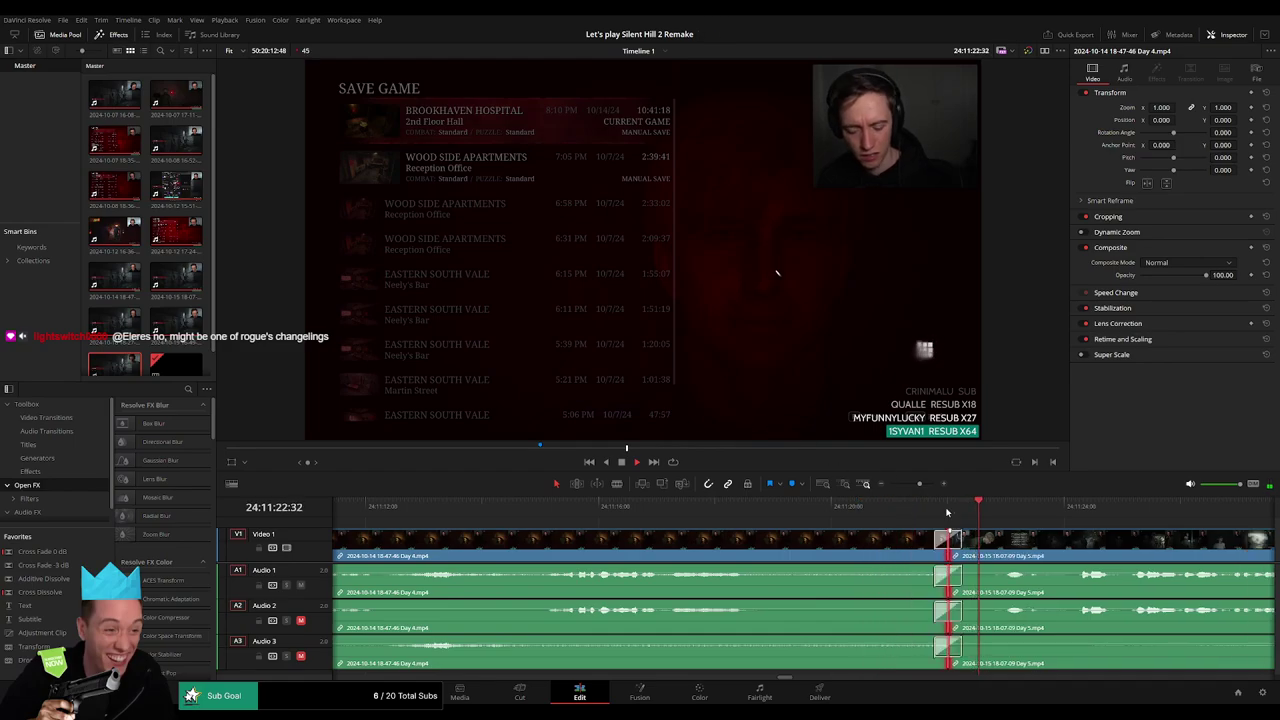
left_click_drag(961, 514, 893, 511)
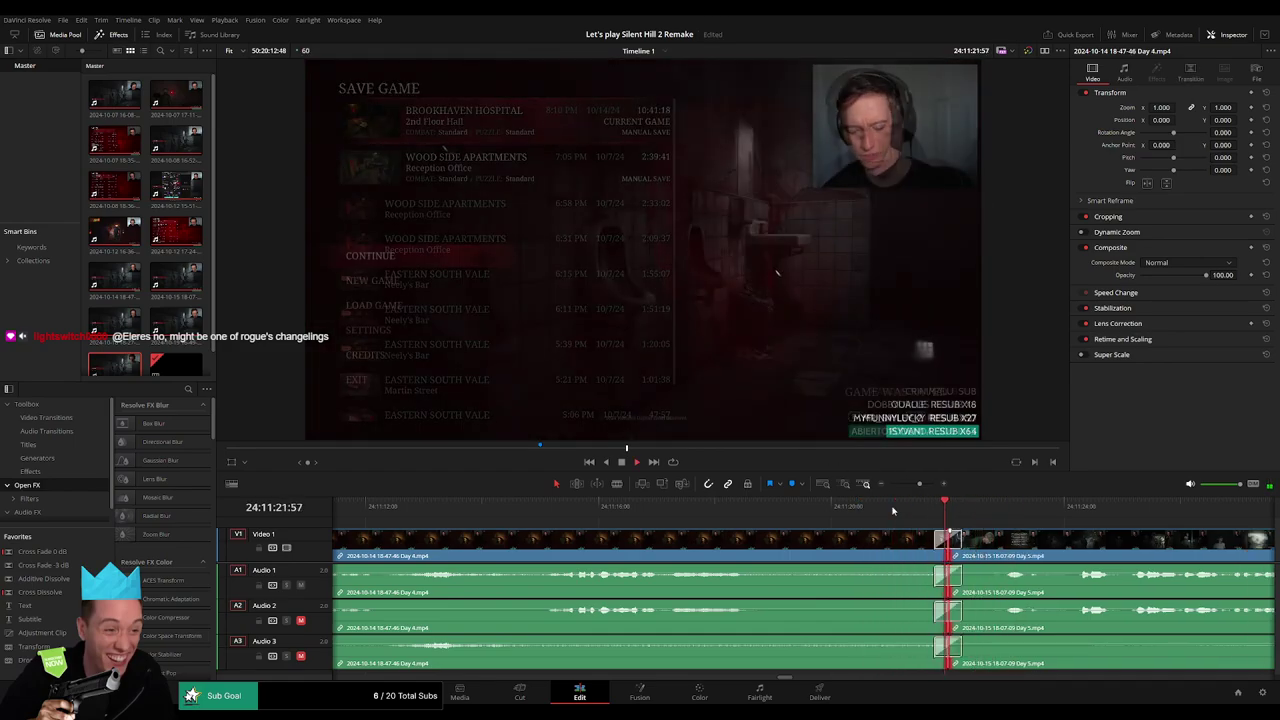
scroll(994, 500, "down", 5)
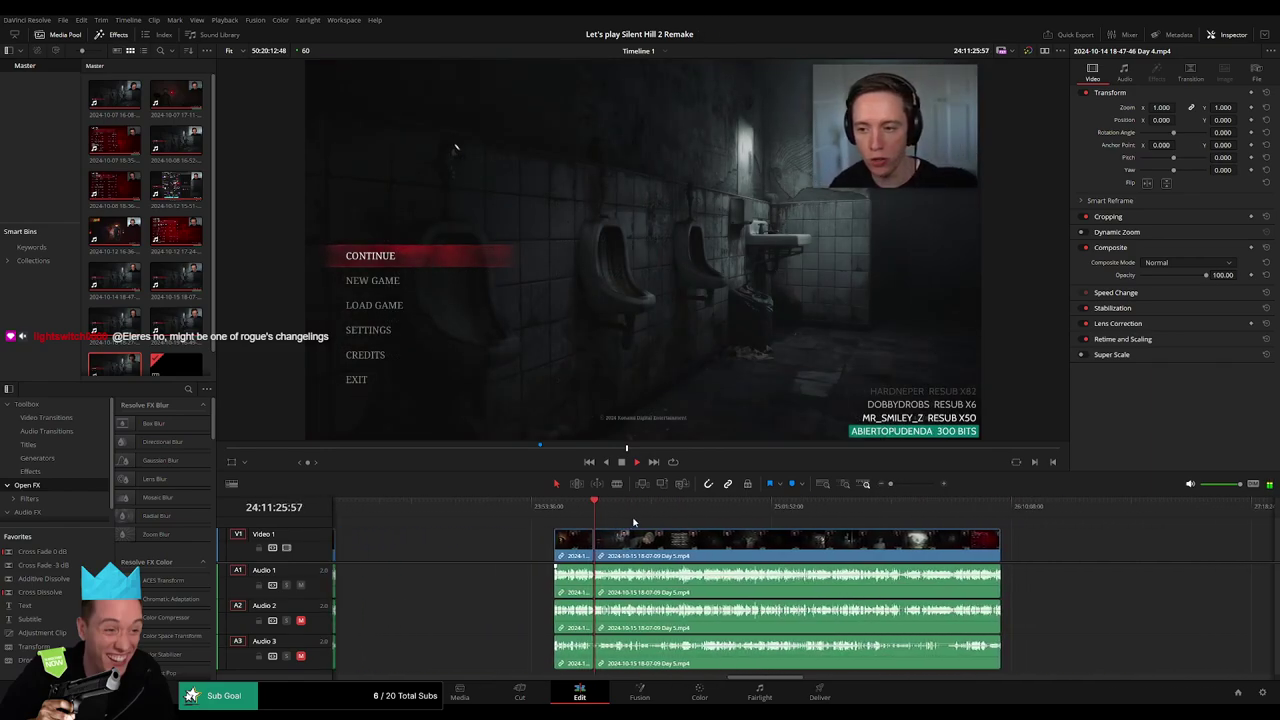
Play through Day 5 to 24:58:13:30, just before the fight, and blade all tracks there.
scroll(465, 515, "right", 5)
left_click_drag(465, 515, 614, 533)
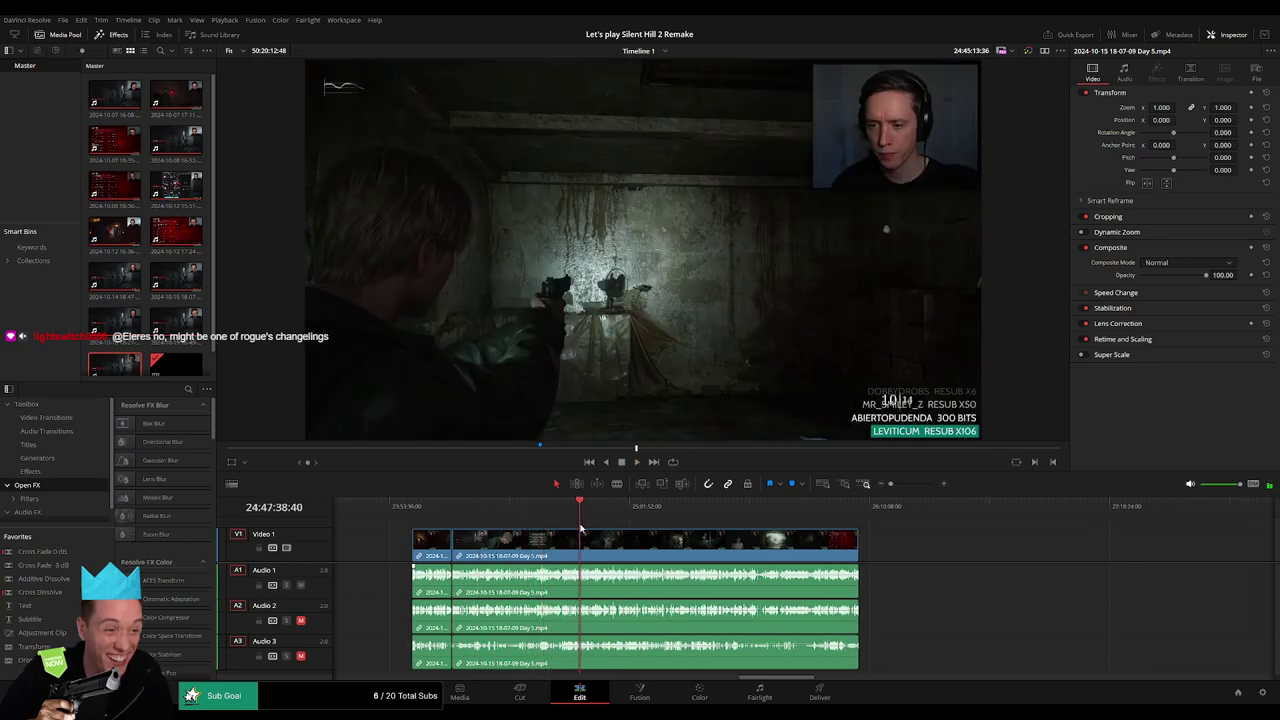
key("space")
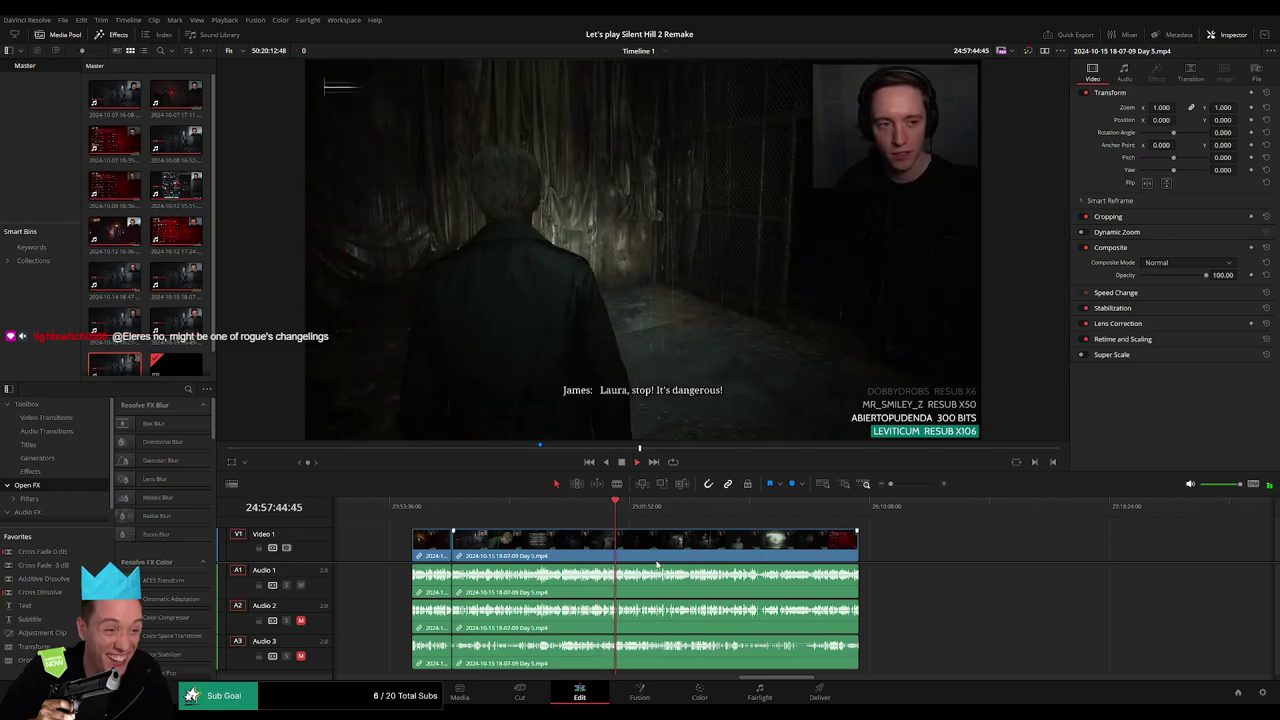
scroll(833, 549, "up", 10)
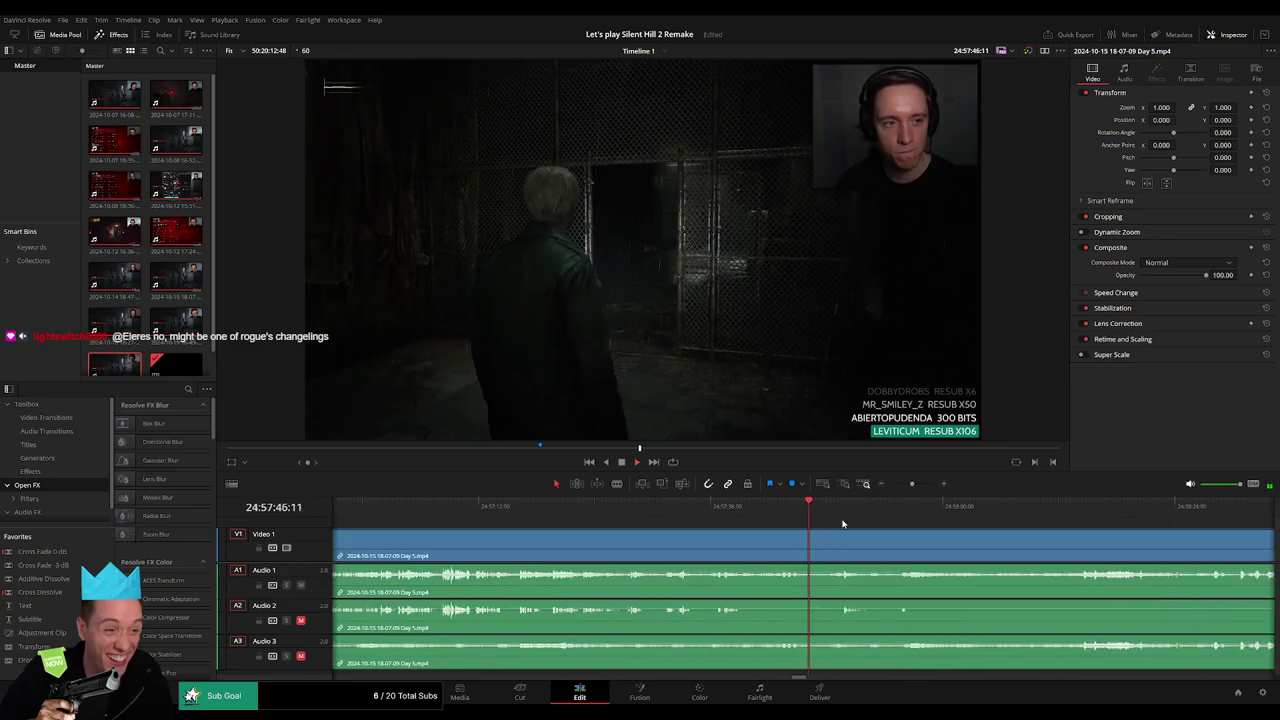
left_click(807, 512)
key("space")
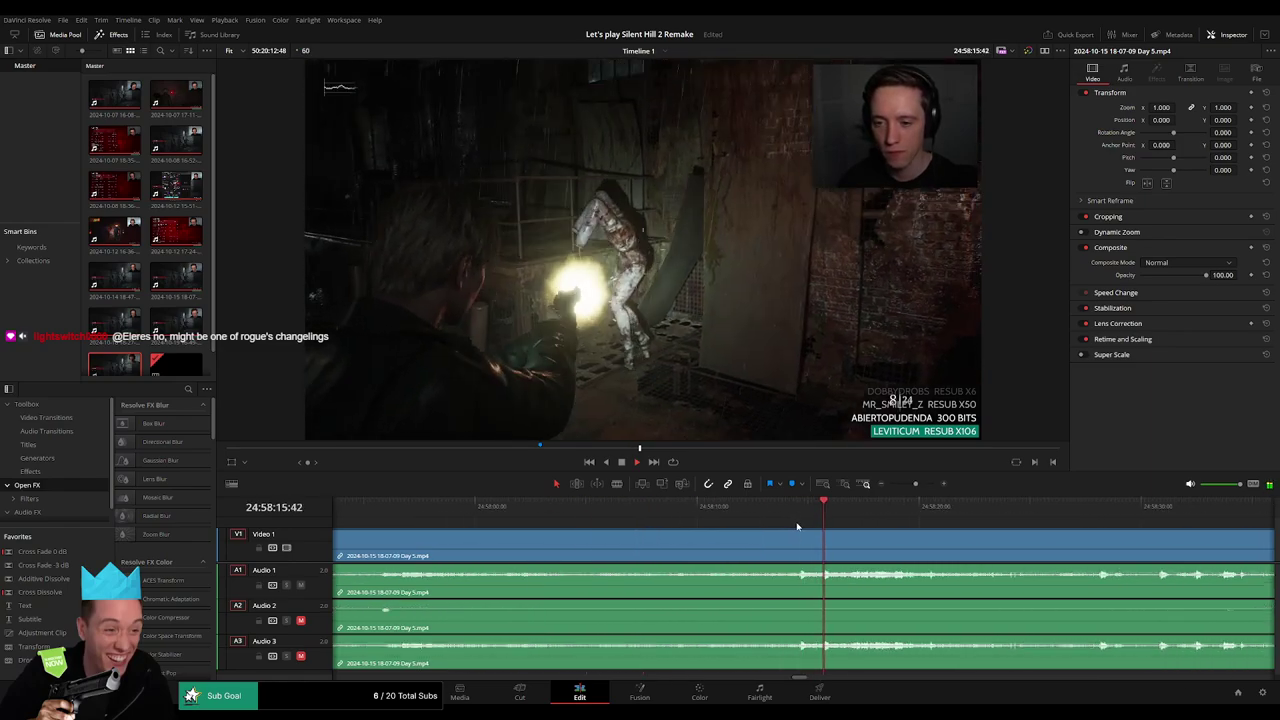
scroll(798, 526, "up", 1)
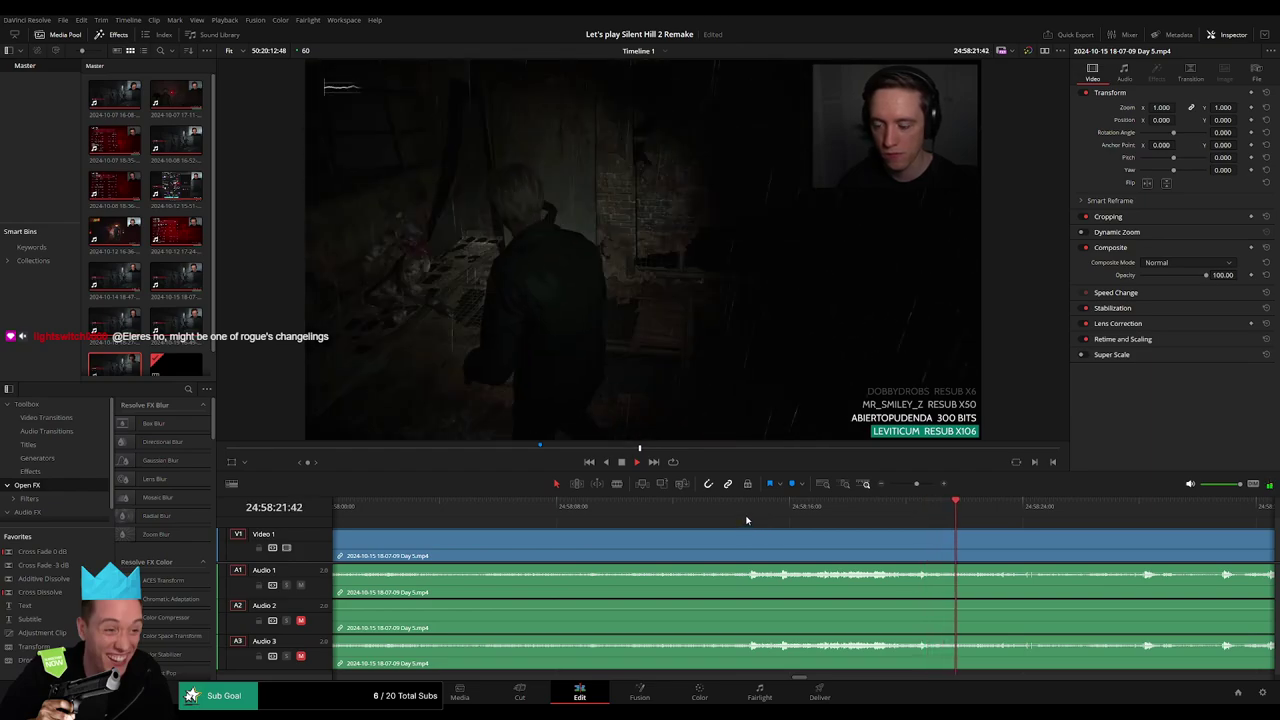
left_click(745, 510)
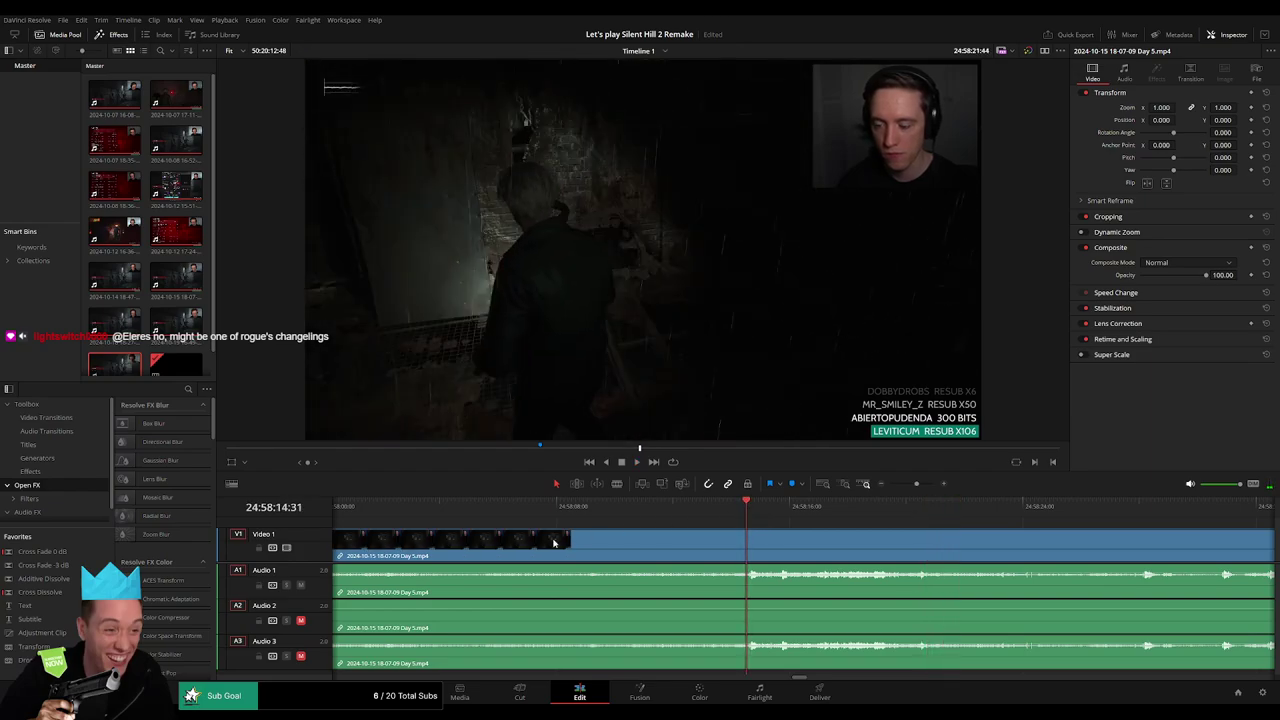
mouse_move(749, 512)
left_mouse_down()
mouse_move(429, 512)
mouse_move(881, 512)
left_mouse_up()
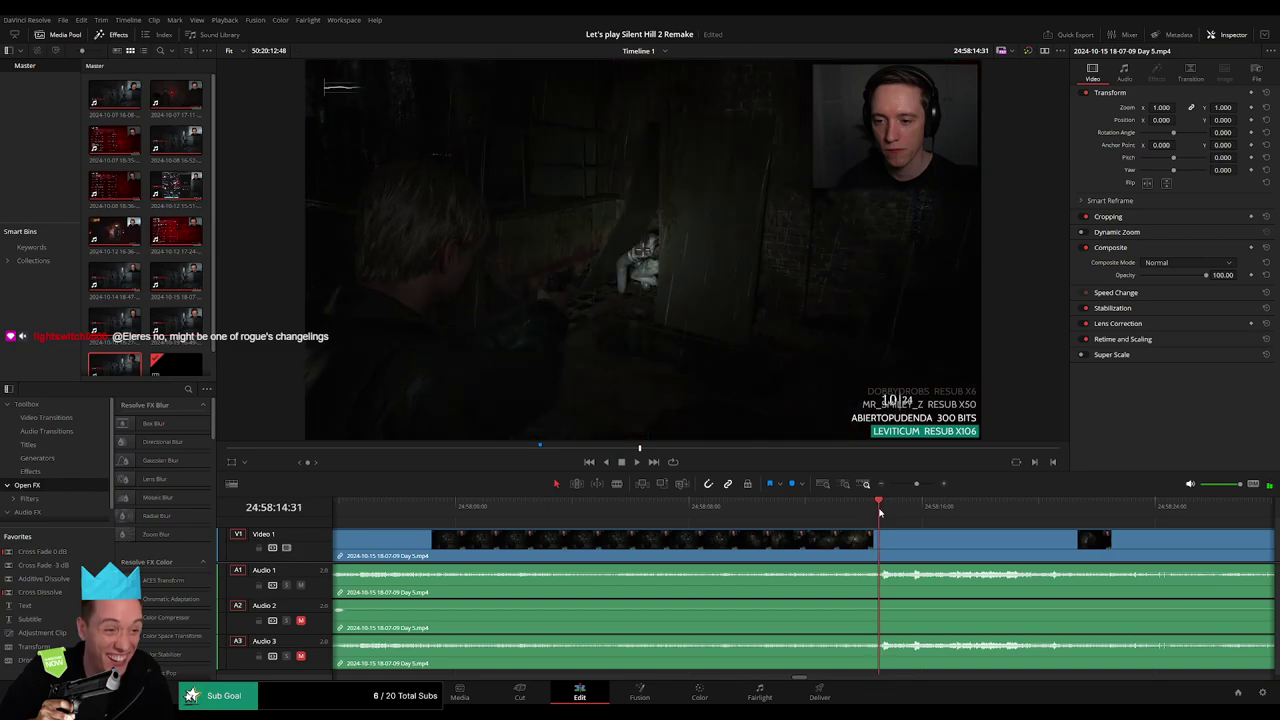
left_click_drag(881, 512, 850, 519)
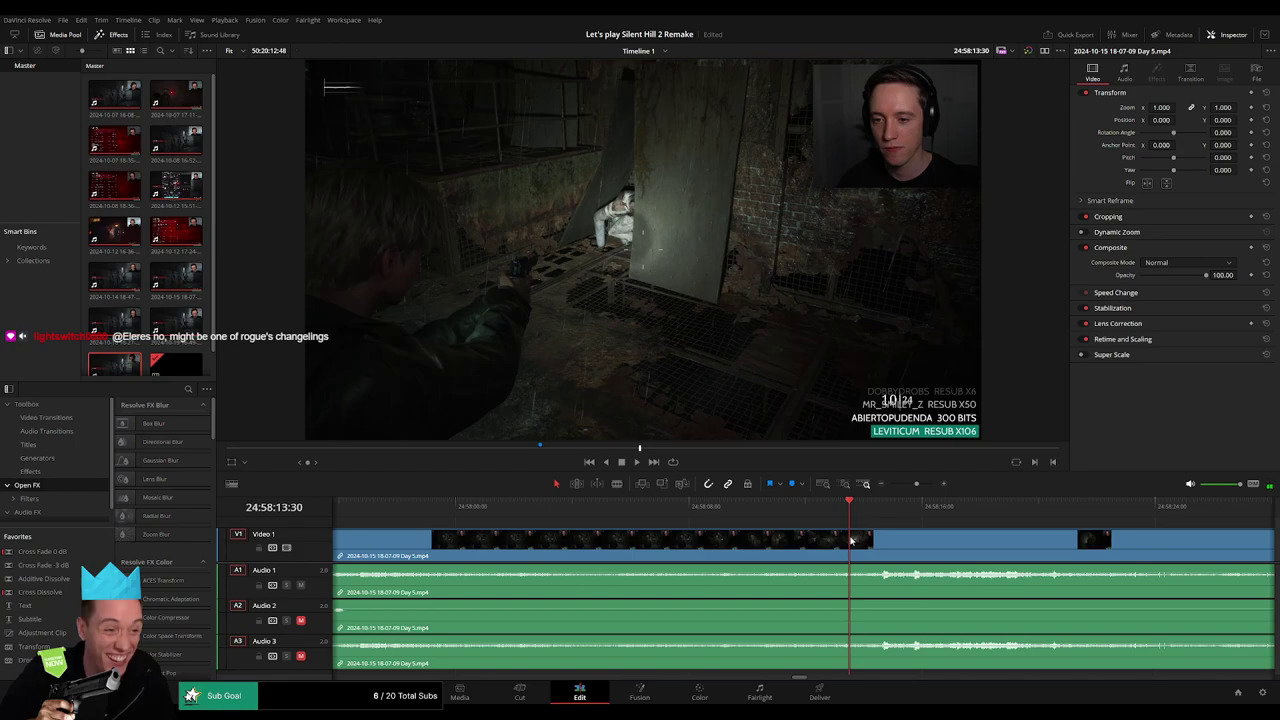
key("ctrl+b")
left_click_drag(850, 531, 881, 533)
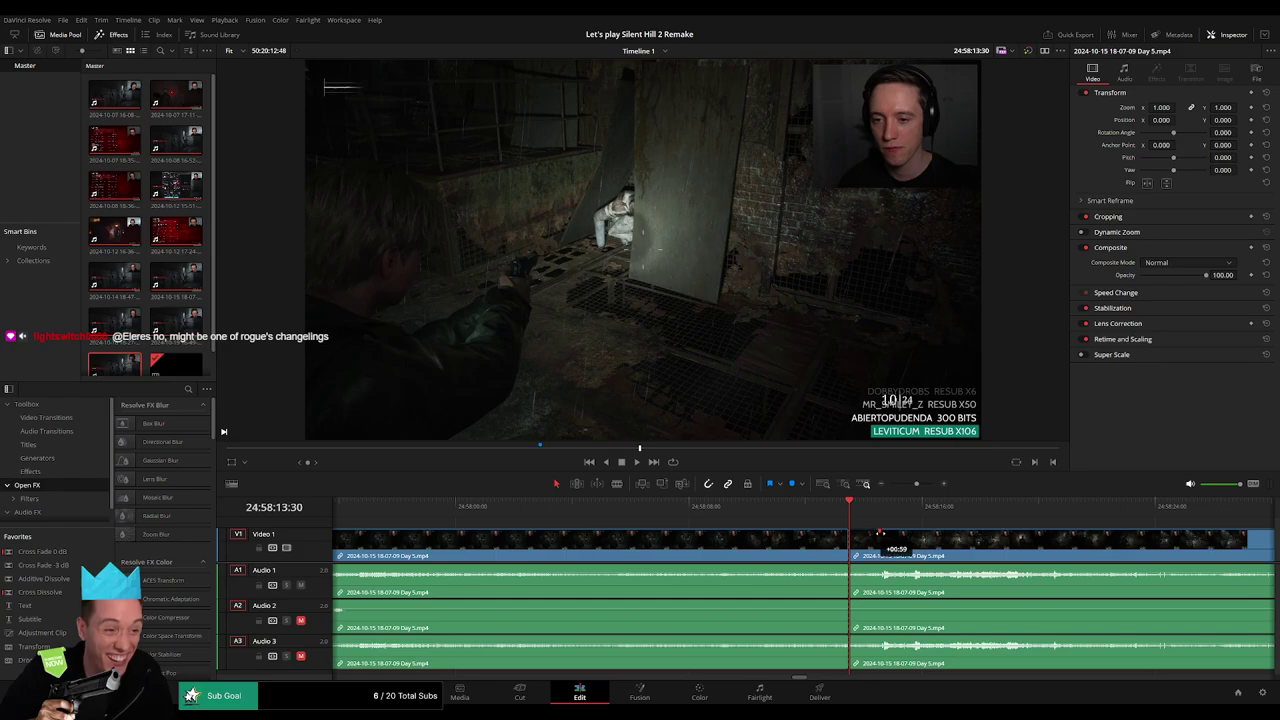
Trim the new cut, fade in Audio 1, and push the later Day 5 piece further right.
left_click_drag(881, 533, 817, 535)
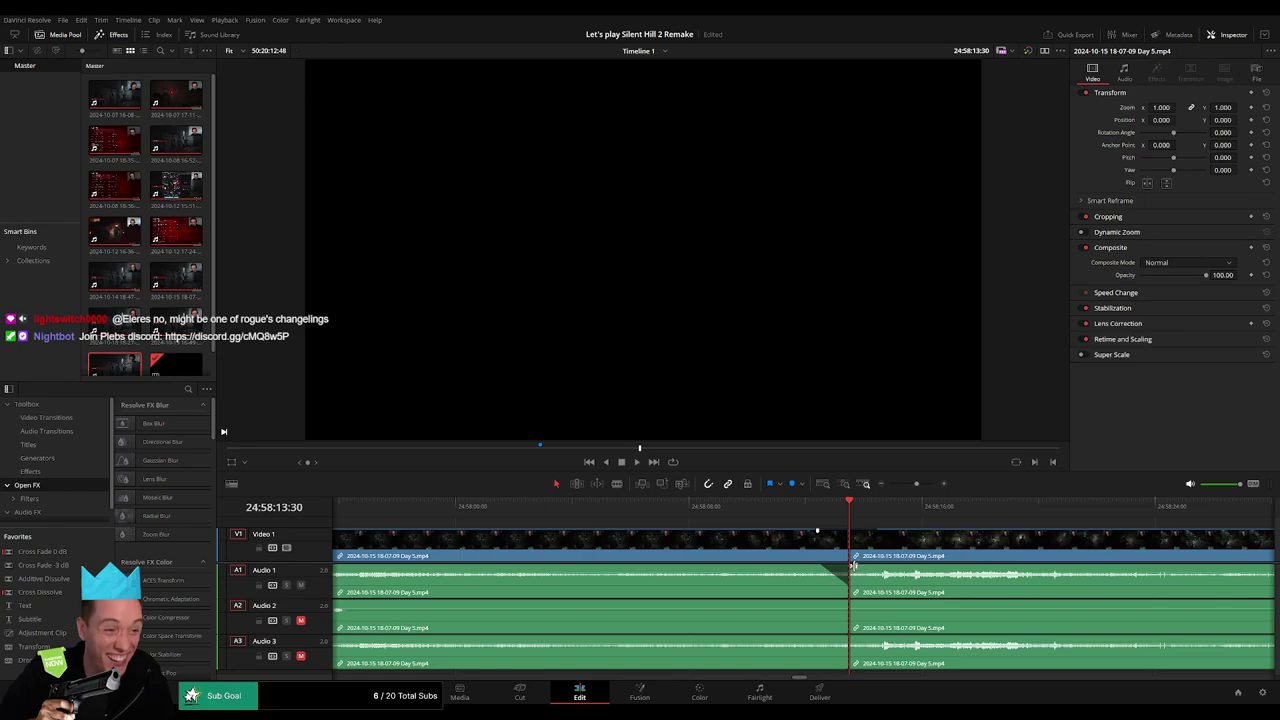
left_click_drag(853, 566, 880, 569)
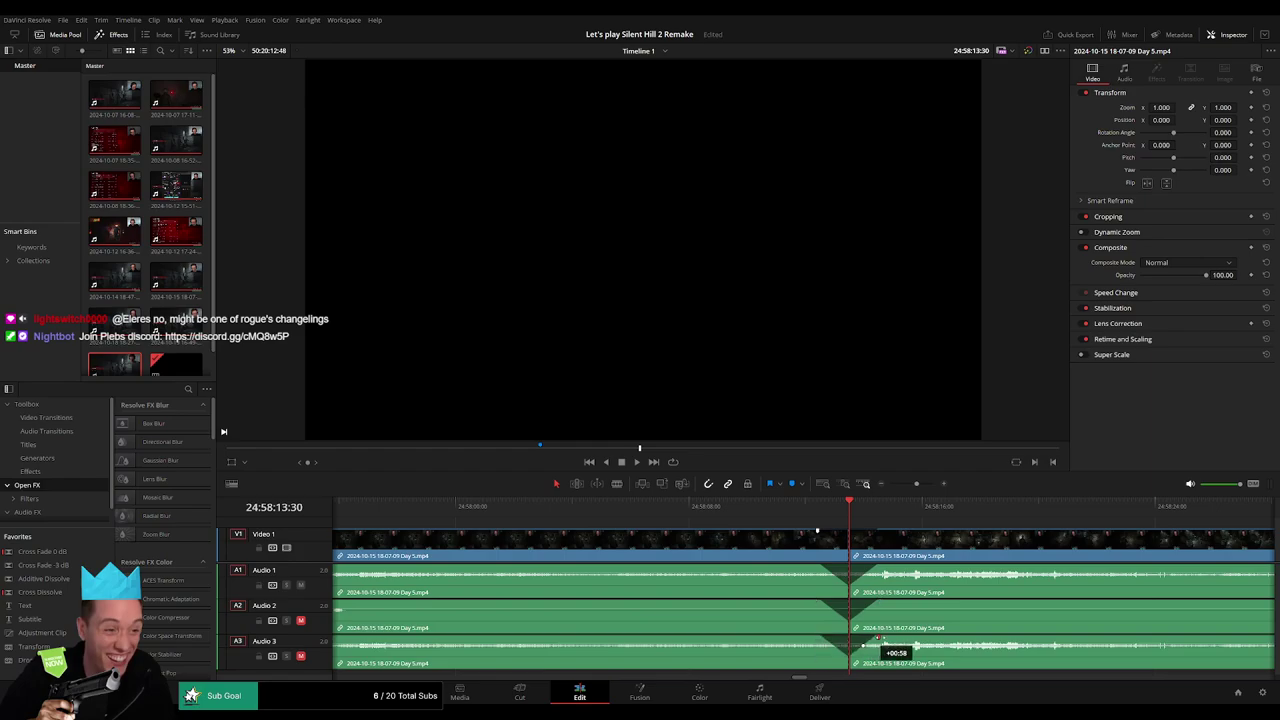
scroll(921, 533, "down", 3)
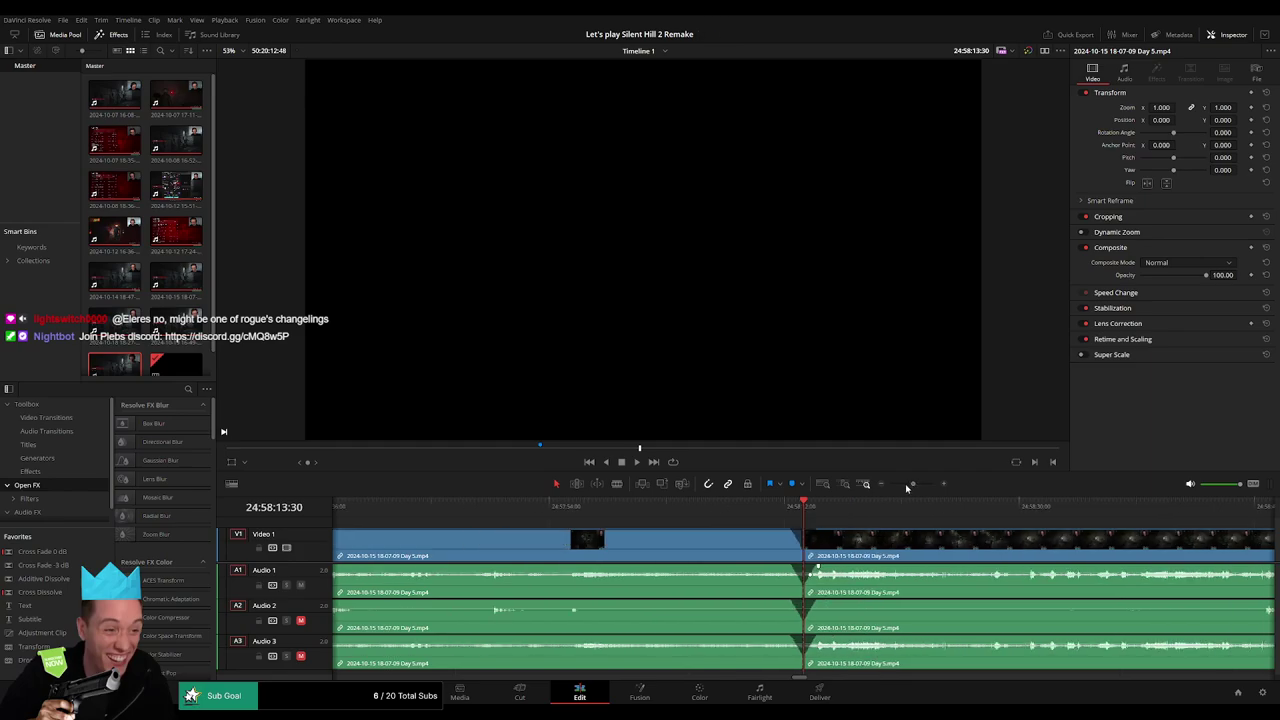
scroll(748, 533, "down", 3)
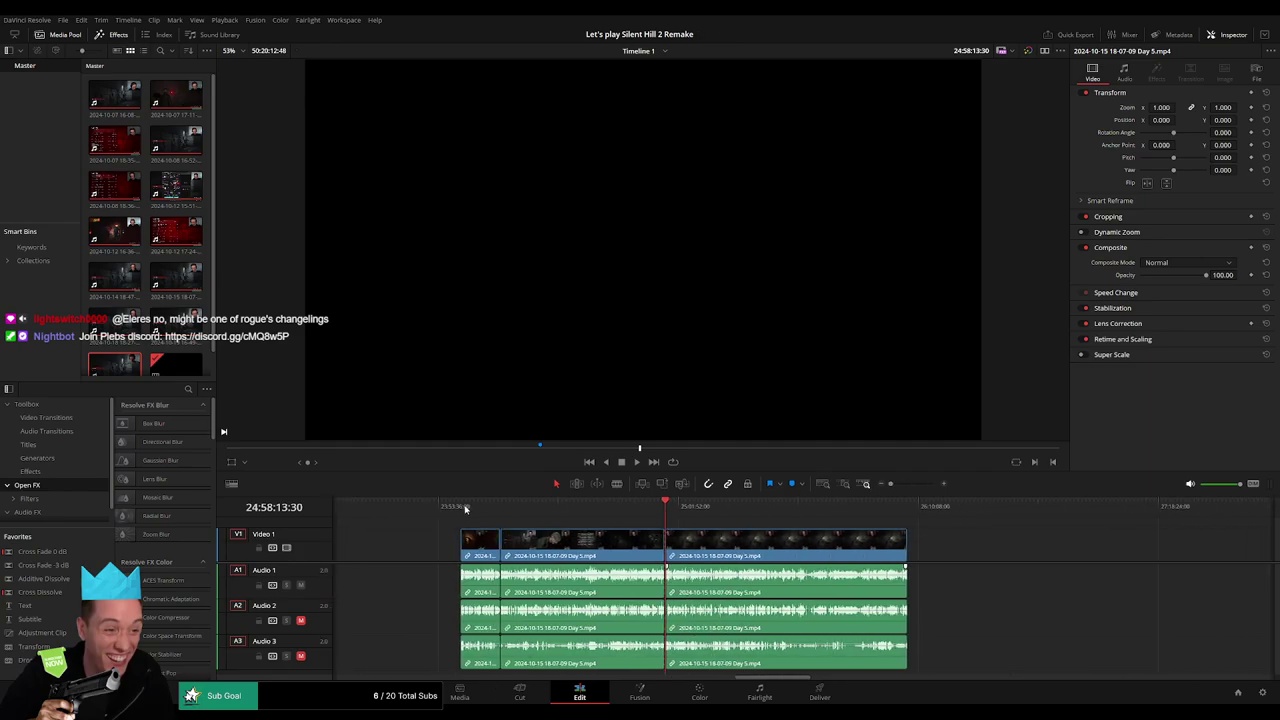
scroll(793, 557, "right", 5)
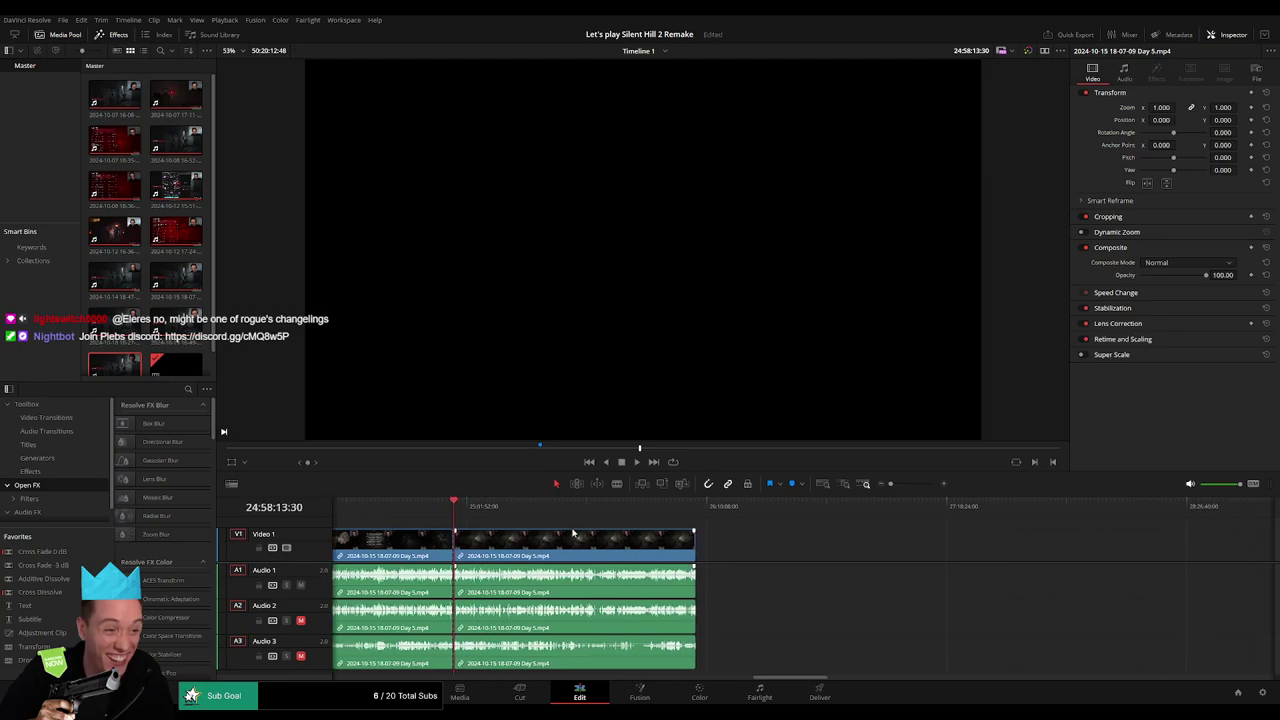
left_click_drag(478, 557, 835, 557)
left_click(519, 550)
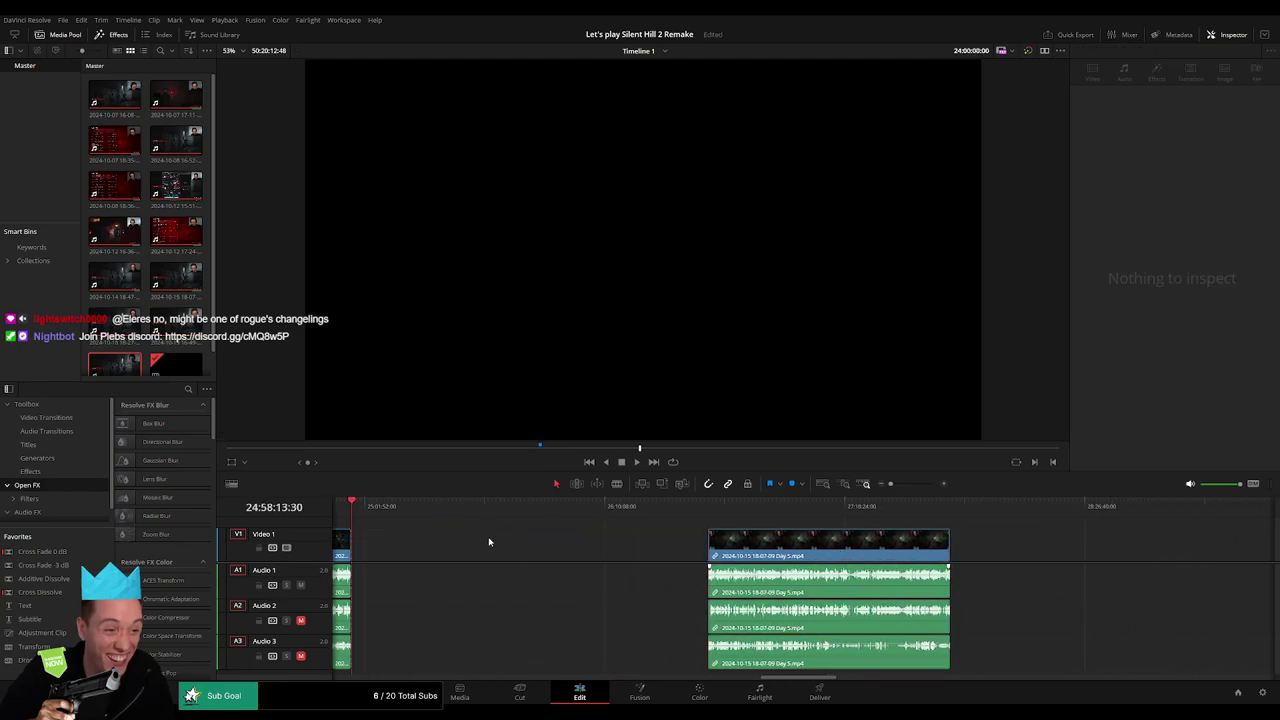
Park the playhead at 26:00:00:00 and slide the Day 5 clip left to start there.
left_click_drag(515, 522, 569, 530)
scroll(690, 547, "up", 3)
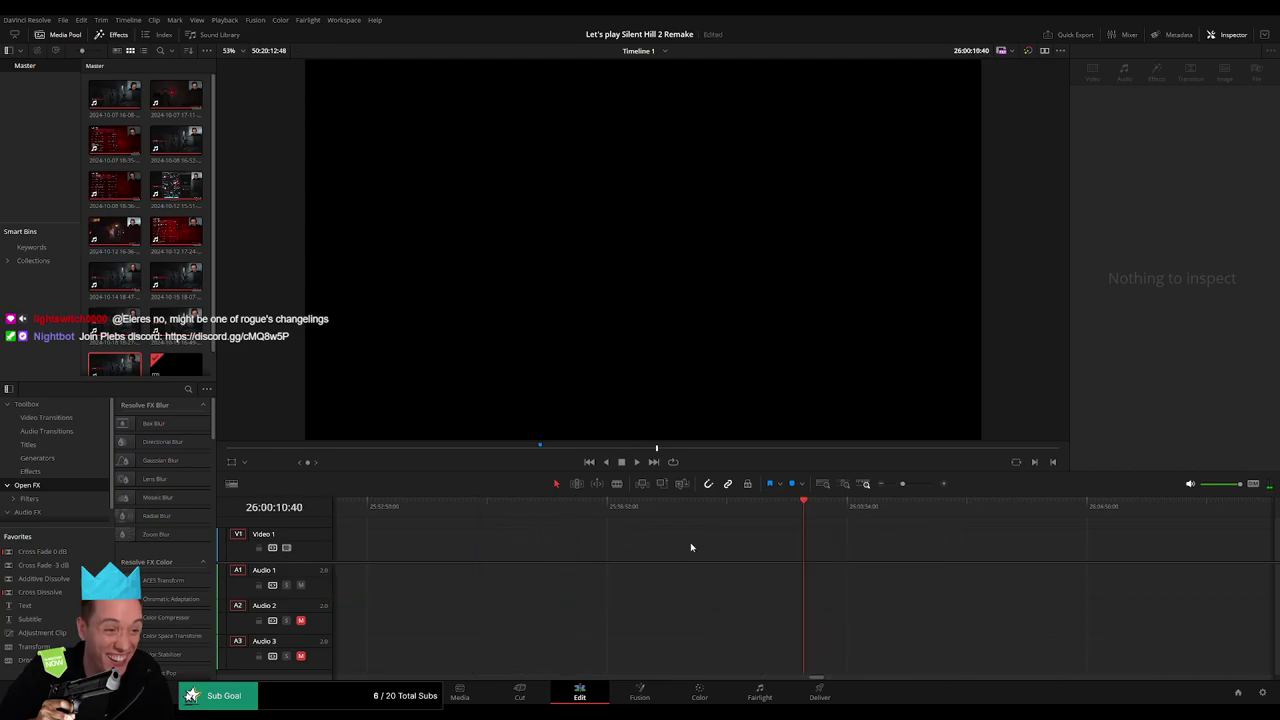
left_click(788, 509)
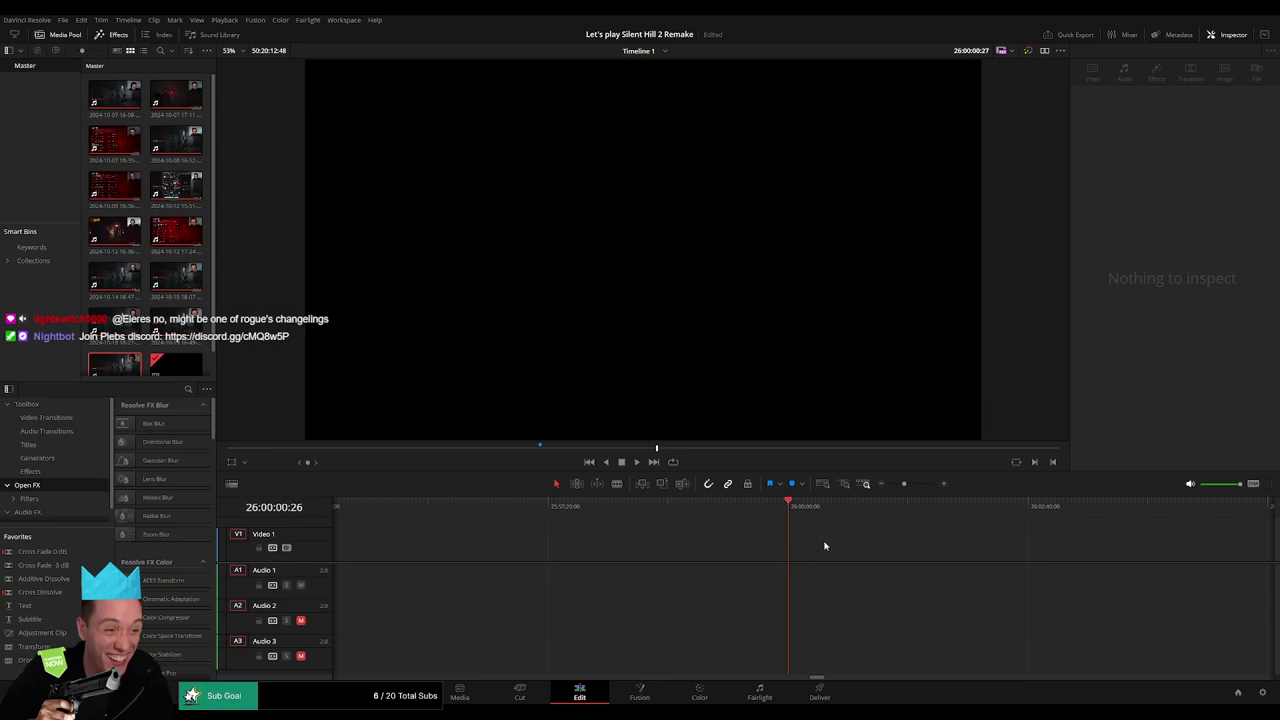
key("Left")
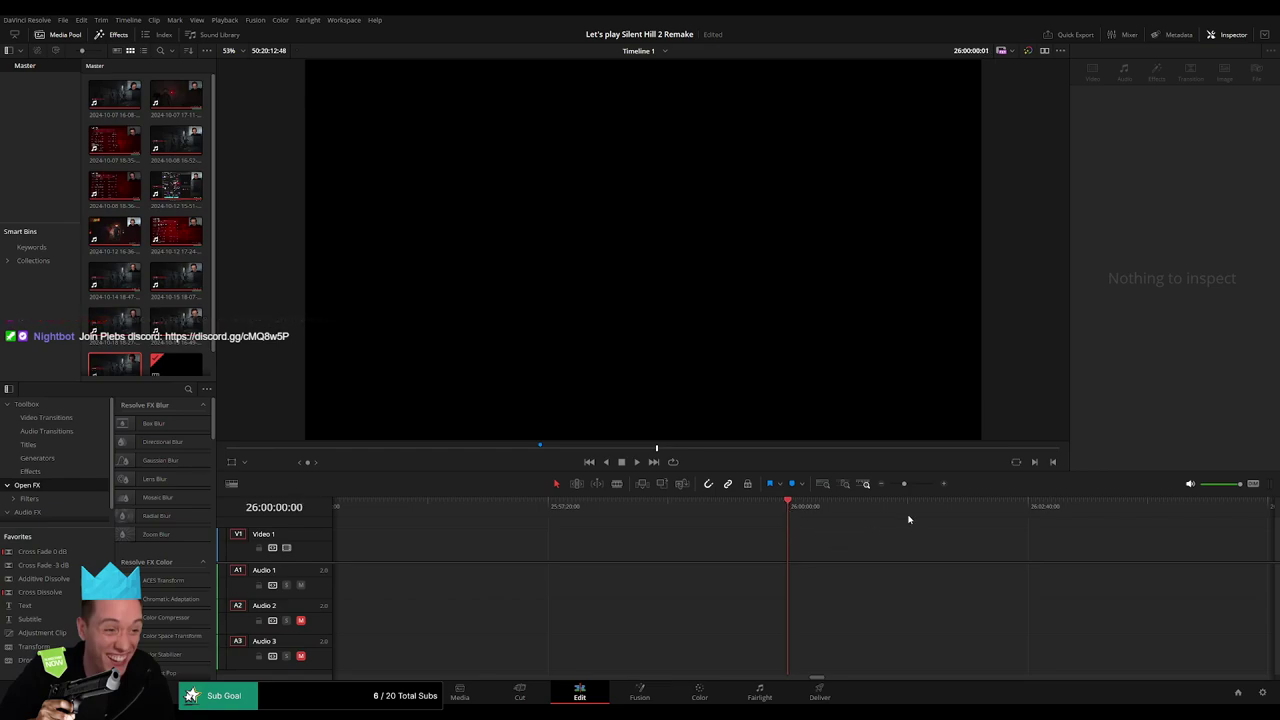
scroll(909, 519, "down", 5)
left_click_drag(761, 543, 624, 543)
key("space")
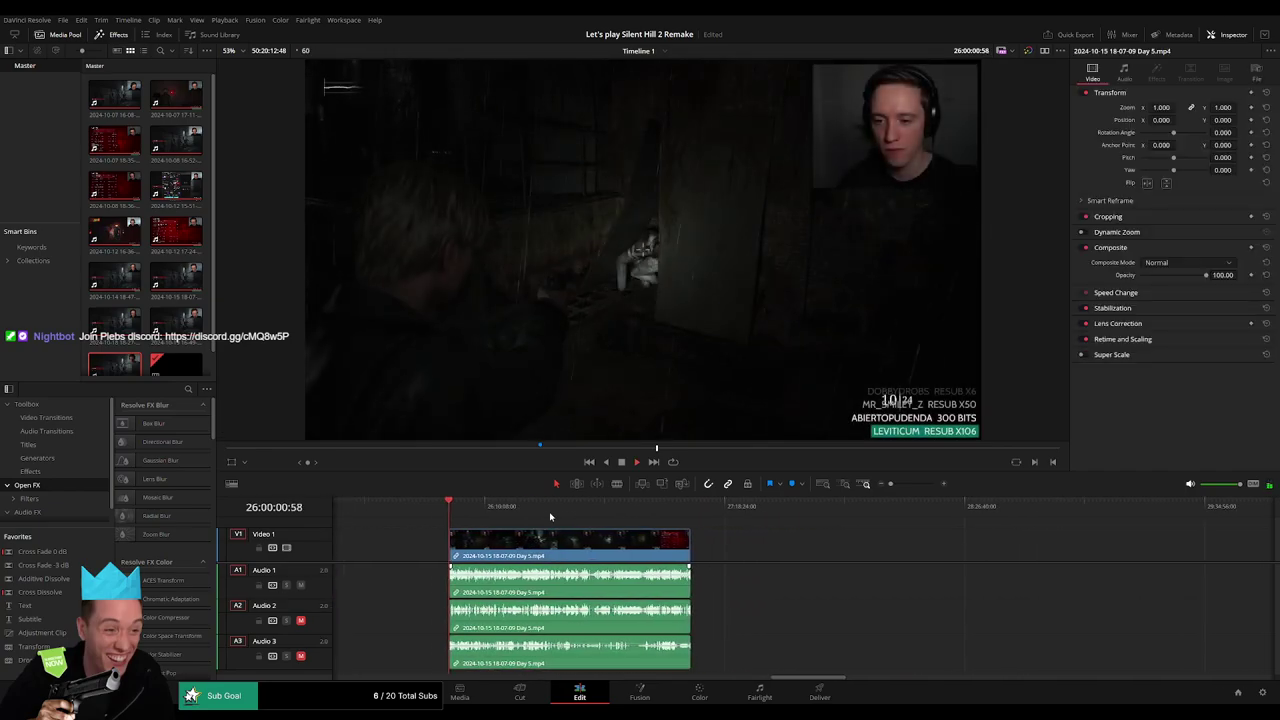
Skim and play through the Day 5 footage to locate the next cut point.
left_click(546, 517)
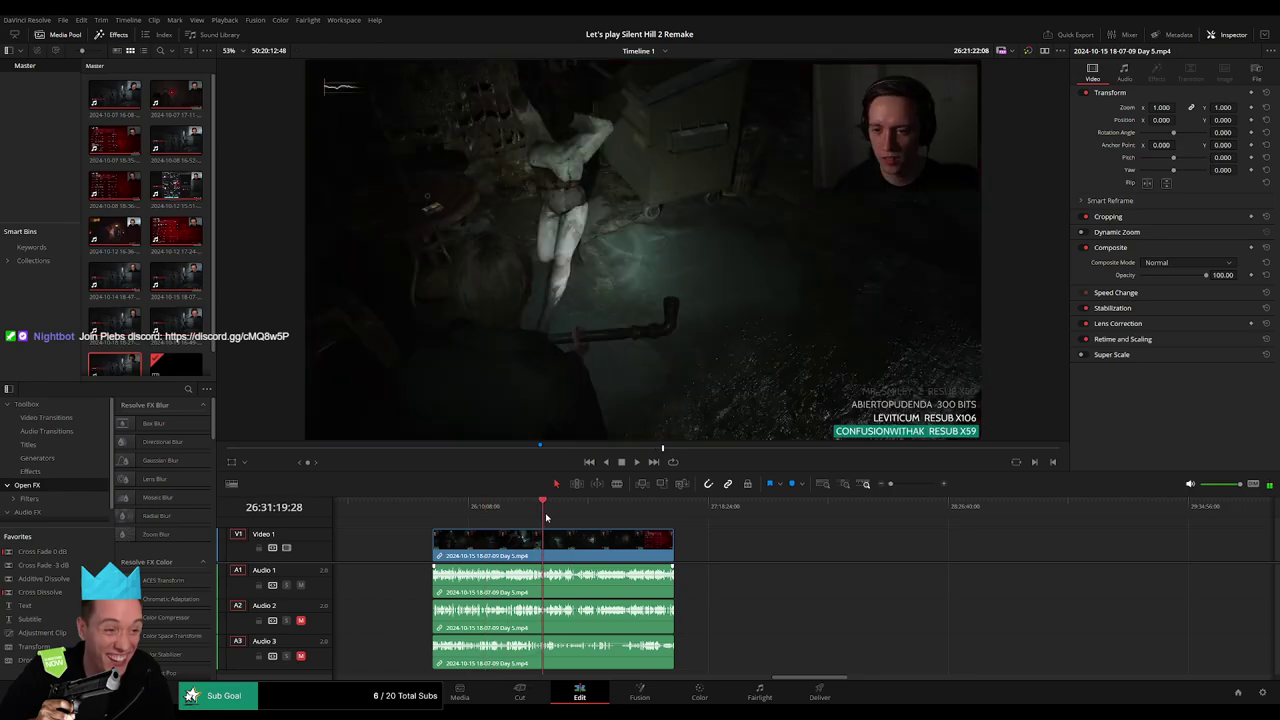
left_click_drag(546, 517, 634, 517)
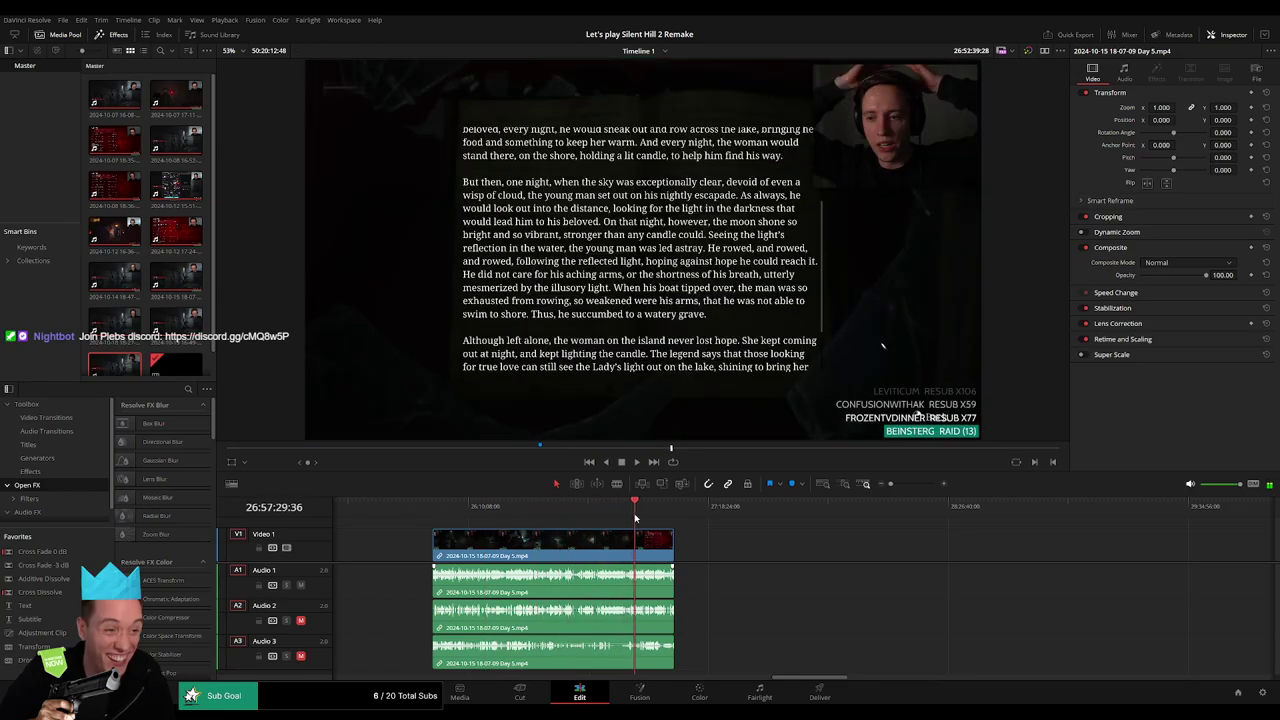
key("space")
left_click(844, 483)
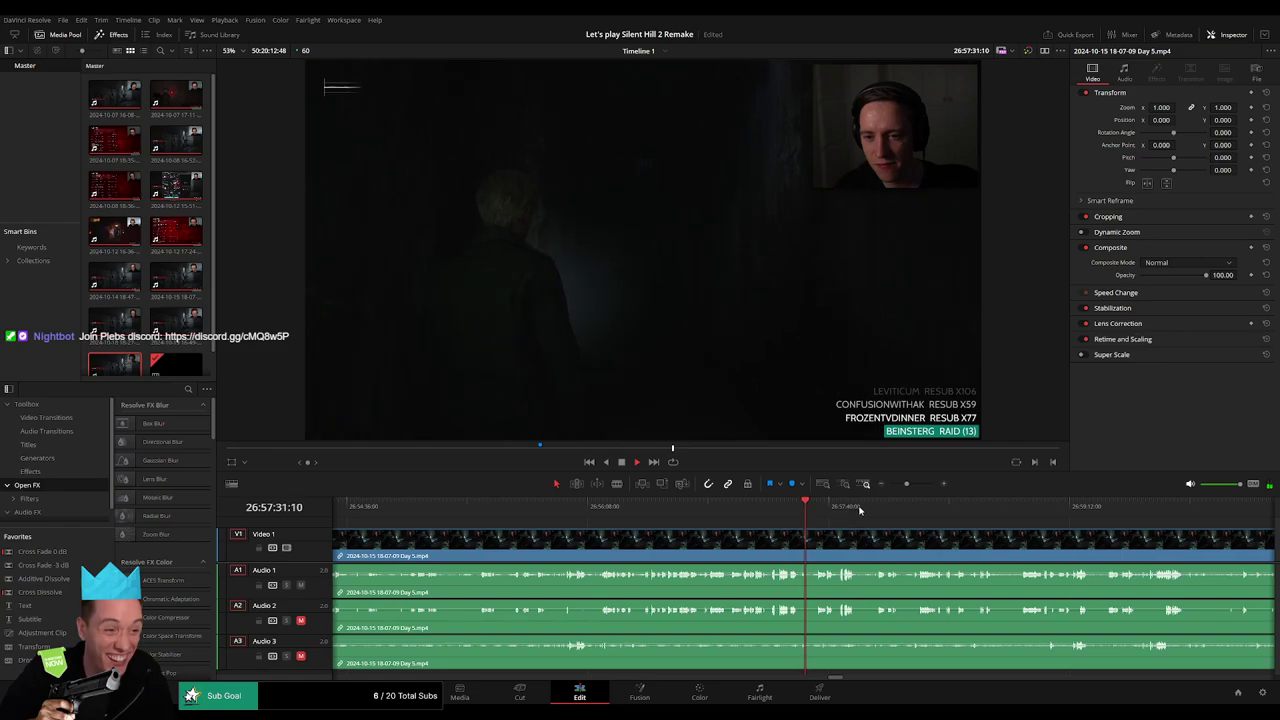
left_click(882, 516)
key("space")
scroll(895, 537, "up", 3)
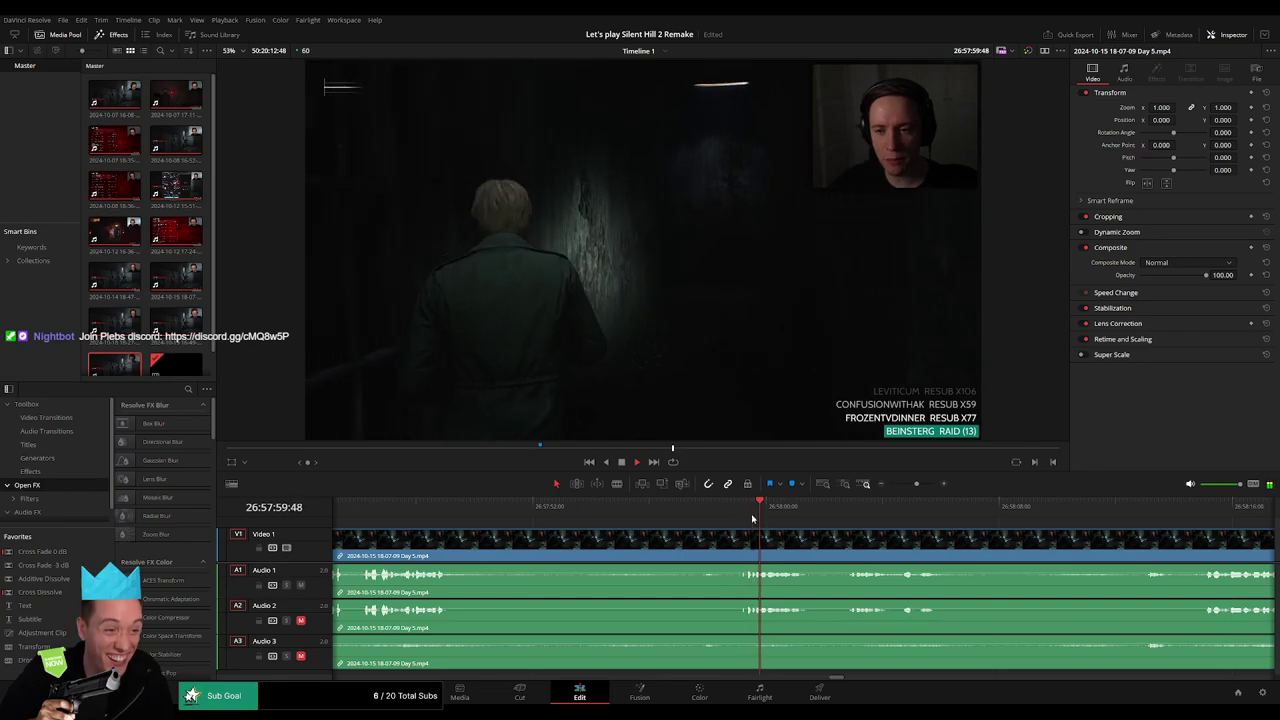
scroll(949, 548, "right", 3)
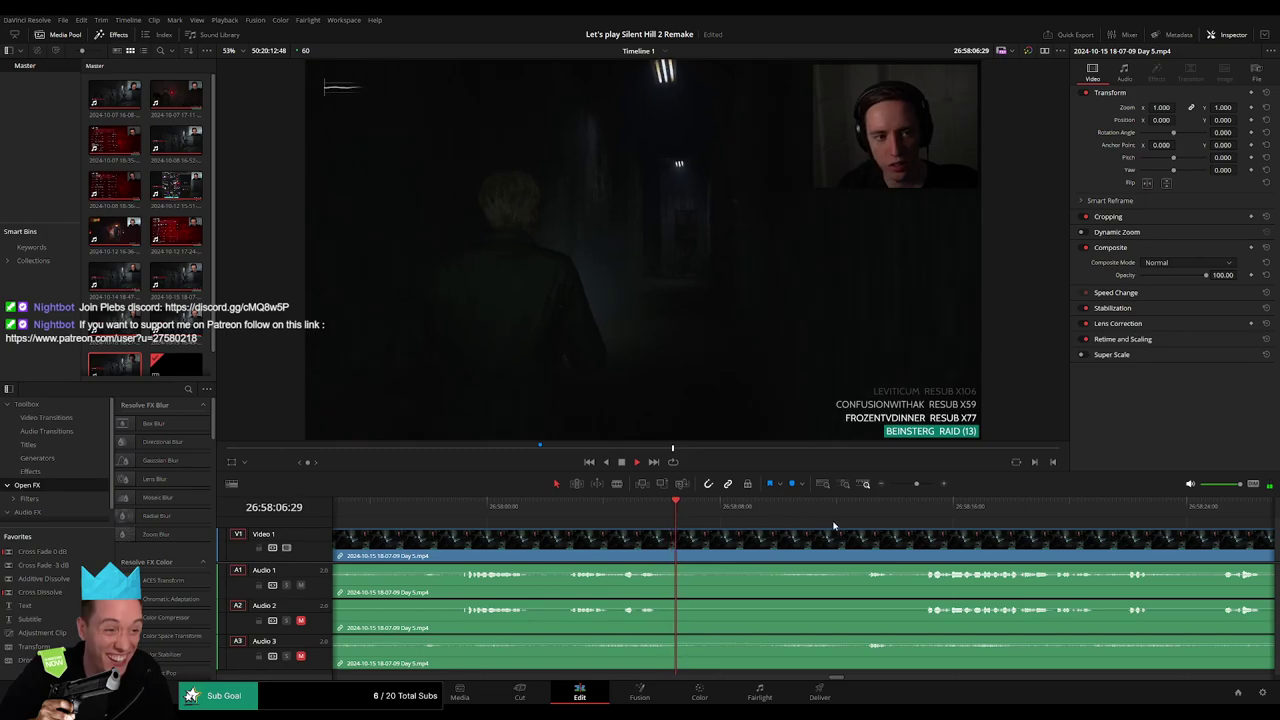
left_click(880, 507)
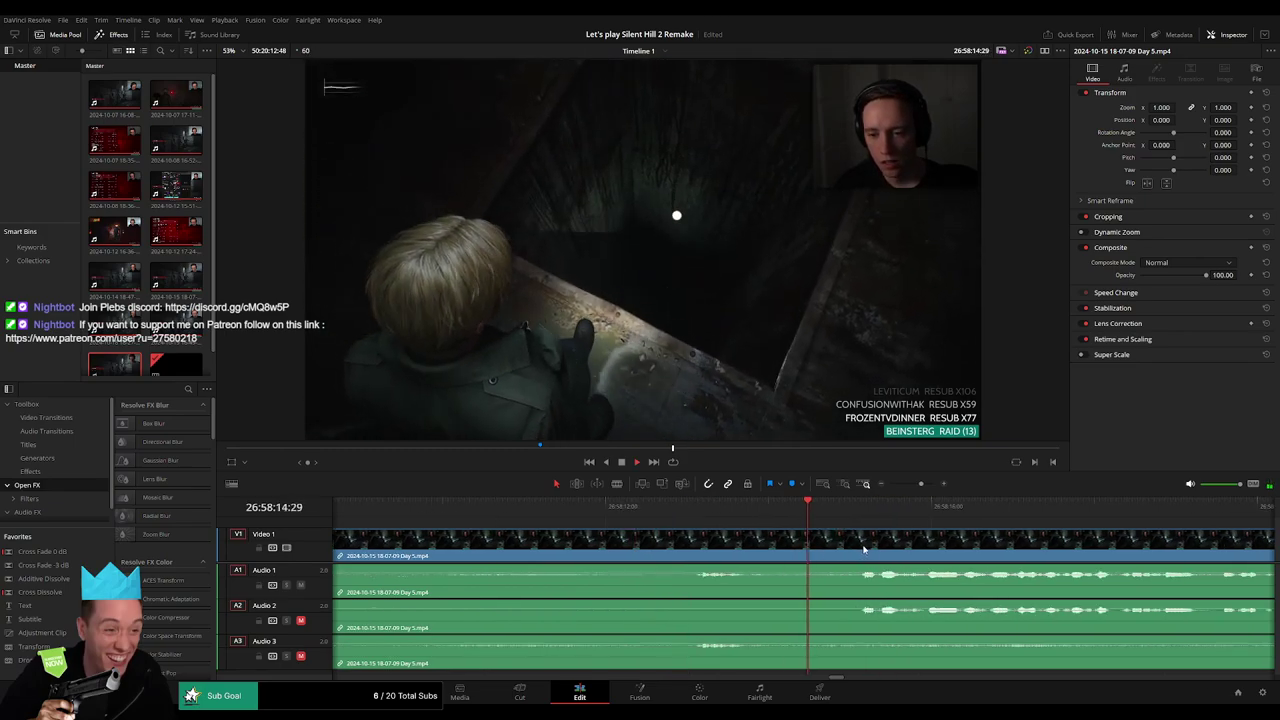
scroll(800, 540, "up", 3)
Blade all tracks at 26:58:12:30 and fade in the video after the cut.
left_click(695, 512)
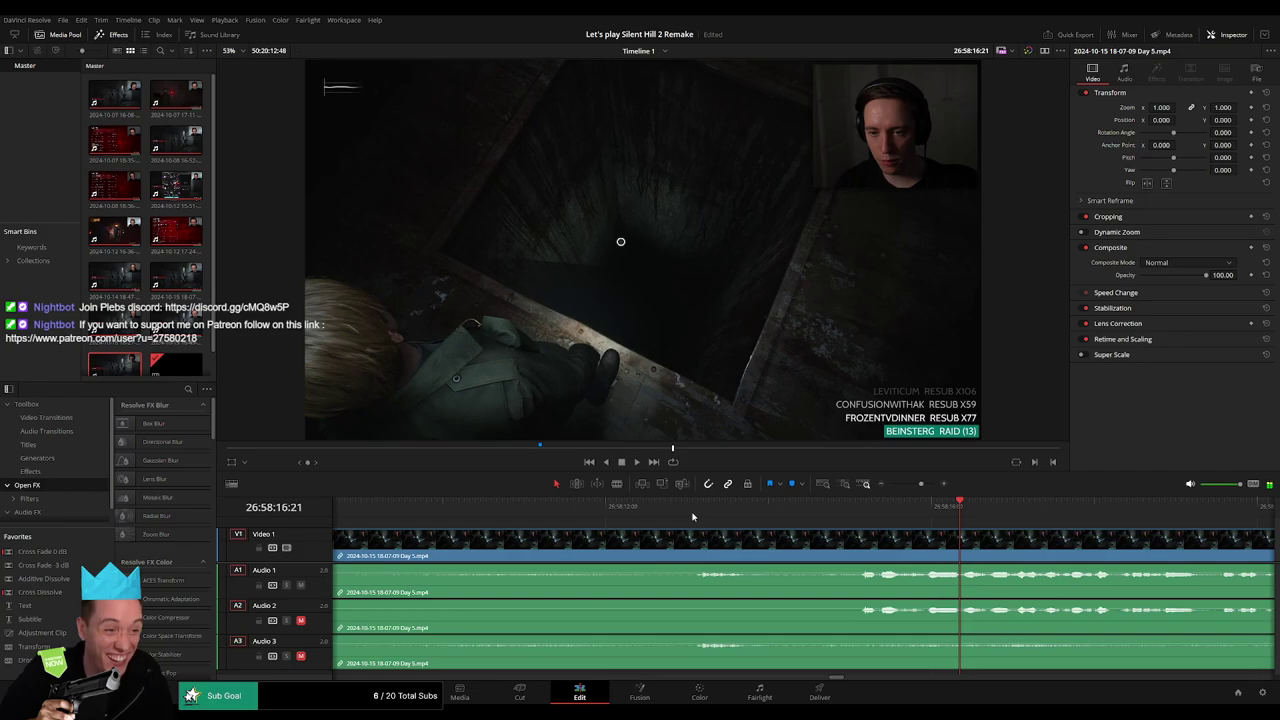
left_click_drag(695, 516, 647, 527)
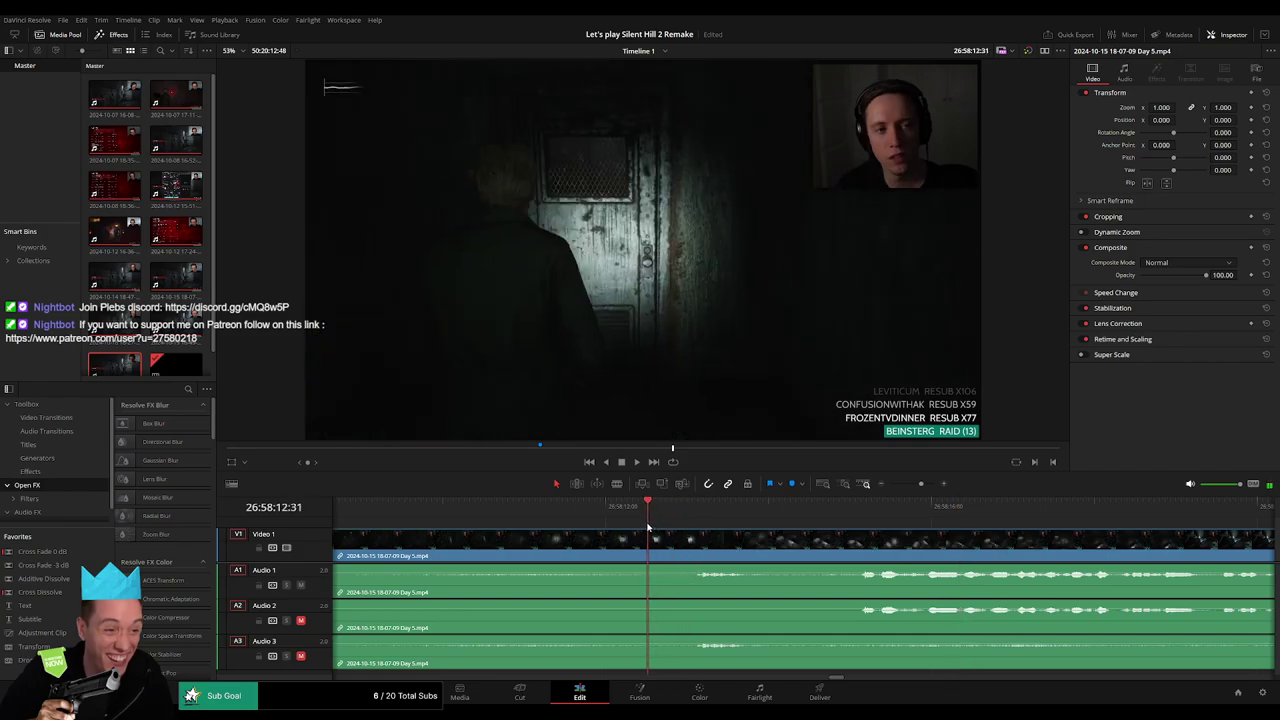
key("ctrl+b")
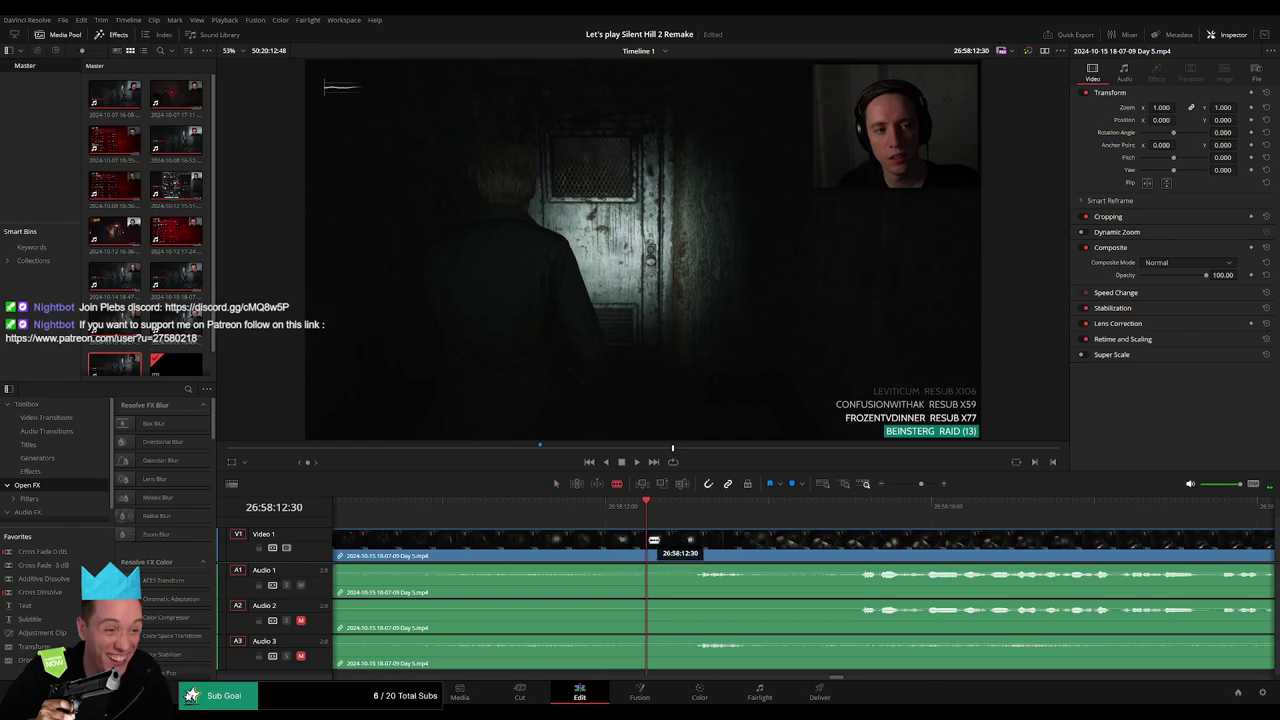
left_click_drag(652, 540, 731, 537)
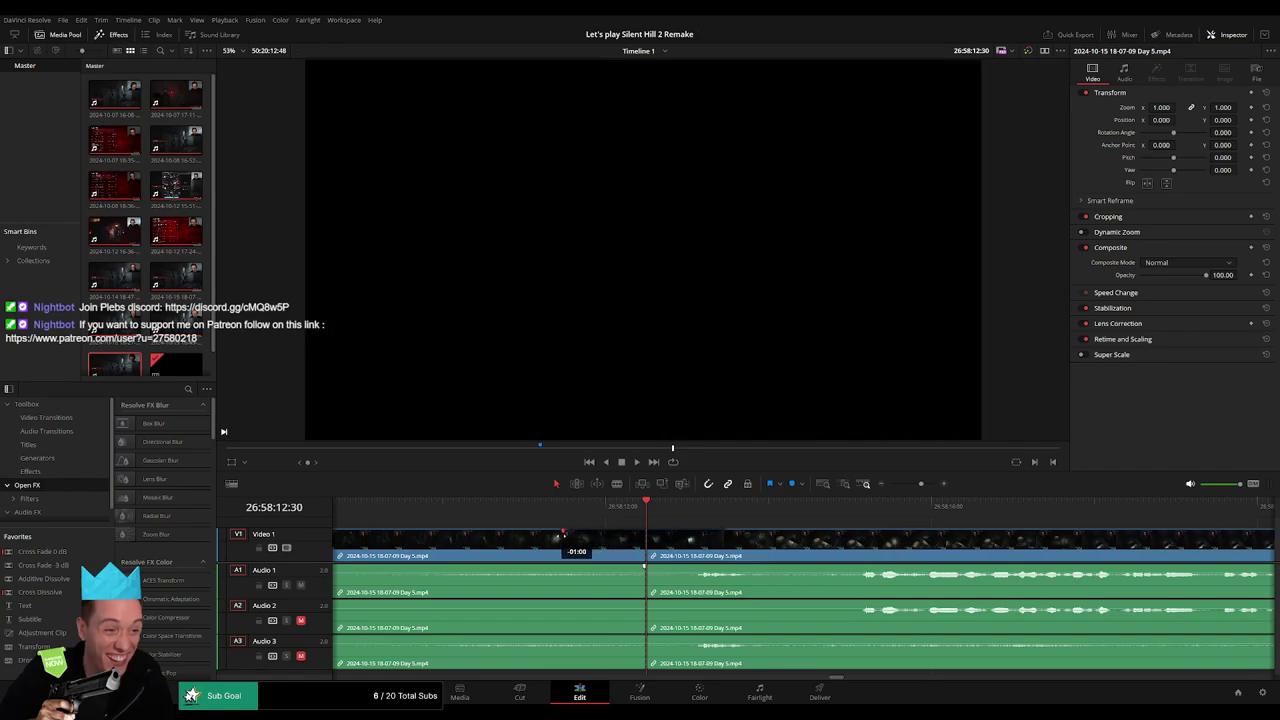
Add fade-out and fade-in ramps on Audio 1, 2 and 3 around the Day 5 cut.
left_click_drag(599, 567, 566, 567)
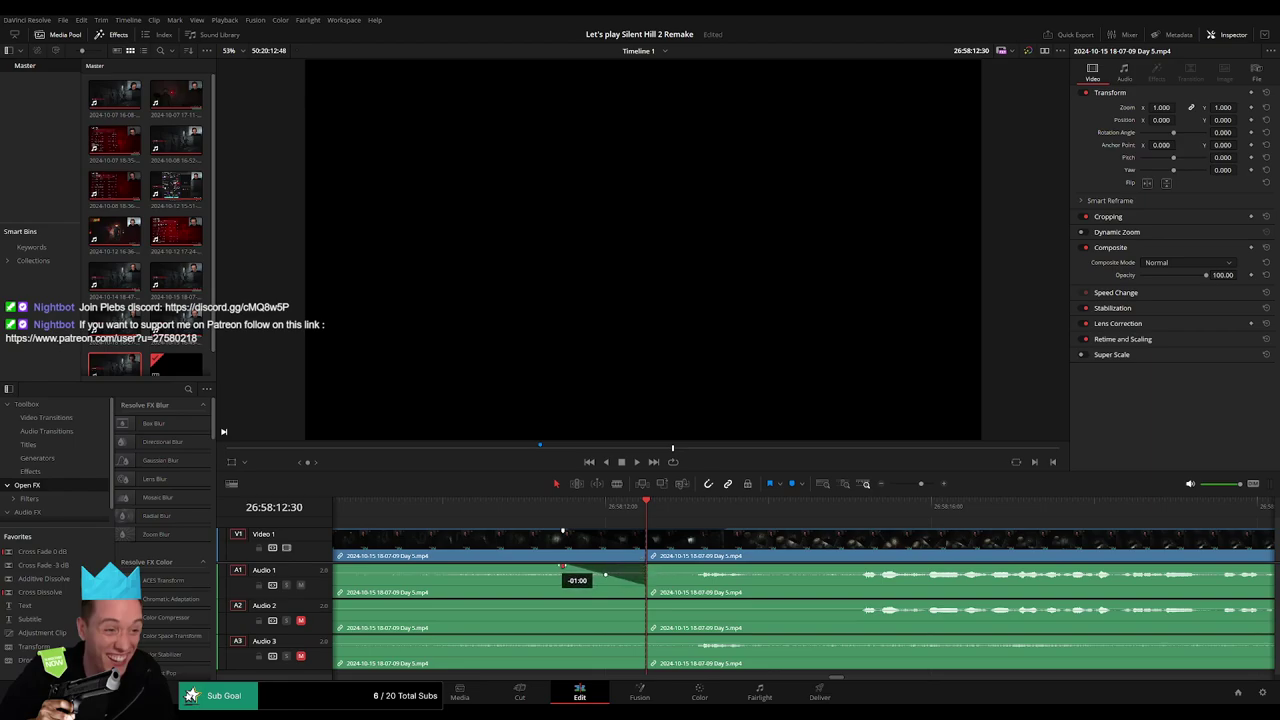
left_click_drag(648, 567, 716, 568)
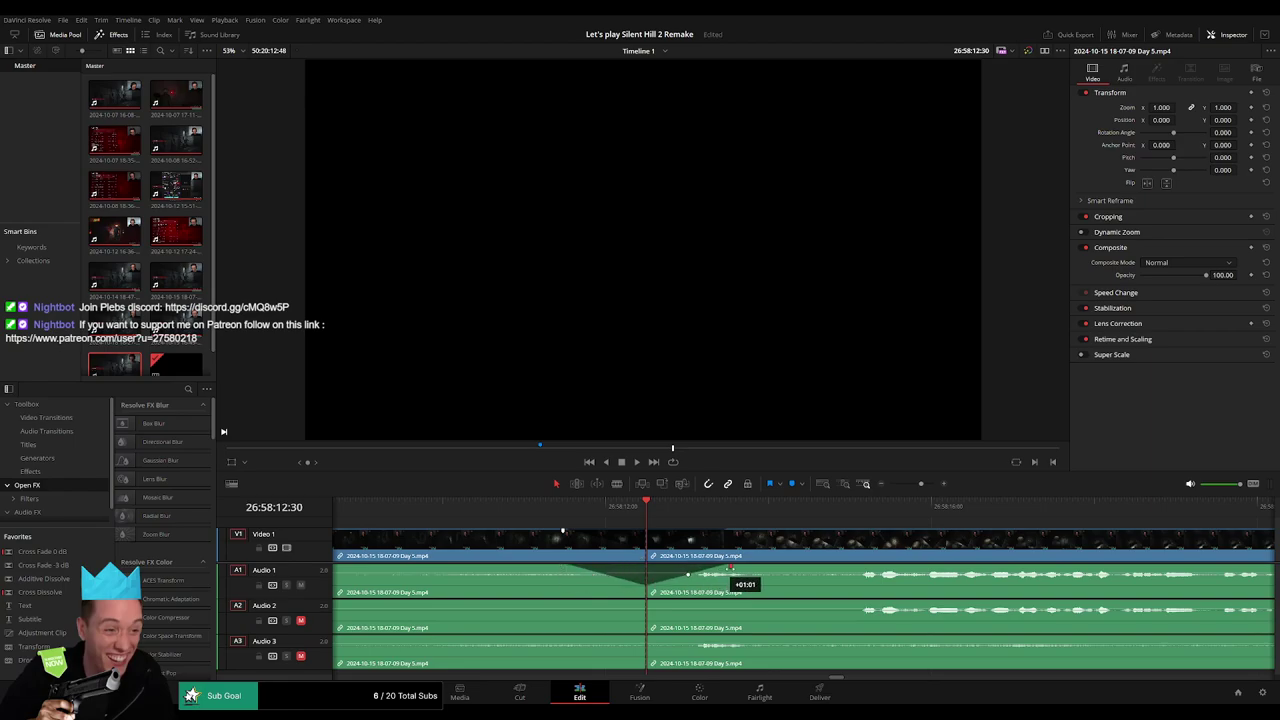
mouse_move(643, 603)
left_mouse_down()
mouse_move(576, 603)
mouse_move(717, 604)
left_mouse_up()
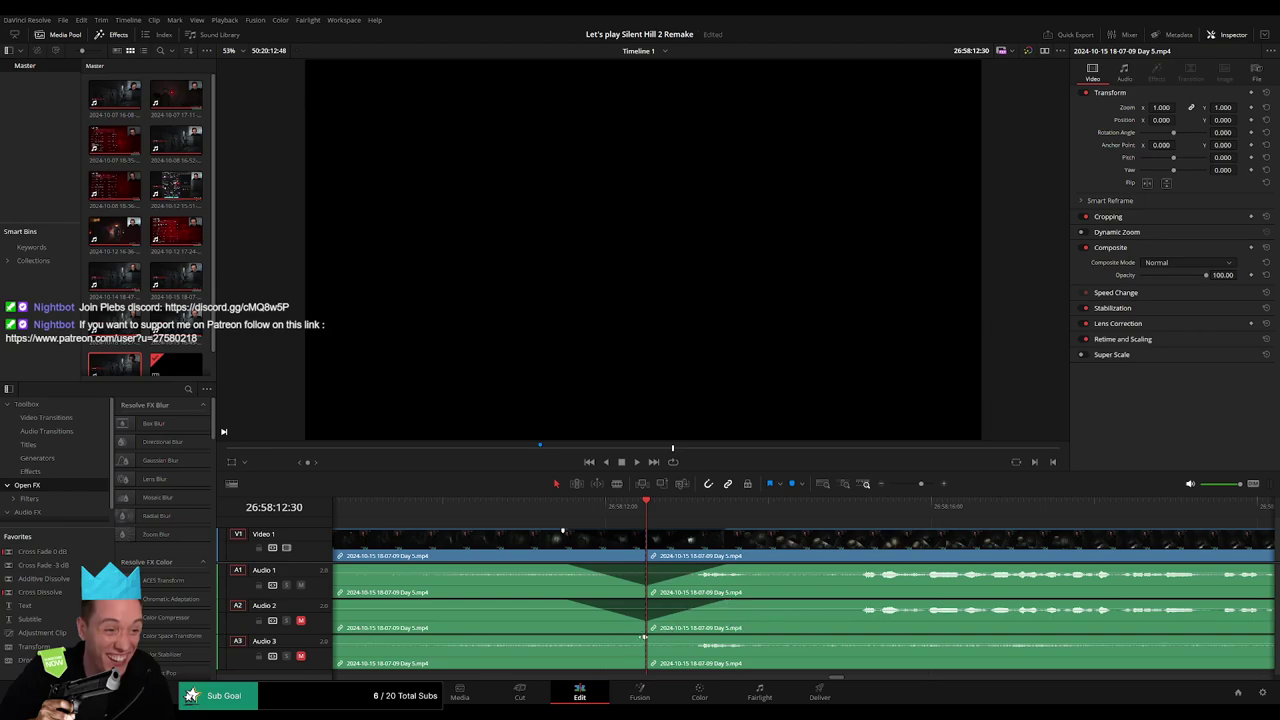
left_click_drag(643, 638, 561, 637)
left_click_drag(647, 637, 728, 638)
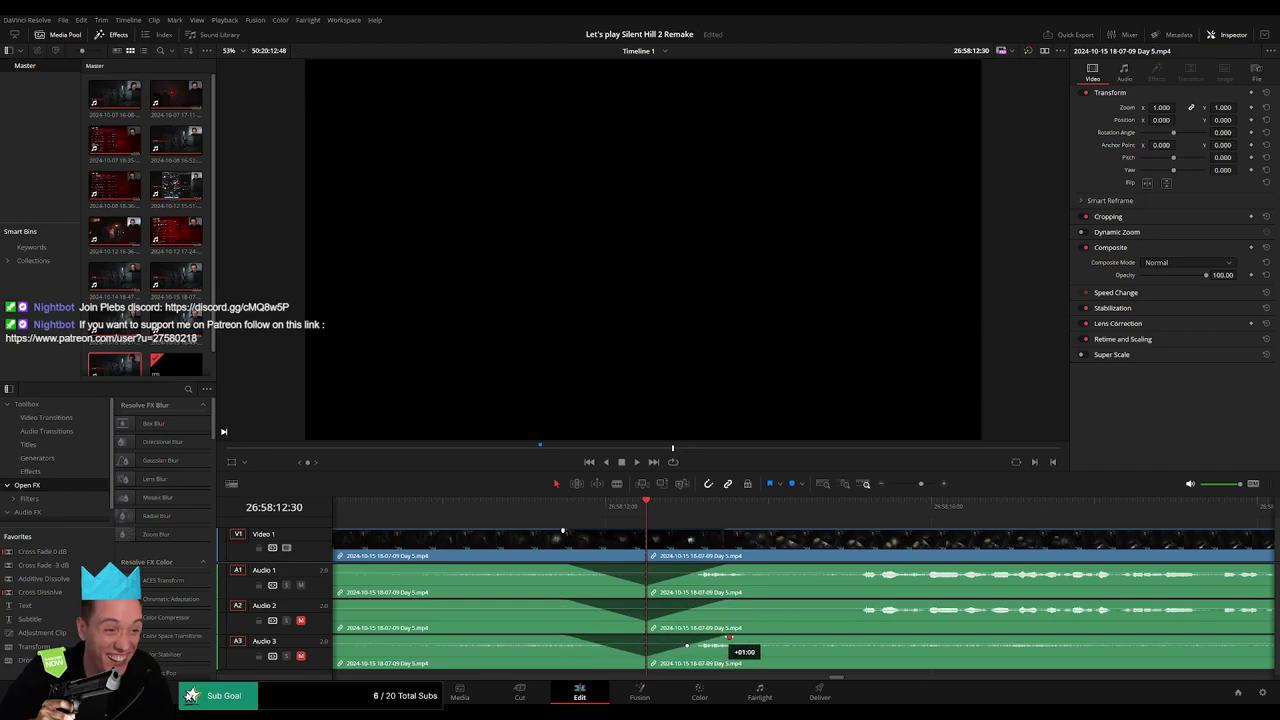
Move the leftover Day 5 piece so it starts at 28:00:00:00.
scroll(901, 503, "down", 1)
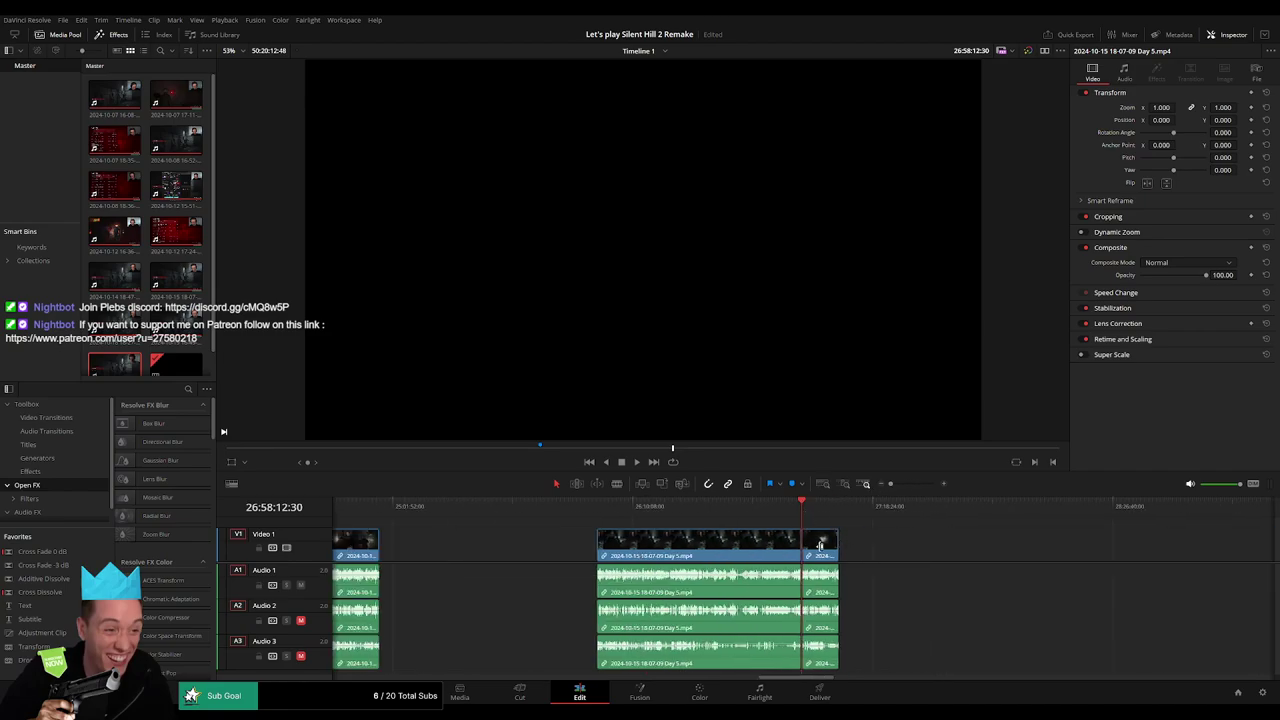
scroll(650, 537, "down", 1)
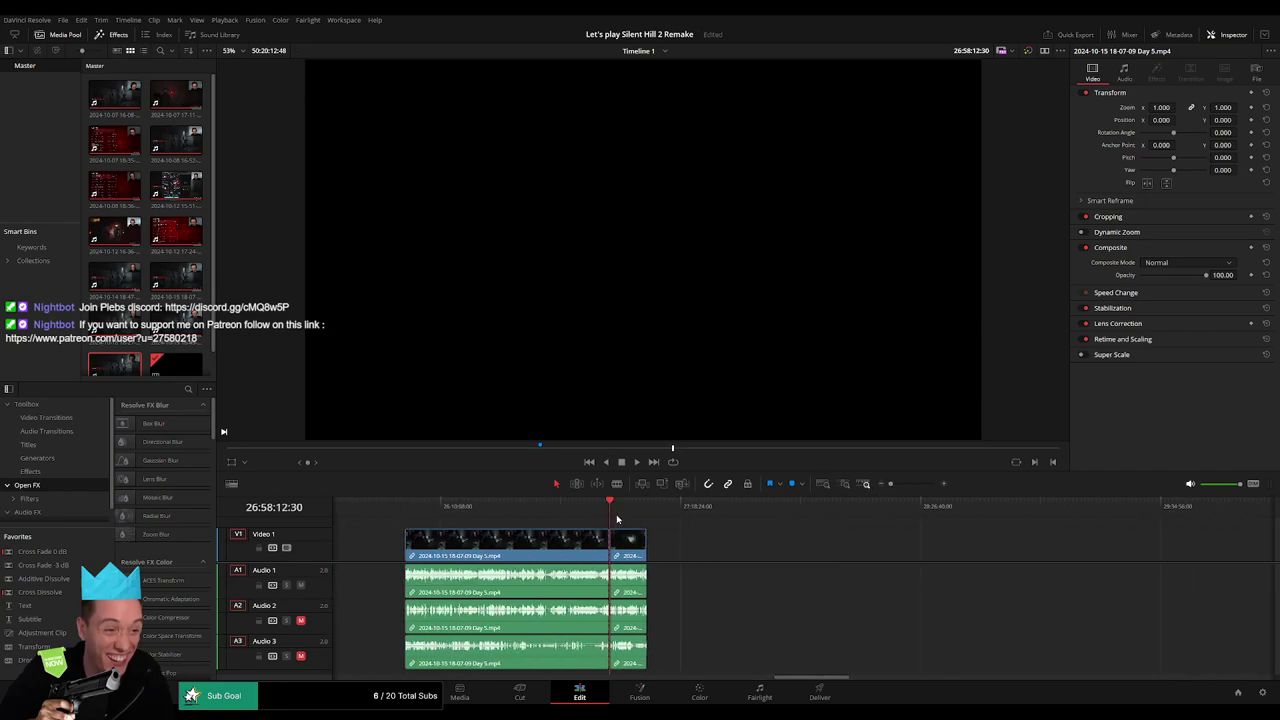
scroll(617, 519, "down", 2)
left_click_drag(426, 556, 823, 560)
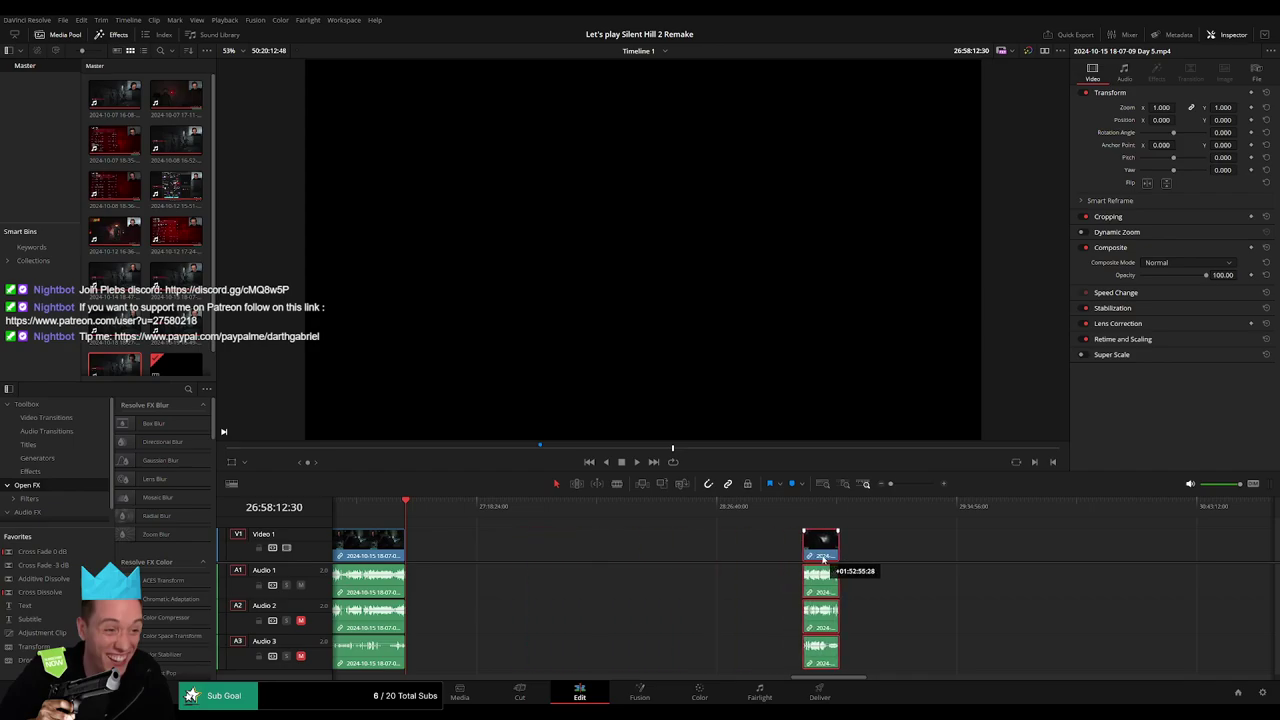
left_click(547, 552)
left_click_drag(457, 503, 624, 523)
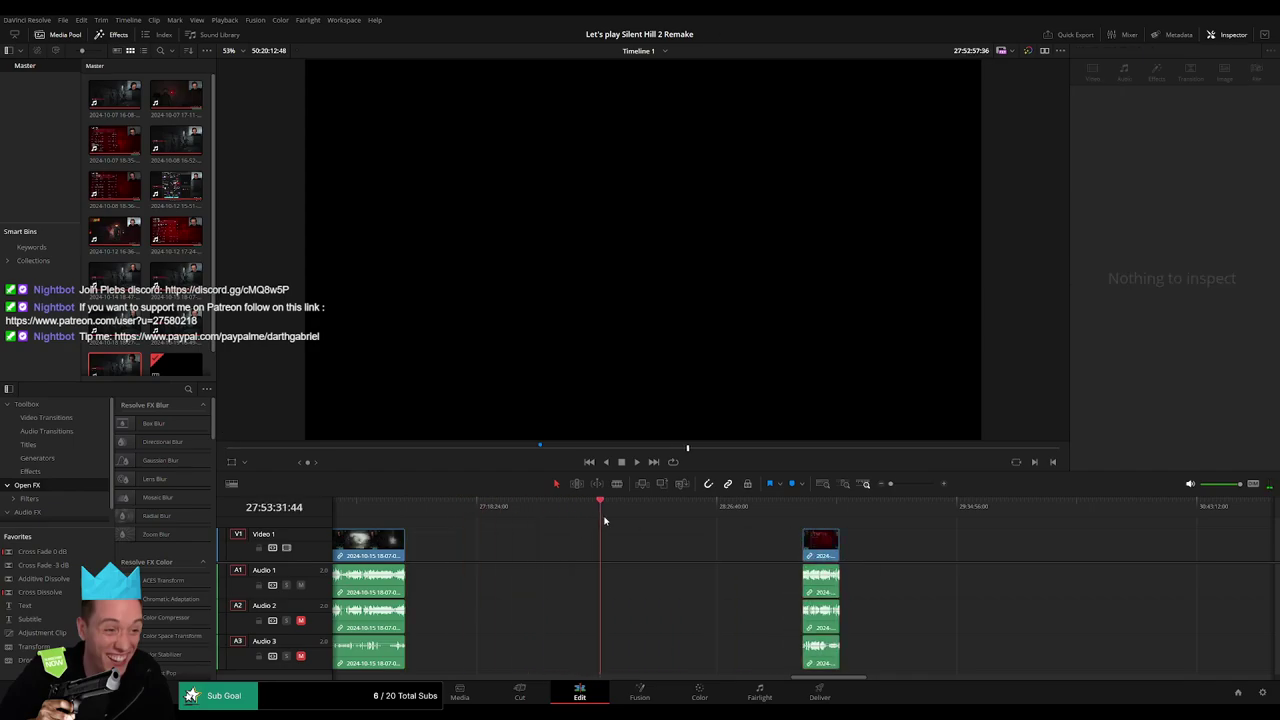
scroll(800, 518, "up", 5)
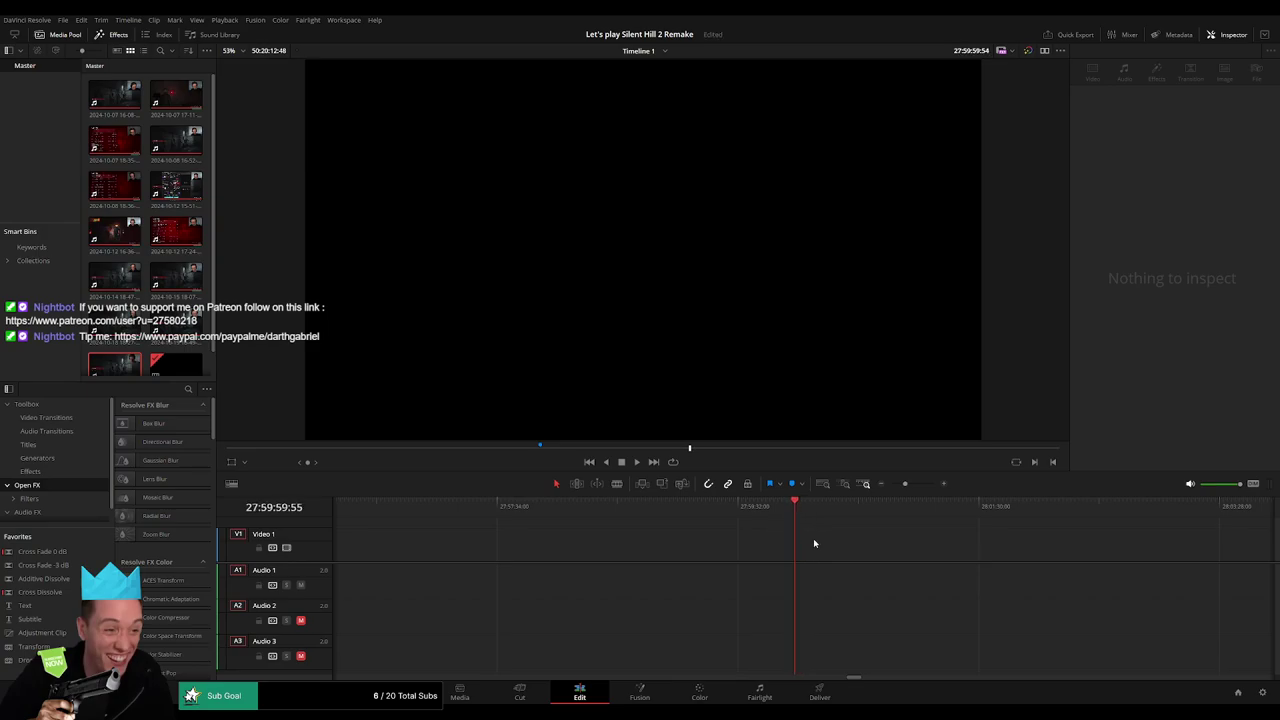
scroll(557, 537, "right", 3)
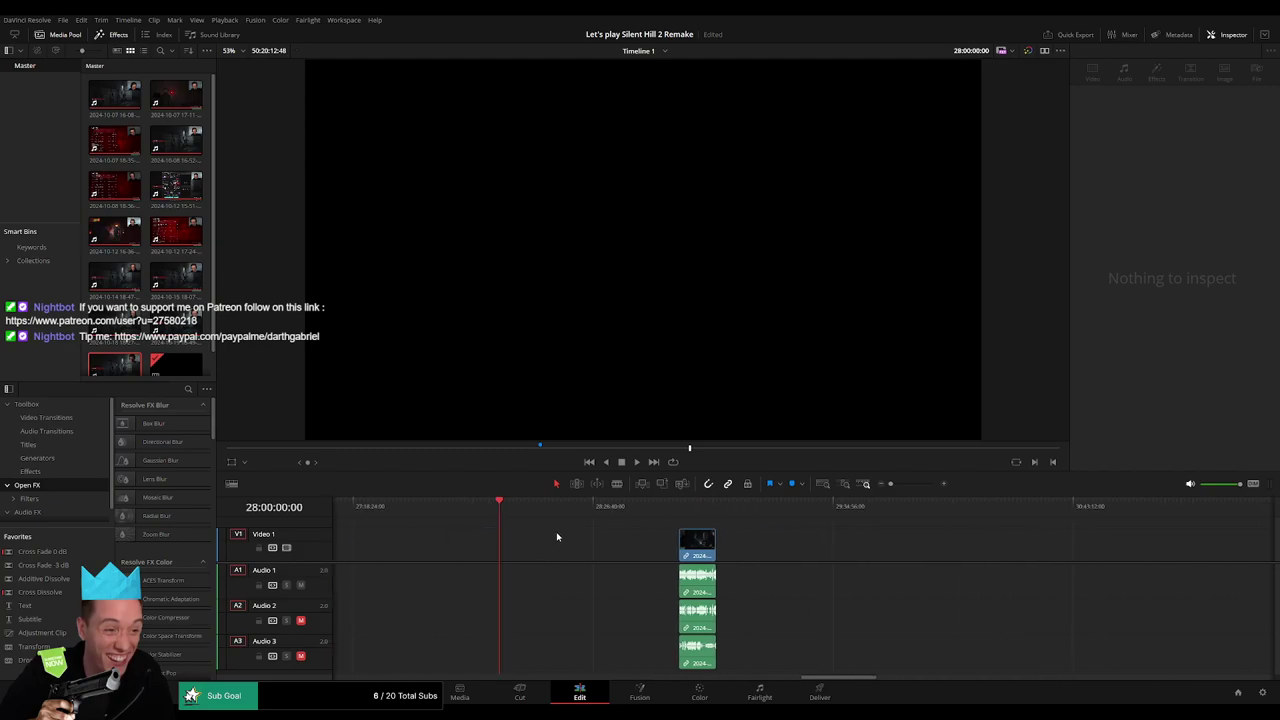
left_click_drag(706, 553, 526, 553)
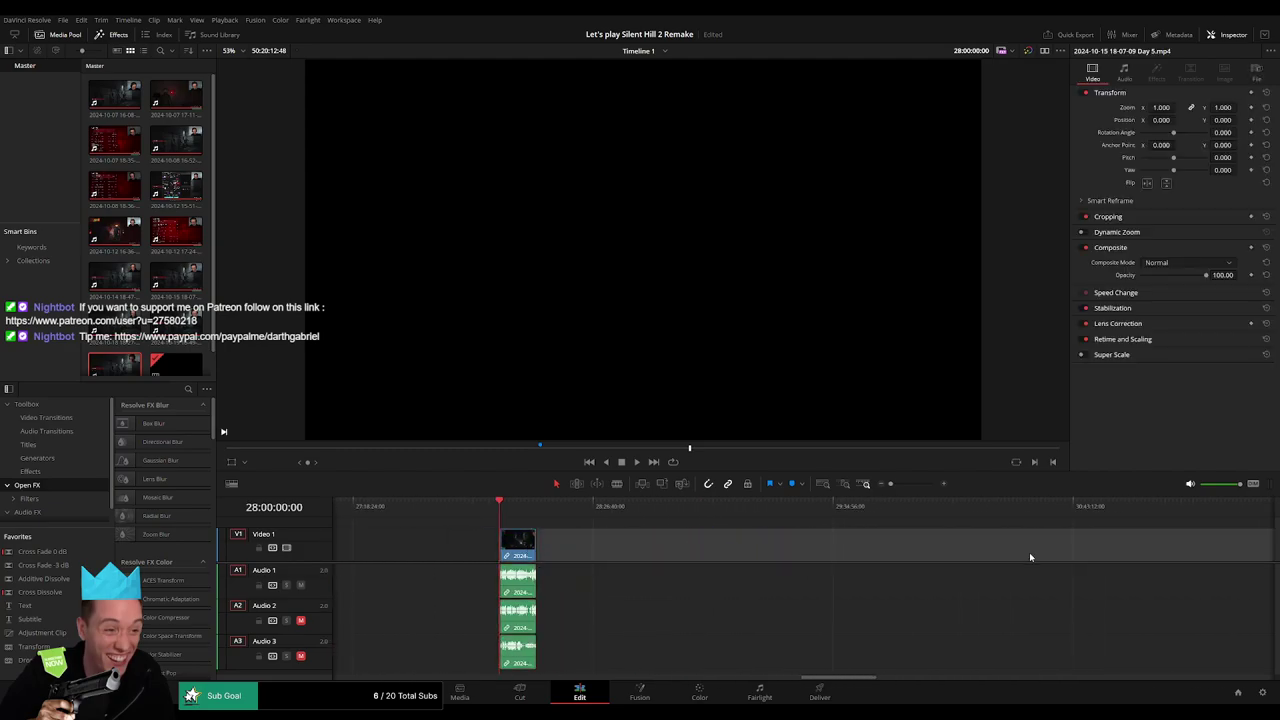
scroll(725, 551, "right", 5)
scroll(725, 551, "right", 2)
left_click_drag(1161, 550, 457, 550)
Close the gap between Day 6 and the Day 5 piece, then review the save-game scene.
scroll(645, 543, "left", 5)
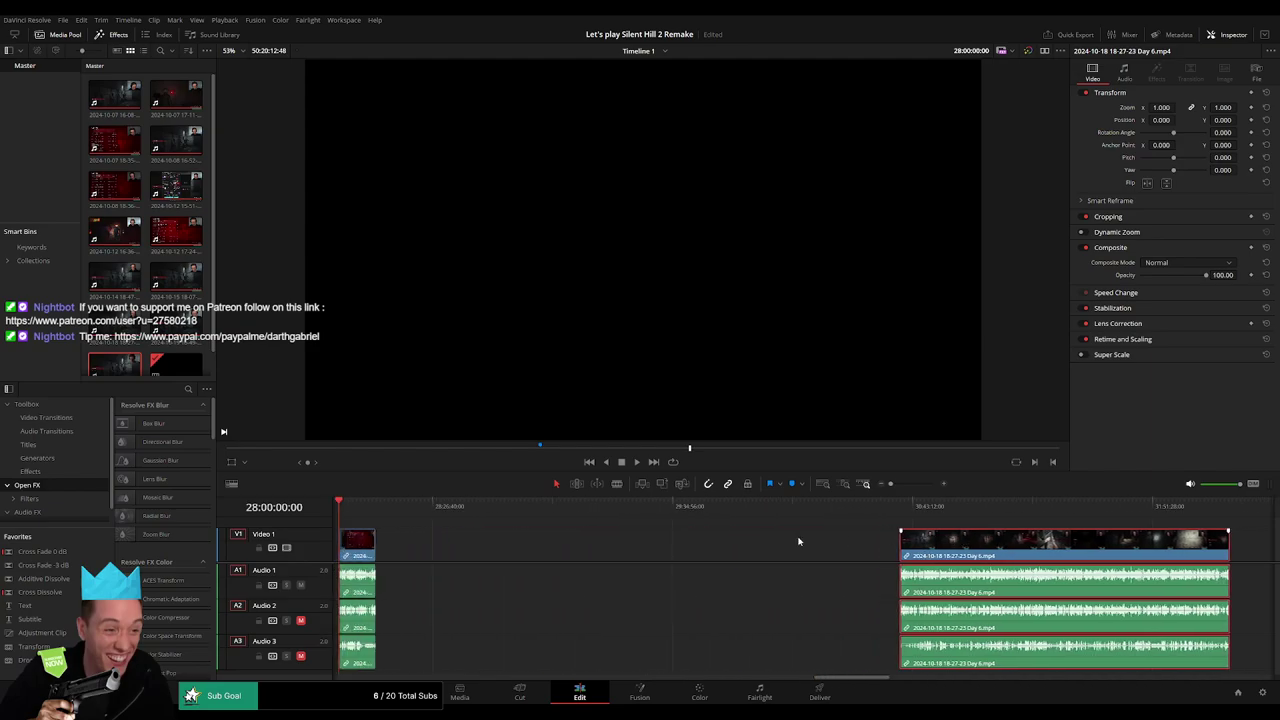
left_click_drag(681, 548, 352, 548)
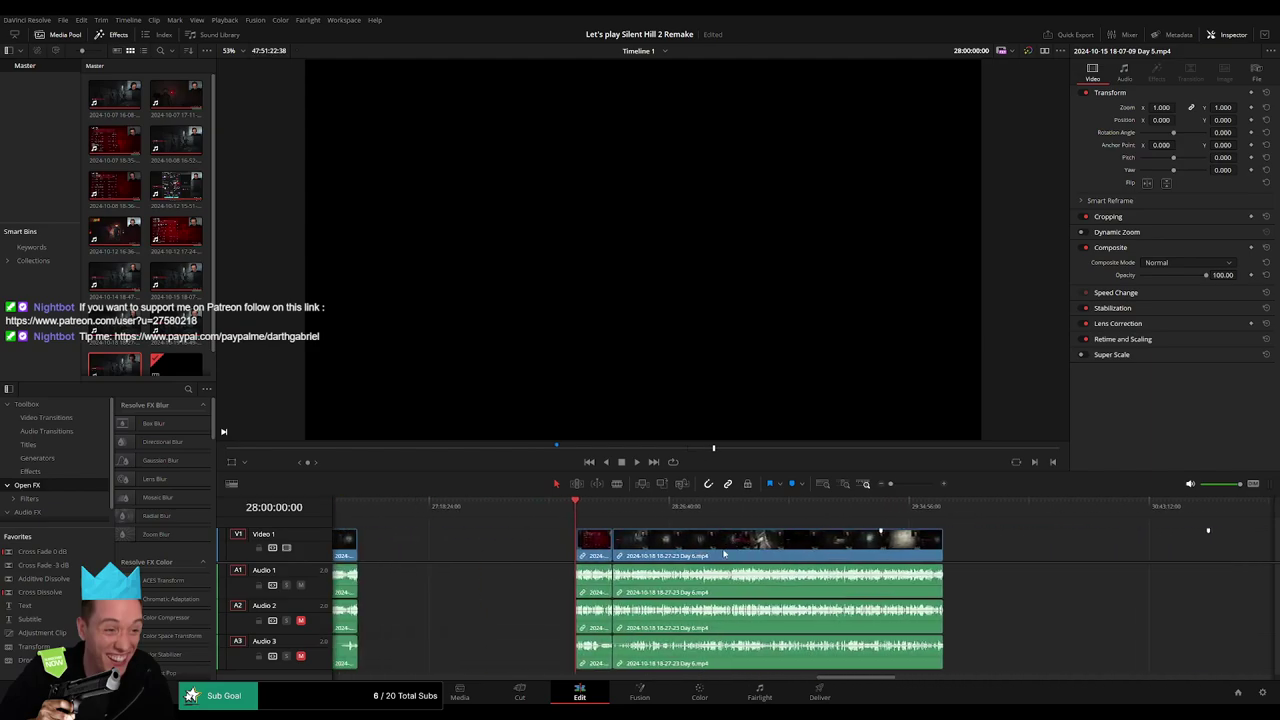
key("space")
left_click_drag(899, 488, 903, 488)
scroll(930, 510, "right", 3)
left_click(955, 532)
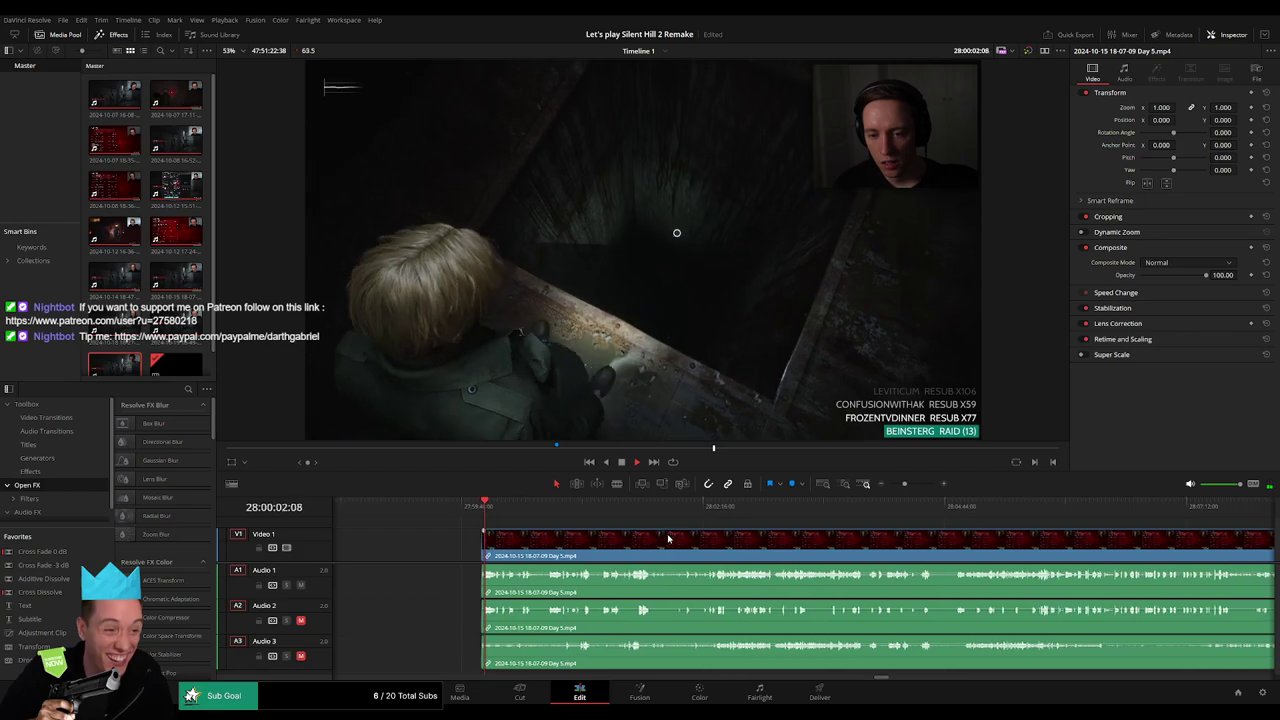
key("space")
scroll(687, 530, "up", 2)
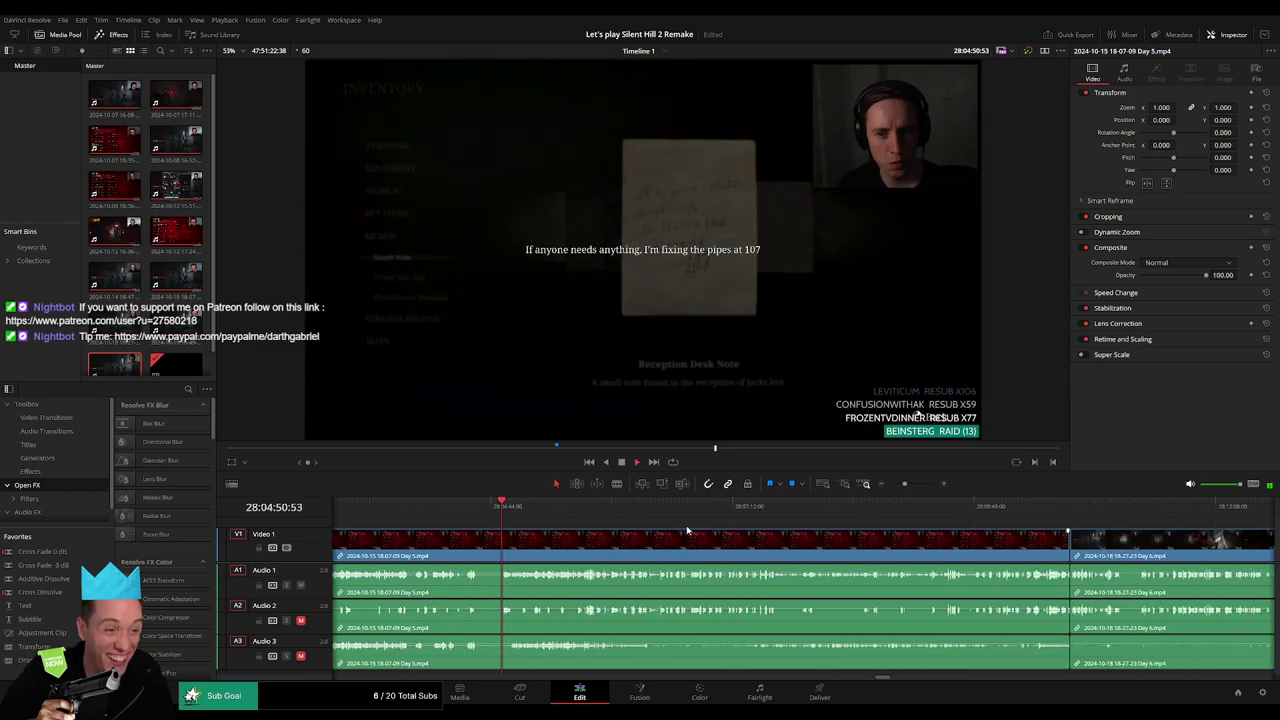
left_click(1057, 528)
scroll(919, 540, "up", 3)
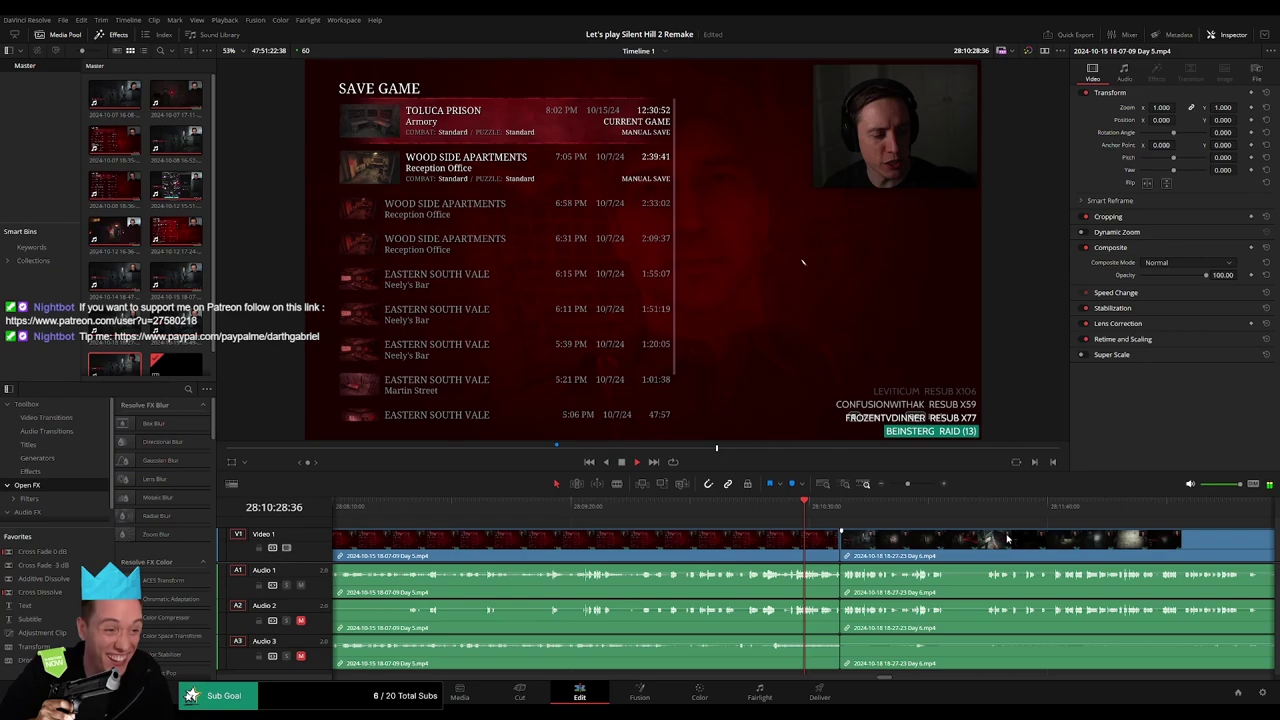
scroll(760, 525, "up", 2)
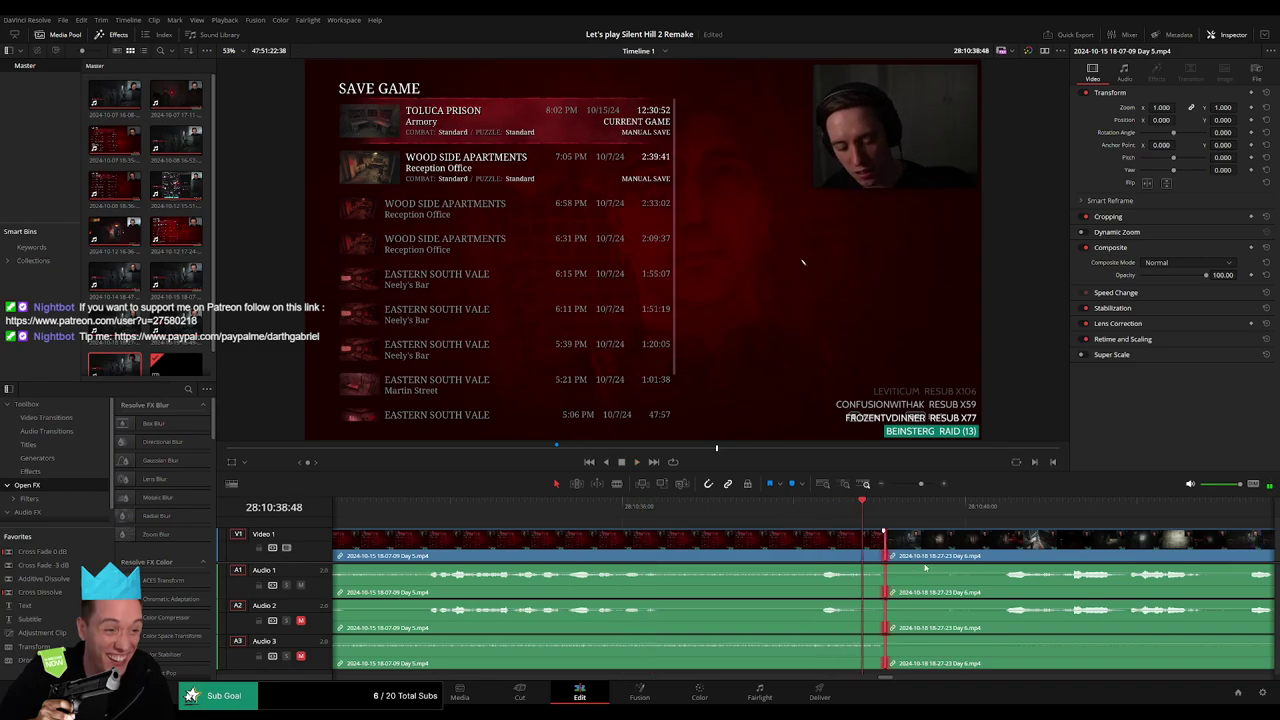
scroll(660, 530, "down", 5)
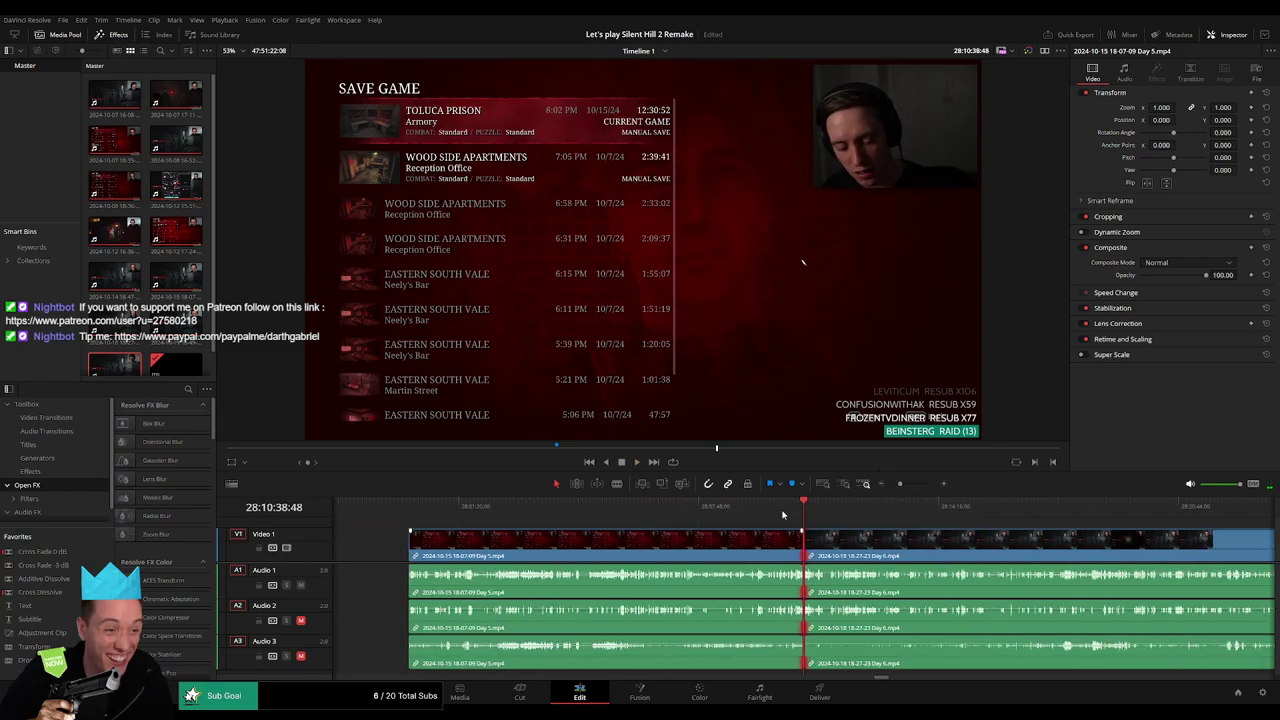
left_click(656, 508)
left_click_drag(656, 508, 686, 508)
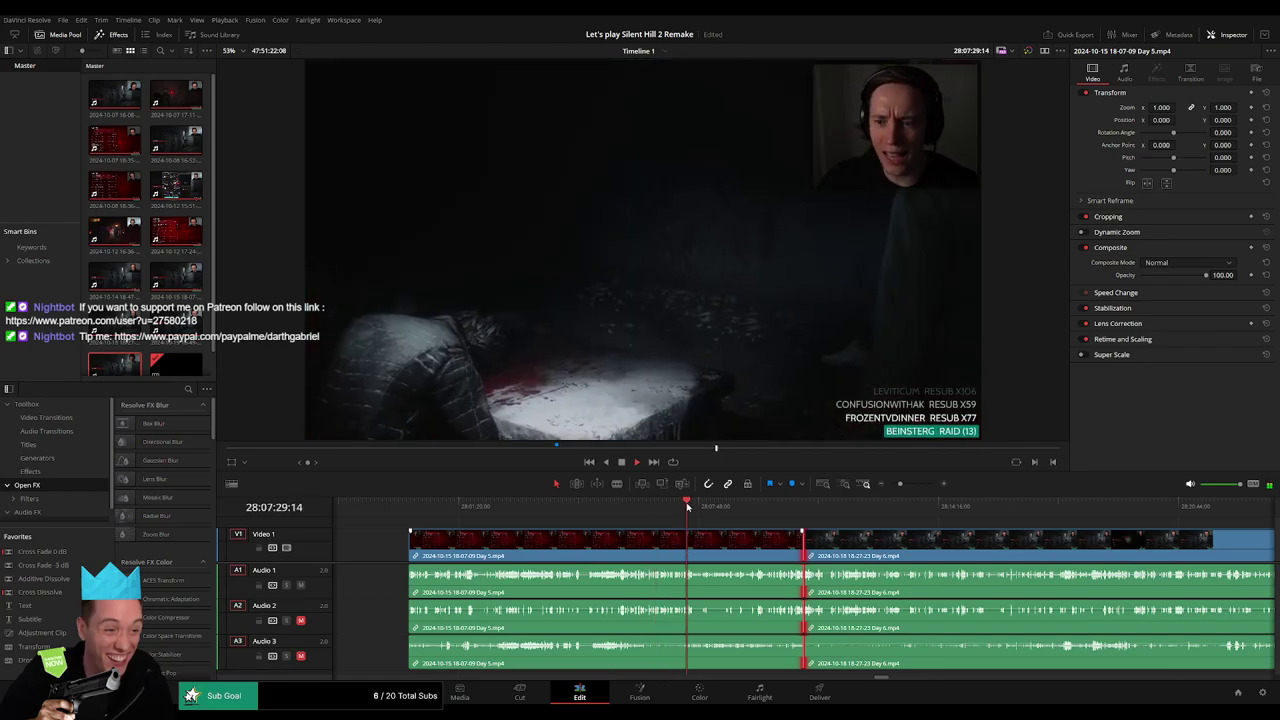
key("space")
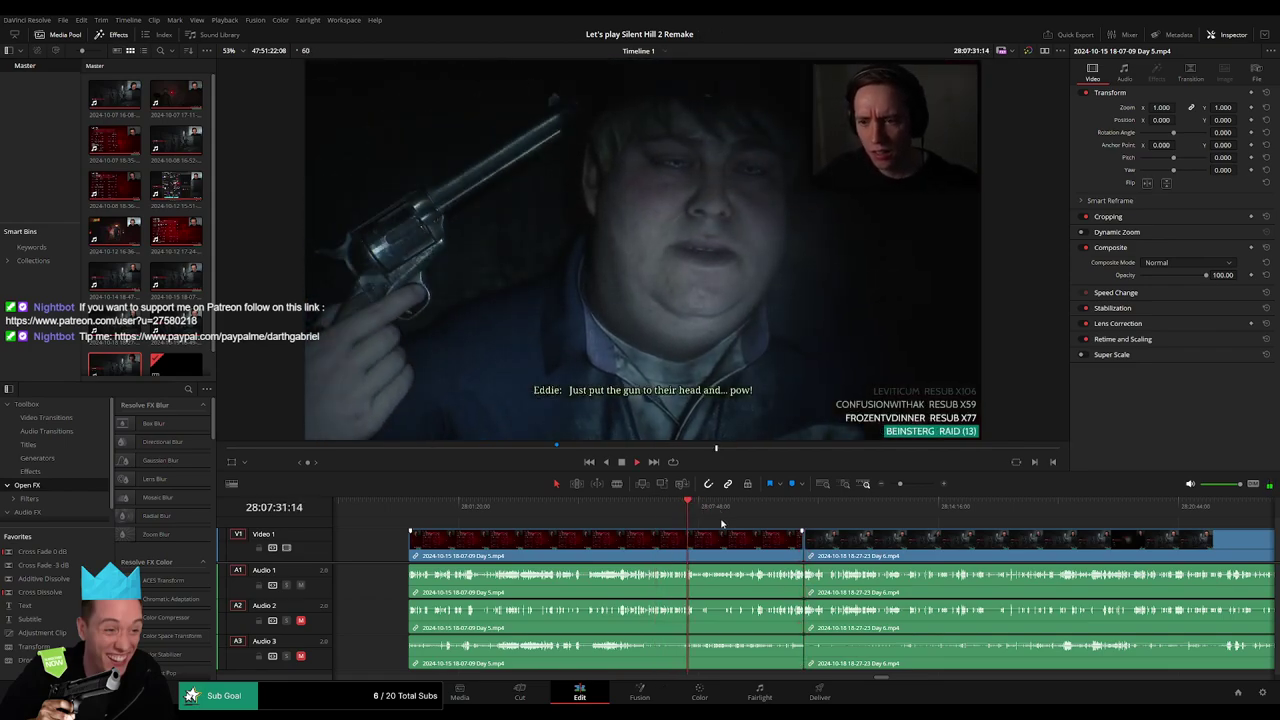
left_click(705, 512)
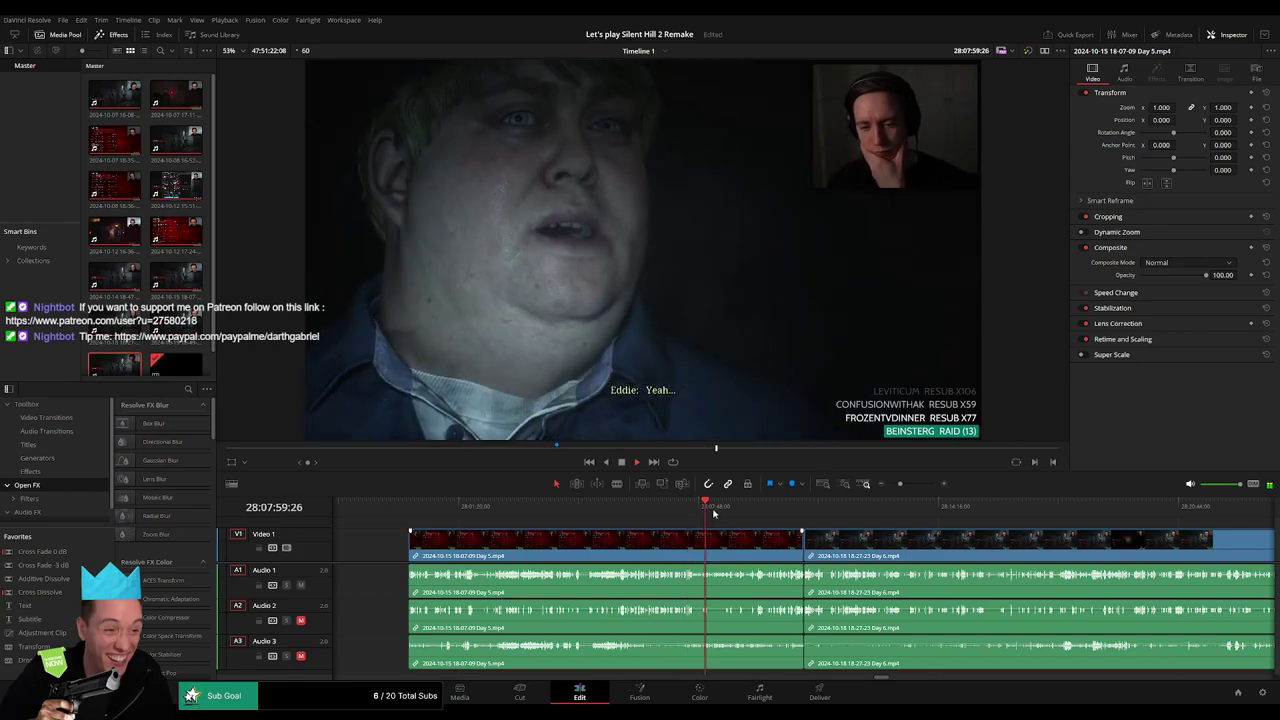
left_click_drag(705, 514, 725, 512)
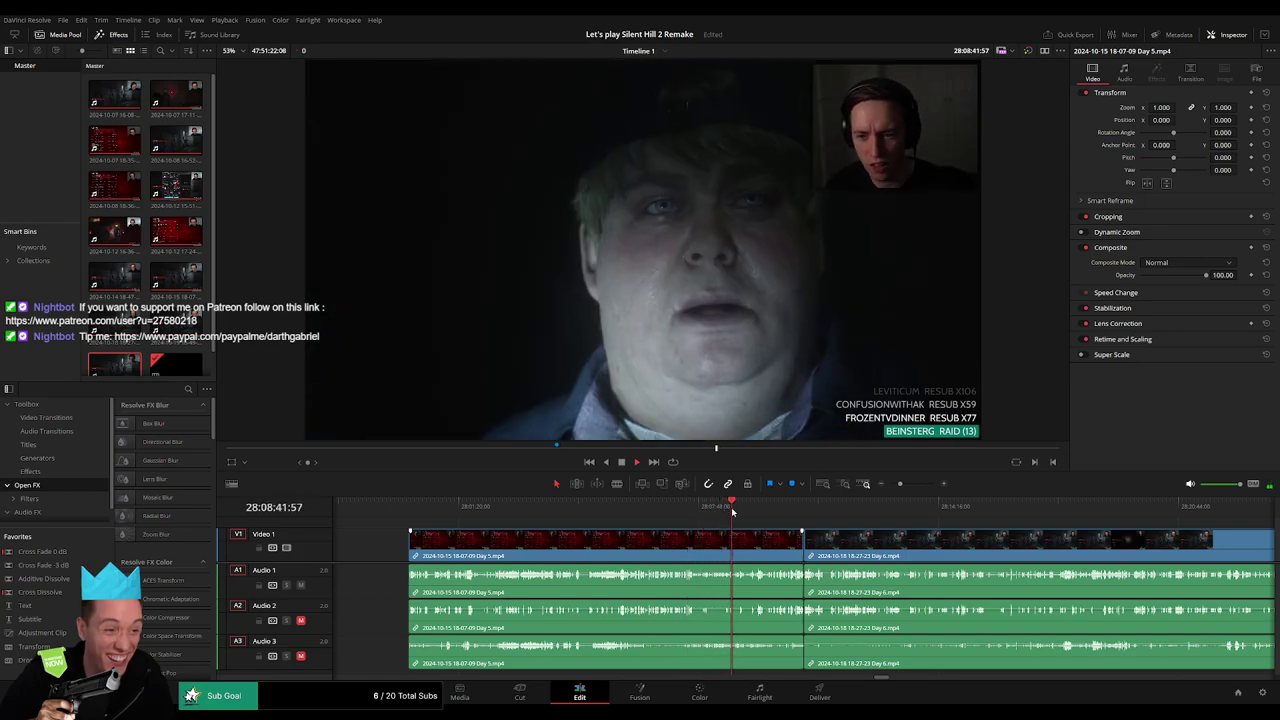
left_click(754, 510)
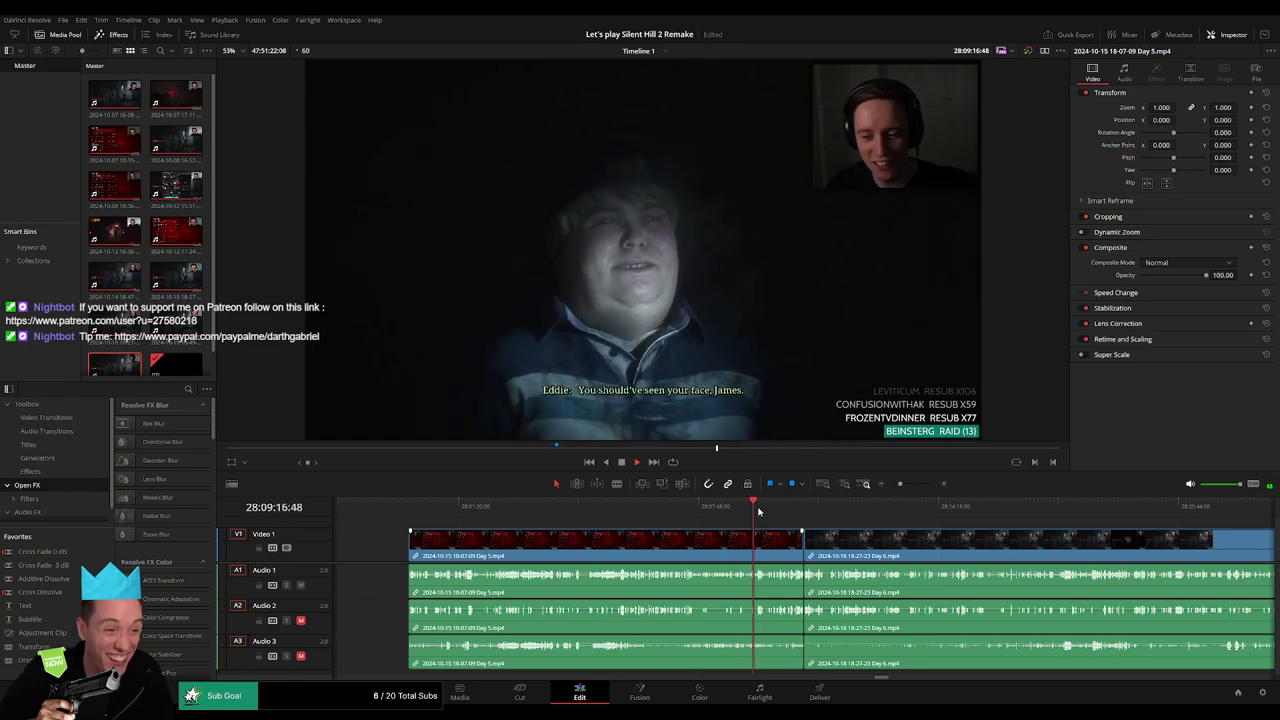
left_click(759, 512)
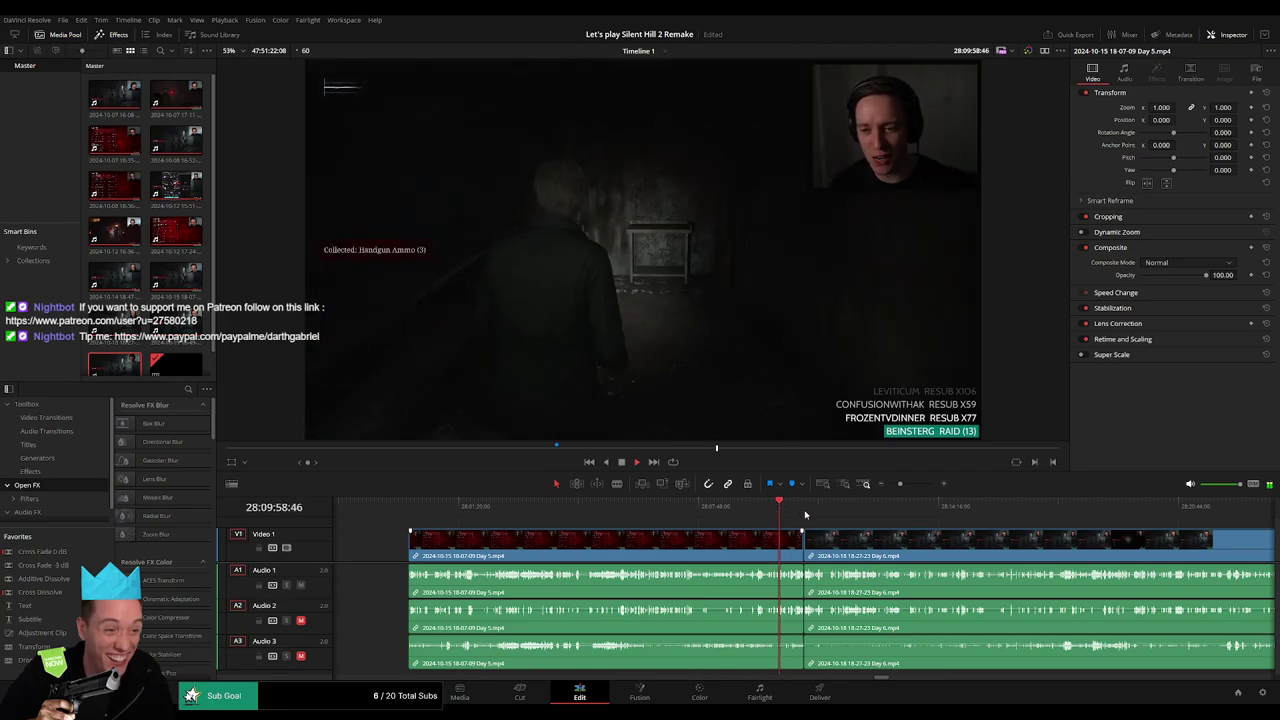
left_click(778, 511)
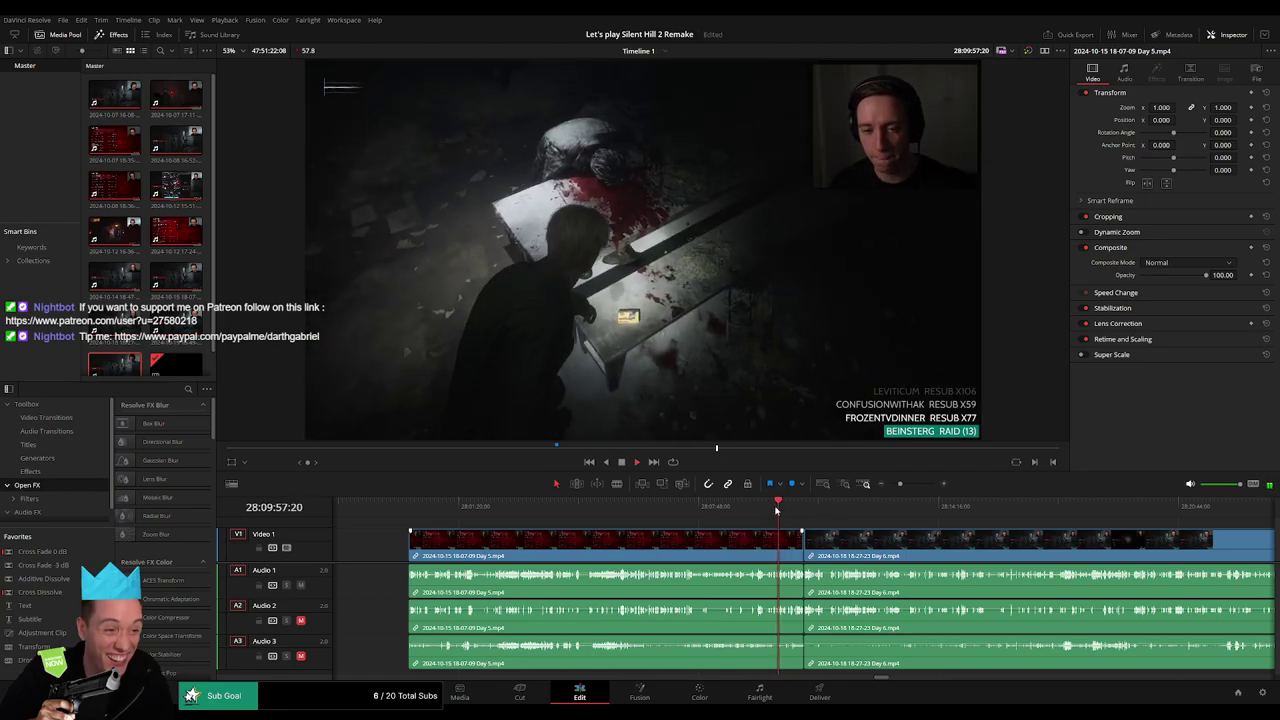
Scrub through Day 6 past the Toluca Lake note into the prison footage.
left_click_drag(778, 511, 915, 511)
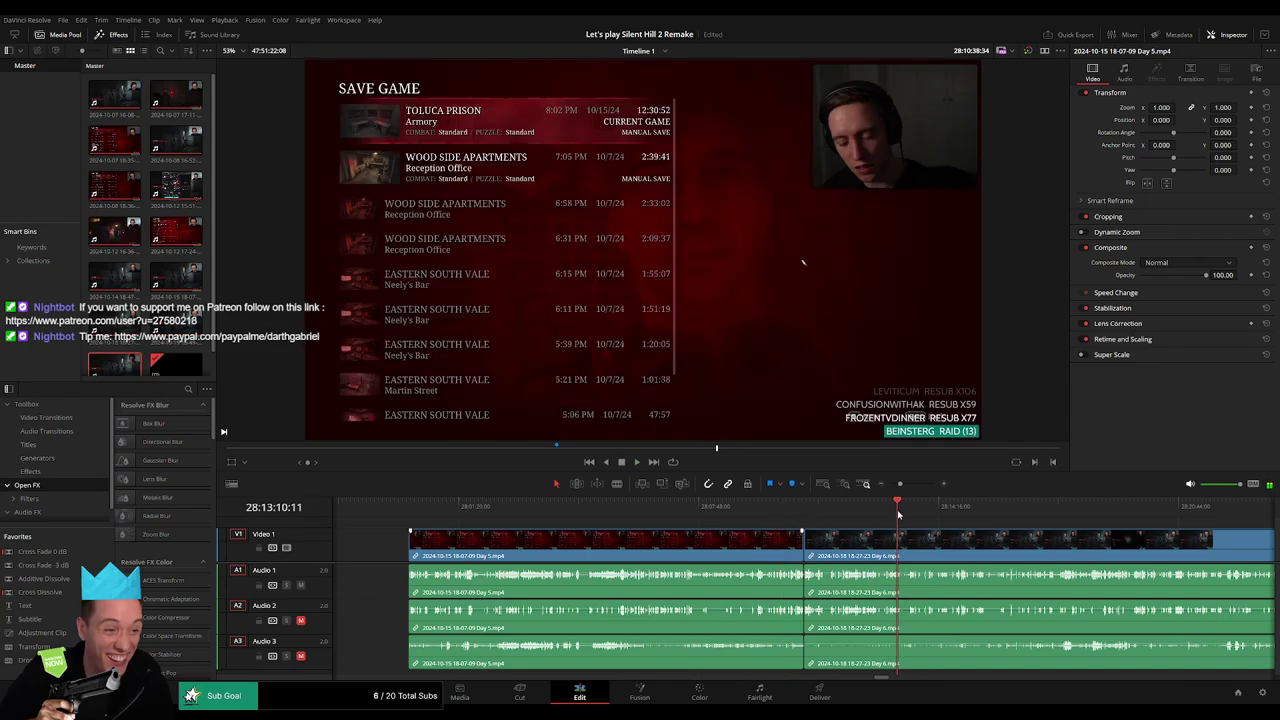
scroll(715, 527, "right", 3)
left_click(950, 508)
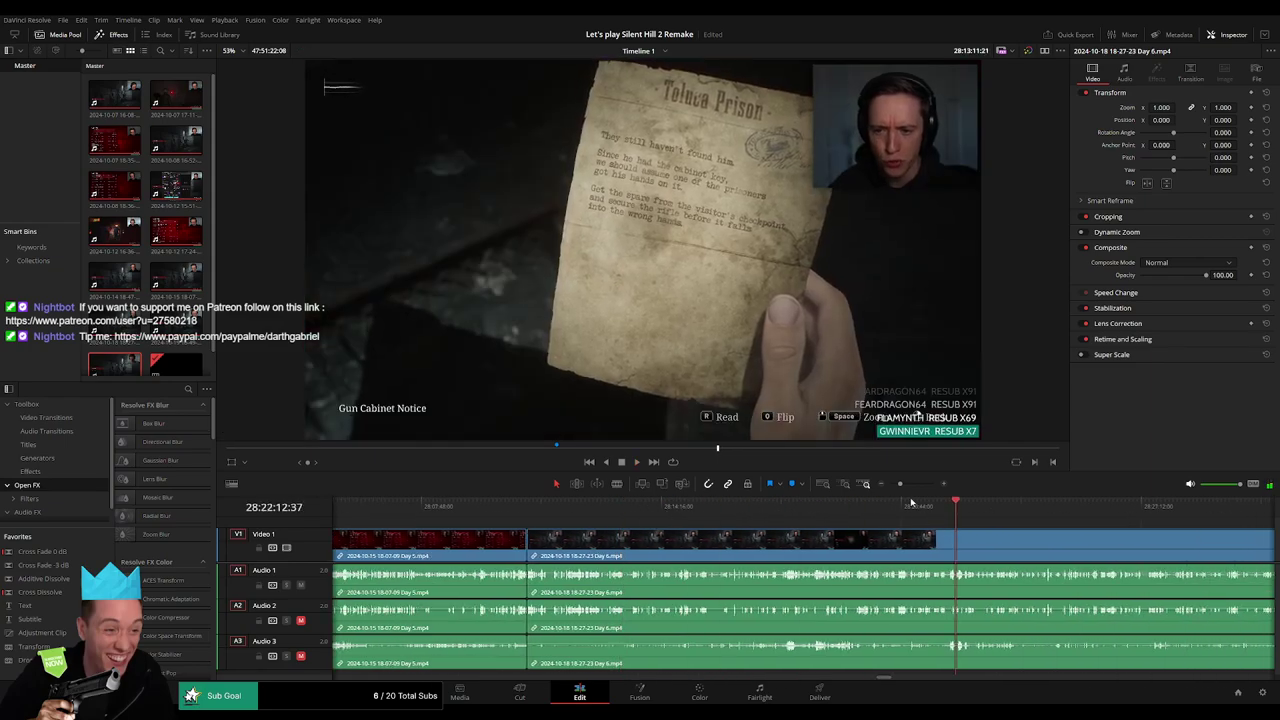
scroll(733, 528, "down", 5)
scroll(733, 528, "right", 3)
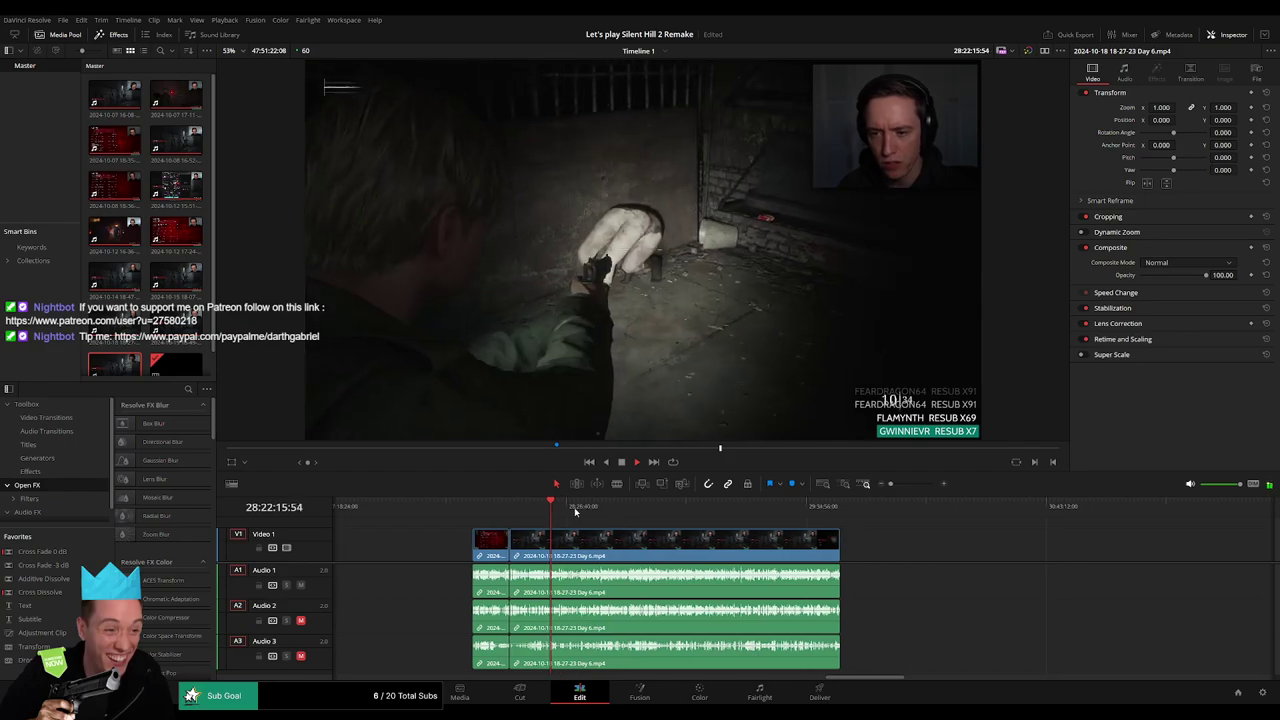
left_click_drag(577, 514, 676, 520)
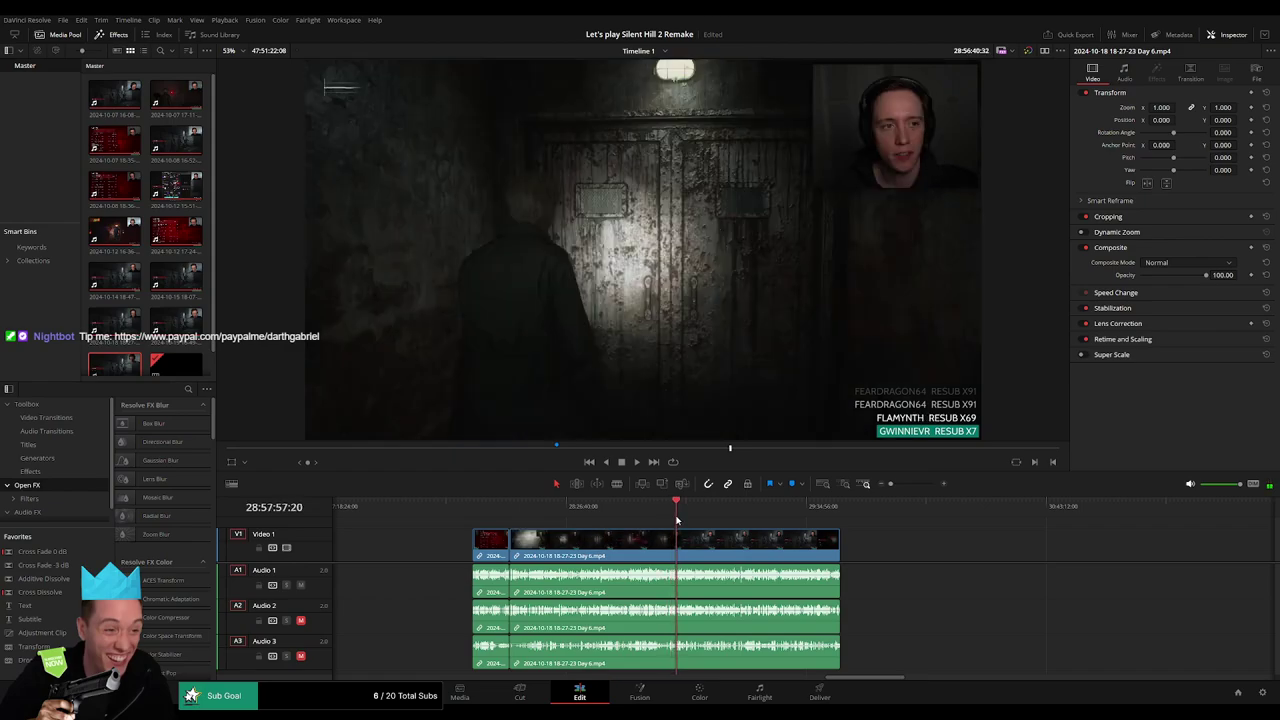
scroll(901, 553, "up", 5)
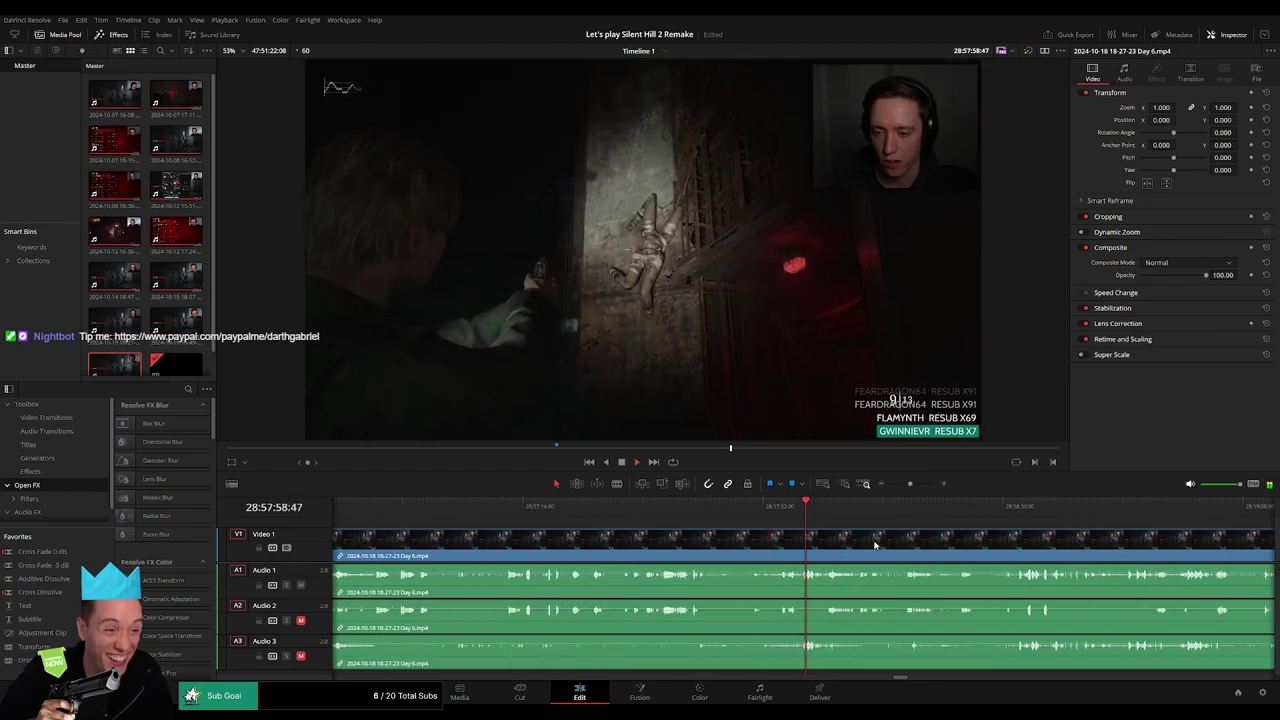
scroll(877, 545, "up", 2)
scroll(877, 545, "right", 3)
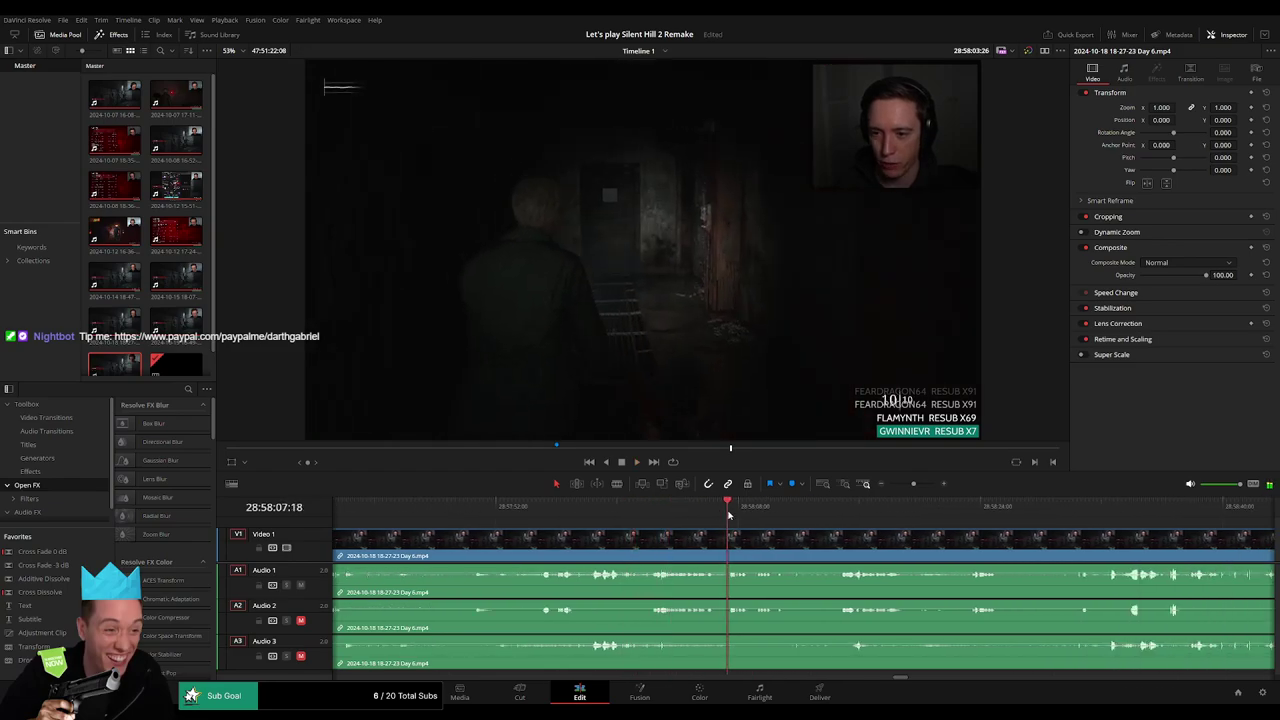
left_click_drag(729, 515, 838, 515)
Split Day 6 at the dark corridor shot near 28:58:22 and trim the later piece's start.
key("space")
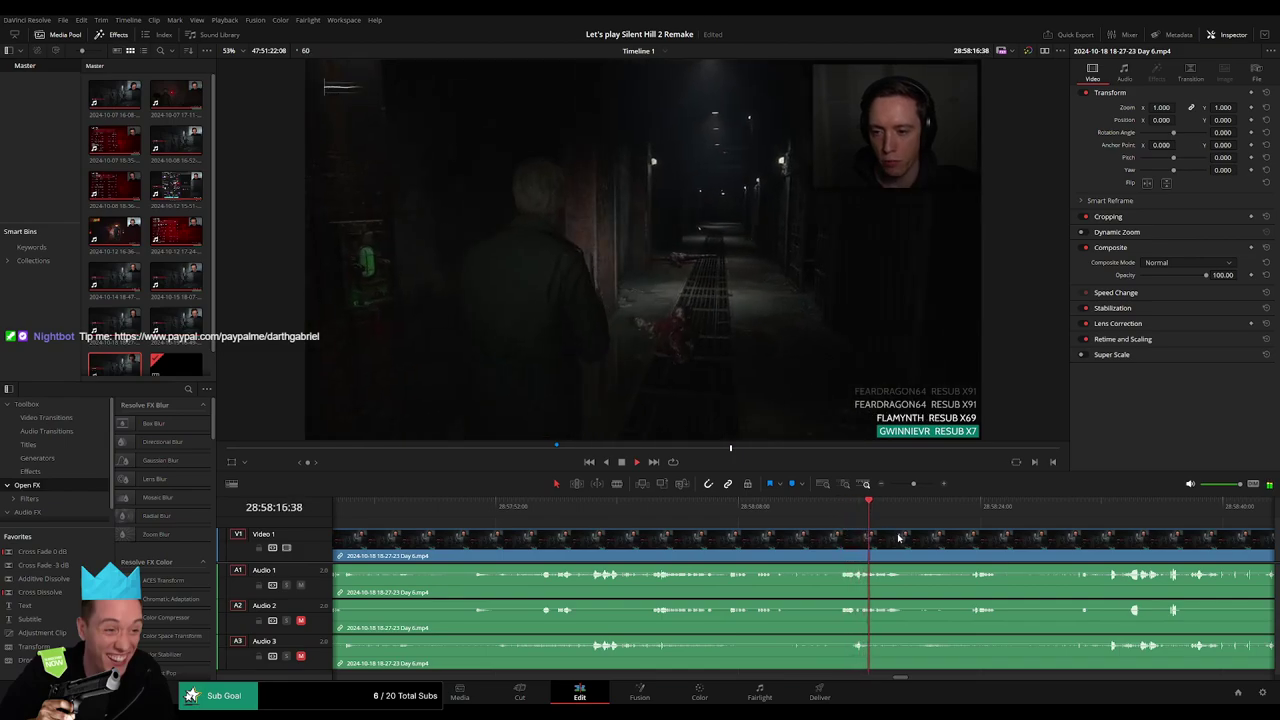
scroll(898, 538, "up", 2)
left_click_drag(924, 520, 942, 530)
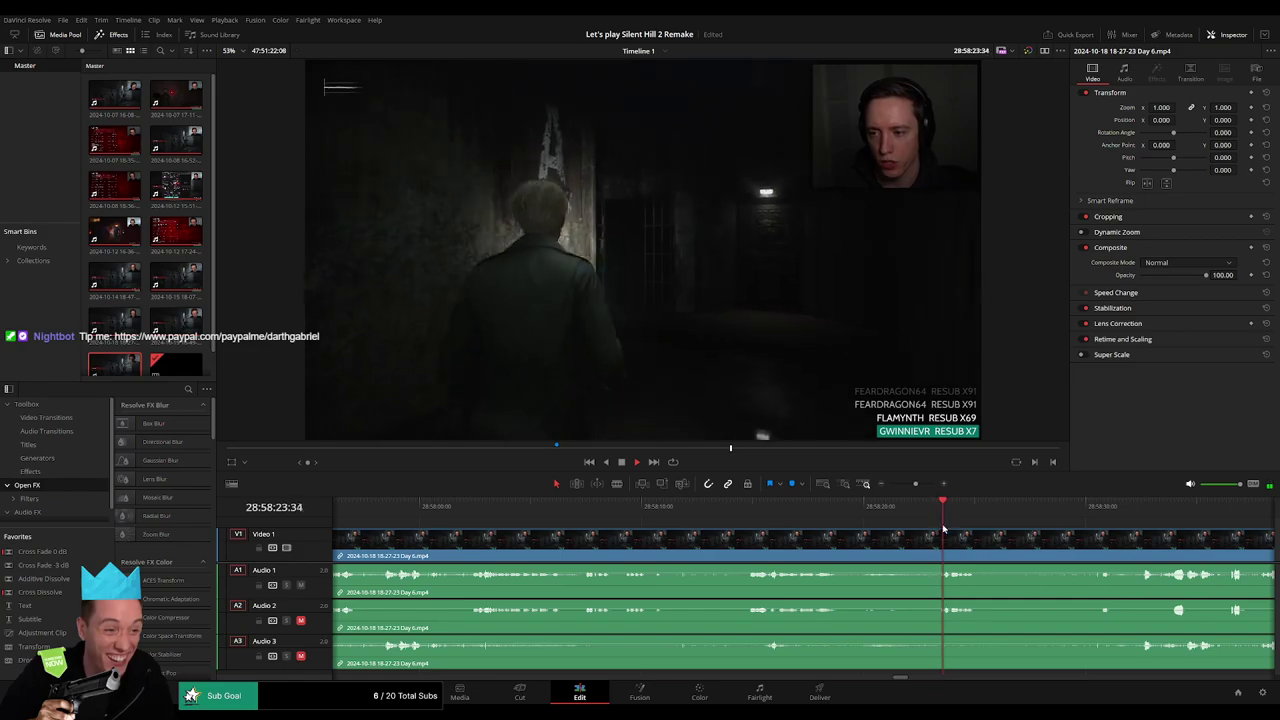
scroll(942, 530, "up", 2)
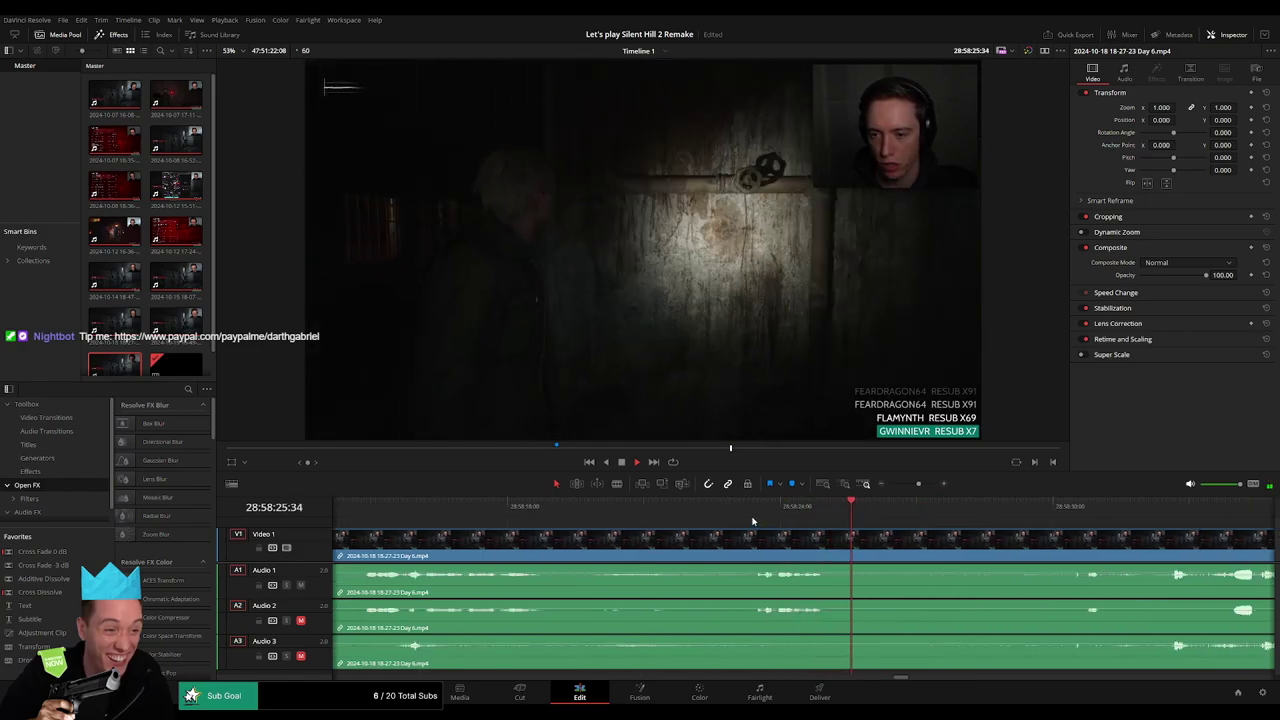
left_click(754, 518)
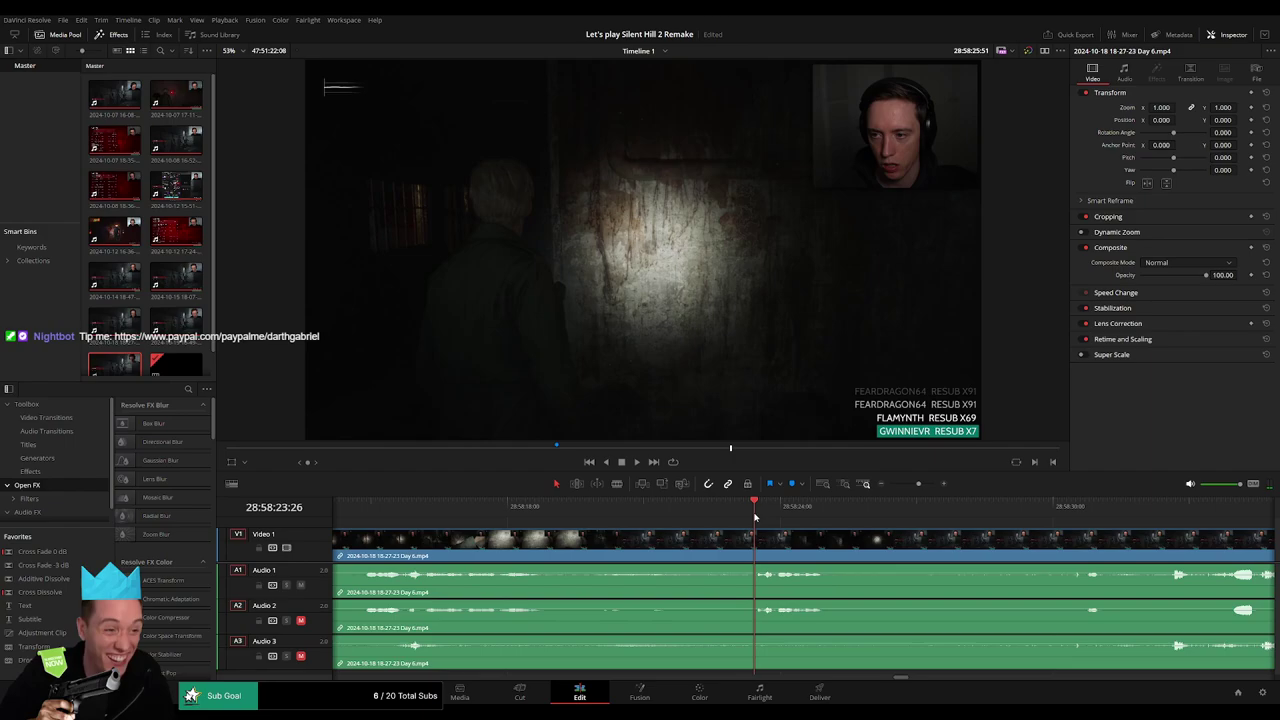
left_click(735, 519)
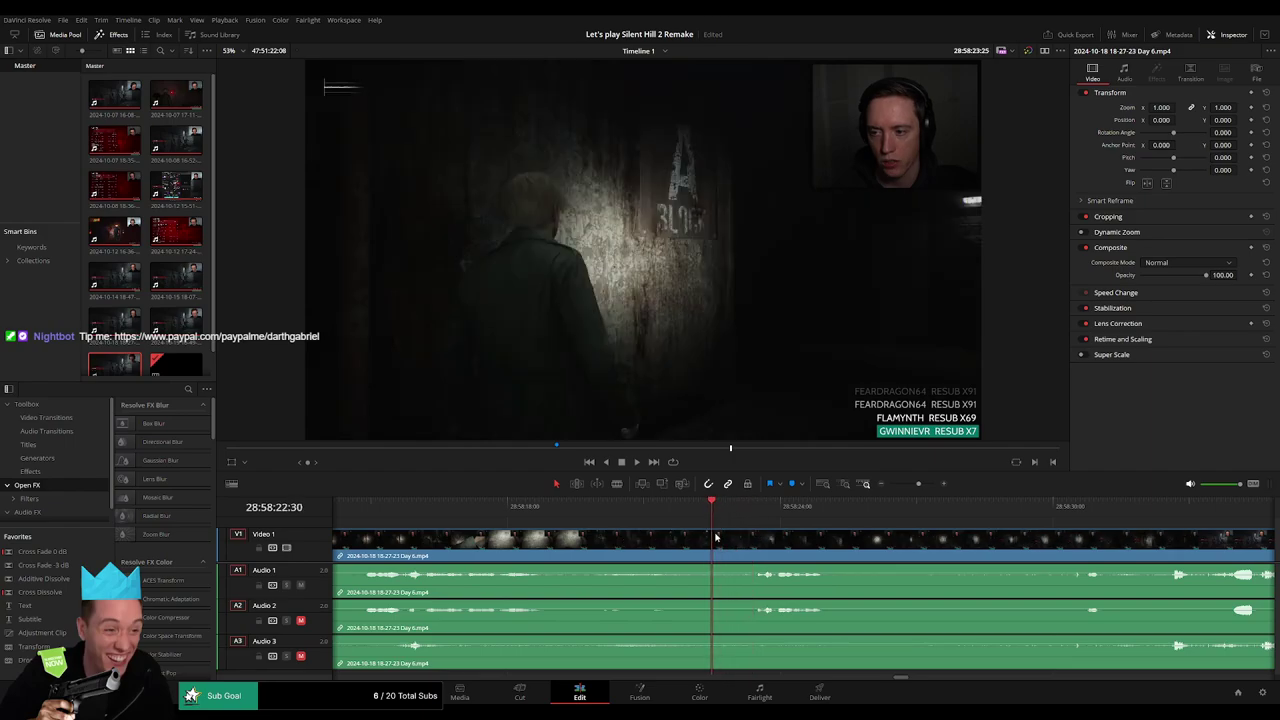
key("ctrl+b")
mouse_move(715, 538)
left_mouse_down()
mouse_move(758, 533)
mouse_move(666, 533)
left_mouse_up()
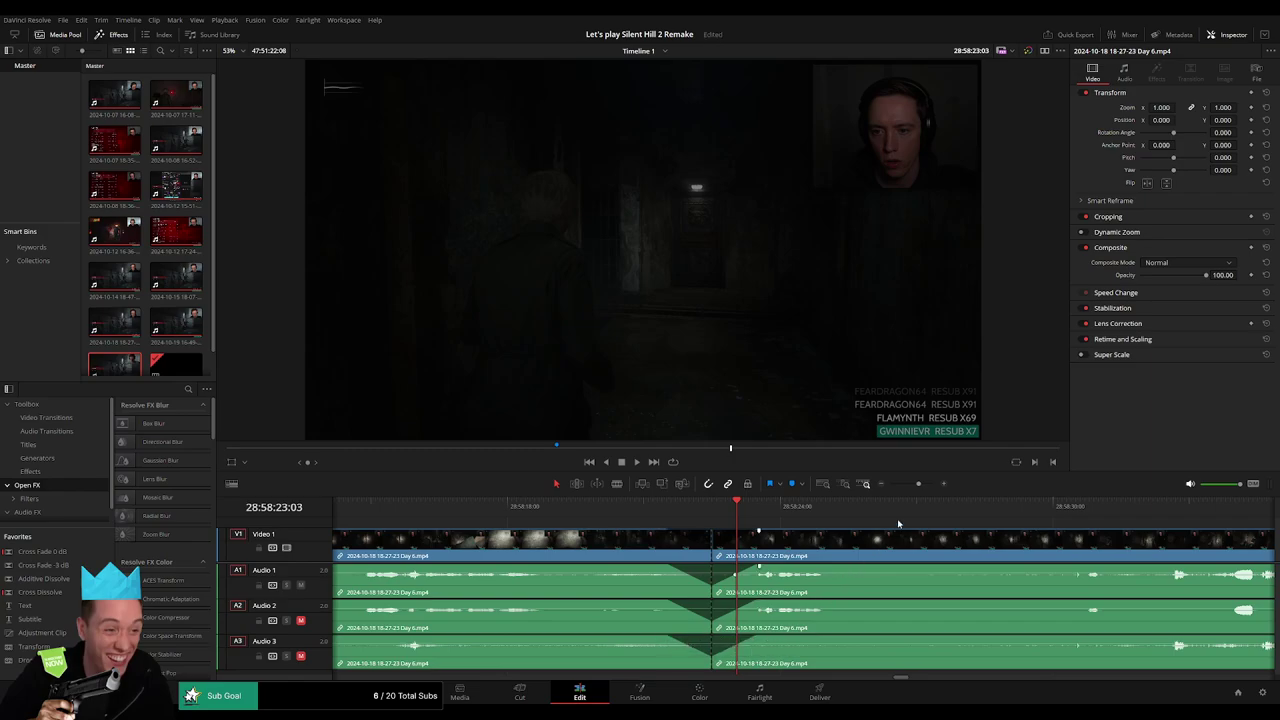
scroll(898, 523, "down", 5)
scroll(680, 527, "down", 5)
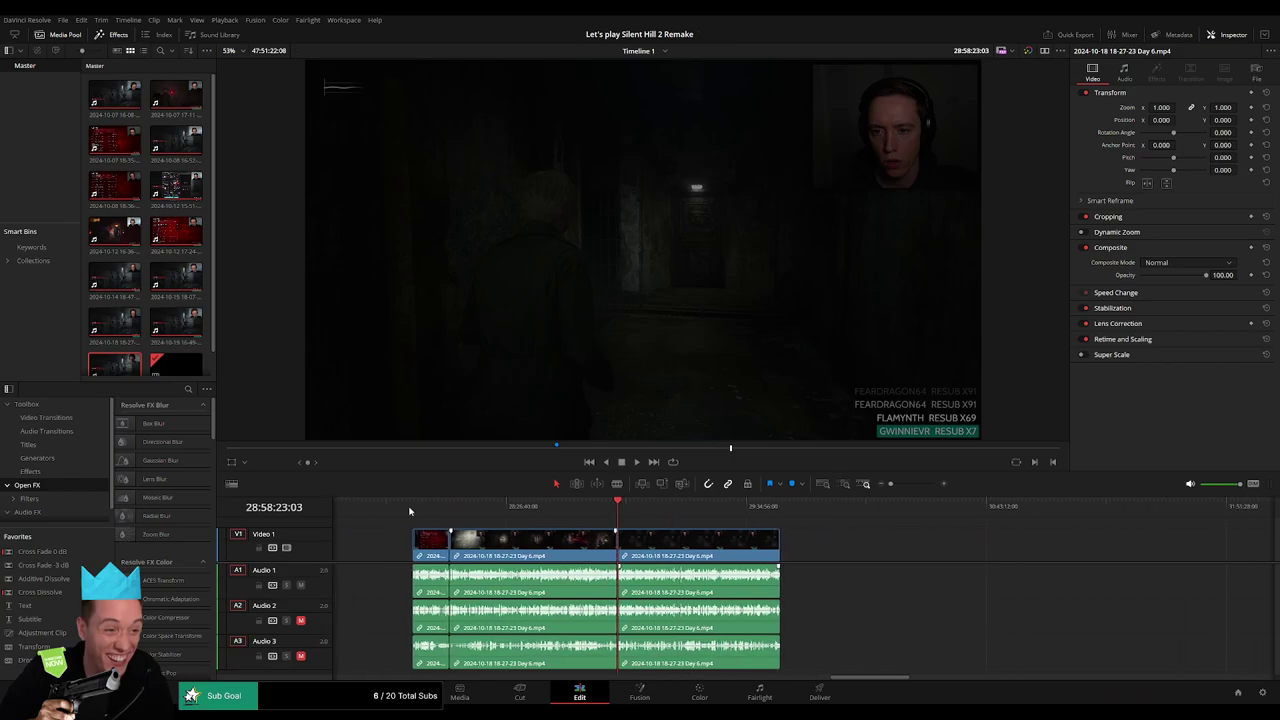
Snap the later Day 6 piece's start to the playhead at 30:00:00:00.
scroll(661, 530, "right", 4)
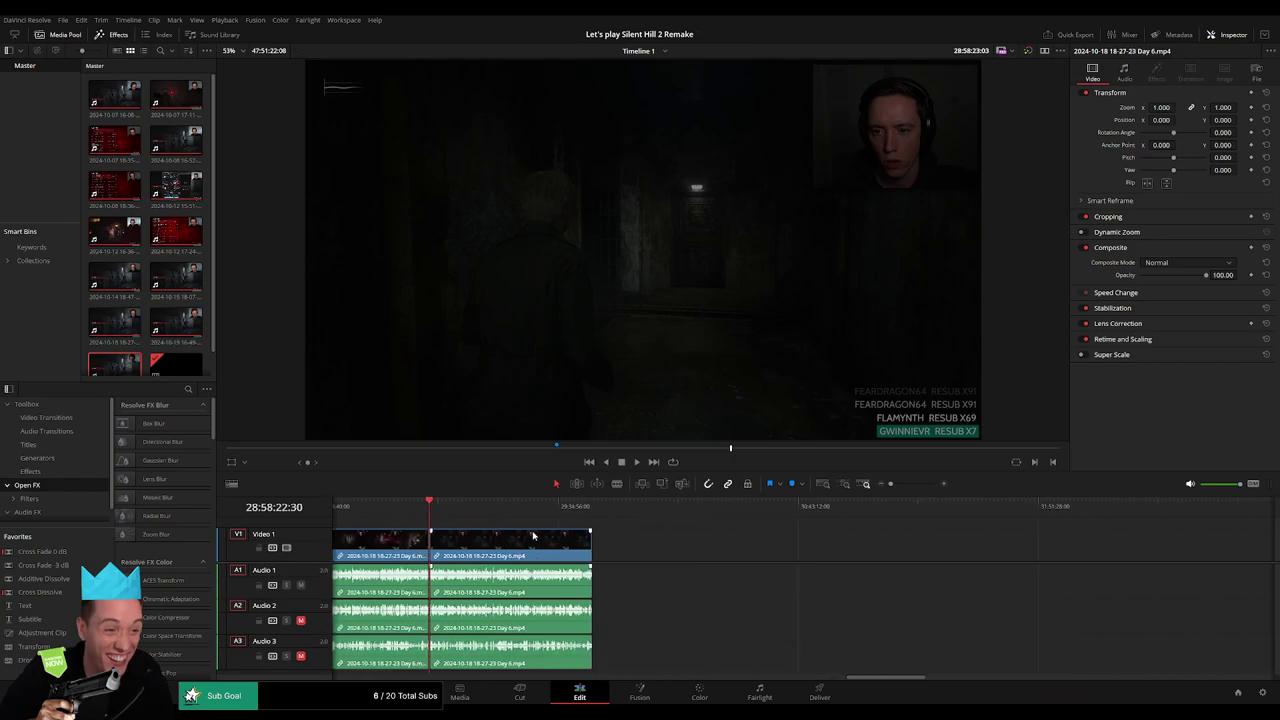
left_click_drag(480, 545, 828, 545)
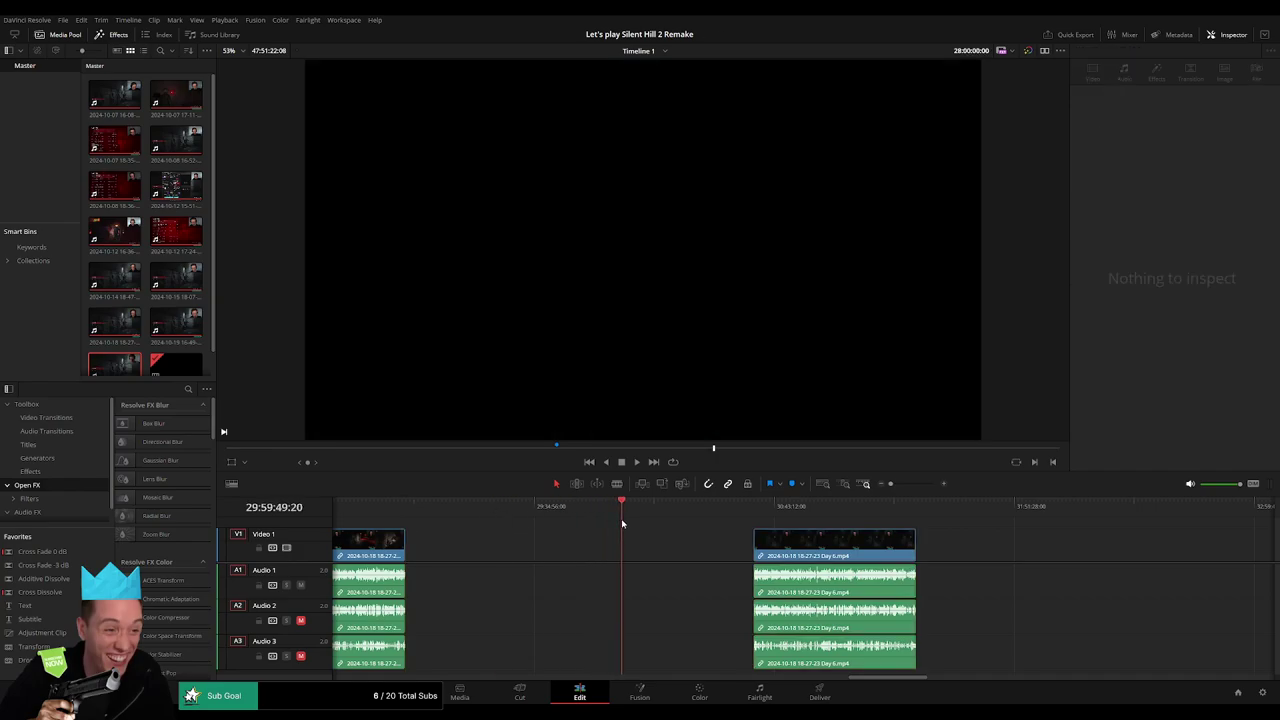
scroll(701, 554, "up", 3)
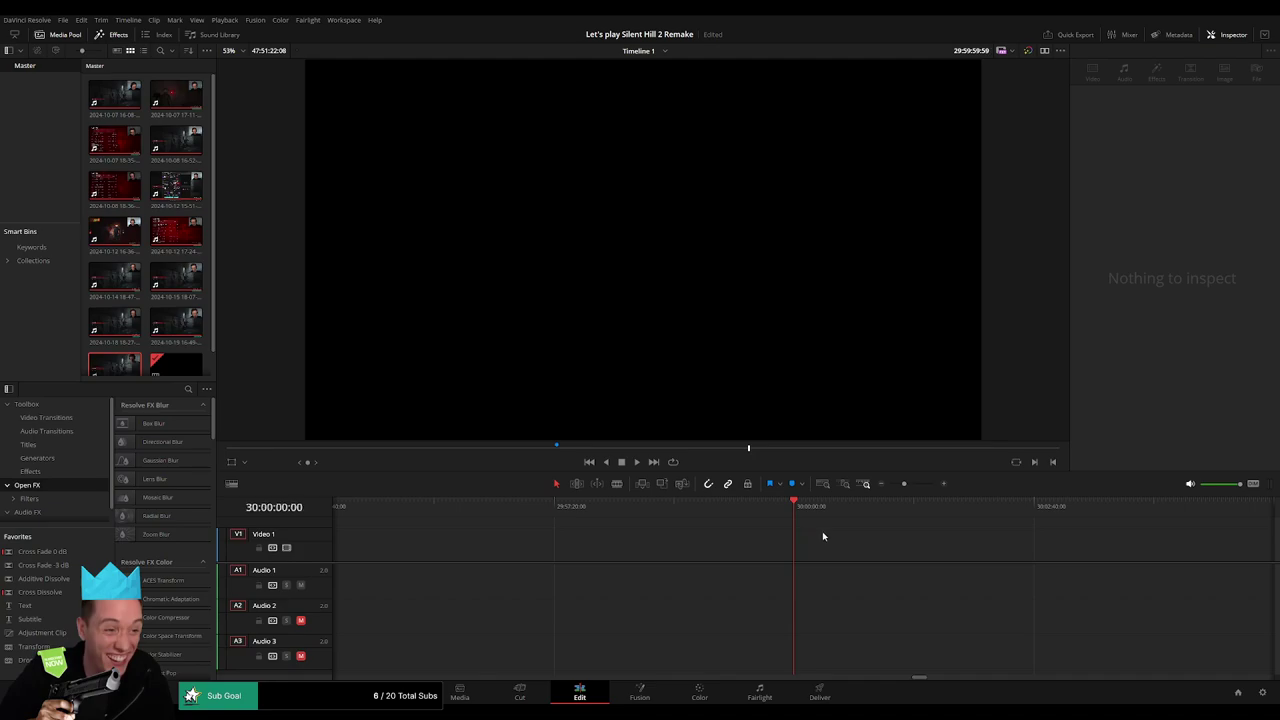
left_click_drag(903, 485, 890, 485)
scroll(814, 600, "right", 3)
left_click_drag(814, 540, 685, 523)
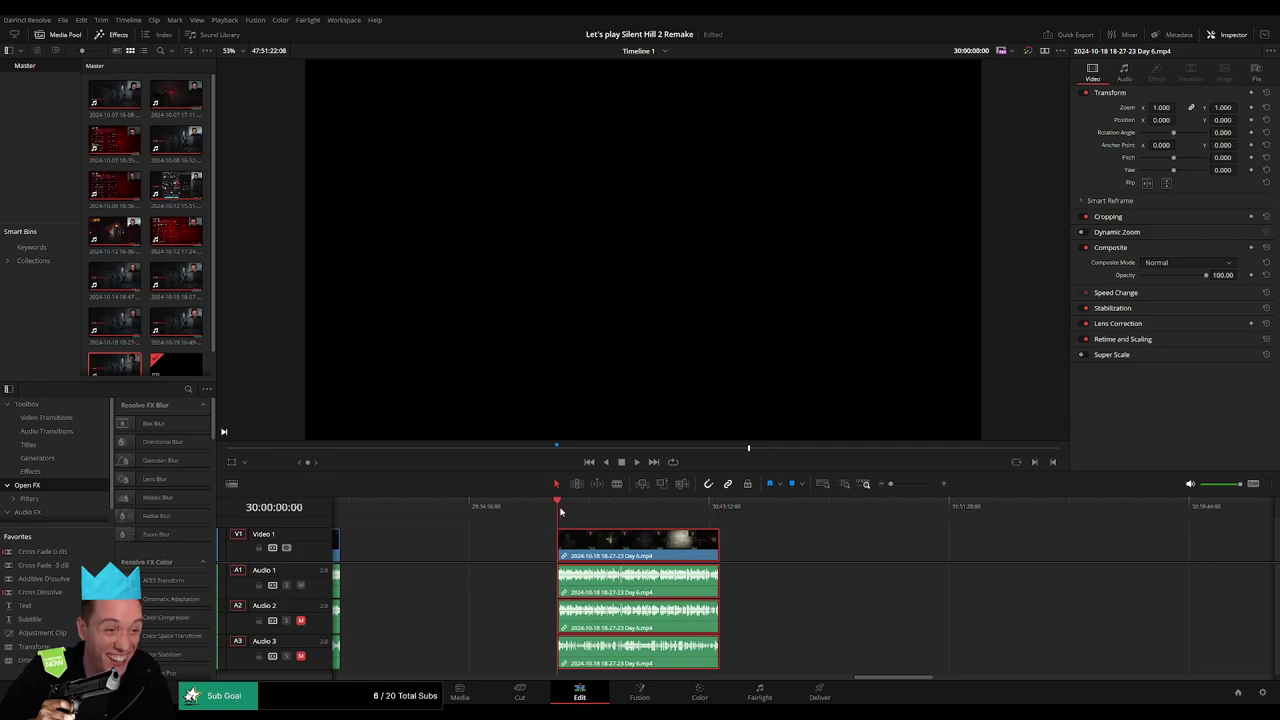
Drag the Day 7 clip much earlier toward the end of the Day 6 piece.
scroll(651, 543, "right", 3)
scroll(887, 548, "right", 2)
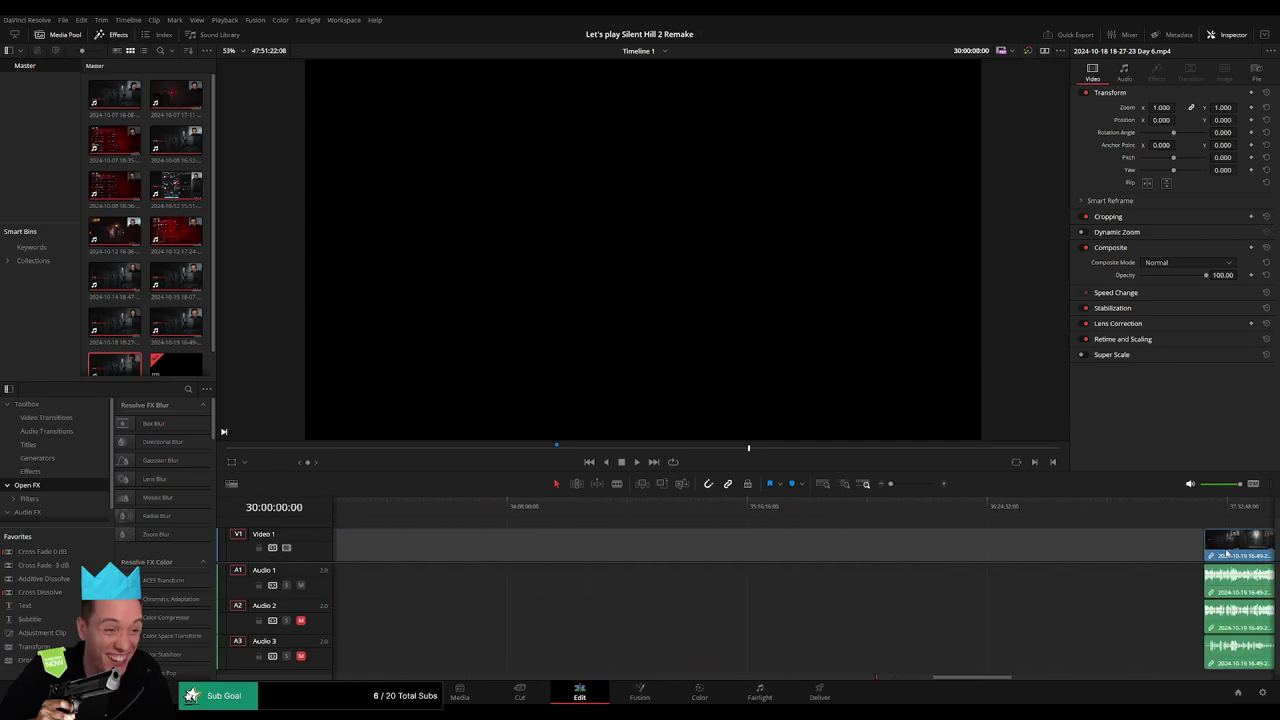
left_click_drag(1226, 553, 701, 562)
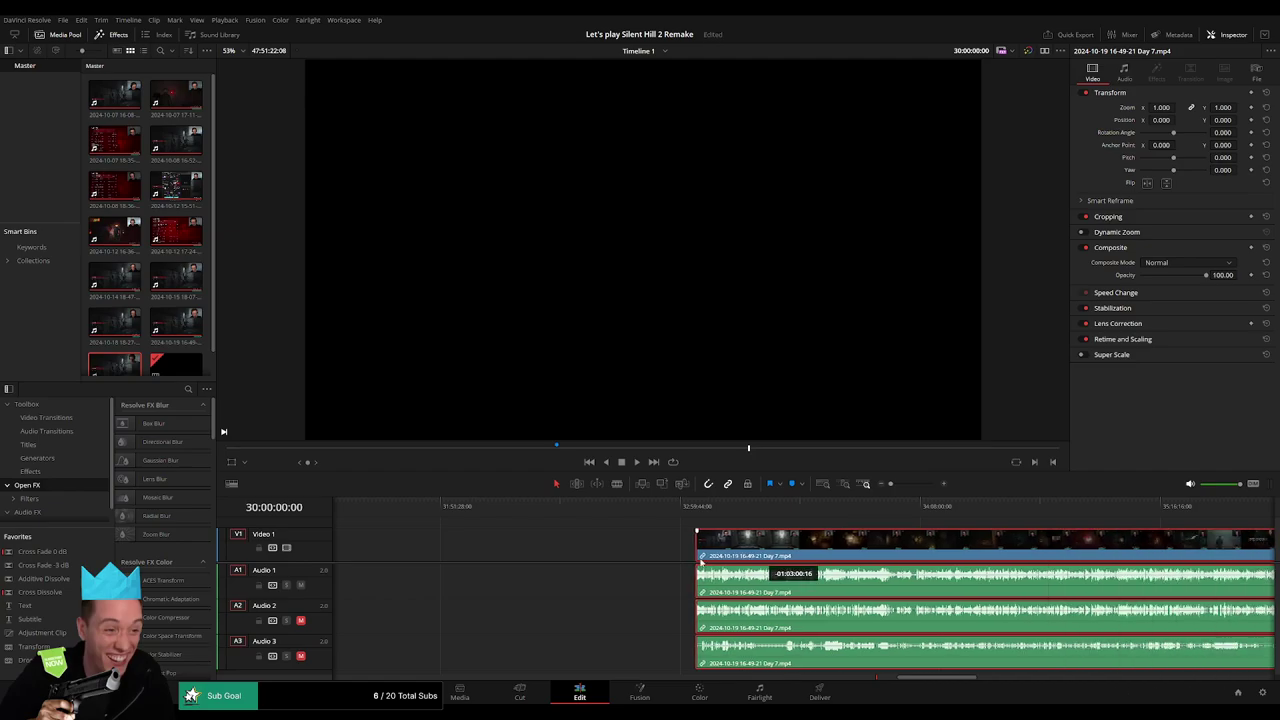
left_click_drag(701, 562, 520, 558)
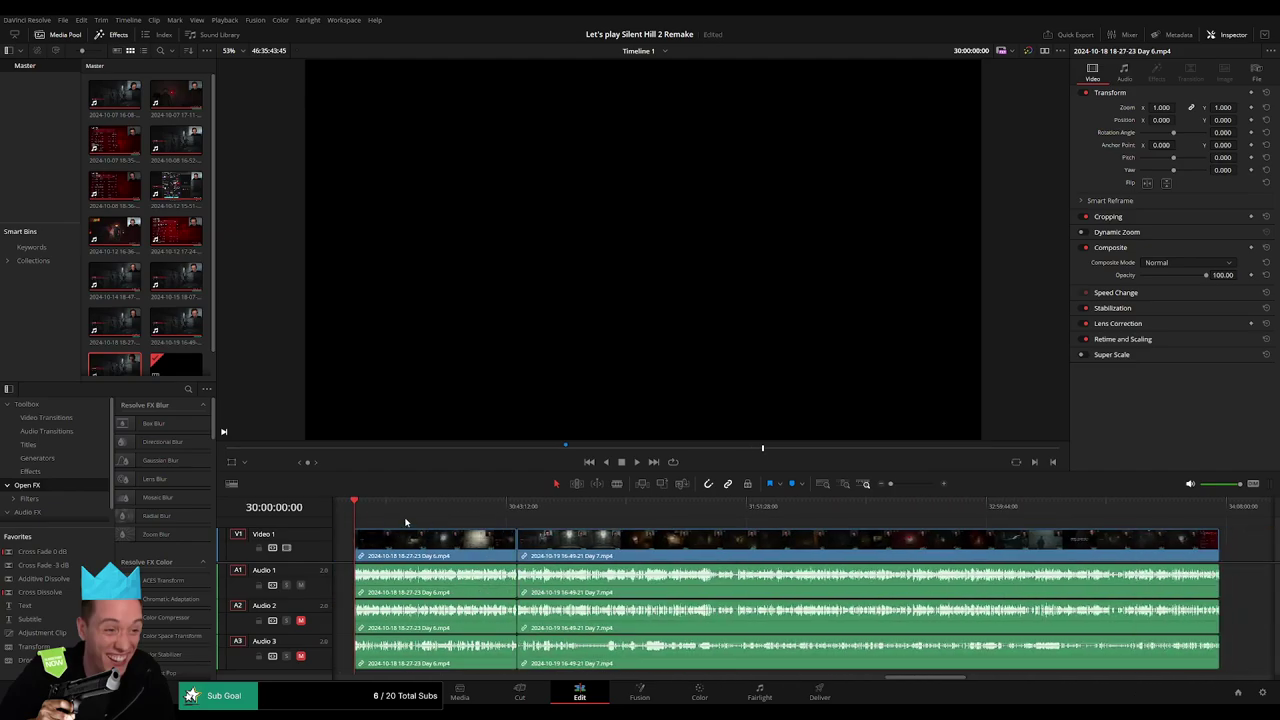
left_click_drag(405, 521, 508, 519)
key("ctrl+equal")
key("space")
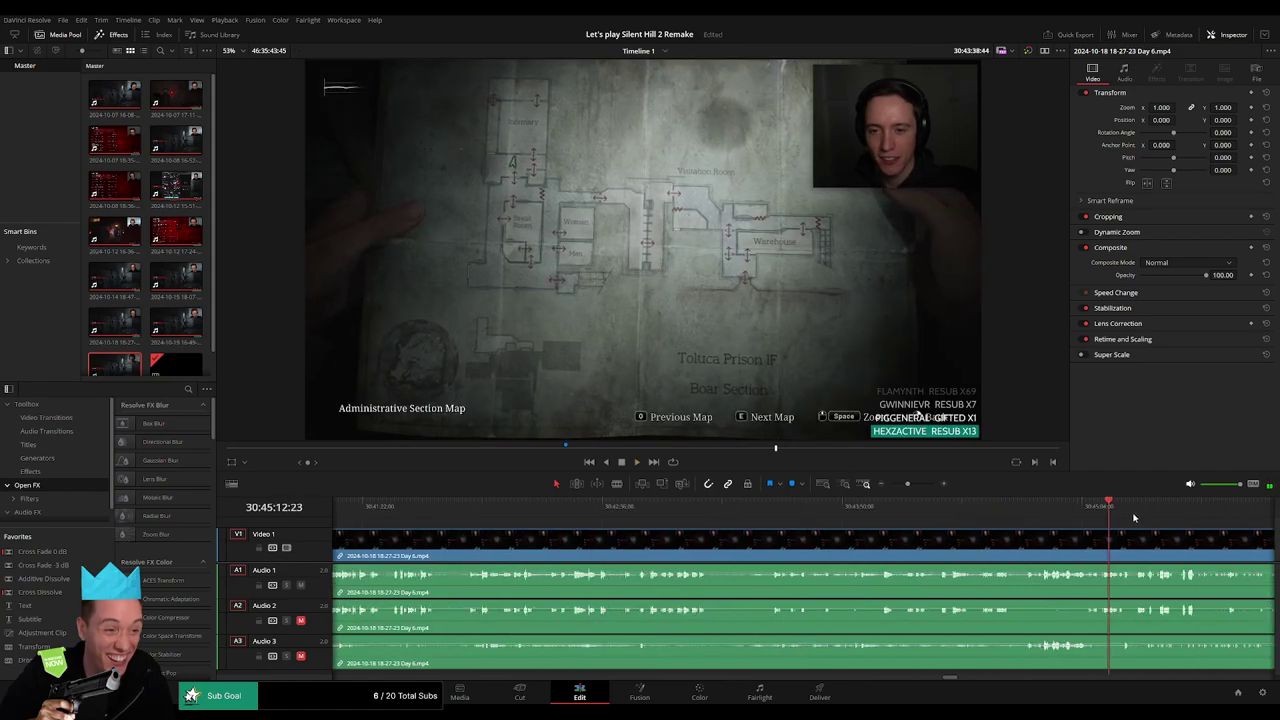
left_click_drag(1159, 545, 848, 521)
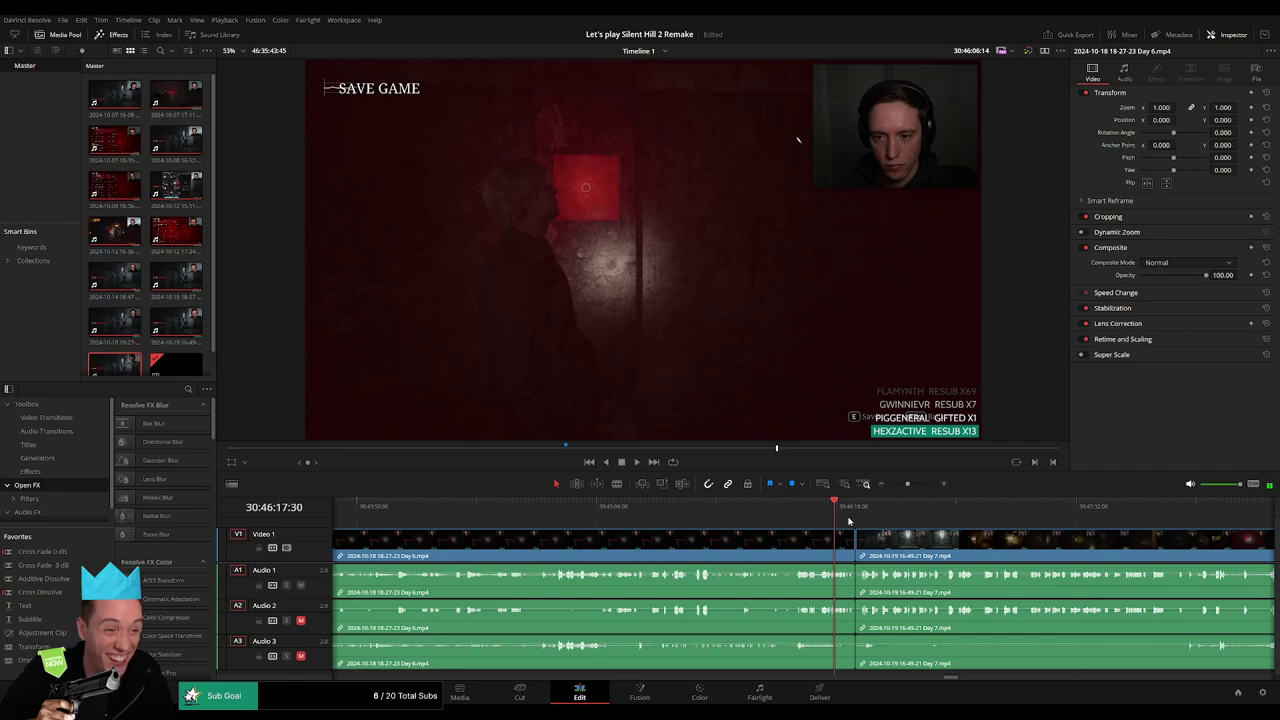
key("ctrl+equal")
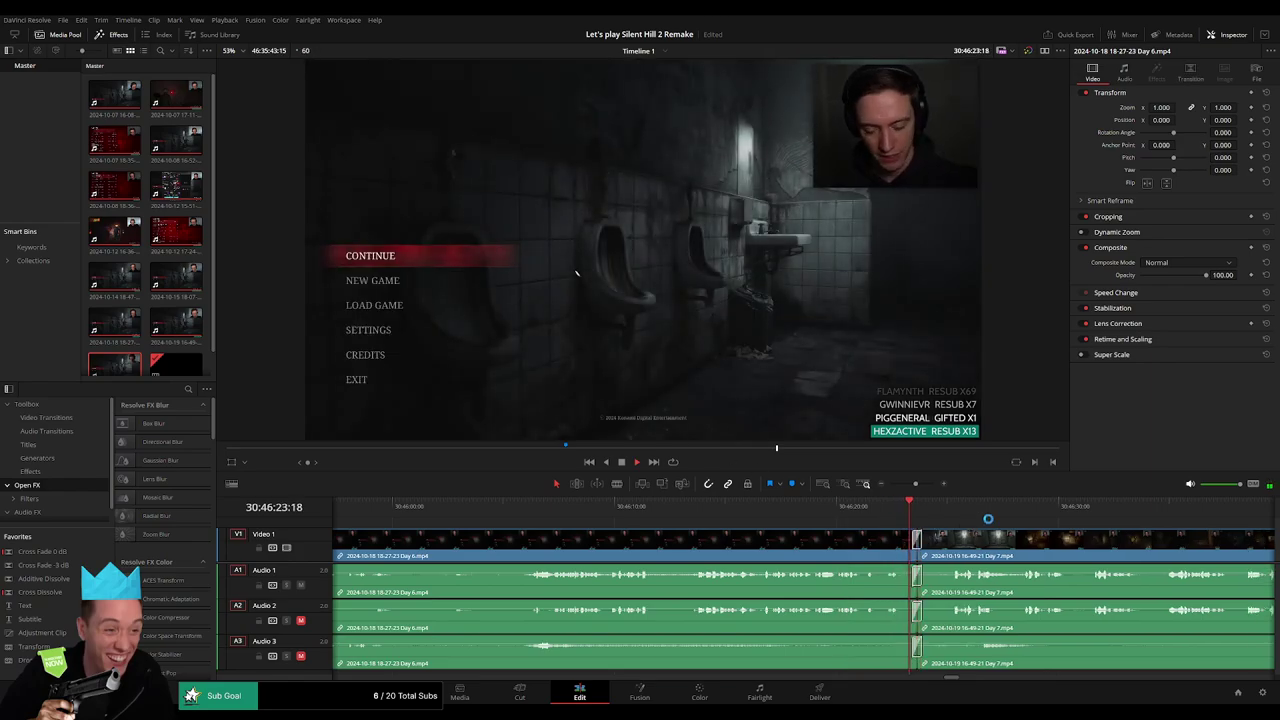
scroll(673, 512, "right", 3)
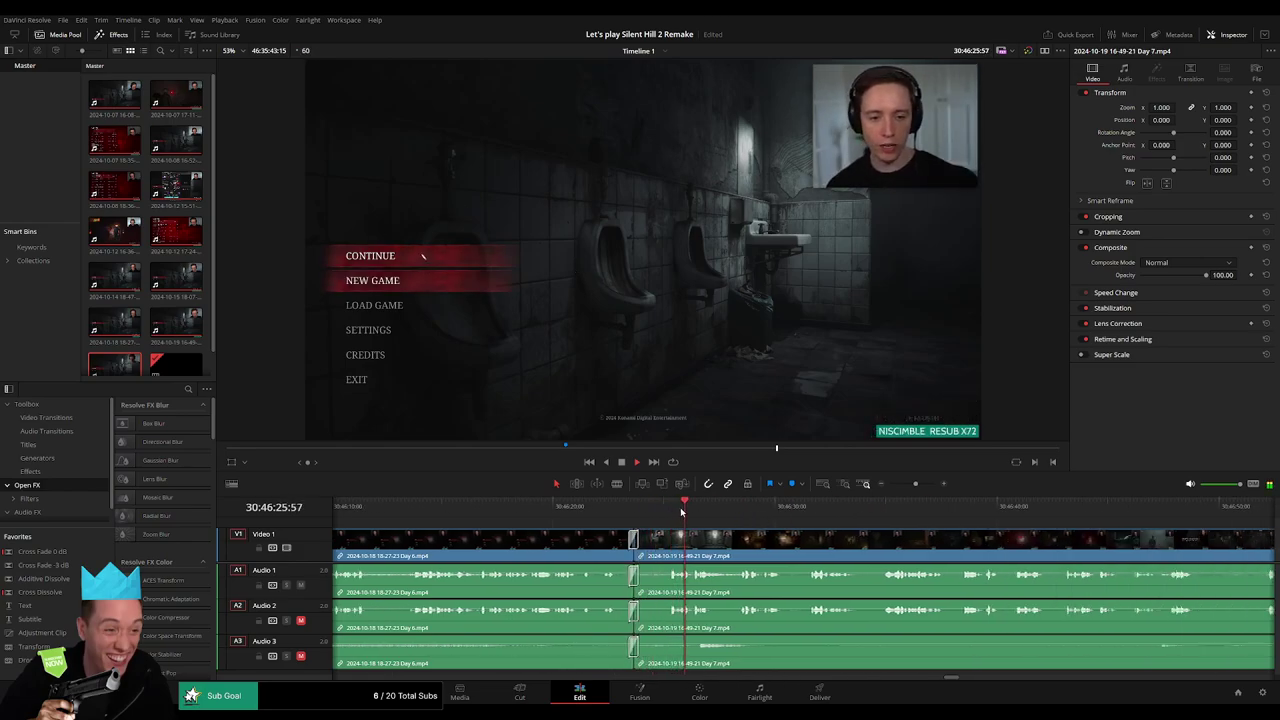
left_click(746, 517)
left_click(868, 504)
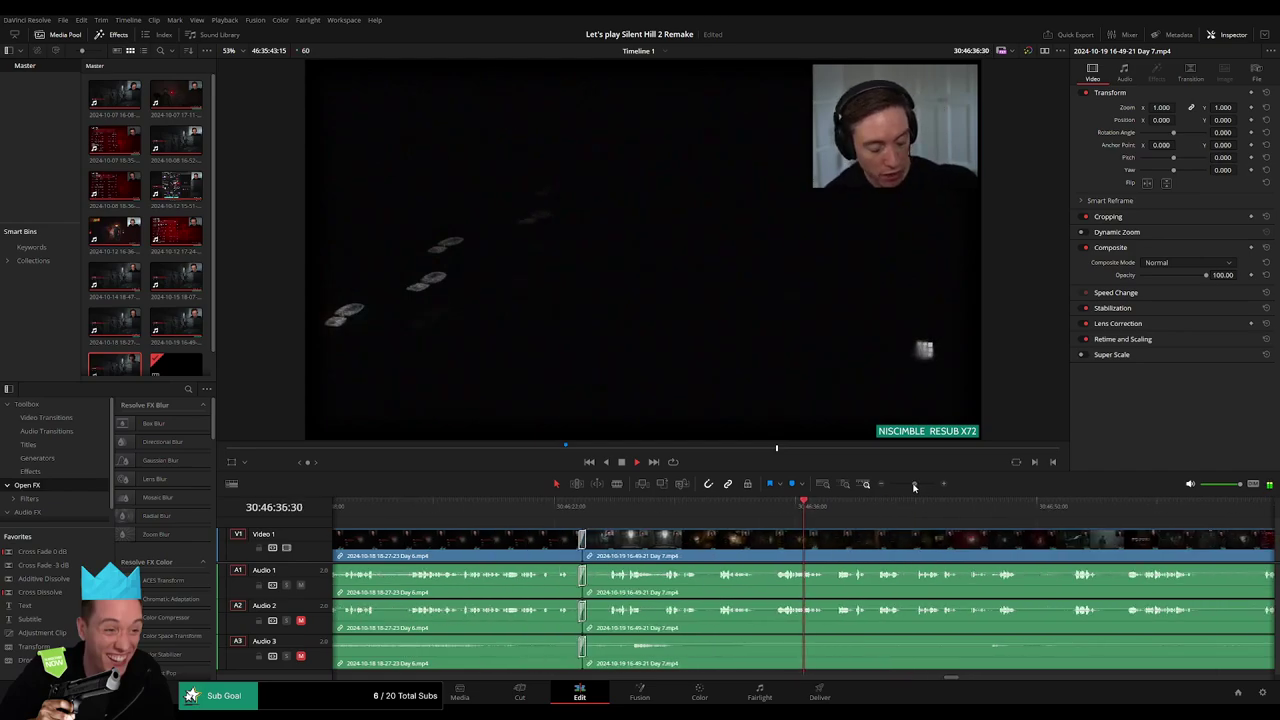
left_click_drag(917, 487, 890, 487)
Scrub through Day 7, replaying the note and door scenes.
scroll(553, 523, "right", 3)
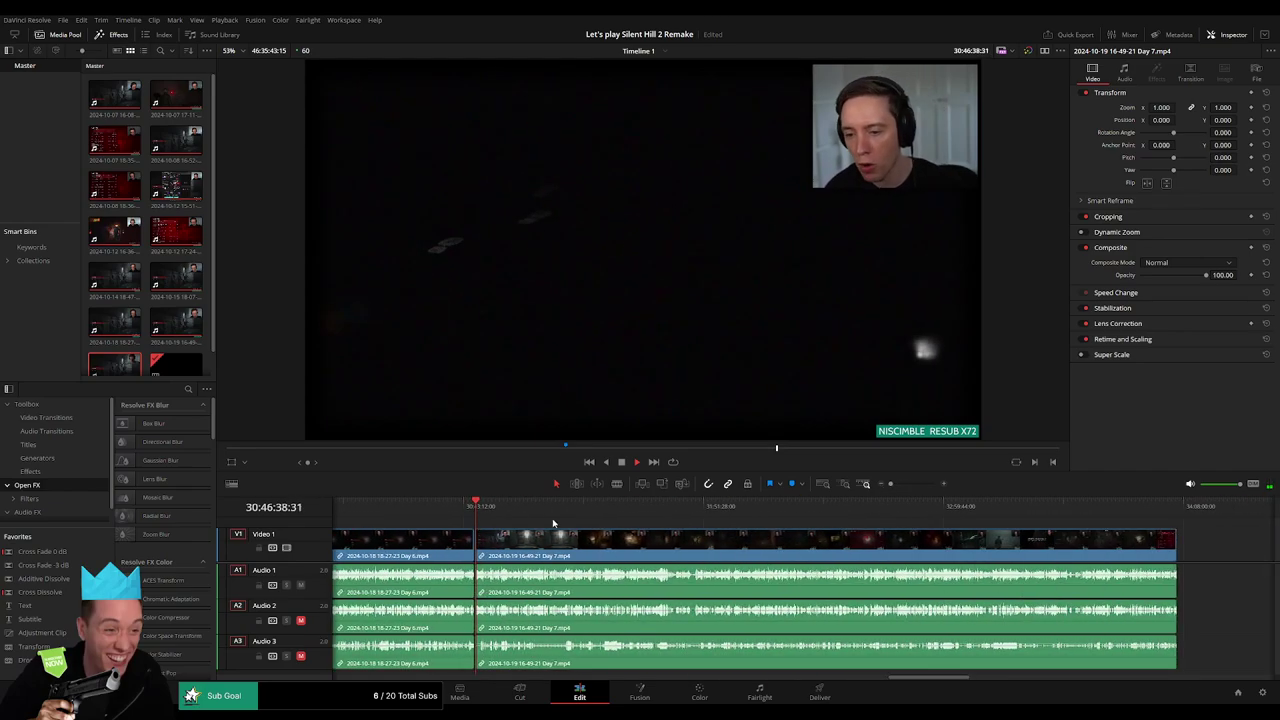
left_click_drag(491, 510, 518, 510)
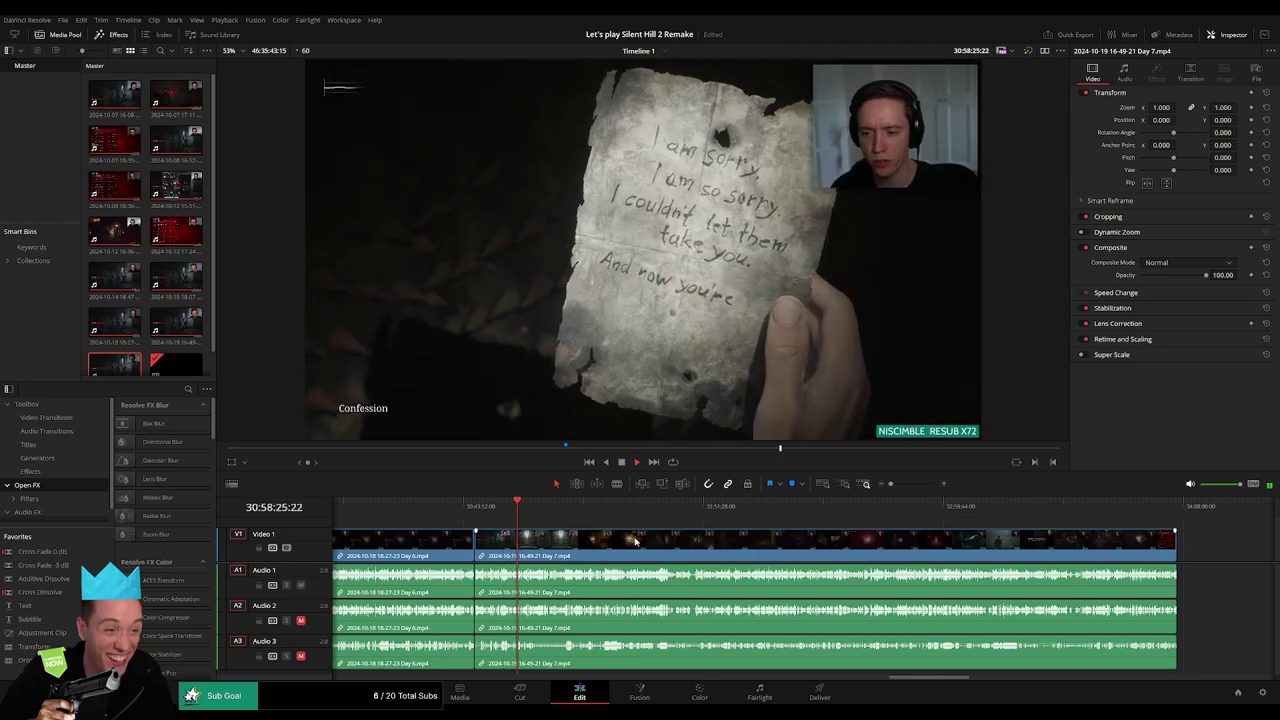
scroll(635, 541, "up", 3)
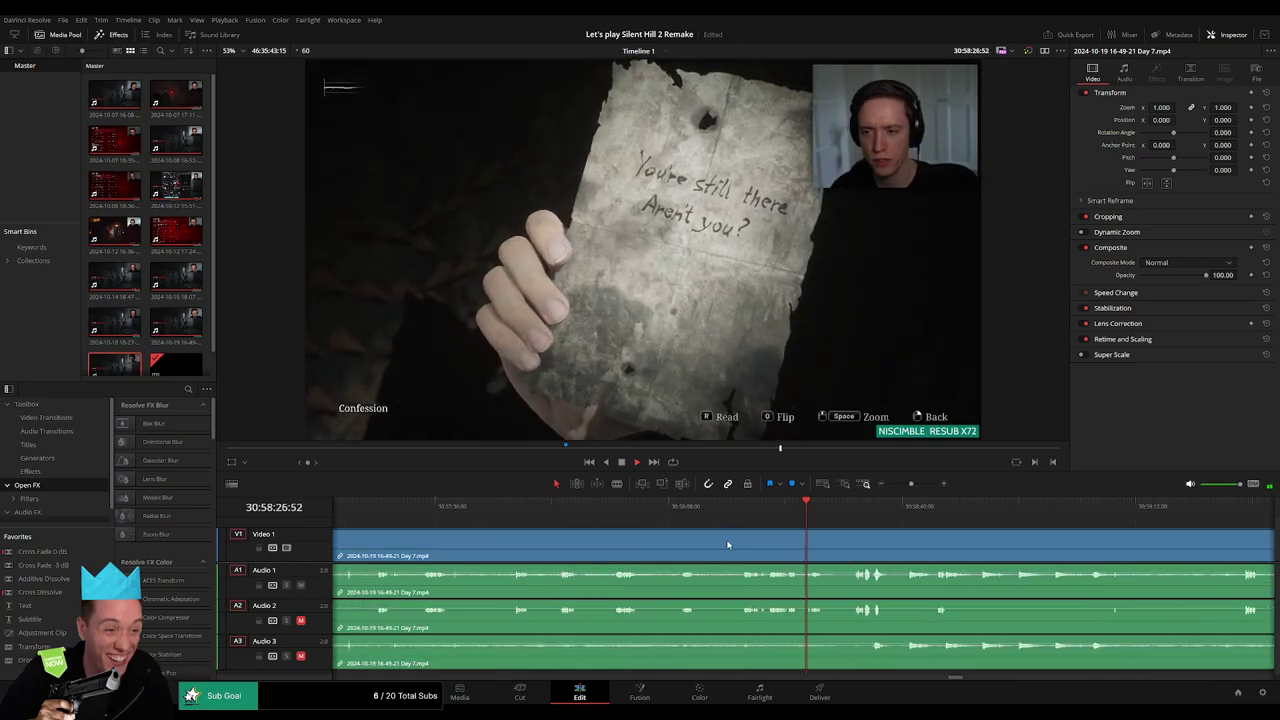
left_click(739, 517)
scroll(701, 523, "down", 2)
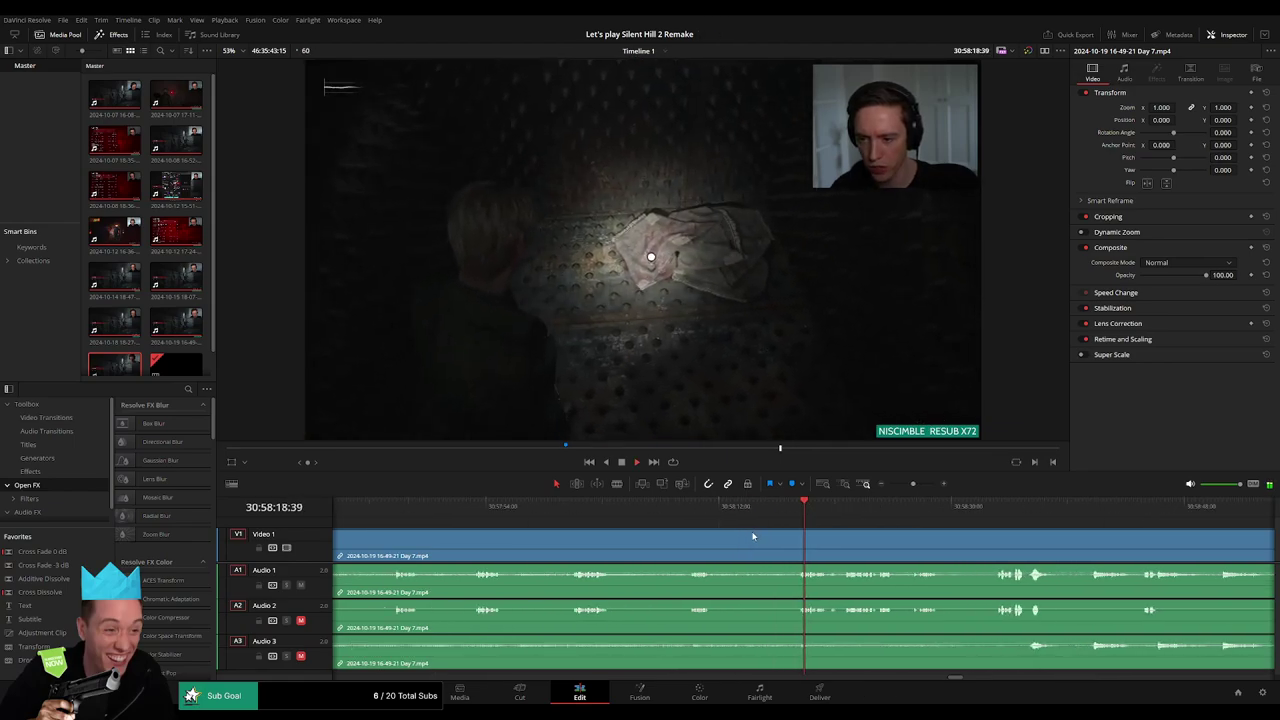
left_click(692, 516)
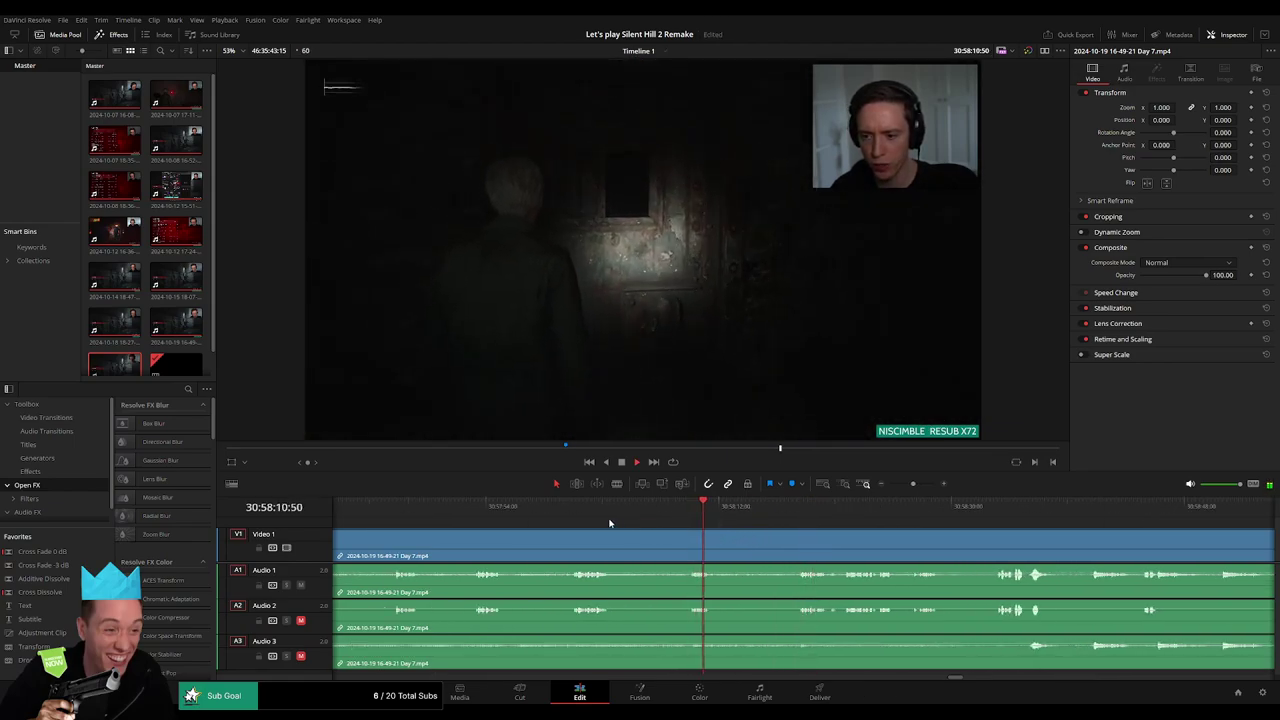
left_click(571, 514)
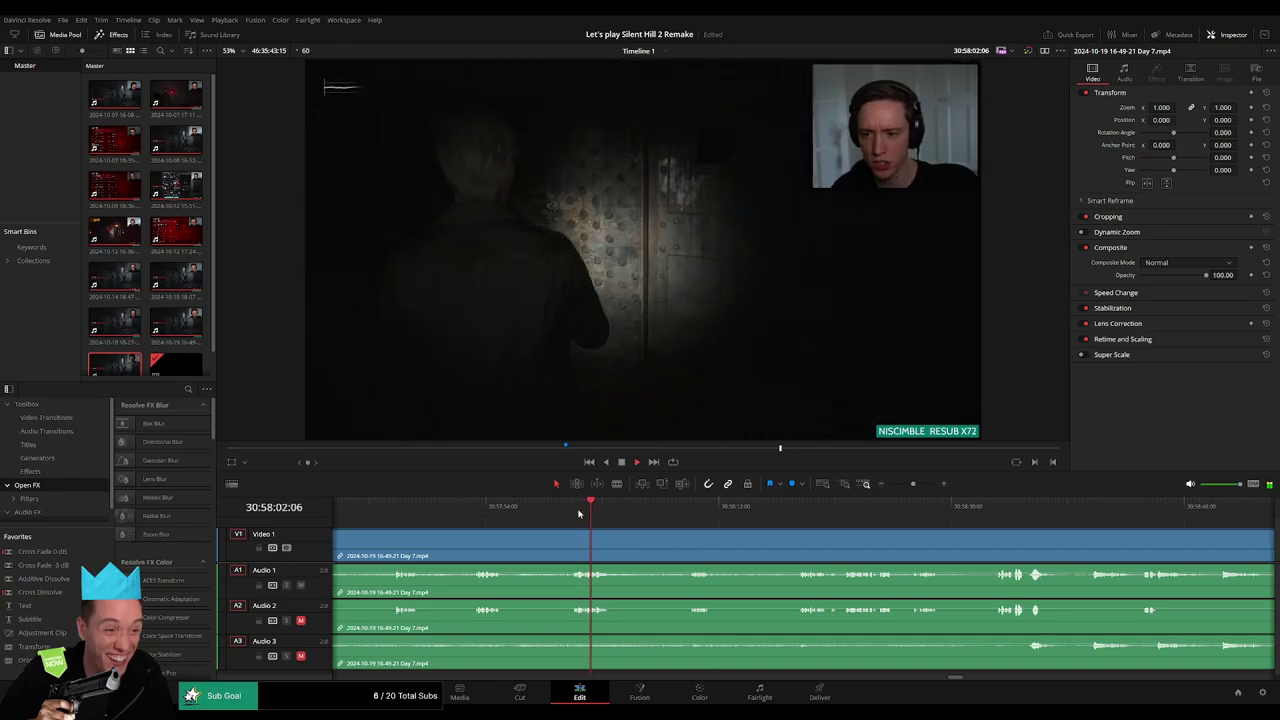
left_click(573, 513)
left_click(472, 513)
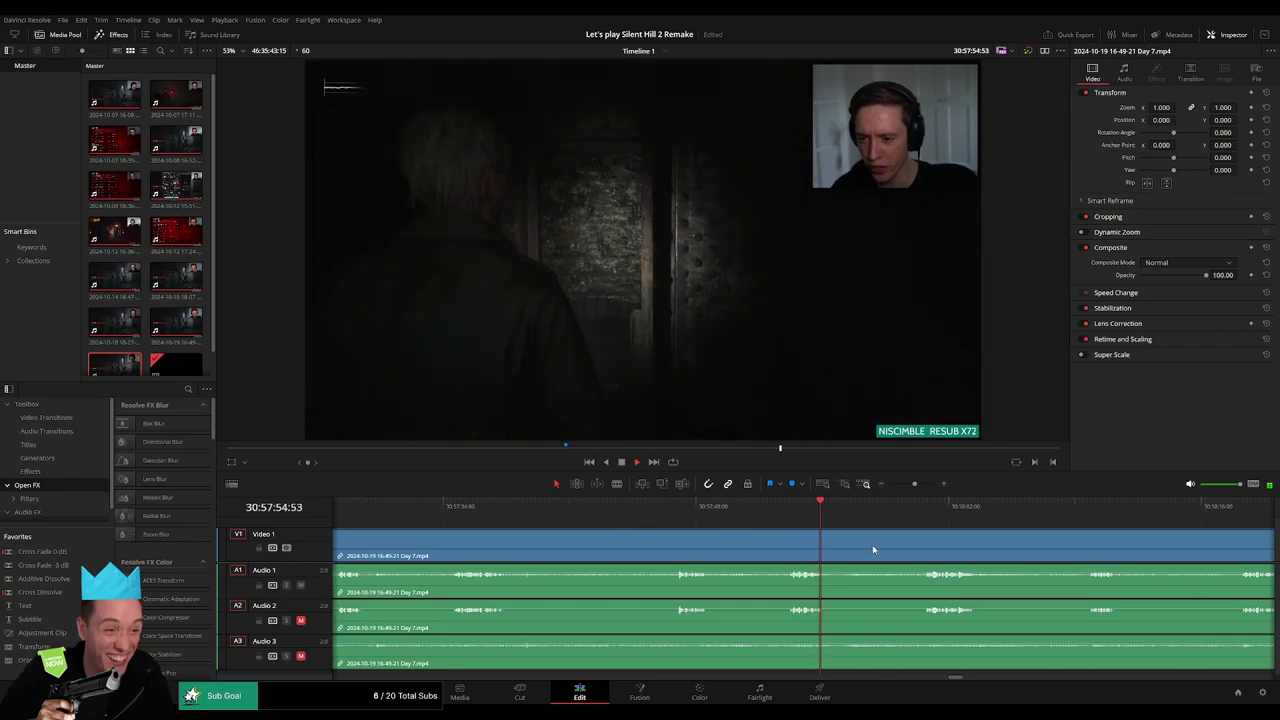
Park the playhead at 30:58:09:00 and blade every track there.
left_click(928, 516)
scroll(834, 531, "up", 3)
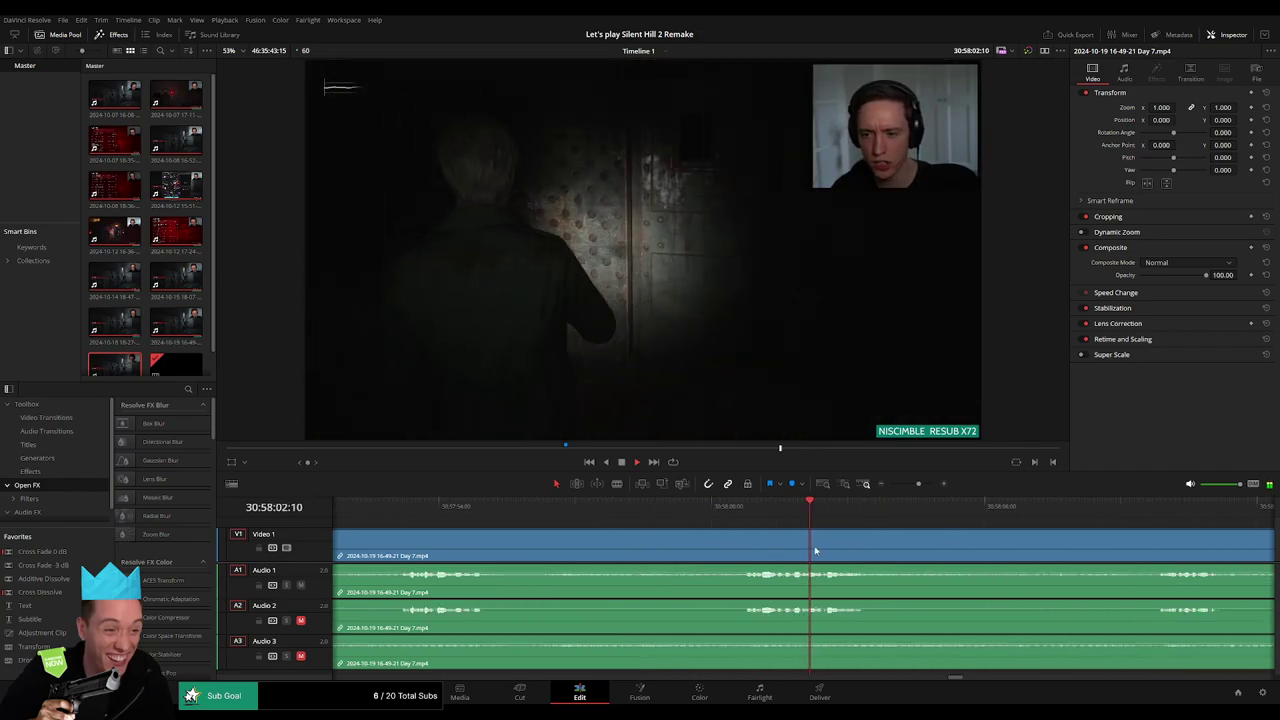
scroll(727, 540, "right", 3)
left_click(834, 516)
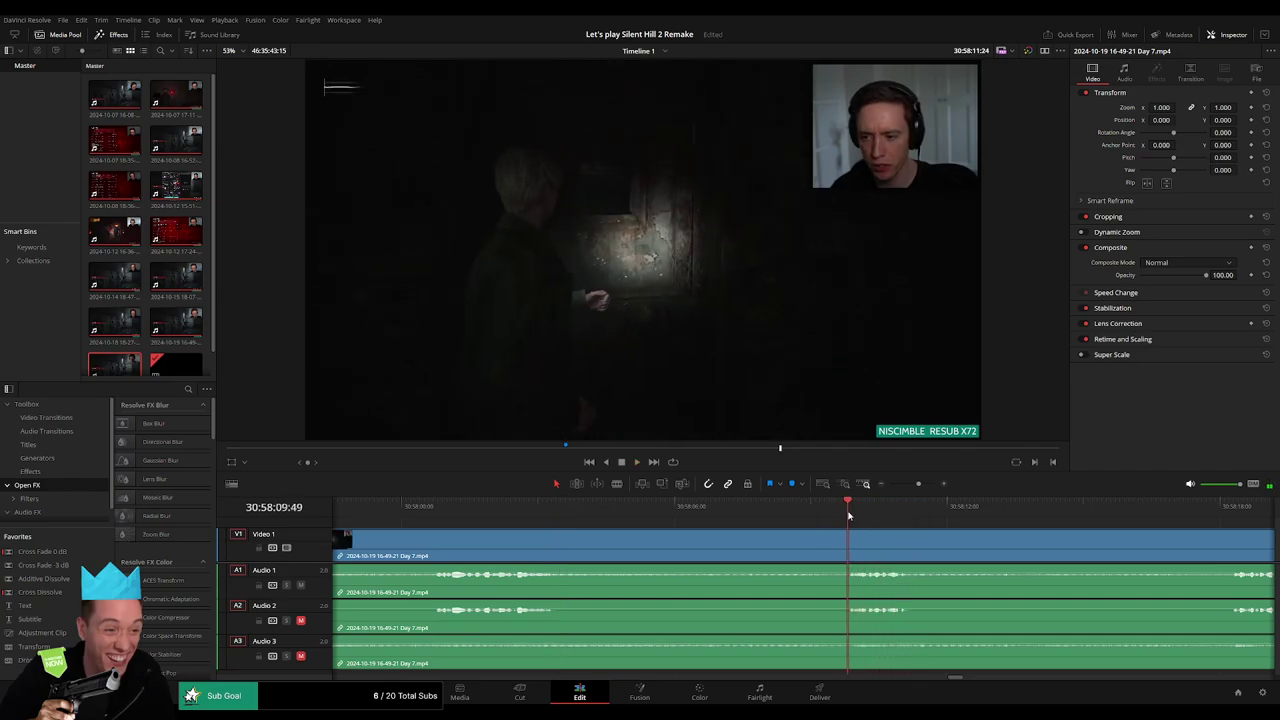
left_click_drag(848, 516, 811, 524)
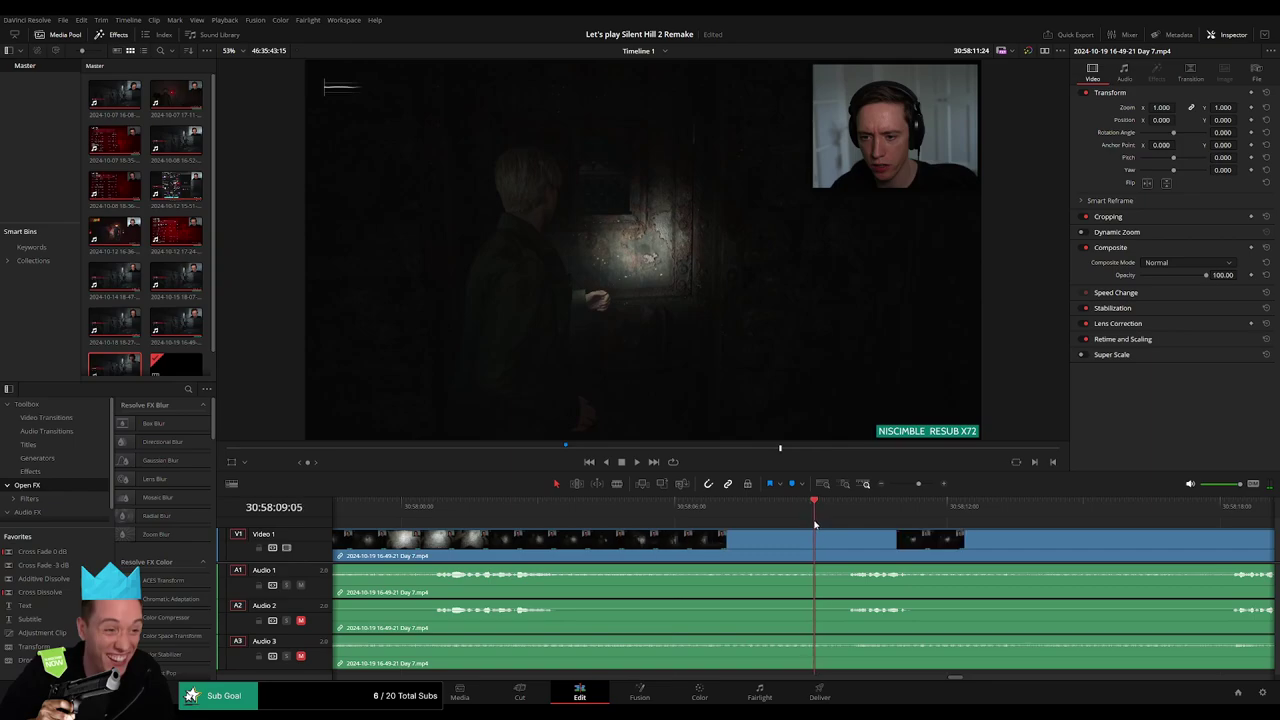
key("ctrl+b")
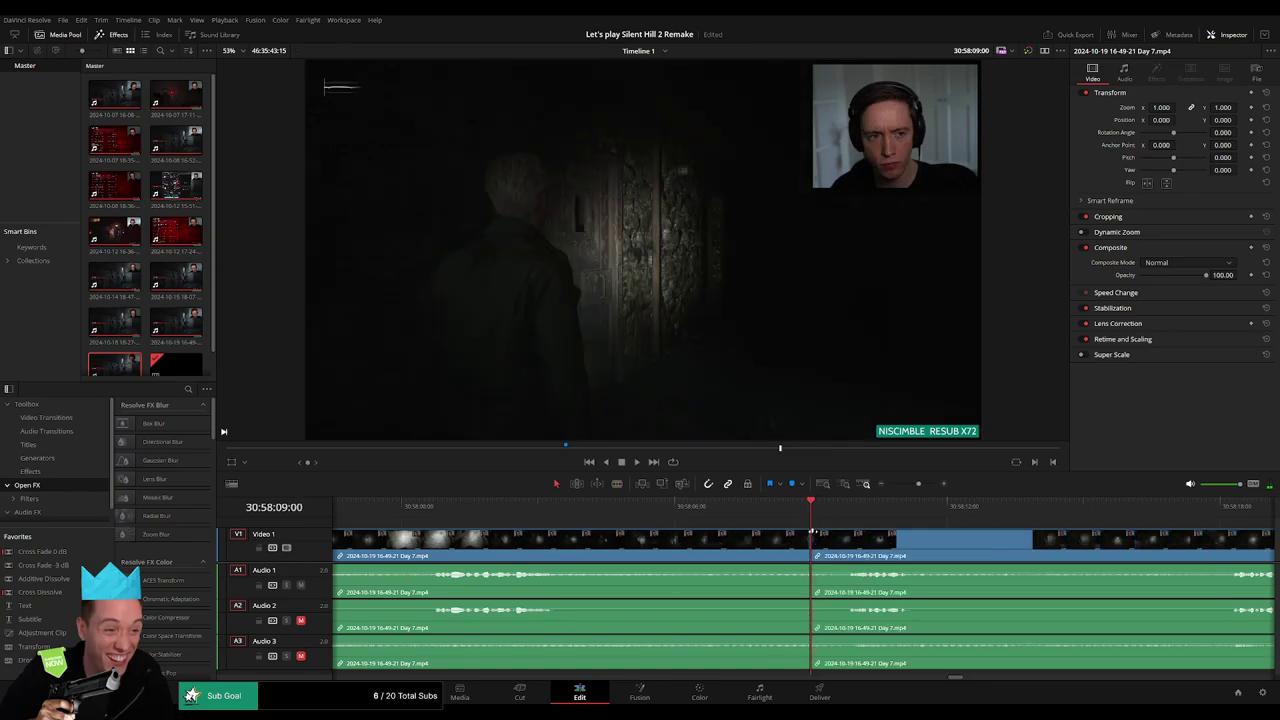
Adjust the start of the clip following the 30:58:09:00 Day 7 cut.
left_click_drag(847, 535, 857, 534)
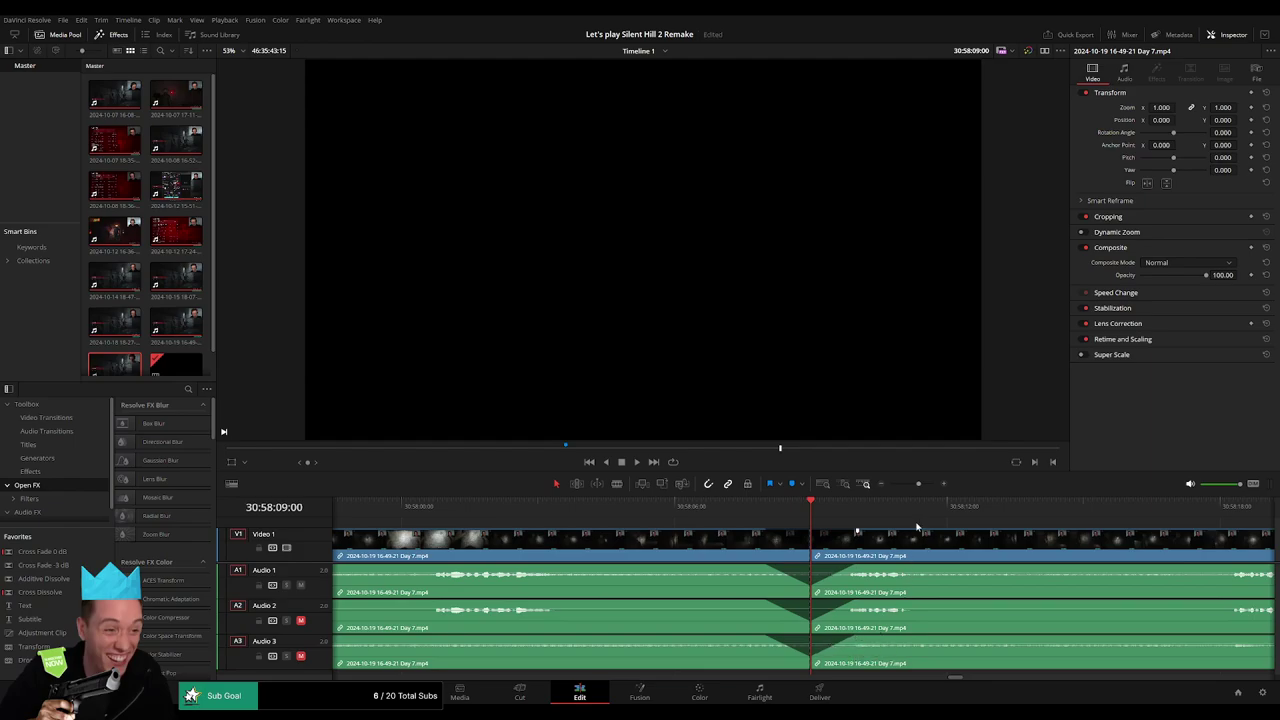
scroll(917, 527, "down", 5)
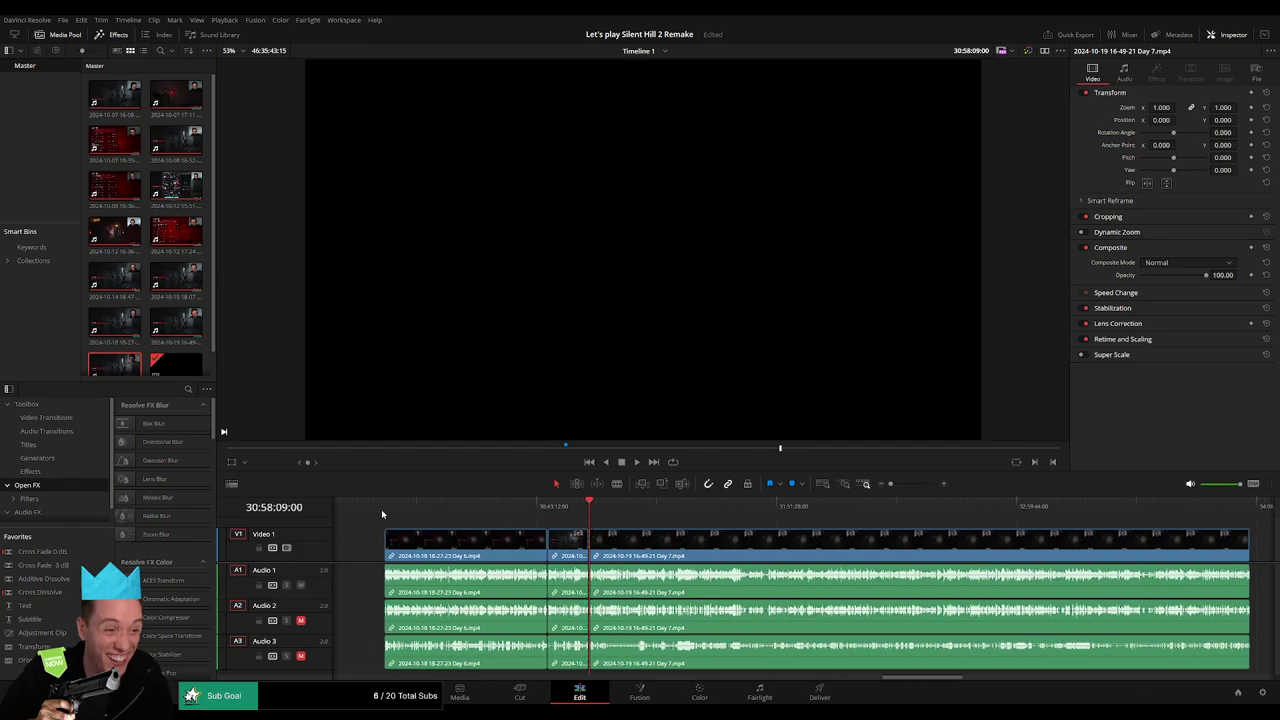
Delete the unwanted Day 7 stretch and snap the remaining clip's start to 32:00:00:00.
key("BackSpace")
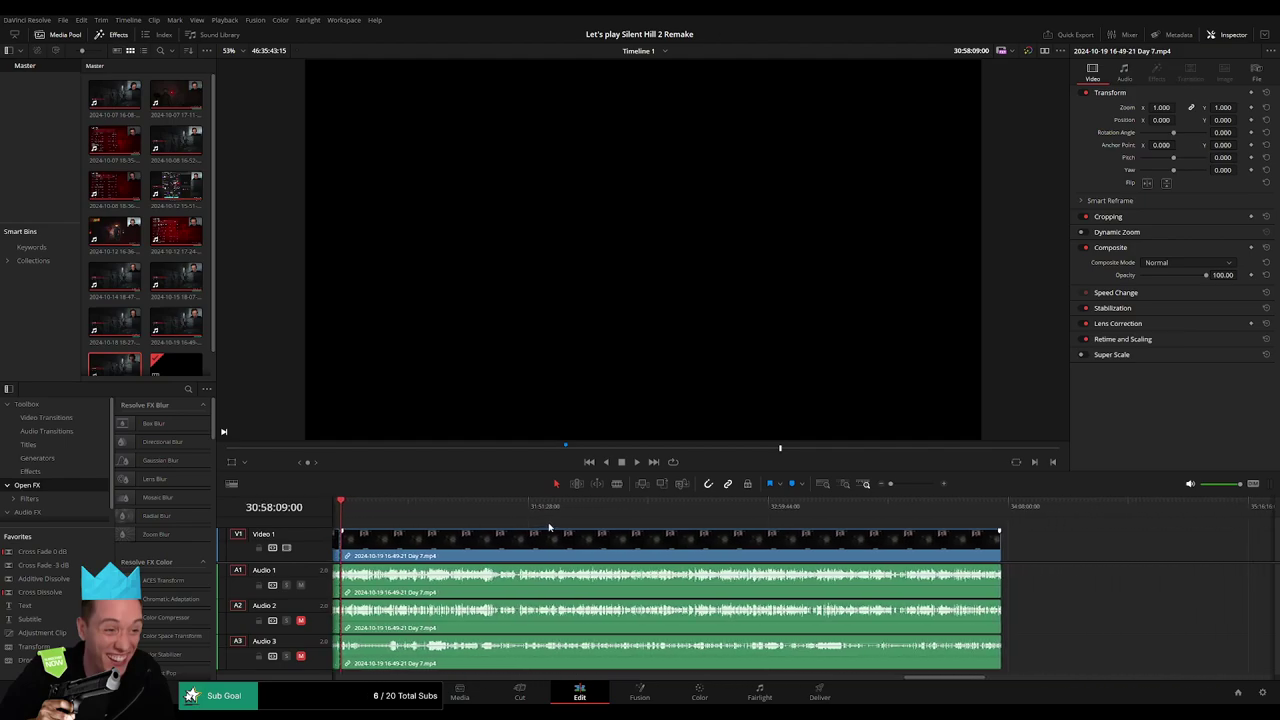
left_click_drag(636, 548, 875, 560)
left_click(434, 543)
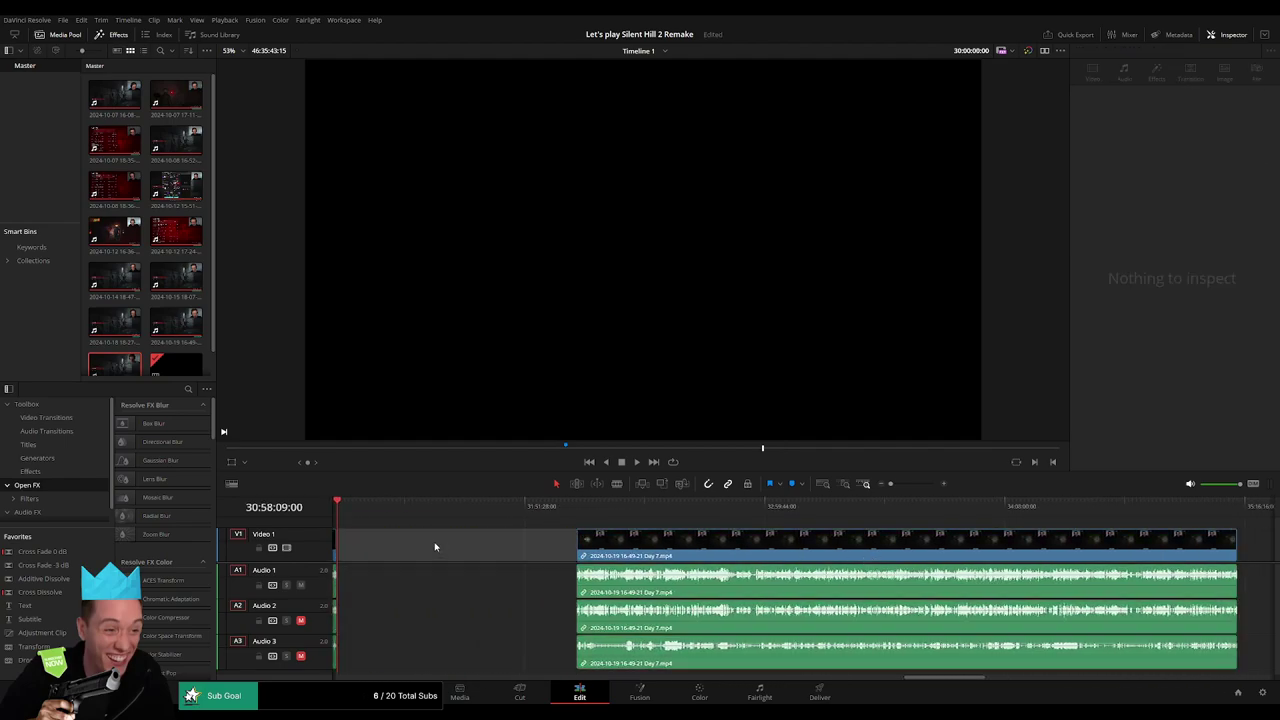
left_click(504, 504)
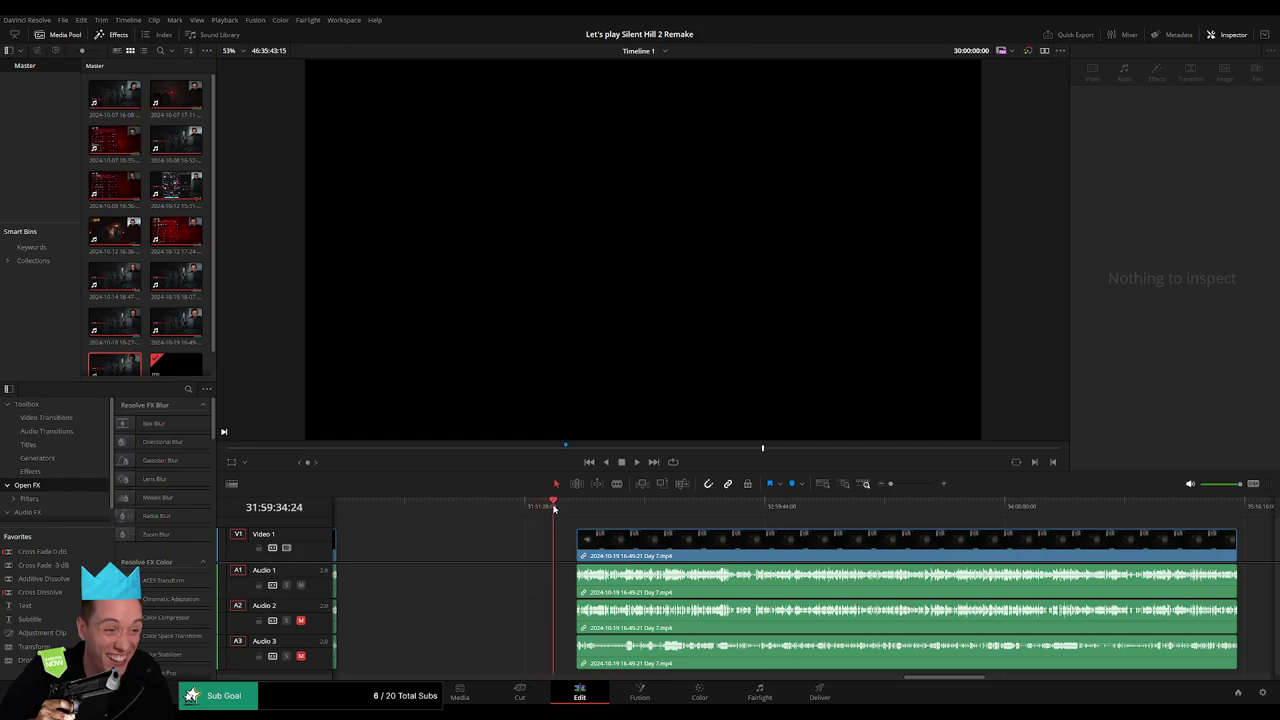
scroll(645, 537, "up", 3)
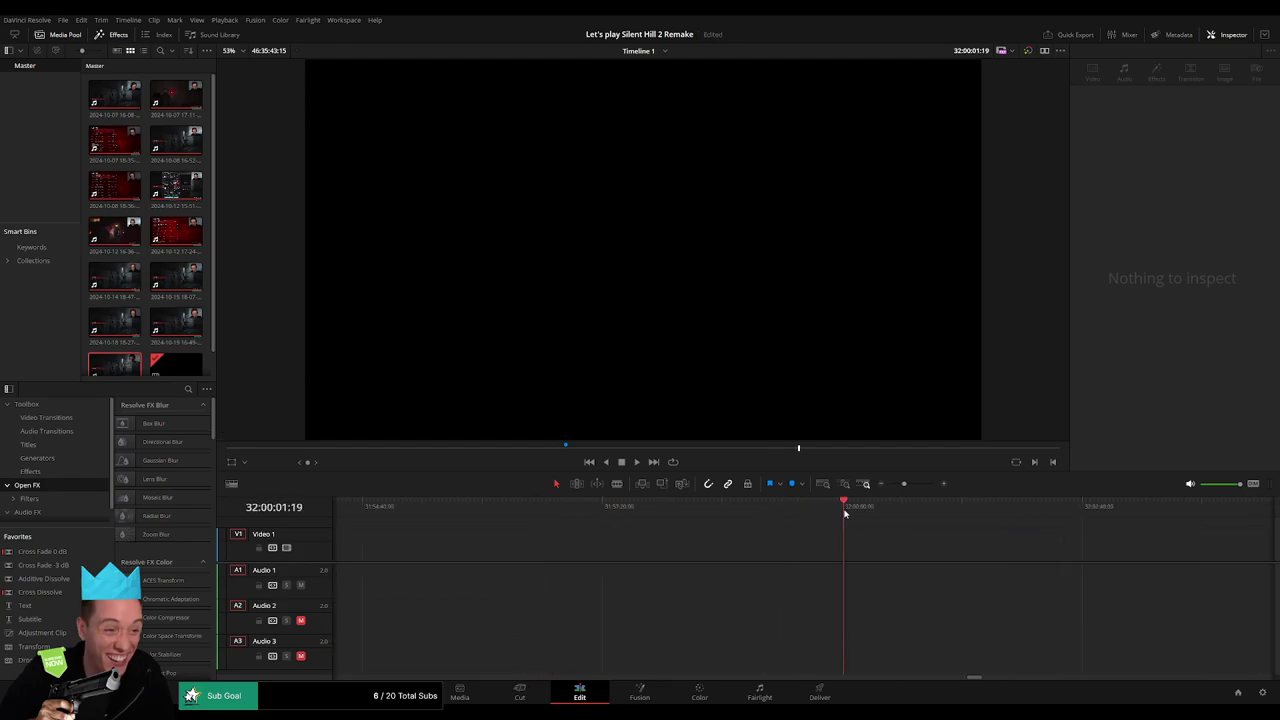
key("Right")
scroll(870, 534, "down", 5)
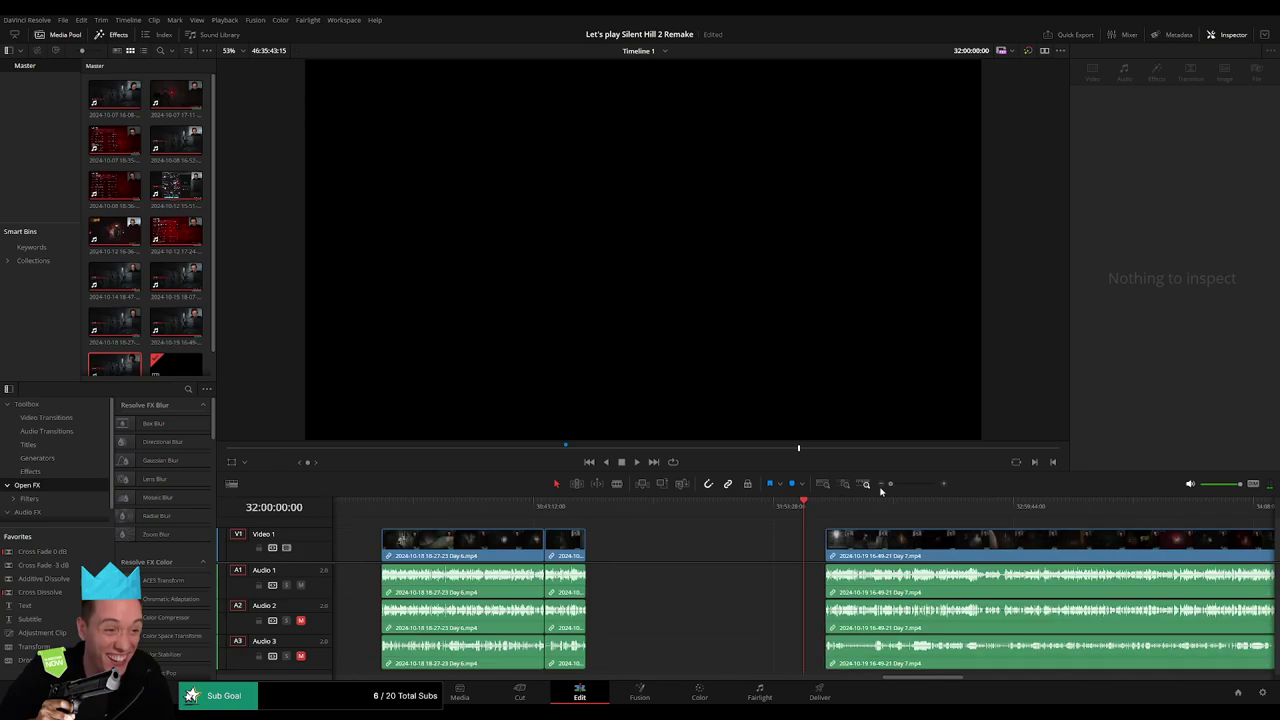
left_click_drag(647, 553, 625, 553)
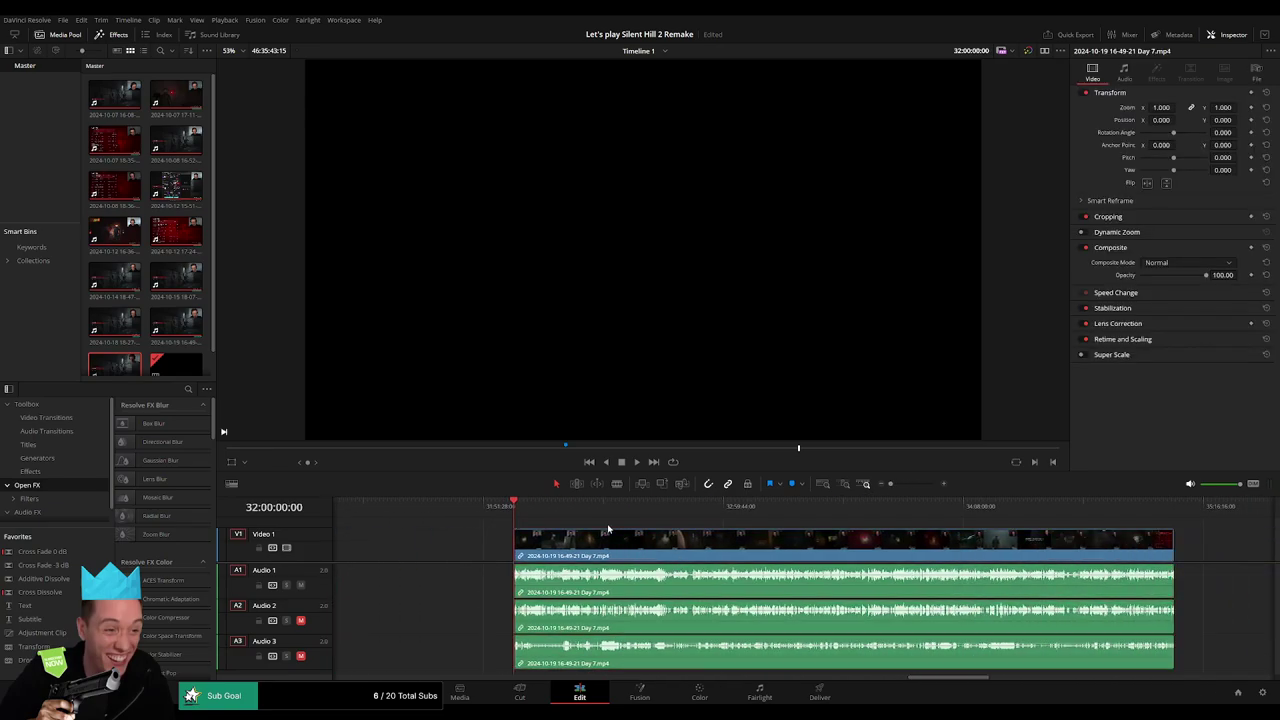
Play back the Day 7 piece and scrub ahead to review footage near 32:58.
key("space")
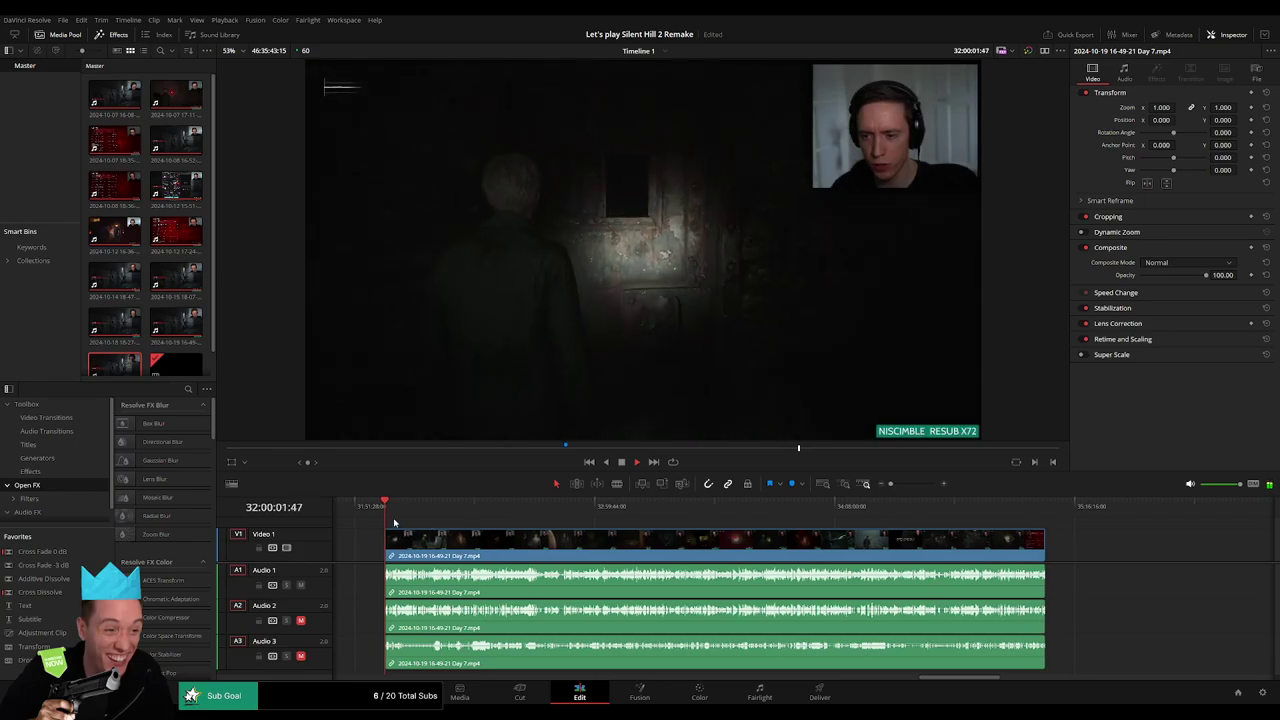
left_click_drag(400, 515, 589, 522)
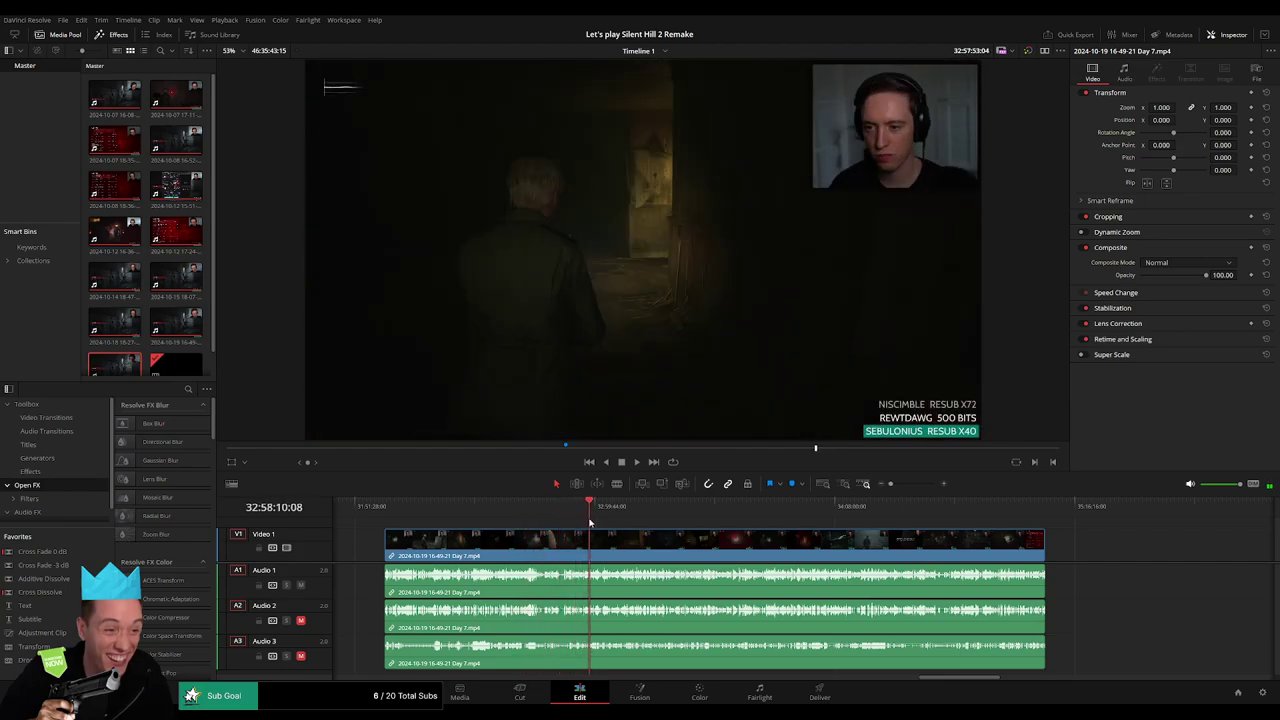
key("space")
scroll(790, 535, "up", 10)
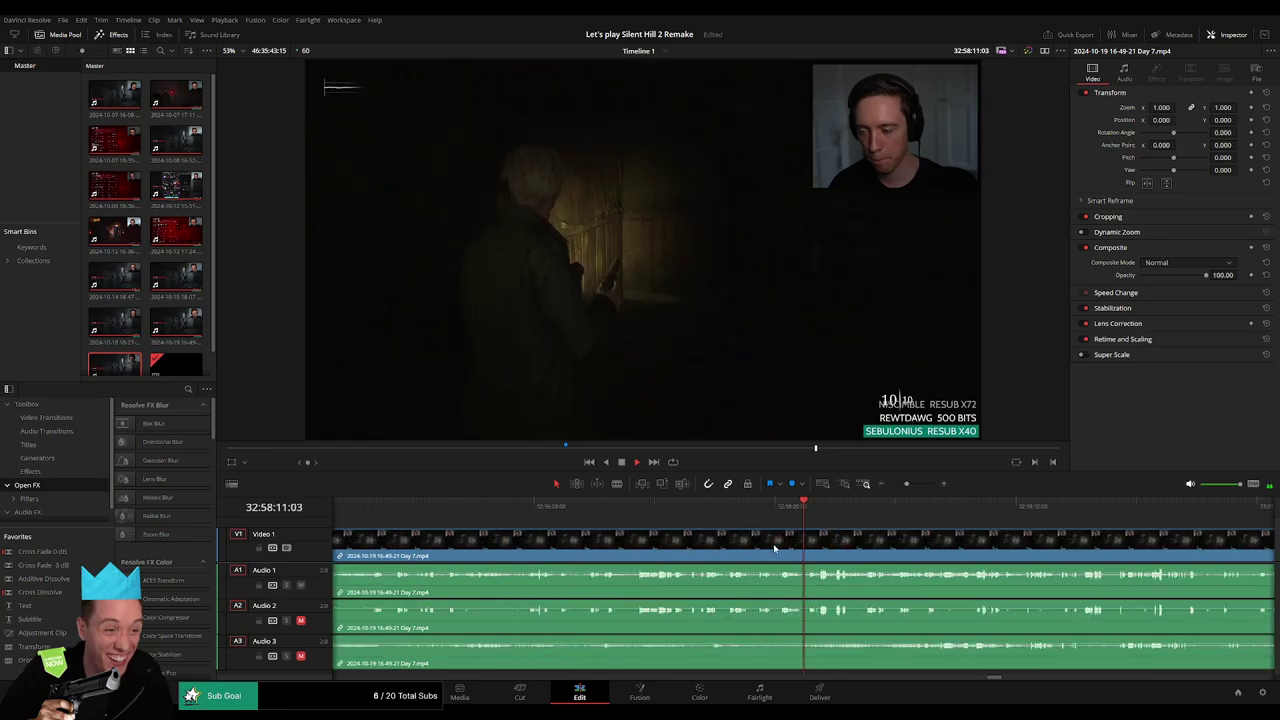
scroll(790, 540, "up", 2)
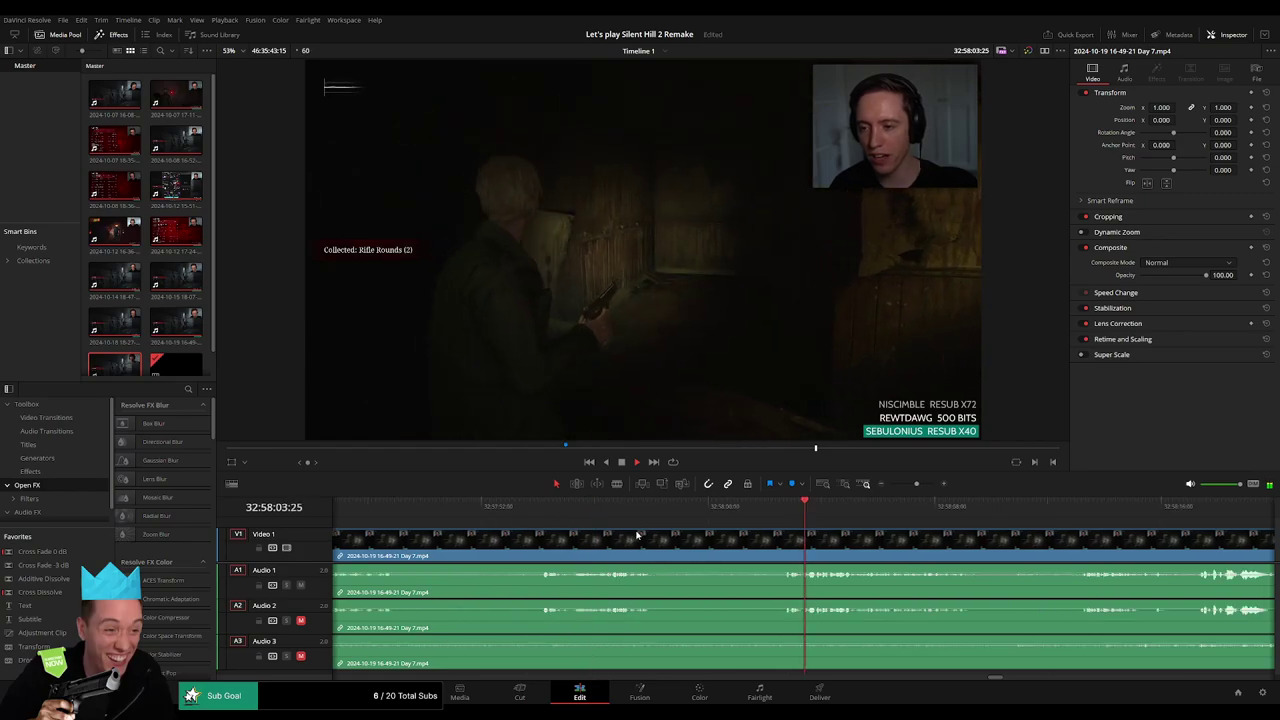
scroll(687, 535, "up", 2)
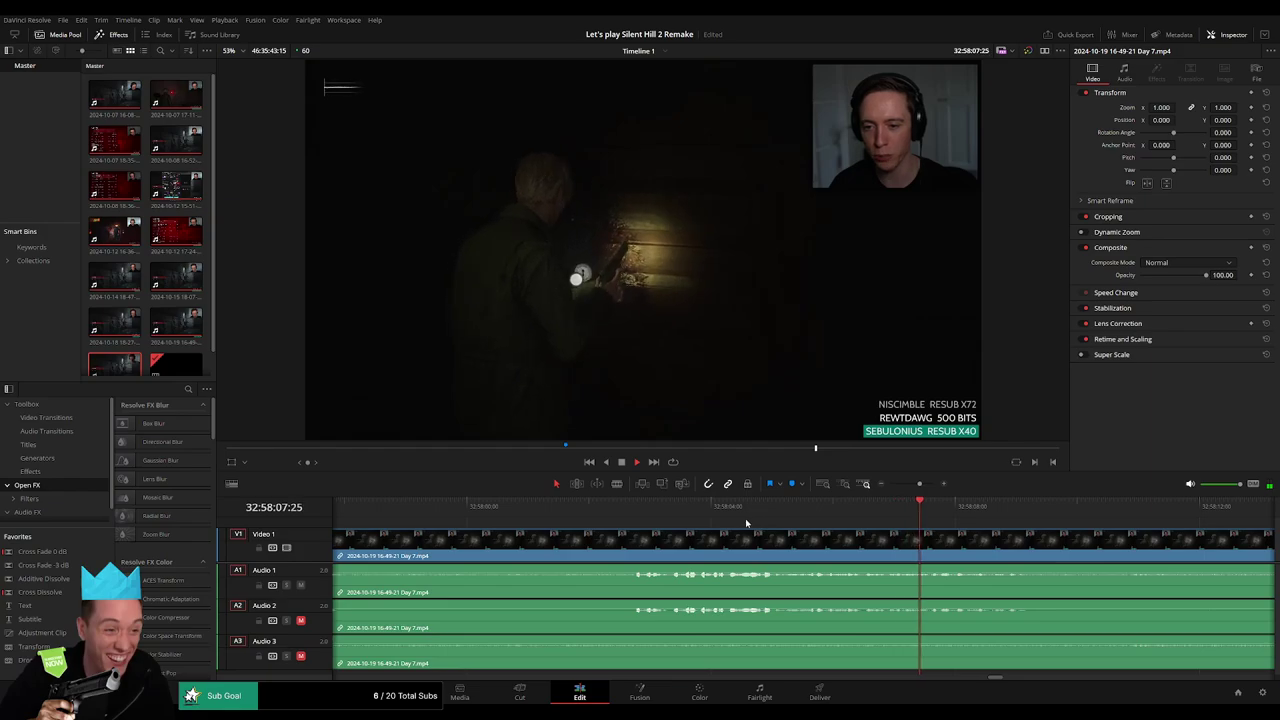
Split all tracks at 32:58:02:00 and shift the following footage to a black frame.
left_click(636, 512)
mouse_move(635, 512)
left_mouse_down()
mouse_move(590, 517)
mouse_move(645, 537)
left_mouse_up()
key("ctrl+b")
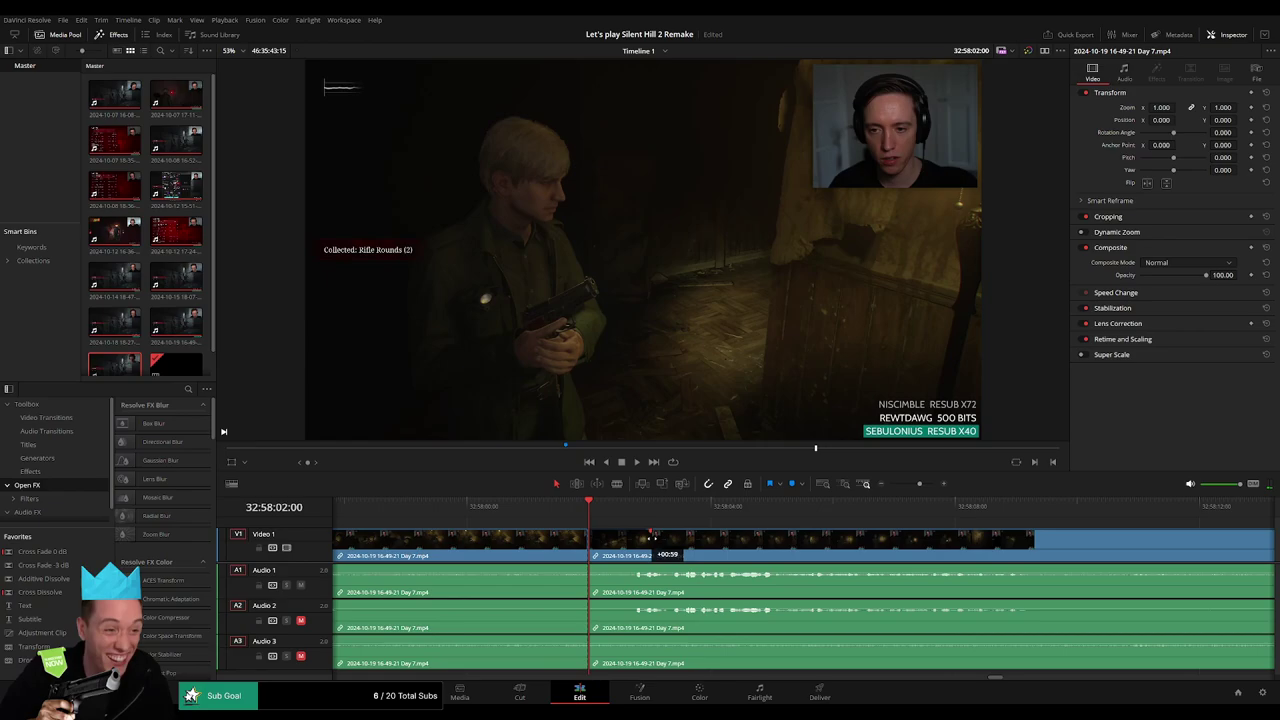
left_click_drag(645, 537, 552, 533)
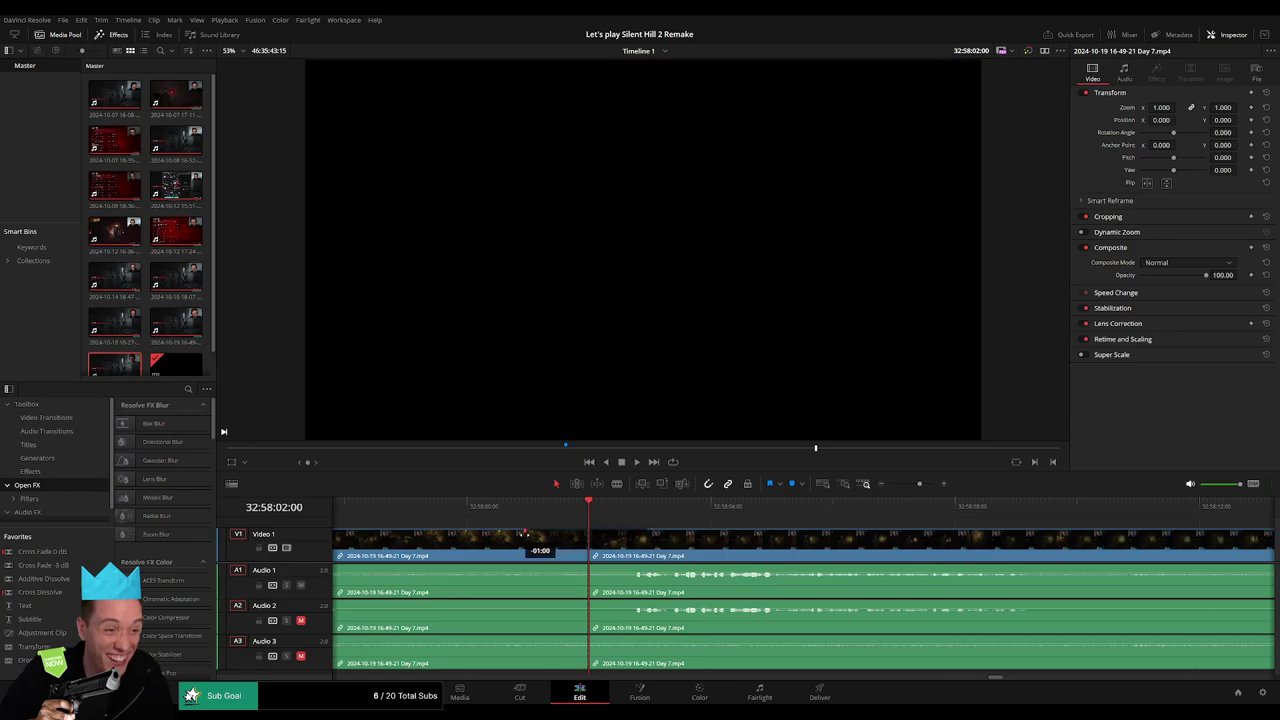
Fade out A1, A2 and A3 before the cut and fade Audio 3 back in after it.
mouse_move(586, 566)
left_mouse_down()
mouse_move(524, 566)
mouse_move(646, 569)
left_mouse_up()
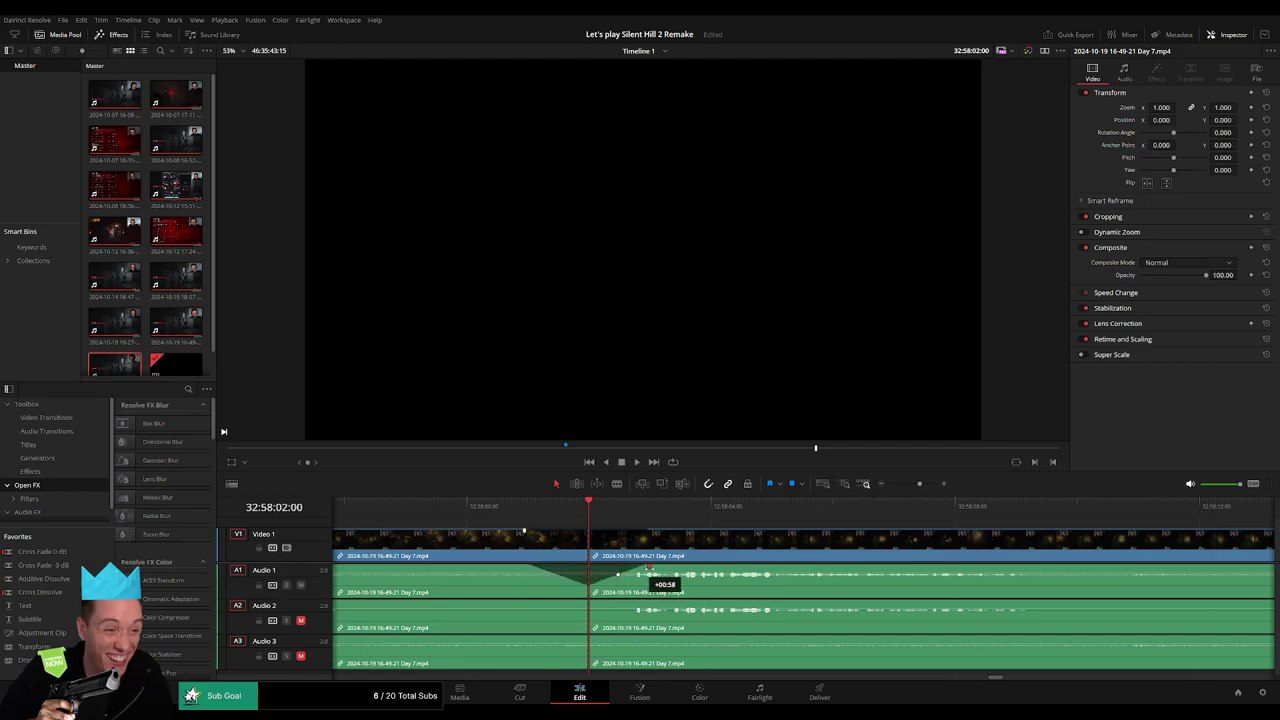
mouse_move(589, 605)
left_mouse_down()
mouse_move(524, 603)
mouse_move(652, 604)
left_mouse_up()
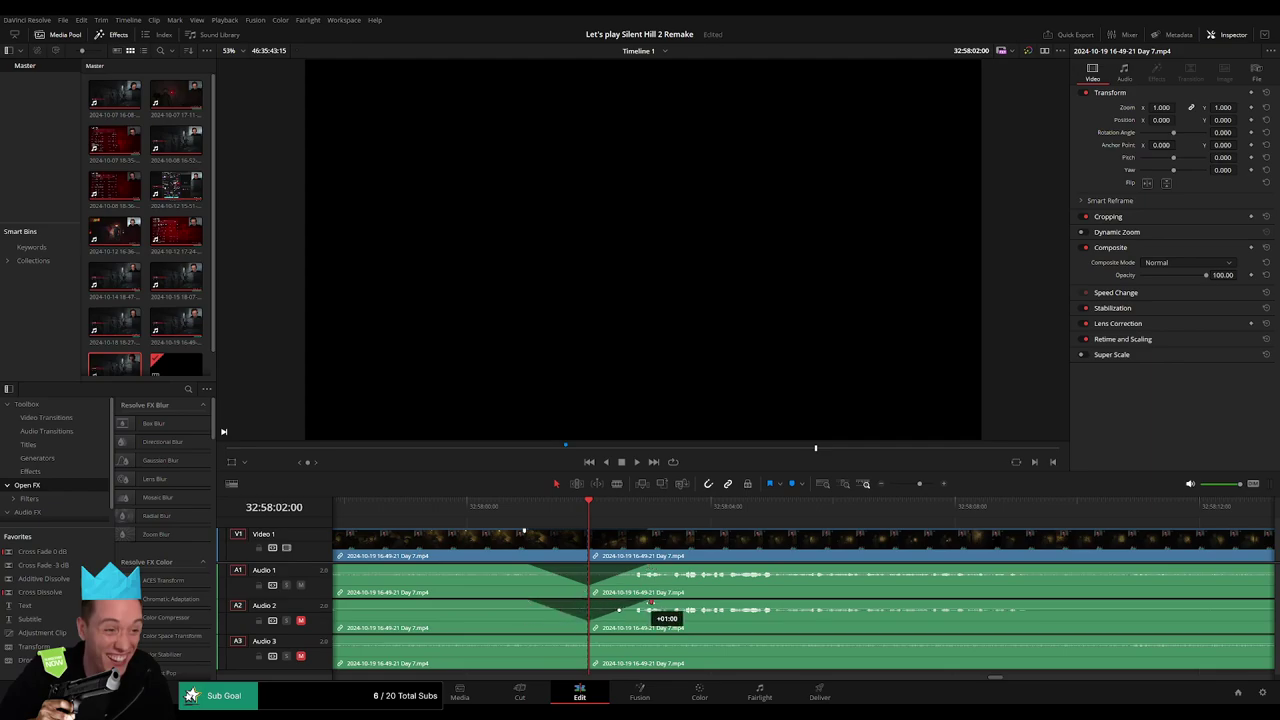
left_click_drag(588, 637, 537, 638)
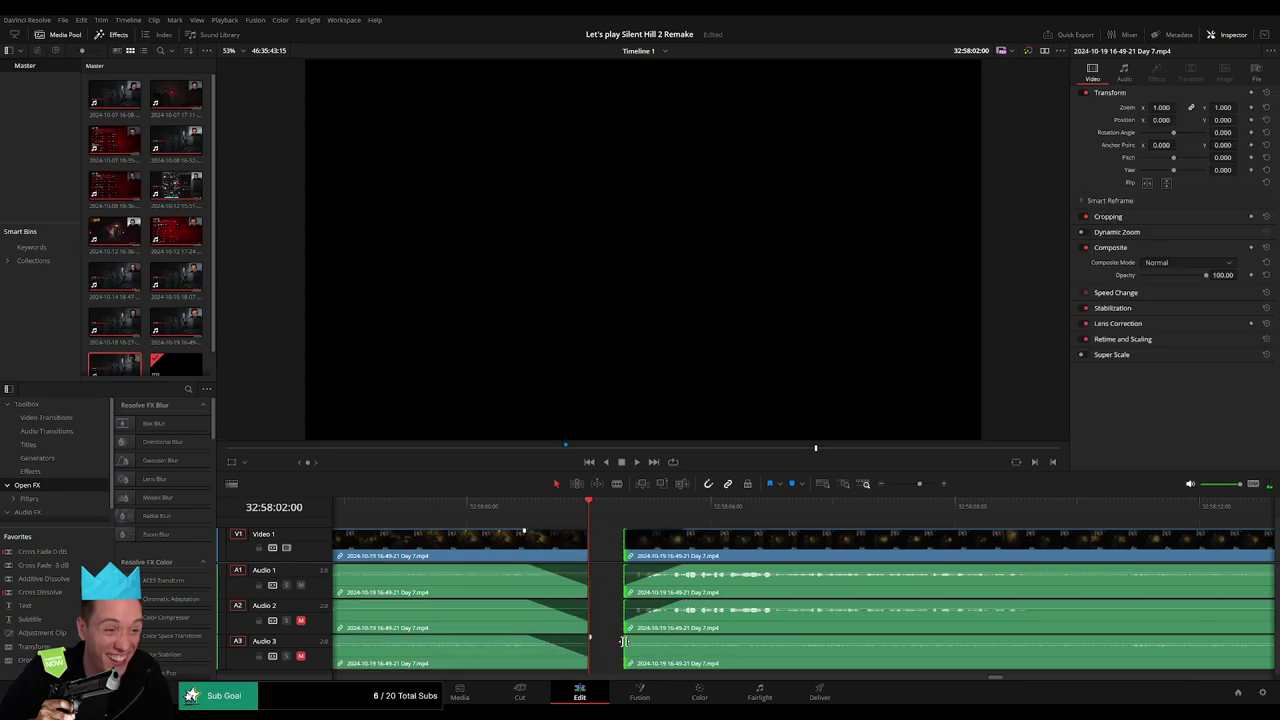
left_click_drag(592, 638, 647, 639)
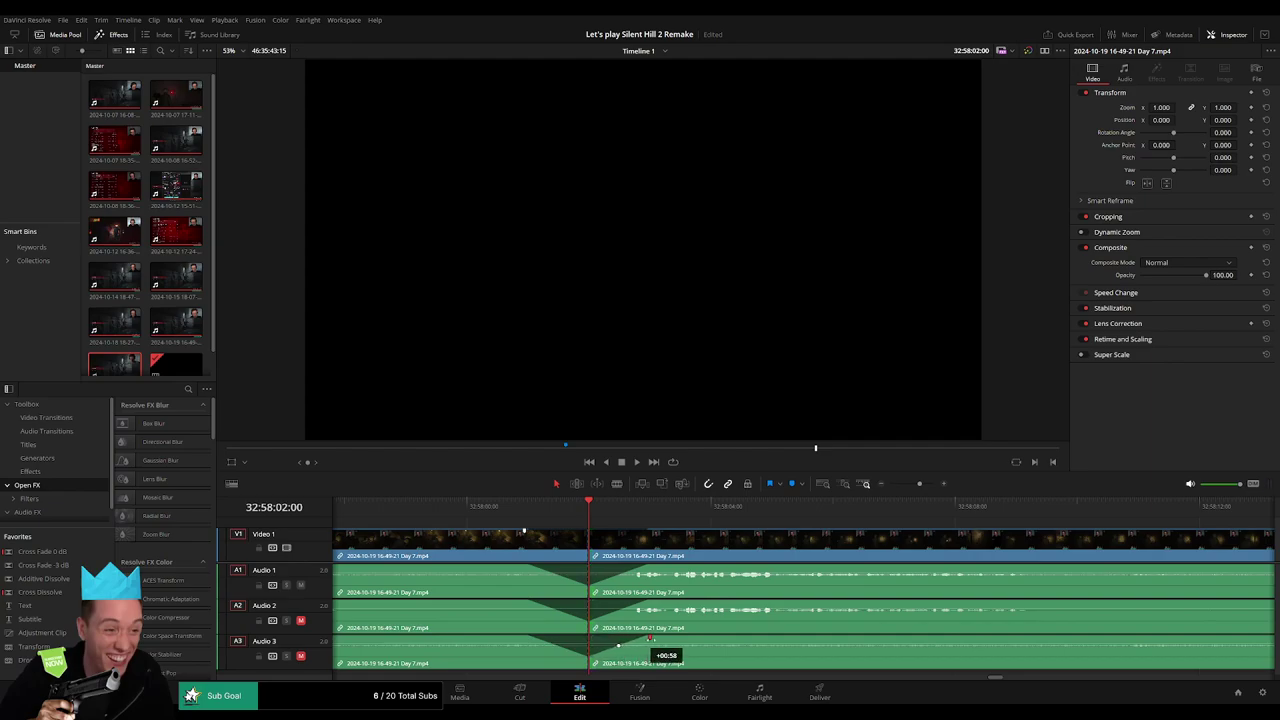
Shift the later Day 7 clip right, leaving a gap, and line the playhead up at 34:00:00:00.
left_click_drag(917, 483, 884, 492)
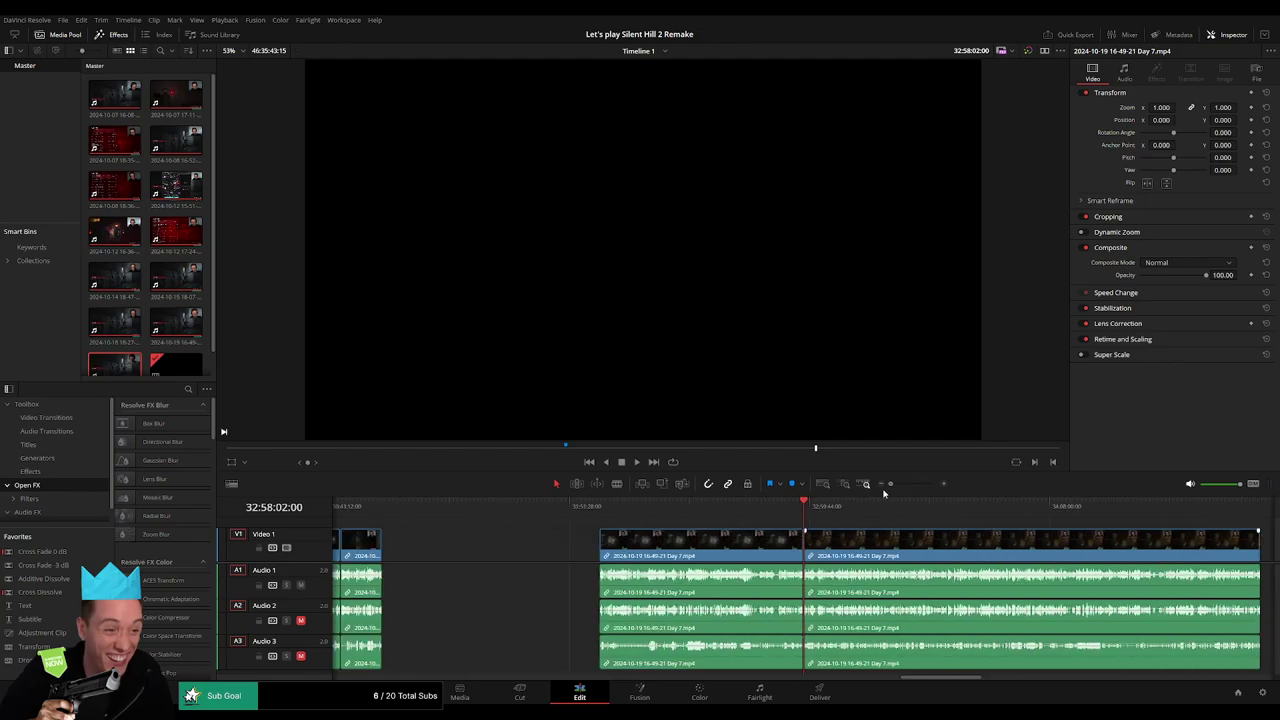
scroll(899, 553, "right", 5)
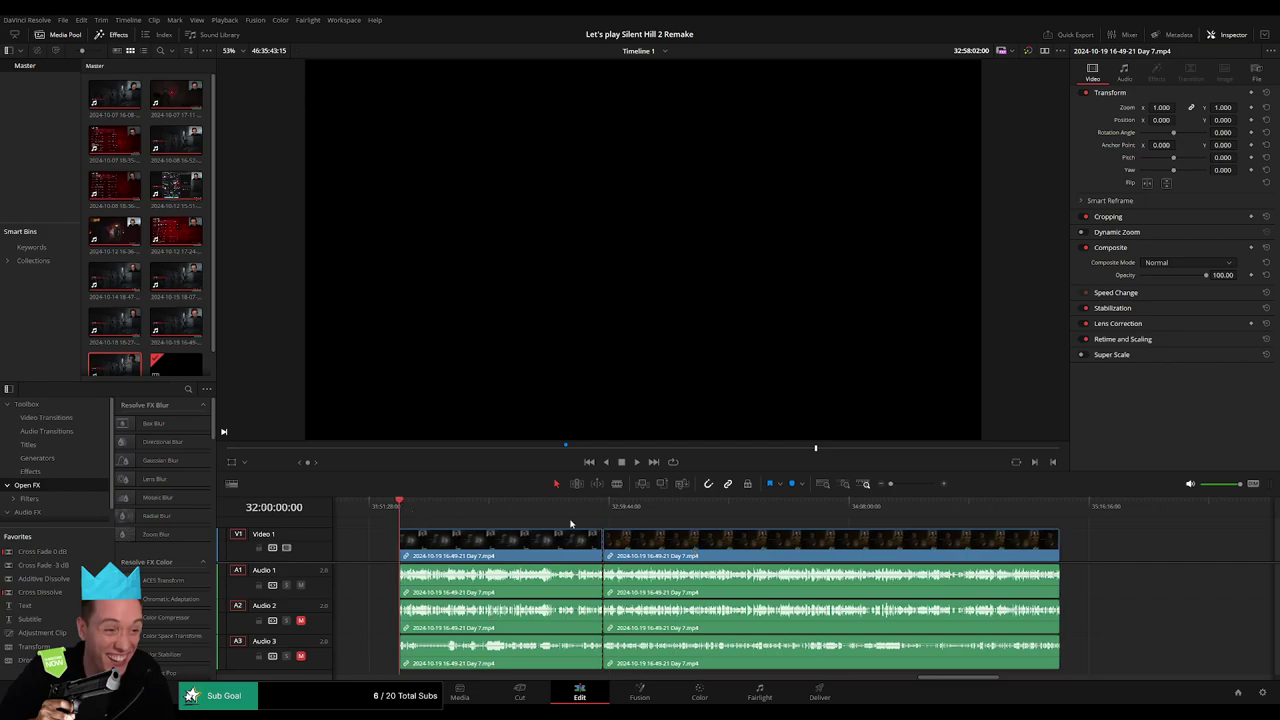
scroll(706, 535, "right", 6)
left_click_drag(586, 549, 912, 549)
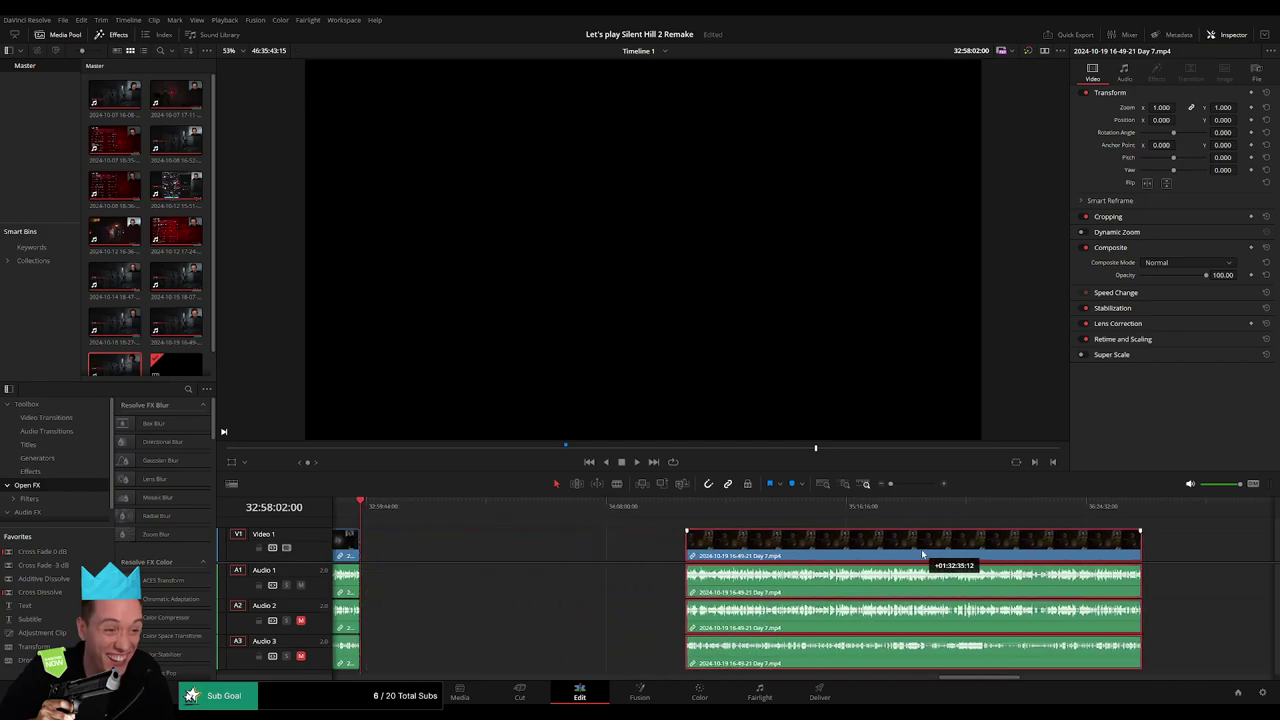
left_click_drag(401, 512, 576, 527)
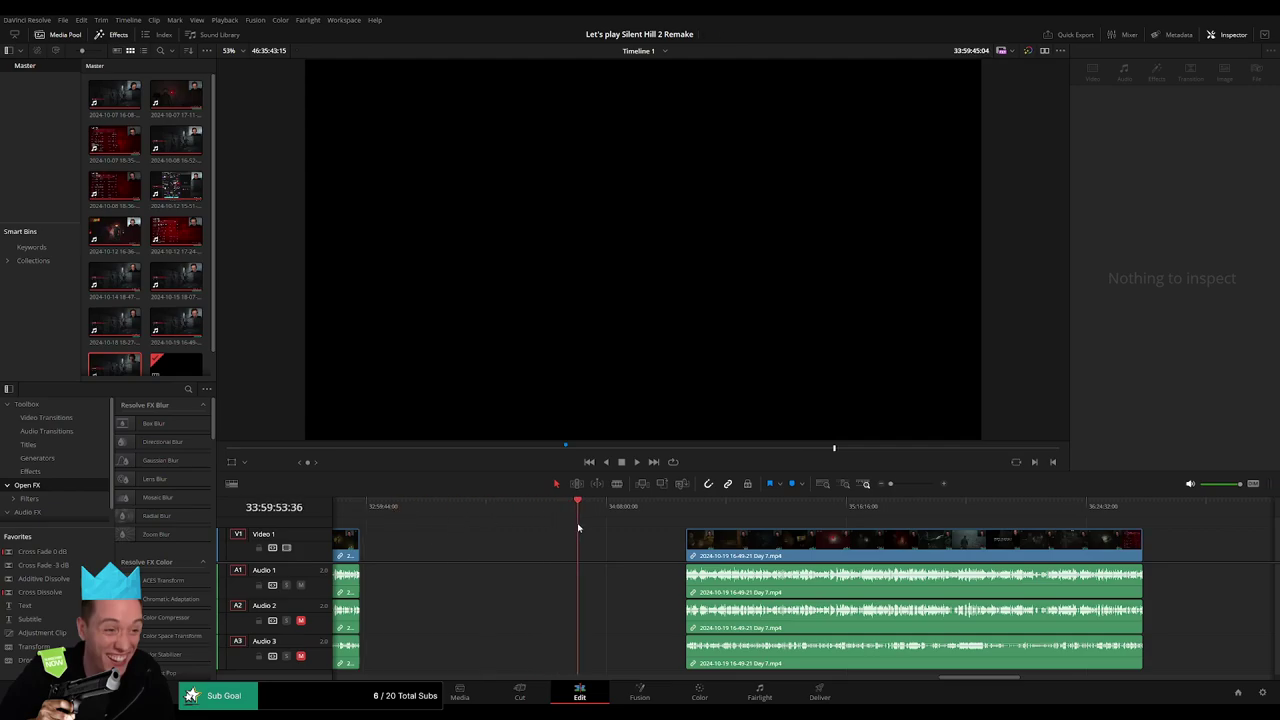
scroll(800, 515, "up", 10)
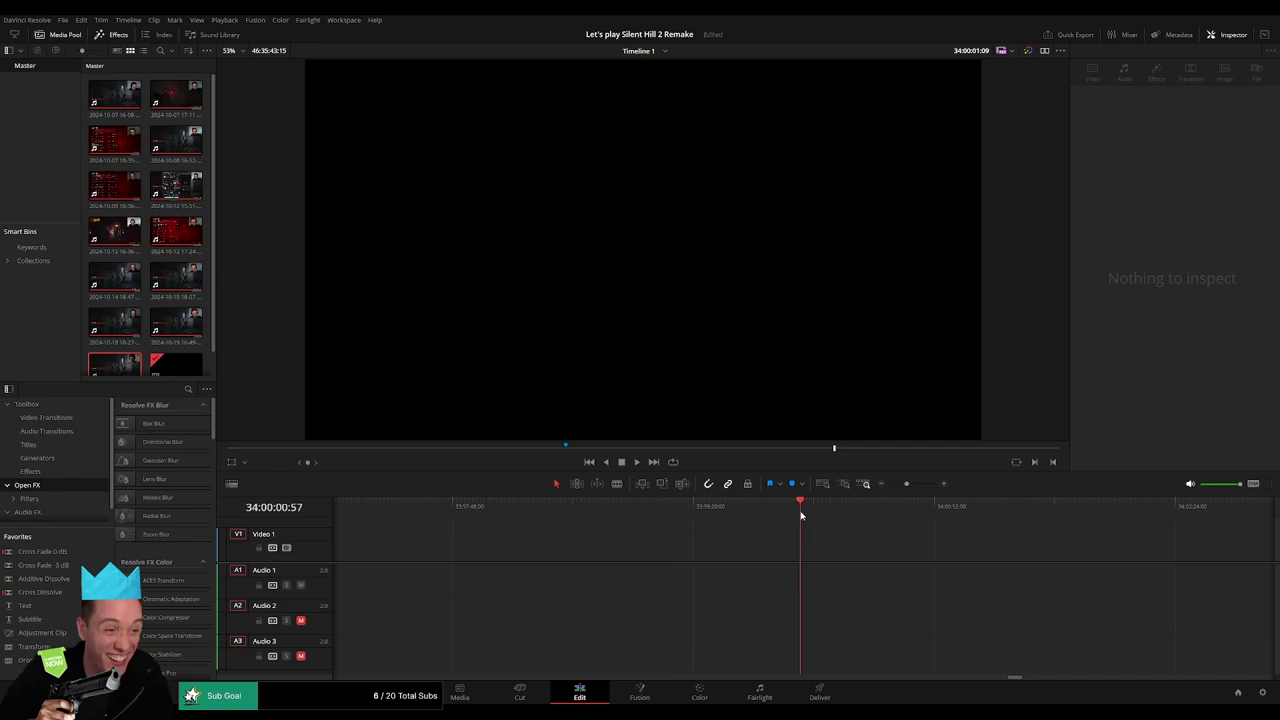
left_click_drag(801, 515, 799, 515)
scroll(901, 496, "down", 5)
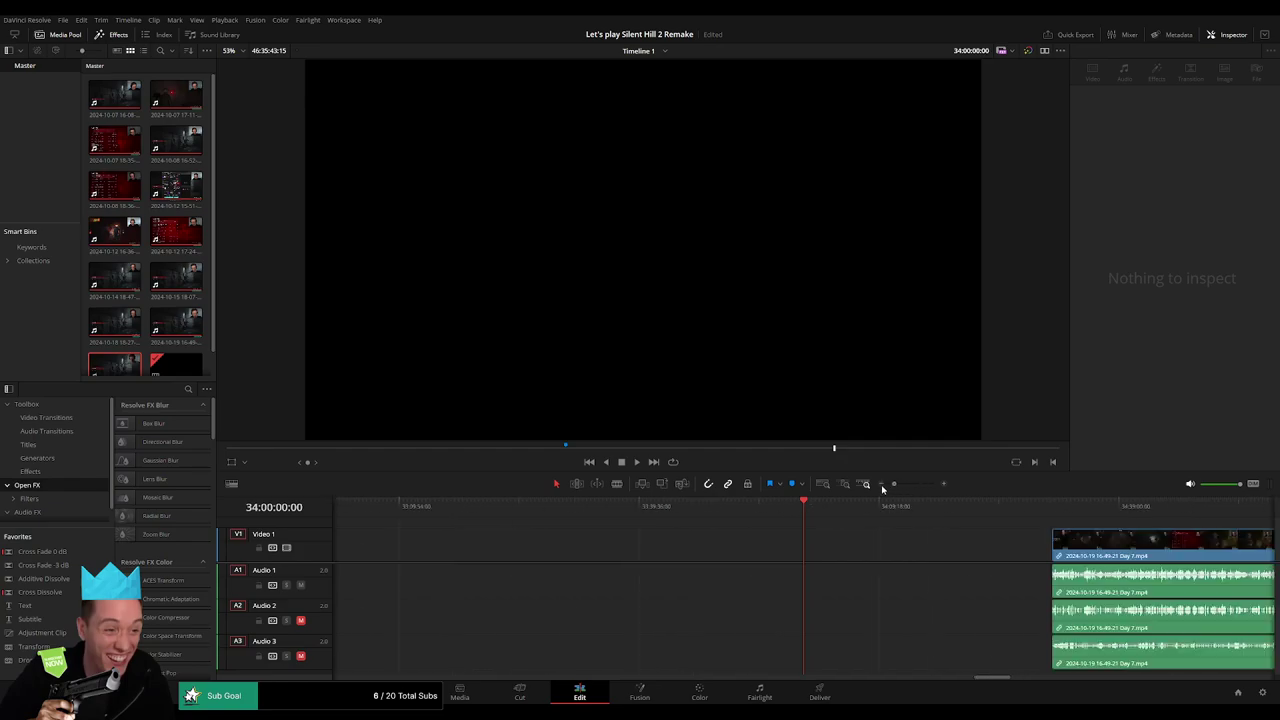
left_click(914, 563)
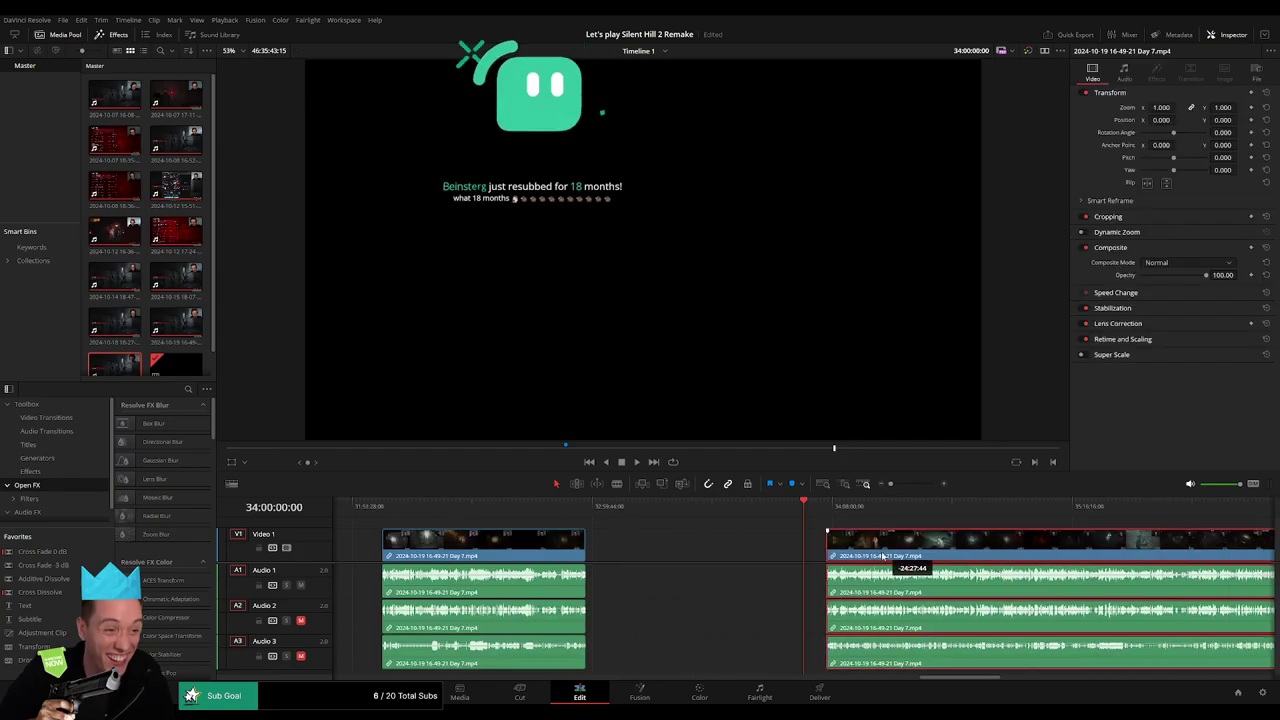
left_click(740, 552)
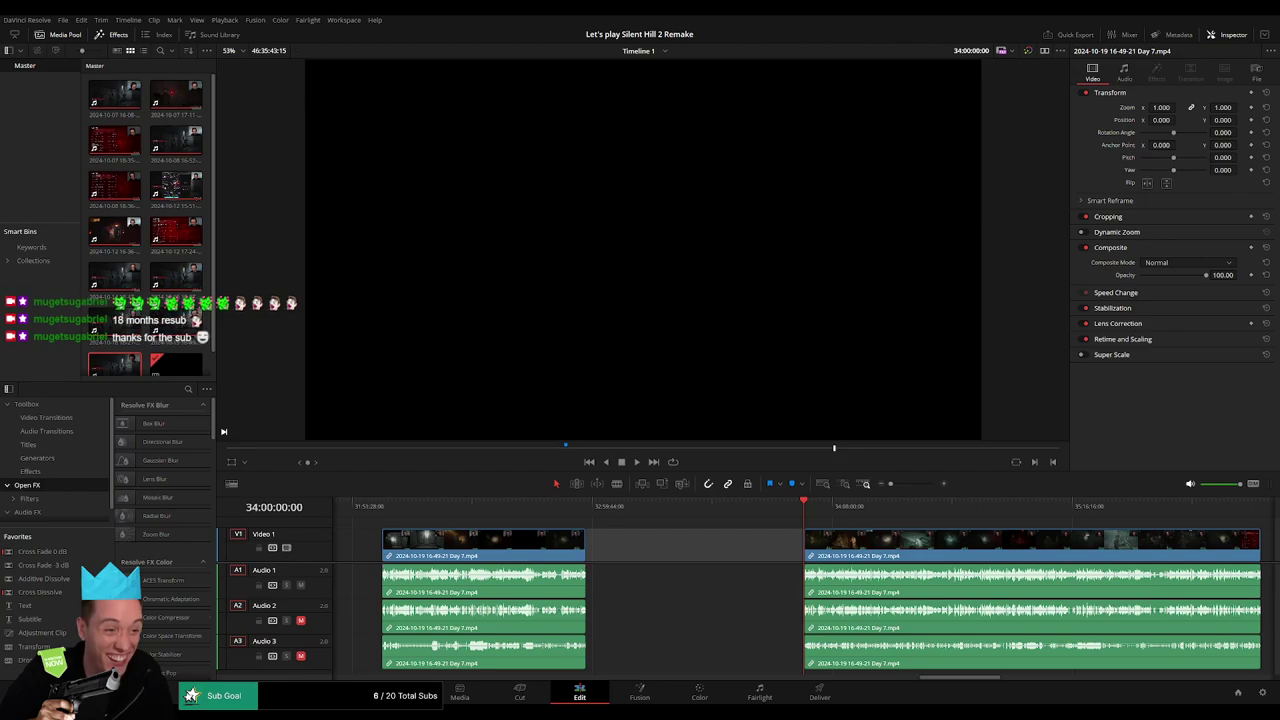
left_click(755, 546)
left_click(743, 549)
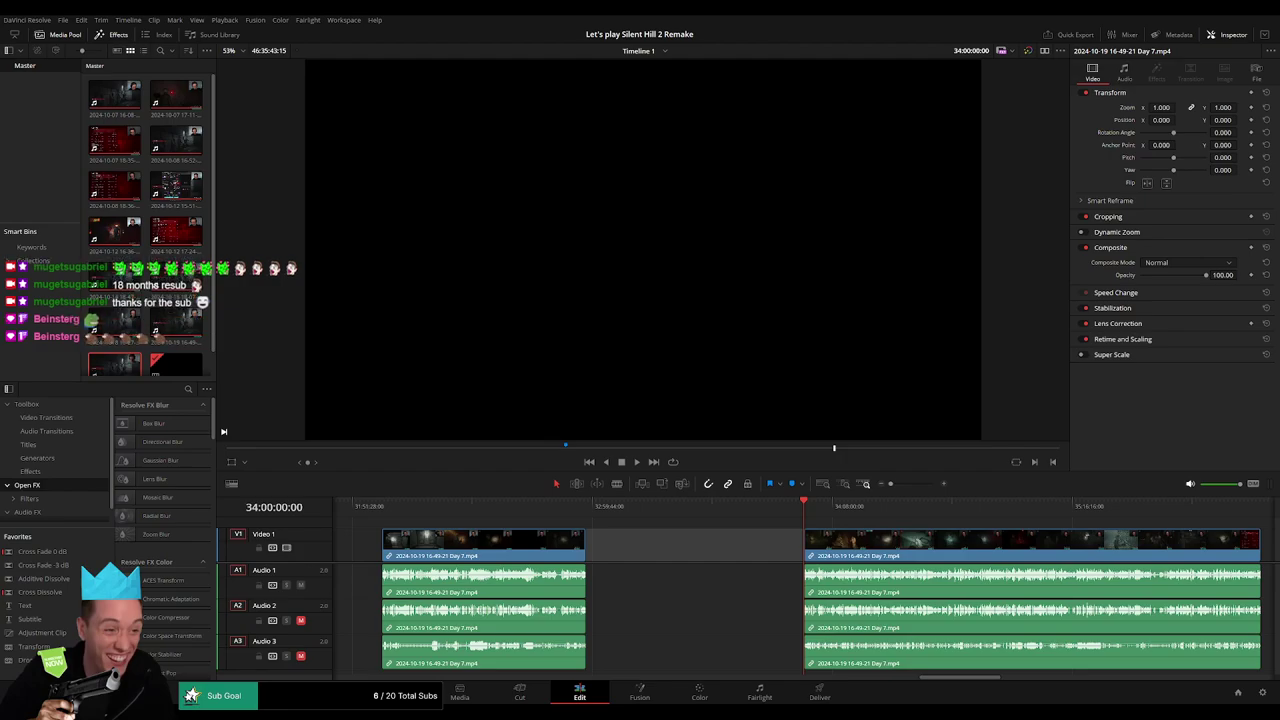
left_click(760, 549)
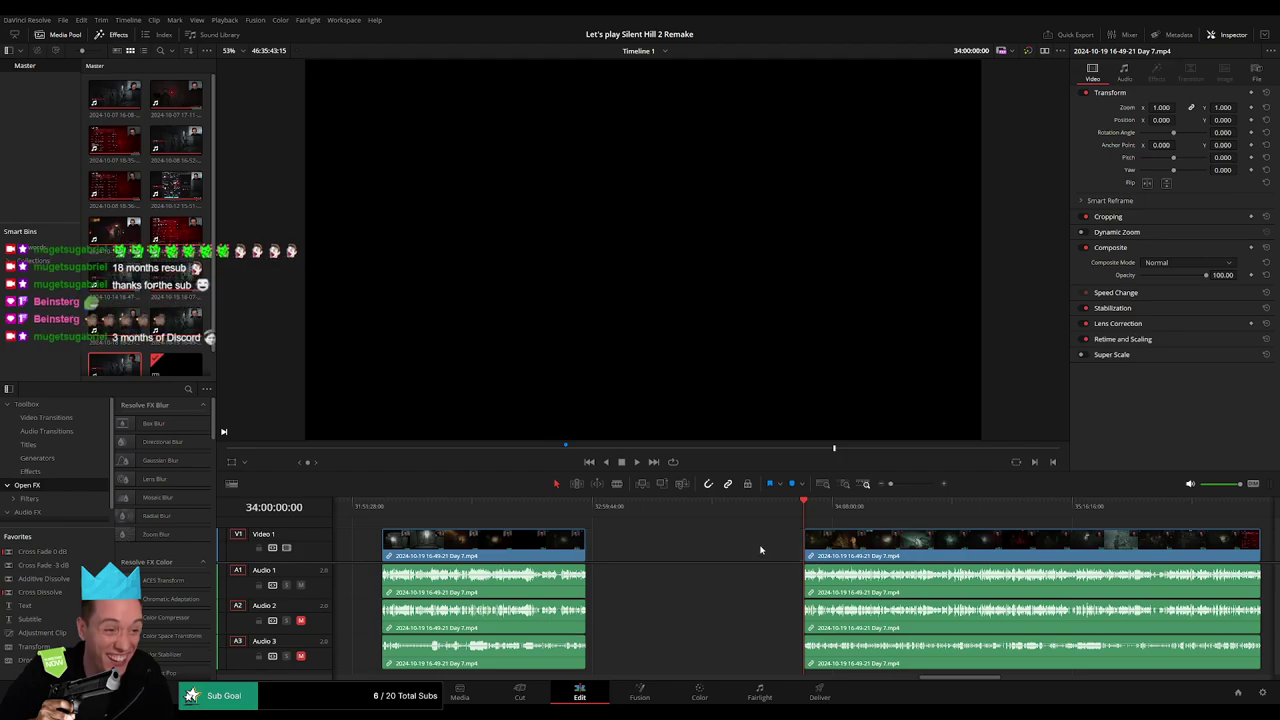
Scrub and play through the later Day 7 clip to review the footage.
scroll(706, 549, "right", 5)
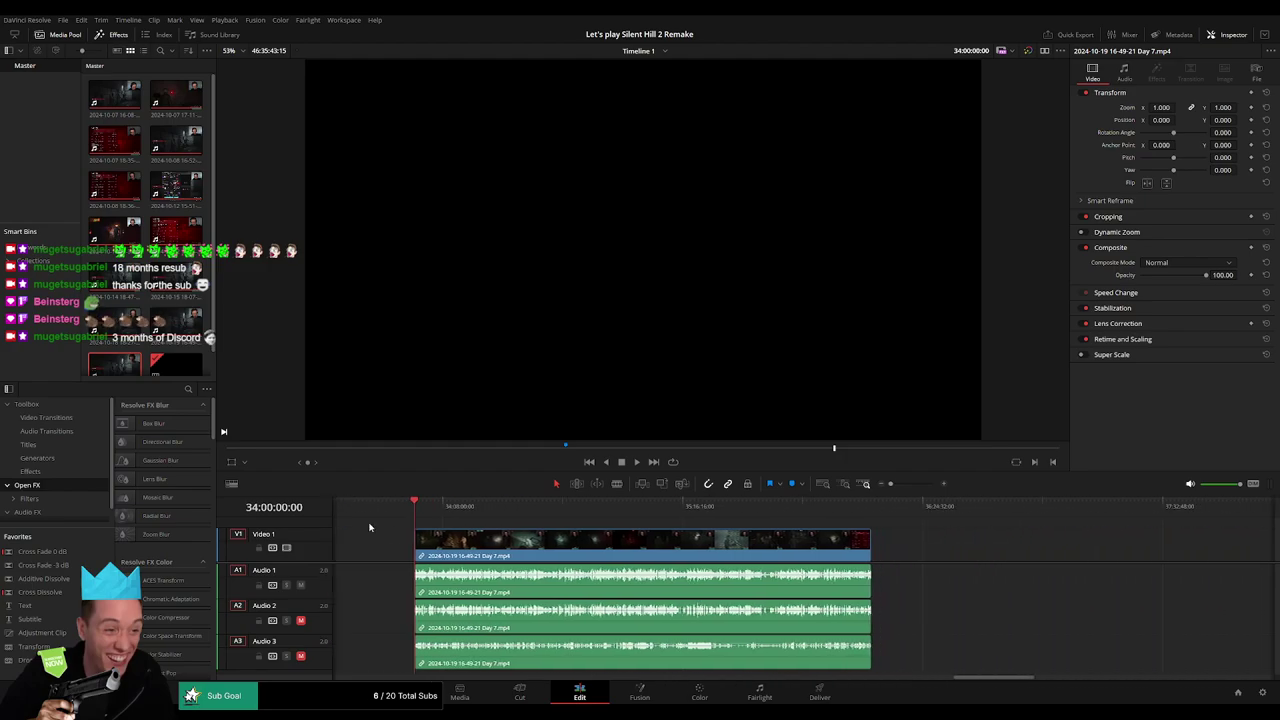
left_click_drag(425, 517, 608, 537)
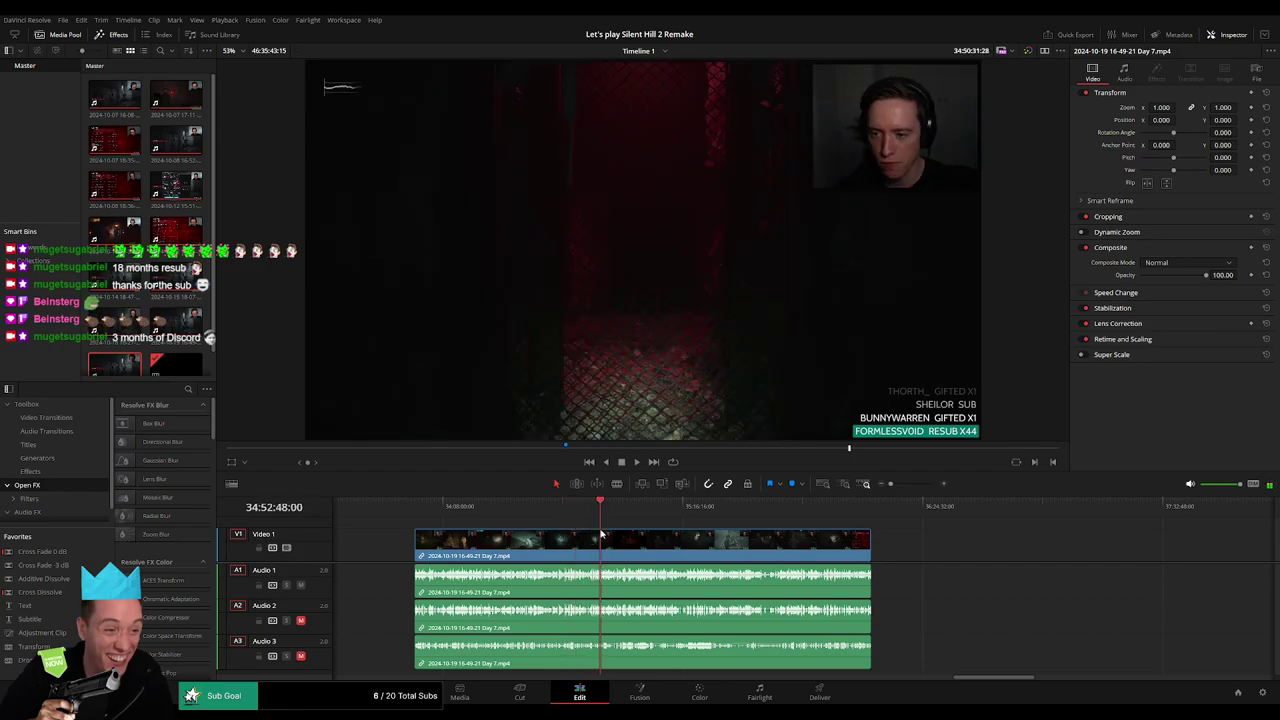
left_click_drag(608, 537, 619, 537)
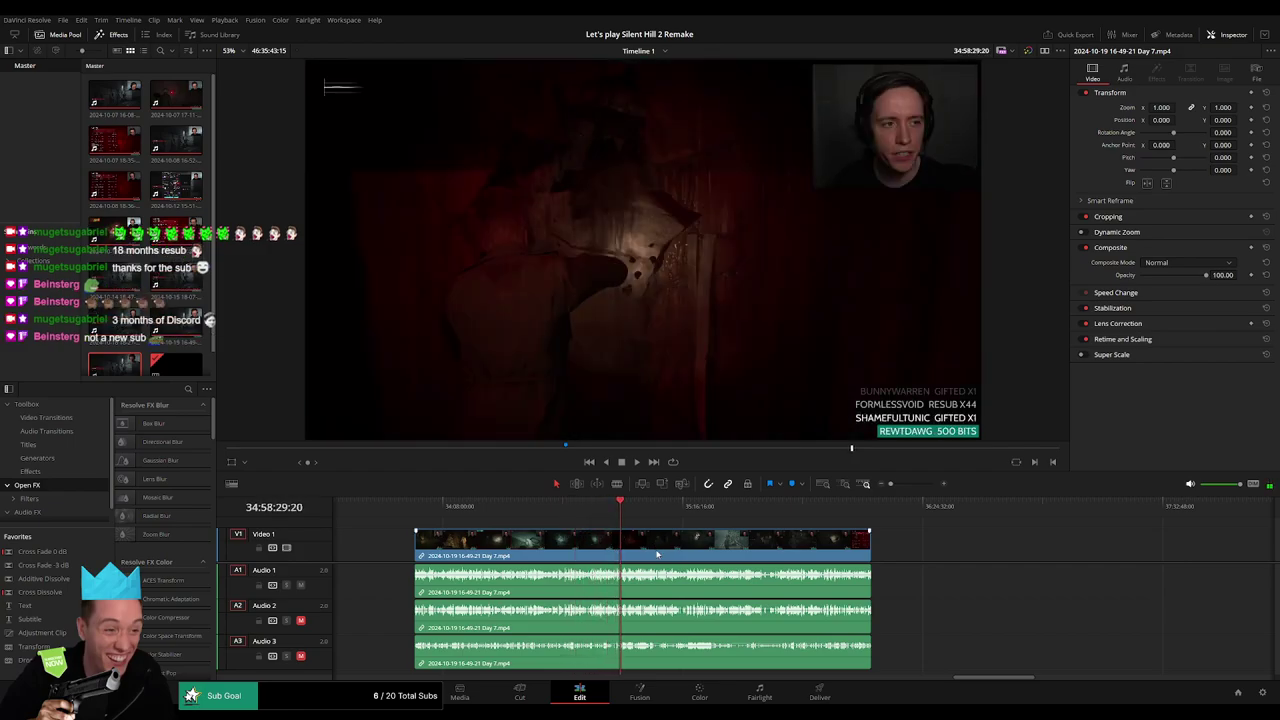
scroll(661, 541, "up", 5)
scroll(661, 541, "up", 4)
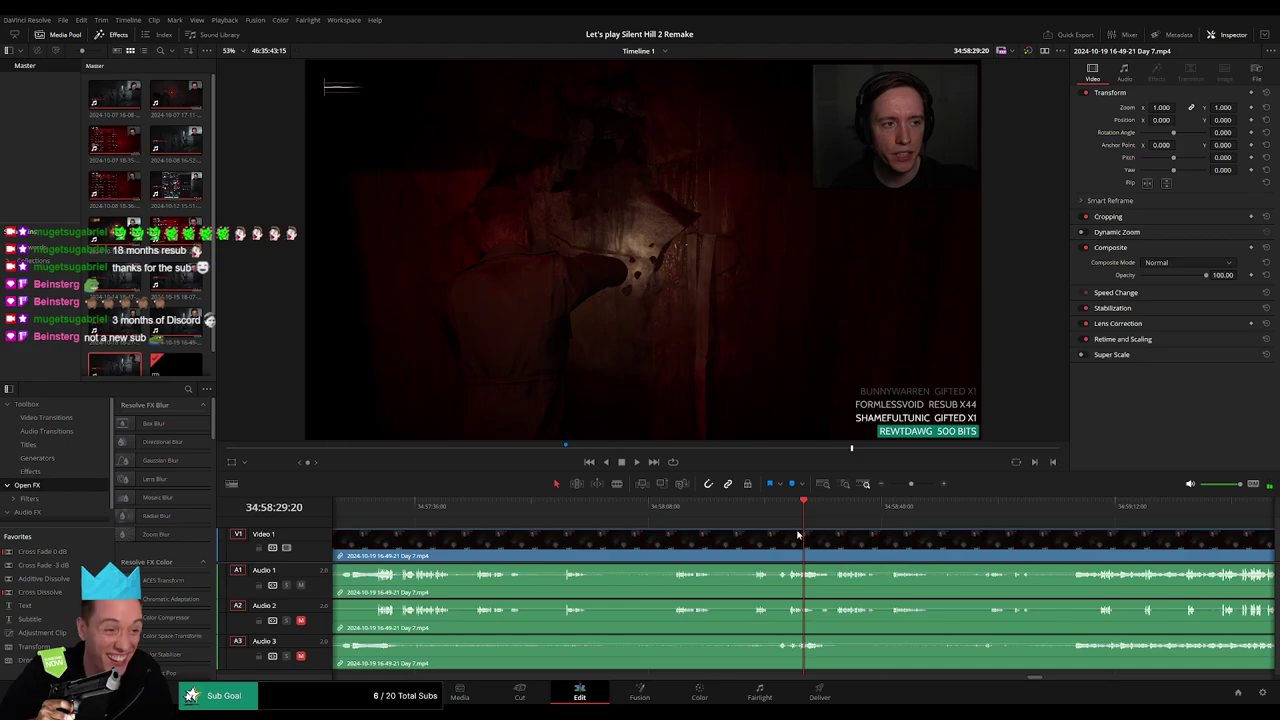
left_click(706, 521)
left_click_drag(706, 521, 619, 540)
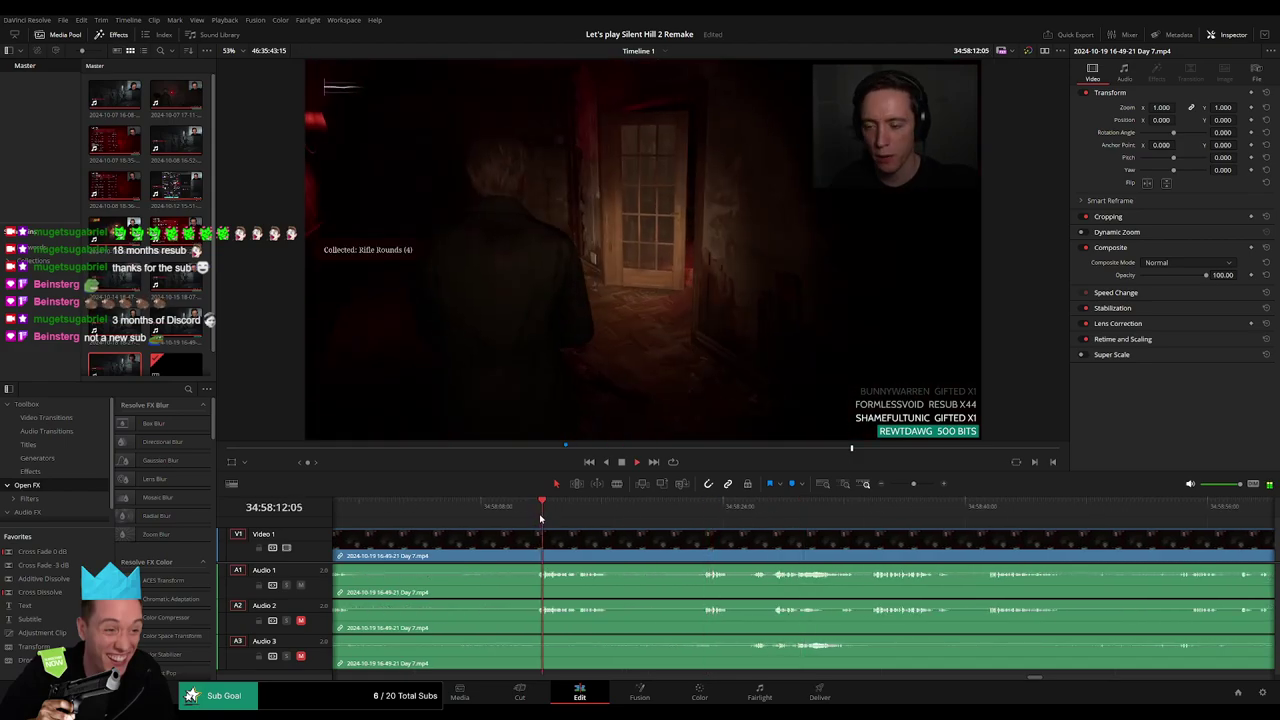
key("space")
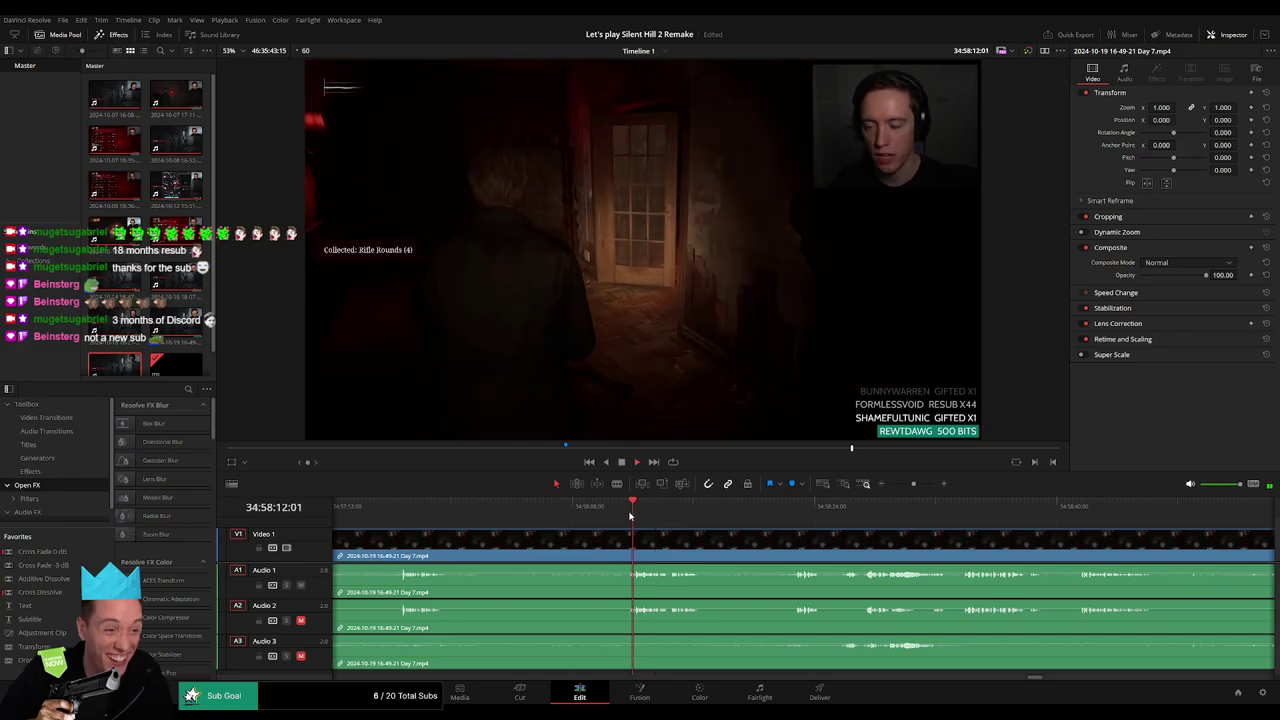
key("space")
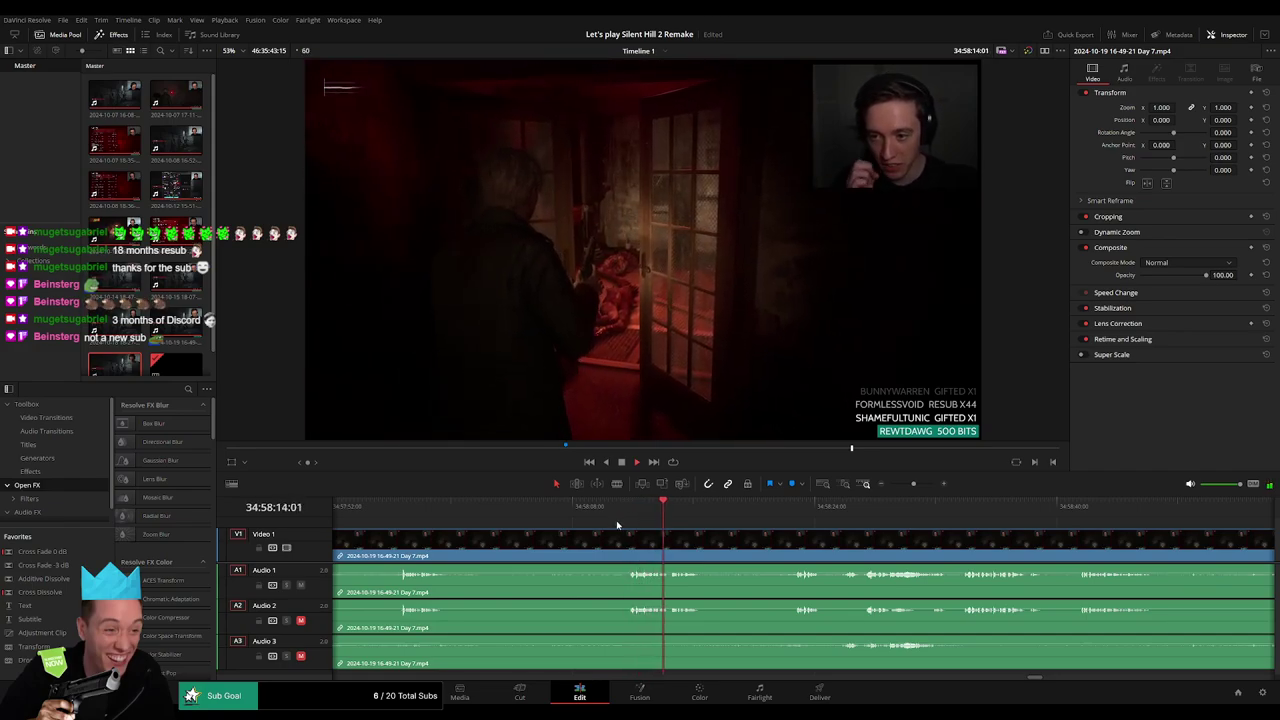
left_click_drag(617, 525, 401, 513)
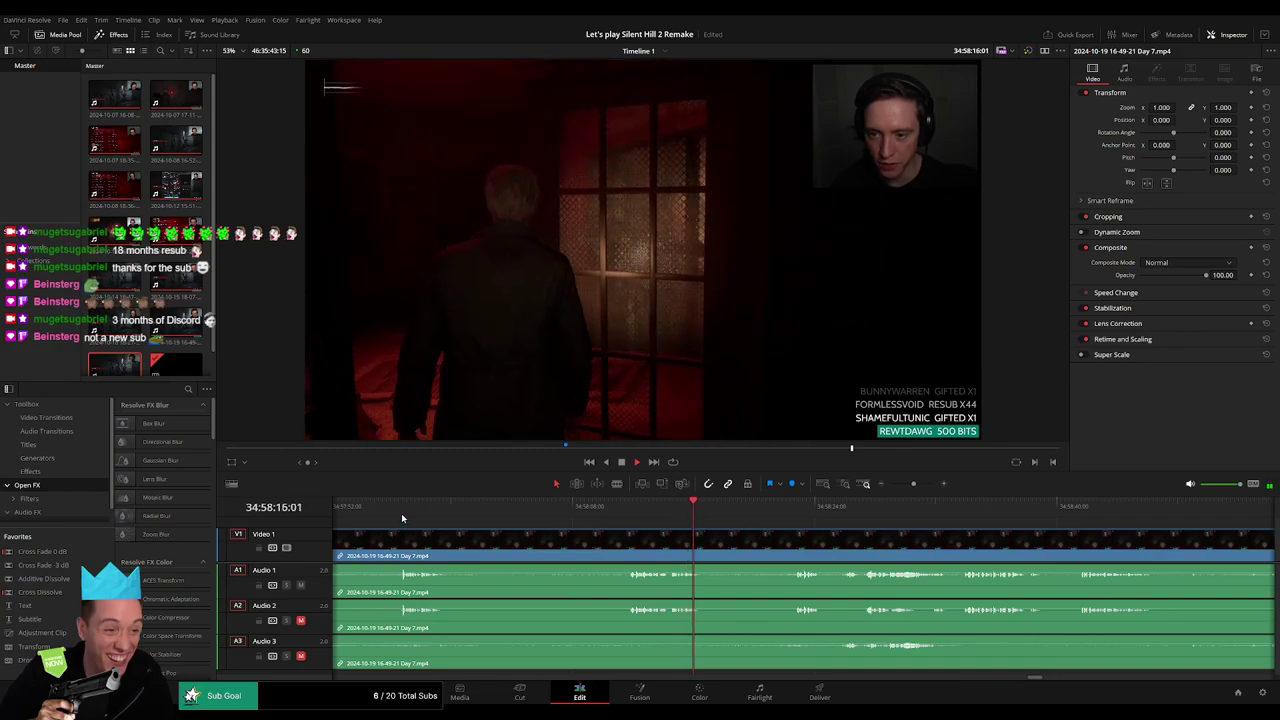
Park the playhead precisely at 34:58:11:00 for the next cut.
left_click(614, 512)
scroll(666, 545, "up", 2)
scroll(780, 530, "up", 2)
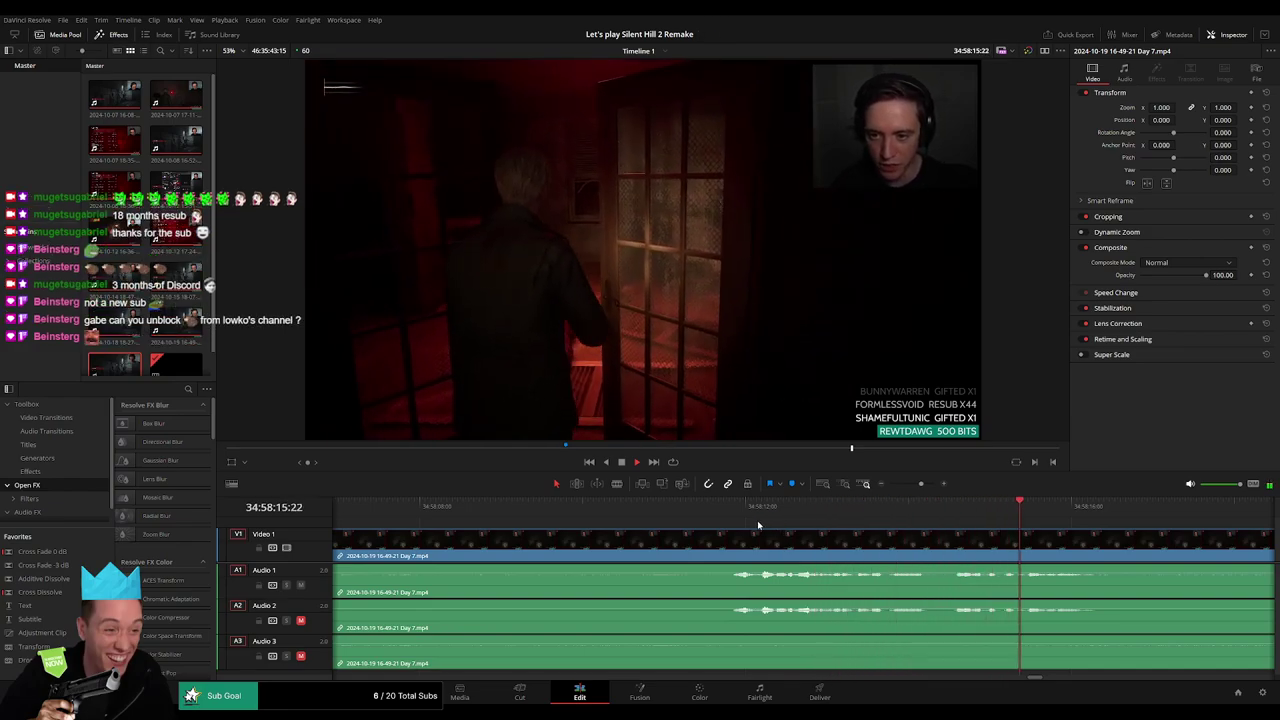
left_click(732, 510)
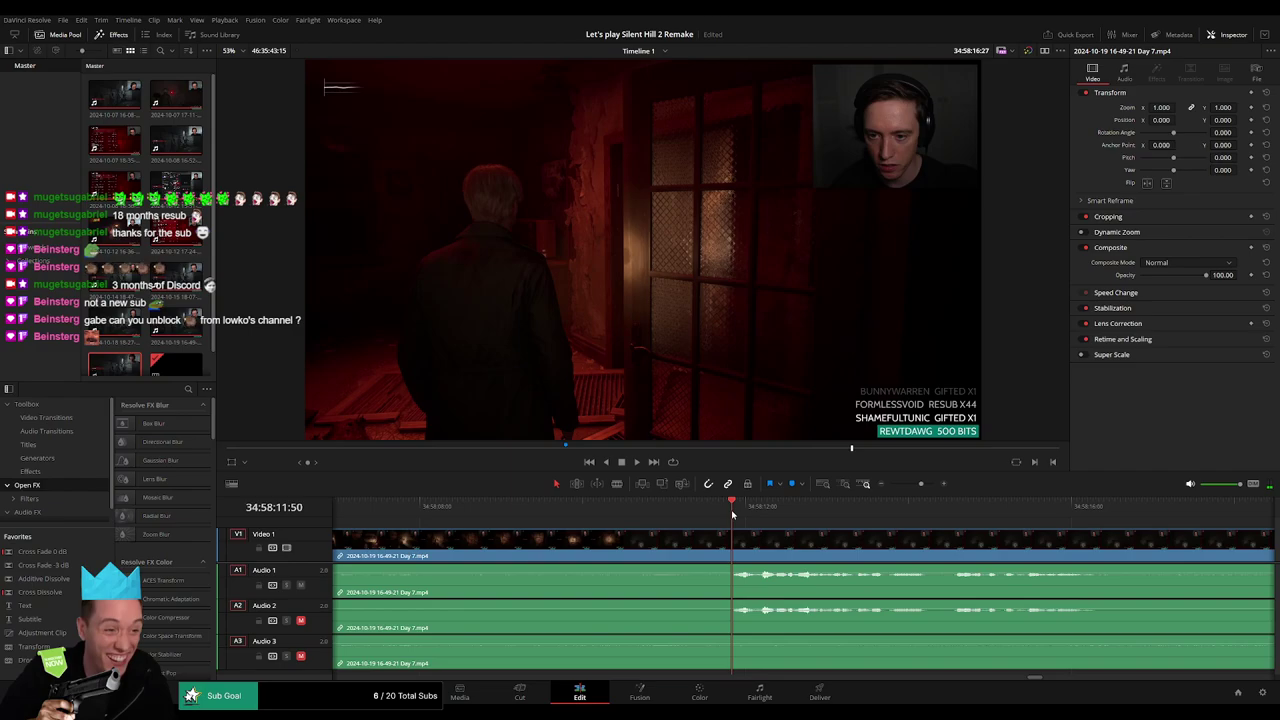
mouse_move(732, 512)
left_mouse_down()
mouse_move(665, 535)
mouse_move(748, 532)
left_mouse_up()
Blade all tracks at 34:58:11:00 and ramp Audio 1–3 out before and in after it.
key("ctrl+b")
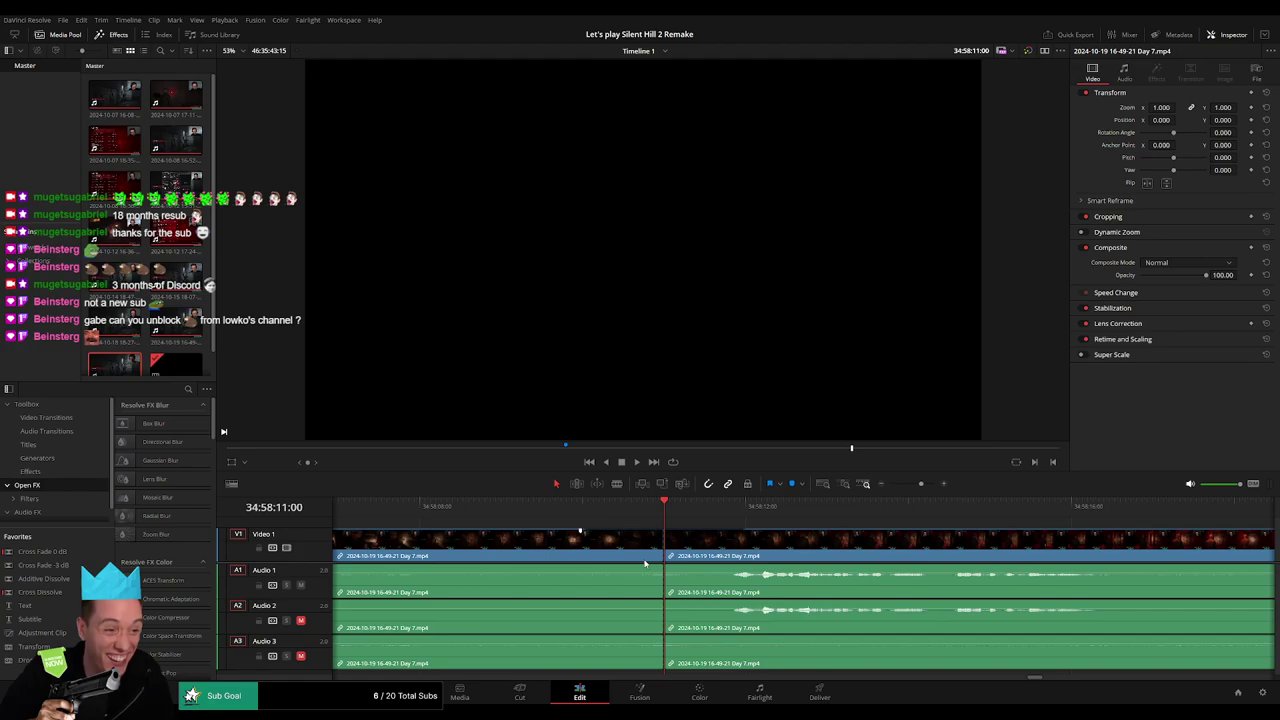
left_click_drag(660, 568, 582, 568)
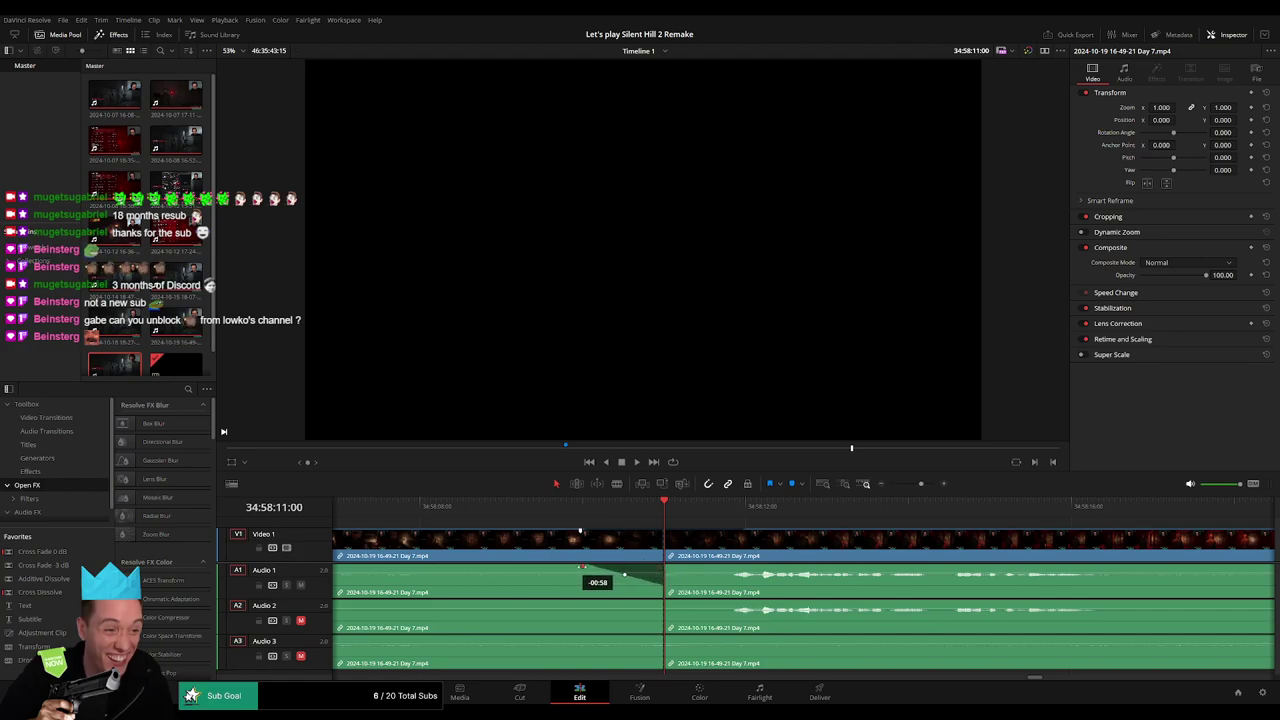
left_click_drag(667, 566, 752, 566)
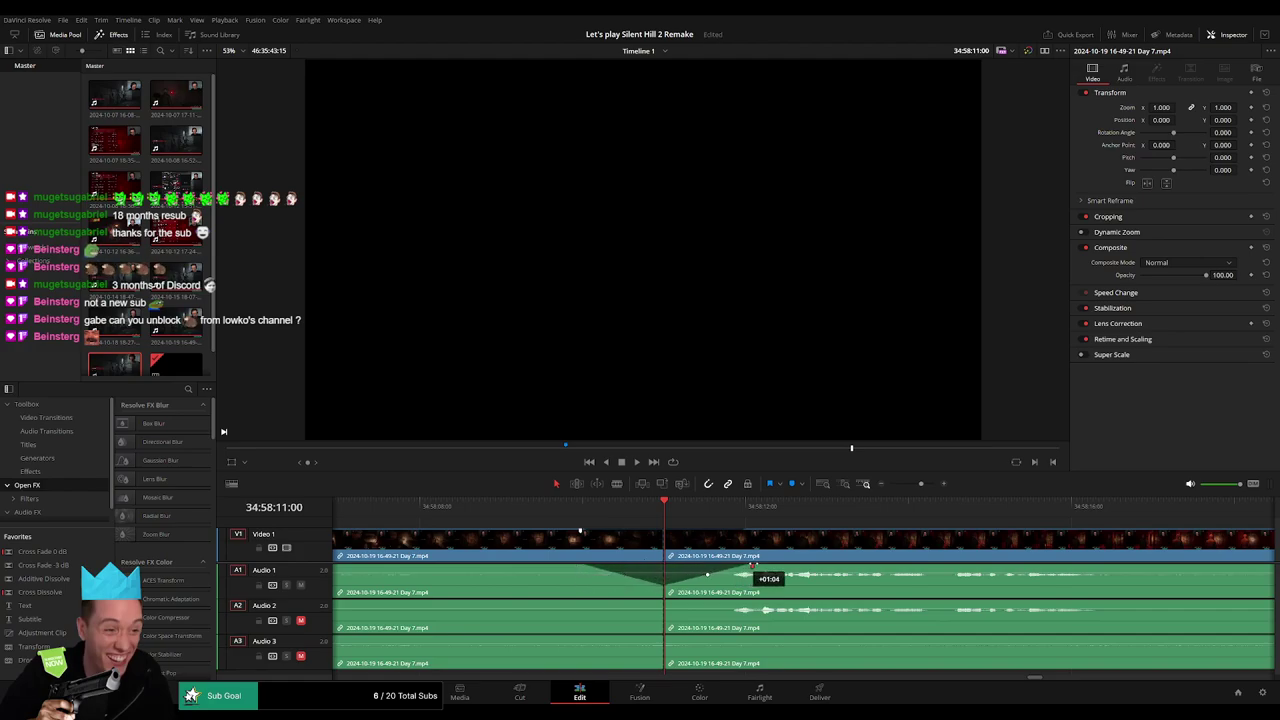
mouse_move(661, 603)
left_mouse_down()
mouse_move(590, 604)
mouse_move(748, 604)
left_mouse_up()
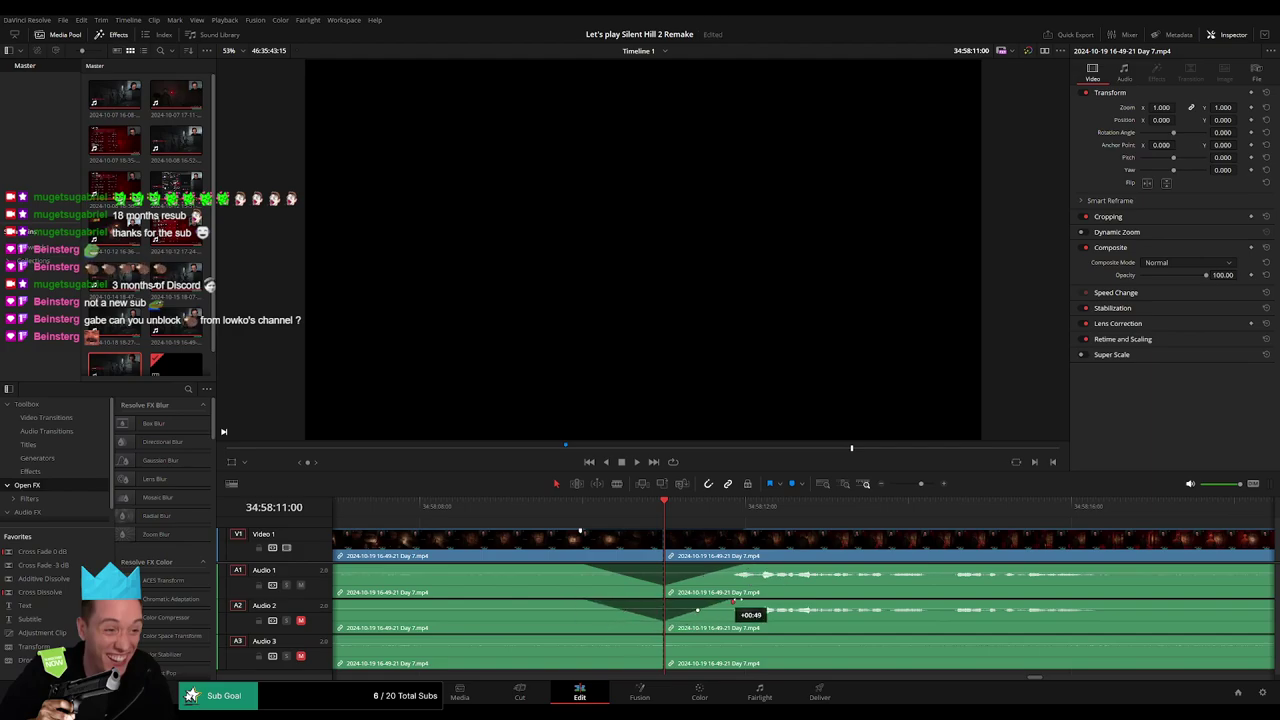
left_click_drag(660, 637, 584, 638)
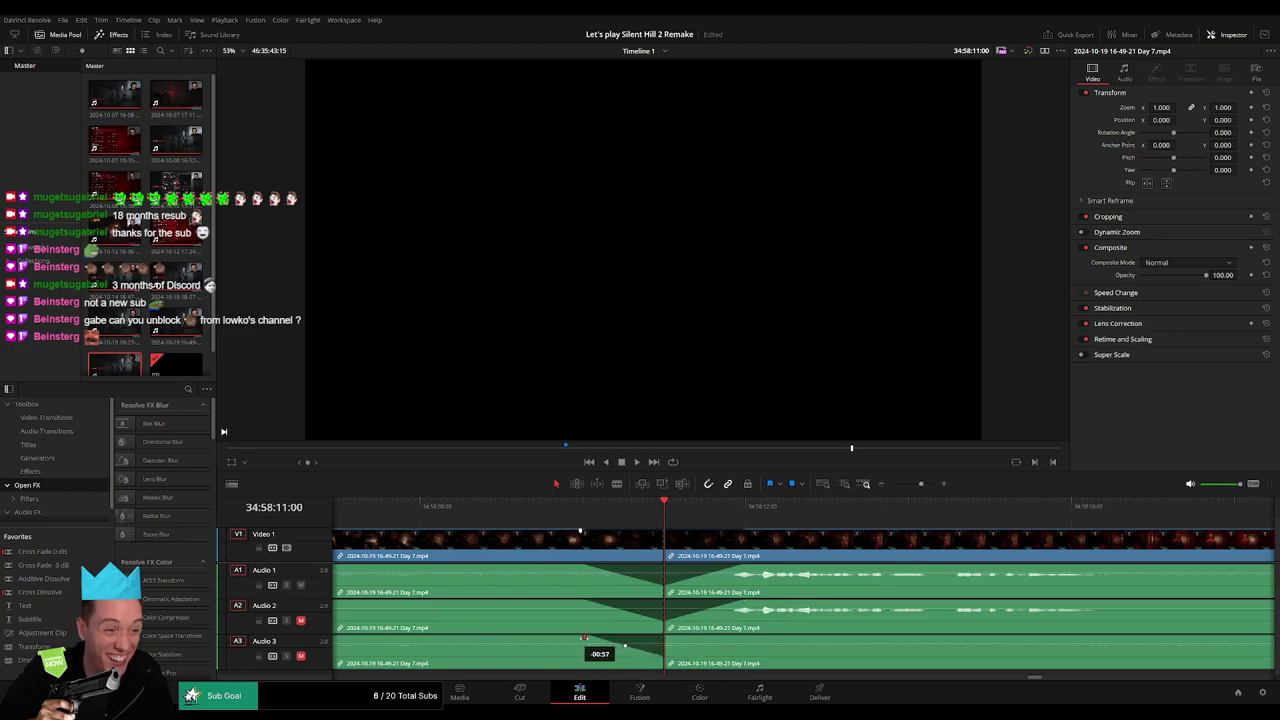
left_click_drag(664, 637, 752, 638)
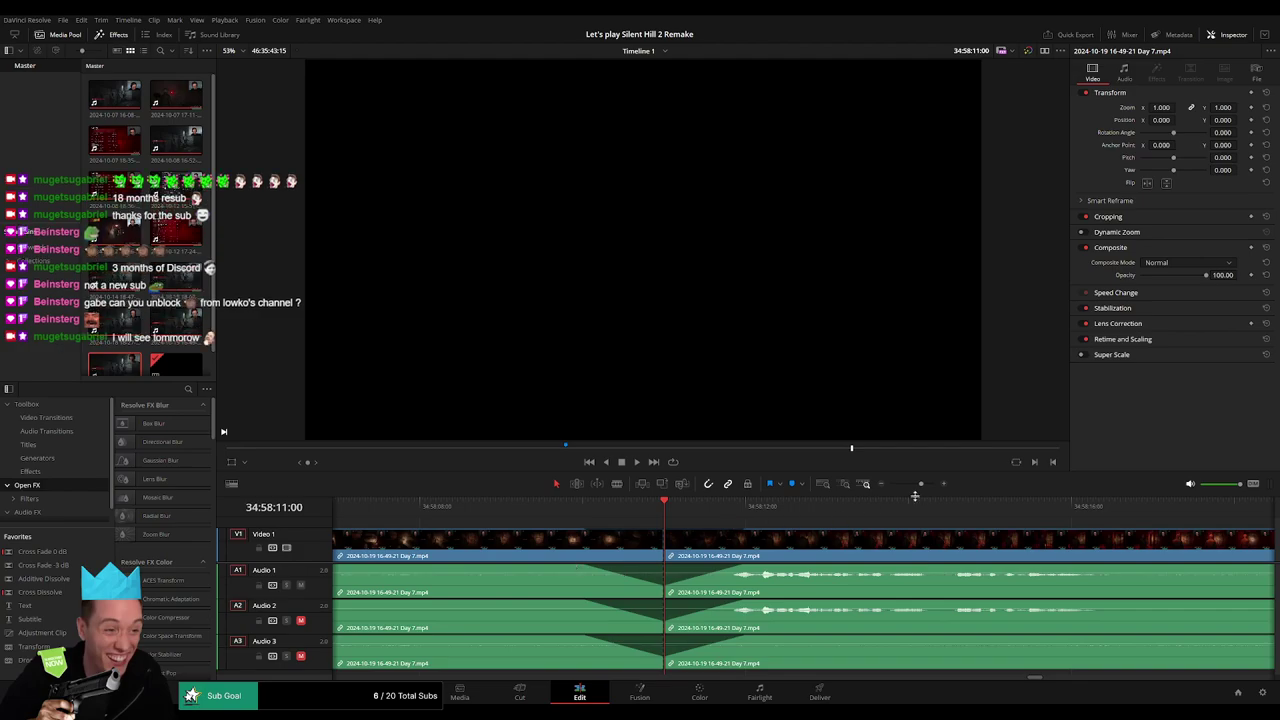
Drag the Day 7 section after the 34:58:11:00 cut further right on the timeline.
left_click_drag(920, 489, 890, 484)
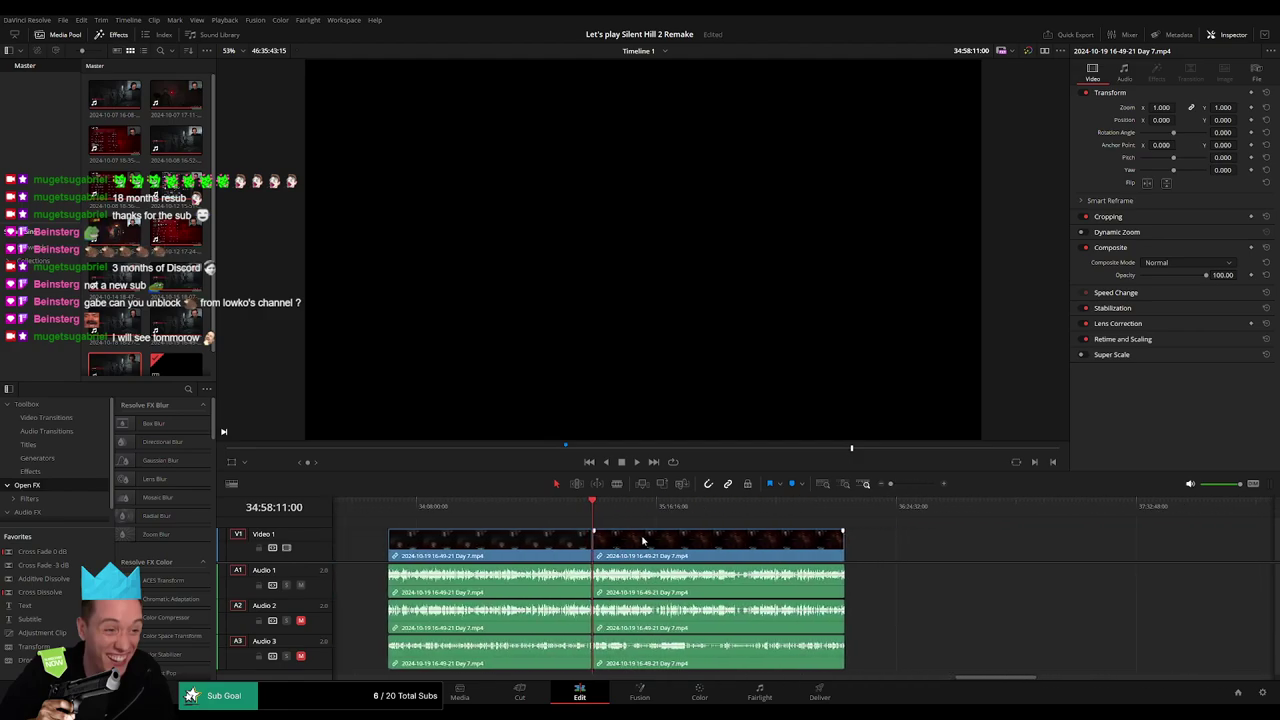
left_click(388, 509)
left_click(592, 508)
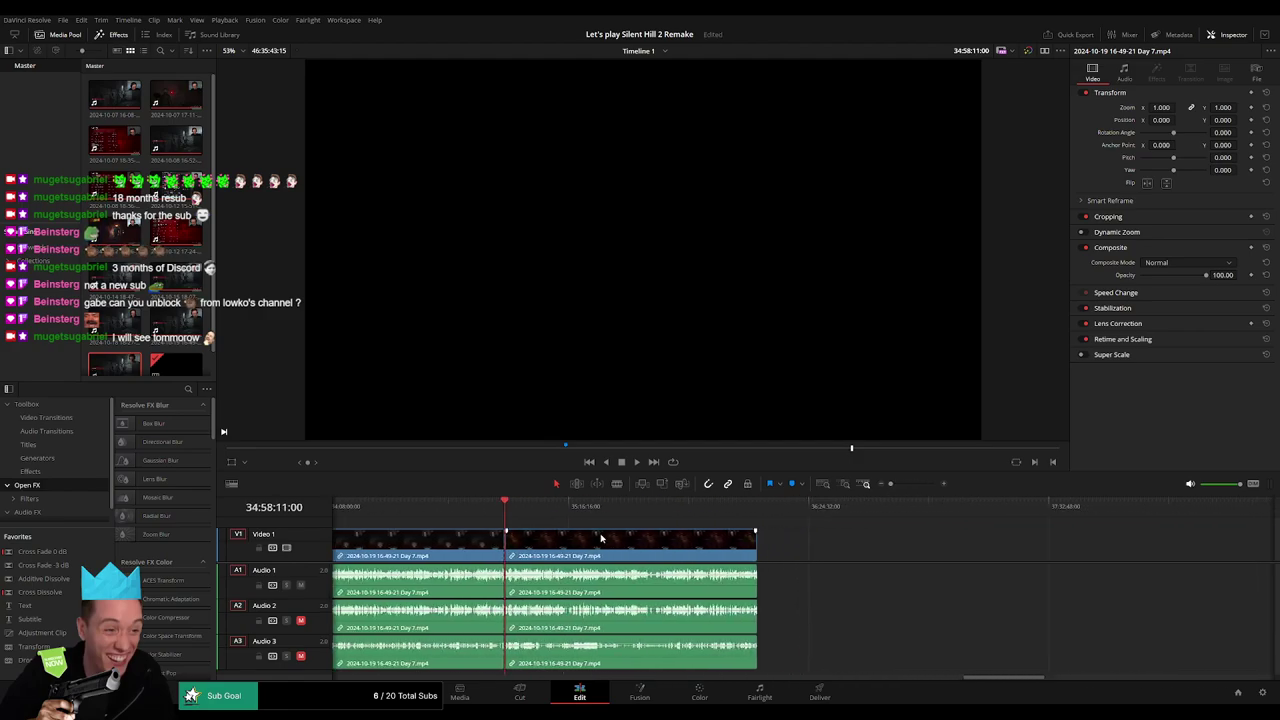
scroll(540, 520, "down", 3)
left_click_drag(477, 540, 783, 545)
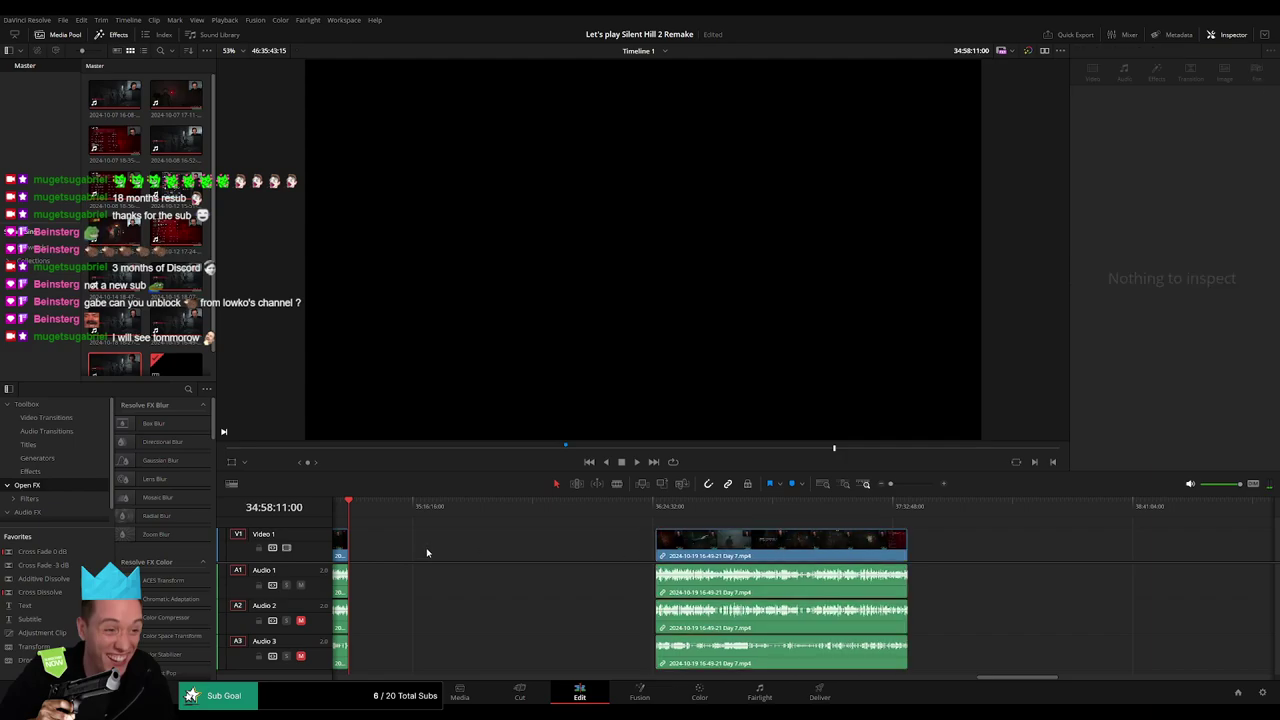
Return to the timeline start, then scrub and zoom in around 36:00:00:00.
key("Home")
left_click_drag(355, 512, 565, 536)
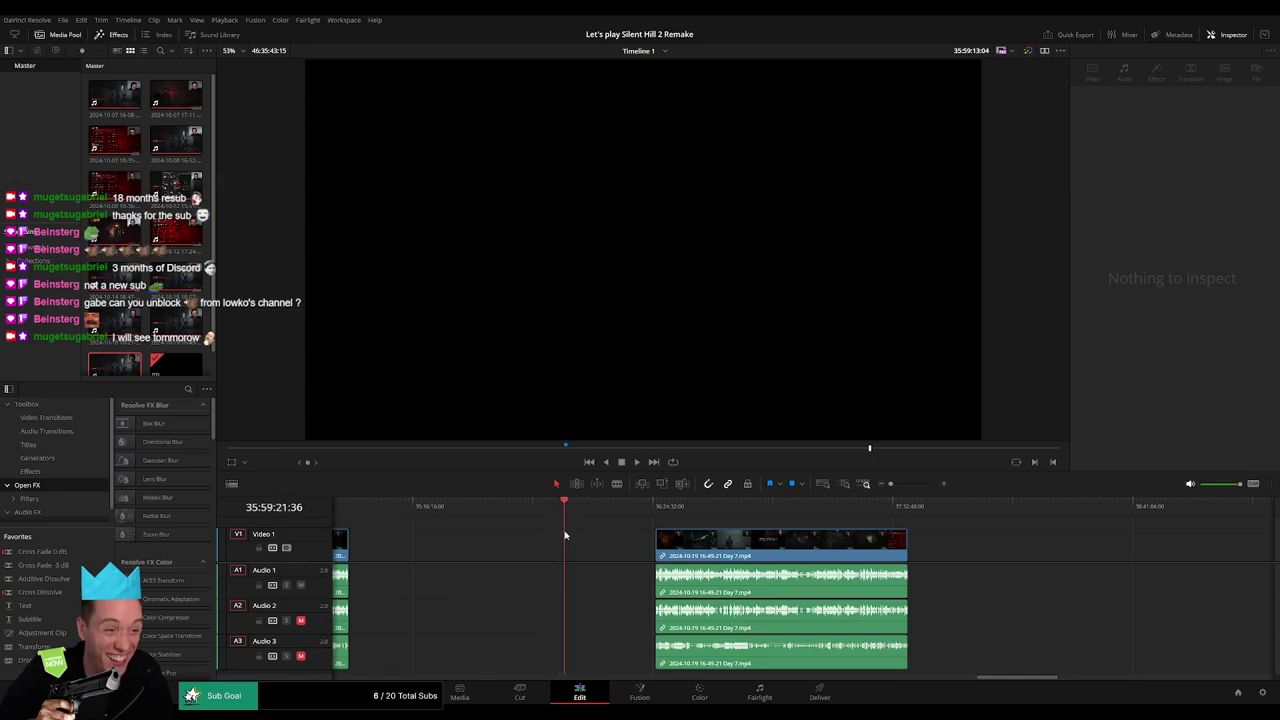
scroll(566, 536, "up", 5)
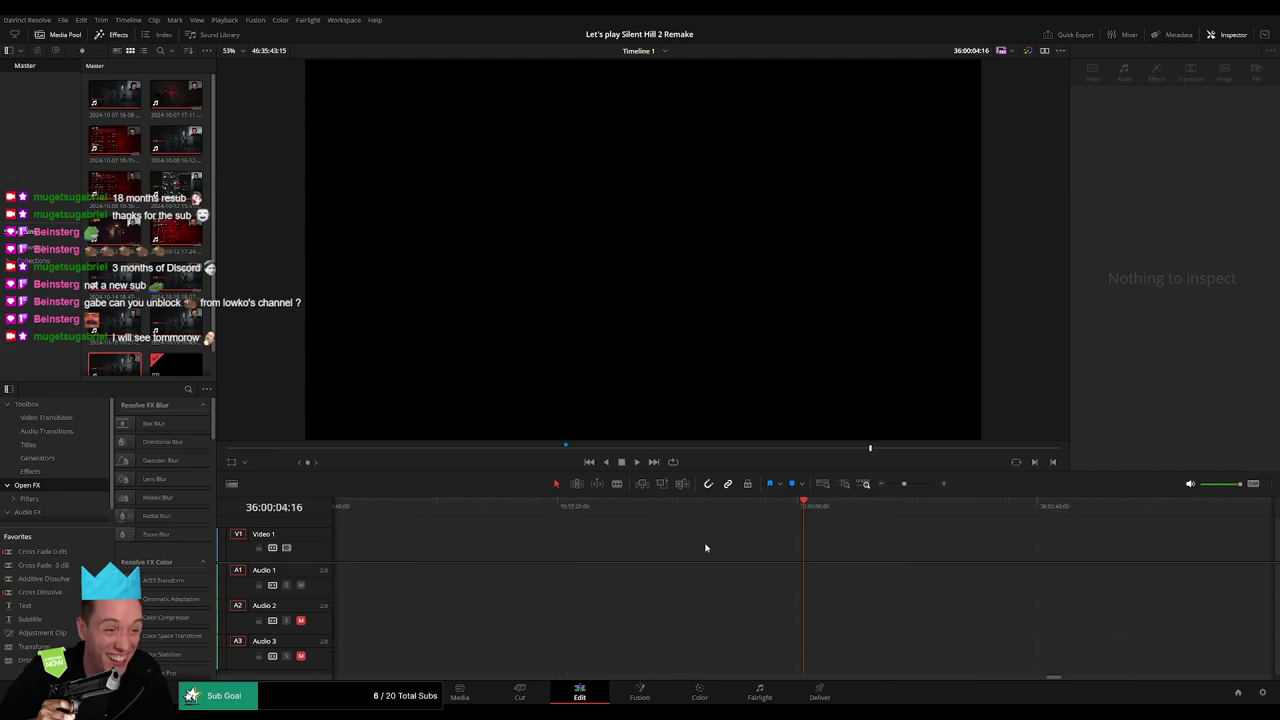
left_click_drag(803, 514, 797, 509)
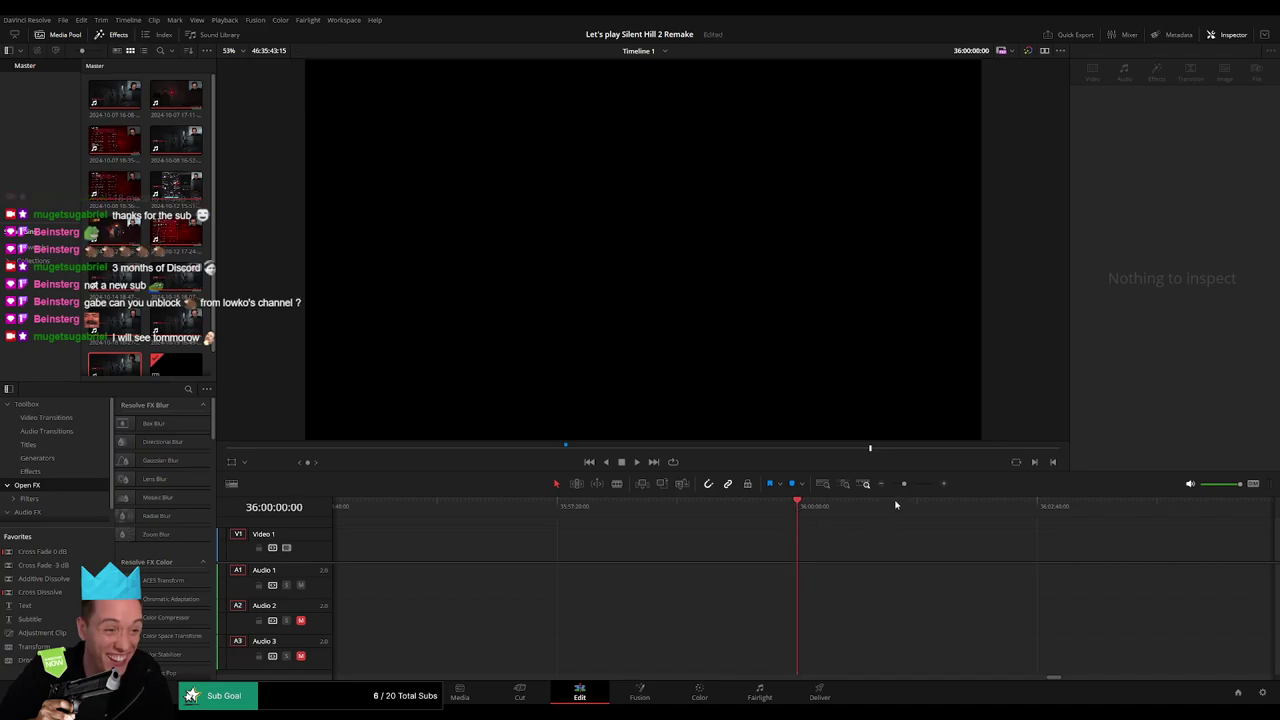
Play and scrub through the Day 7 footage back to the staircase scene.
scroll(829, 533, "down", 5)
left_click_drag(662, 548, 558, 548)
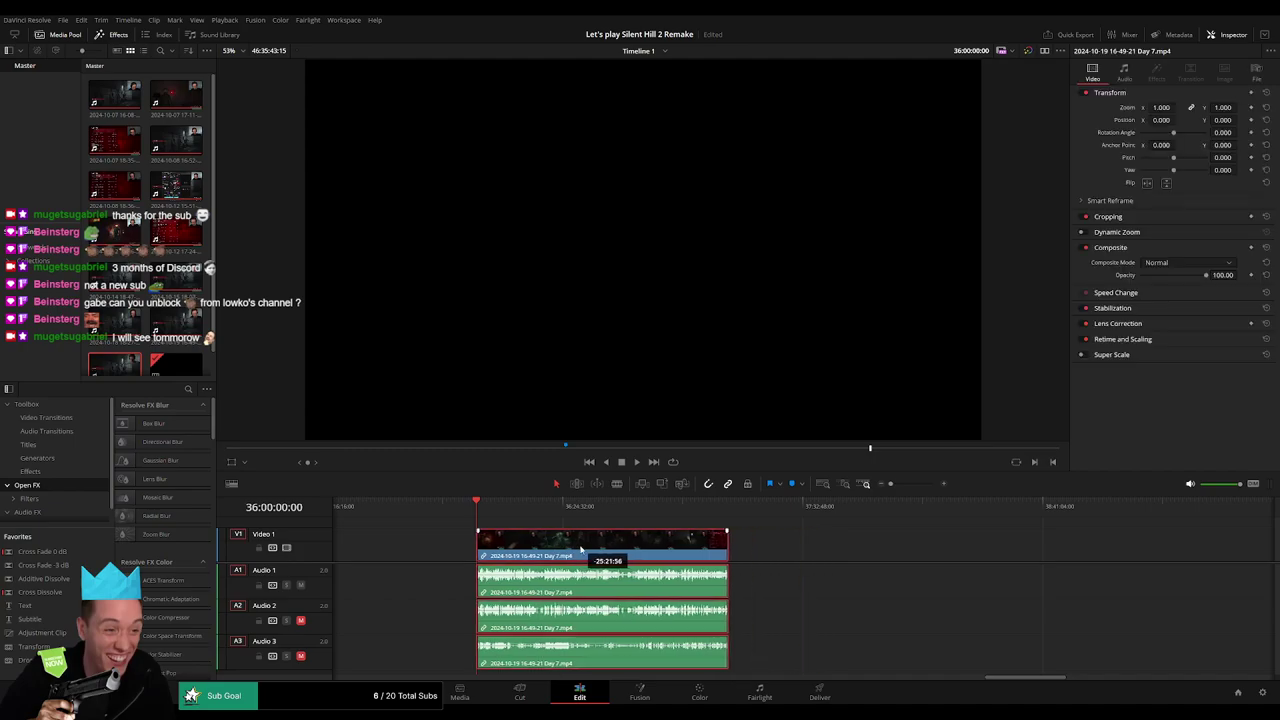
key("space")
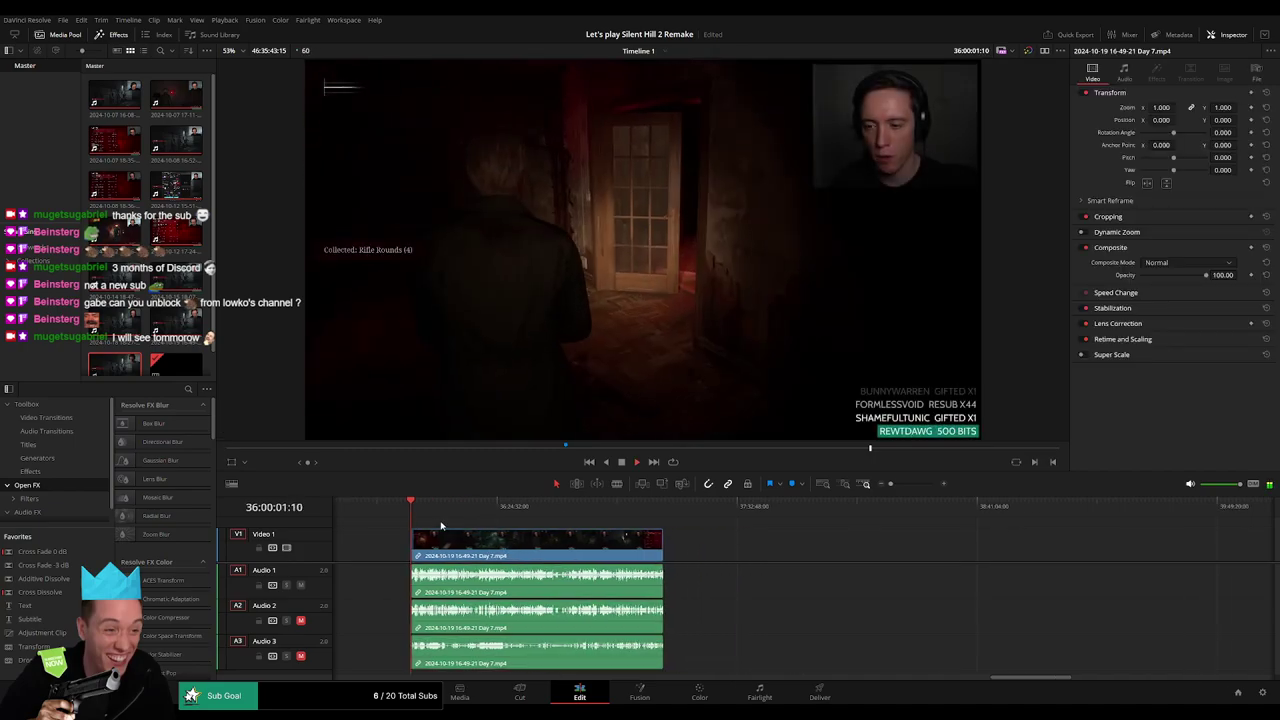
left_click_drag(521, 520, 617, 528)
scroll(813, 551, "up", 10)
scroll(813, 551, "up", 3)
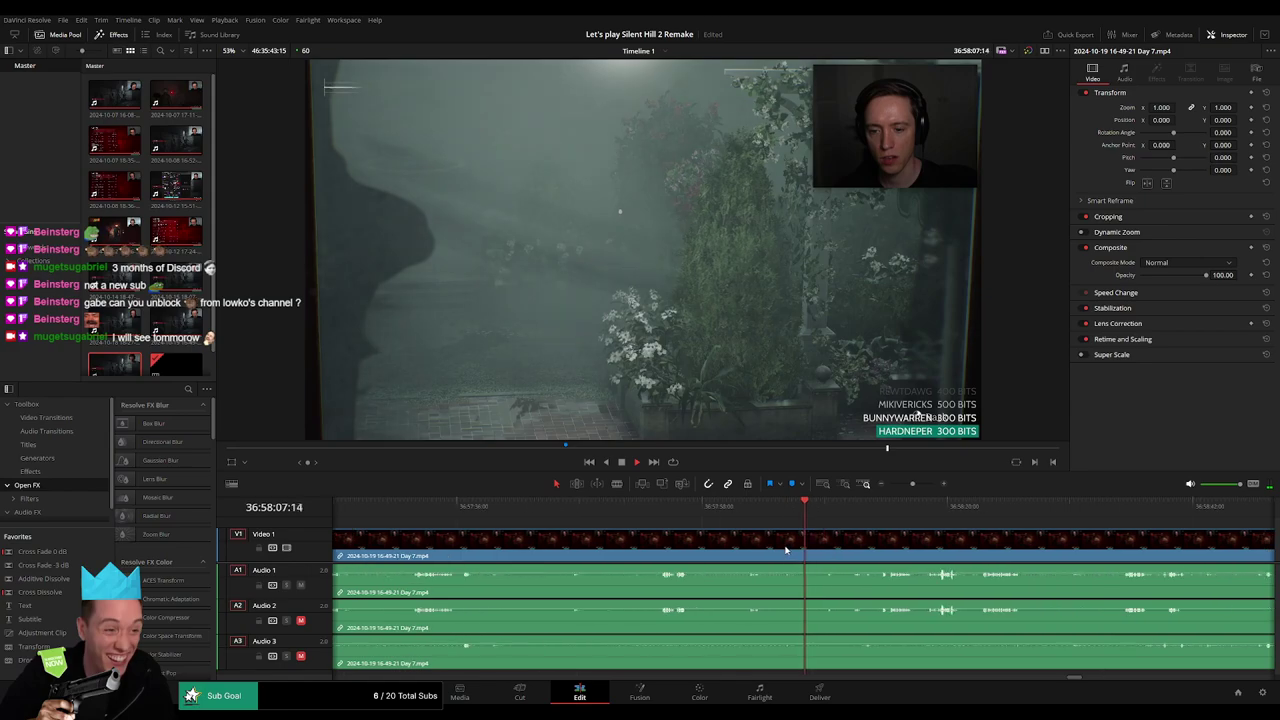
left_click(714, 517)
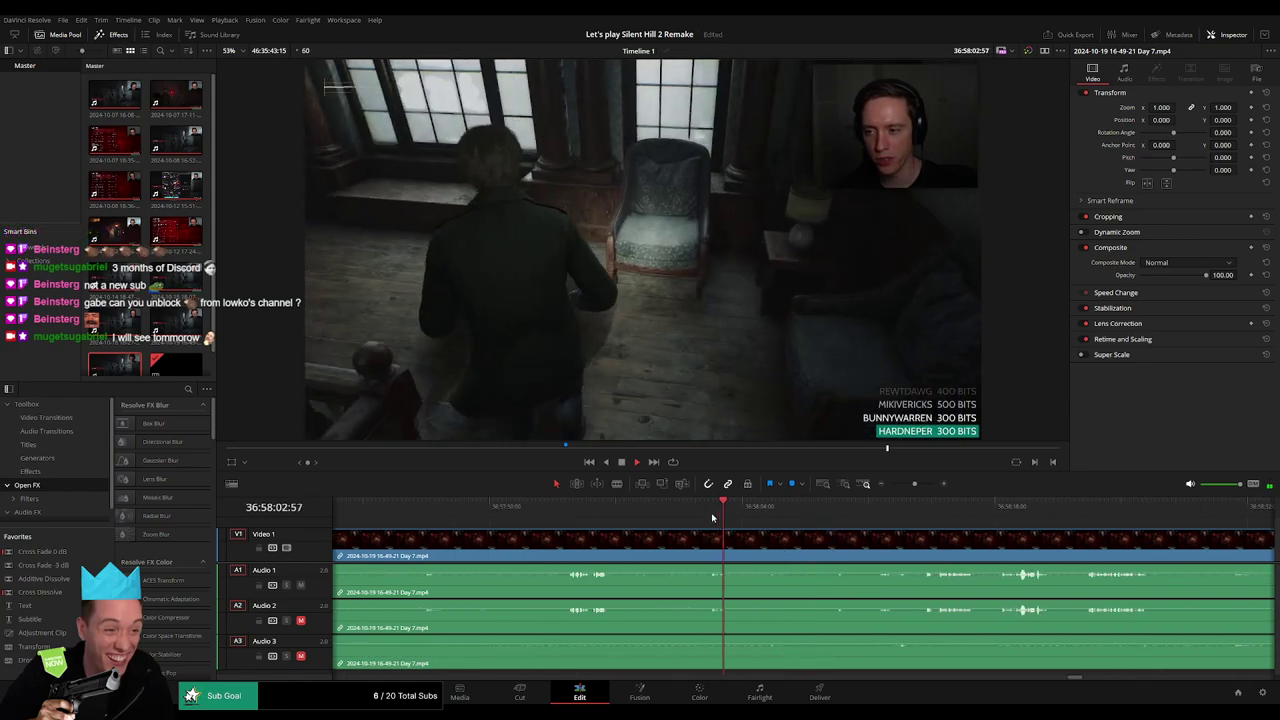
left_click_drag(714, 517, 584, 518)
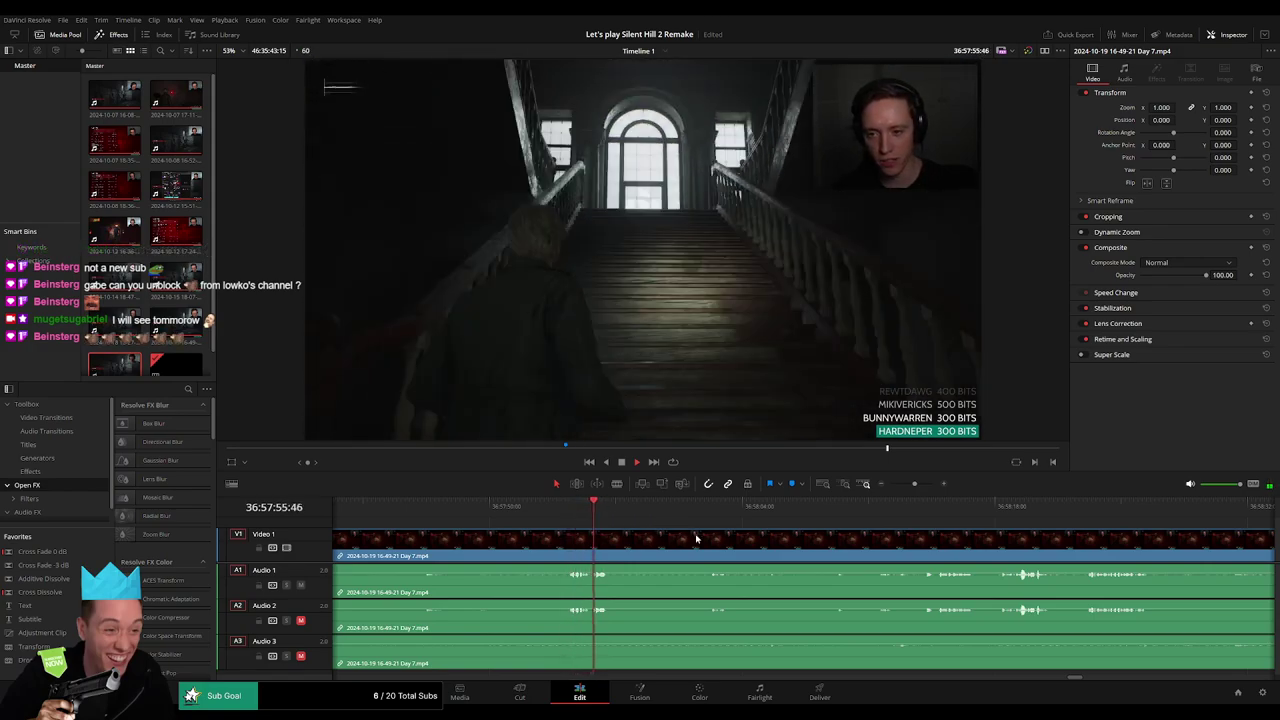
Find 36:58:01:00 past the foggy garden and blade video and all three audio tracks there.
scroll(700, 515, "up", 2)
left_click(751, 509)
key("space")
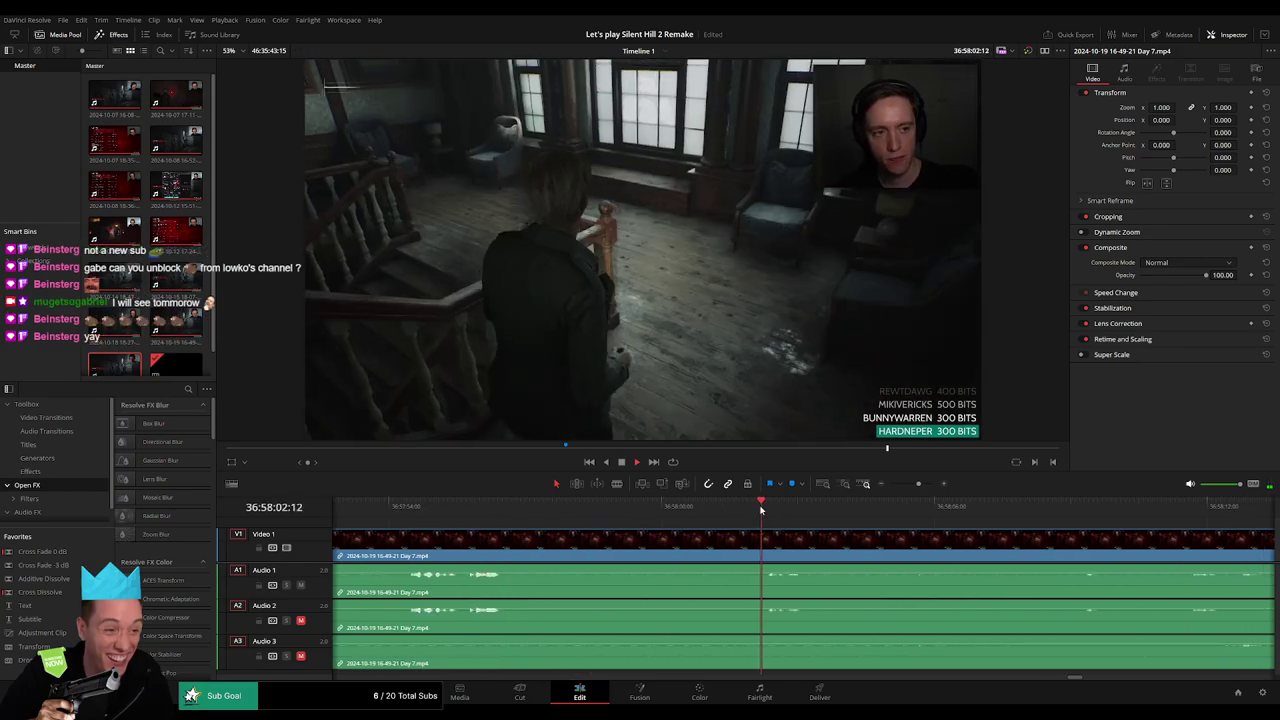
left_click(732, 512)
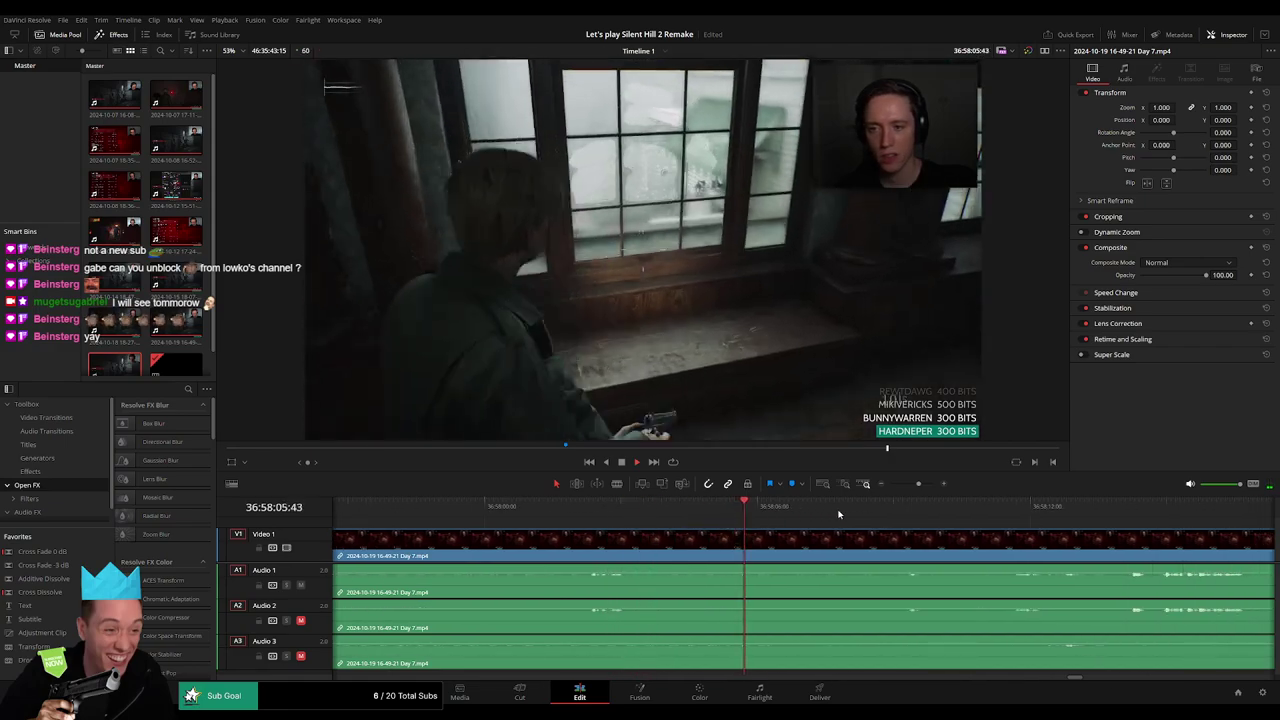
left_click(880, 512)
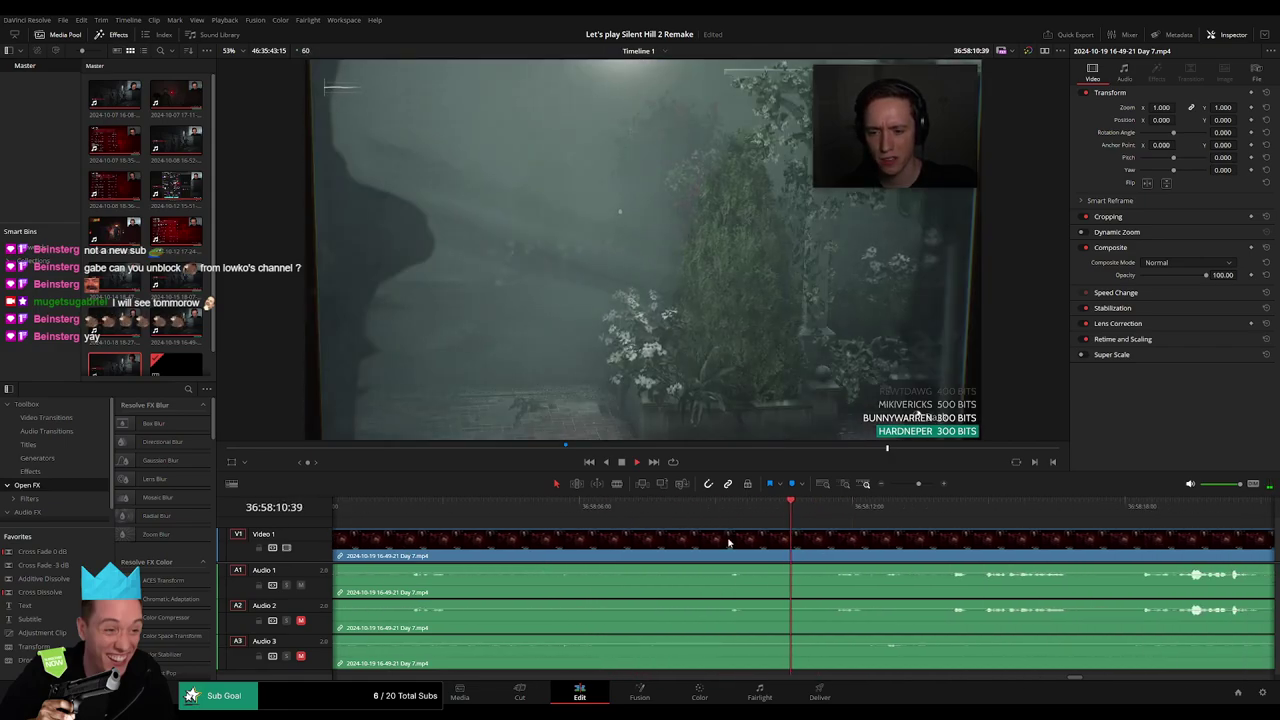
left_click(656, 517)
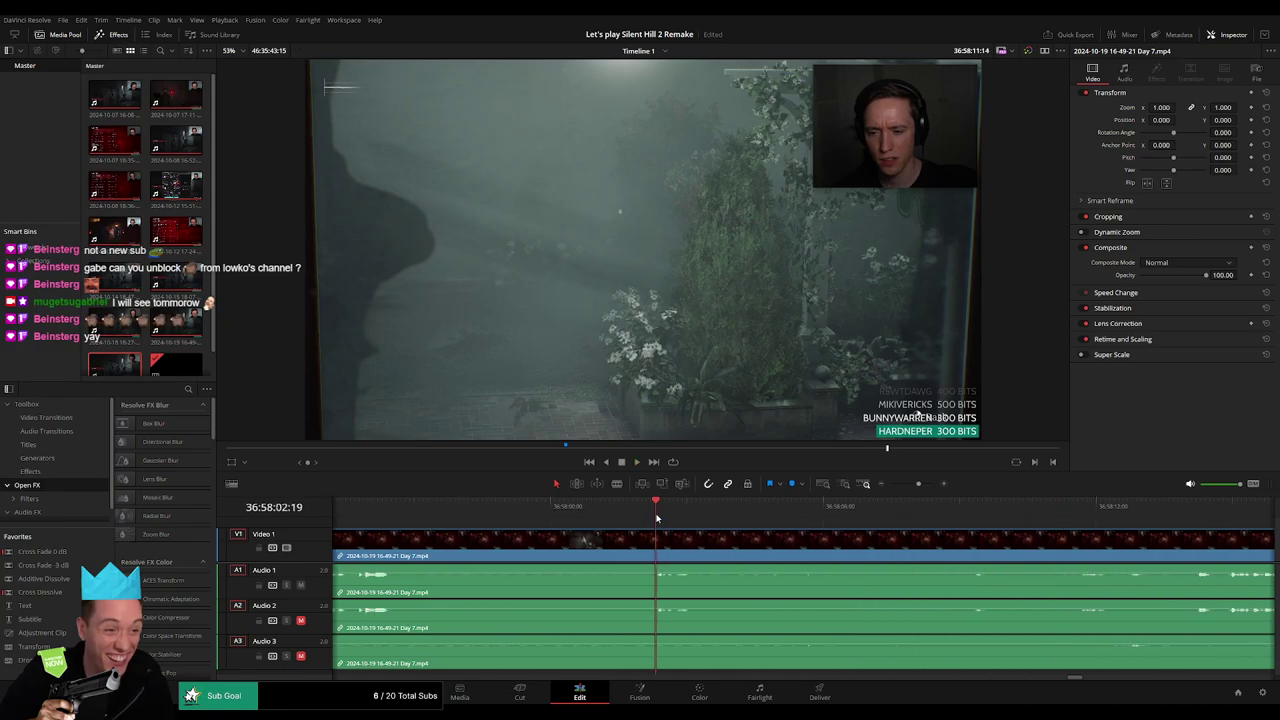
mouse_move(655, 517)
left_mouse_down()
mouse_move(605, 533)
mouse_move(617, 538)
mouse_move(598, 554)
left_mouse_up()
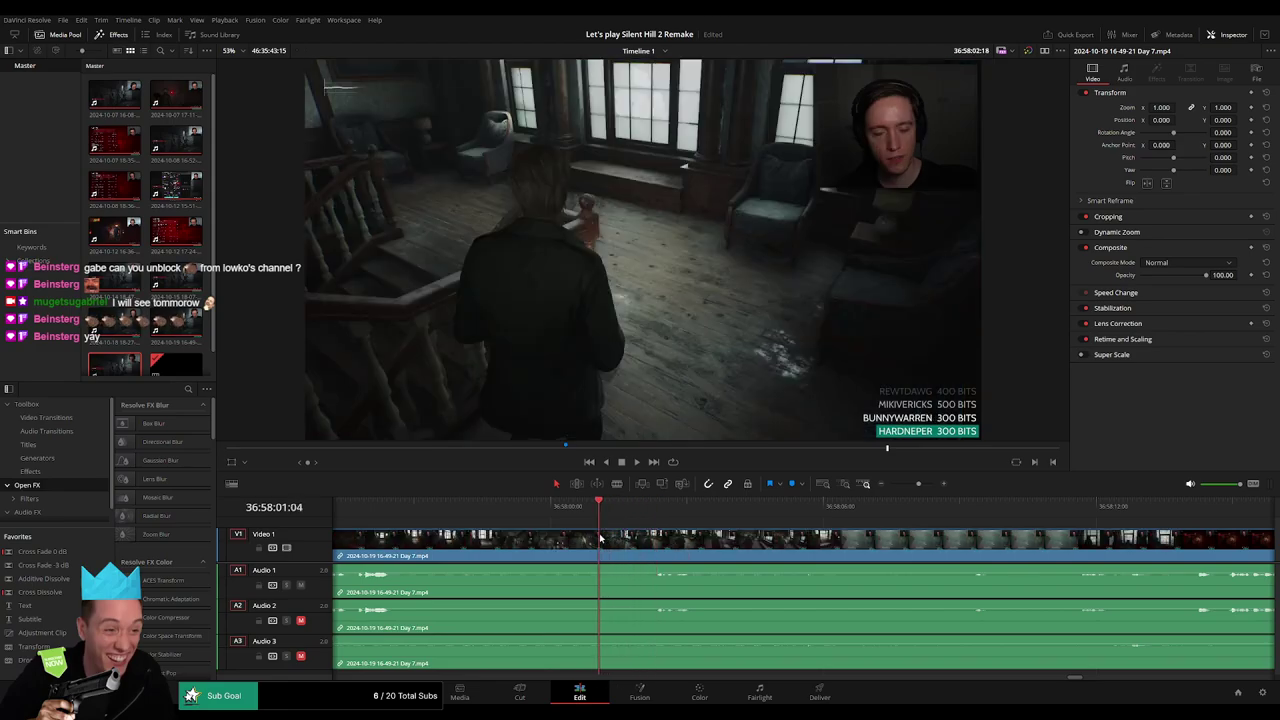
key("ctrl+b")
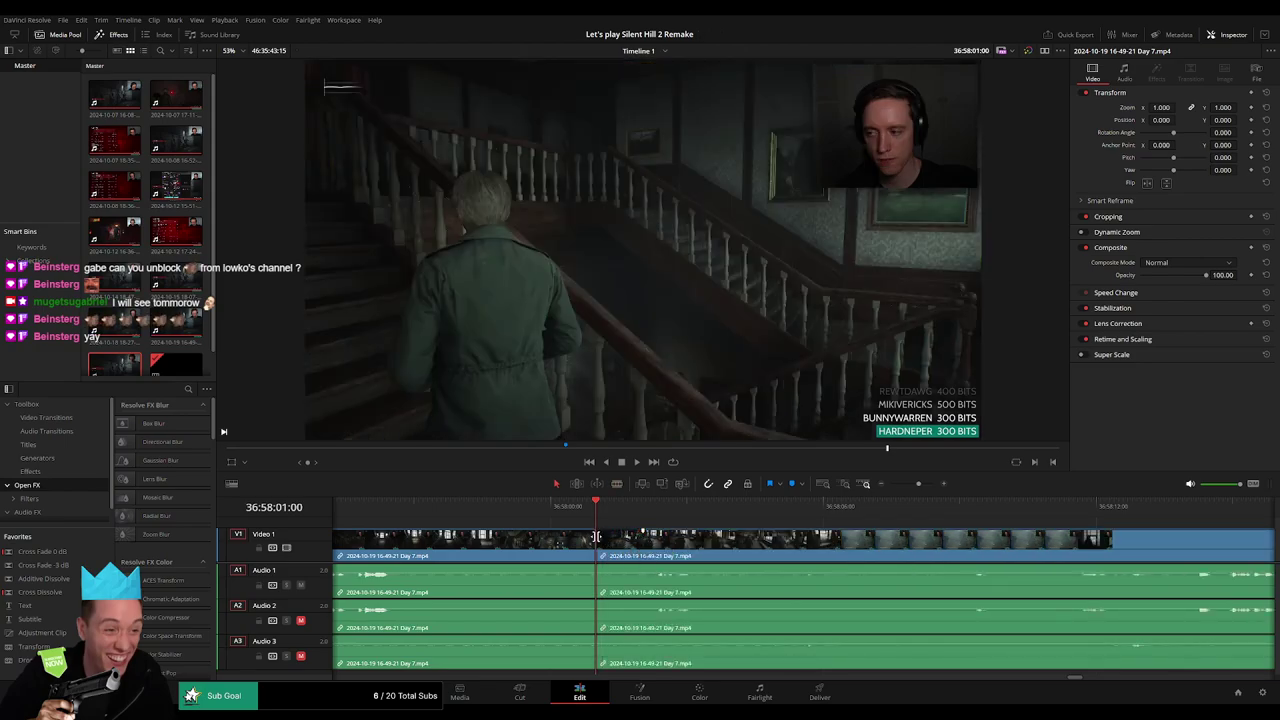
Add fade ramps at the 36:58:01:00 cut on Audio 1, Audio 2 and Audio 3.
mouse_move(594, 533)
left_mouse_down()
mouse_move(552, 538)
mouse_move(578, 572)
mouse_move(643, 567)
left_mouse_up()
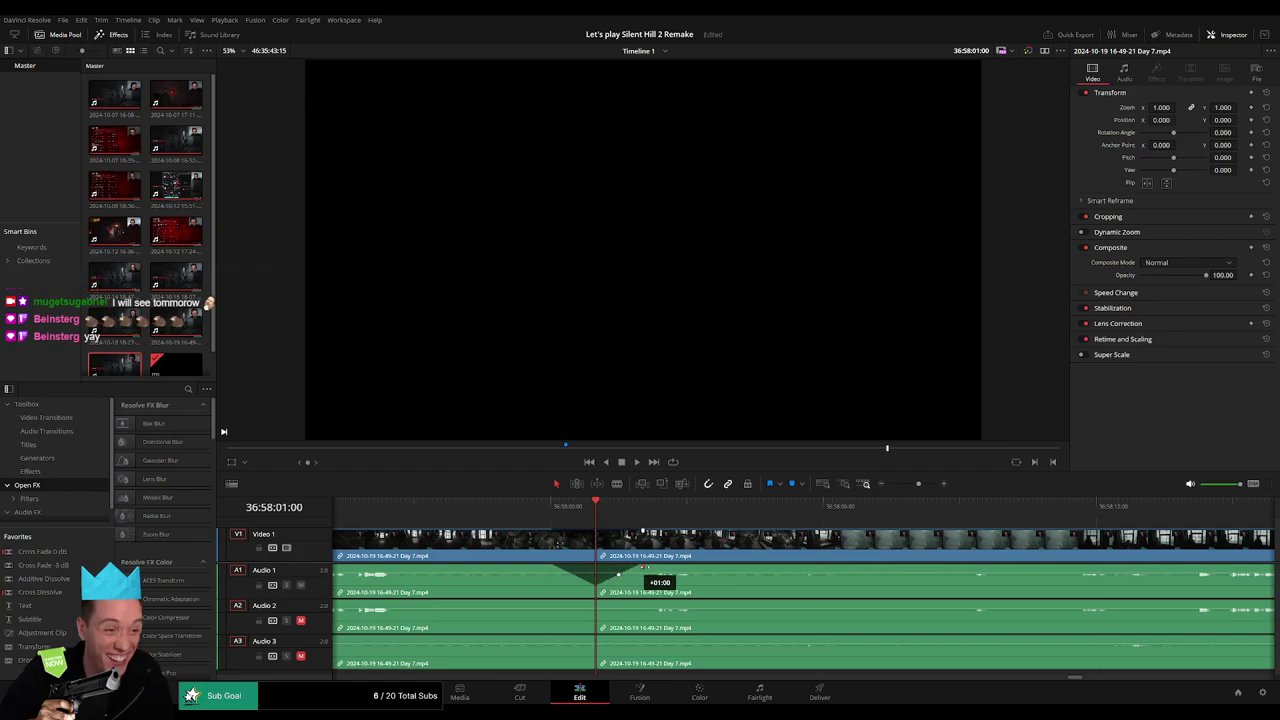
mouse_move(590, 603)
left_mouse_down()
mouse_move(548, 604)
mouse_move(646, 605)
left_mouse_up()
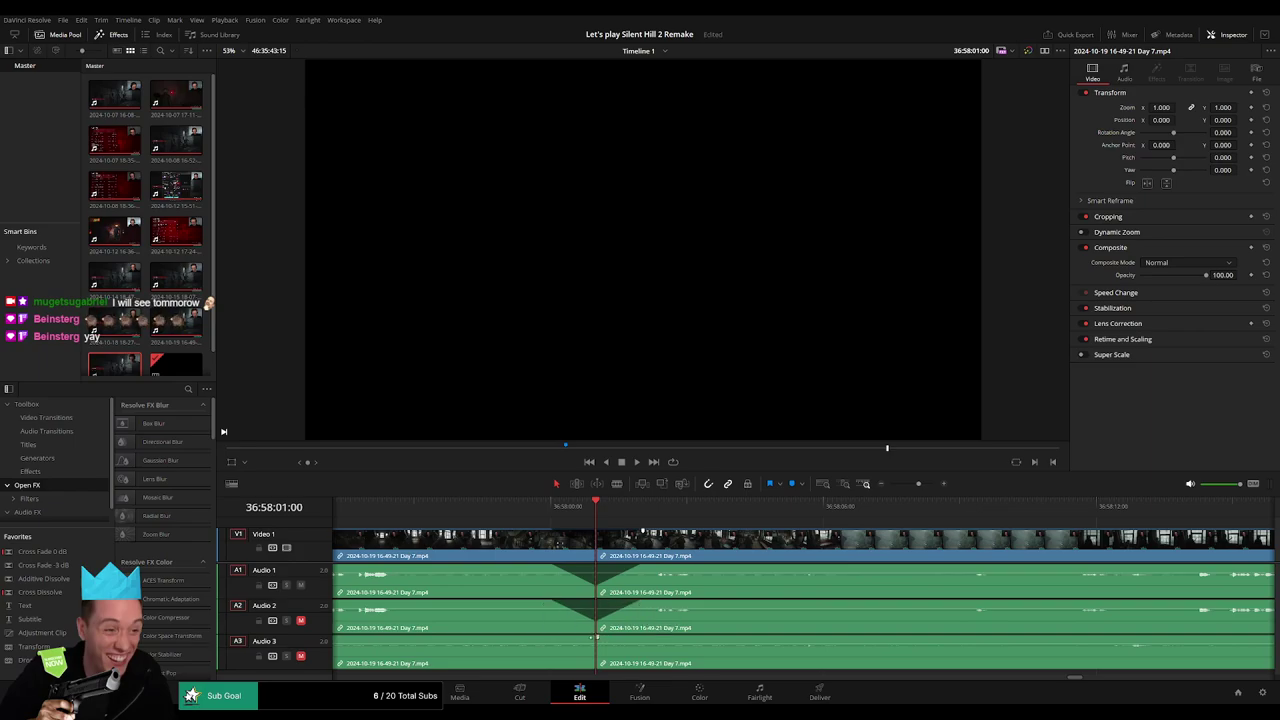
mouse_move(594, 637)
left_mouse_down()
mouse_move(559, 638)
mouse_move(633, 638)
left_mouse_up()
scroll(816, 548, "down", 4)
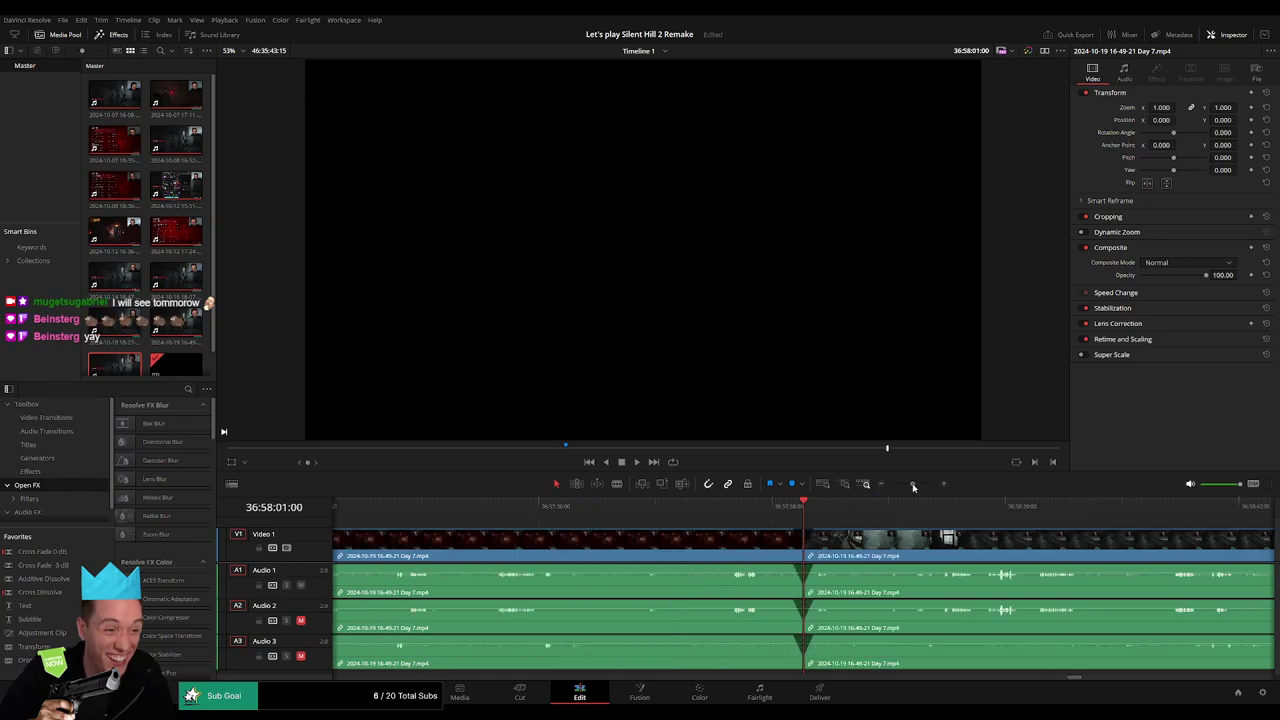
Undo the last change and park the playhead in the gap after the first clip.
scroll(641, 540, "down", 3)
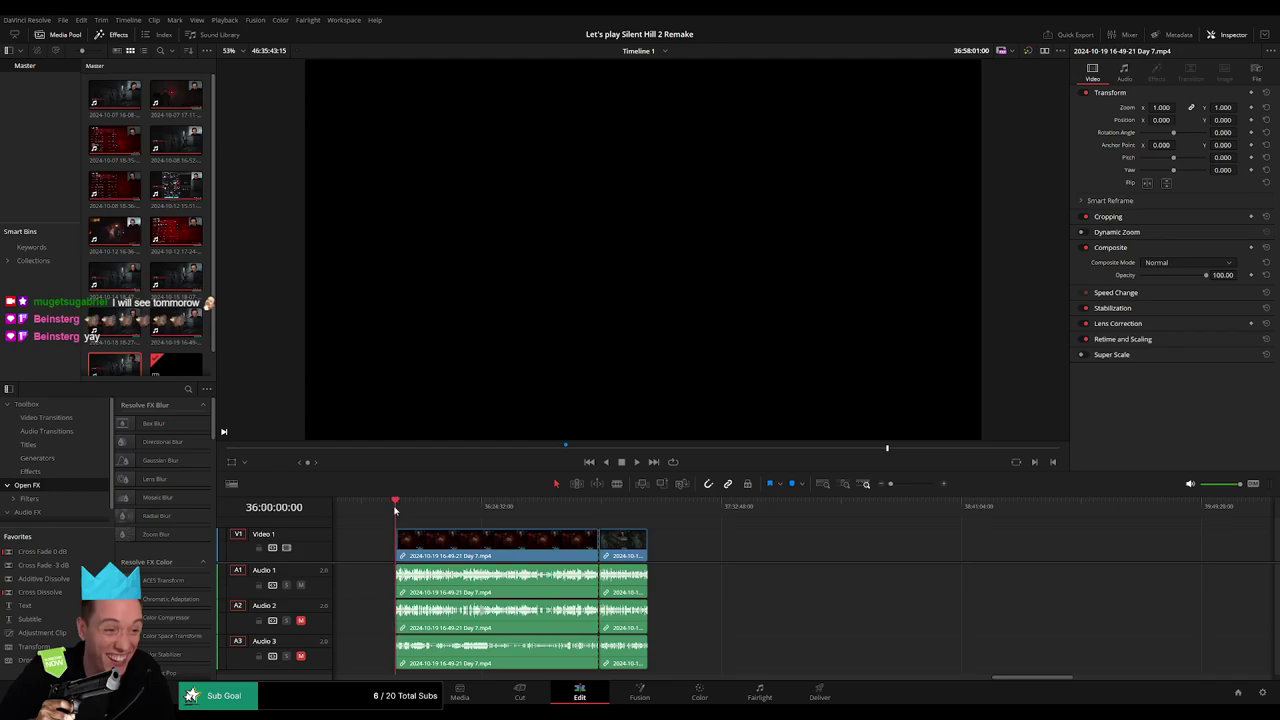
key("ctrl+z")
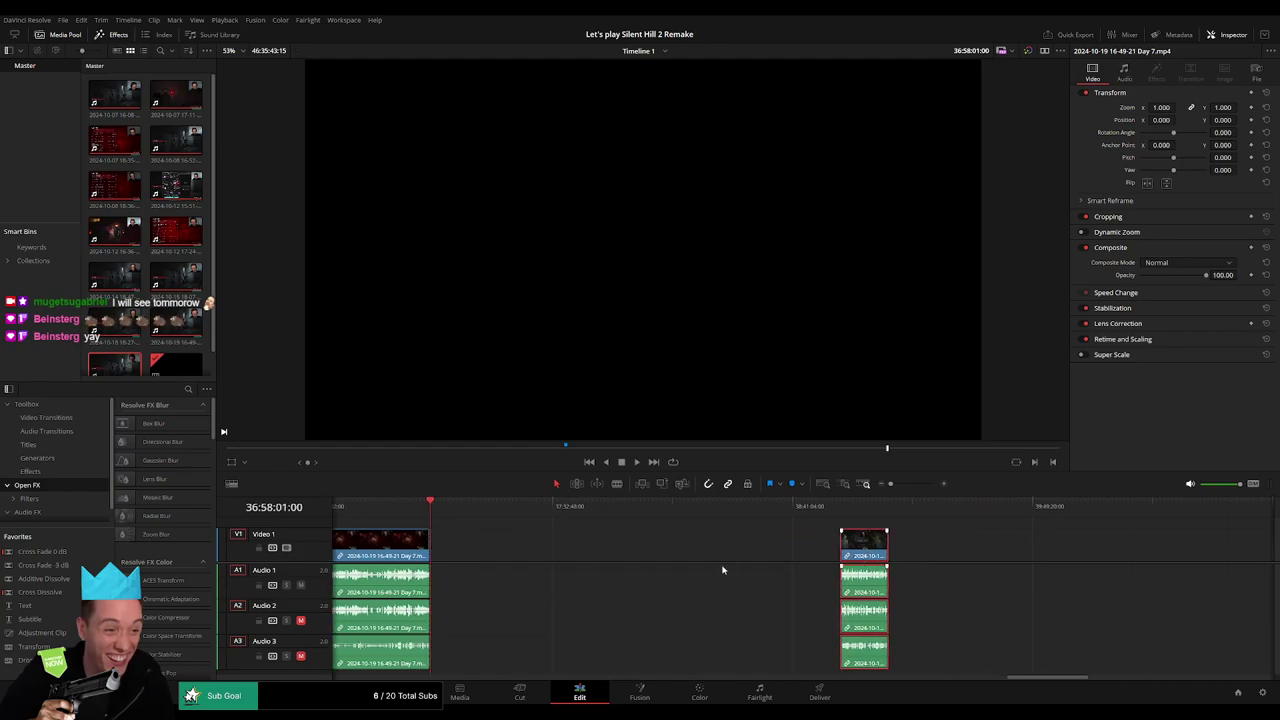
left_click(558, 554)
left_click_drag(555, 505, 648, 523)
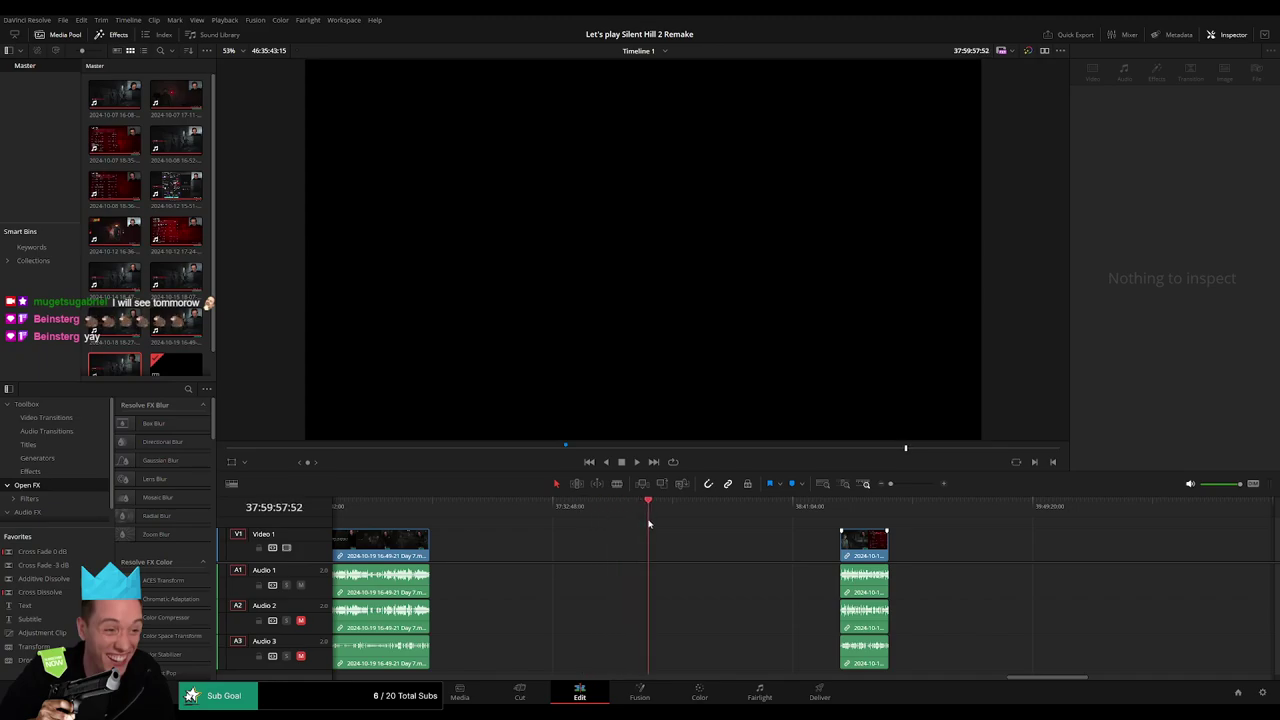
scroll(826, 554, "up", 5)
left_click_drag(803, 514, 793, 517)
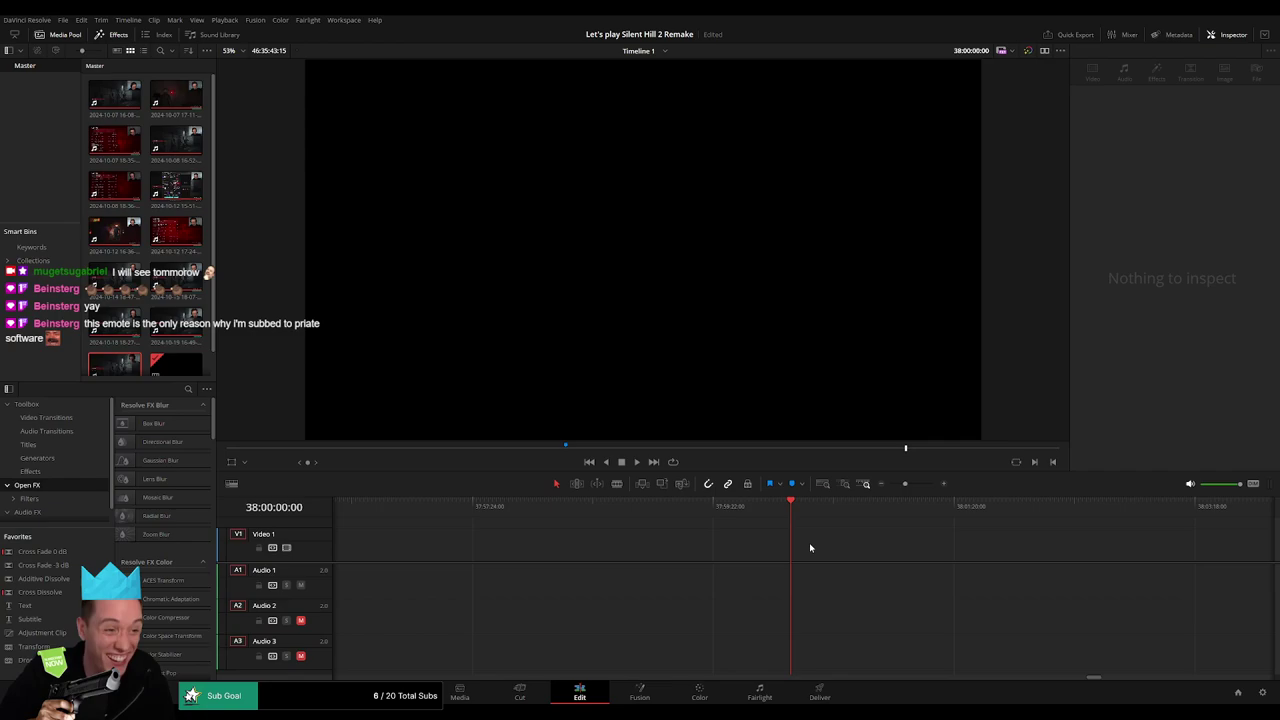
Slide the last Day 7 piece left to the playhead, delete the gap before Day 8, and play back.
left_click_drag(906, 484, 890, 484)
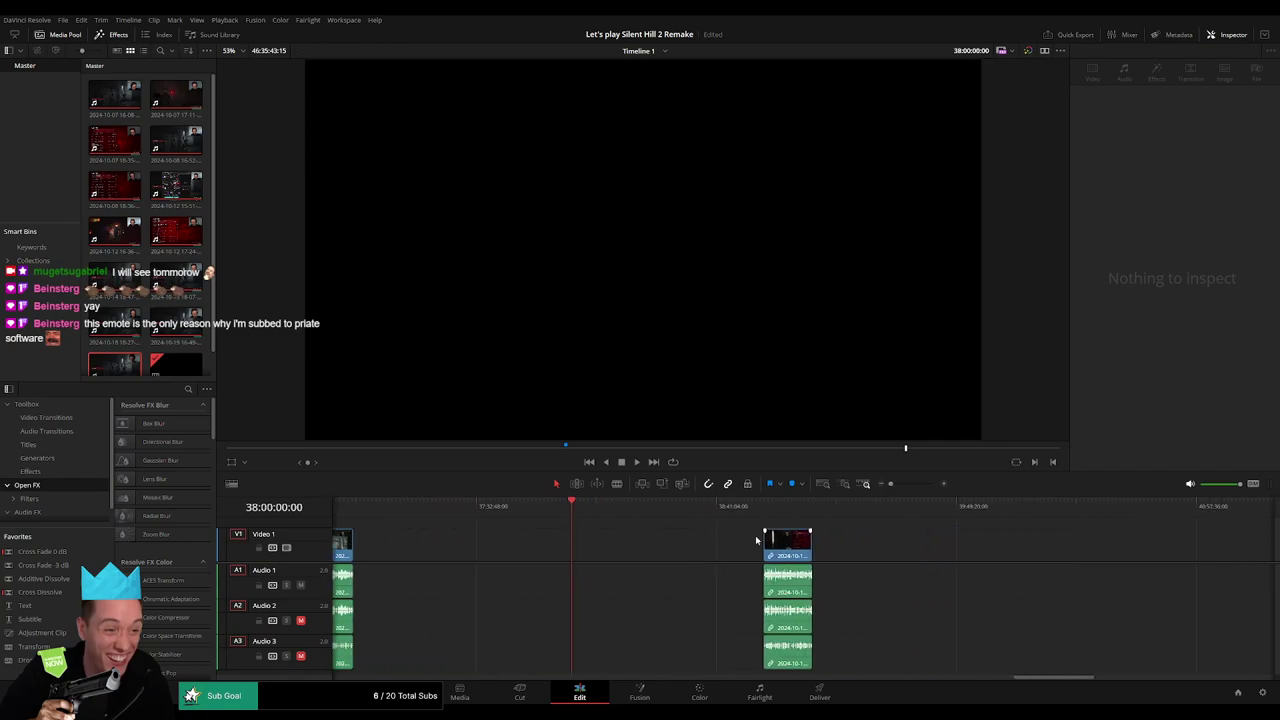
left_click_drag(792, 545, 601, 545)
scroll(850, 540, "right", 5)
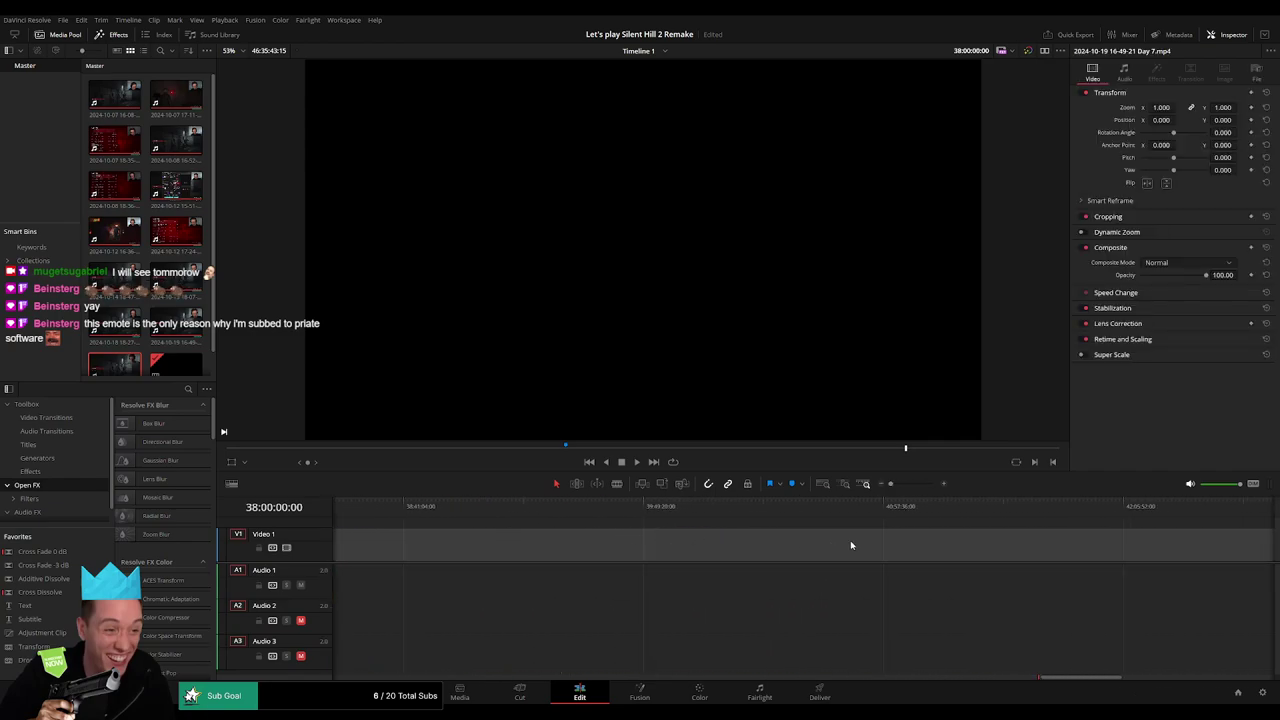
scroll(603, 543, "right", 5)
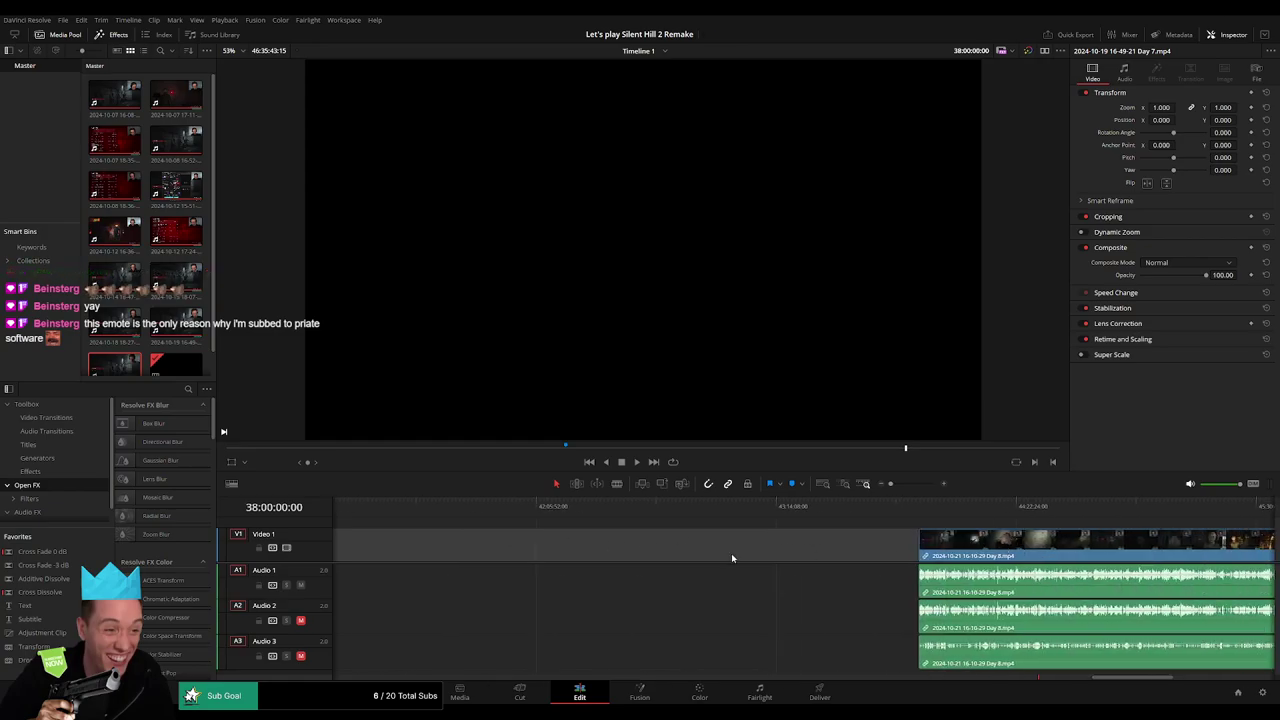
key("Delete")
scroll(991, 560, "left", 5)
scroll(654, 553, "right", 5)
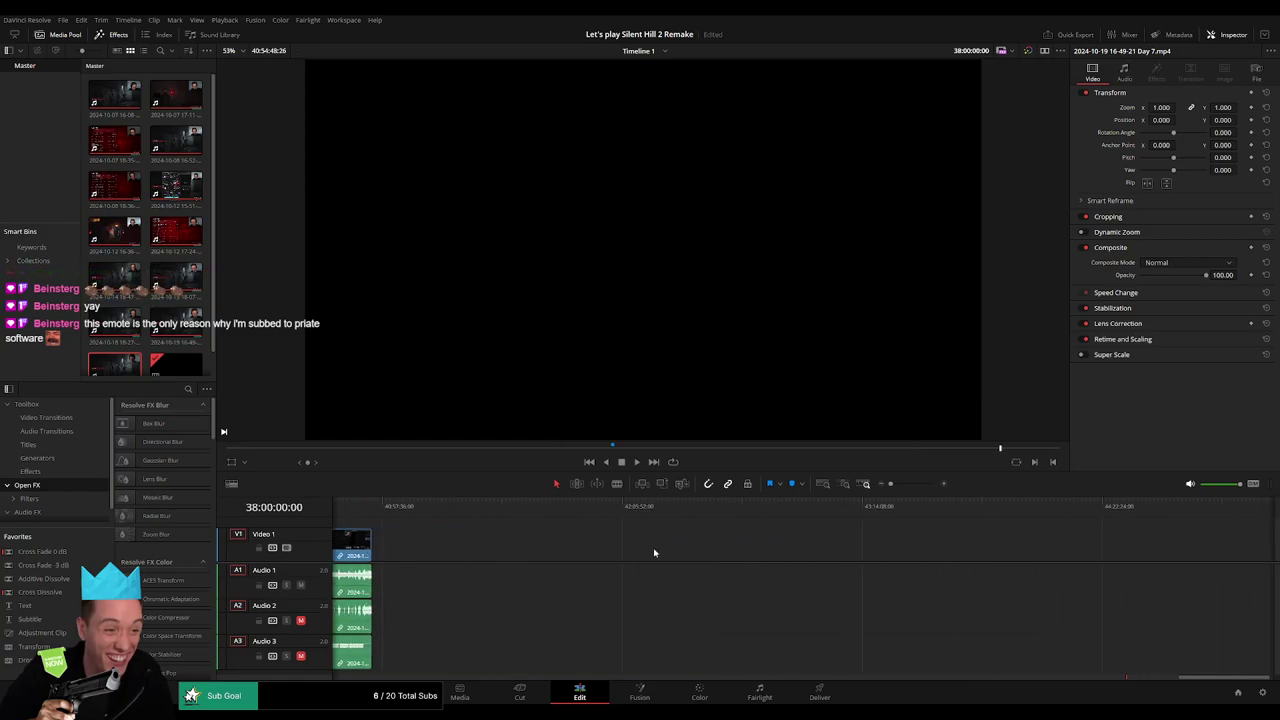
scroll(959, 558, "left", 5)
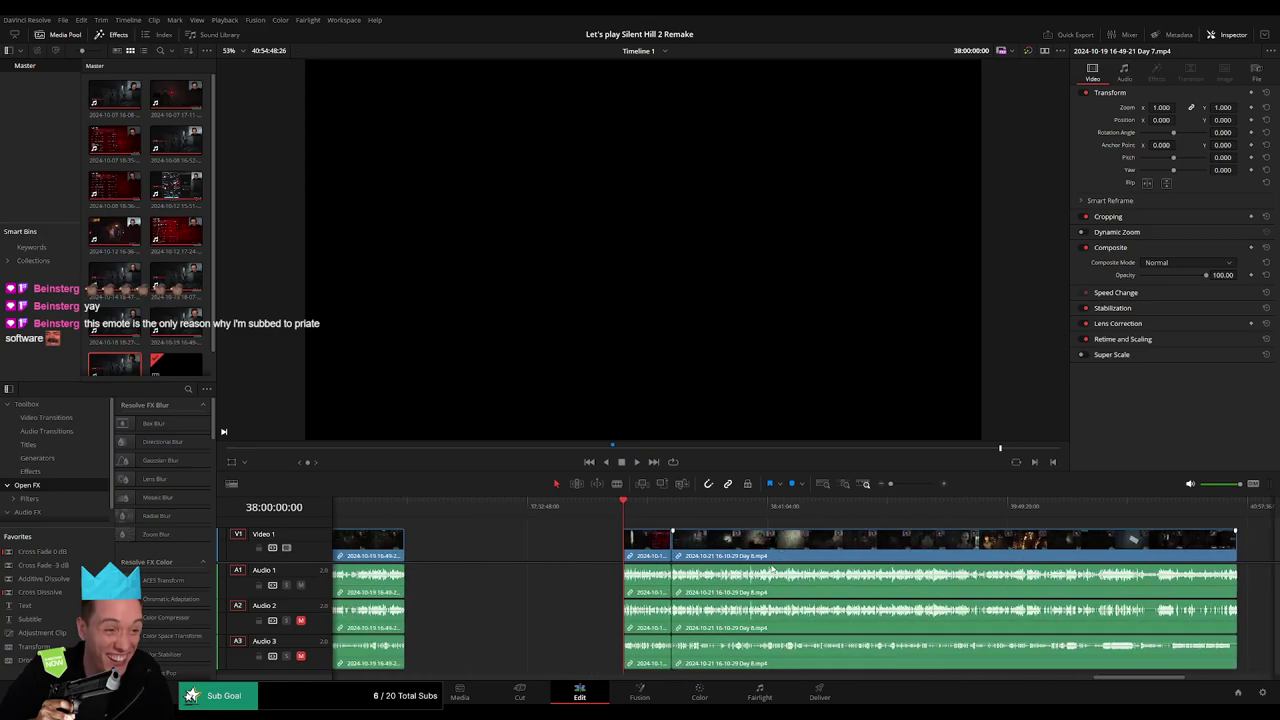
key("space")
scroll(835, 530, "up", 3)
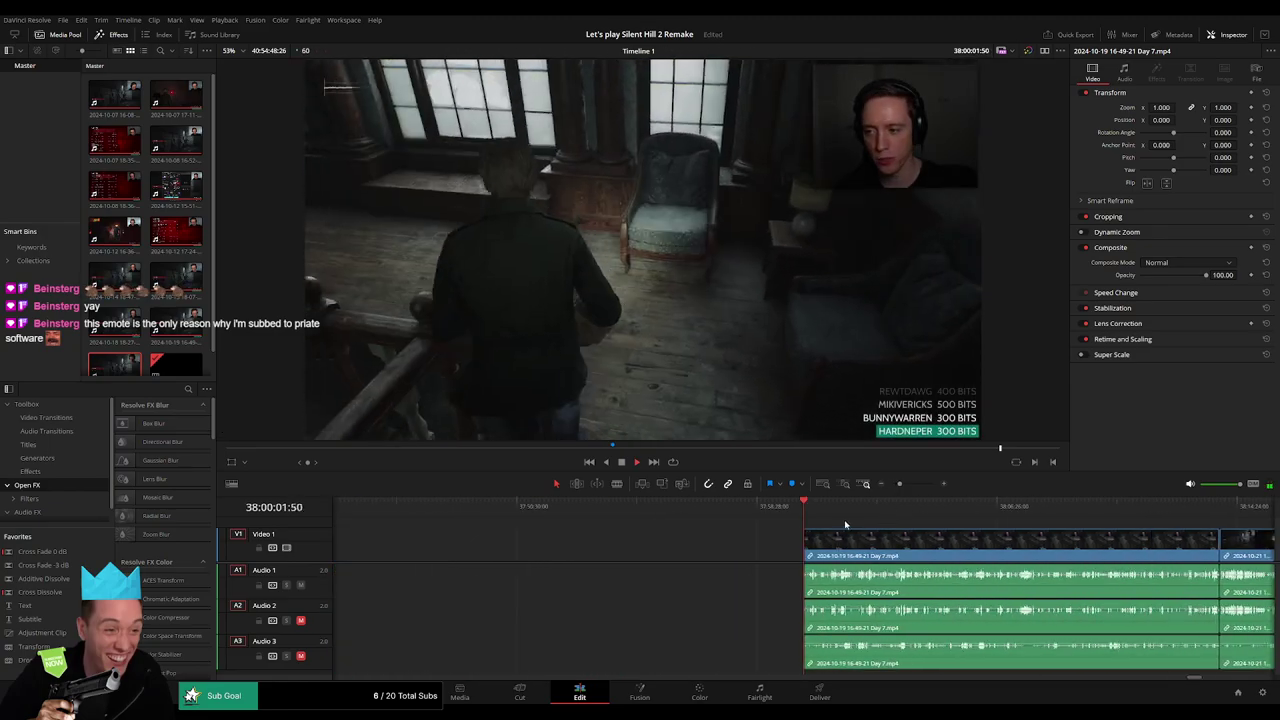
scroll(797, 535, "right", 3)
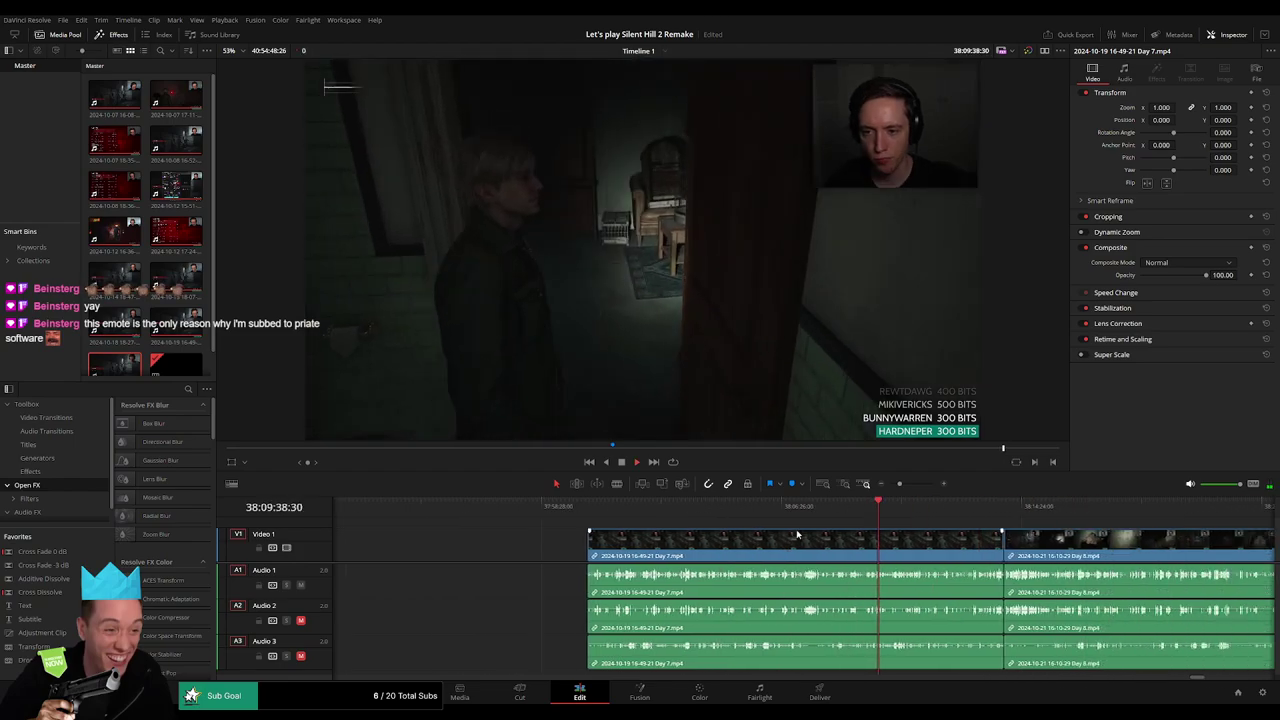
scroll(797, 535, "up", 5)
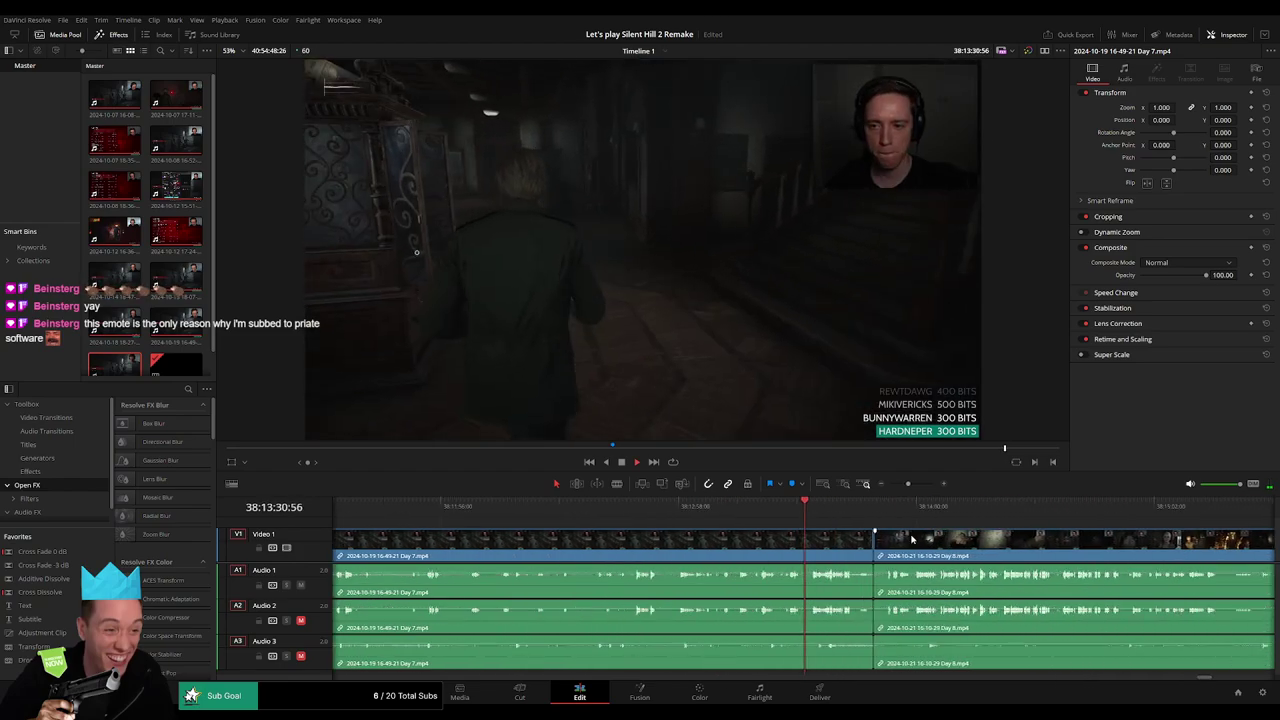
scroll(665, 528, "up", 3)
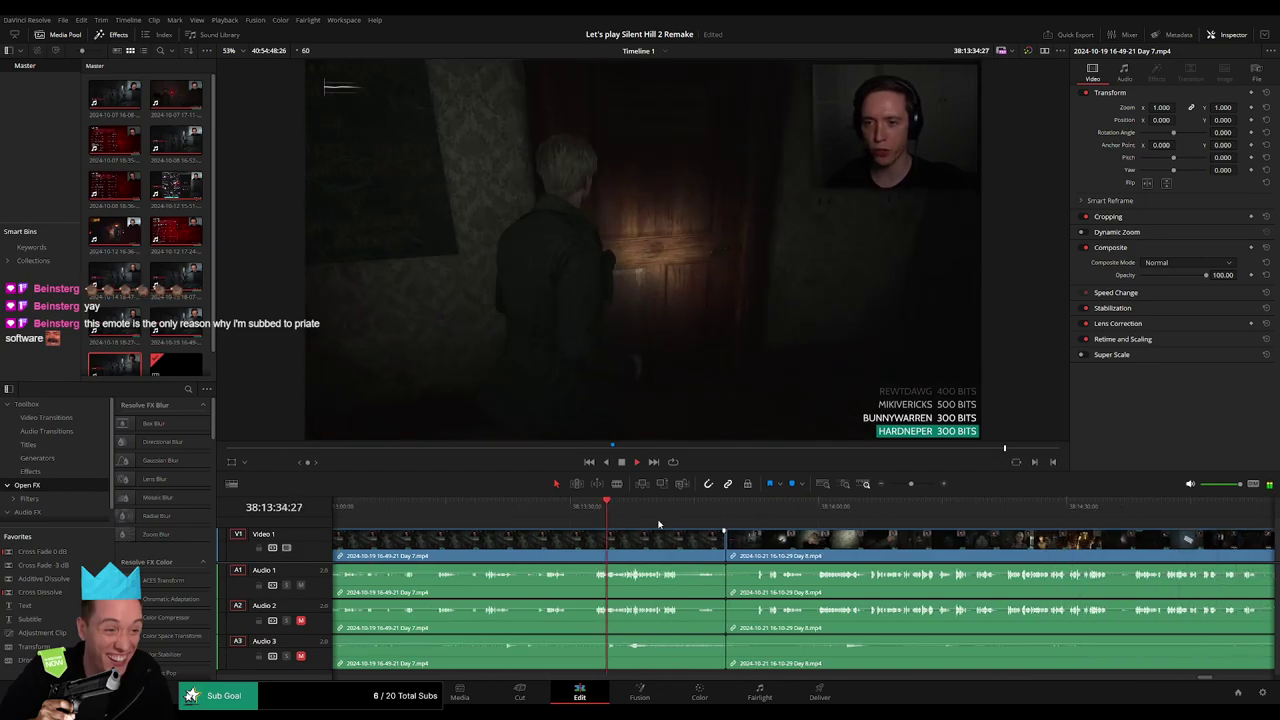
scroll(838, 543, "up", 1)
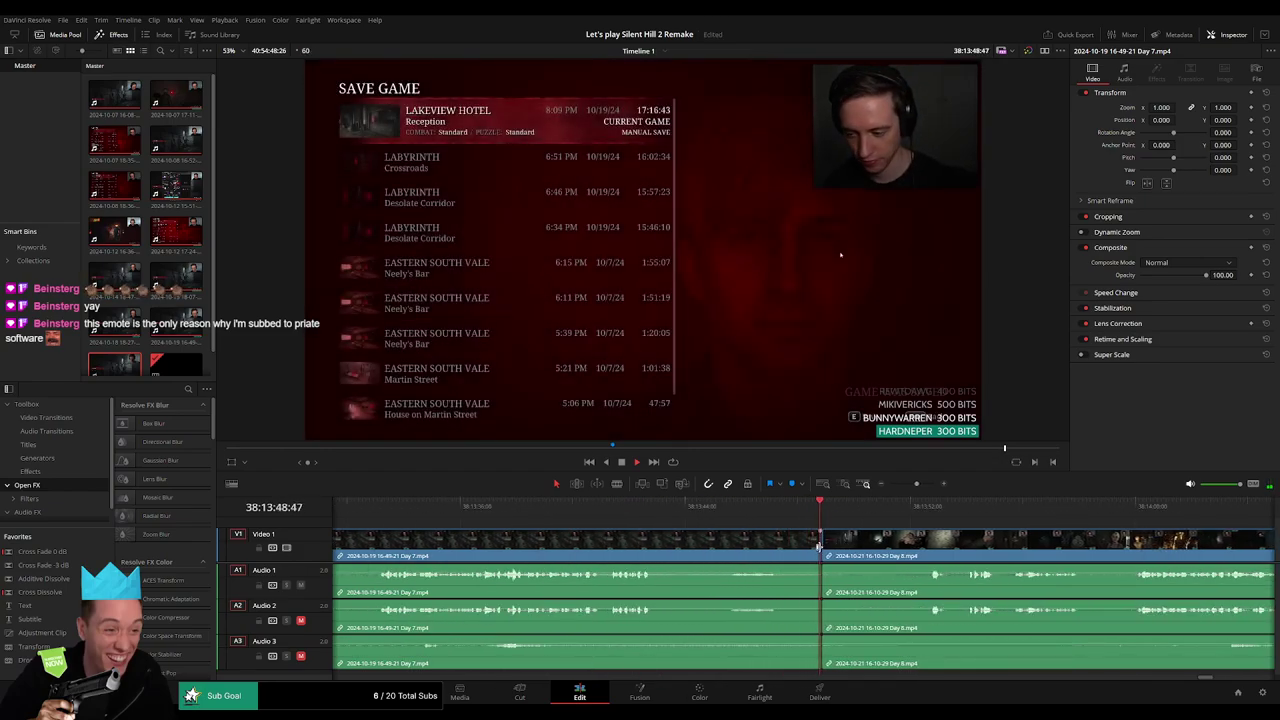
key("space")
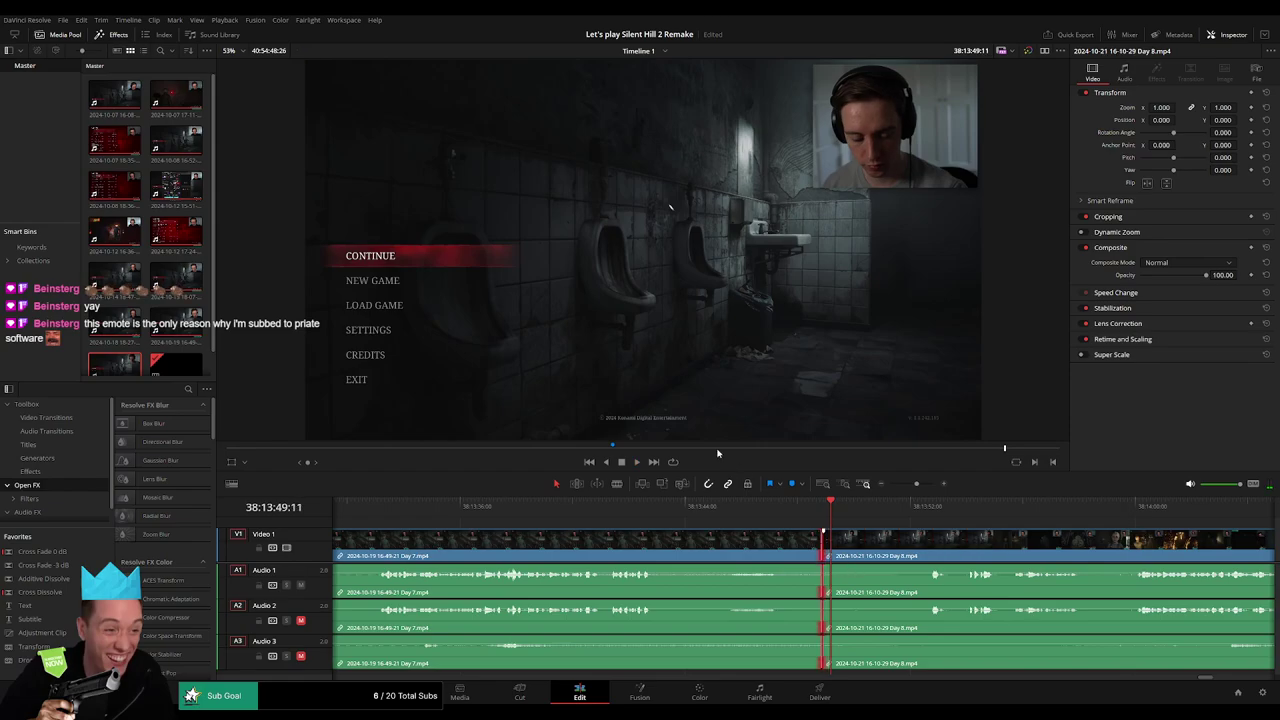
key("space")
scroll(886, 512, "down", 3)
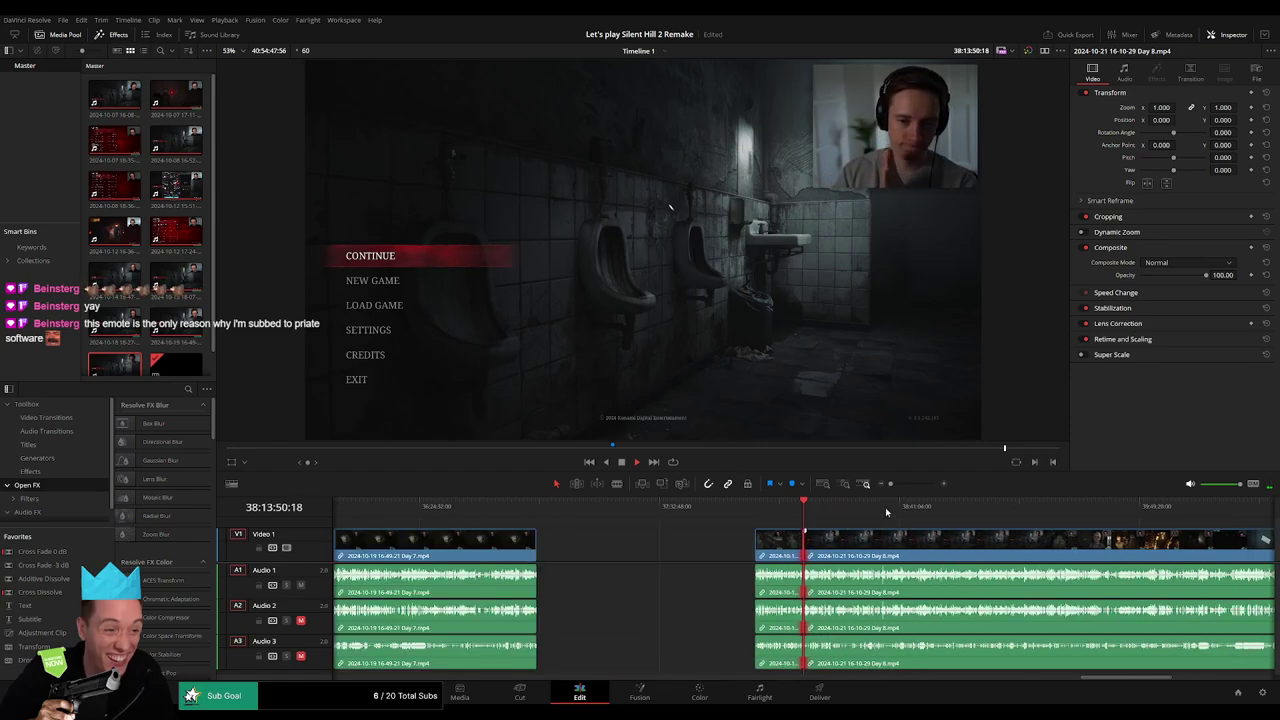
Scrub and play through the Day 8 footage to preview it.
scroll(706, 524, "up", 2)
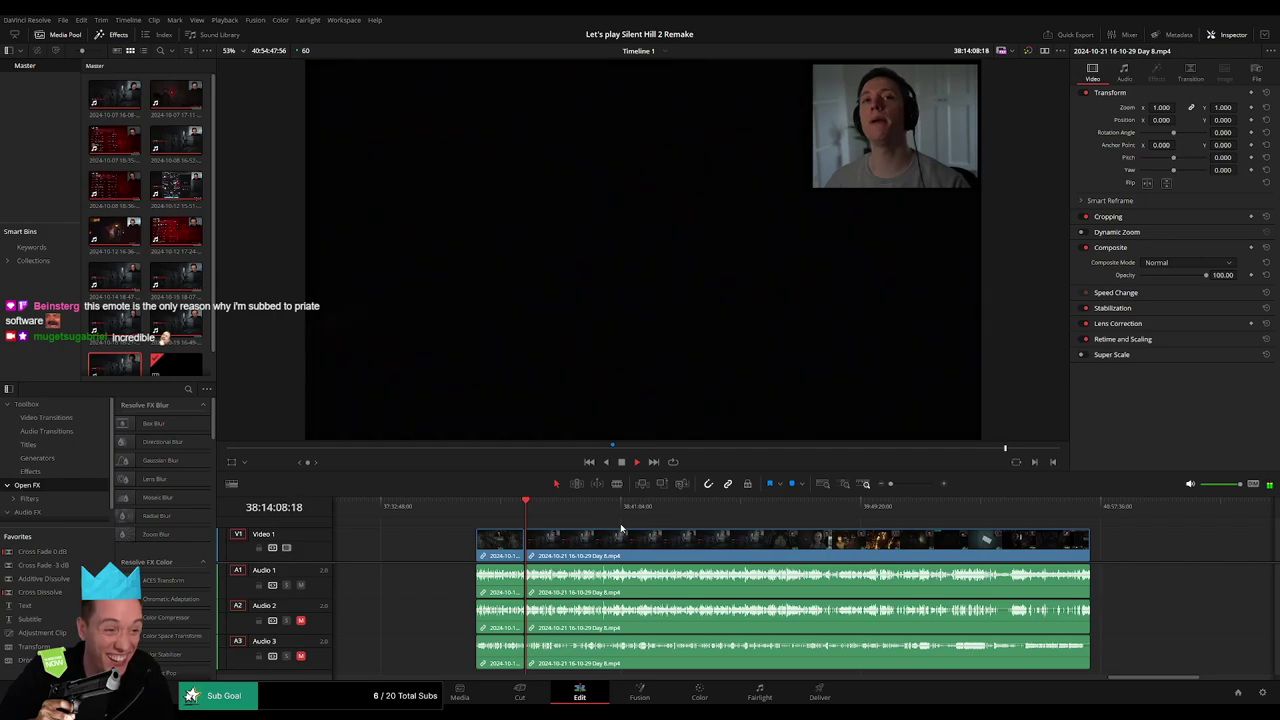
scroll(617, 528, "right", 3)
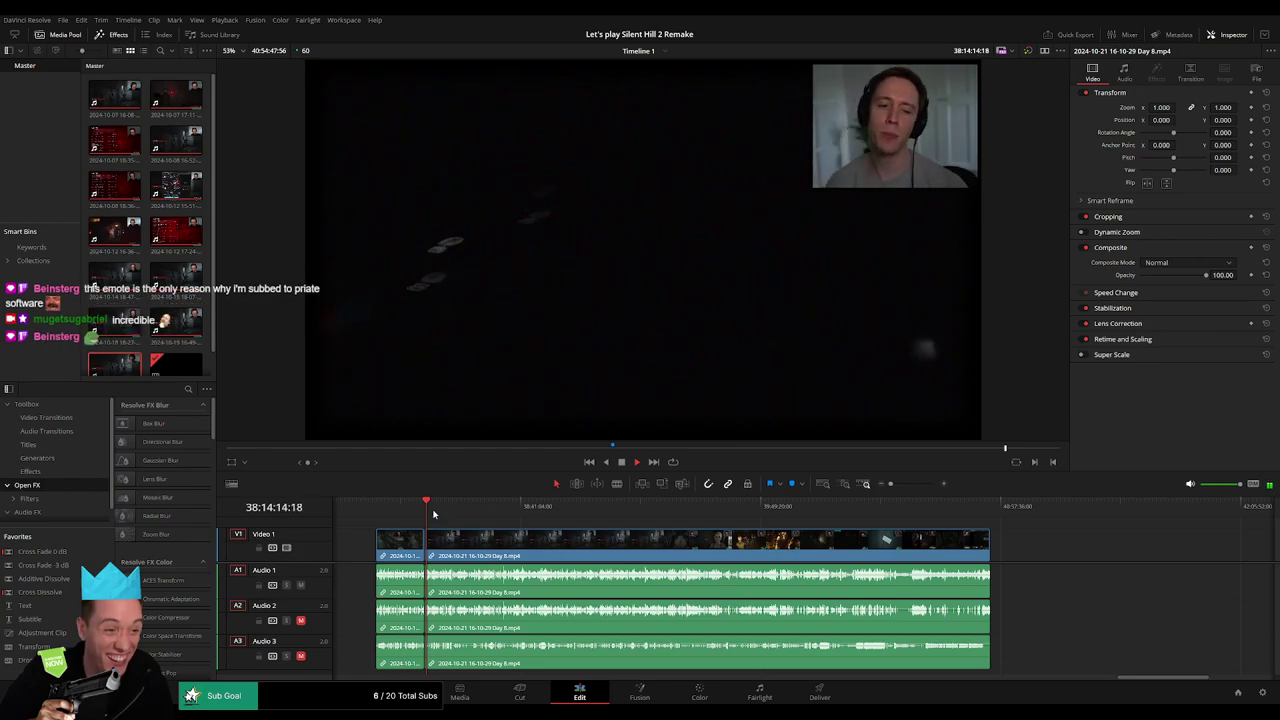
left_click_drag(433, 513, 582, 533)
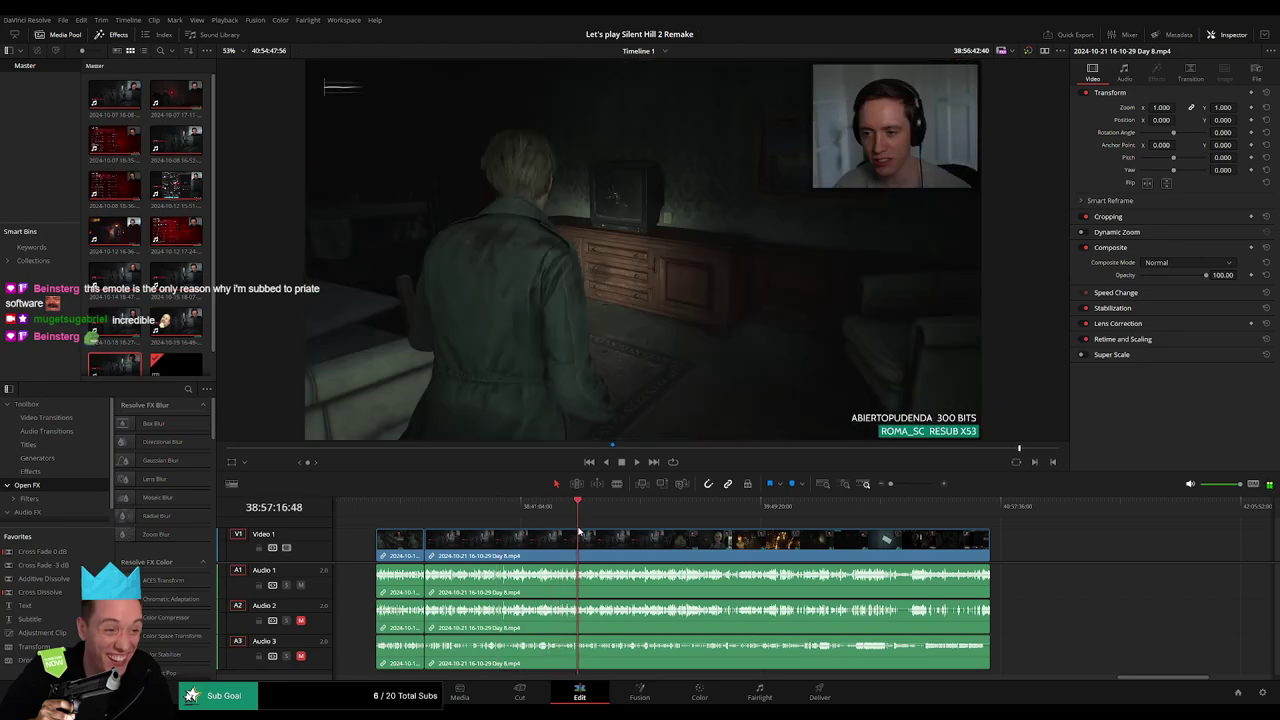
key("space")
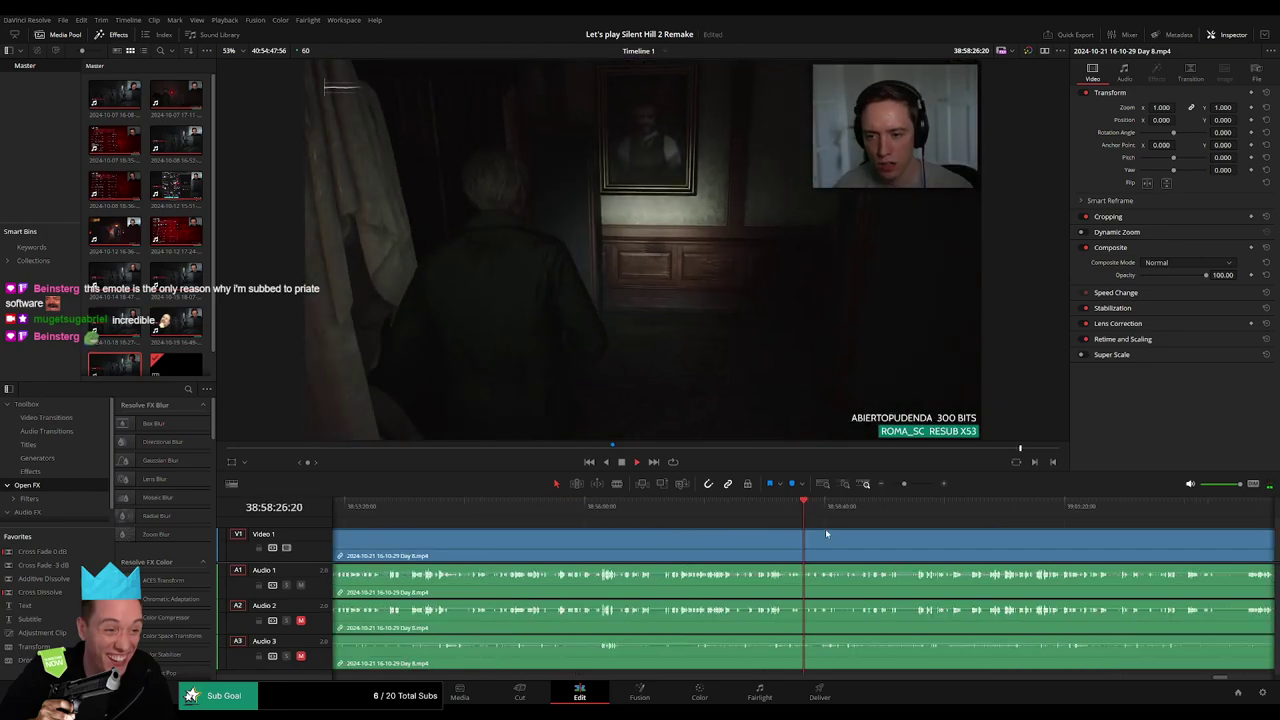
scroll(845, 532, "up", 3)
scroll(845, 532, "up", 3)
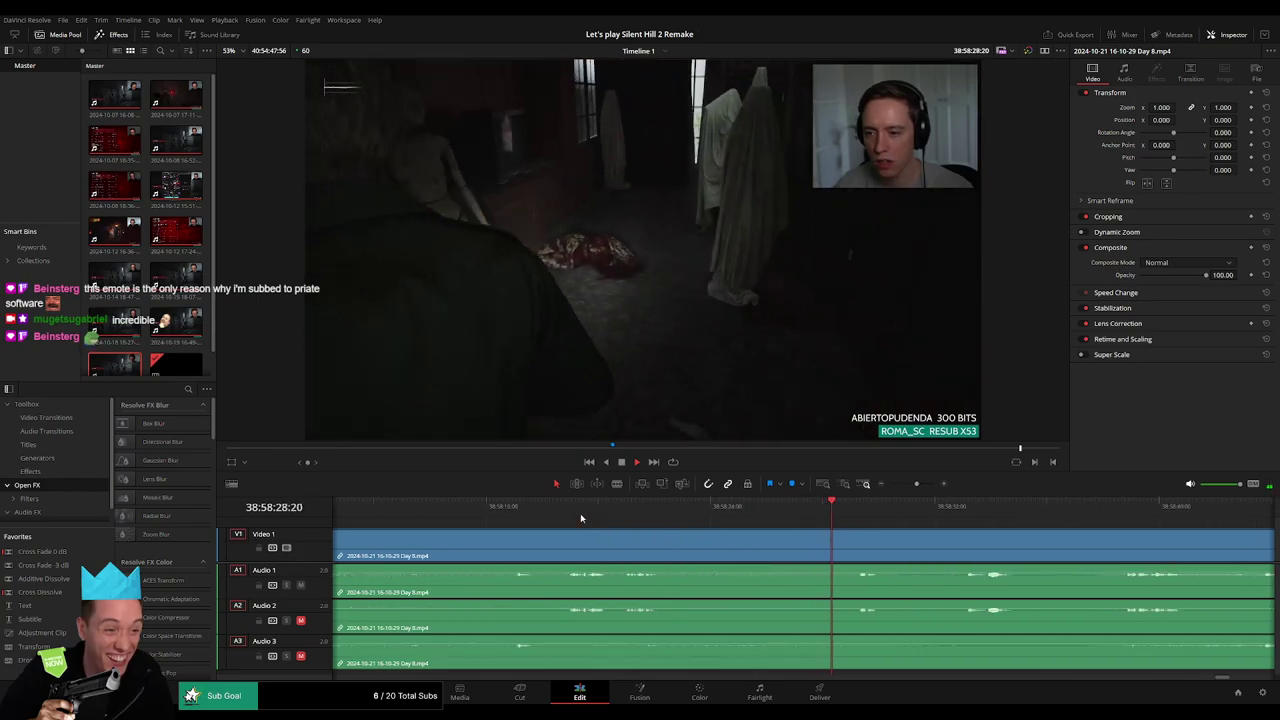
left_click(563, 512)
left_click_drag(563, 512, 576, 517)
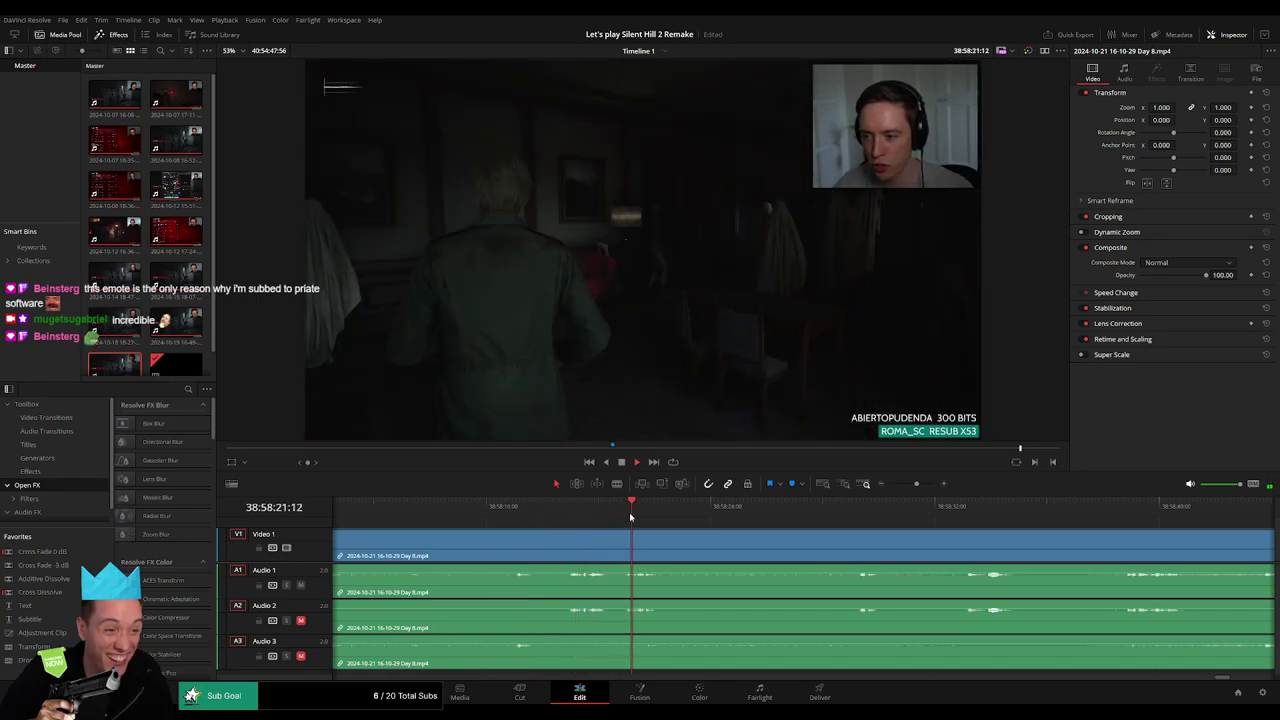
scroll(540, 522, "left", 3)
left_click(389, 510)
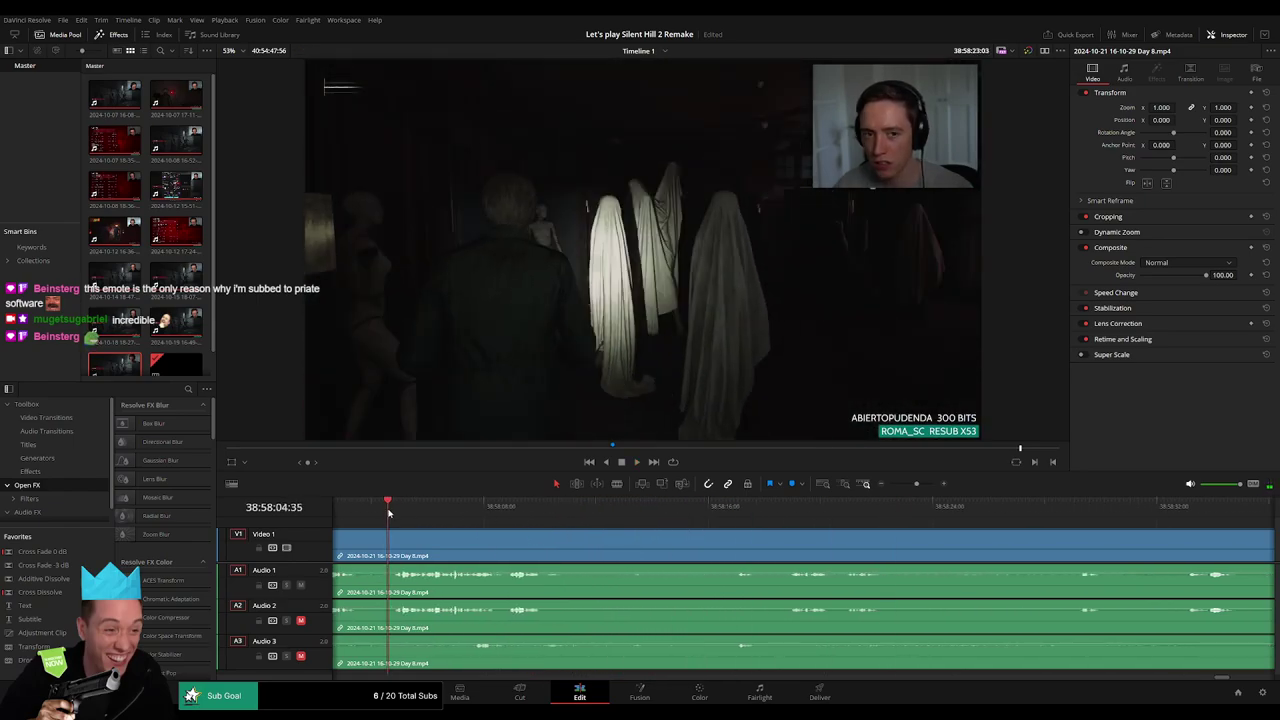
scroll(420, 515, "left", 3)
left_click(438, 512)
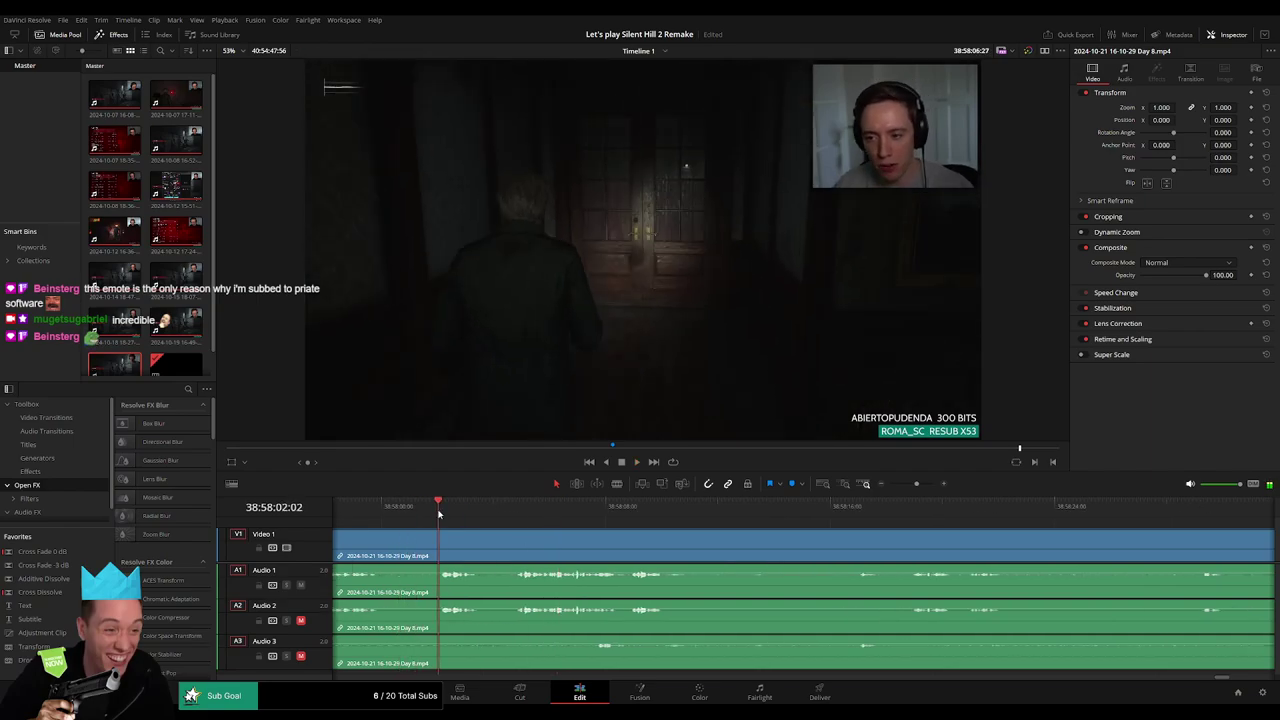
scroll(438, 513, "left", 3)
left_click(450, 510)
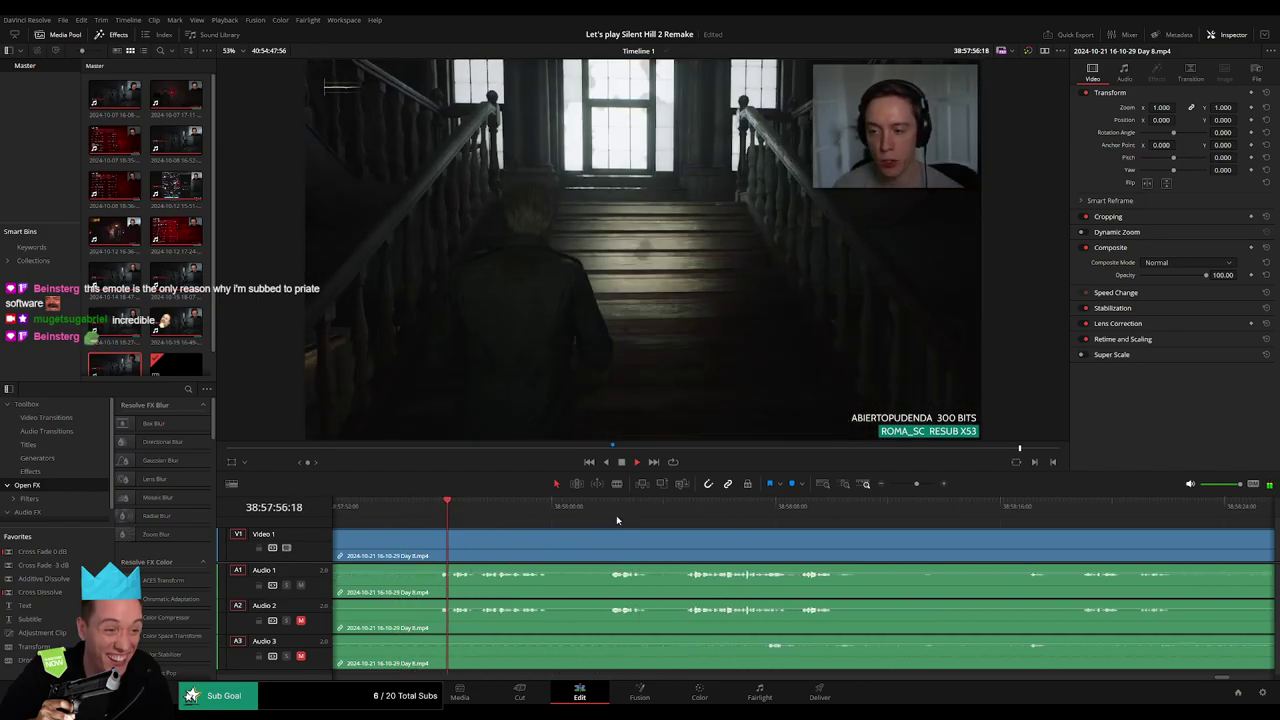
Locate the Lakeview Hotel 2F map and park the playhead where it first appears.
left_click(1106, 520)
scroll(700, 520, "right", 5)
left_click(729, 512)
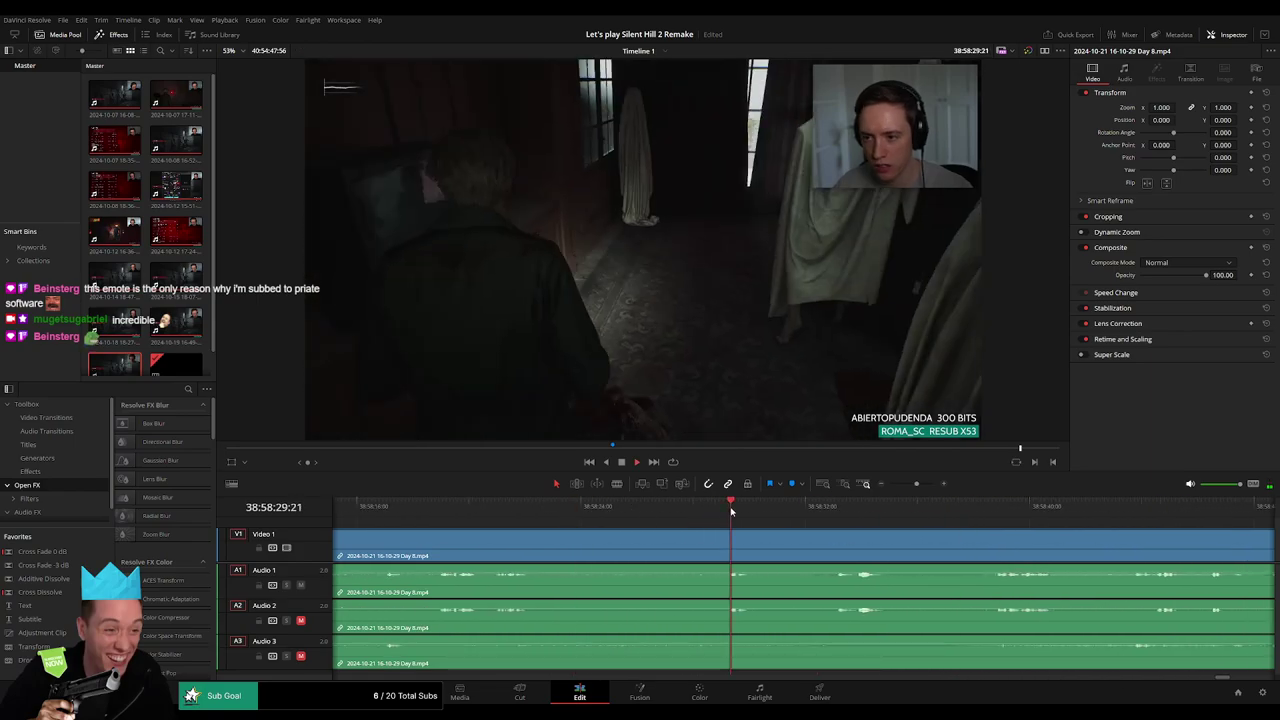
left_click(831, 515)
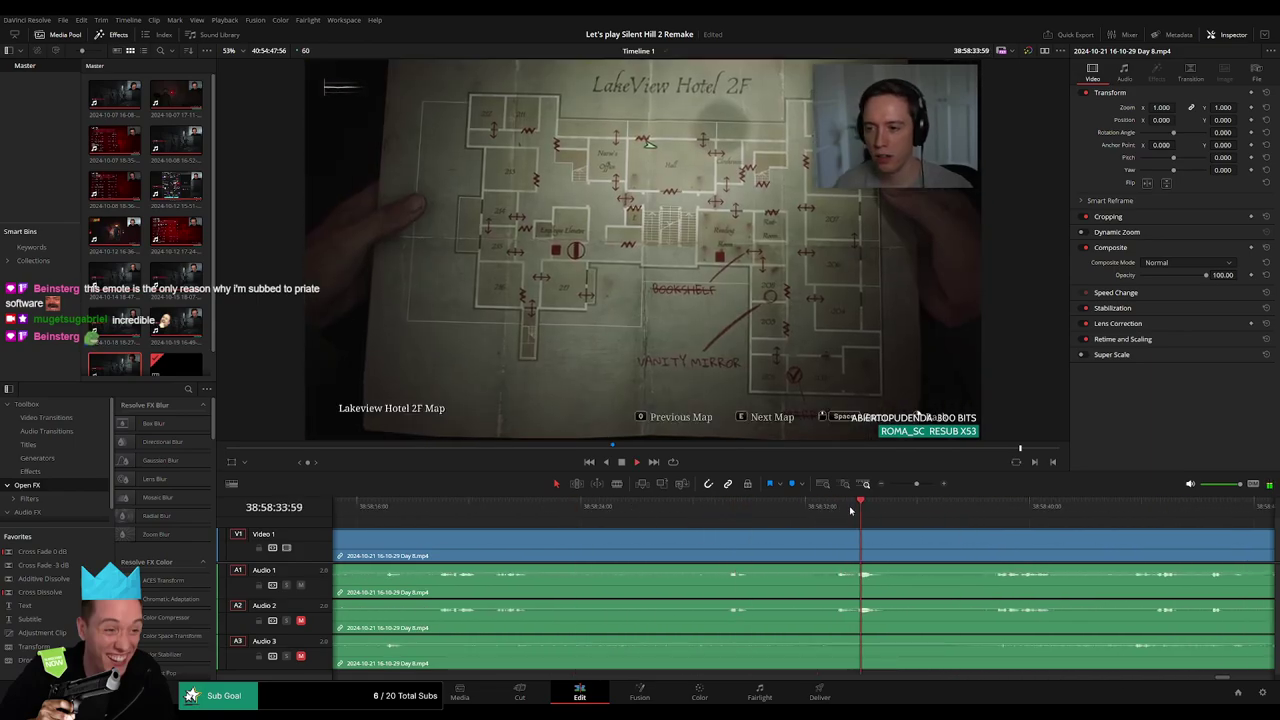
left_click(989, 516)
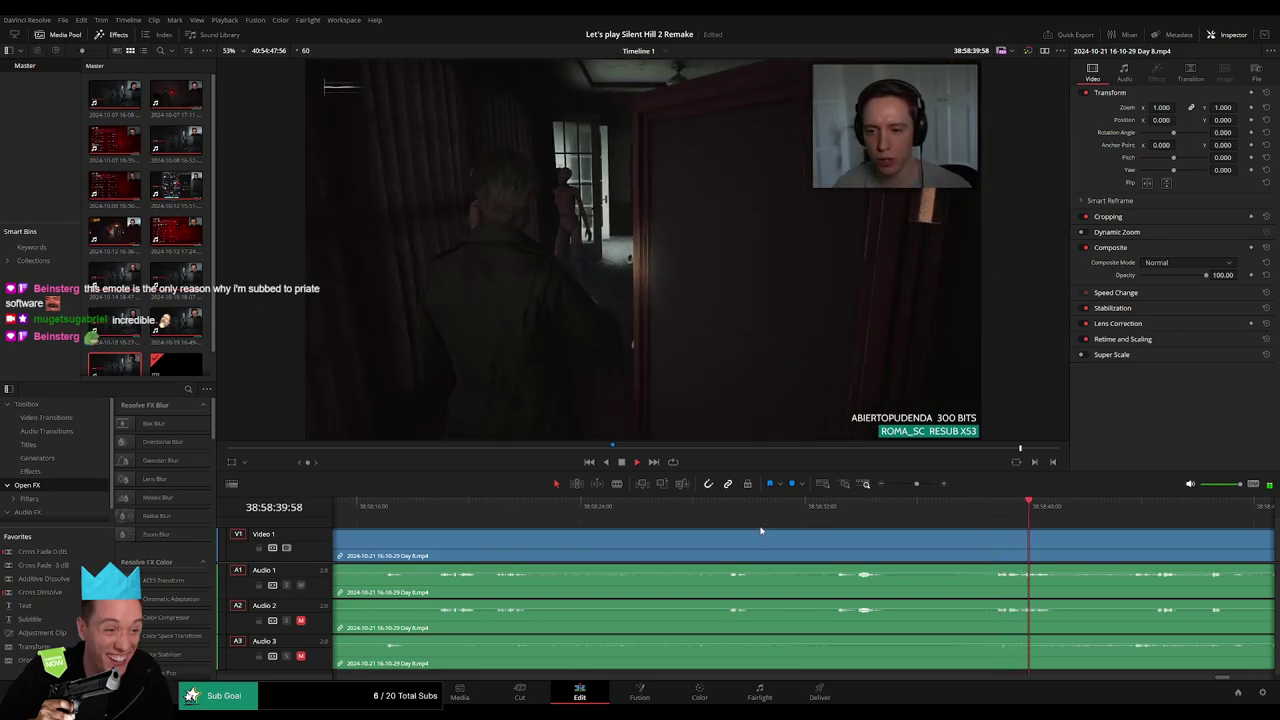
left_click(728, 515)
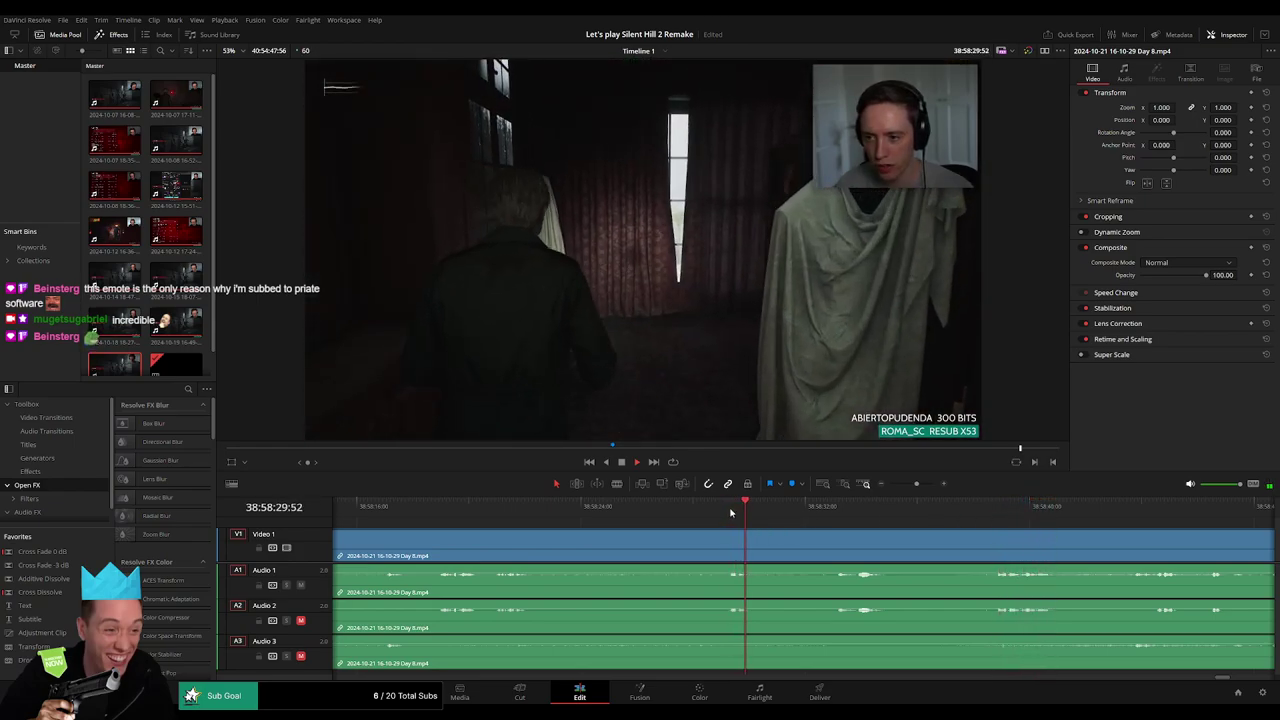
left_click(508, 515)
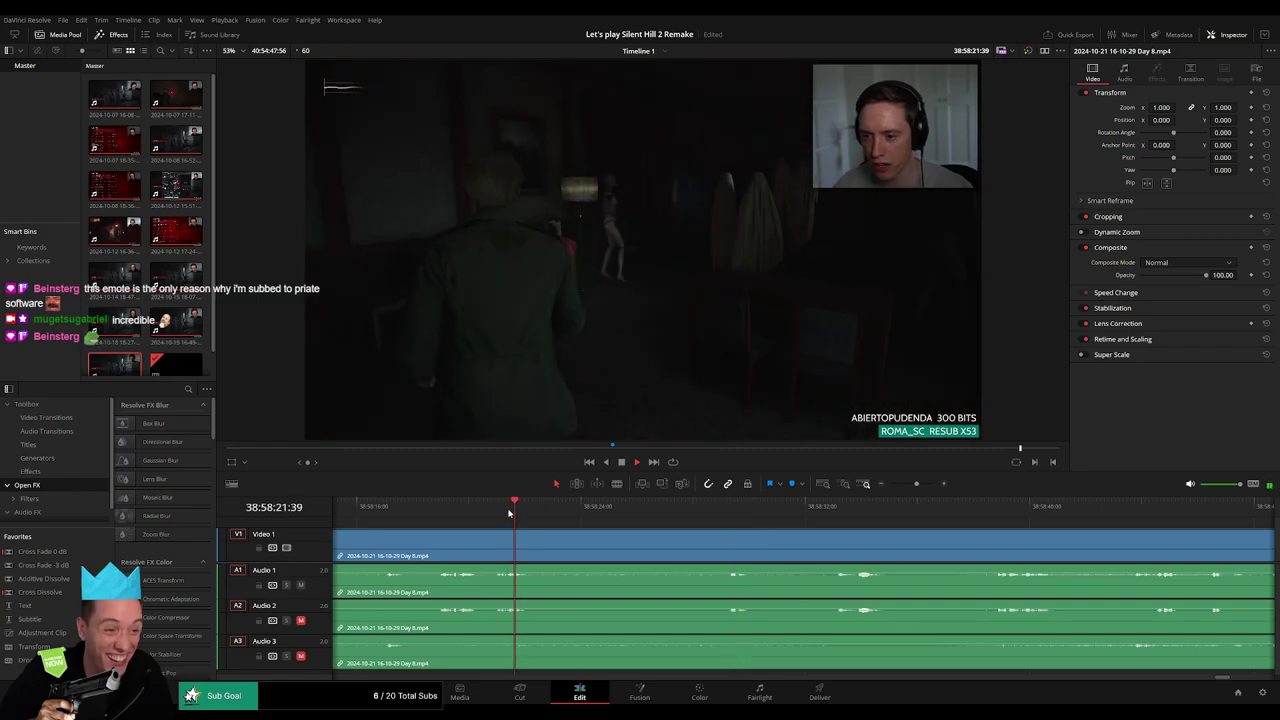
left_click(730, 515)
left_click(640, 515)
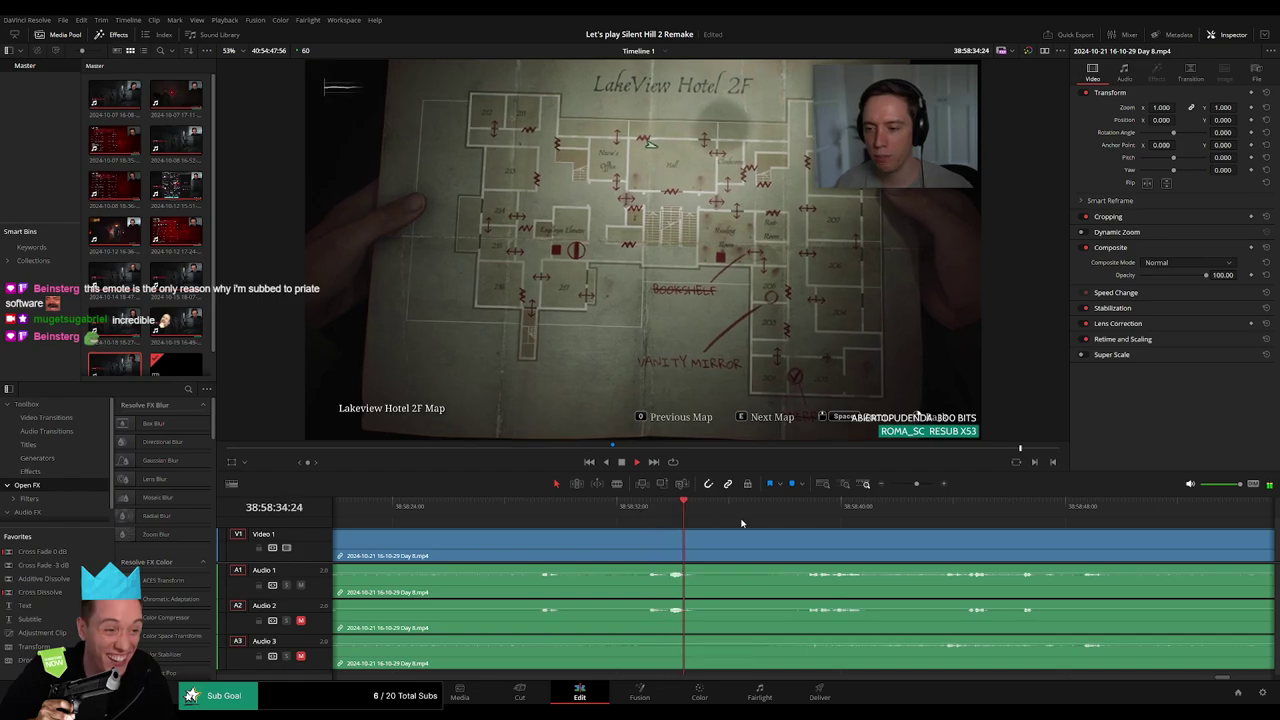
left_click(799, 515)
scroll(608, 520, "right", 5)
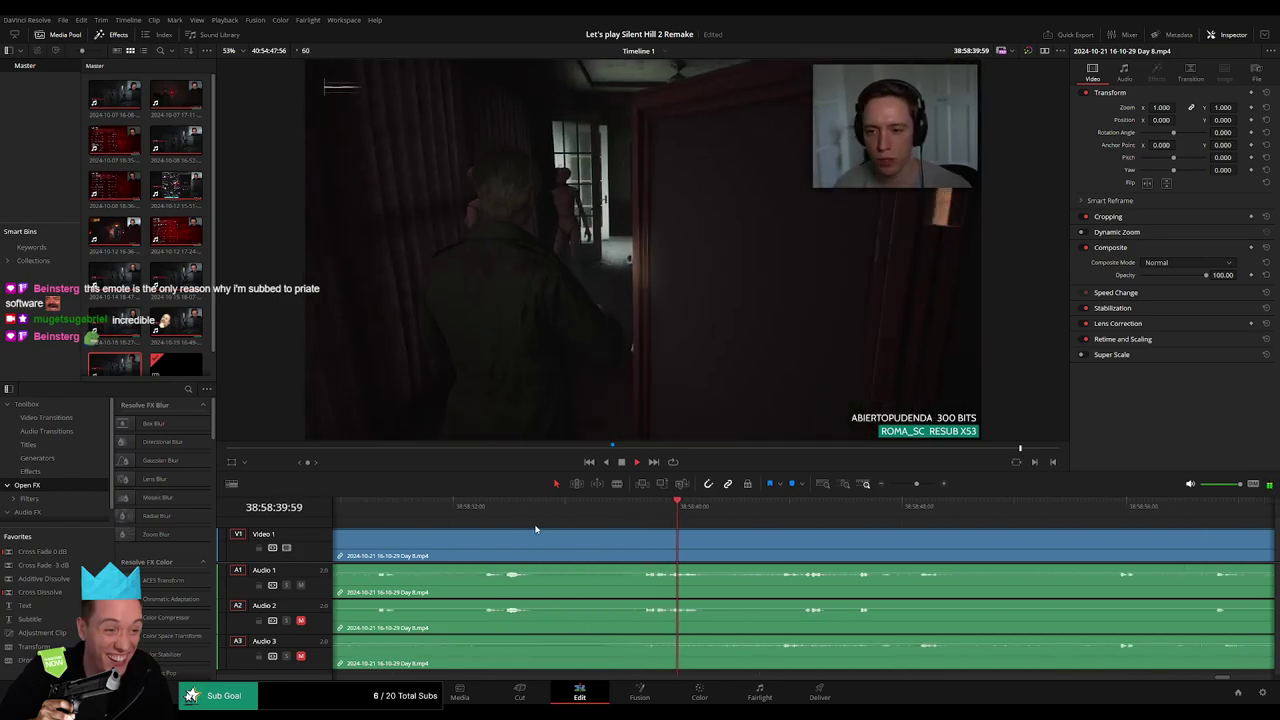
left_click(643, 513)
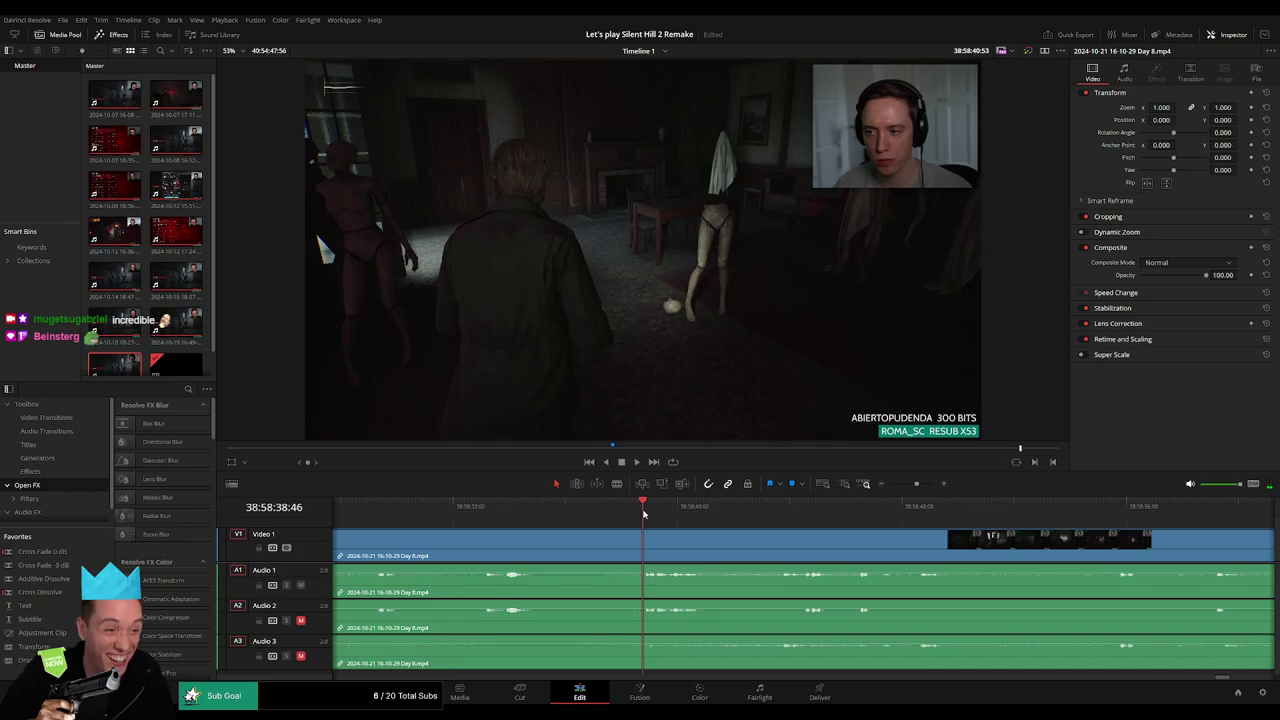
left_click(616, 516)
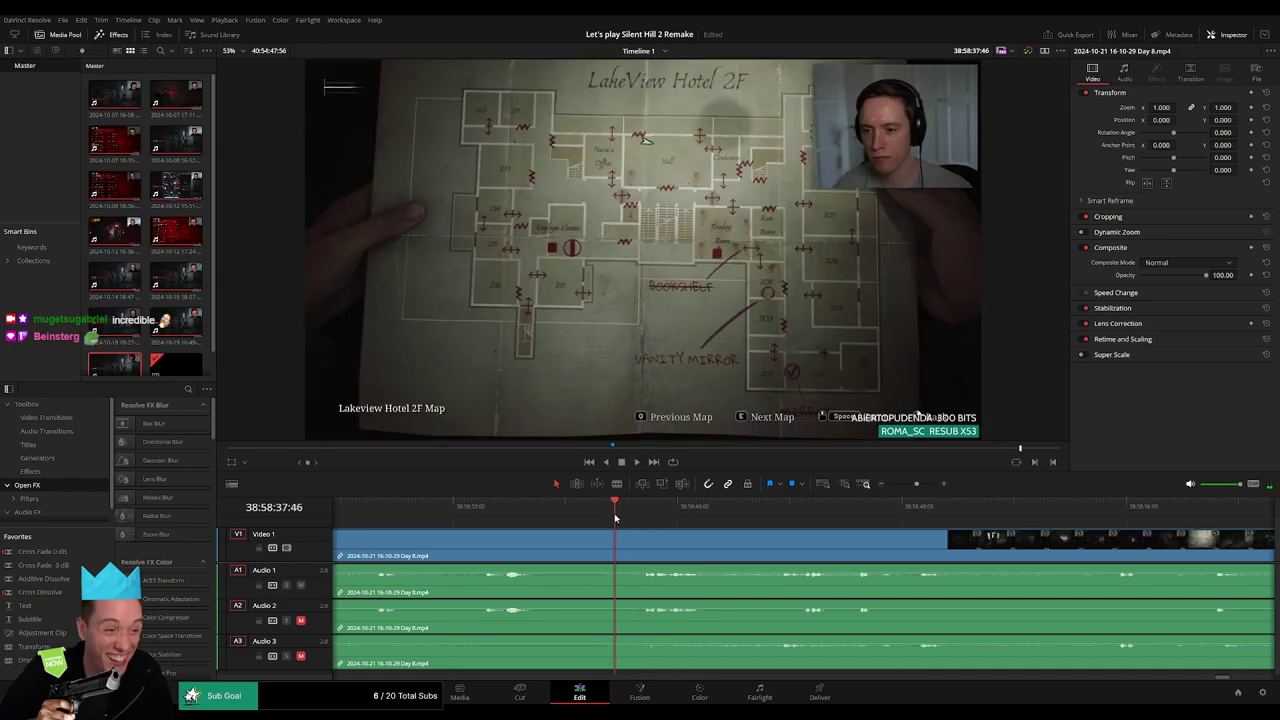
Blade all Day 8 tracks at 38:58:37:30 and lengthen the audio fade at the cut.
left_click_drag(615, 518, 610, 517)
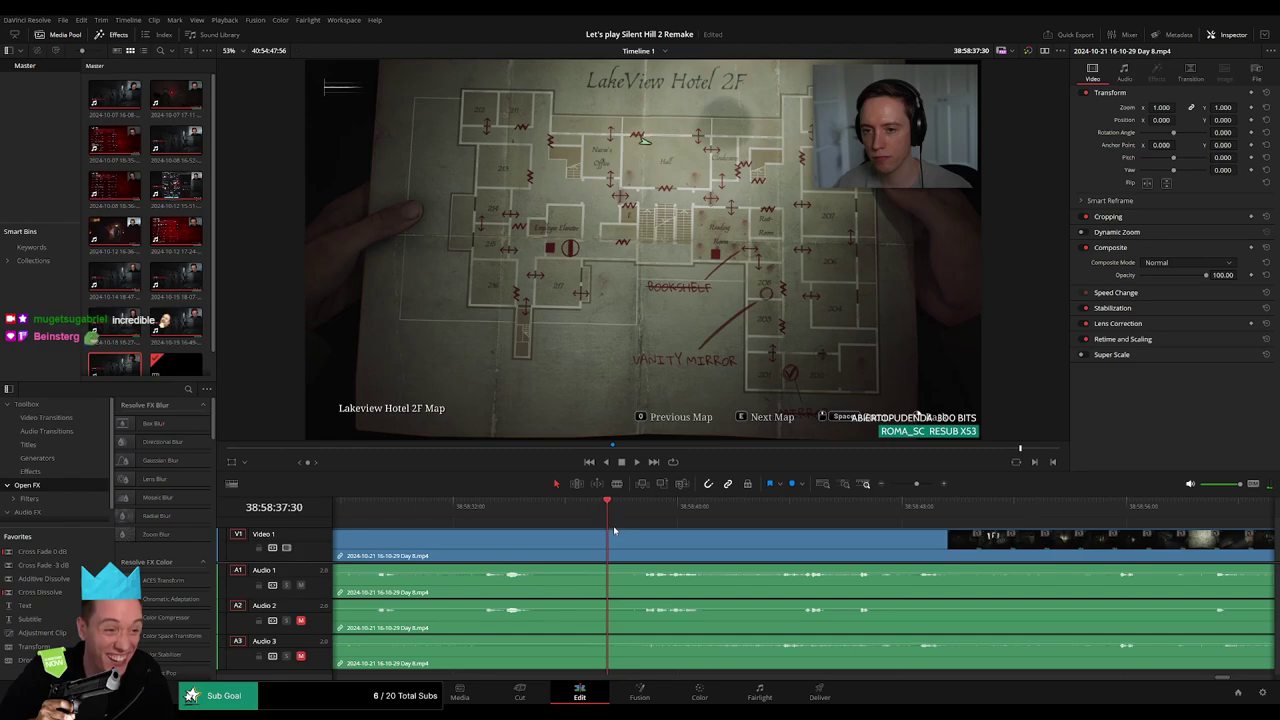
key("b")
left_click(608, 535)
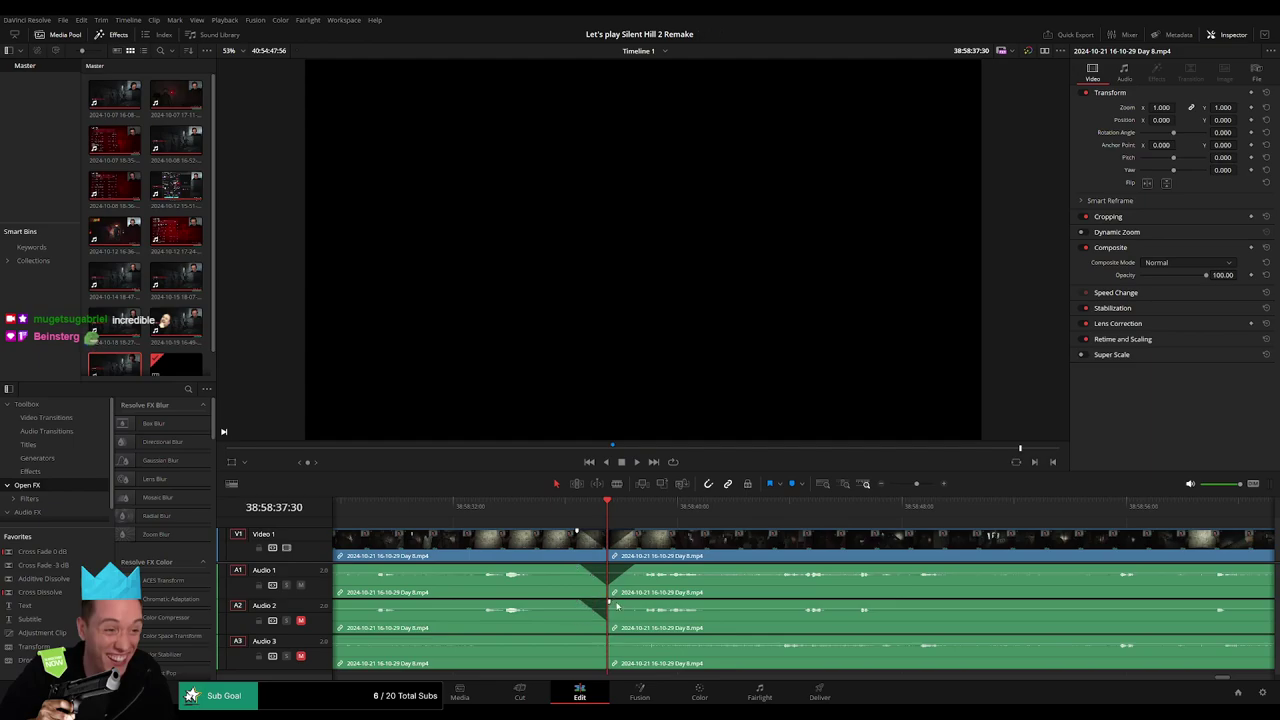
left_click_drag(609, 604, 641, 603)
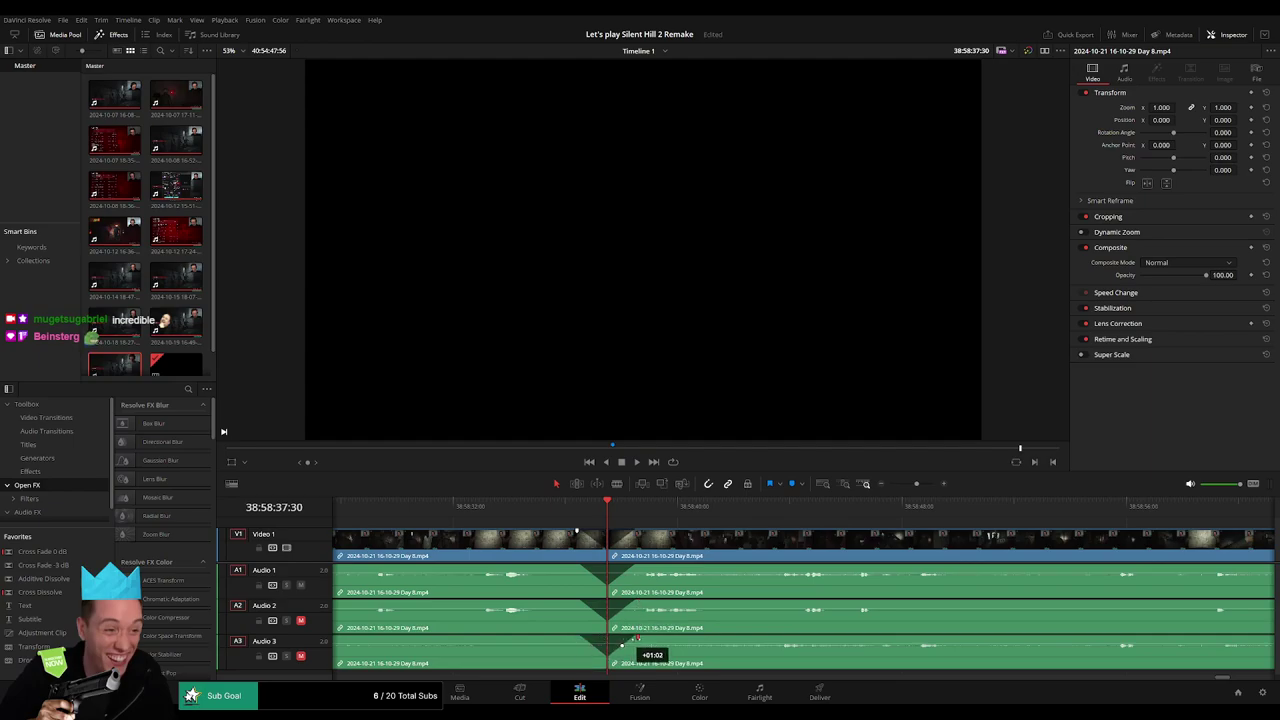
Zoom out and drag the remaining Day 8 clip later on the timeline.
left_click_drag(917, 484, 890, 484)
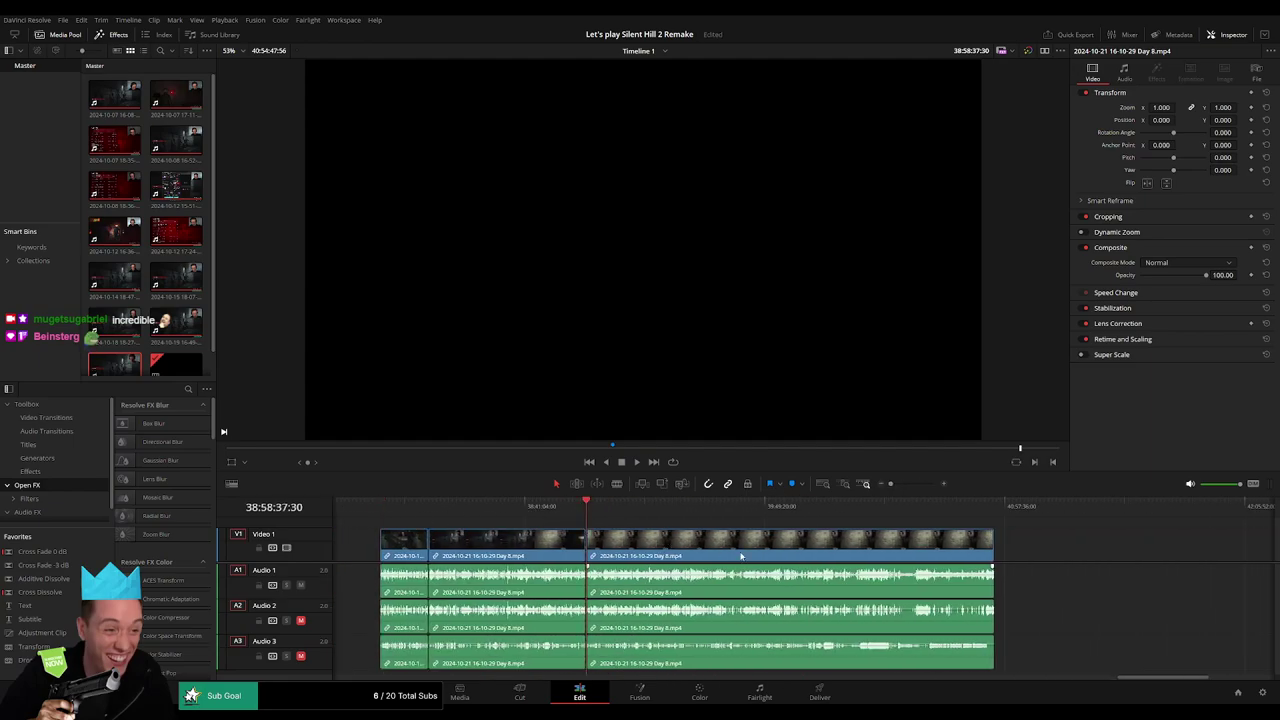
scroll(741, 555, "right", 5)
left_click_drag(528, 553, 793, 553)
Add a marker at the 38:58:37:30 cut.
left_click(446, 553)
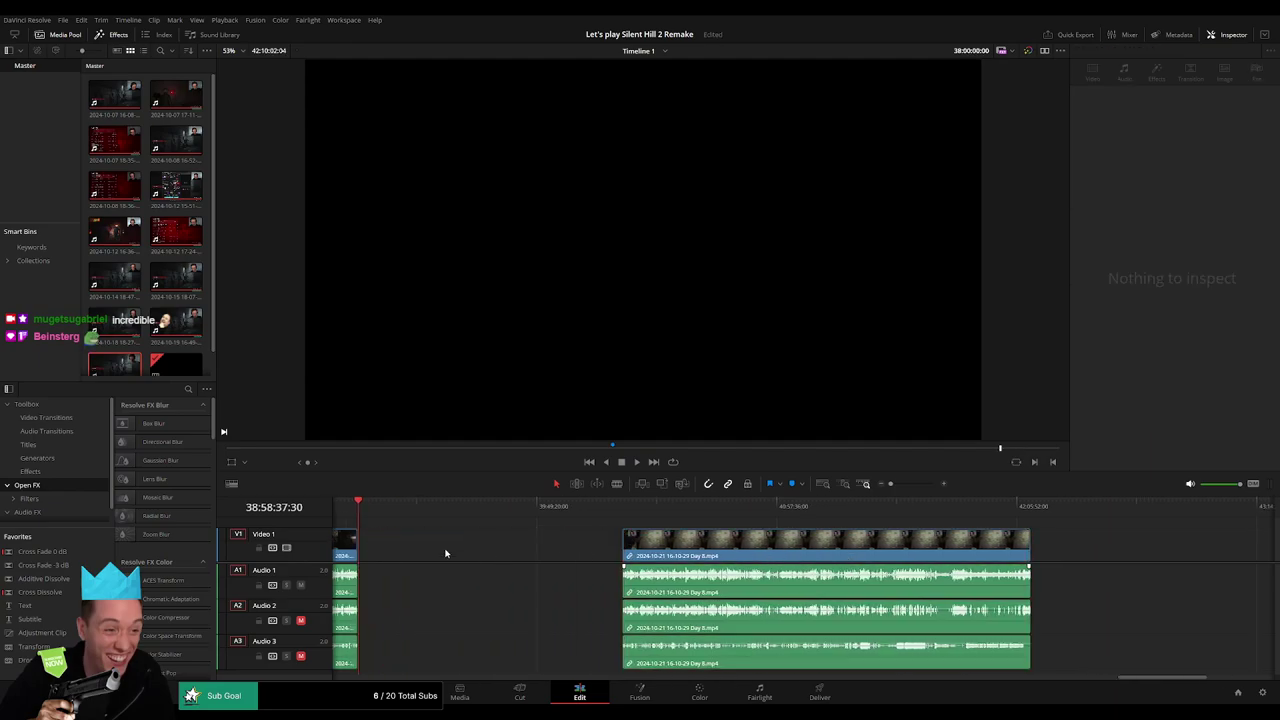
key("Home")
left_click(365, 516)
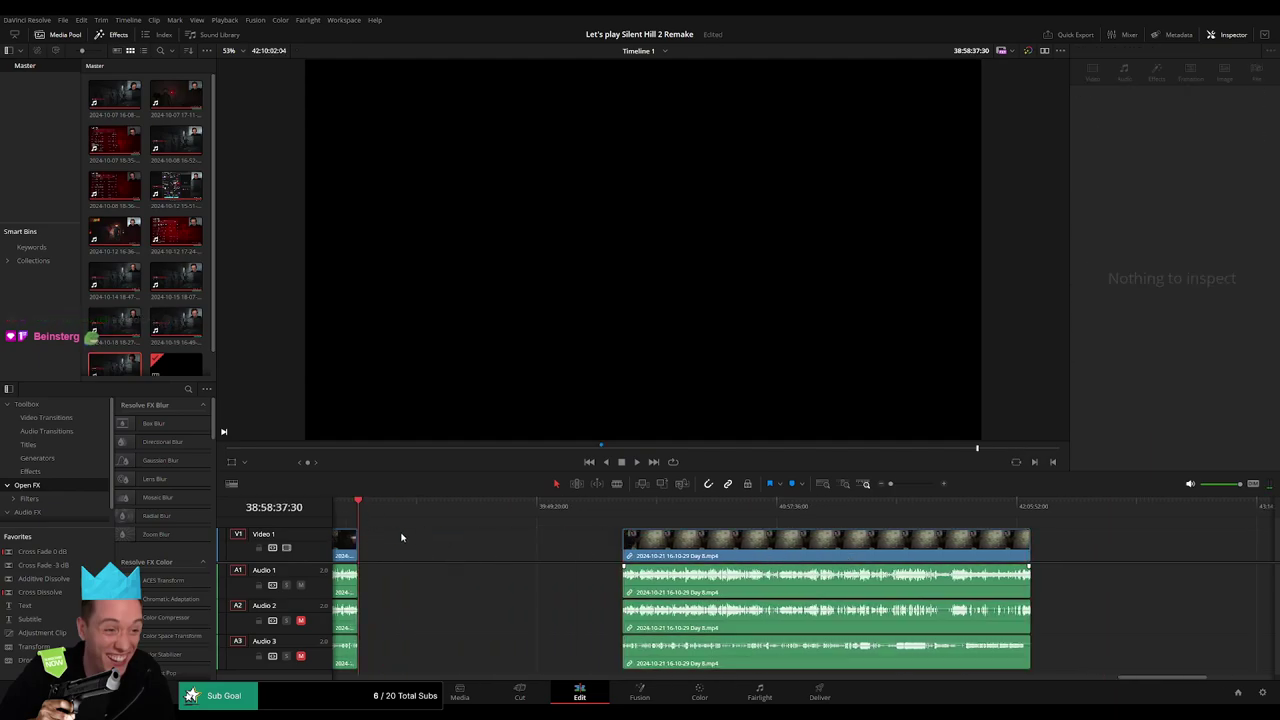
key("m")
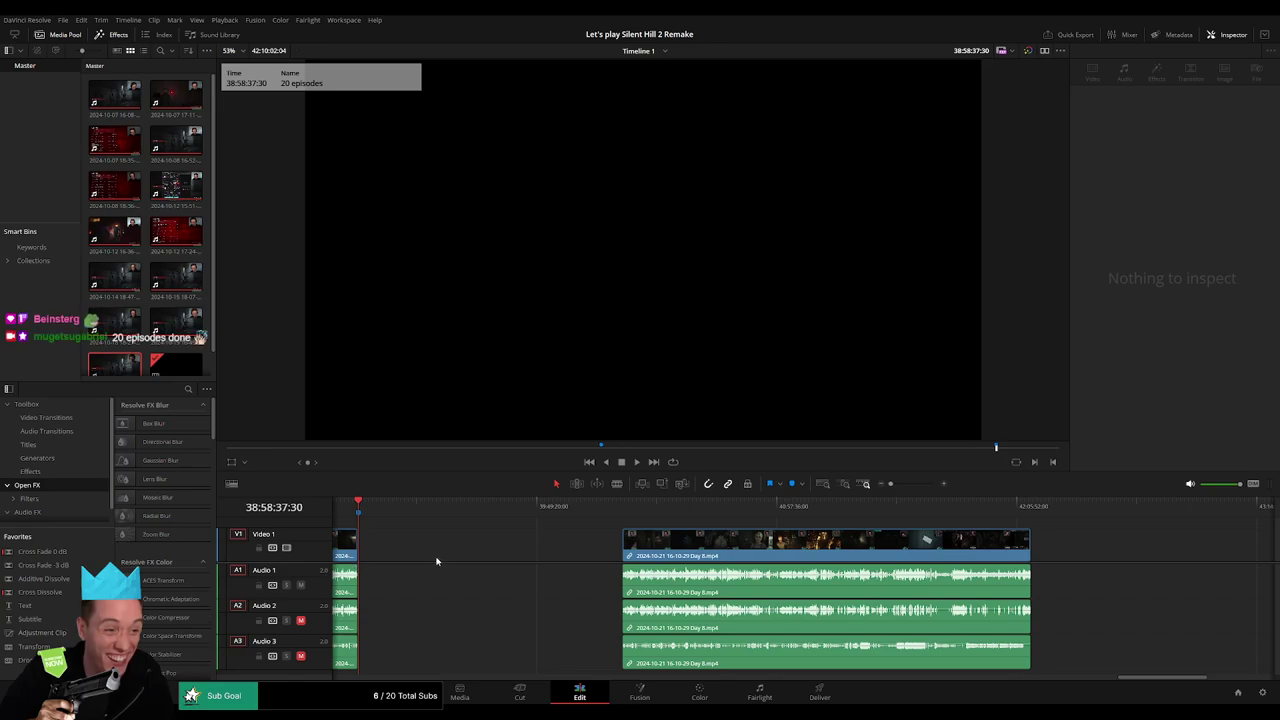
Snap the later Day 8 clip to start at 40:00:00:00 and play it.
left_click_drag(378, 506, 572, 527)
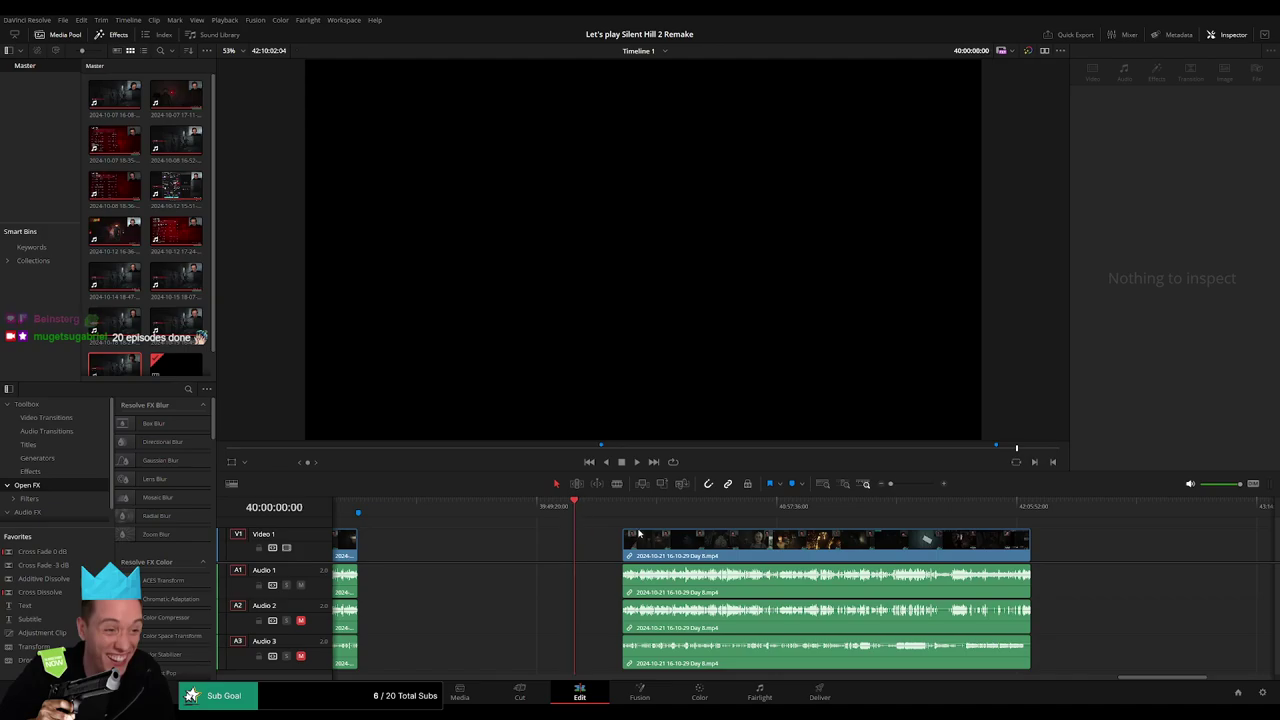
left_click_drag(638, 535, 590, 537)
key("space")
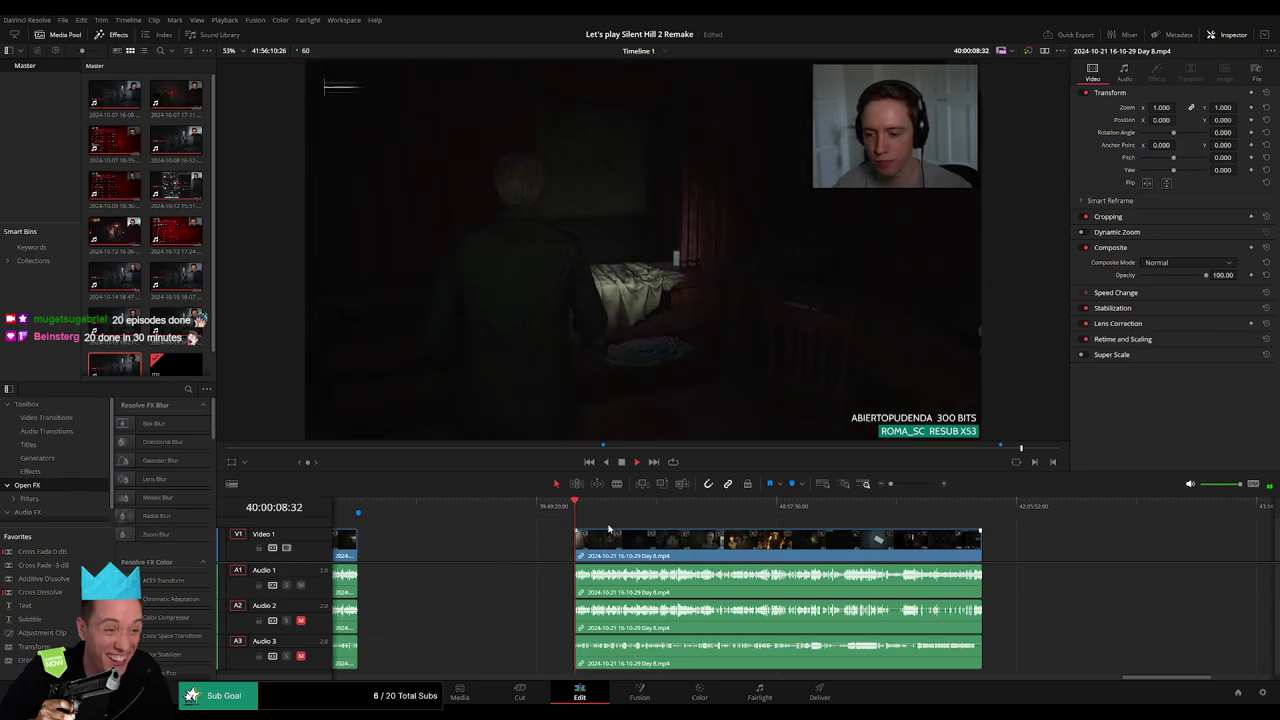
Scrub the later Day 8 piece to 40:58:09:00 and blade every track there.
scroll(540, 525, "right", 3)
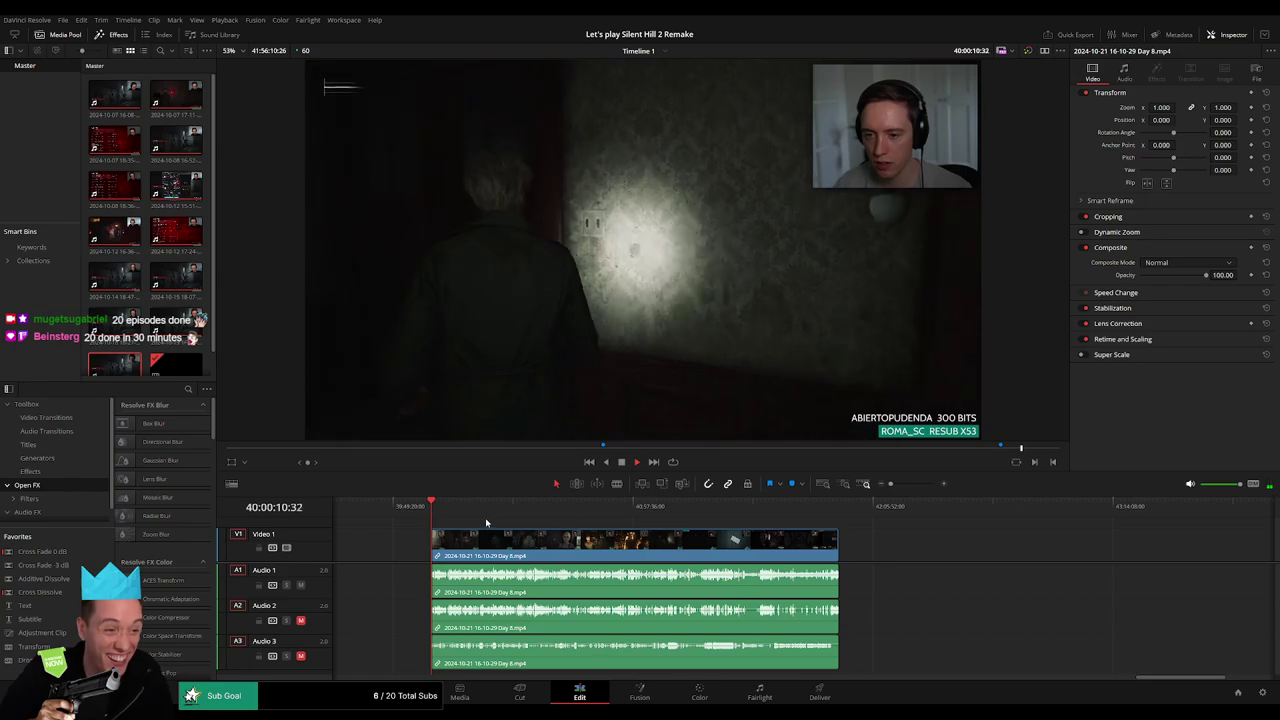
scroll(871, 534, "left", 5)
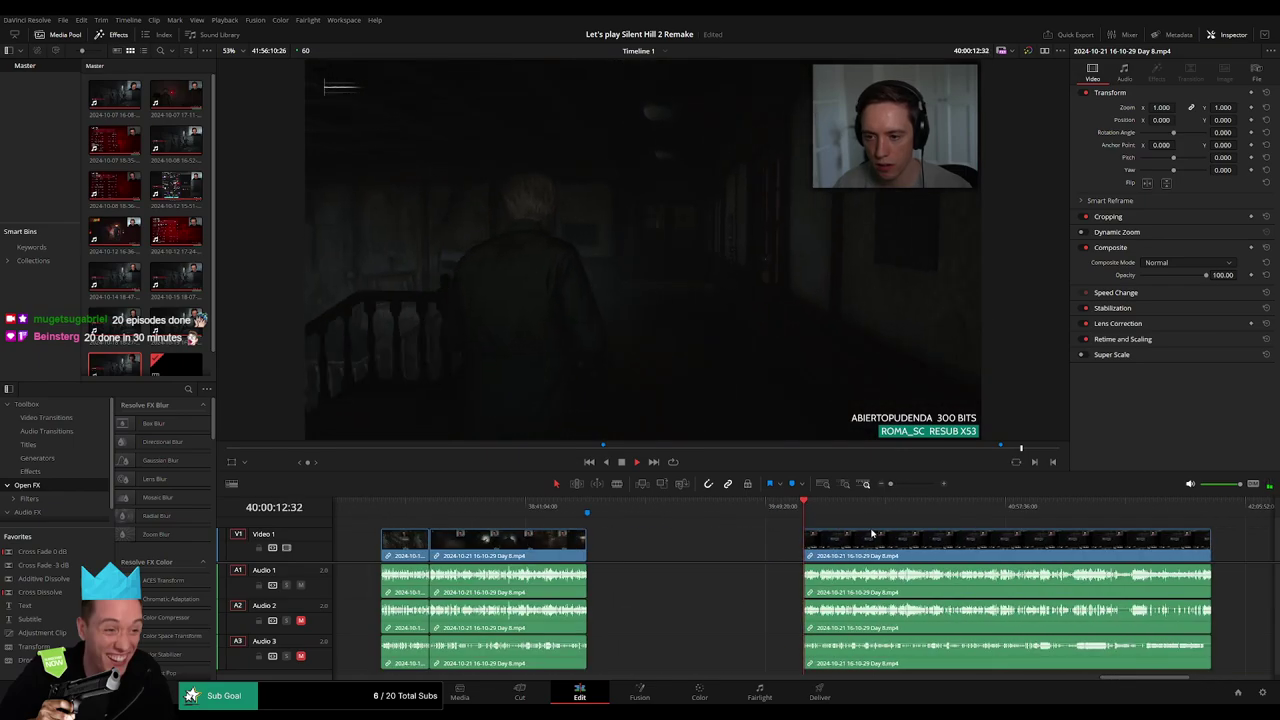
scroll(871, 534, "right", 4)
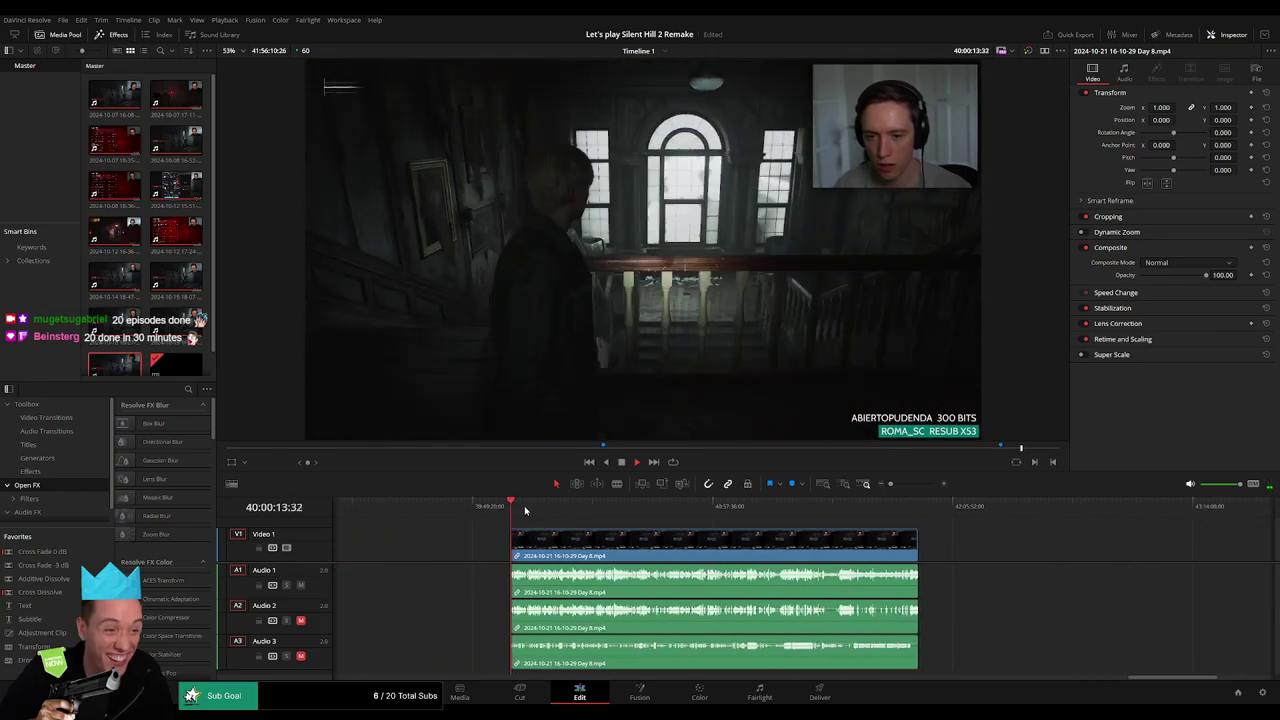
left_click_drag(560, 520, 714, 521)
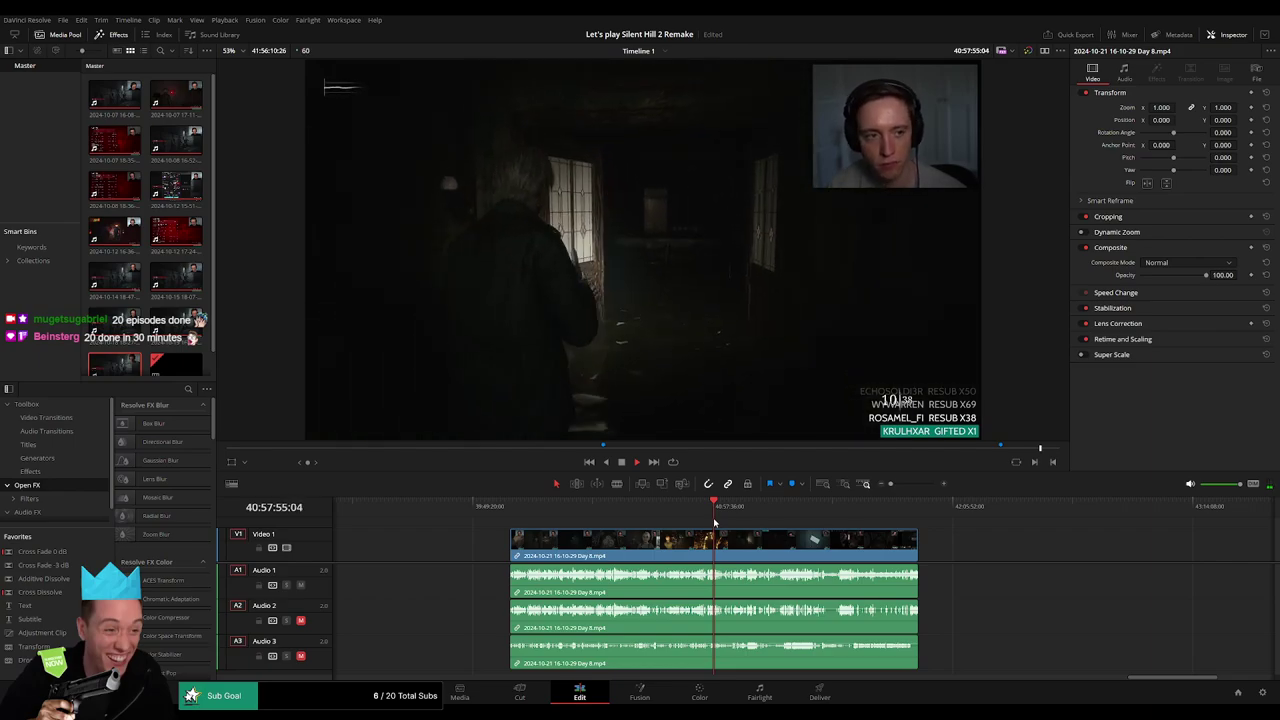
scroll(770, 524, "up", 5)
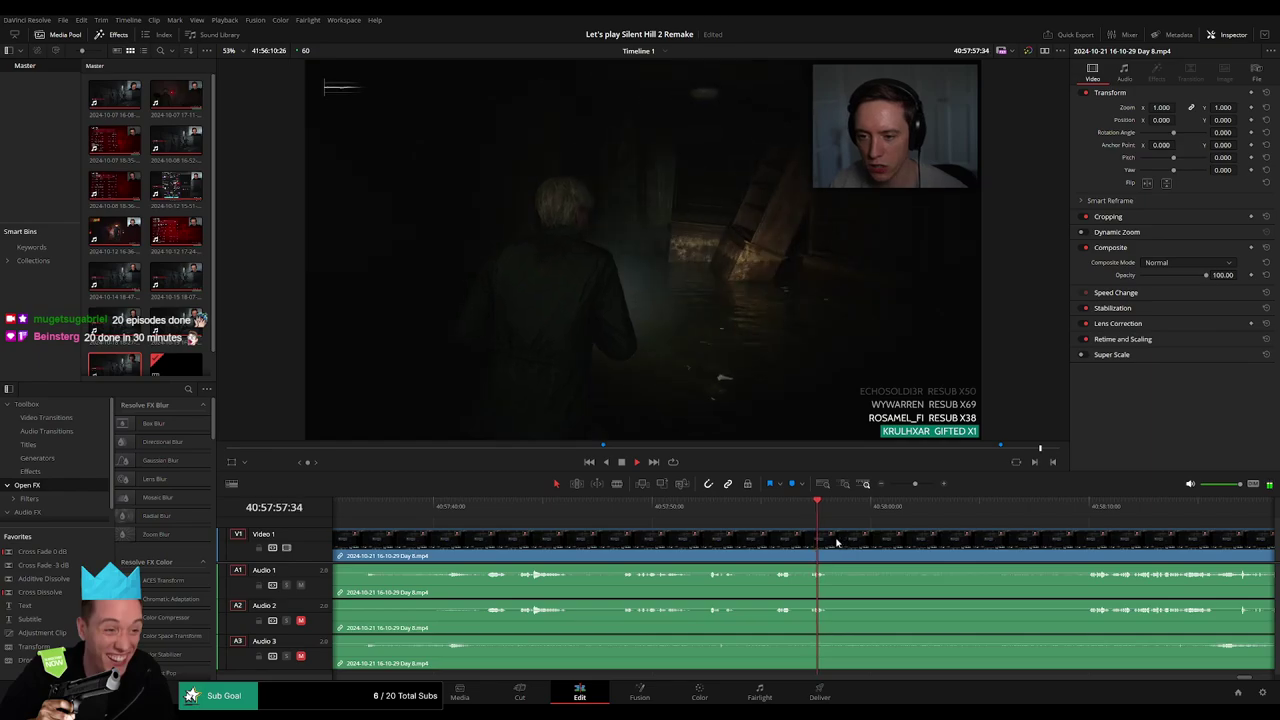
scroll(830, 528, "right", 5)
left_click(832, 524)
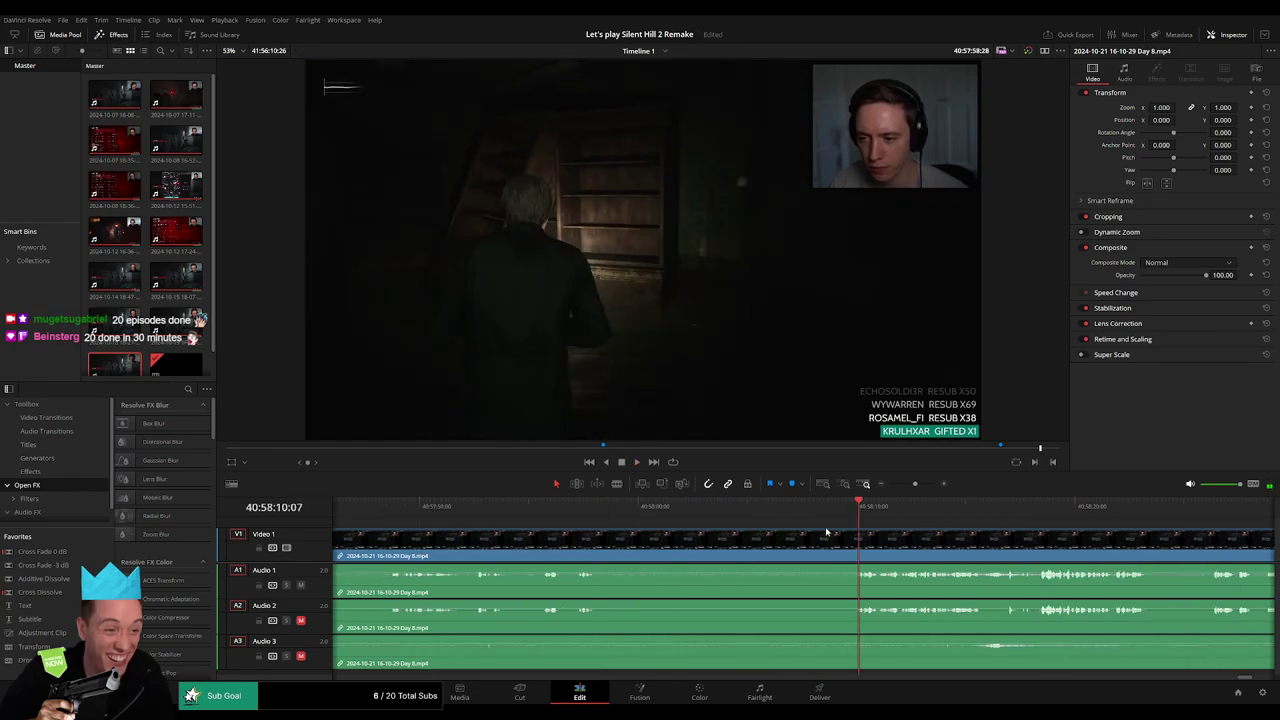
scroll(800, 530, "up", 3)
scroll(764, 528, "left", 2)
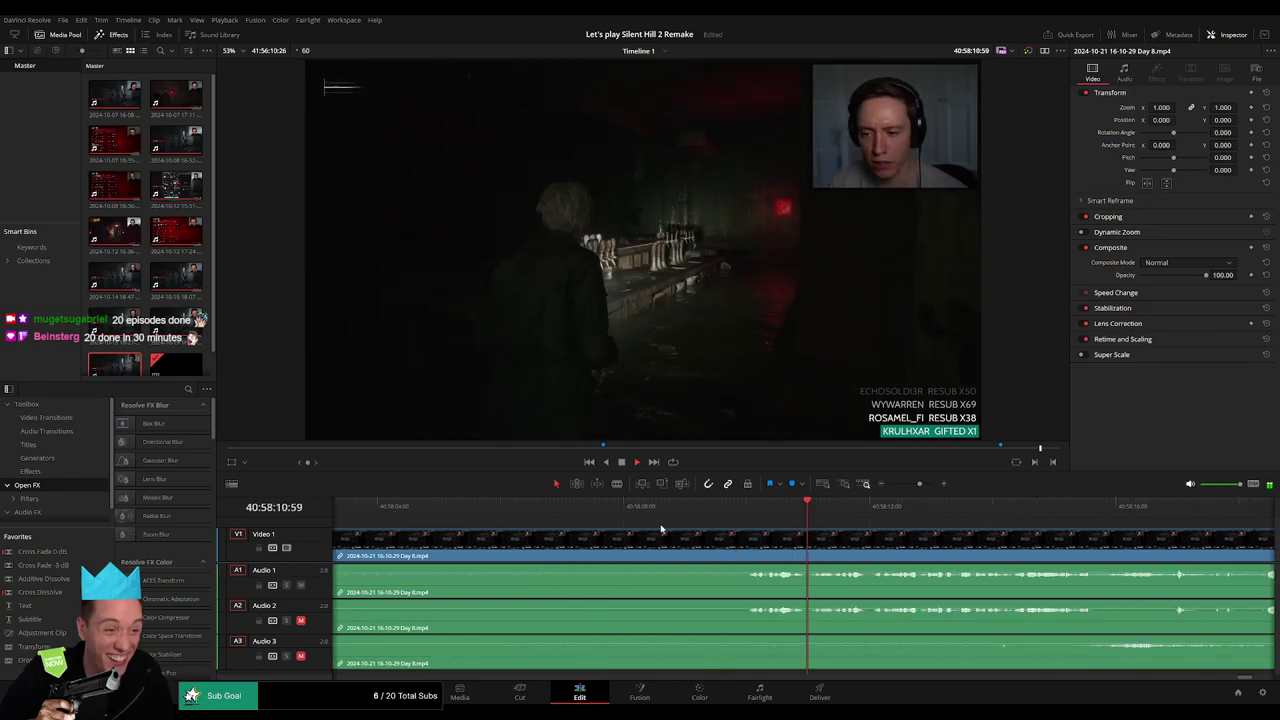
left_click(748, 508)
left_click_drag(748, 510, 685, 520)
key("ctrl+b")
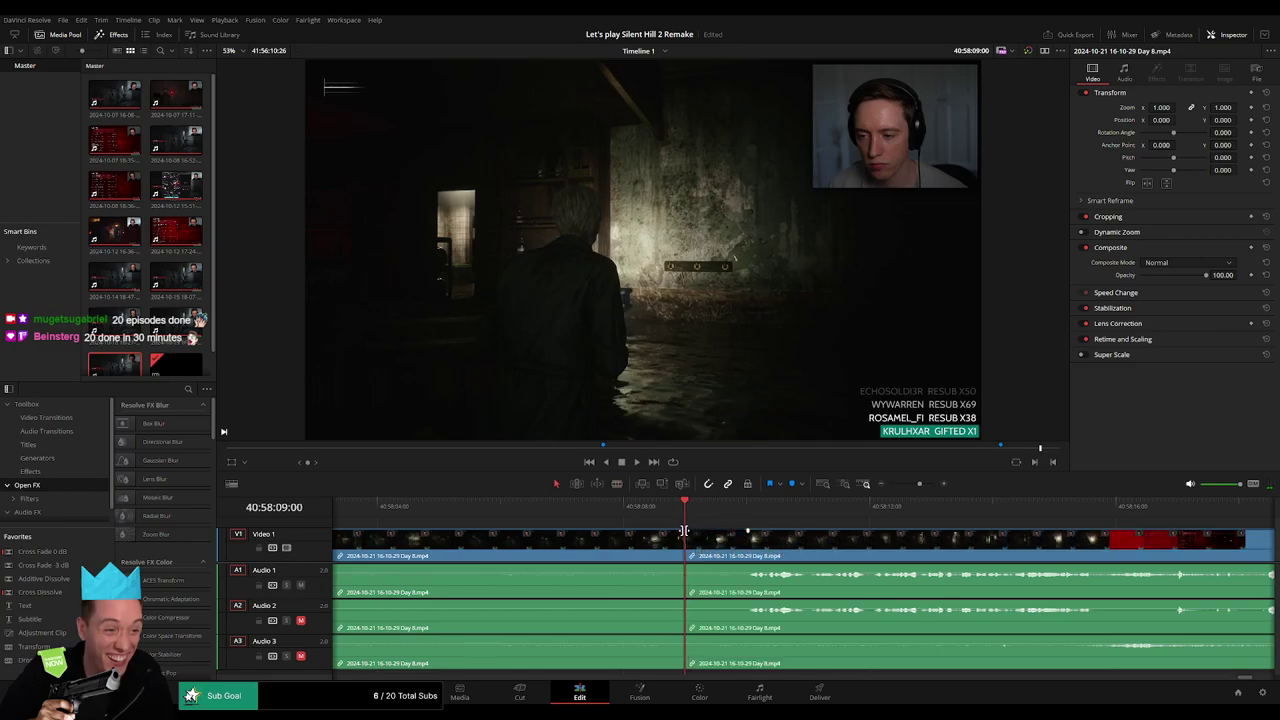
Add fade-out and fade-in ramps at the 40:58:09:00 cut on the audio tracks.
left_click_drag(722, 533, 630, 533)
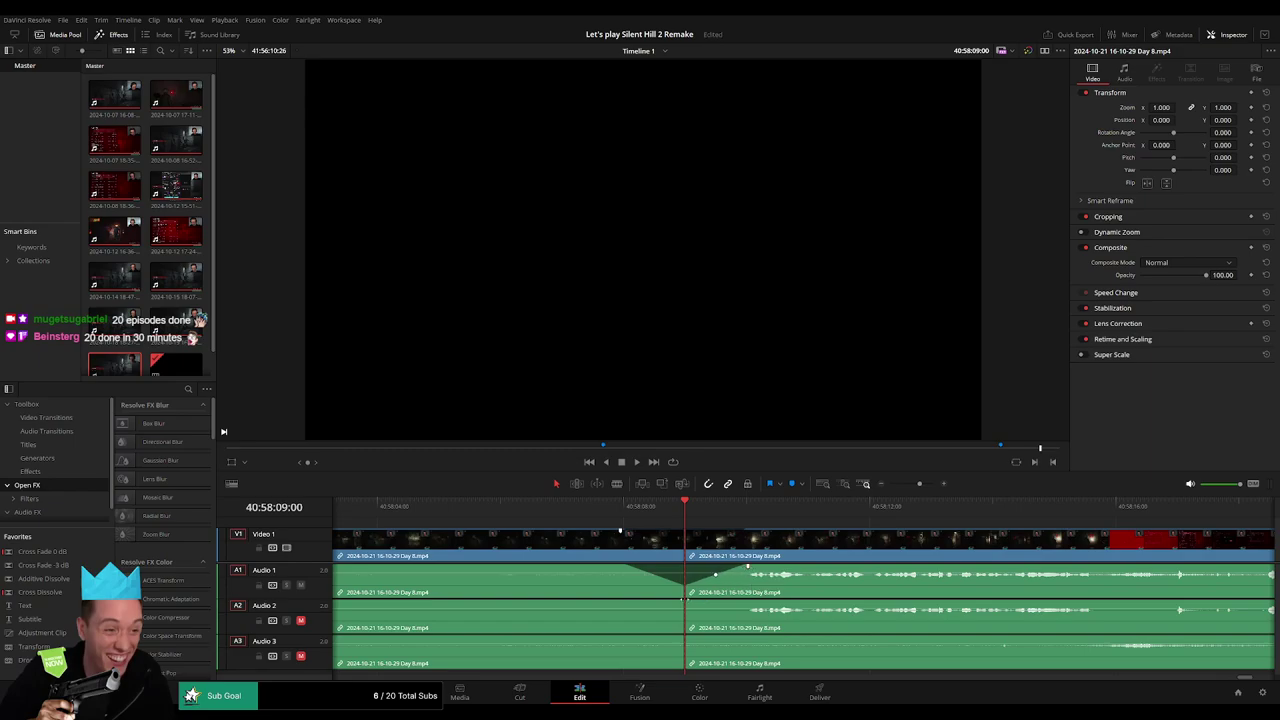
mouse_move(681, 602)
left_mouse_down()
mouse_move(626, 601)
mouse_move(733, 603)
left_mouse_up()
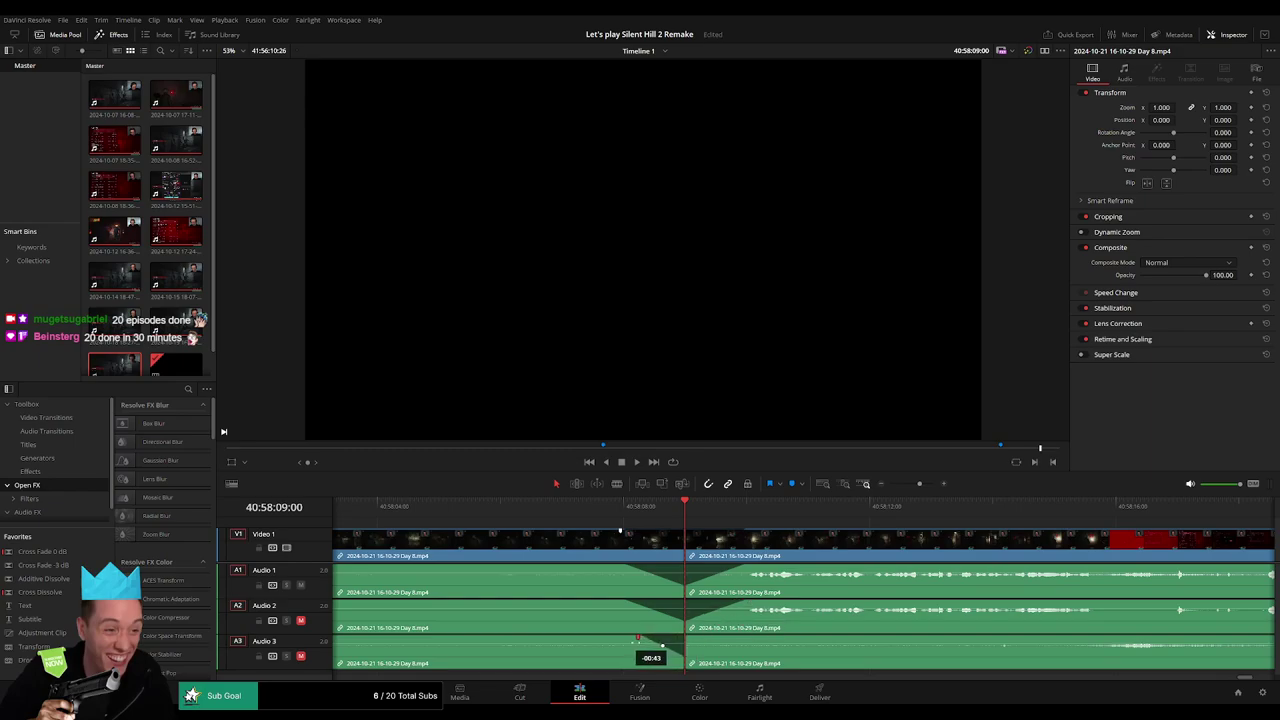
left_click_drag(686, 637, 749, 638)
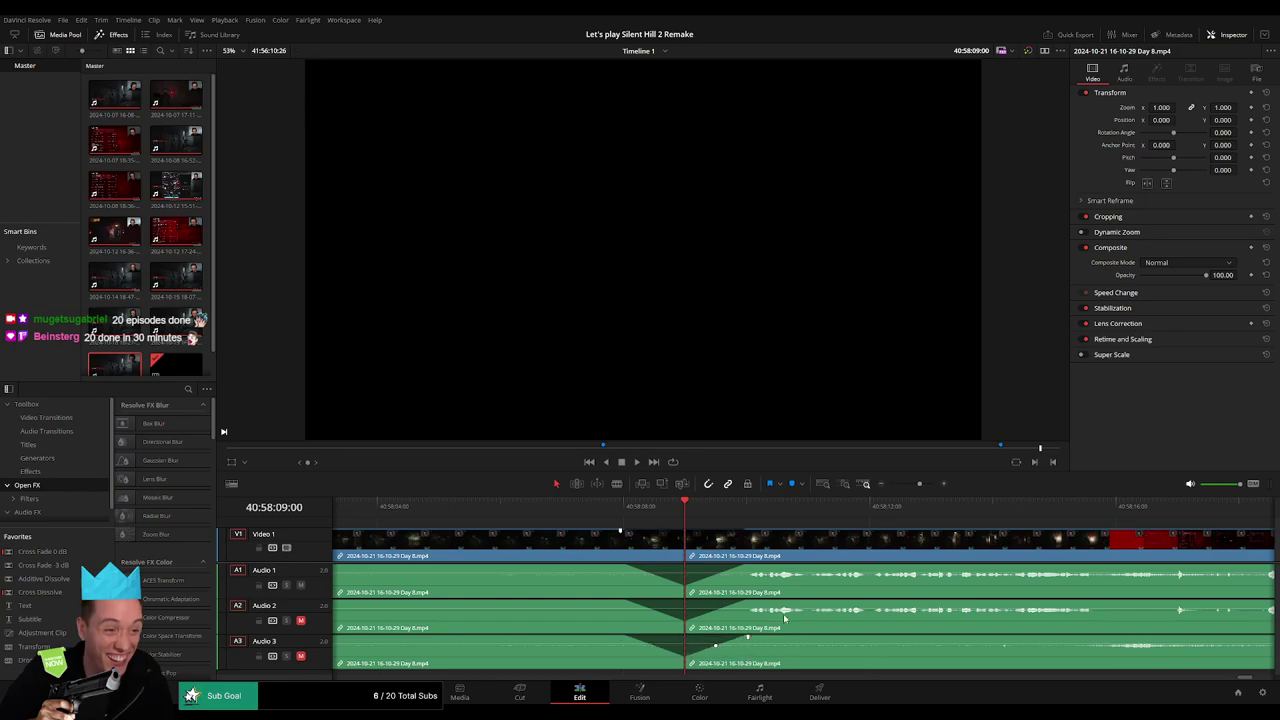
Zoom out and drag the right Day 8 clip further along the timeline.
left_click(890, 484)
scroll(740, 540, "right", 3)
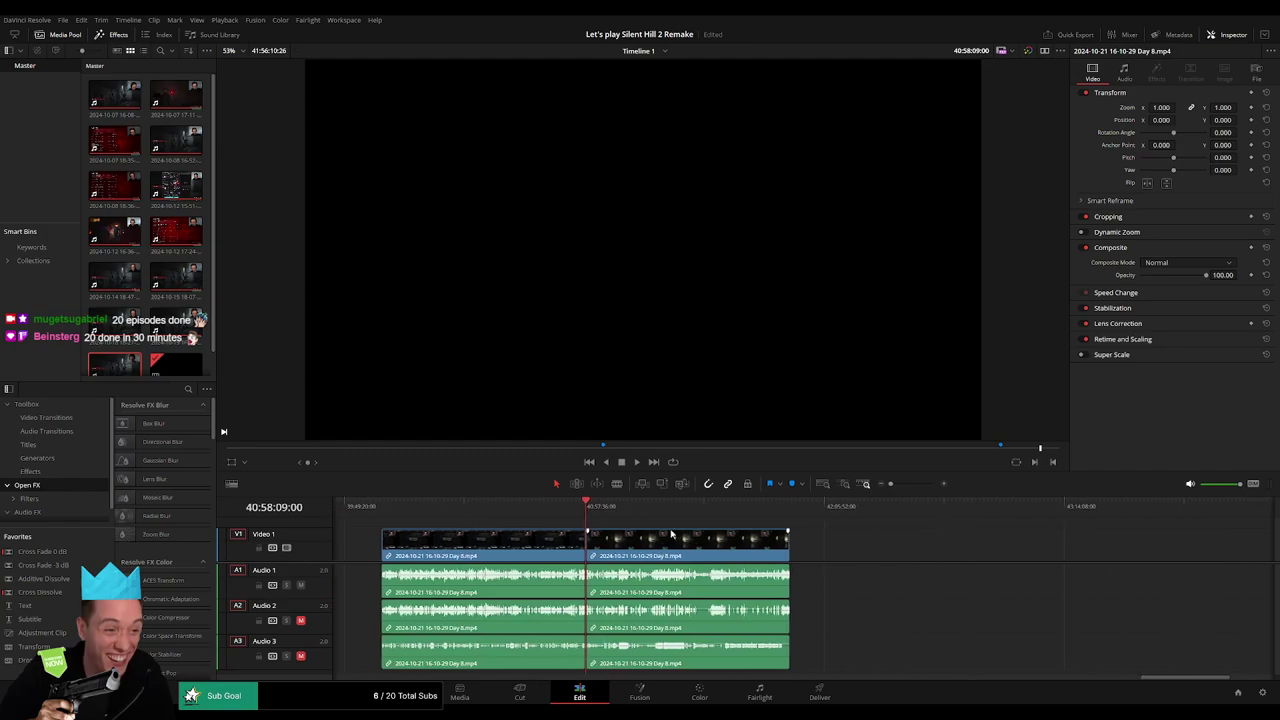
scroll(674, 548, "right", 3)
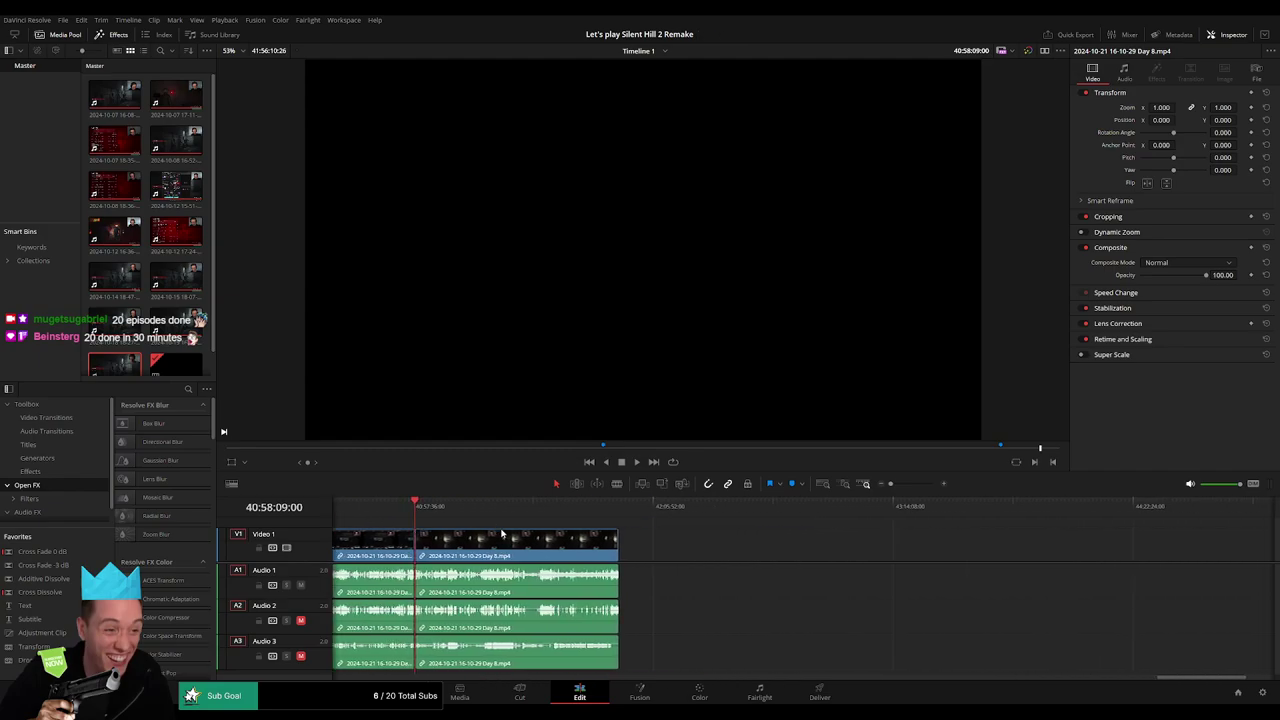
left_click_drag(505, 545, 828, 545)
left_click(485, 548)
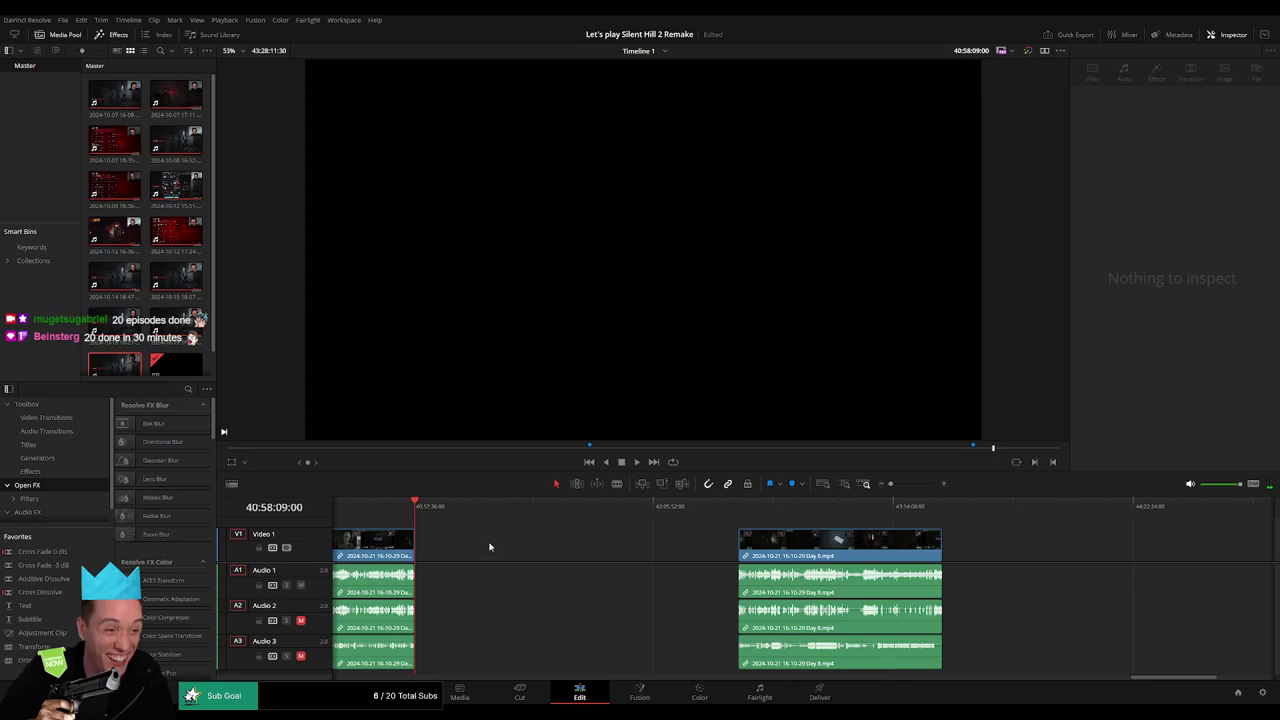
Park the playhead at 42:00:00:00.
key("Home")
left_click(415, 512)
left_click_drag(421, 512, 632, 543)
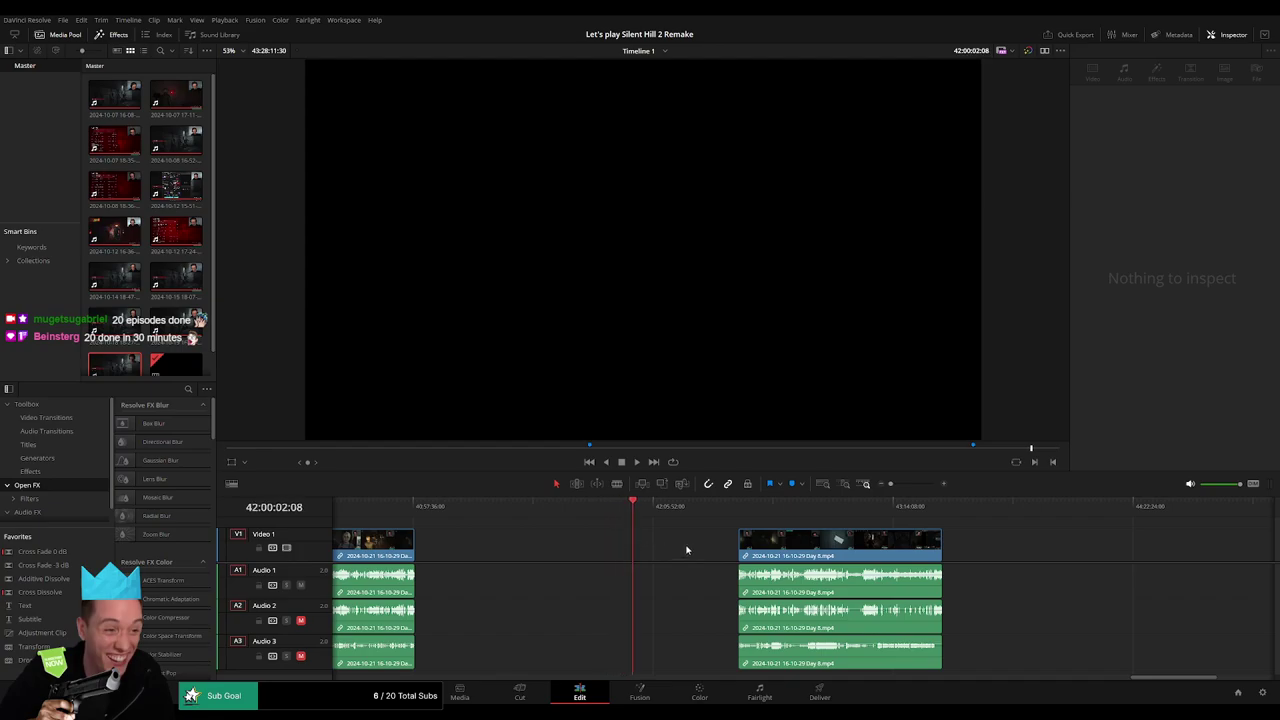
scroll(686, 549, "up", 5)
left_click_drag(806, 506, 802, 507)
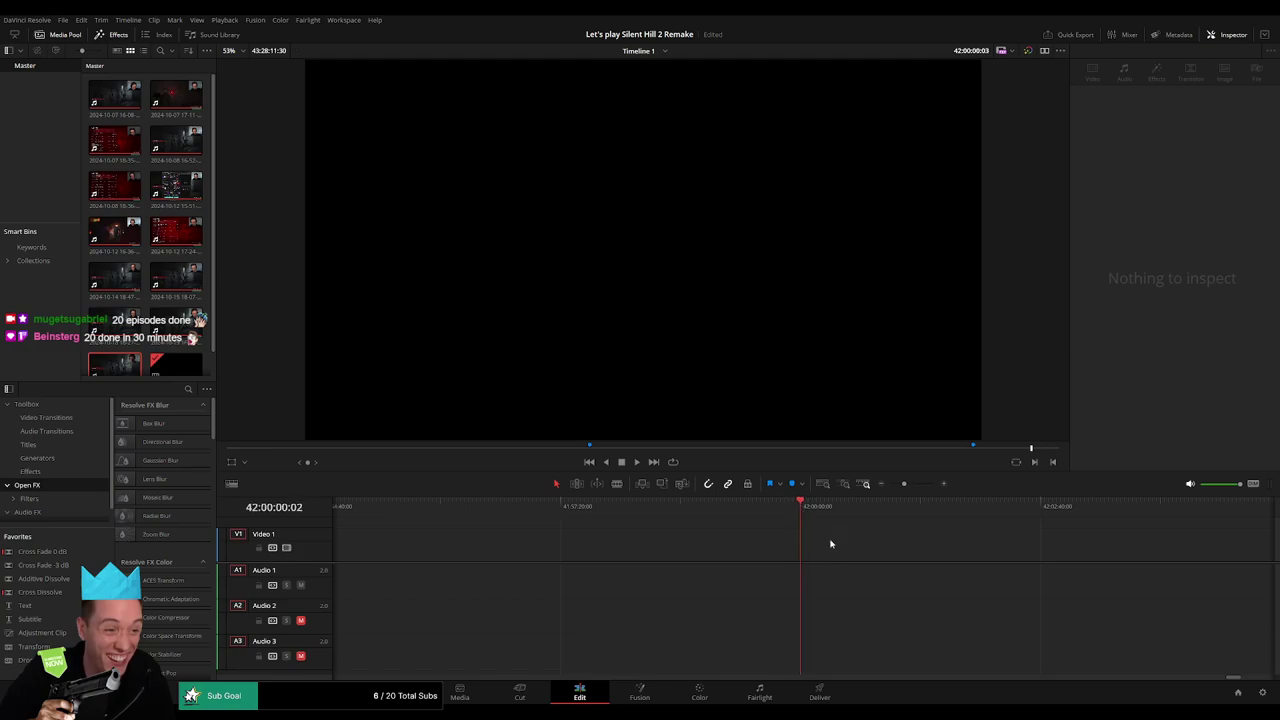
Snap the later Day 8 clip to 42:00:00:00 and play it from its start.
left_click_drag(906, 484, 890, 484)
scroll(850, 545, "right", 3)
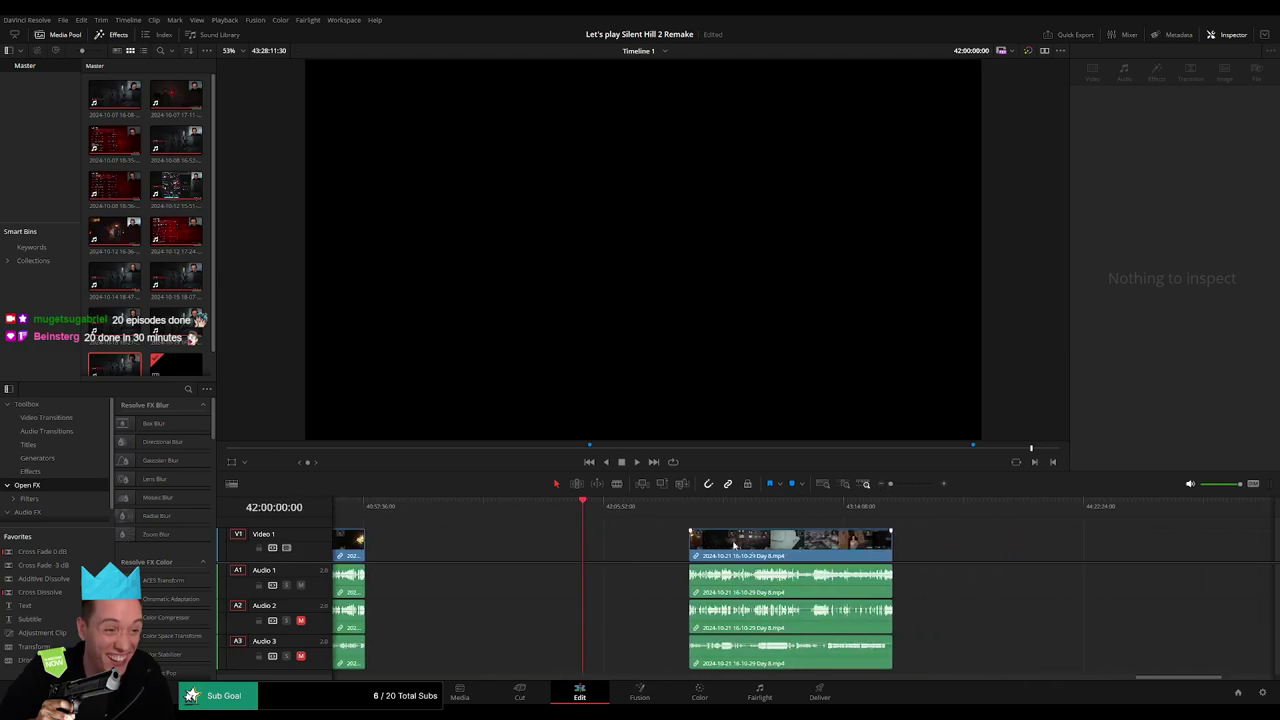
left_click_drag(868, 540, 766, 523)
left_click(787, 506)
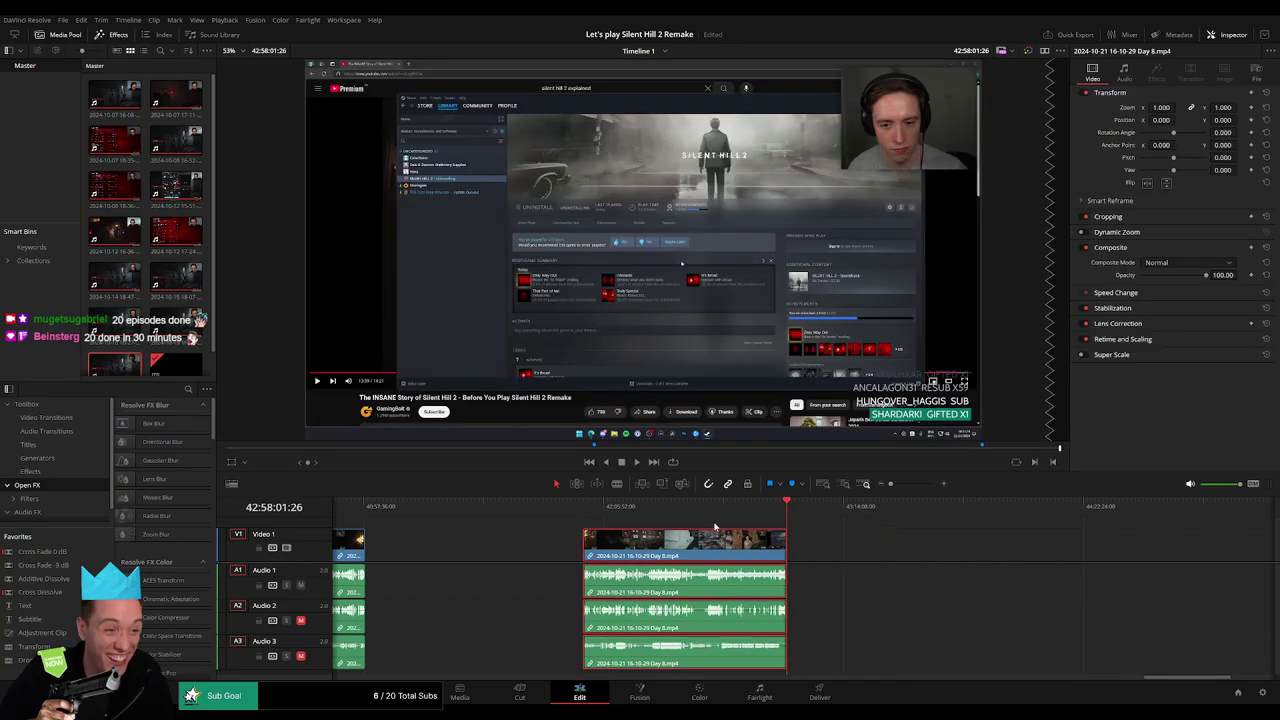
key("Up")
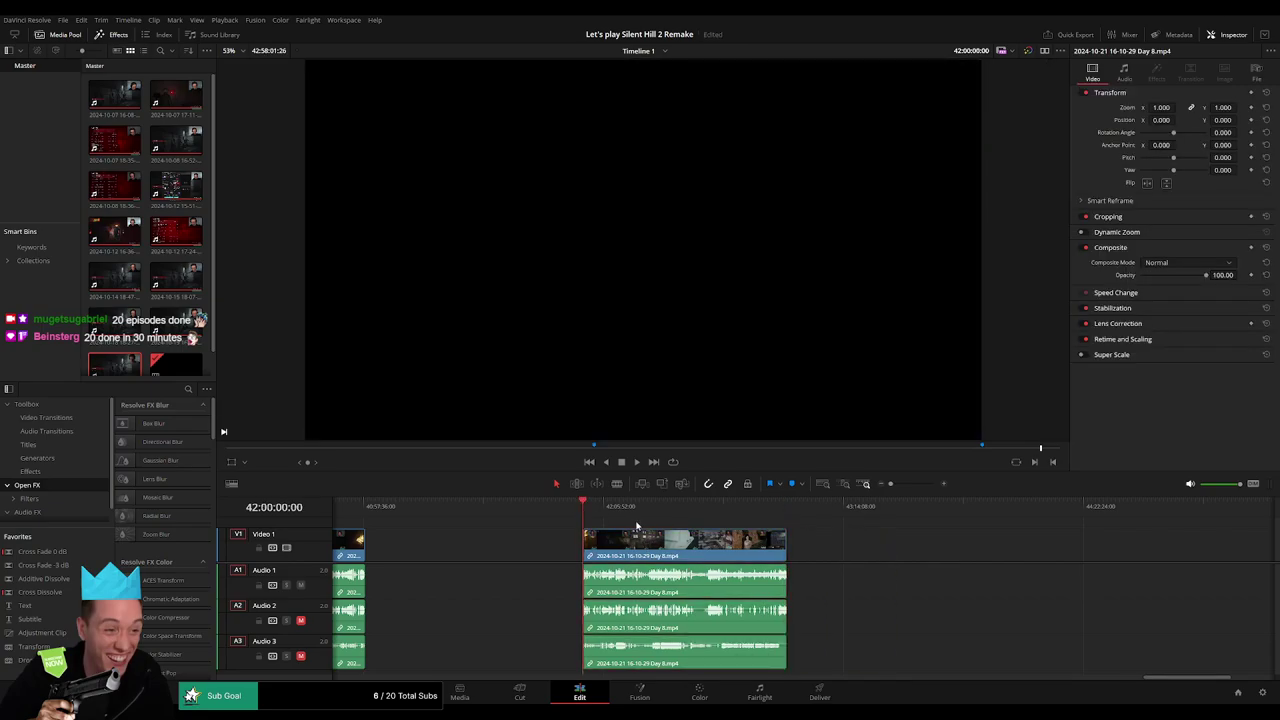
key("space")
scroll(830, 547, "up", 3)
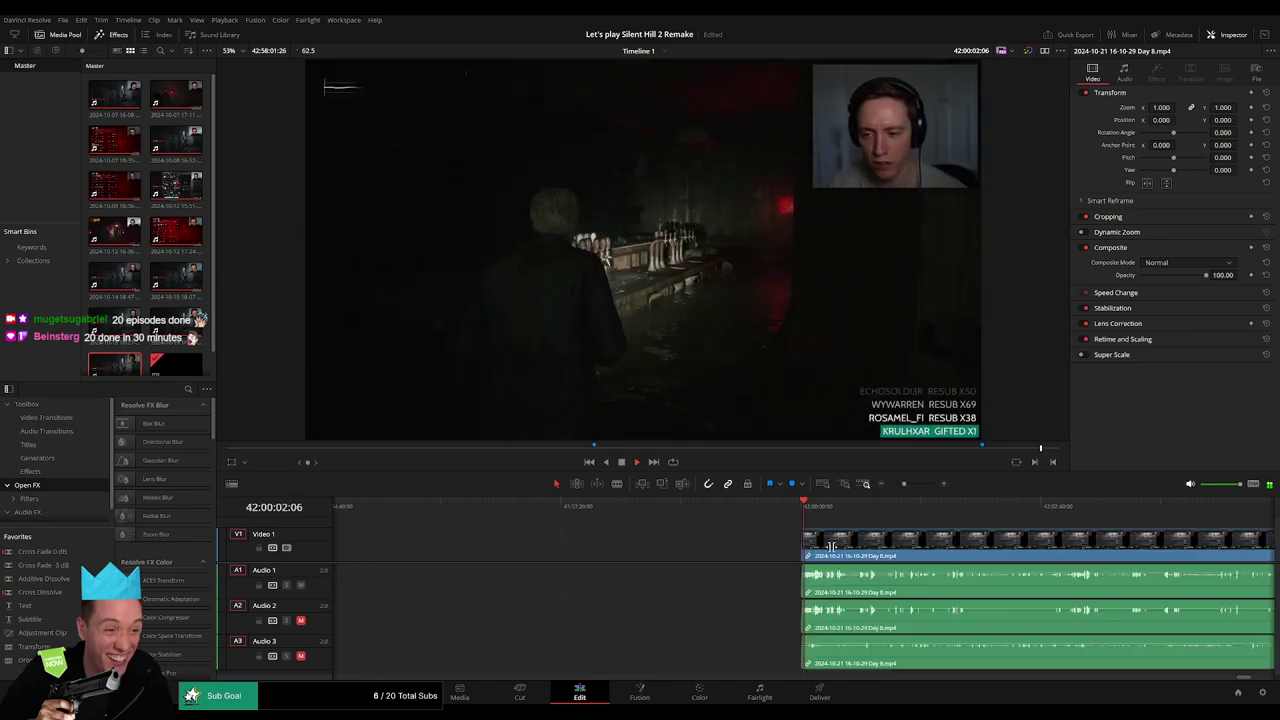
scroll(831, 530, "down", 3)
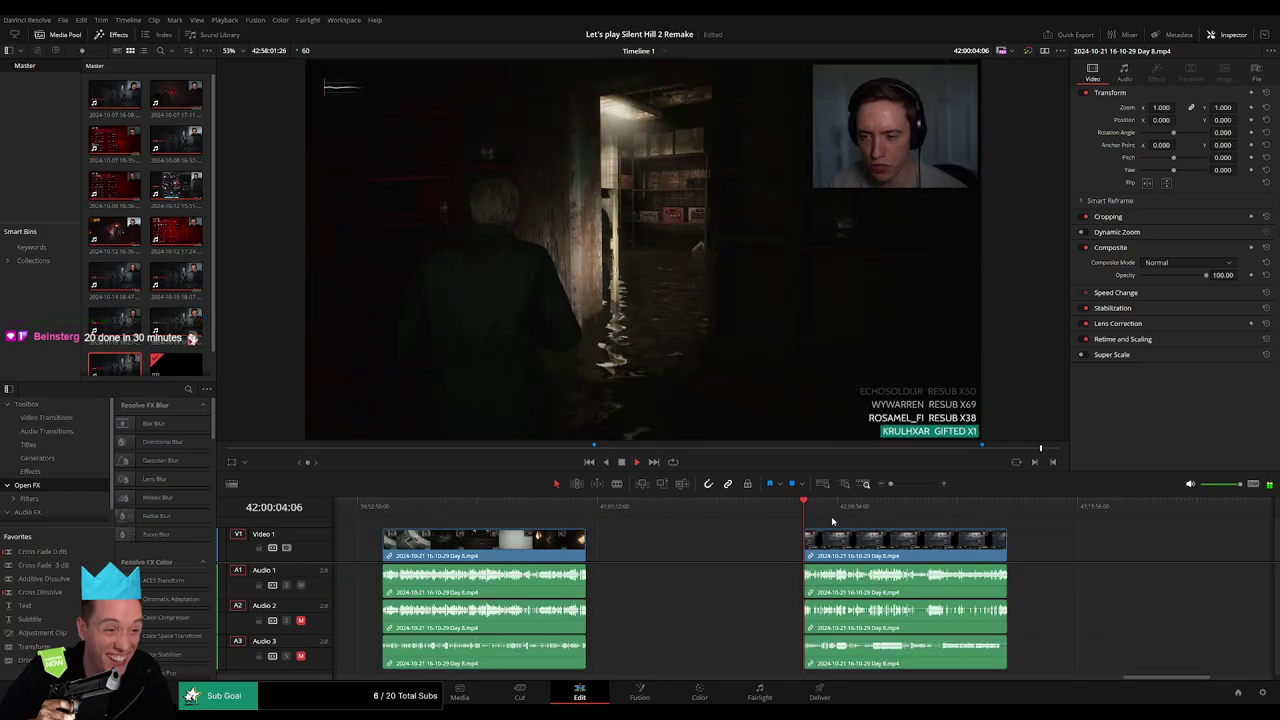
left_click(920, 506)
scroll(710, 541, "right", 3)
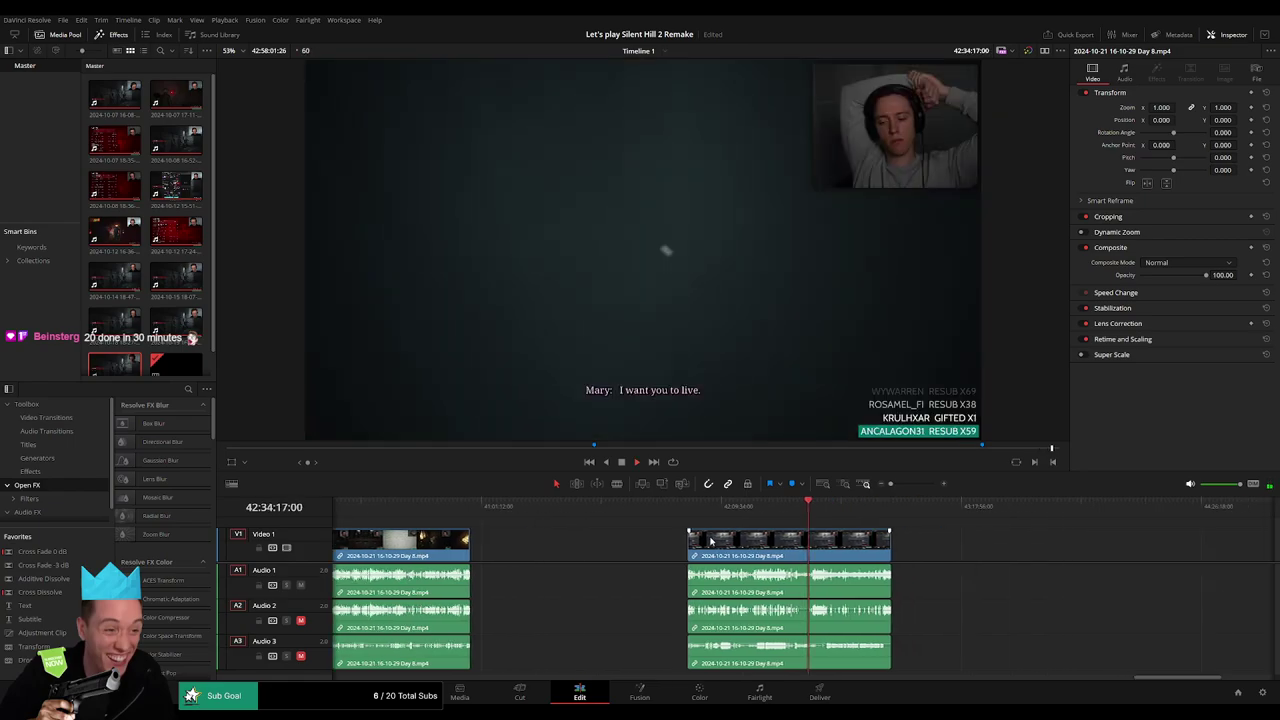
scroll(710, 541, "right", 4)
left_click(633, 507)
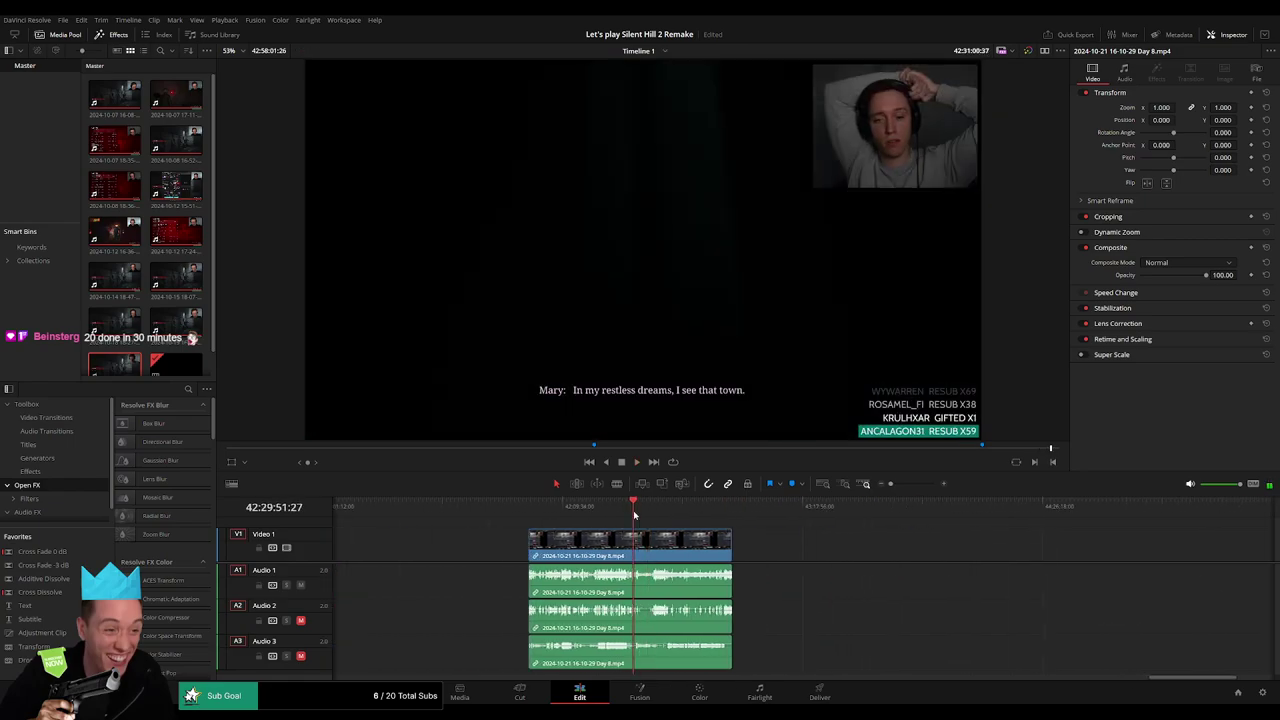
scroll(700, 541, "up", 4)
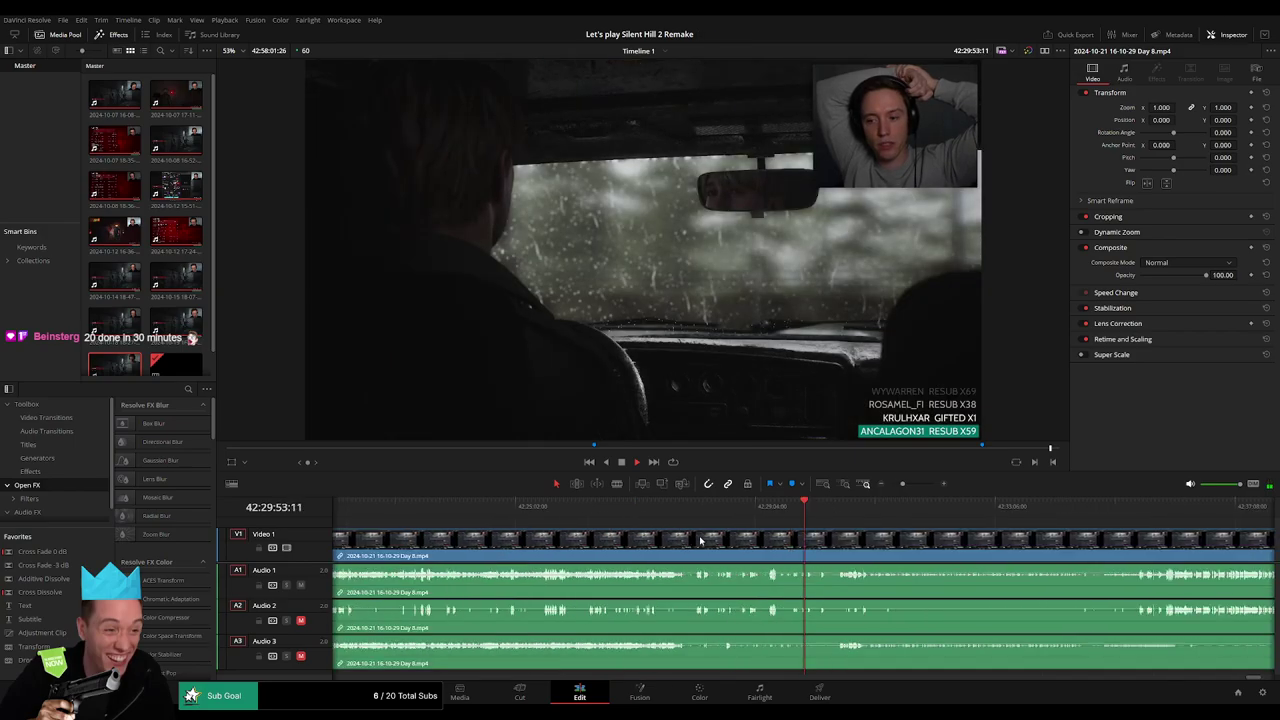
scroll(700, 541, "up", 2)
left_click(594, 512)
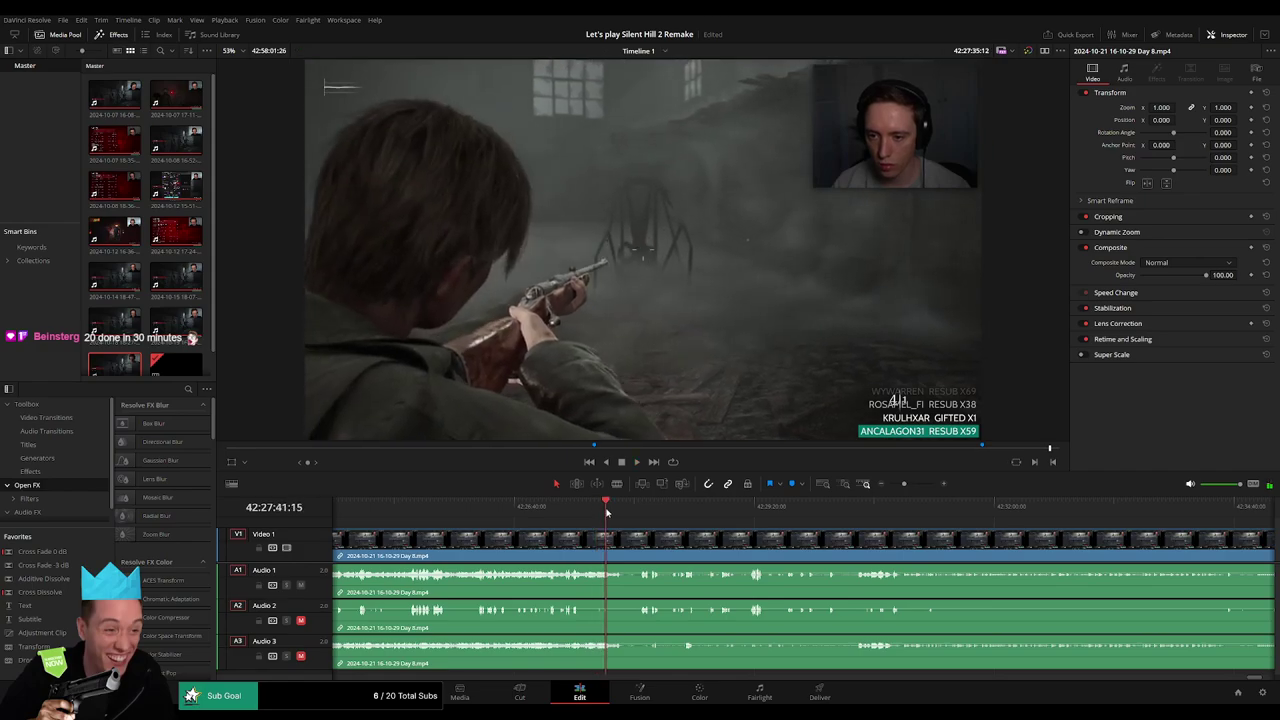
left_click_drag(606, 512, 628, 512)
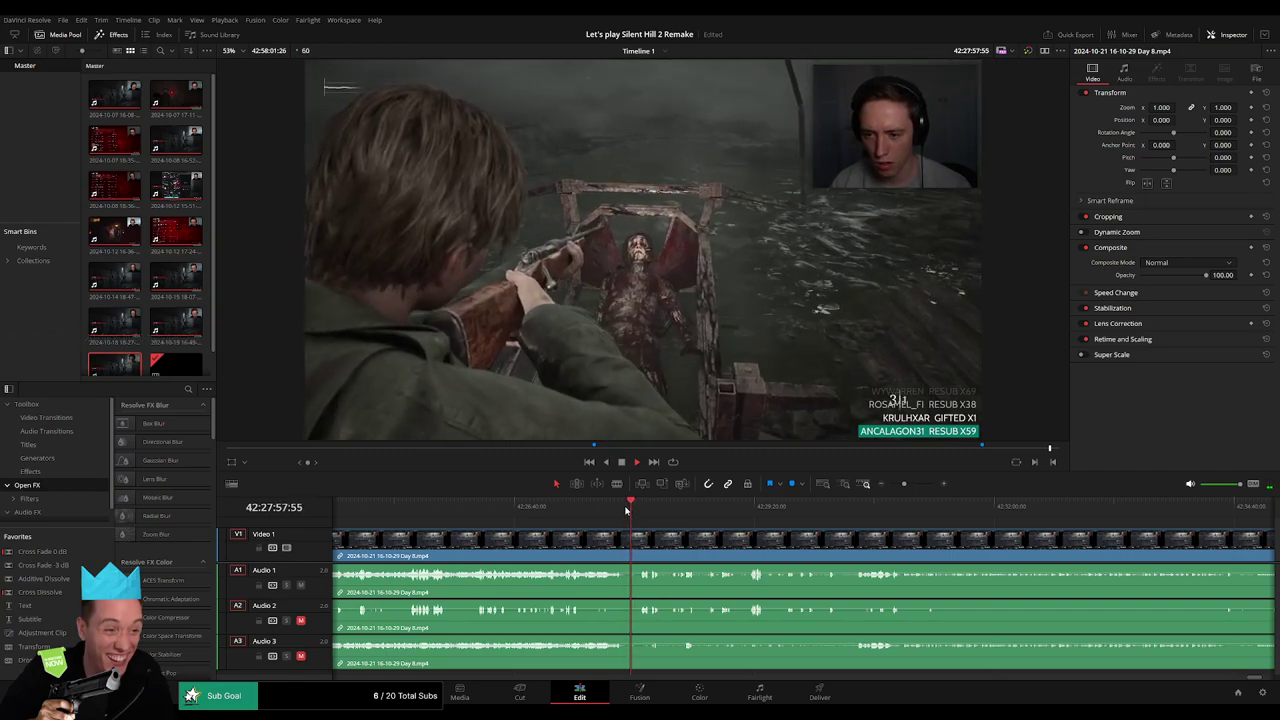
mouse_move(626, 511)
left_mouse_down()
mouse_move(609, 511)
mouse_move(626, 511)
left_mouse_up()
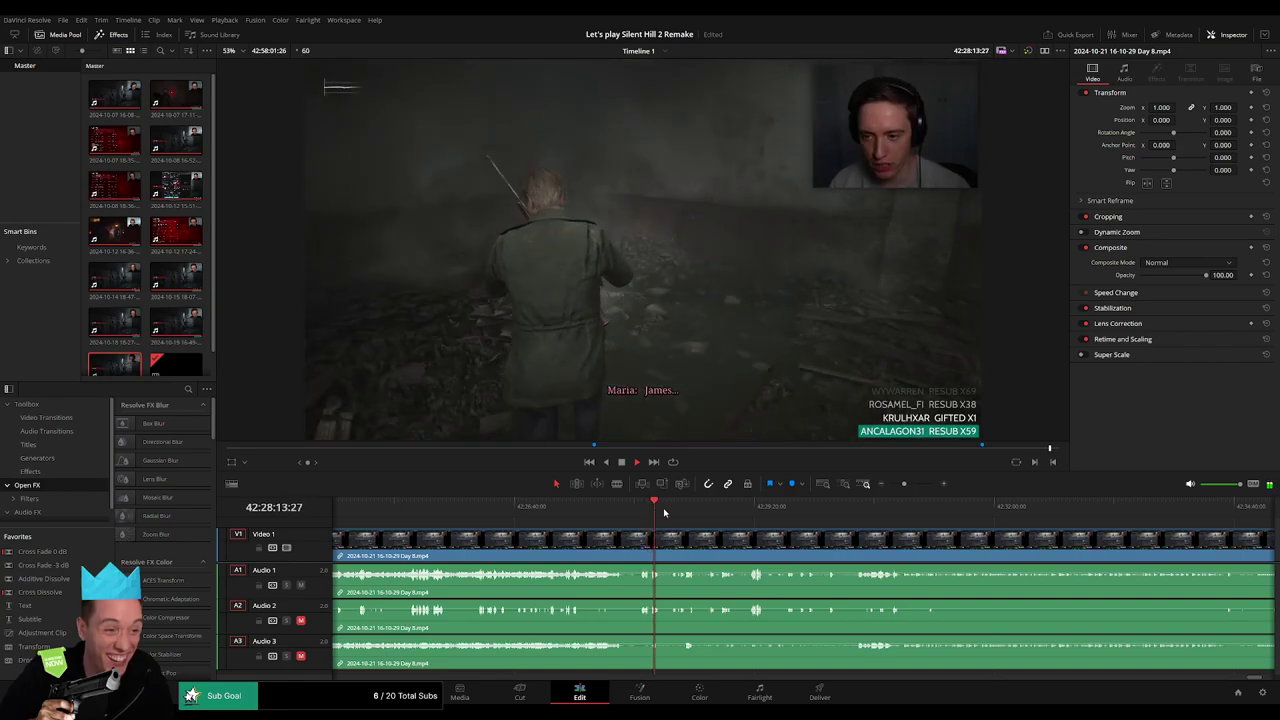
scroll(752, 549, "down", 5)
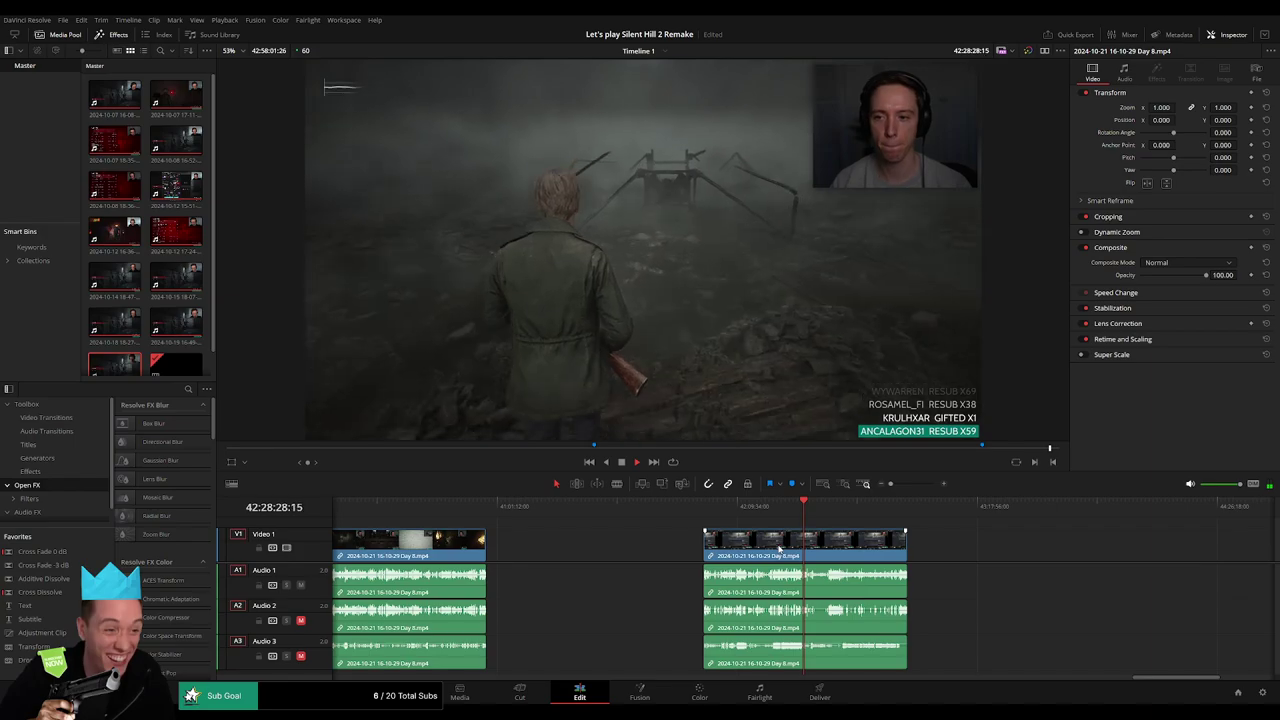
left_click(824, 517)
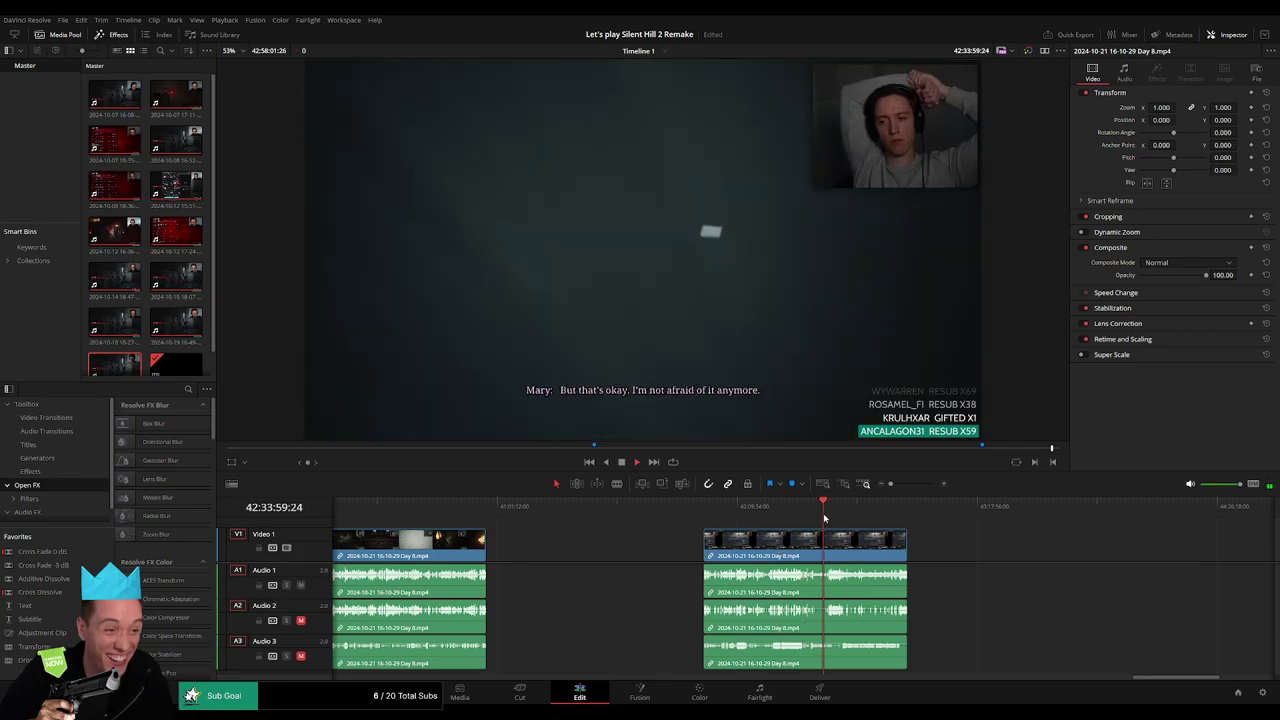
mouse_move(824, 517)
left_mouse_down()
mouse_move(882, 522)
mouse_move(897, 541)
left_mouse_up()
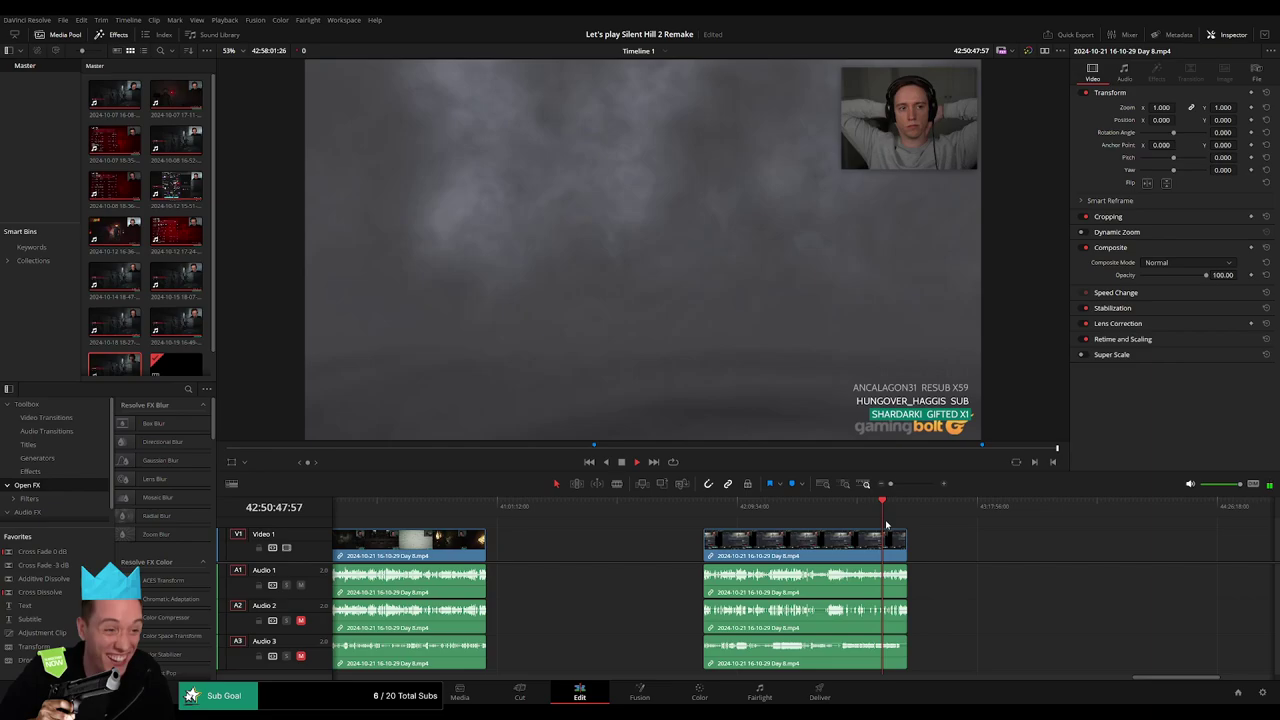
scroll(897, 541, "up", 5)
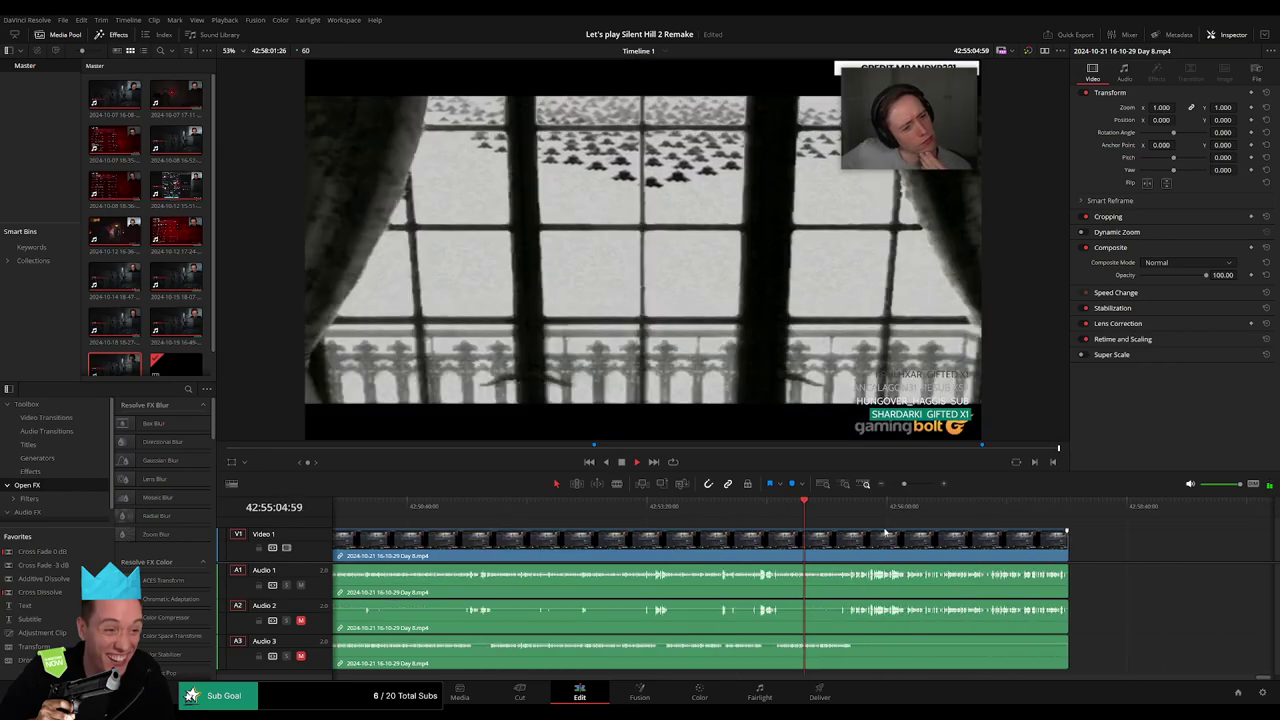
scroll(700, 530, "up", 2)
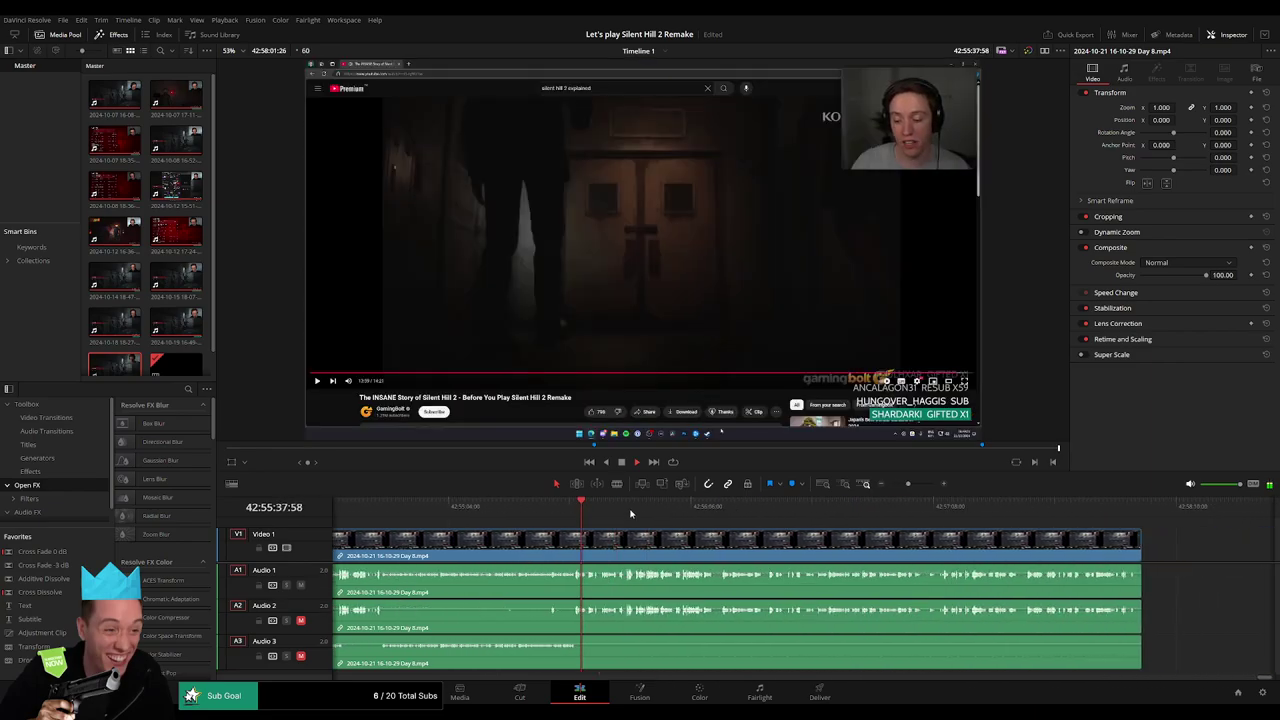
scroll(510, 513, "up", 2)
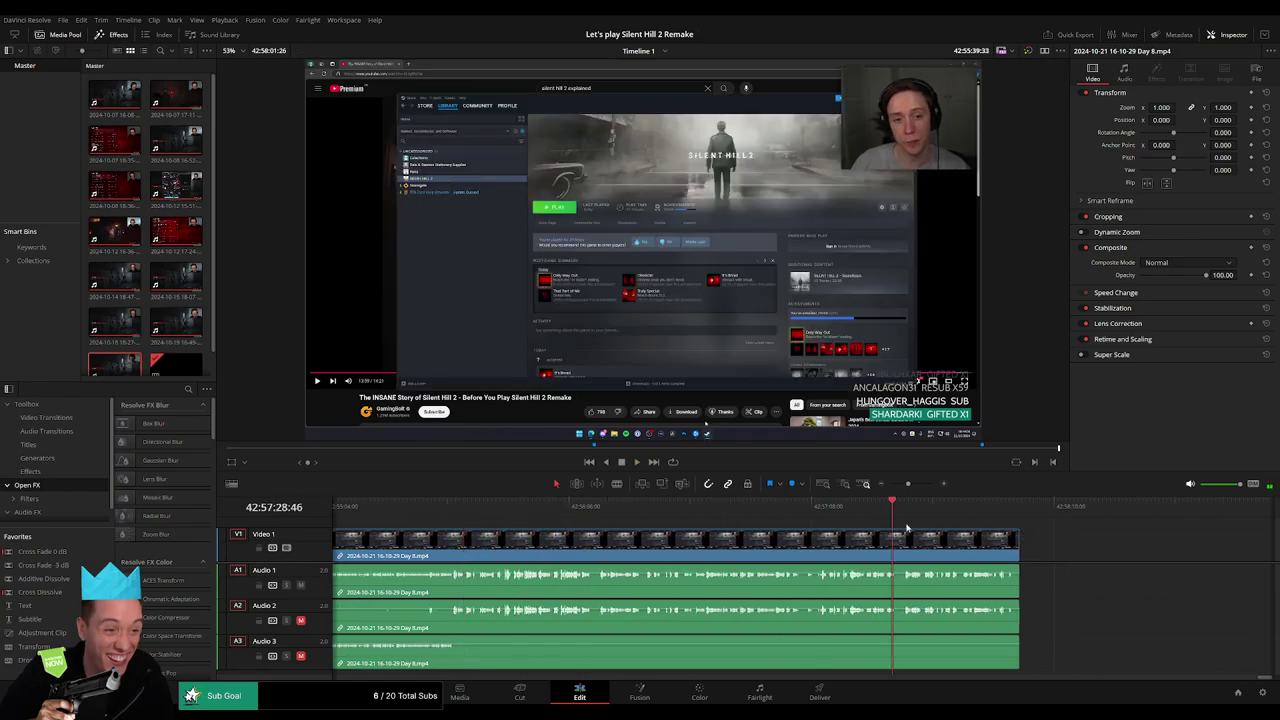
left_click_drag(510, 513, 994, 520)
scroll(982, 552, "up", 2)
scroll(982, 552, "up", 2)
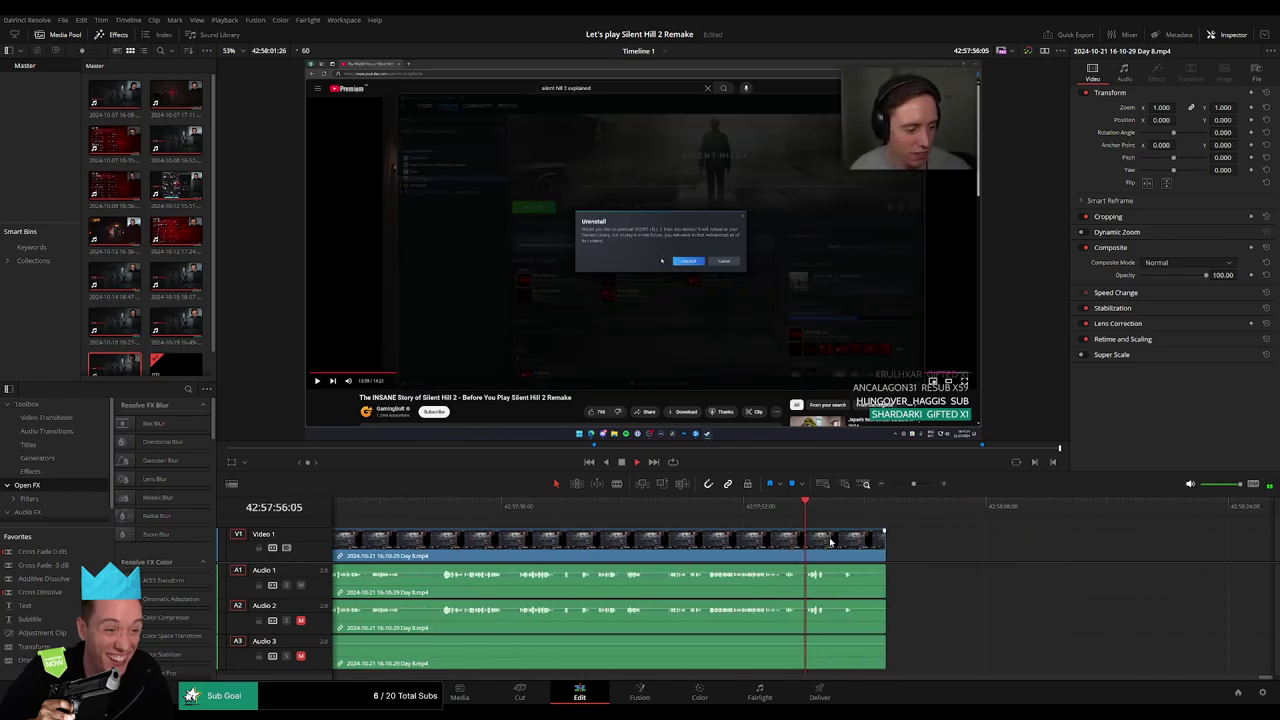
left_click(664, 510)
key("space")
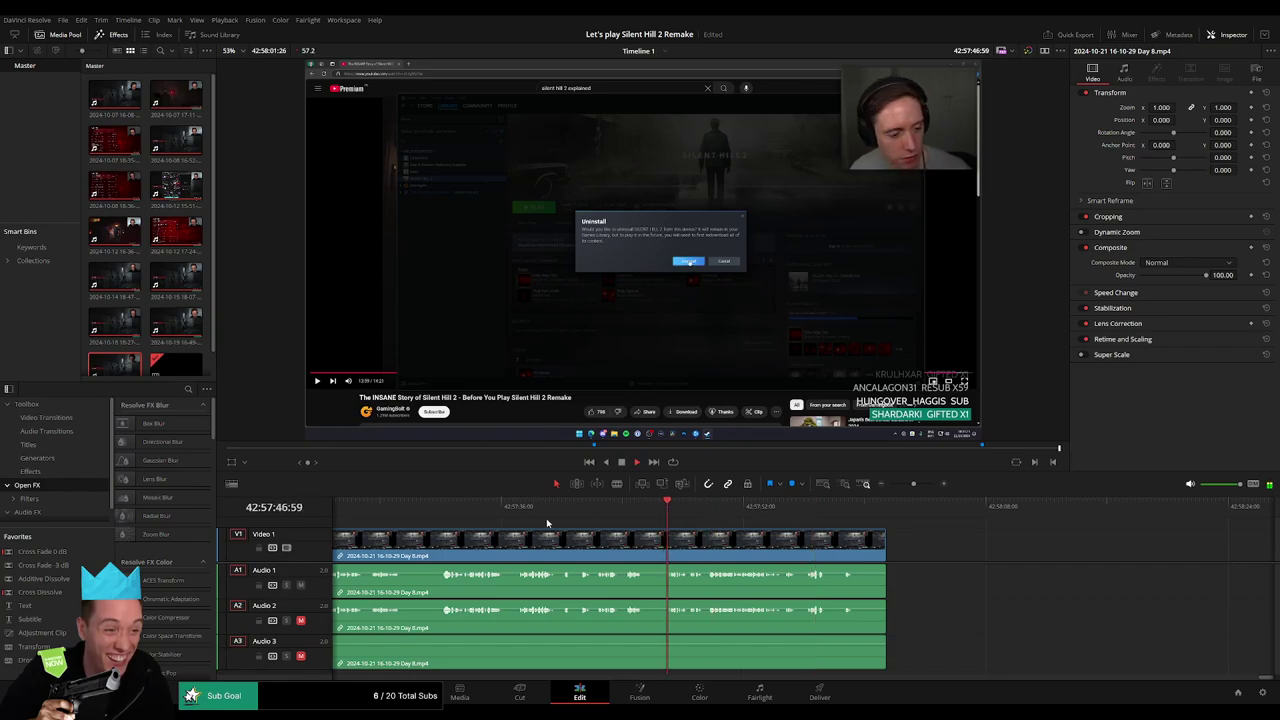
left_click(442, 510)
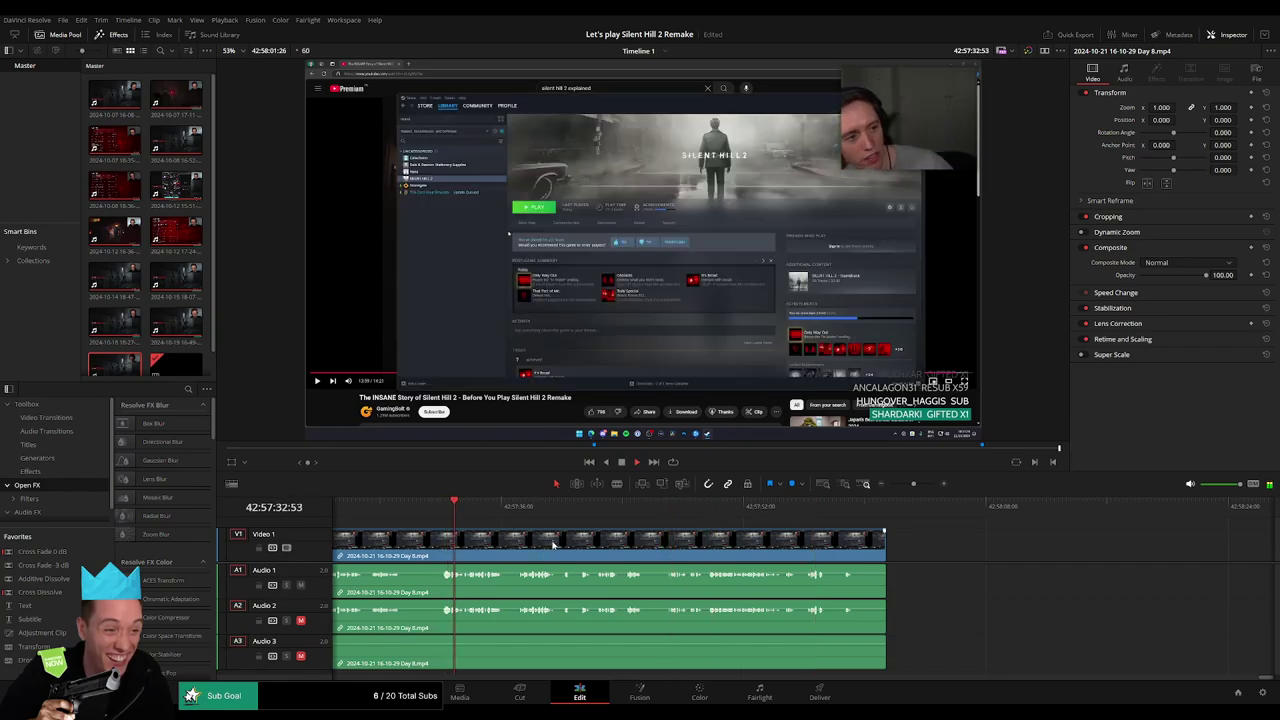
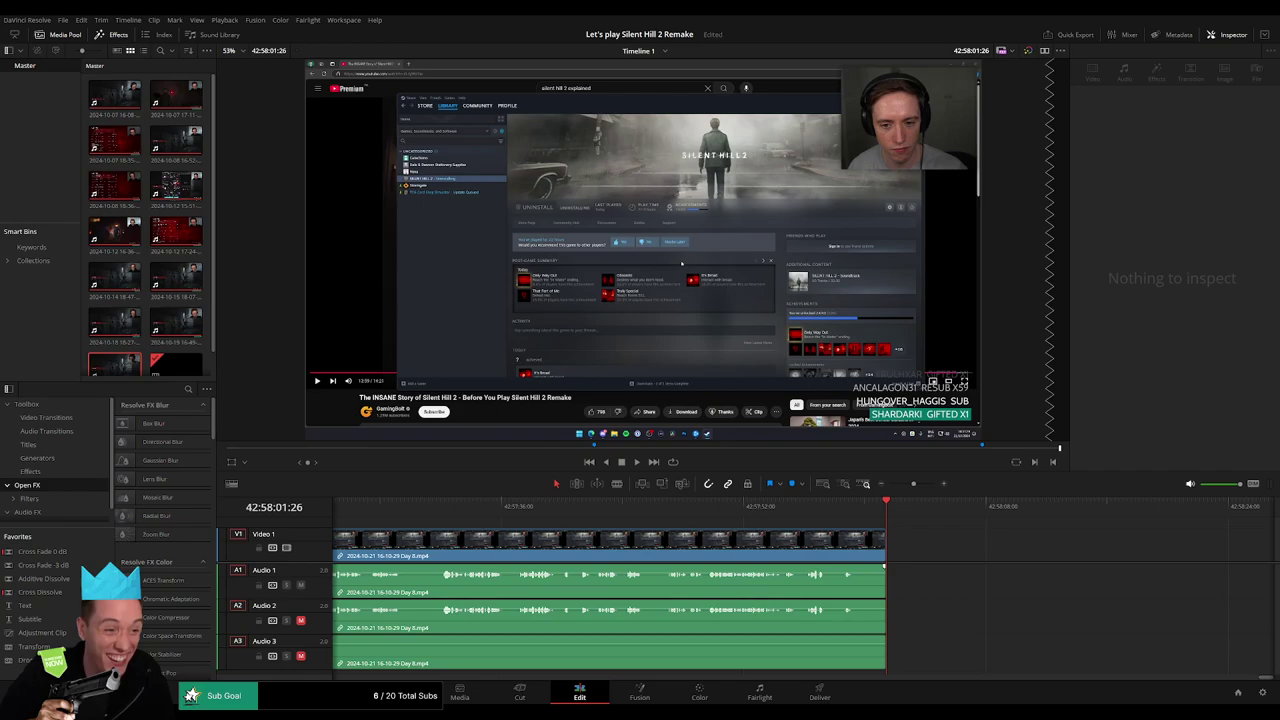
Trim the final clip's out edge to end at 42:58:01:00, reviewing the cut with playback.
left_click_drag(884, 540, 864, 541)
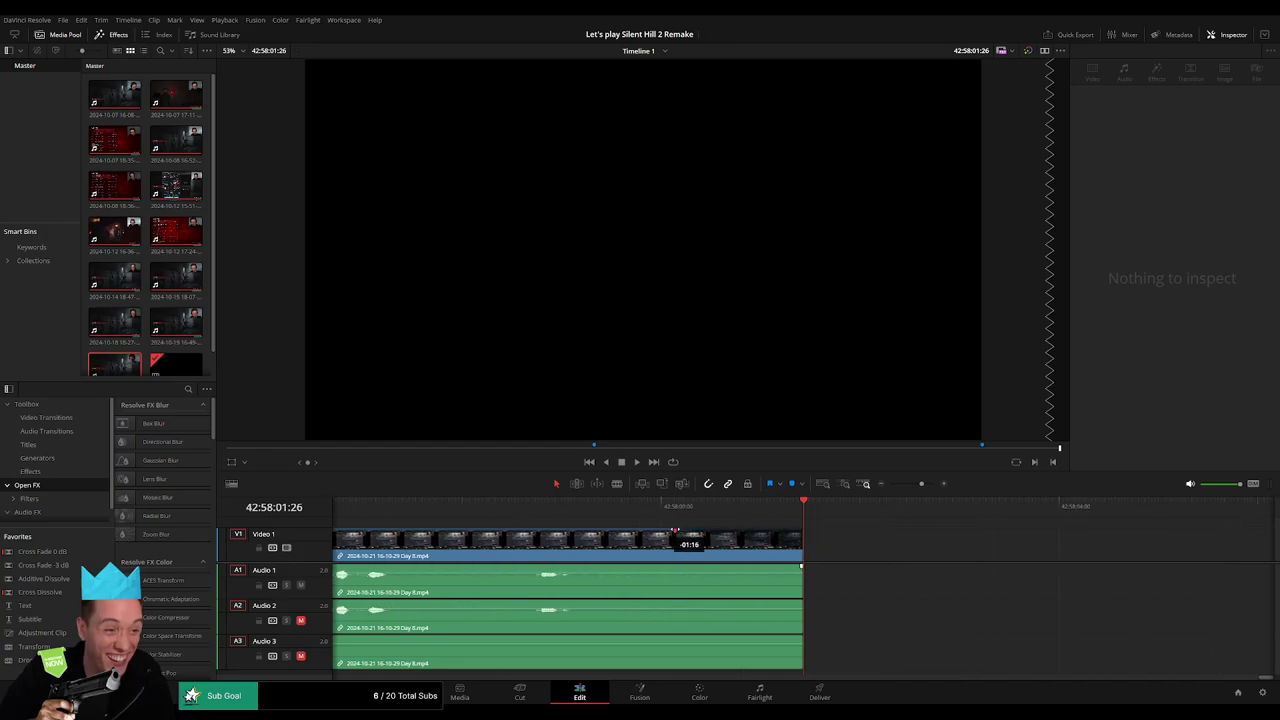
left_click_drag(674, 531, 773, 555)
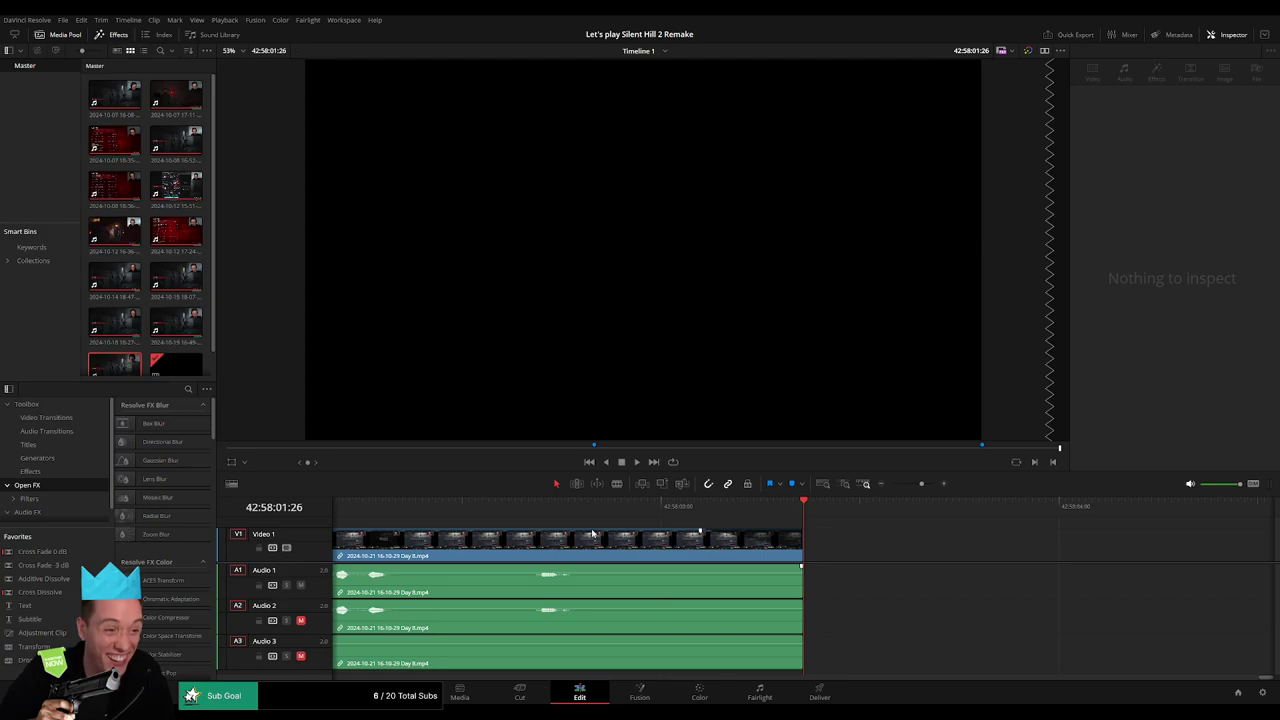
key("space")
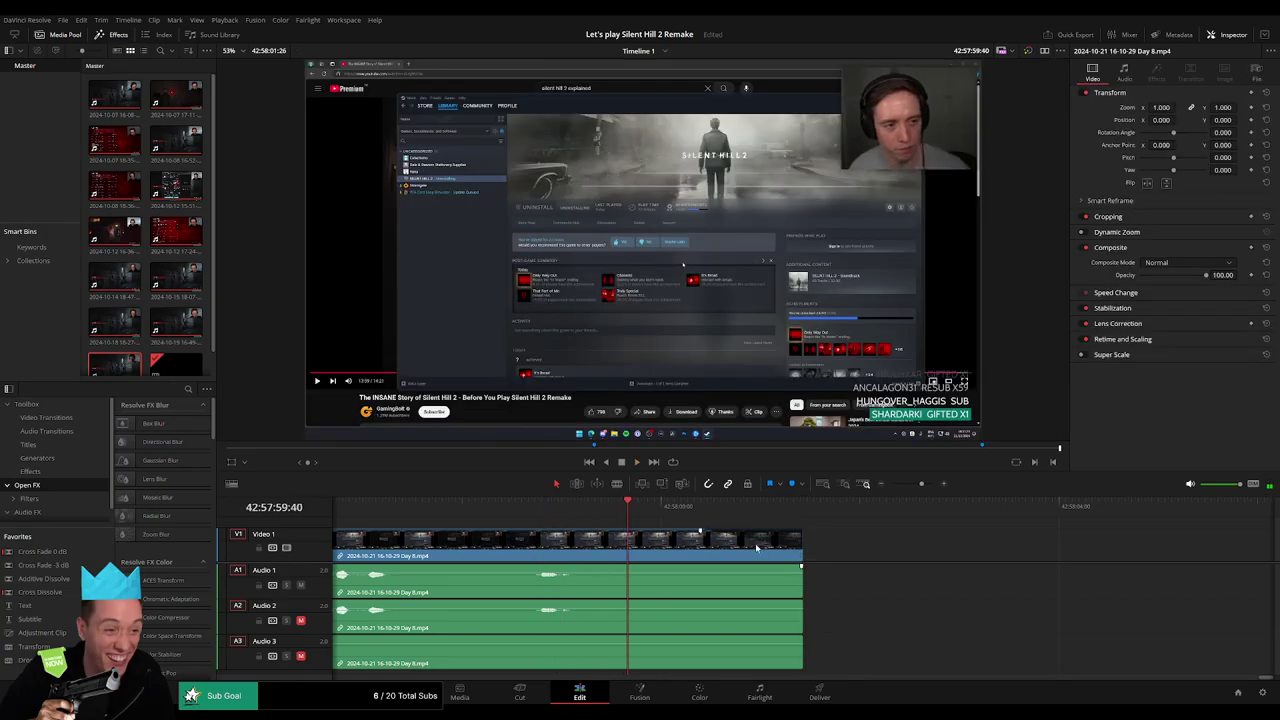
left_click_drag(800, 557, 722, 557)
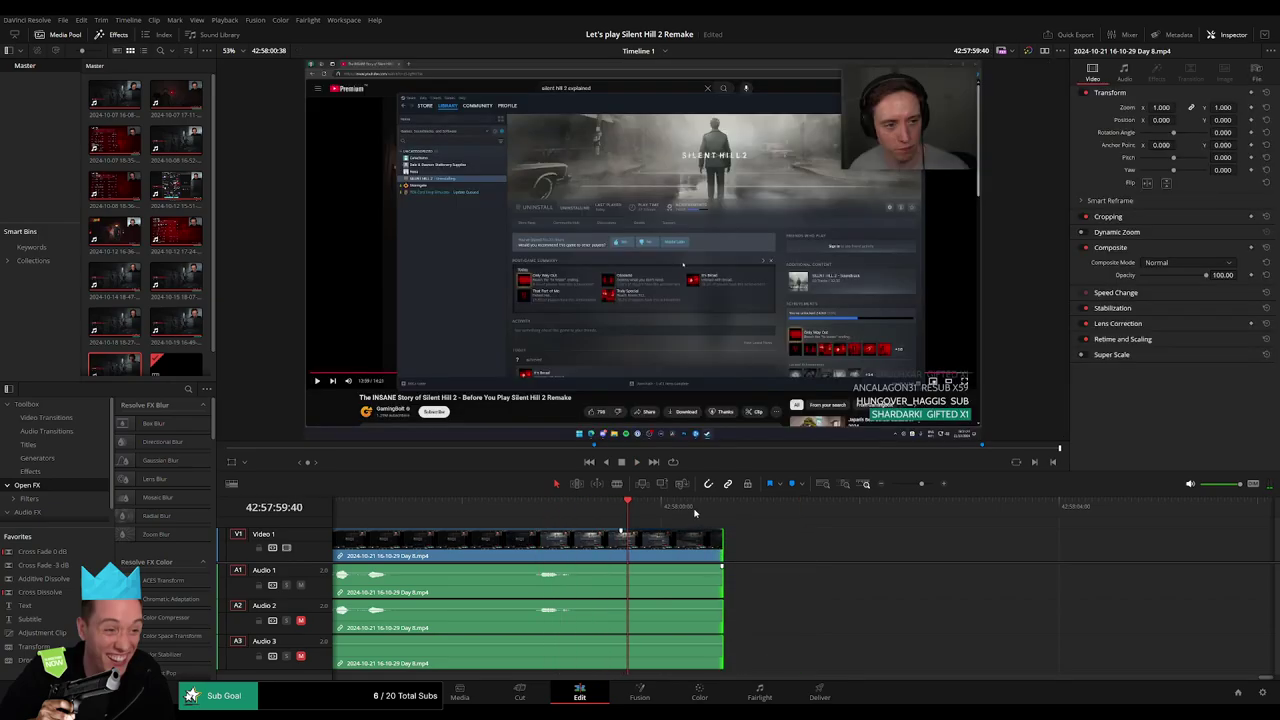
left_click(720, 512)
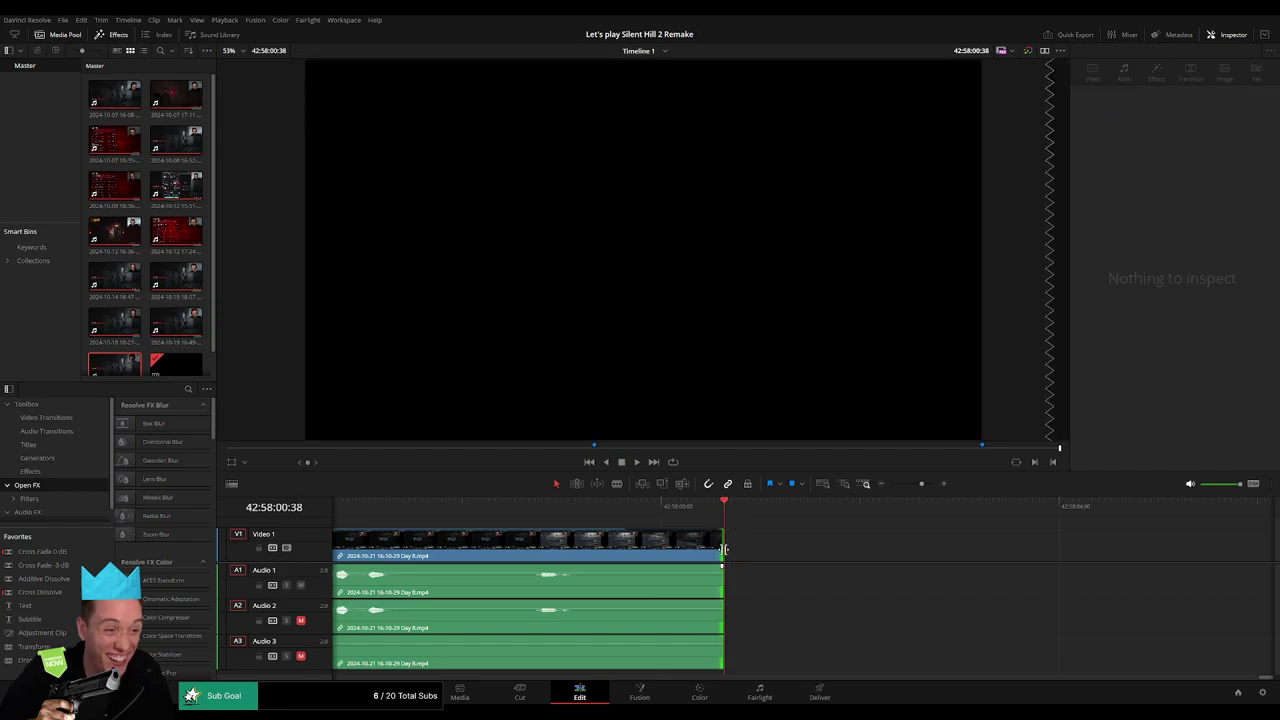
left_click_drag(723, 549, 772, 551)
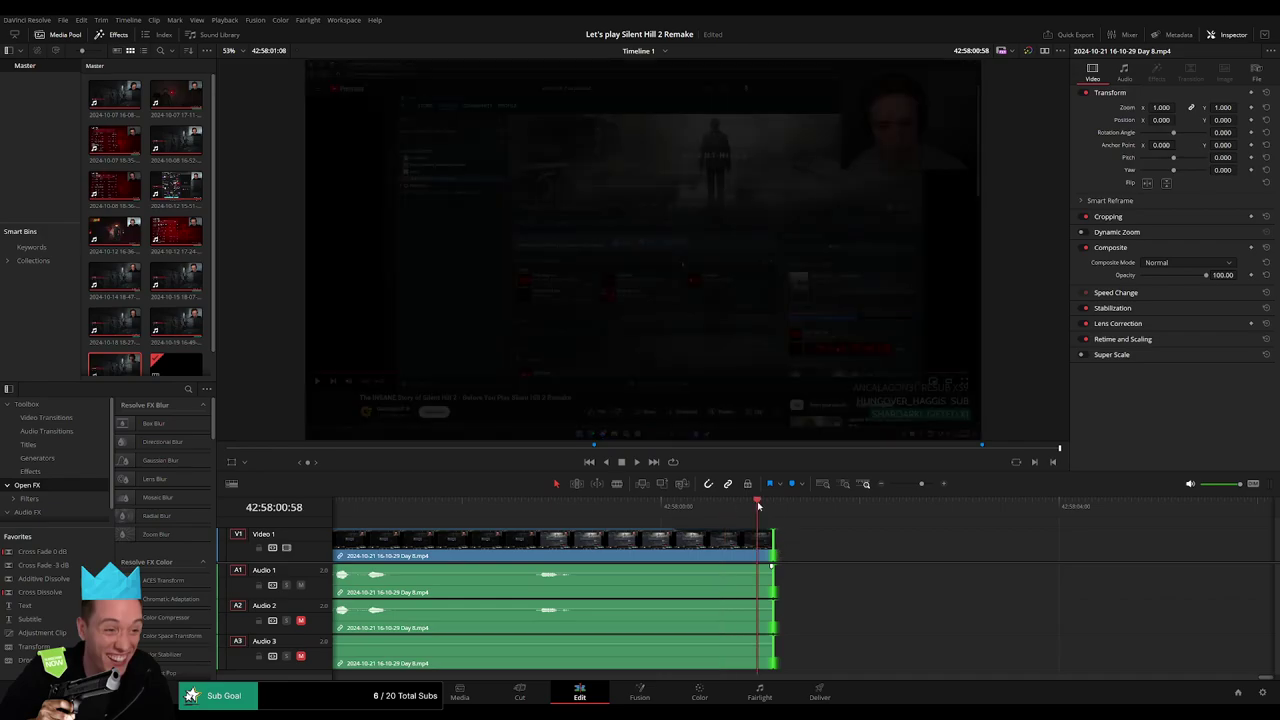
left_click(762, 507)
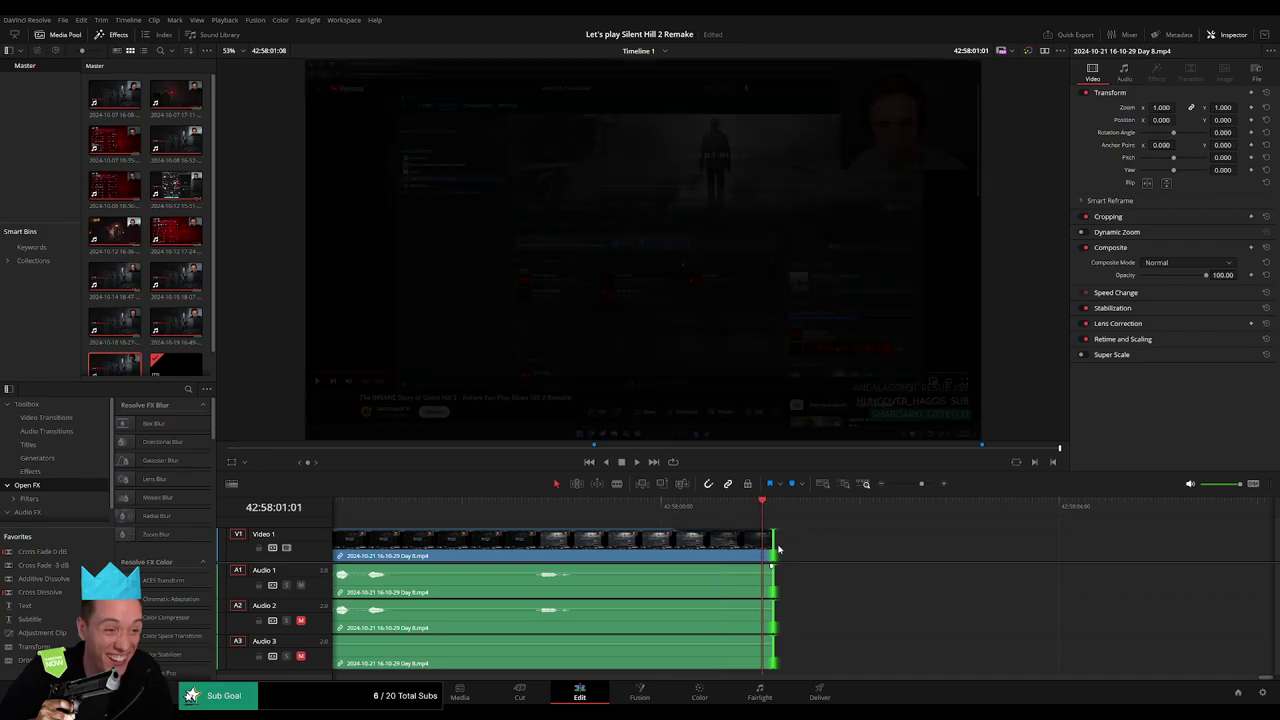
left_click_drag(778, 549, 764, 549)
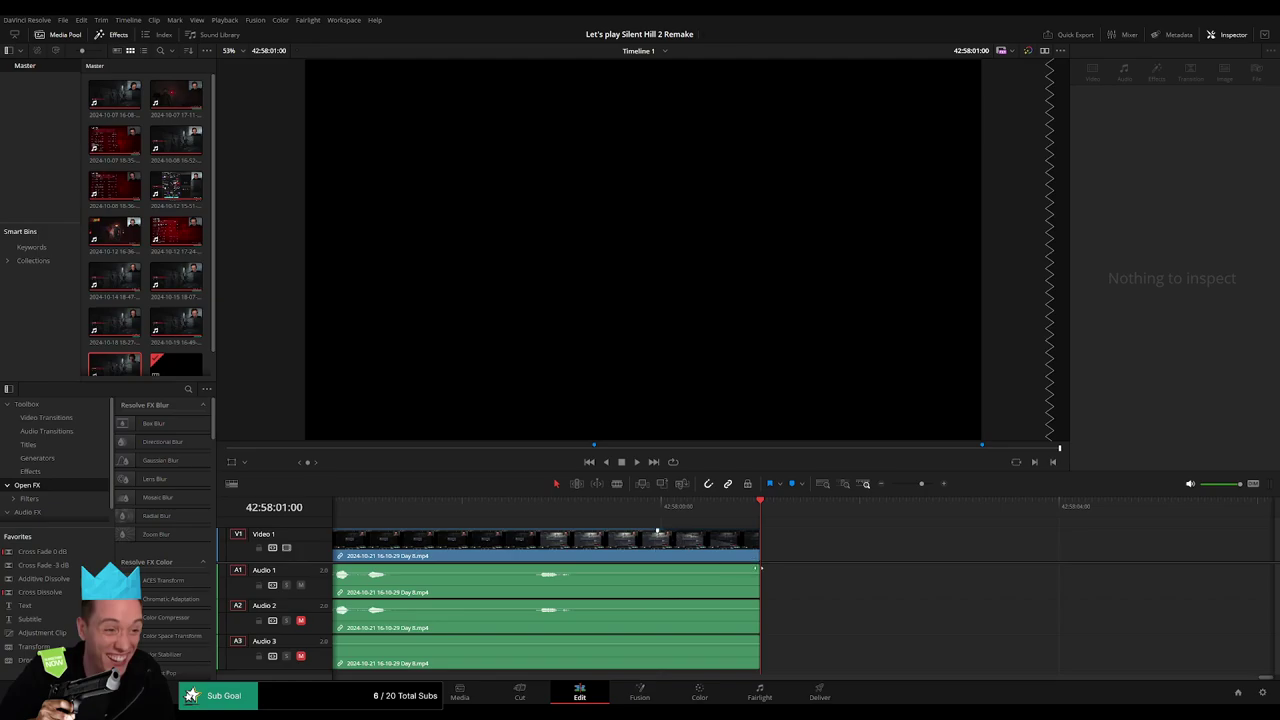
Add fade-outs at the clip end on Audio 1, Audio 2 and Audio 3.
left_click_drag(759, 569, 666, 567)
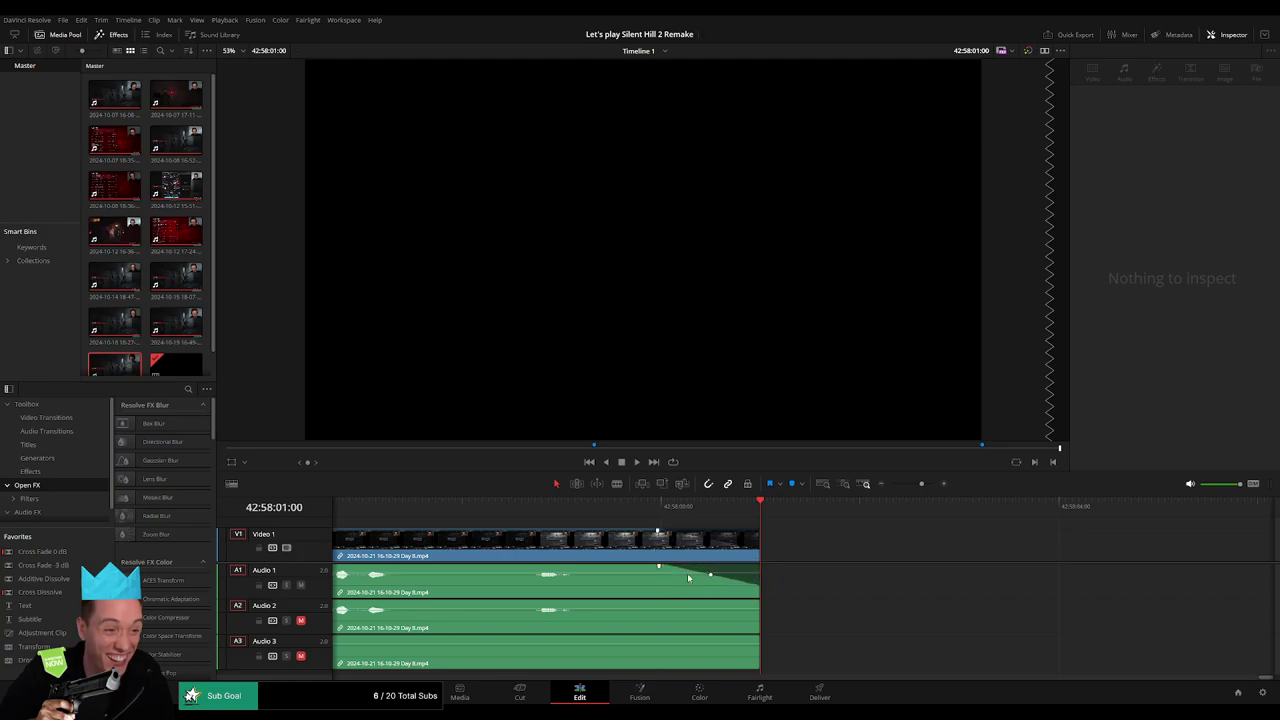
left_click_drag(758, 602, 664, 602)
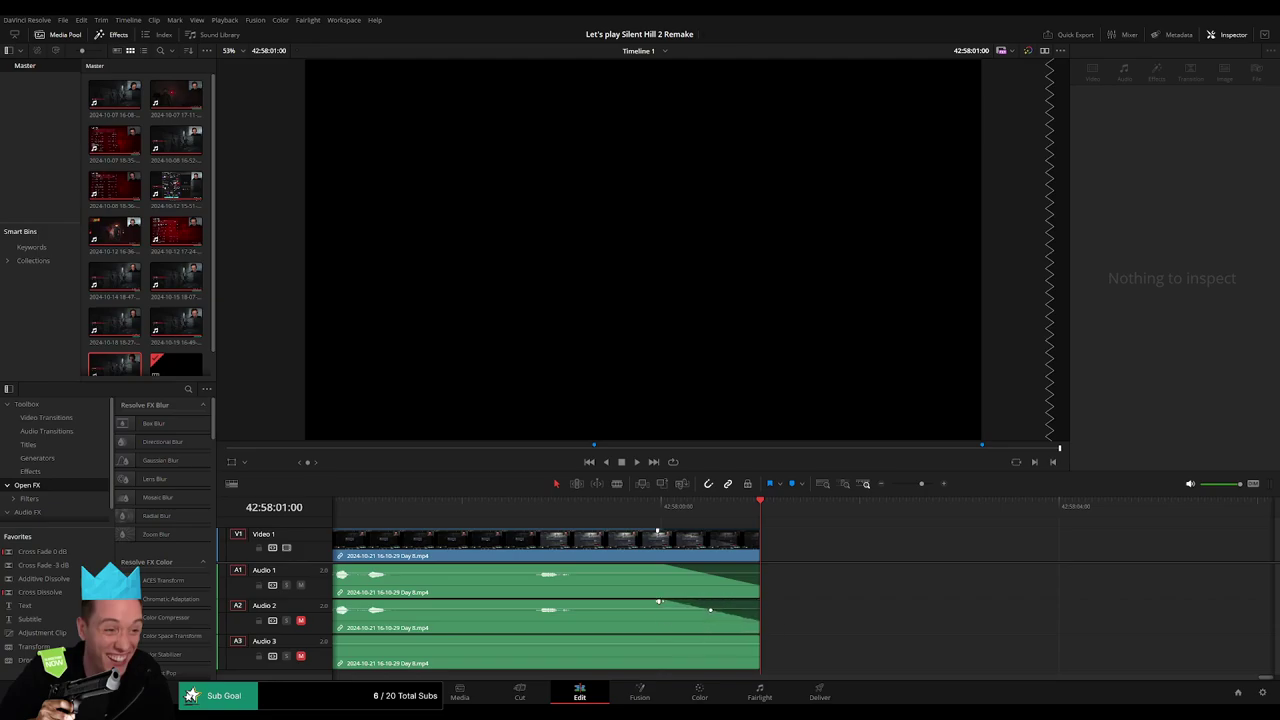
left_click_drag(760, 641, 667, 637)
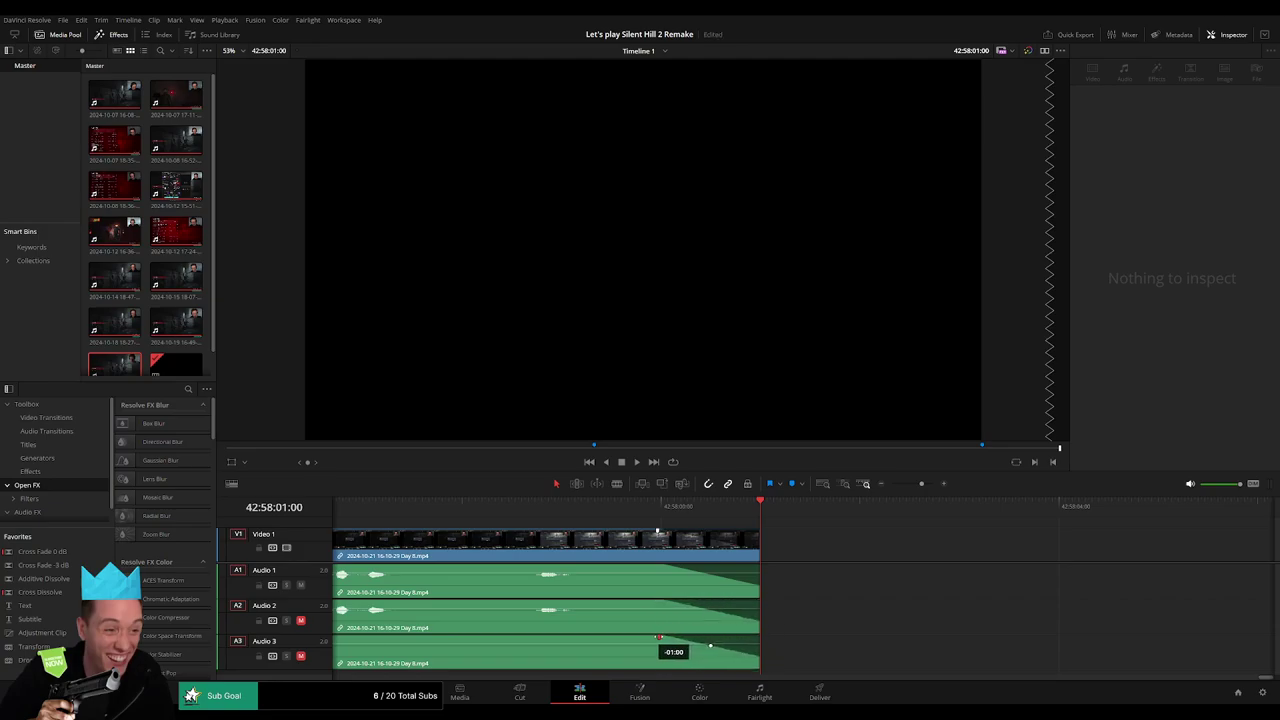
left_click_drag(922, 484, 890, 484)
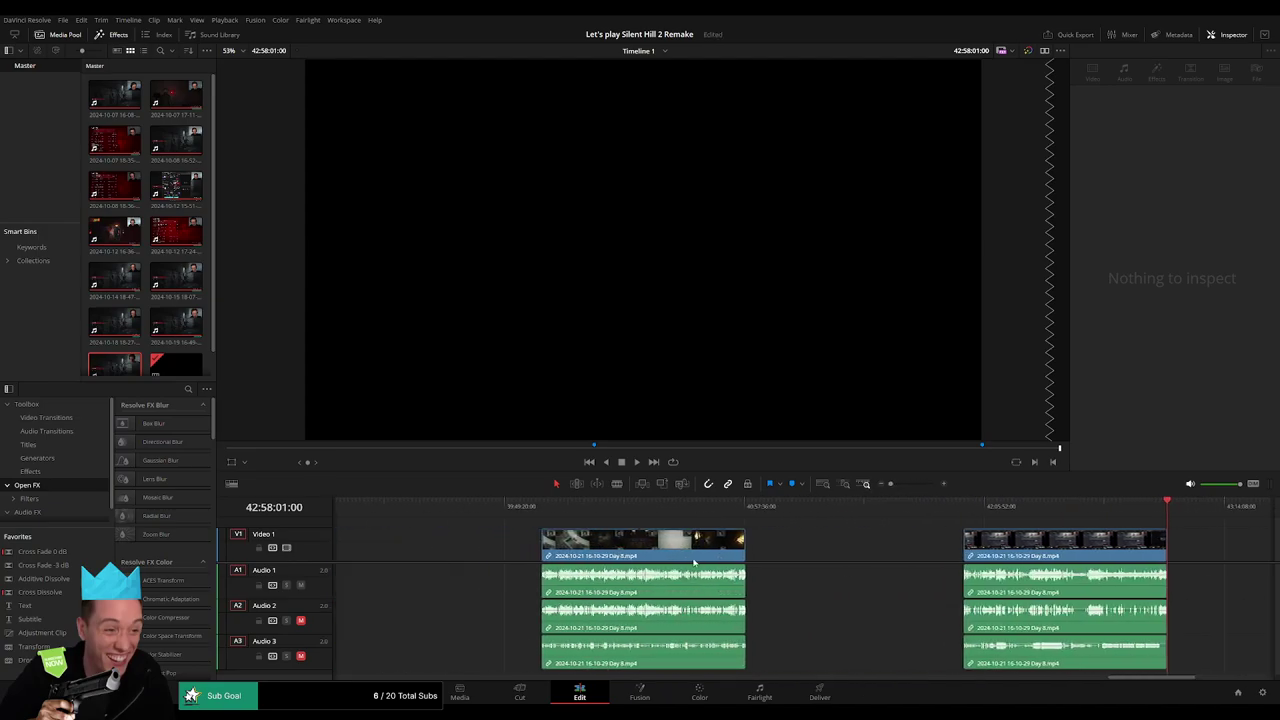
Jump along the ruler from the 20 episodes marker to the 22 episodes marker at the timeline end.
scroll(857, 562, "right", 3)
left_click(689, 508)
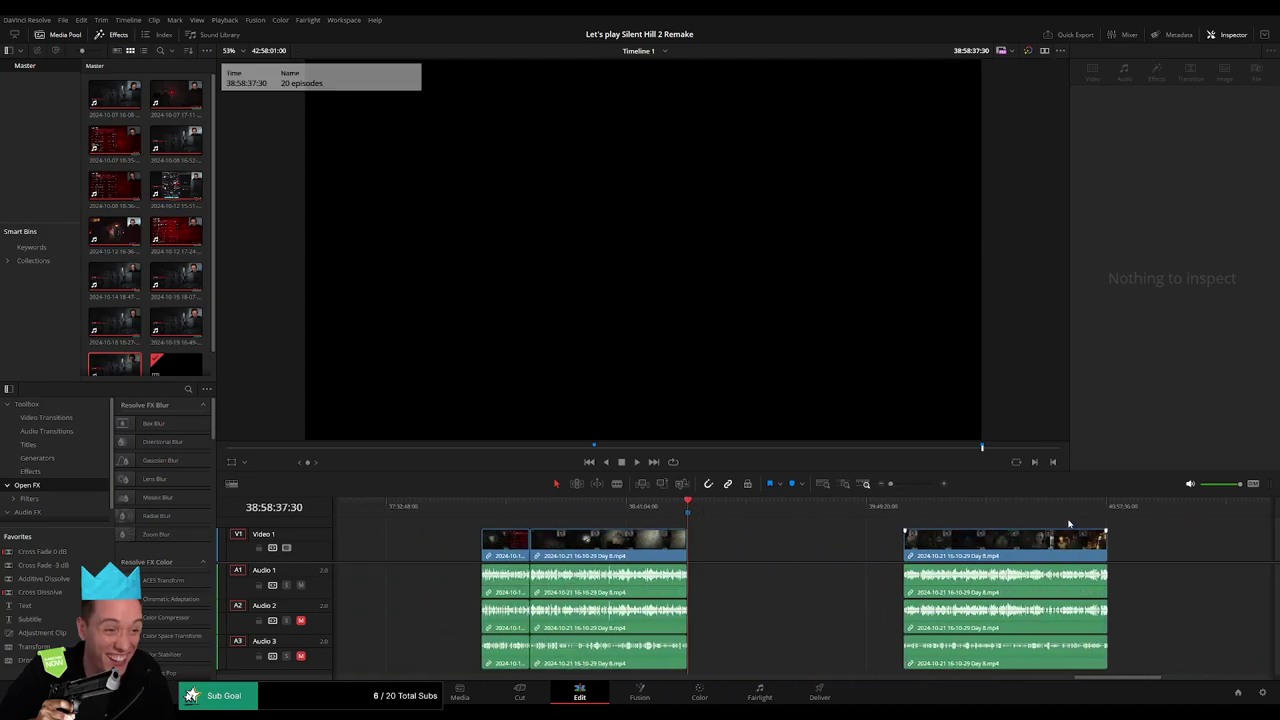
left_click(1112, 508)
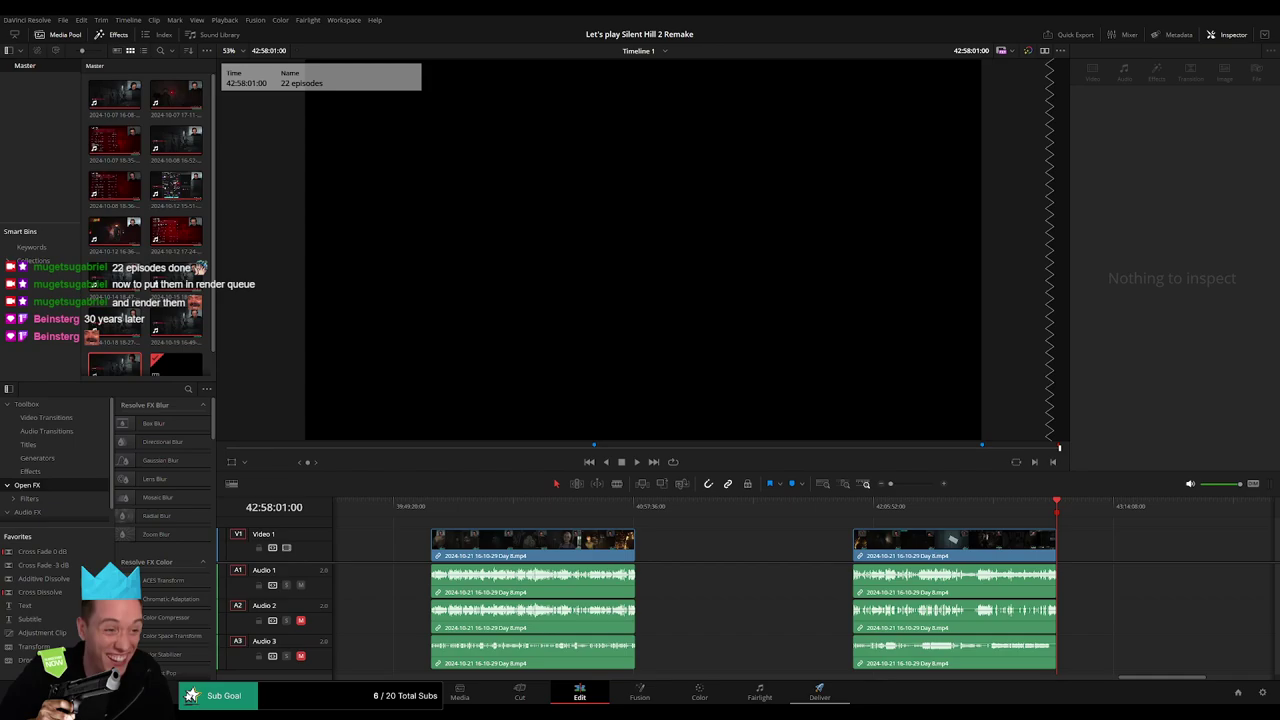
Switch to the Deliver page and bring the playhead back to the timeline start.
left_click(819, 692)
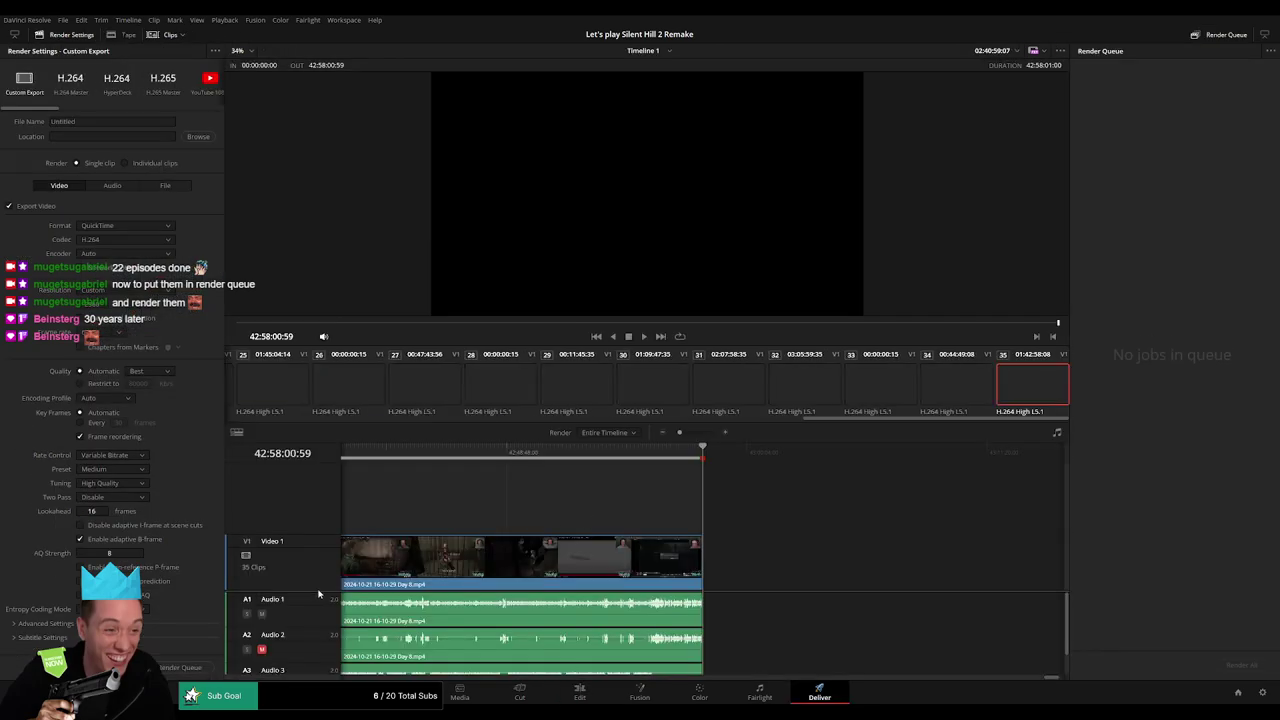
scroll(318, 594, "down", 2)
left_click_drag(314, 483, 314, 488)
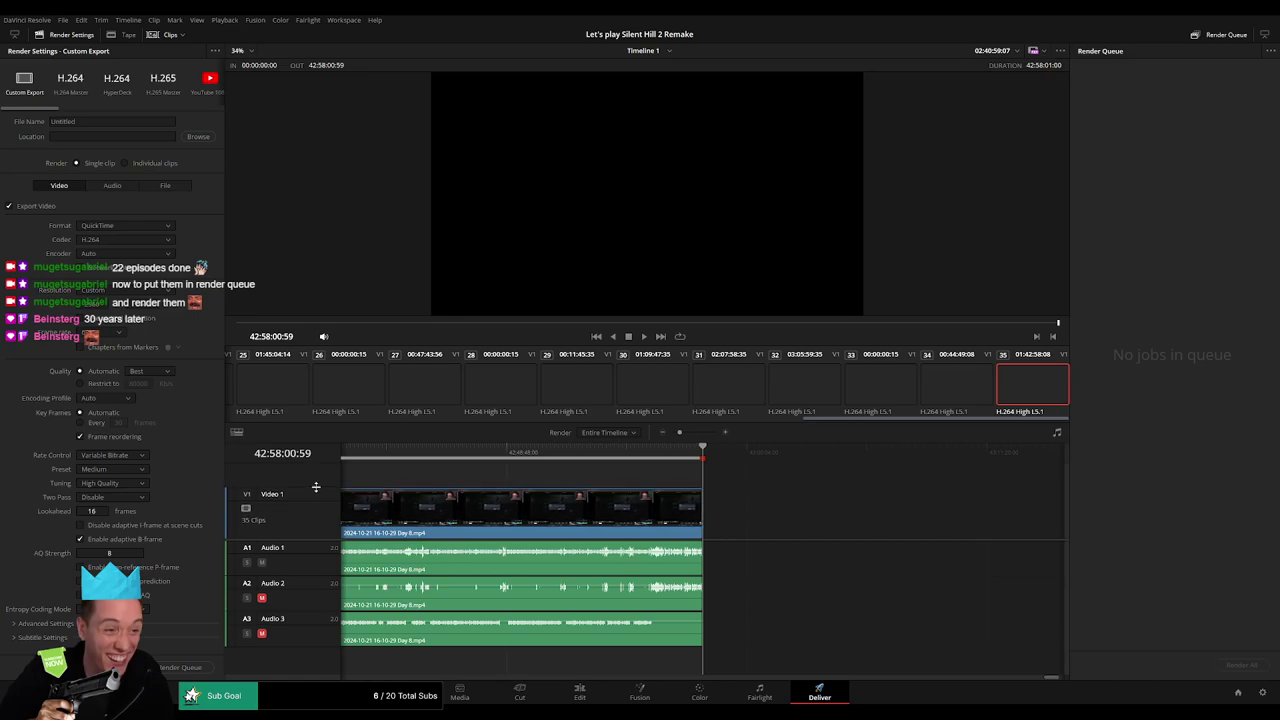
scroll(458, 482, "up", 3)
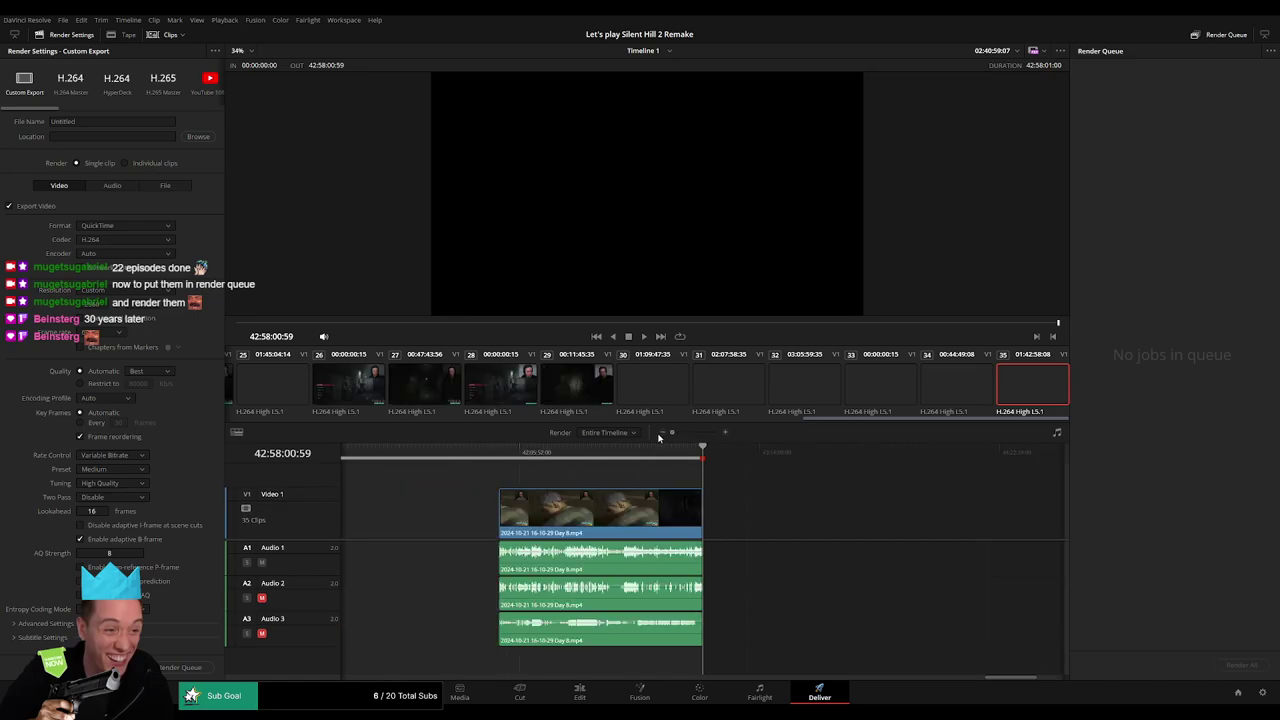
scroll(820, 668, "left", 3)
scroll(820, 668, "left", 5)
key("Home")
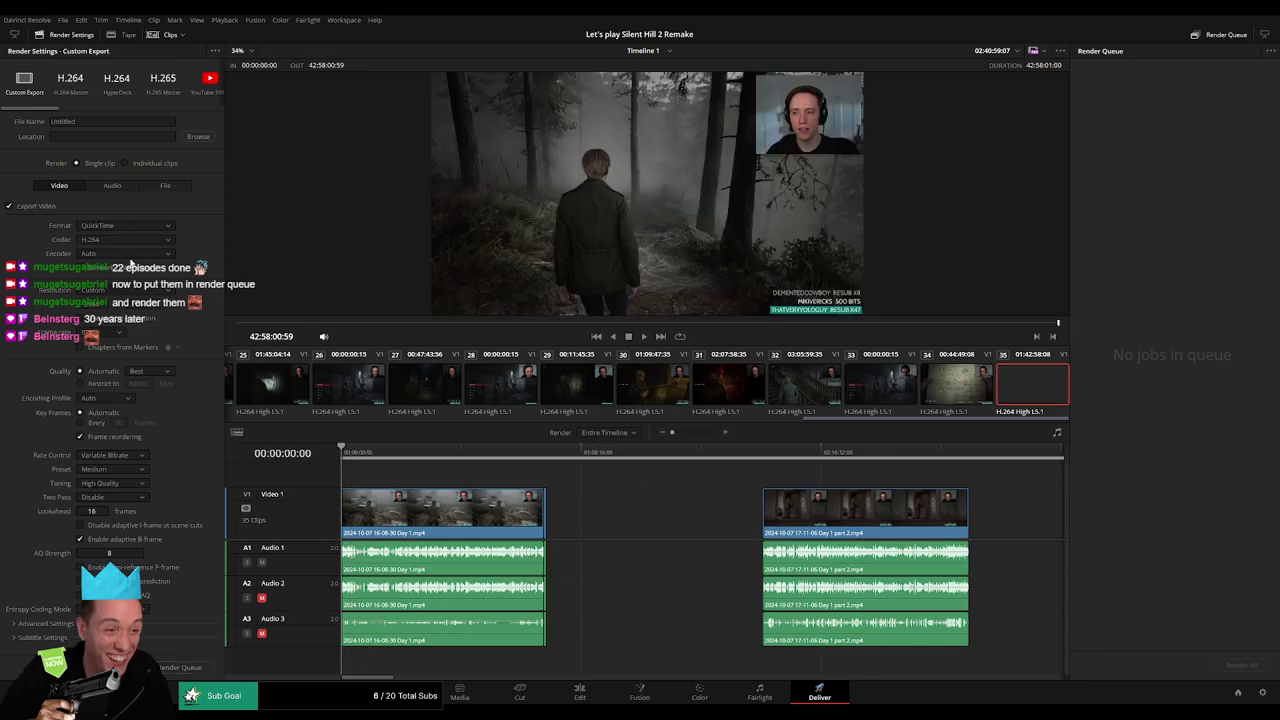
Set the render format to MP4 with the NVIDIA encoder, quality restricted to 25000 Kb/s.
left_click(125, 225)
left_click(128, 251)
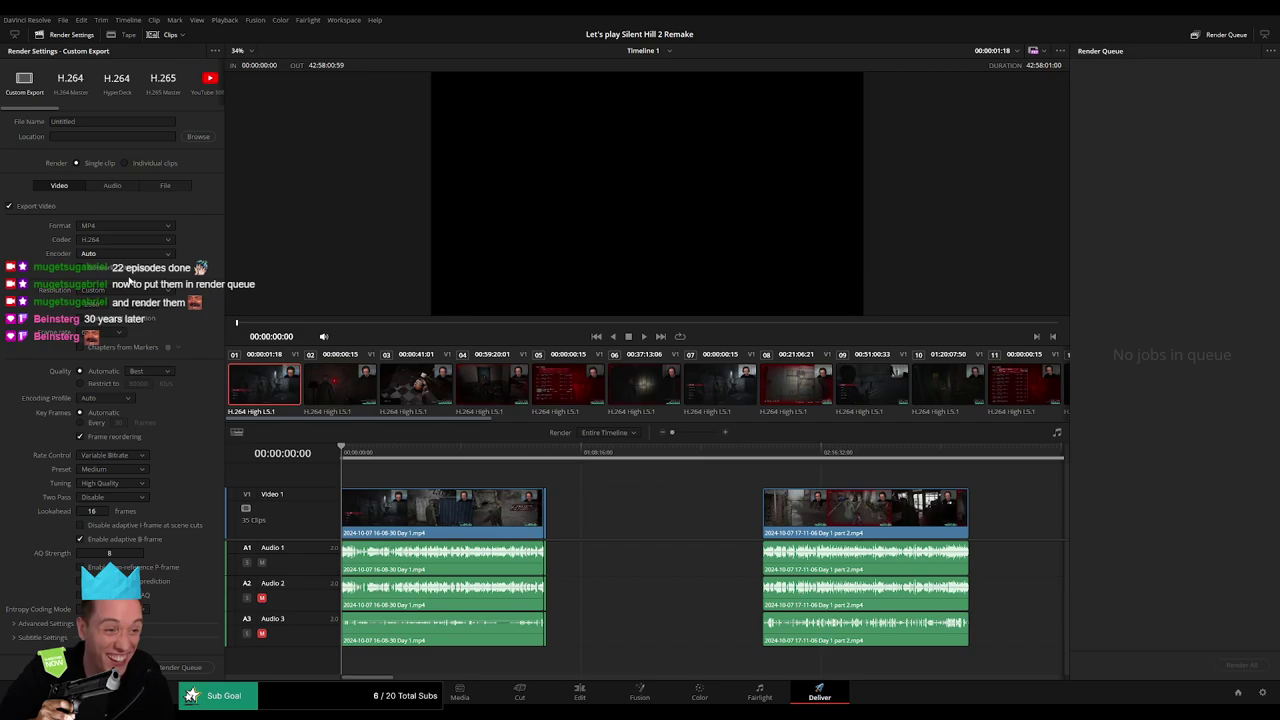
left_click(129, 266)
left_click(133, 385)
type("25000")
key("Return")
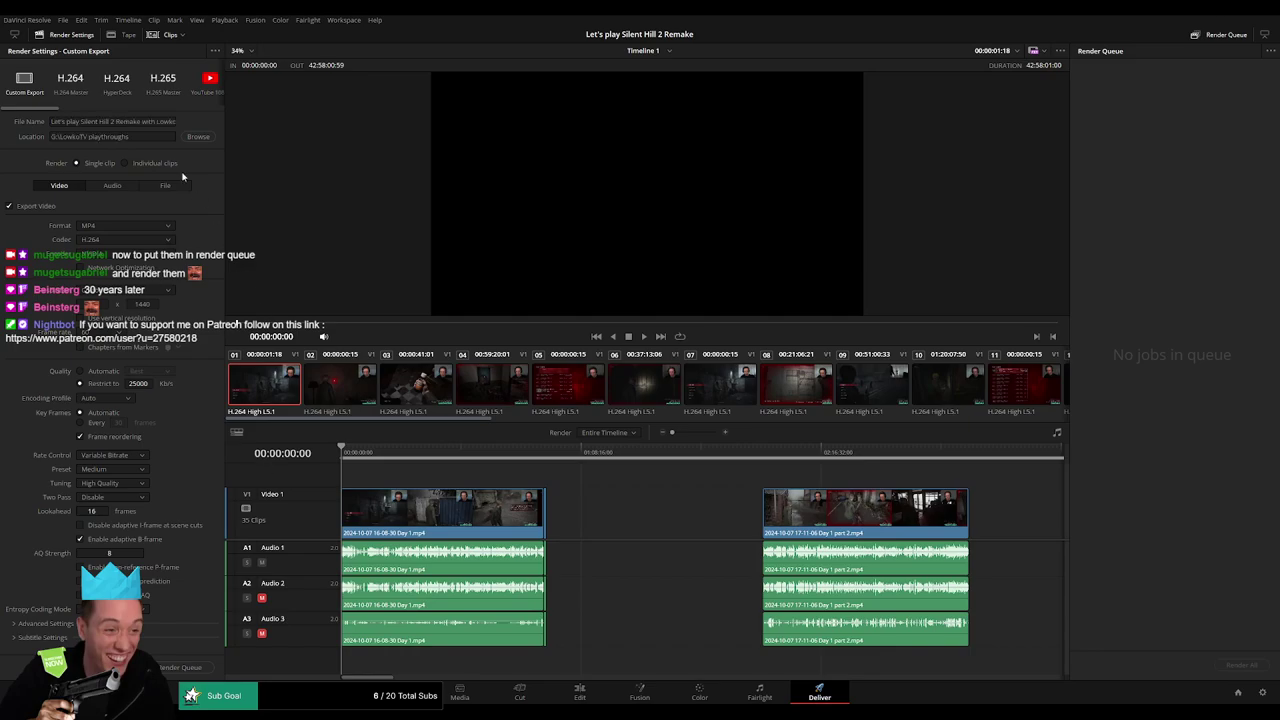
Name the output 'Ep 1', mark the first clip's out point, and queue episode 1.
left_click(149, 122)
type("Ep 1")
left_click(410, 485)
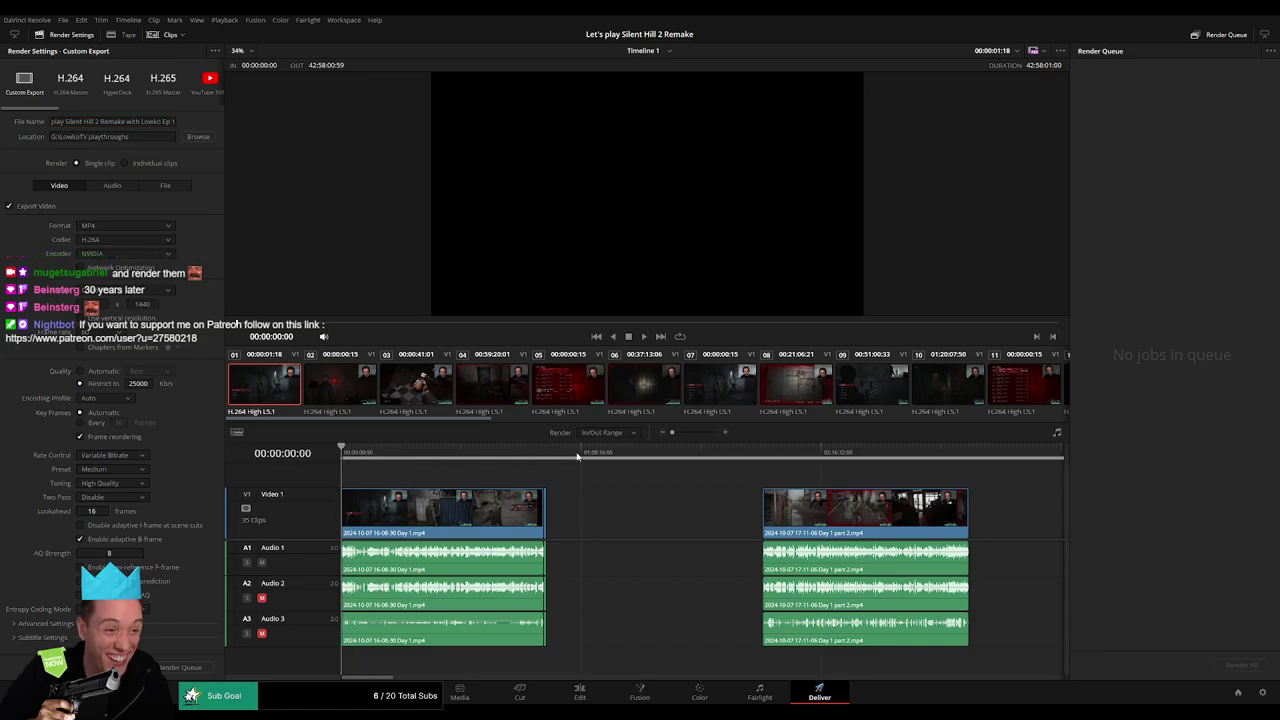
key("Down")
key("o")
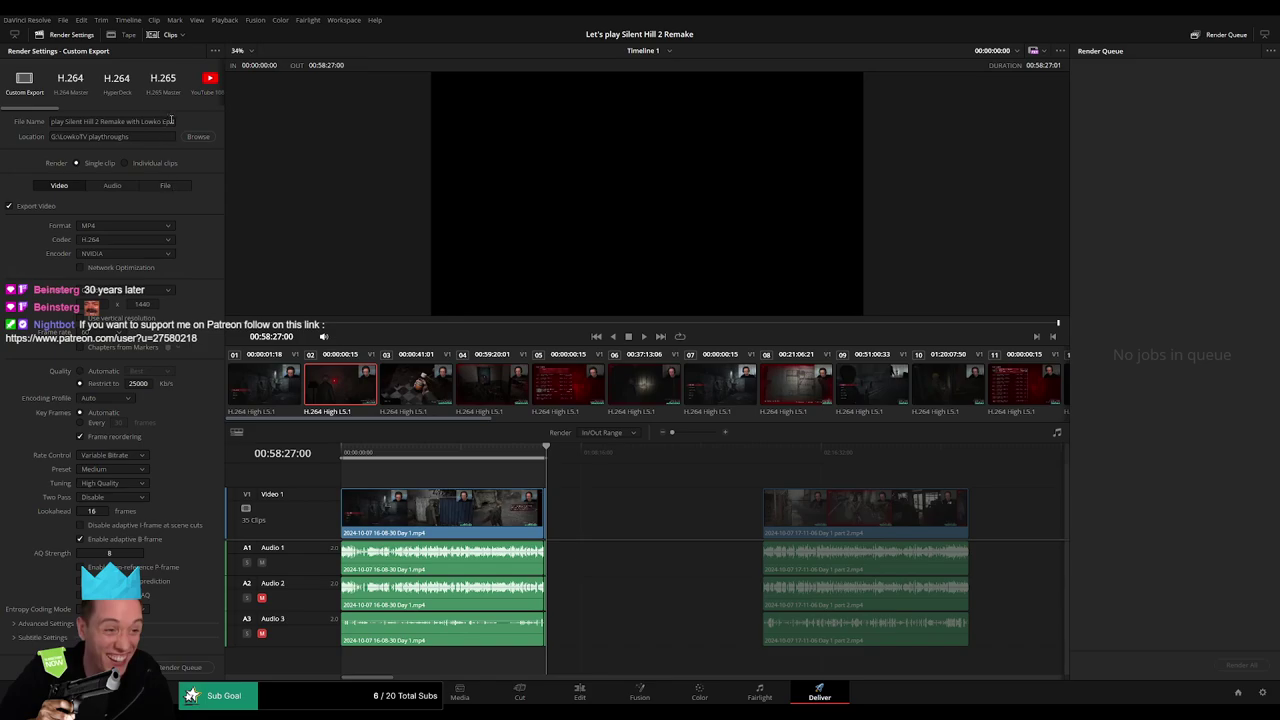
left_click(170, 121)
left_click(276, 422)
left_click(190, 666)
Mark the second clip's out point and queue it as Ep 2.
scroll(380, 502, "down", 3)
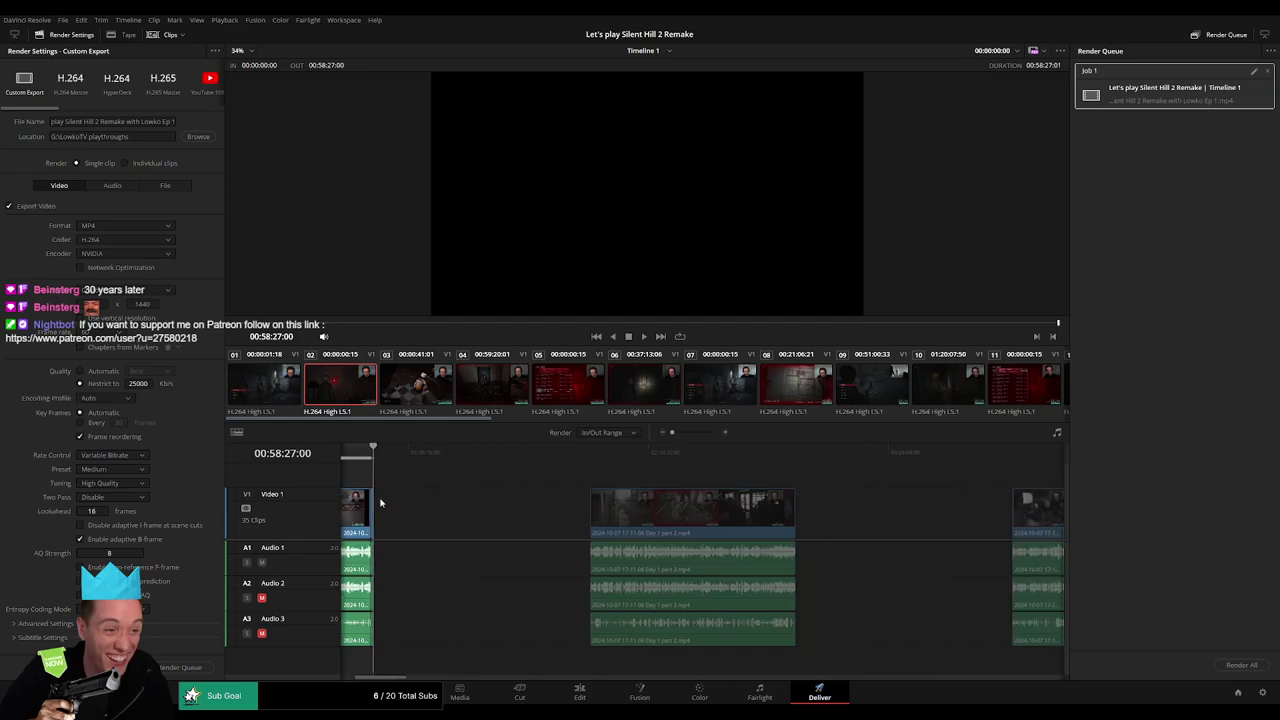
left_click_drag(580, 452, 590, 452)
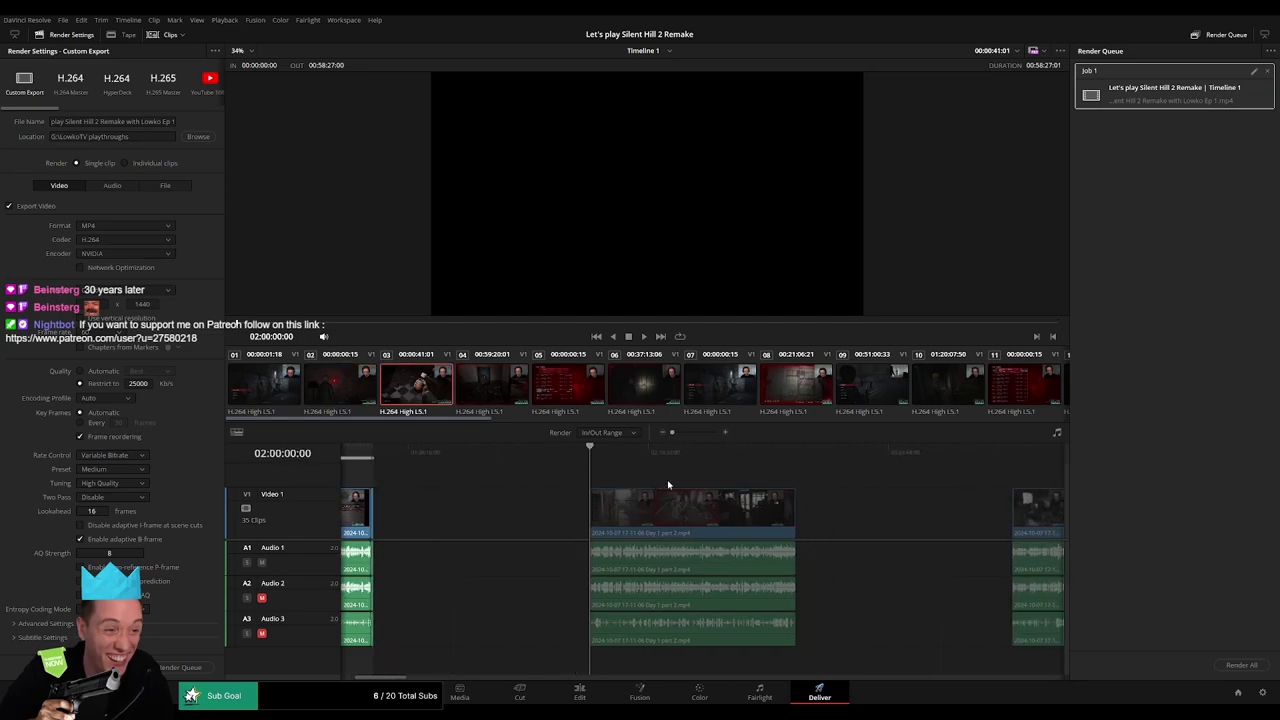
left_click(650, 449)
key("o")
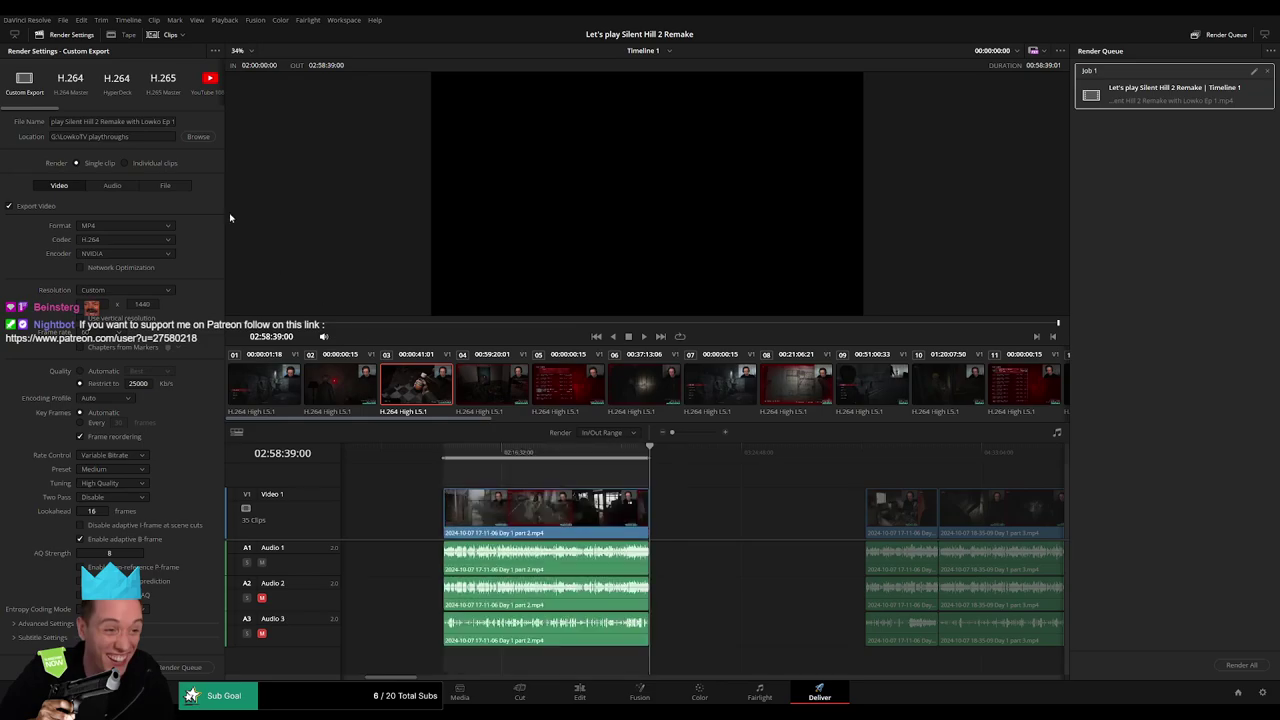
left_click(176, 122)
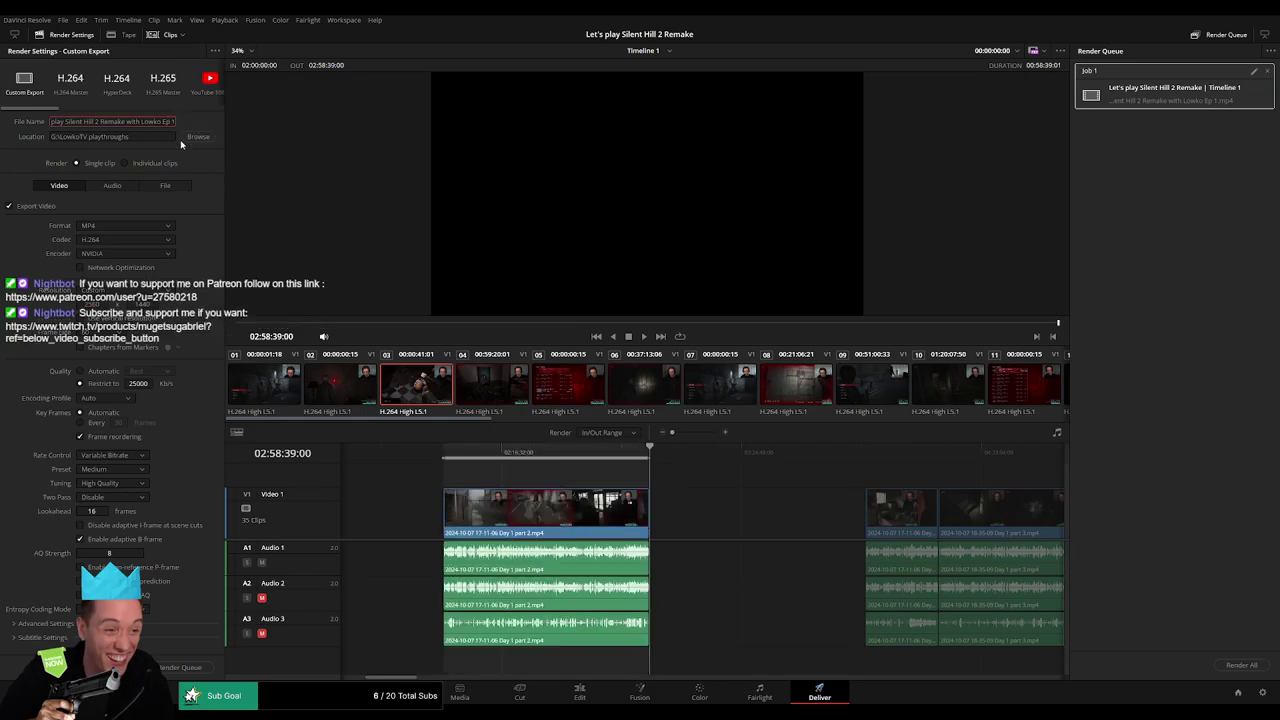
key("BackSpace")
type("2")
left_click(200, 669)
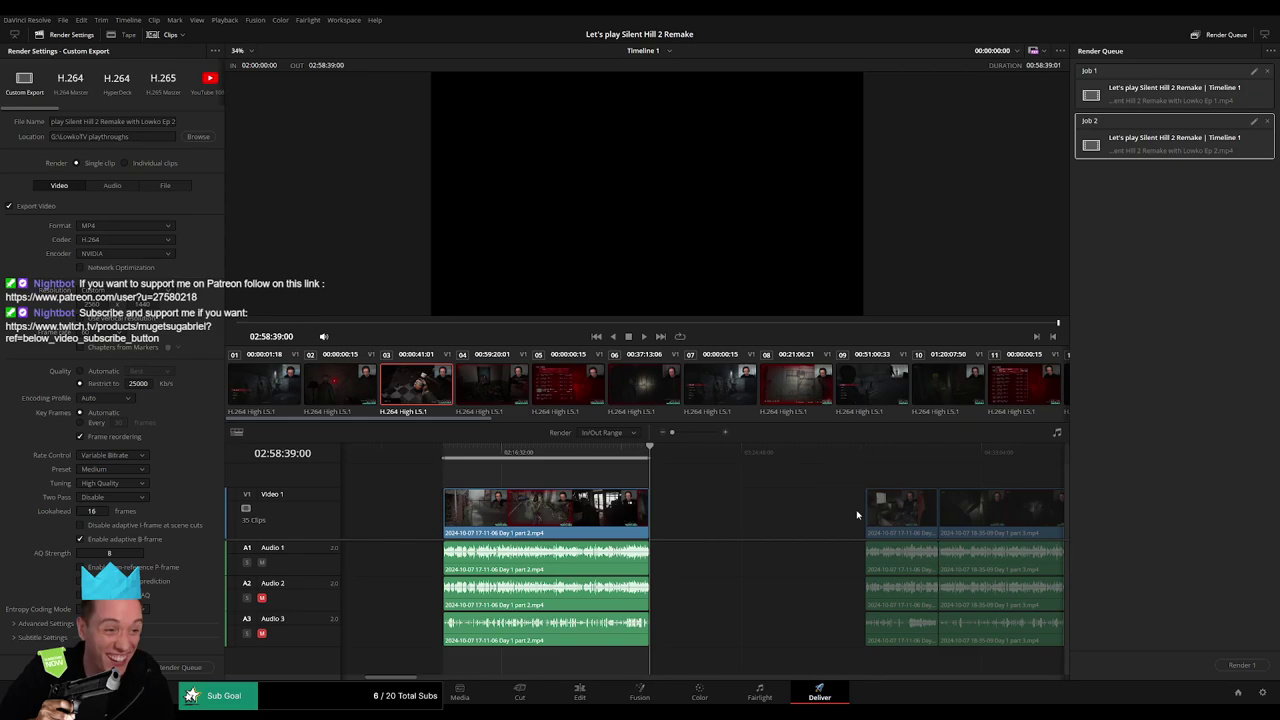
Mark the third clip's out point and queue it as Ep 3.
scroll(937, 514, "right", 5)
left_click_drag(530, 452, 576, 457)
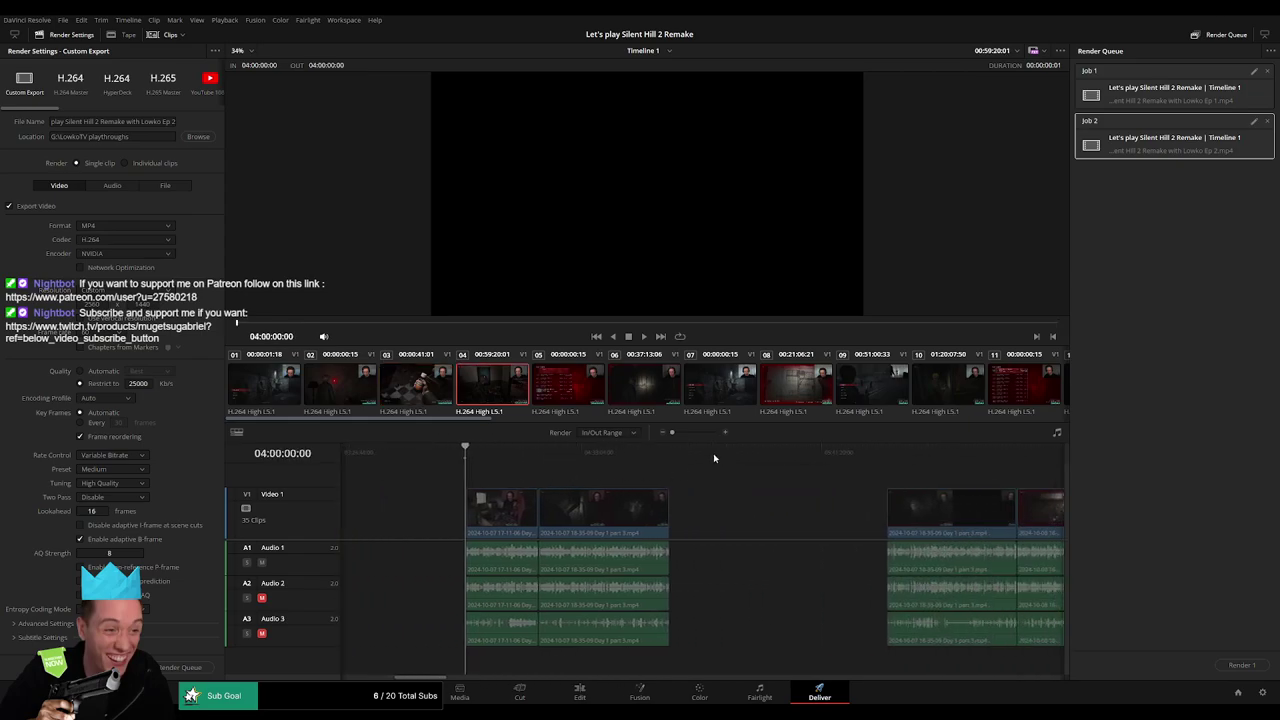
left_click_drag(713, 453, 669, 453)
key("o")
left_click(173, 120)
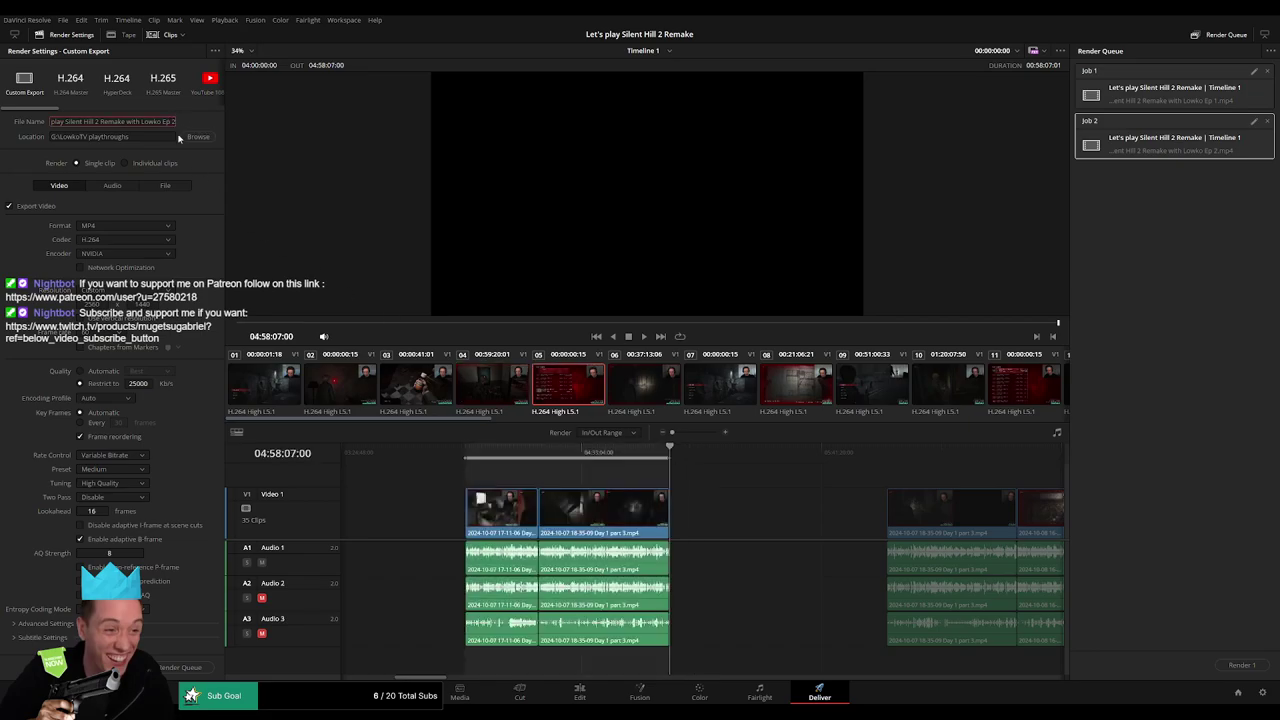
key("BackSpace")
type("3")
left_click(186, 667)
Scrub to the next clip and set its in point at 06:00:00:00.
scroll(808, 505, "down", 5)
left_click_drag(538, 455, 597, 467)
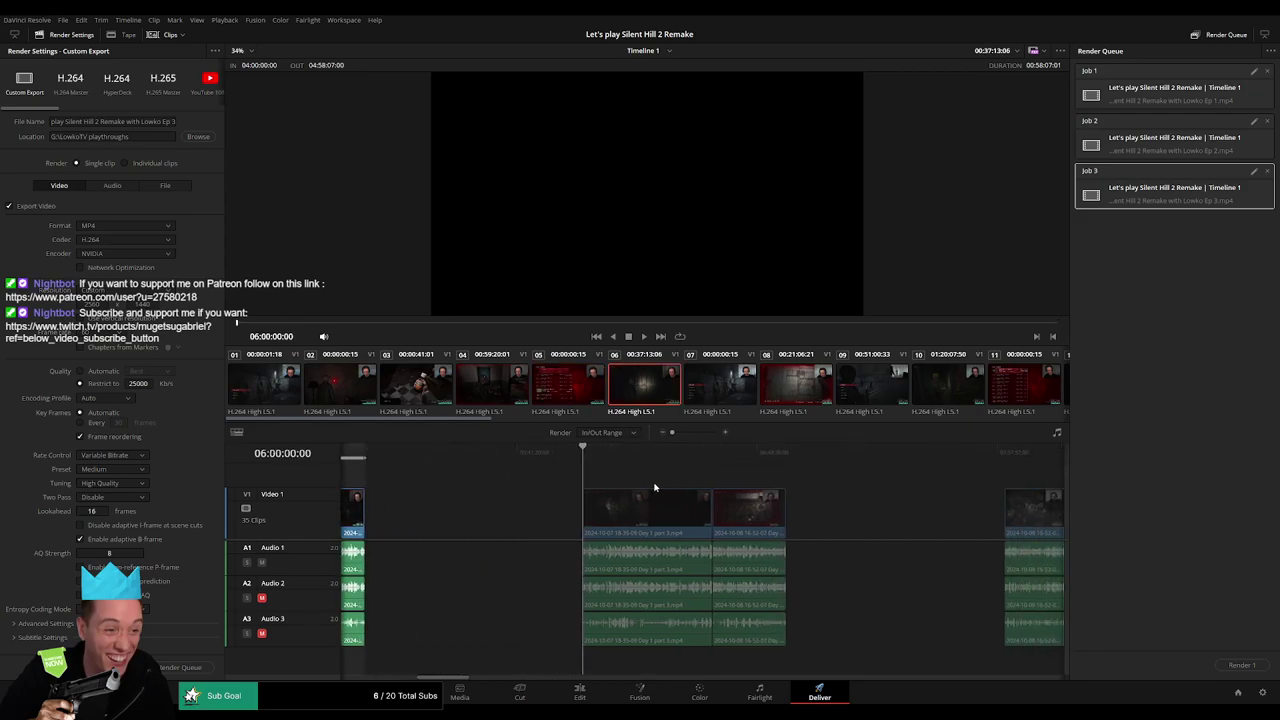
key("i")
scroll(655, 487, "down", 2)
left_click_drag(714, 455, 691, 455)
Set the out point at 06:58:01:30 and queue the range as Ep 4.
key("o")
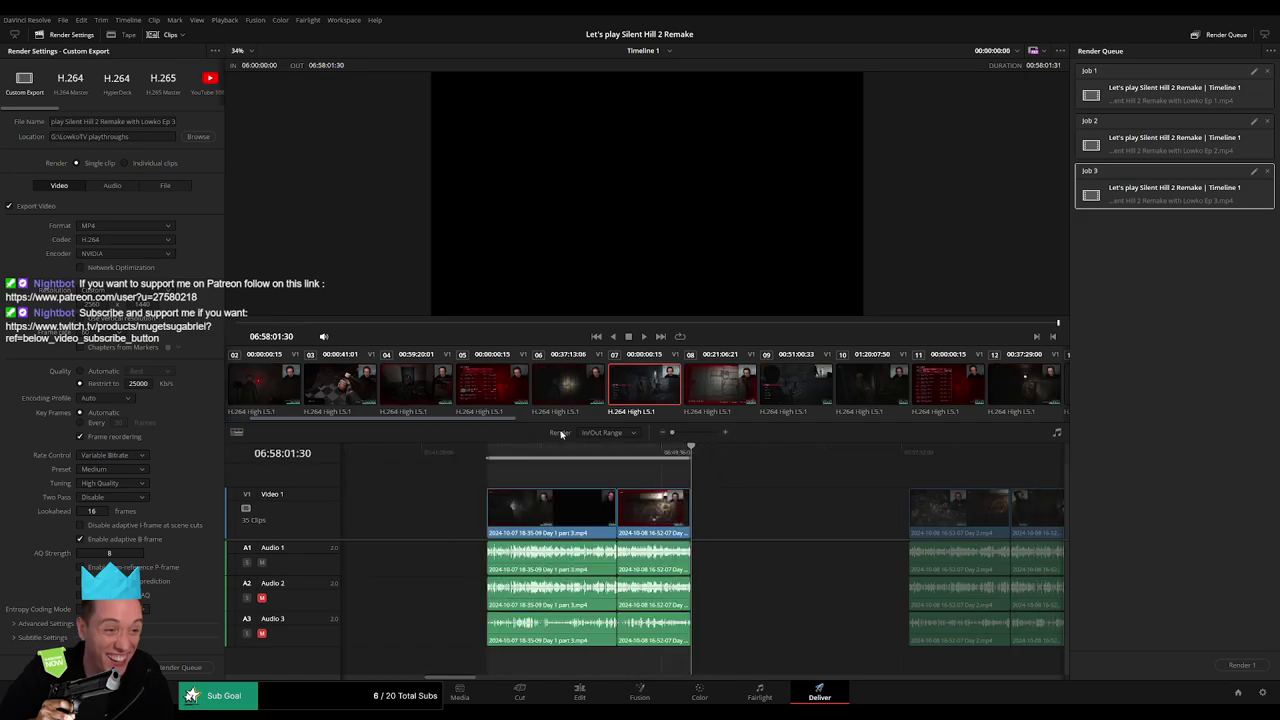
left_click(170, 121)
key("BackSpace")
type("4")
left_click(195, 667)
Mark the clip from 08:00:00:00 to its end and queue it as Ep 5.
scroll(551, 485, "down", 3)
key("Down")
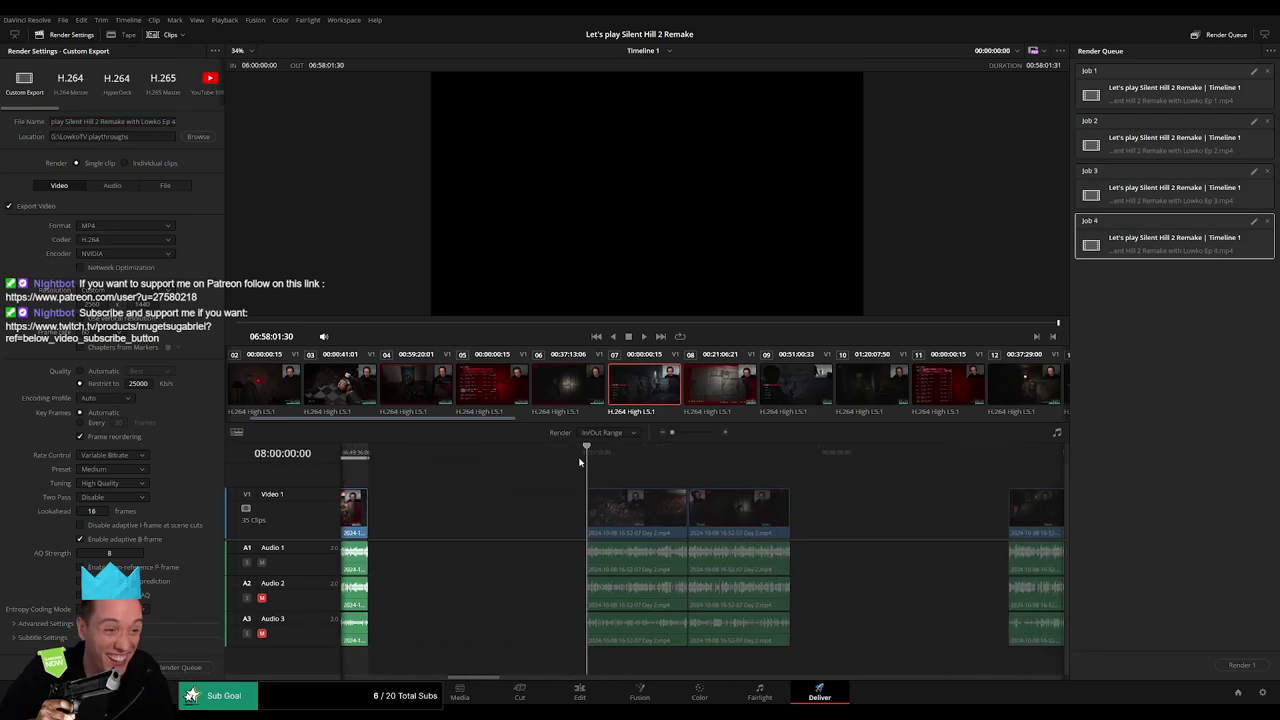
key("i")
key("Down")
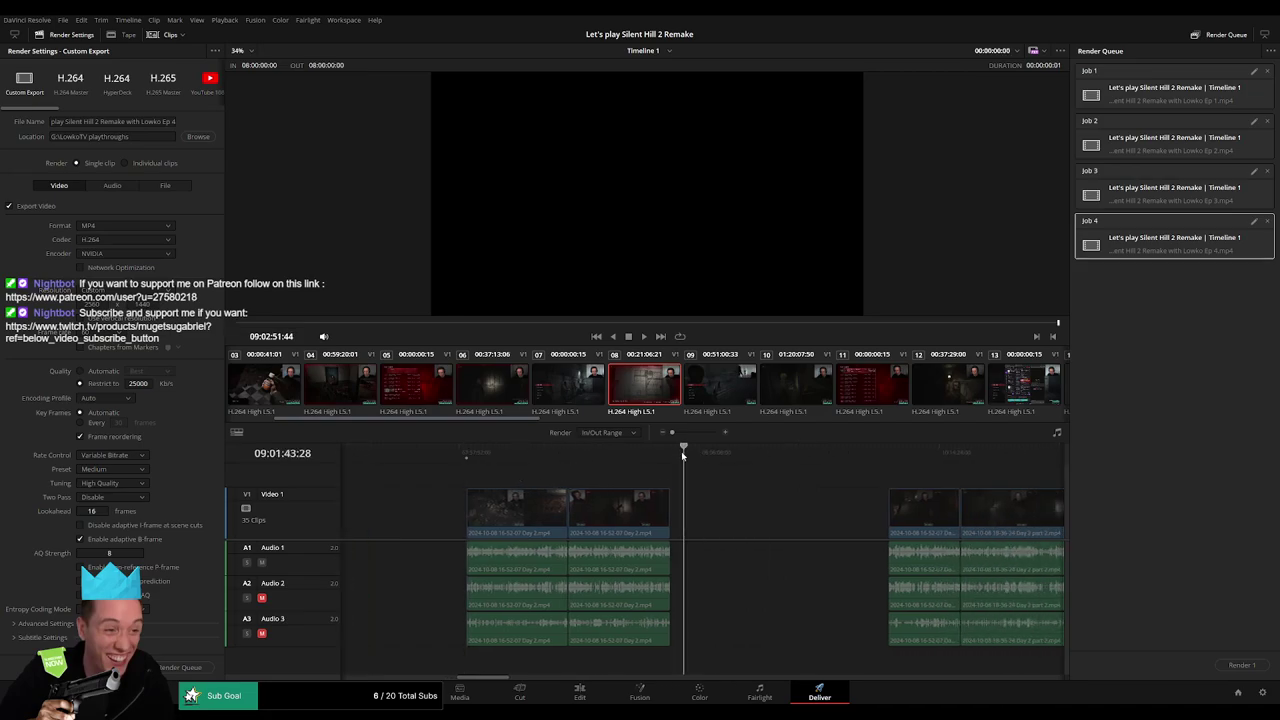
key("o")
left_click(172, 121)
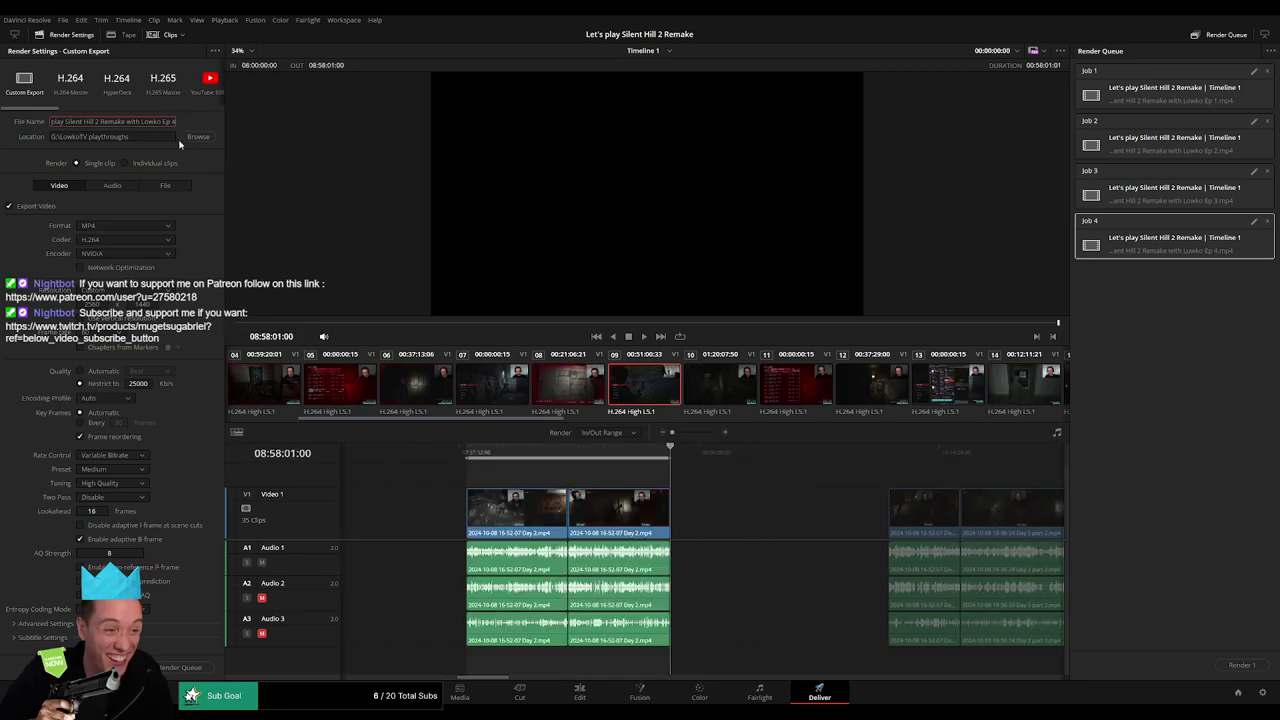
key("BackSpace")
type("5")
left_click(185, 667)
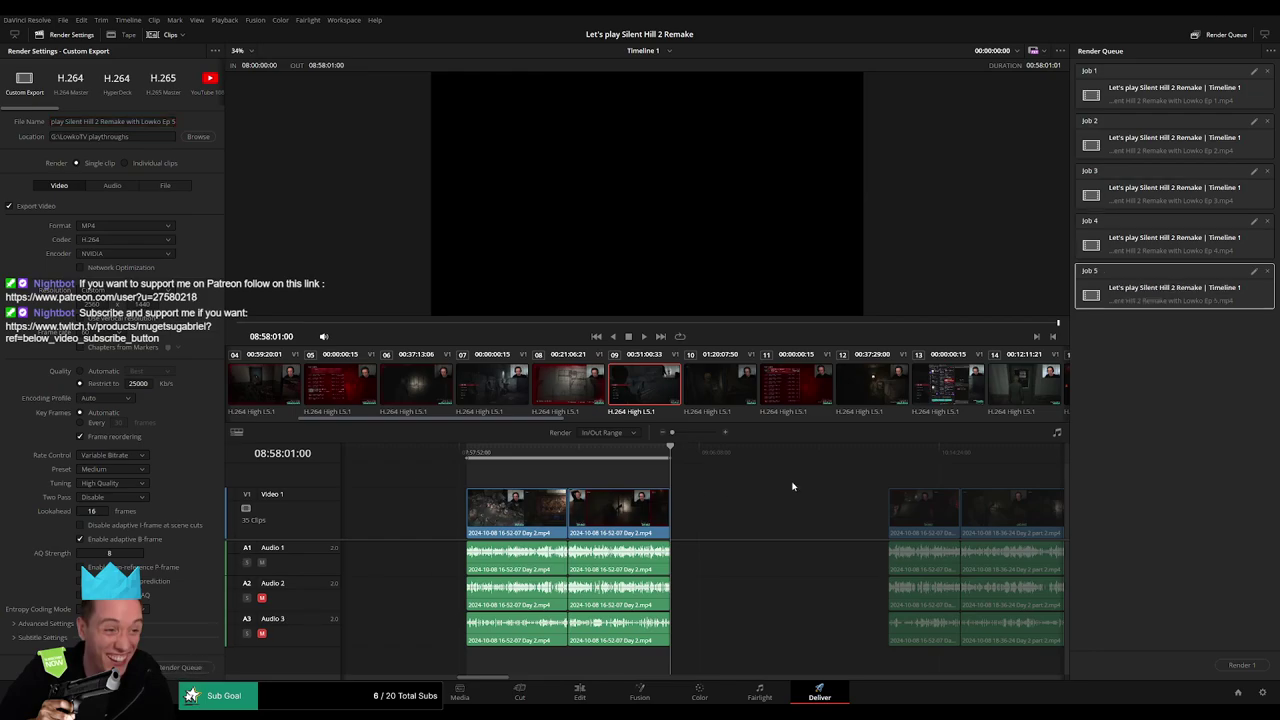
Mark 10:00:00:00 to 10:58:01:00 and queue it as Ep 6.
scroll(523, 466, "right", 5)
left_click(561, 458)
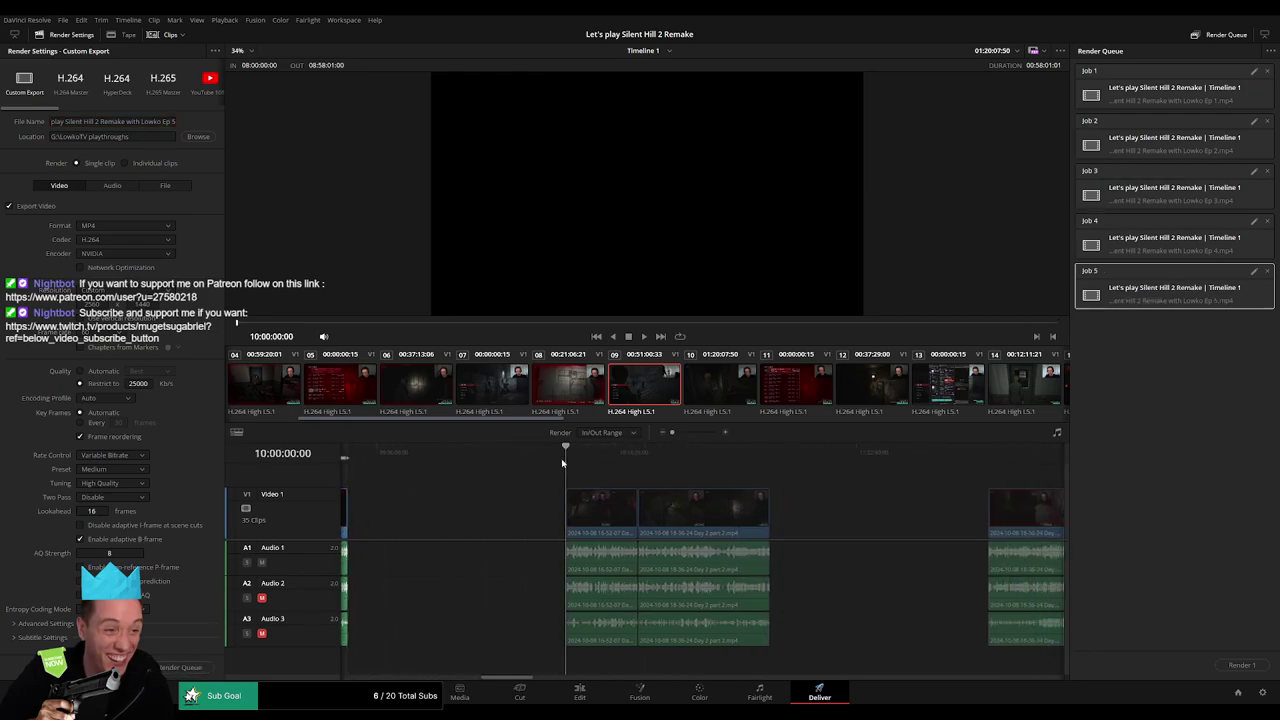
scroll(663, 486, "right", 2)
left_click(669, 450)
key("i")
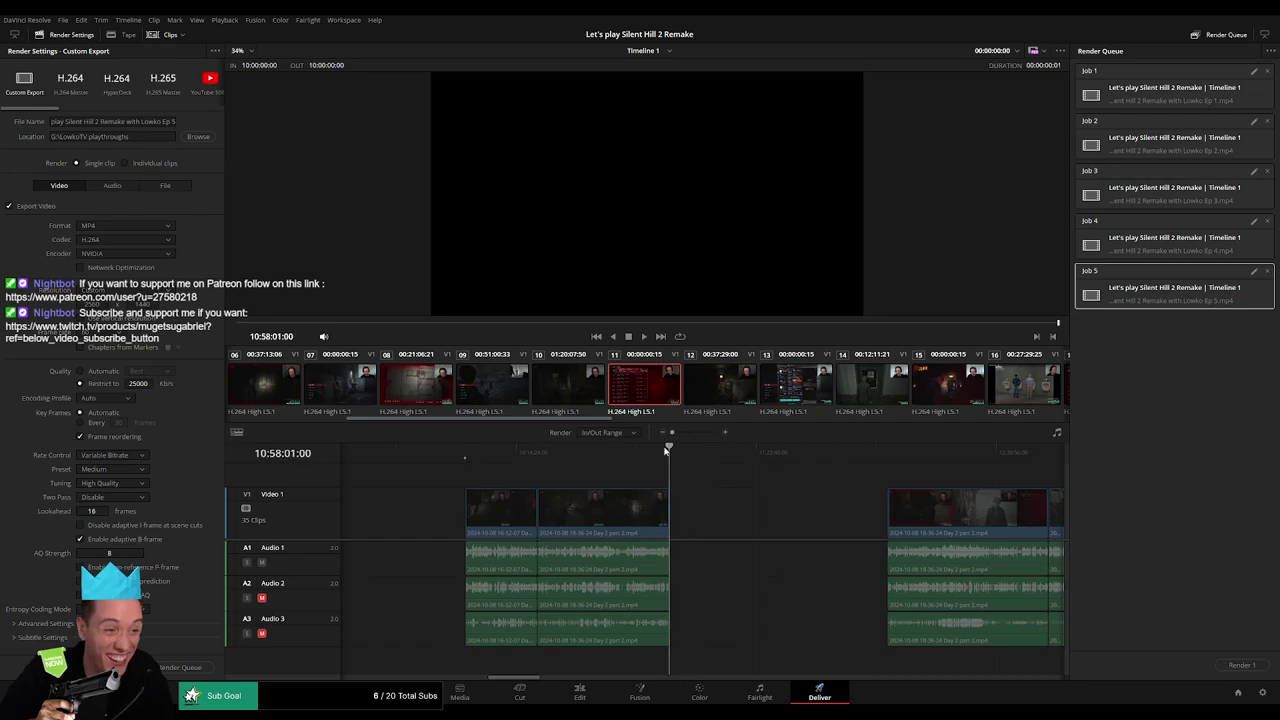
key("o")
key("BackSpace")
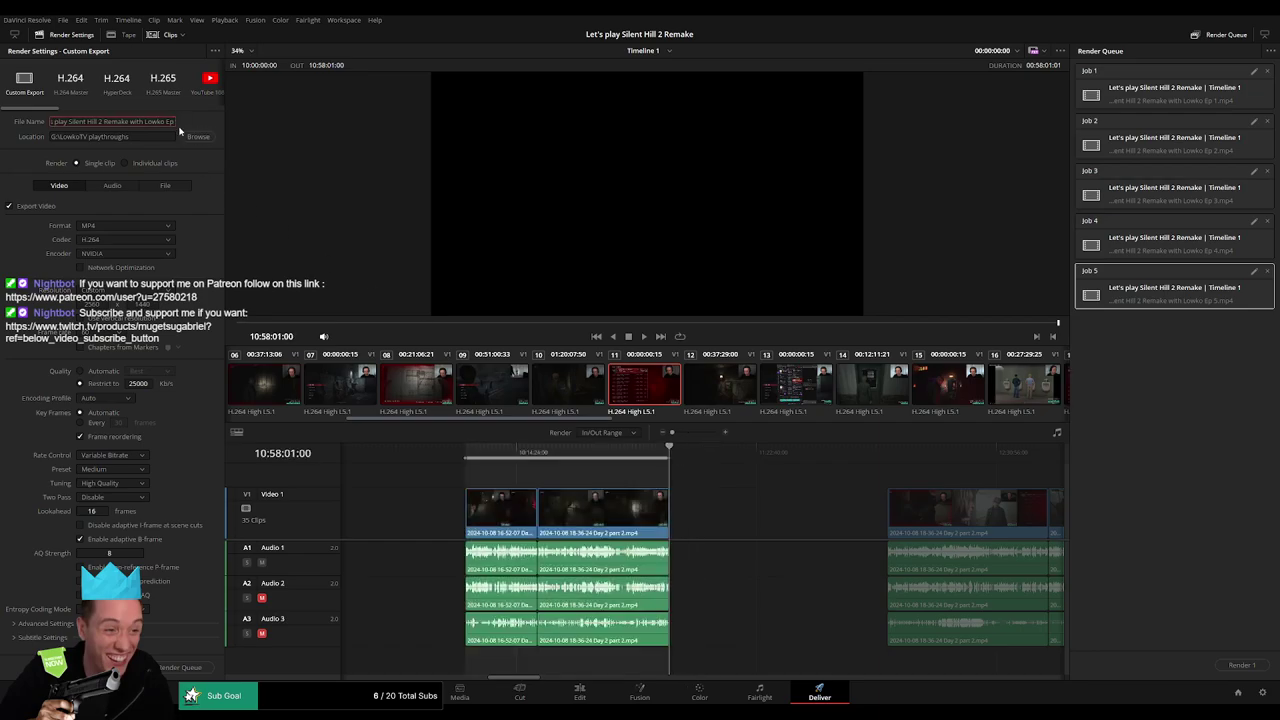
type(" 6")
left_click(197, 672)
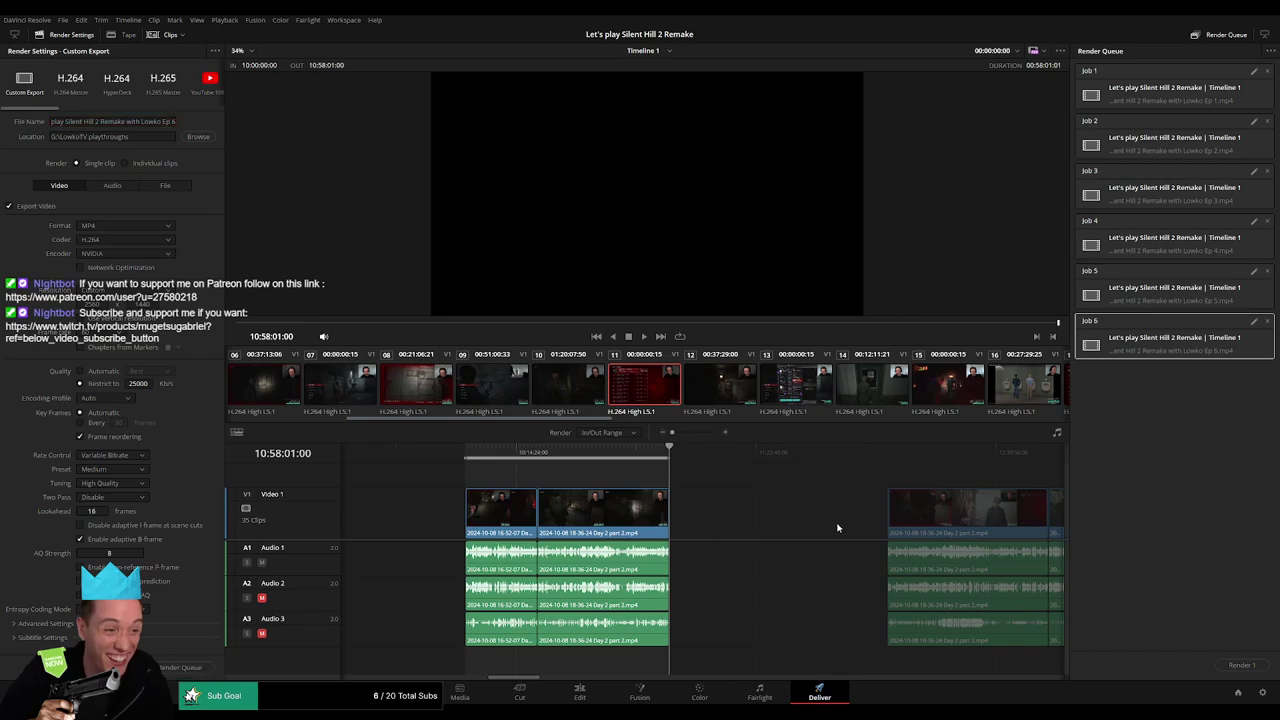
Mark 12:00:00:00 to 12:58:00:00 and queue it as Ep 7.
scroll(520, 483, "right", 3)
left_click_drag(569, 455, 583, 456)
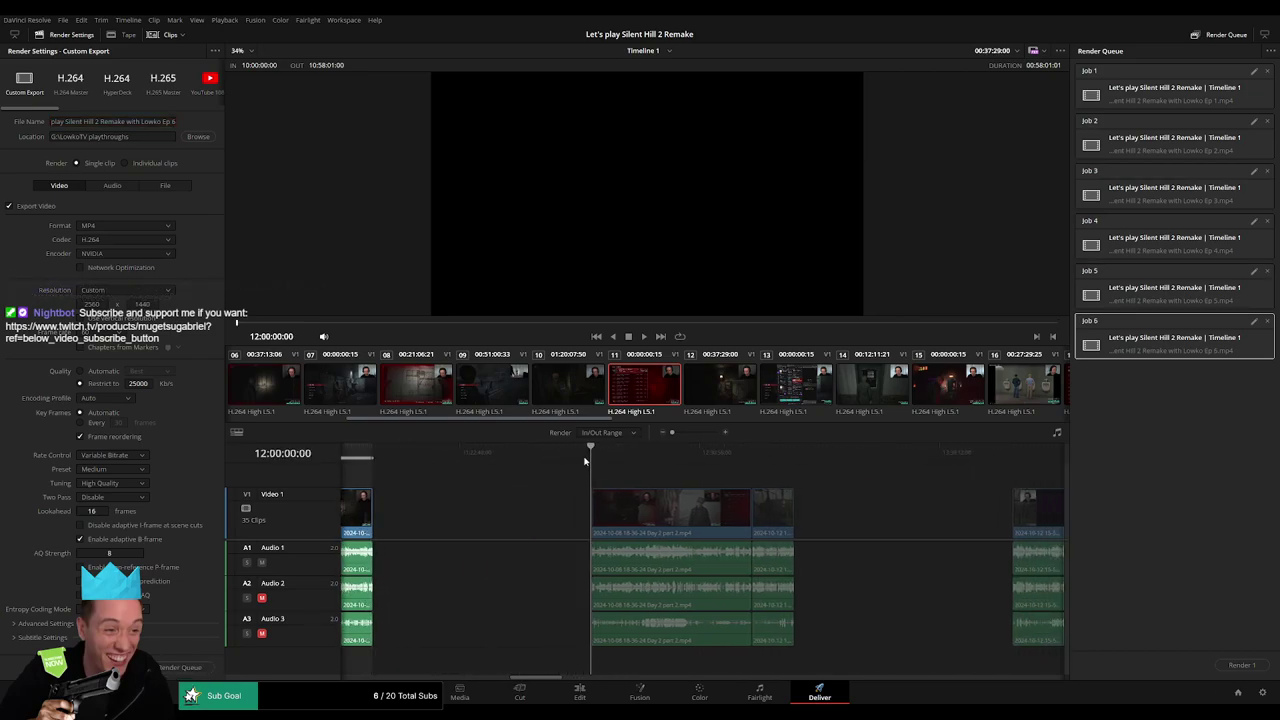
key("alt+x")
scroll(606, 466, "right", 2)
left_click(750, 447)
key("Up")
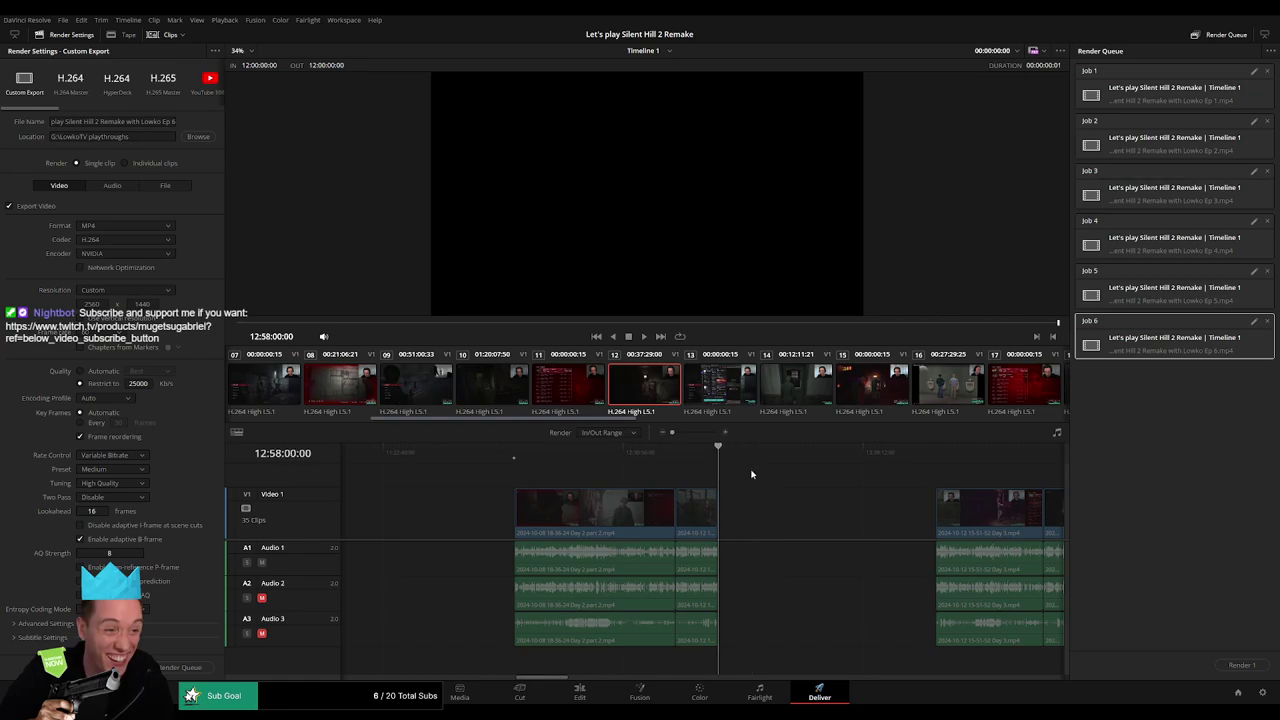
key("o")
left_click(173, 121)
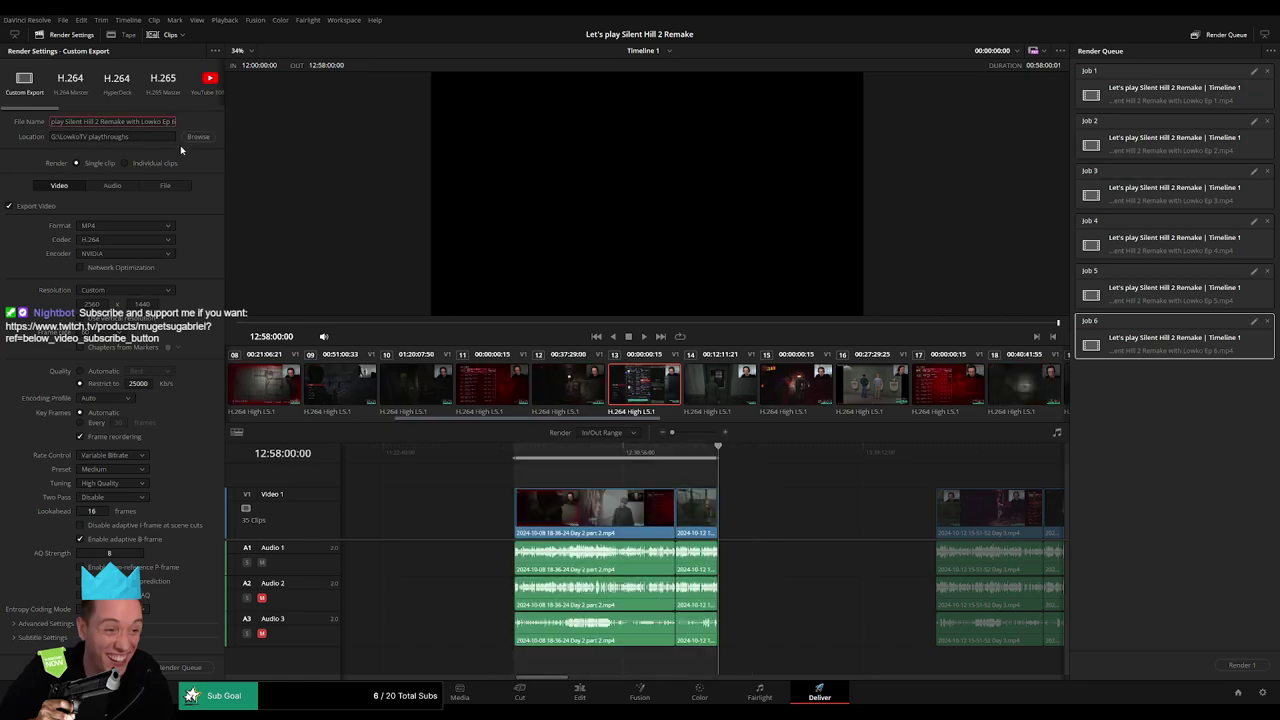
key("BackSpace")
type("7")
left_click(180, 667)
Mark 14:00:00:00 to 14:58:01:00 and queue it as Ep 8.
scroll(779, 475, "right", 4)
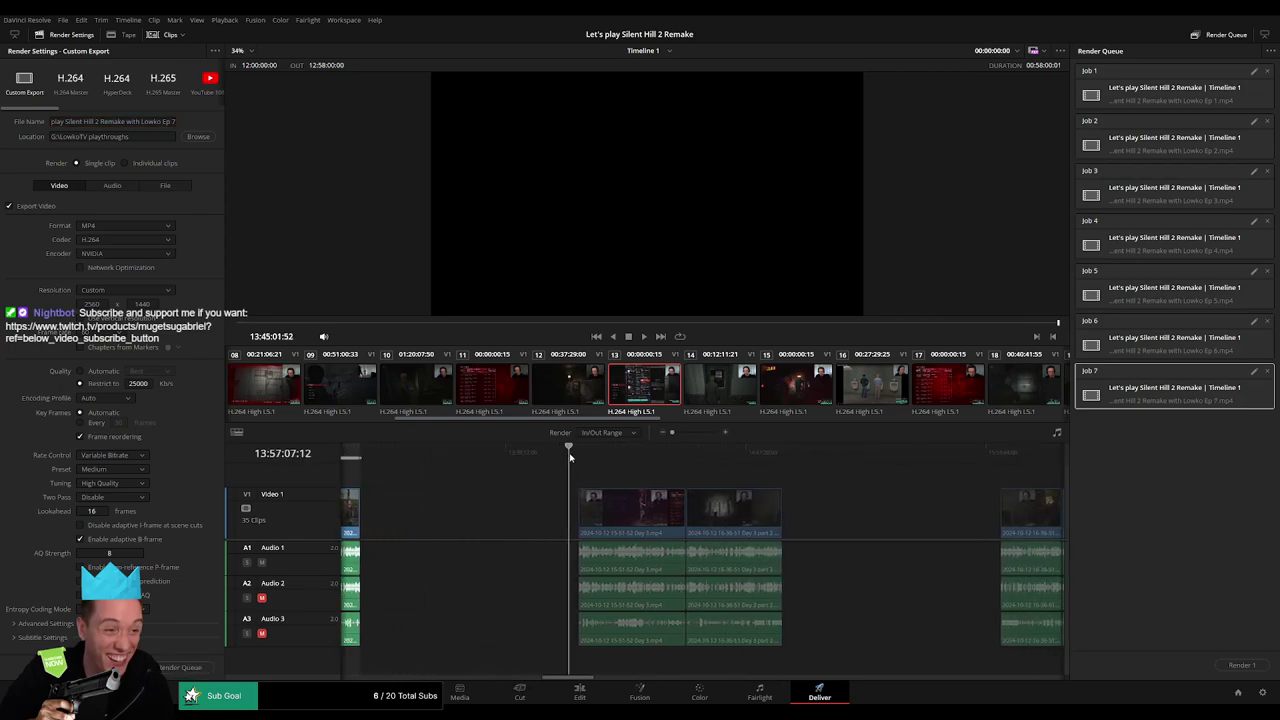
left_click_drag(516, 470, 578, 470)
key("i")
scroll(677, 471, "right", 1)
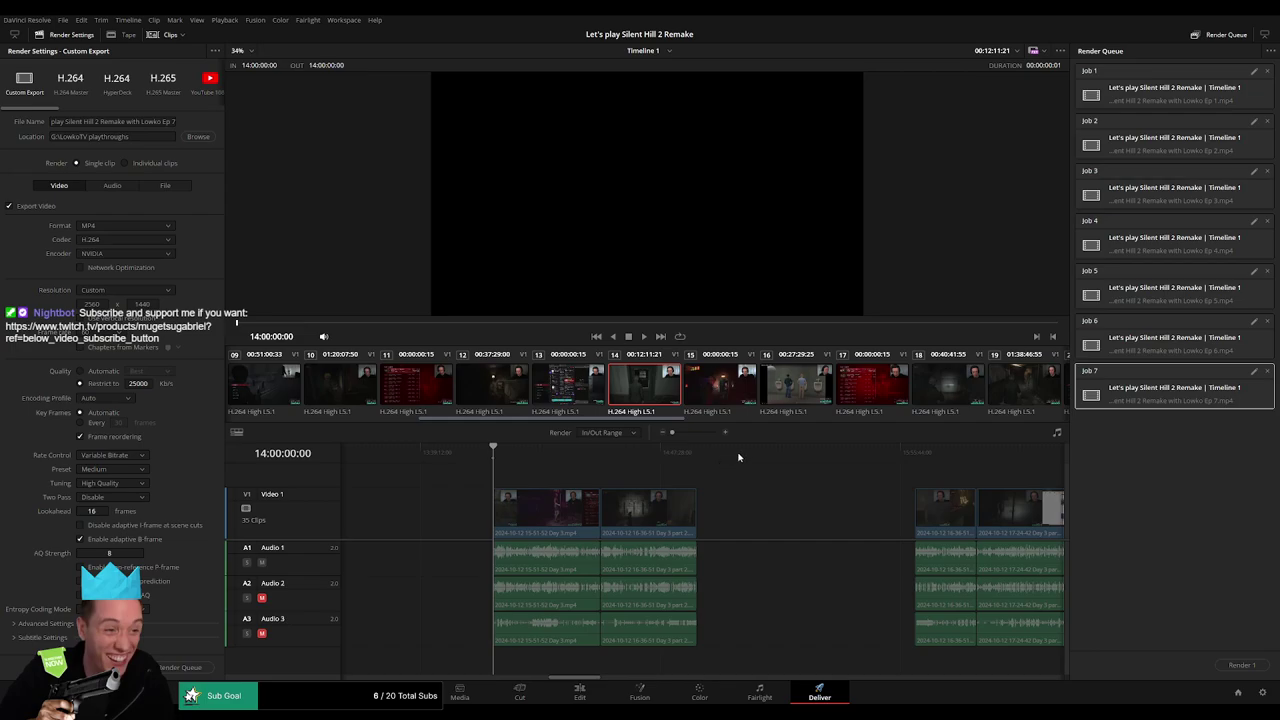
left_click(701, 454)
key("o")
left_click(172, 121)
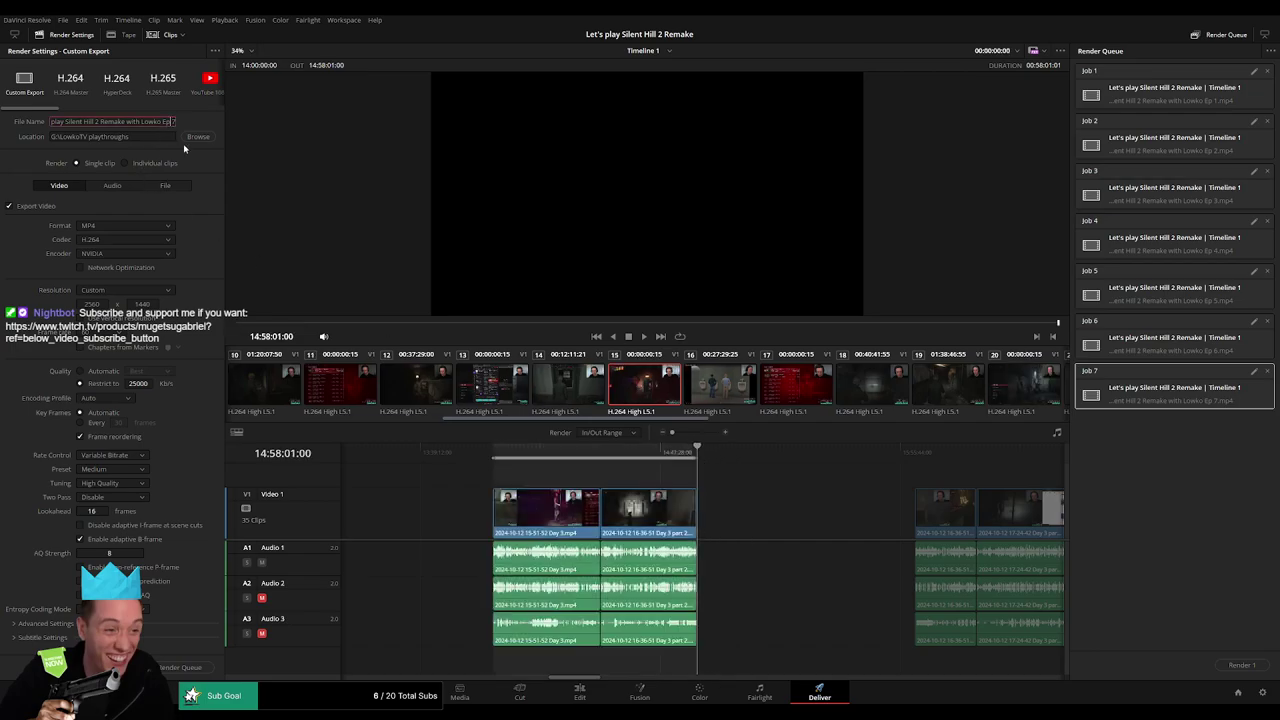
key("BackSpace")
type("8")
left_click(180, 667)
Set the out point at 16:58:07:00 and queue episode 9.
scroll(823, 539, "right", 3)
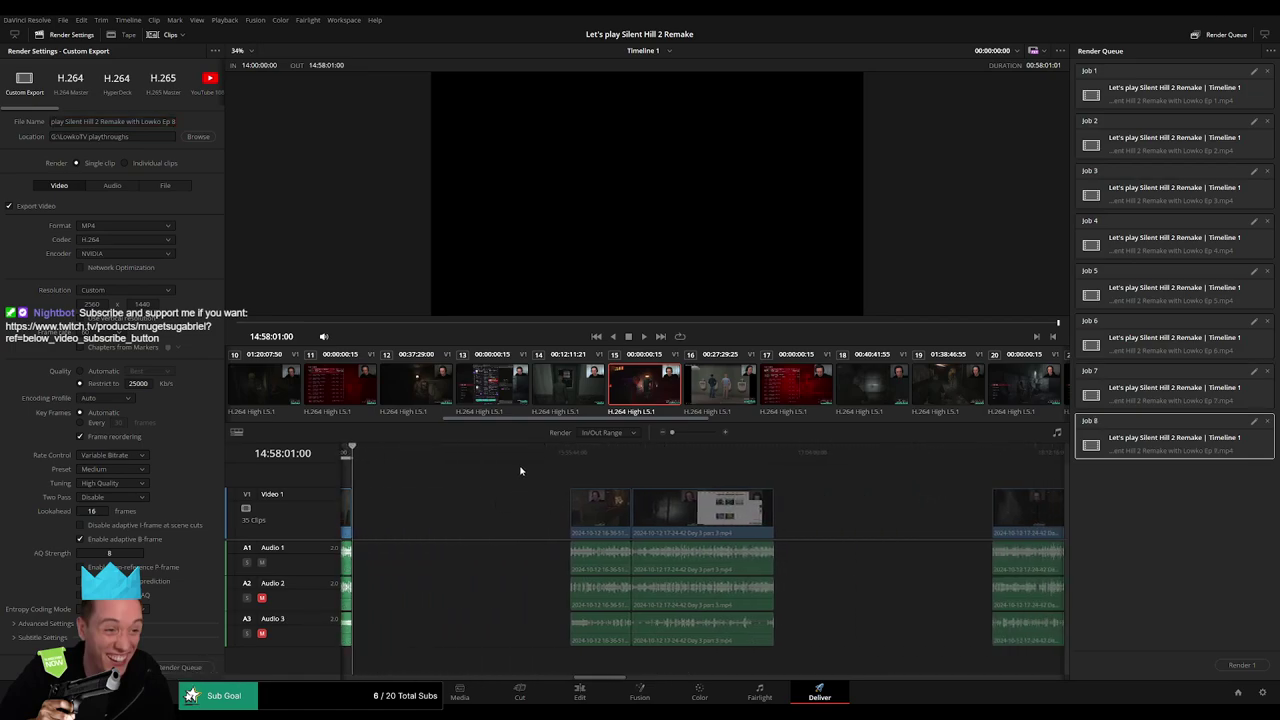
left_click_drag(533, 458, 562, 463)
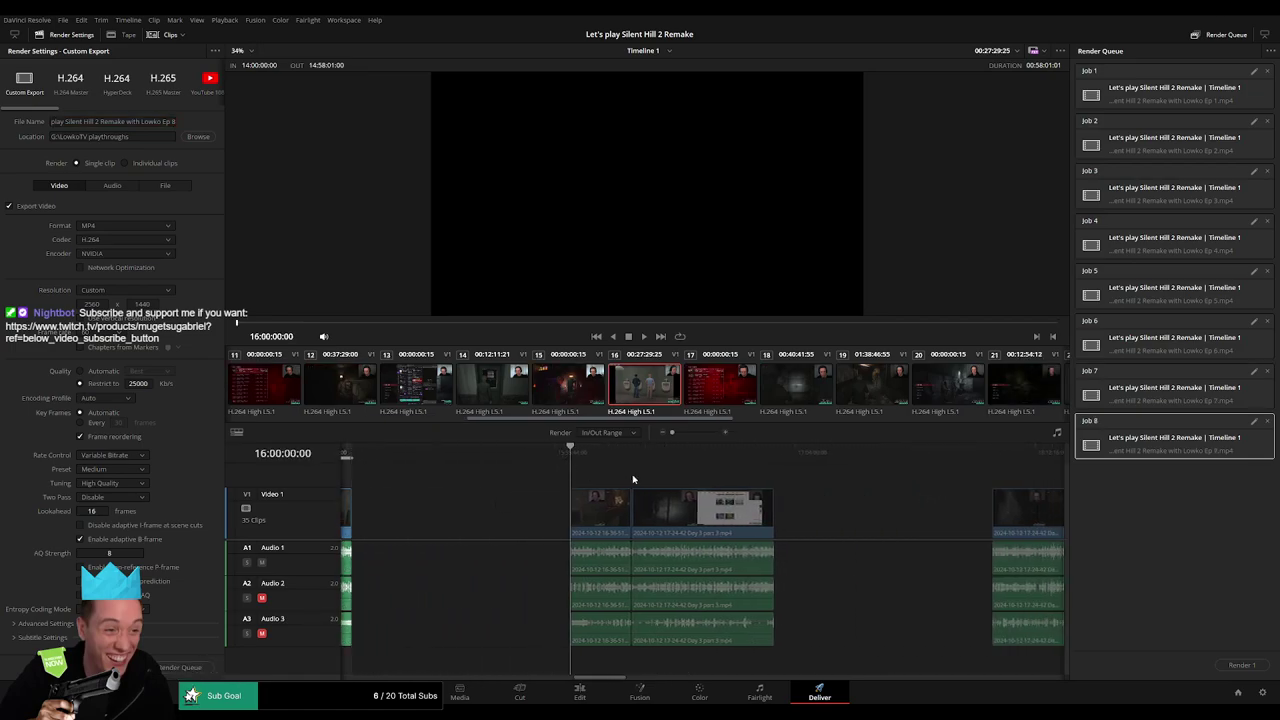
scroll(660, 470, "right", 2)
left_click(692, 457)
key("x")
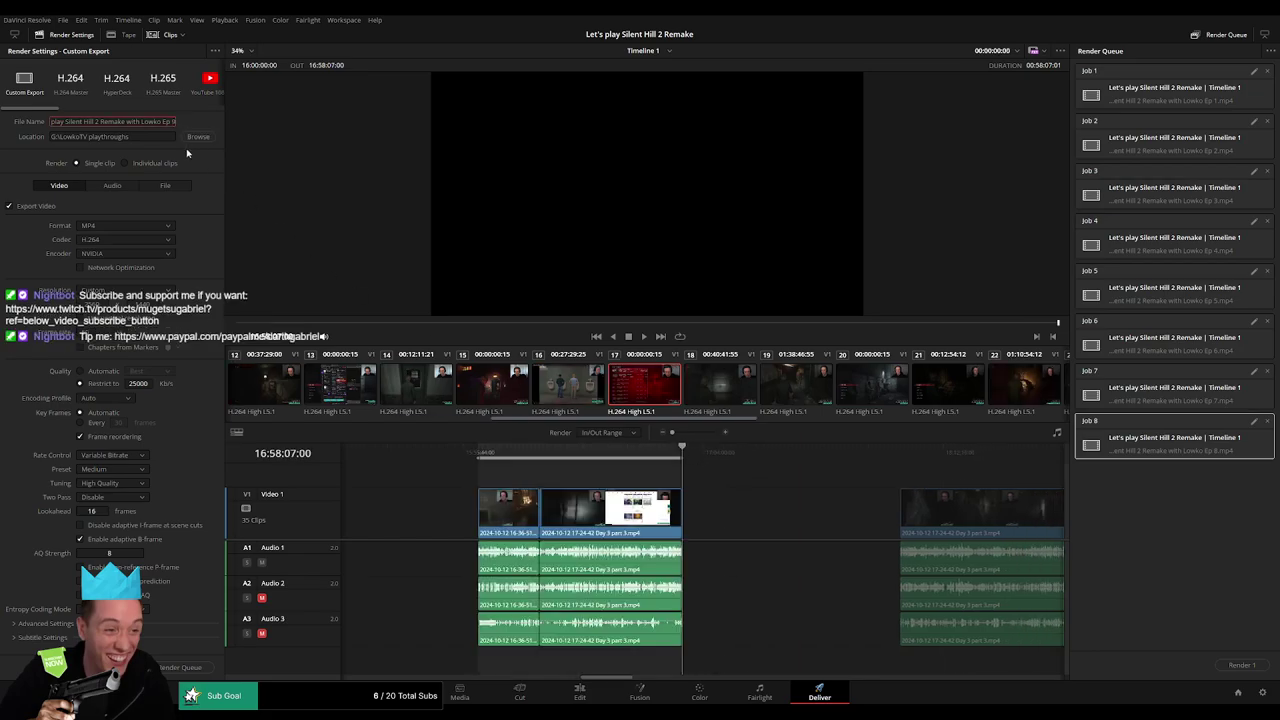
left_click(180, 667)
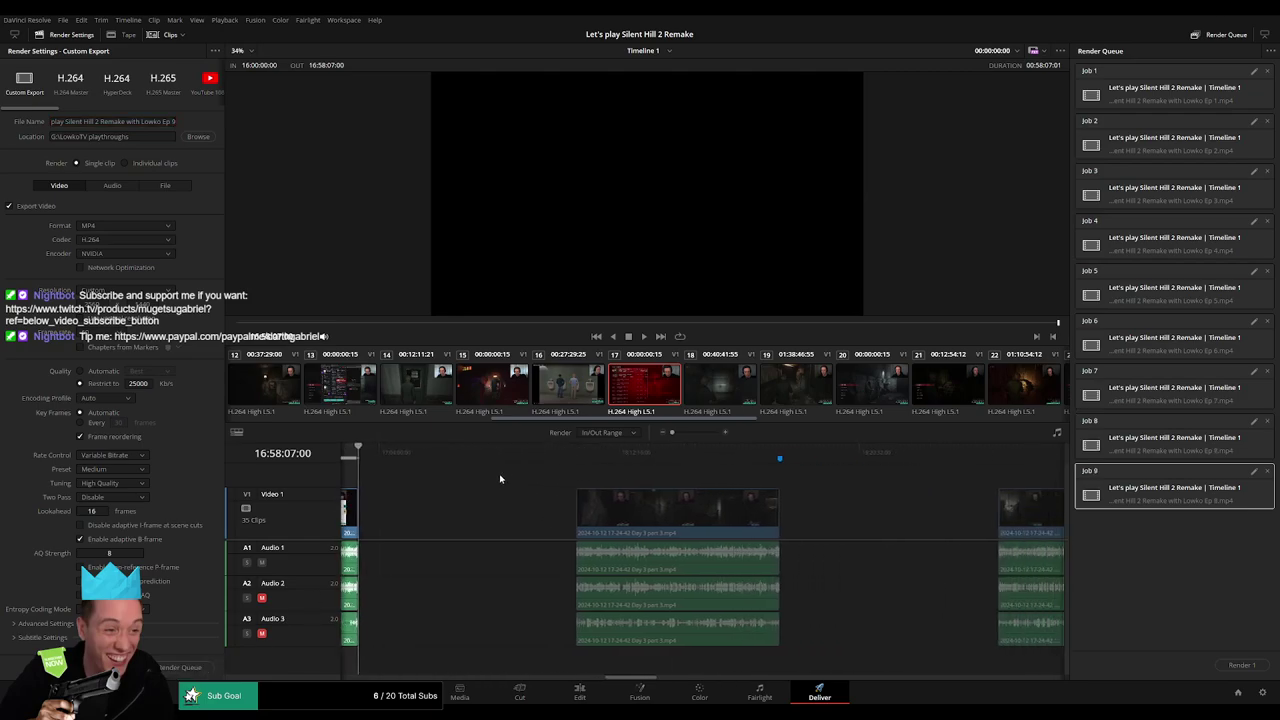
Mark 18:00:00:00 to 18:58:05:00 and queue it as Ep 10.
key("Down")
key("i")
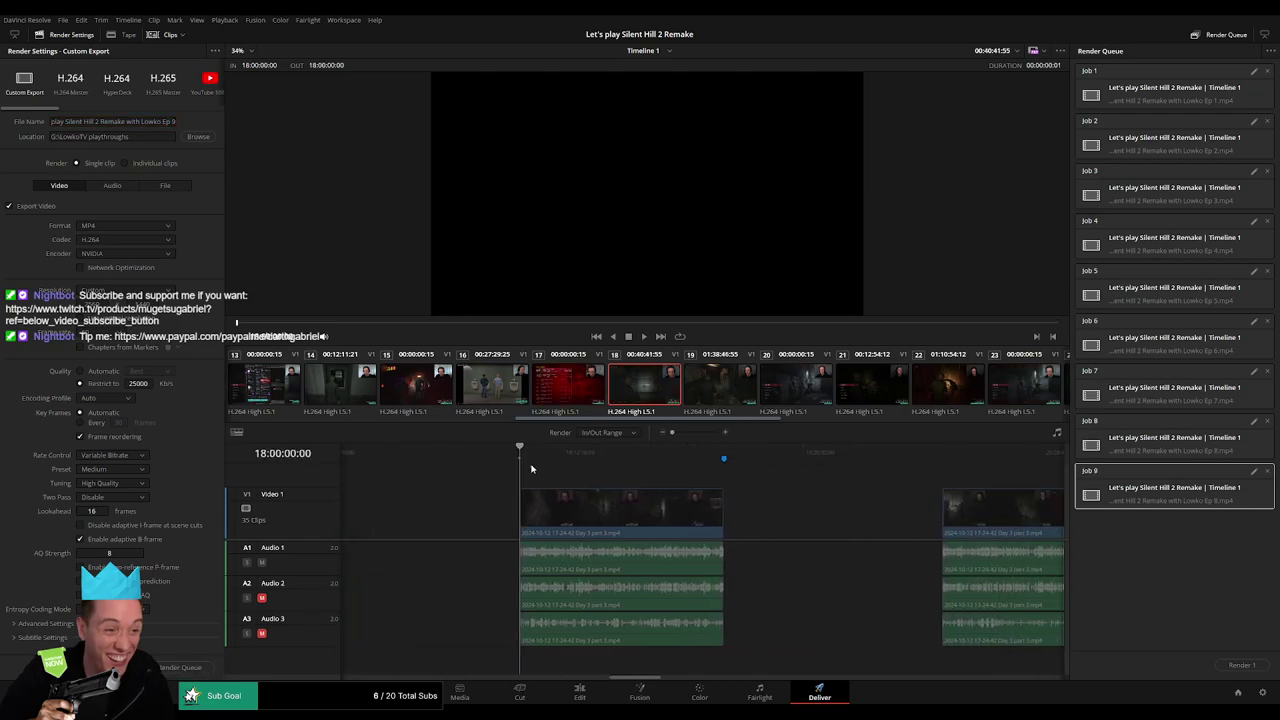
key("Down")
key("o")
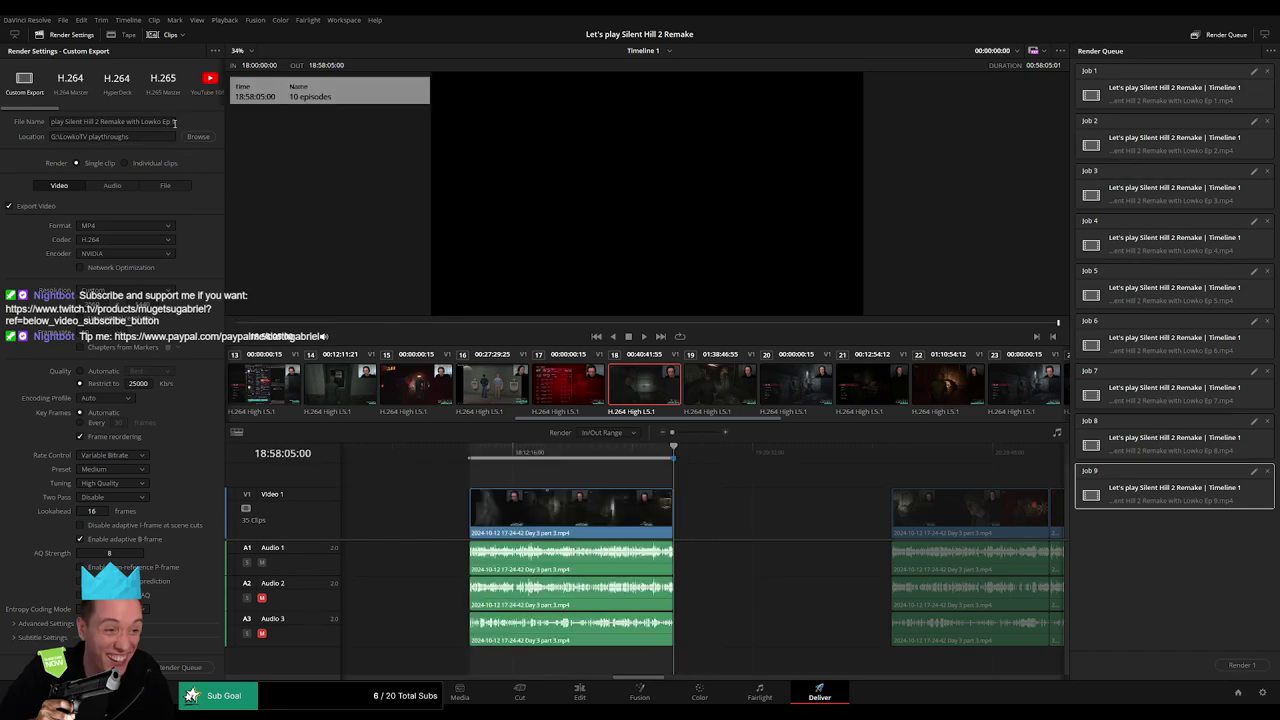
left_click(174, 123)
key("BackSpace")
type("10")
left_click(170, 668)
Mark 20:00:00:00 to 20:57:58:00 and queue it as Ep 11.
key("shift+z")
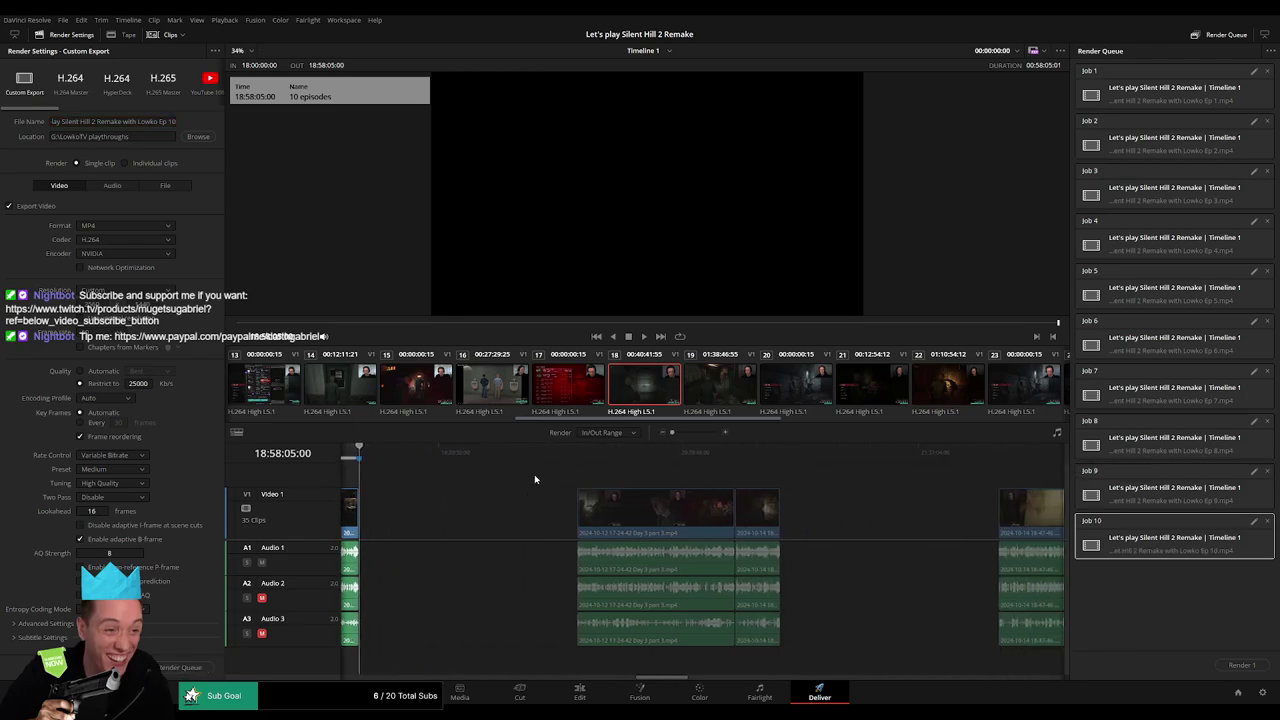
left_click(565, 462)
key("Down")
key("i")
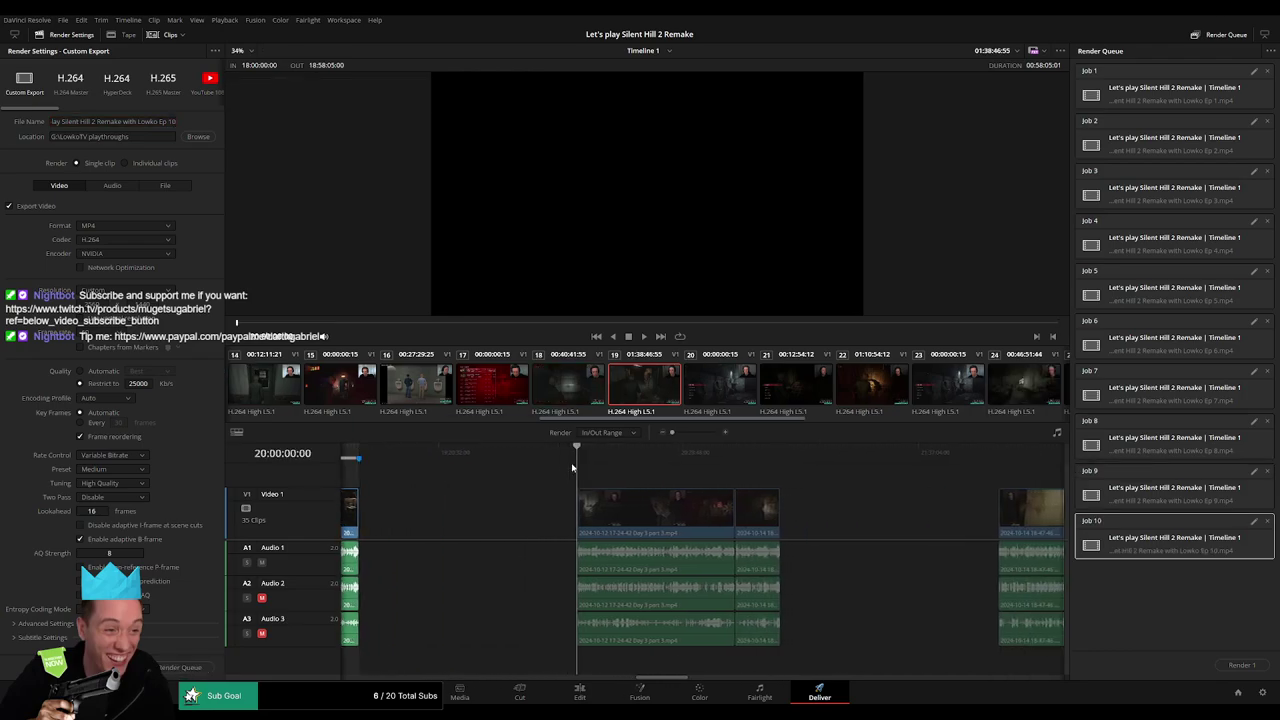
key("Down")
key("o")
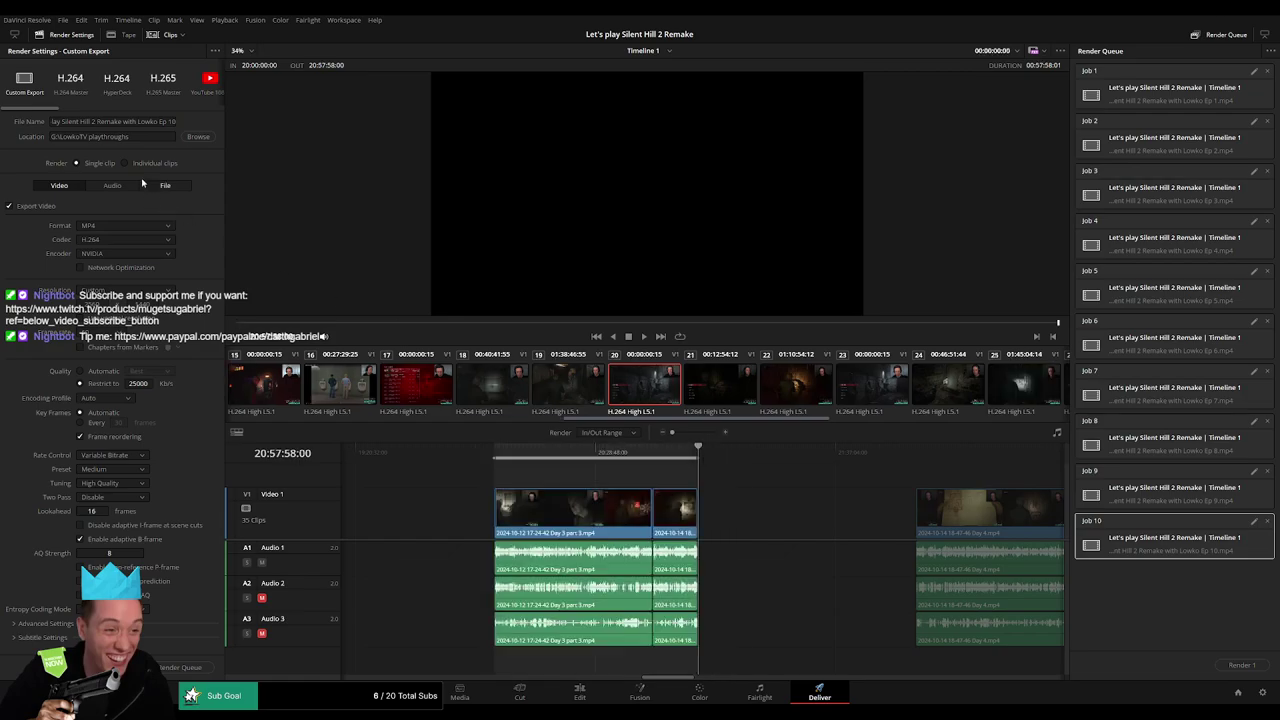
triple_click(172, 121)
type("1")
left_click(180, 667)
scroll(873, 494, "right", 5)
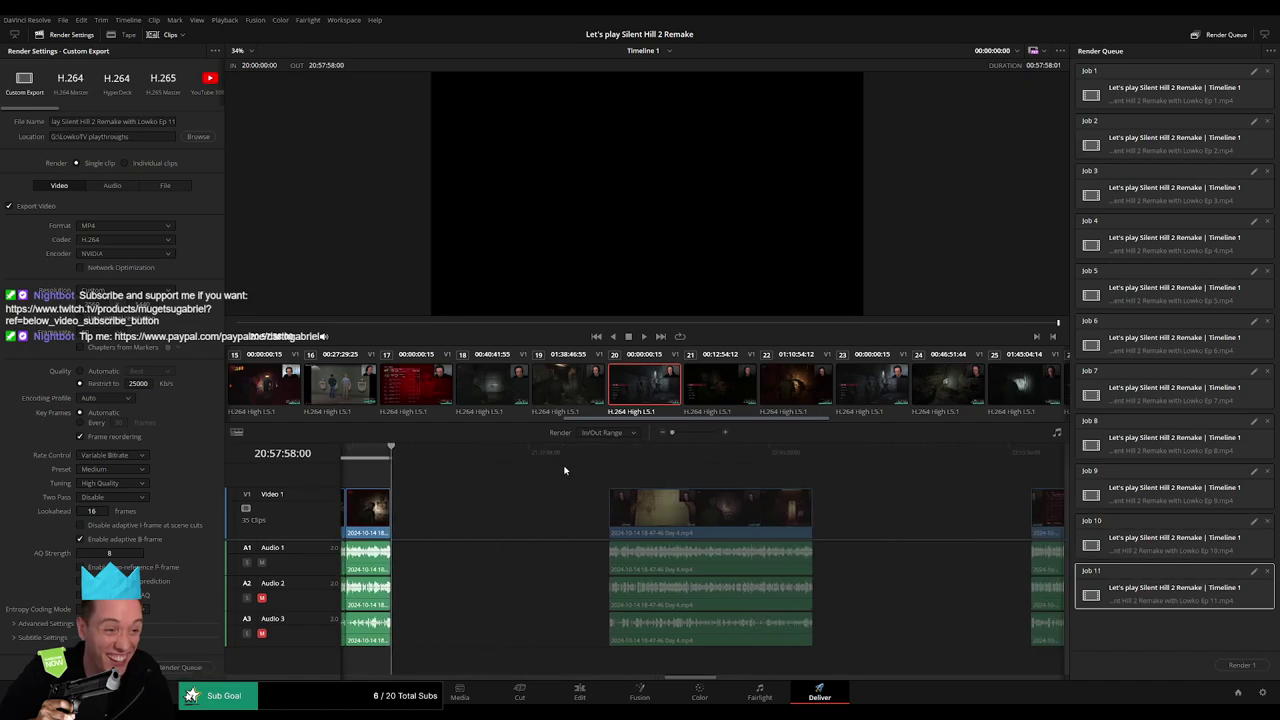
left_click_drag(540, 455, 559, 459)
Queue the clip from 22:00:00:00 to its end as Lowko Ep 12.
key("i")
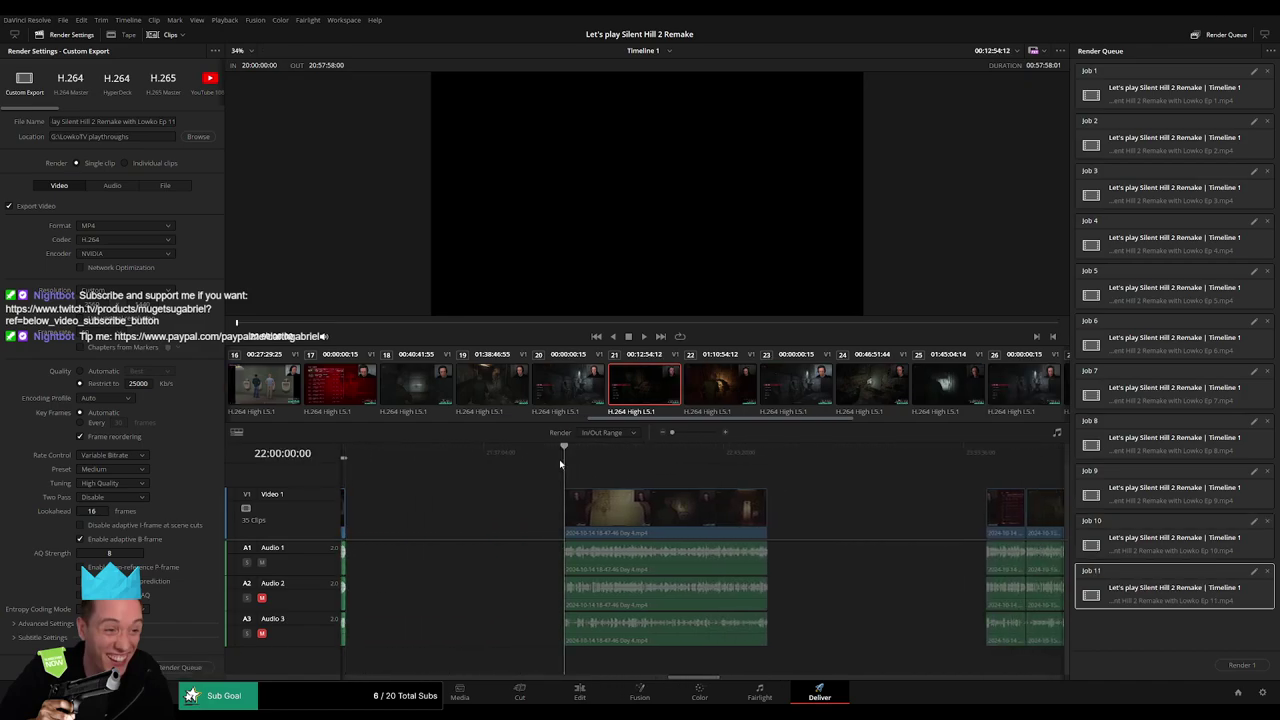
left_click(767, 453)
key("o")
left_click(173, 121)
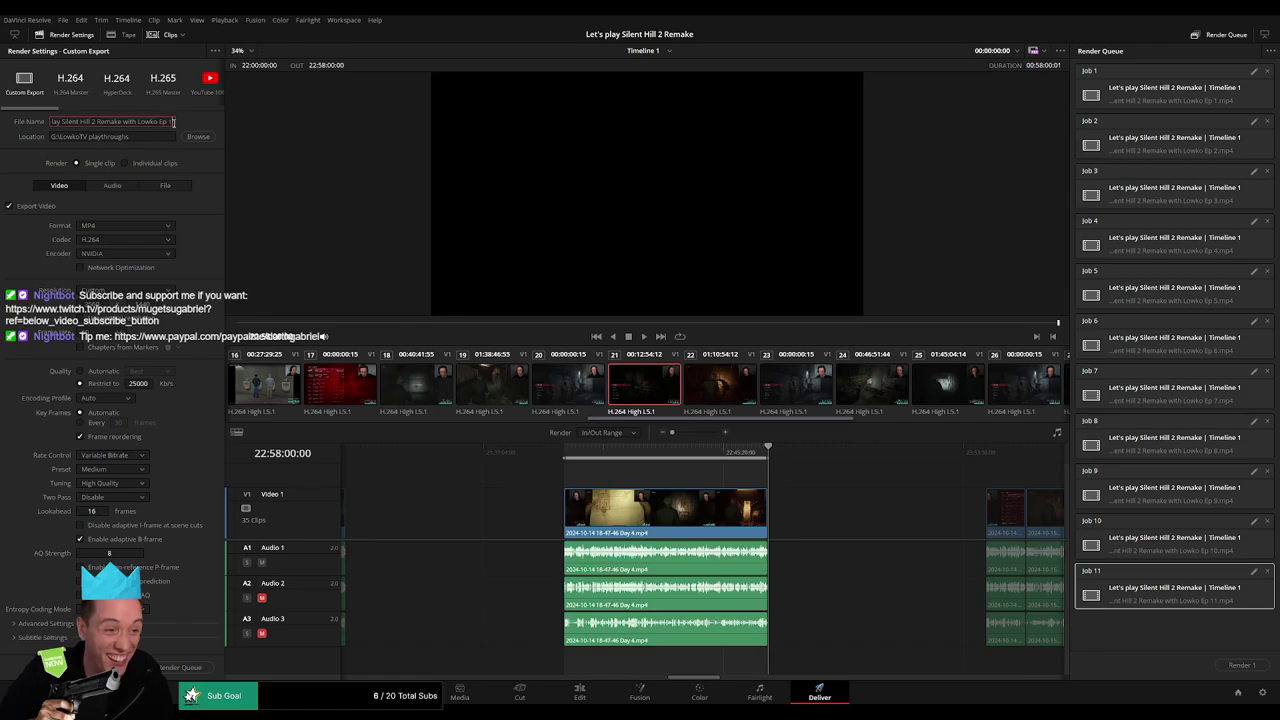
key("BackSpace")
type("2")
left_click(185, 667)
Queue the next clip, 24:00:00:00–24:58:13:30, as Lowko Ep 13.
key("Down")
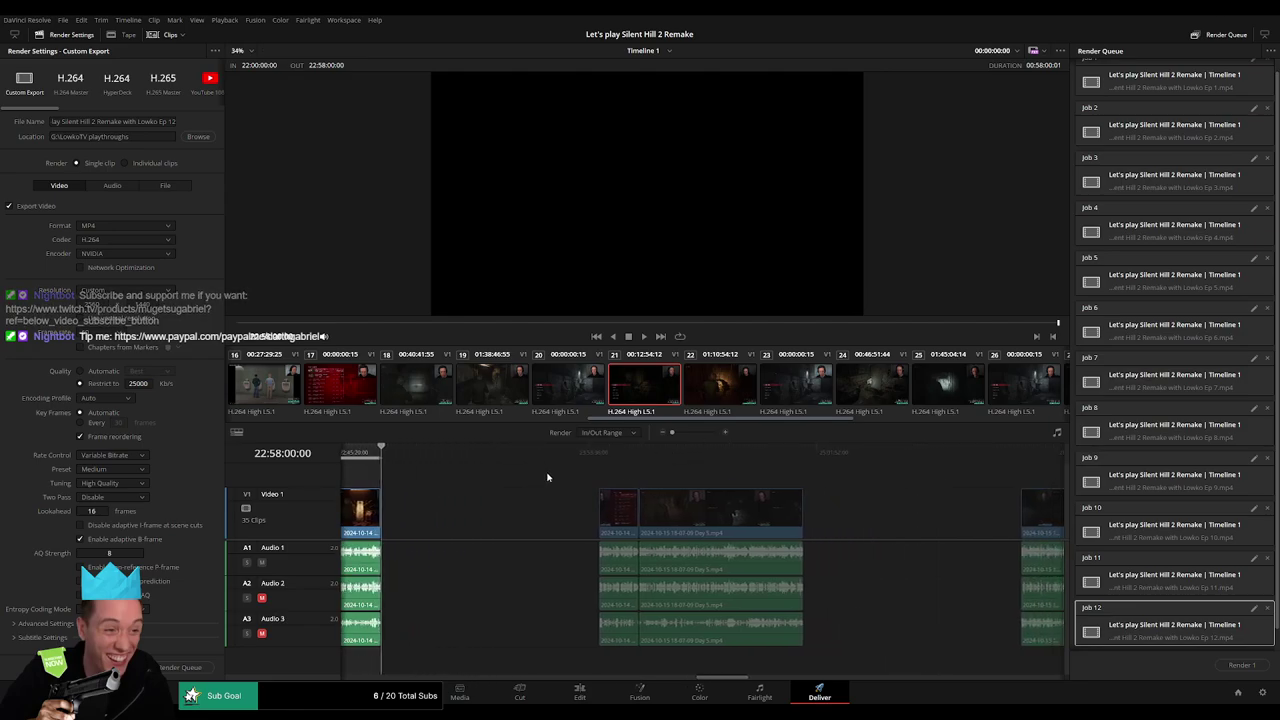
key("i")
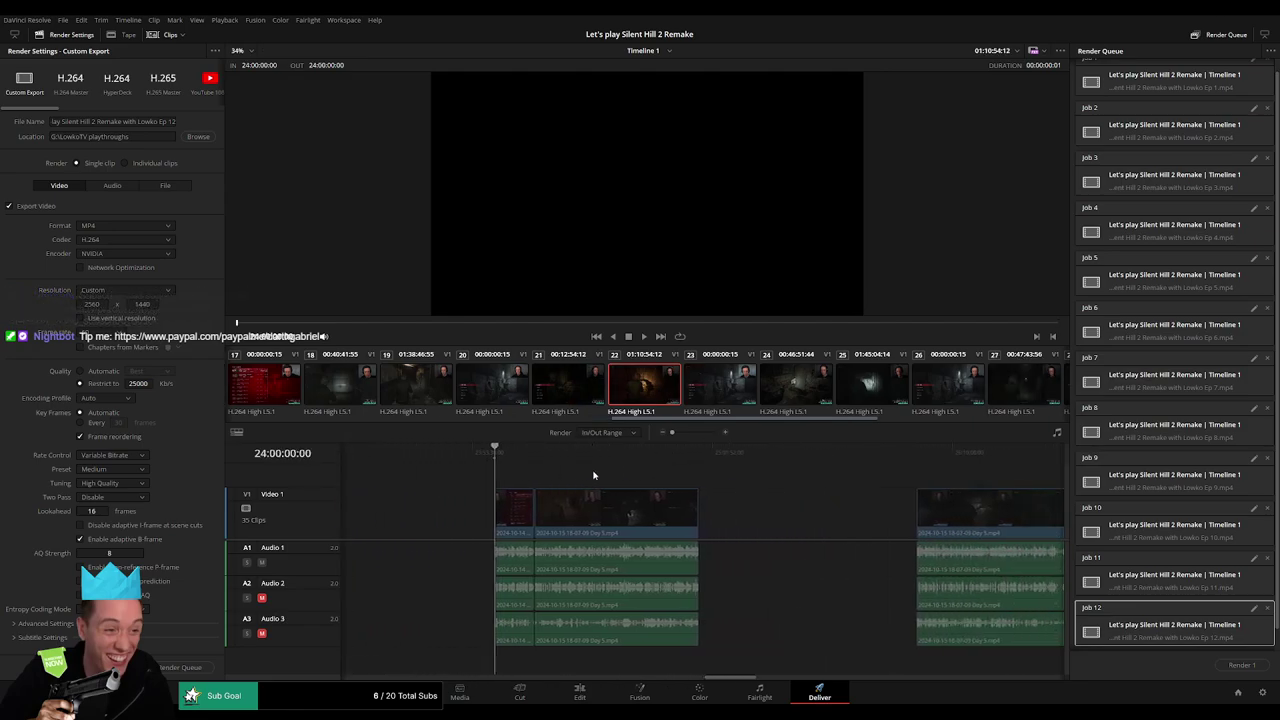
left_click(754, 451)
key("Up")
key("o")
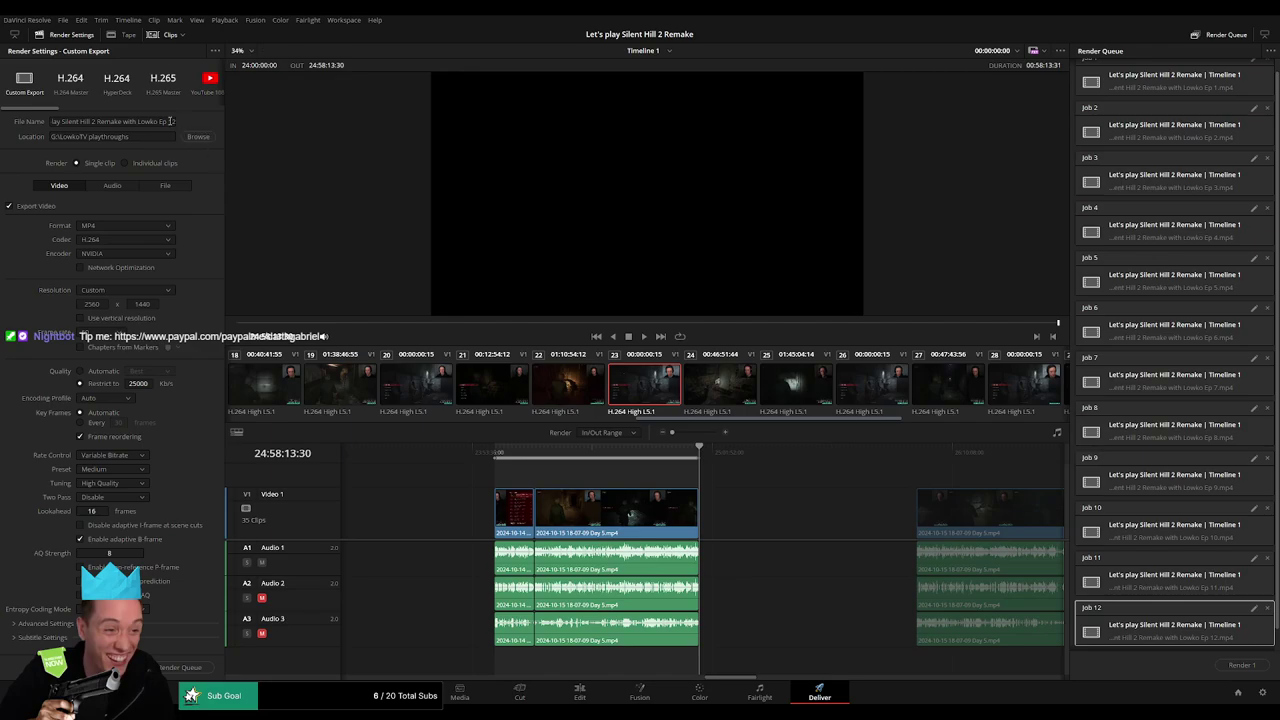
left_click(176, 125)
key("BackSpace")
type("3")
left_click(180, 667)
Mark the following clip's range and queue it as Lowko Ep 14.
key("Down")
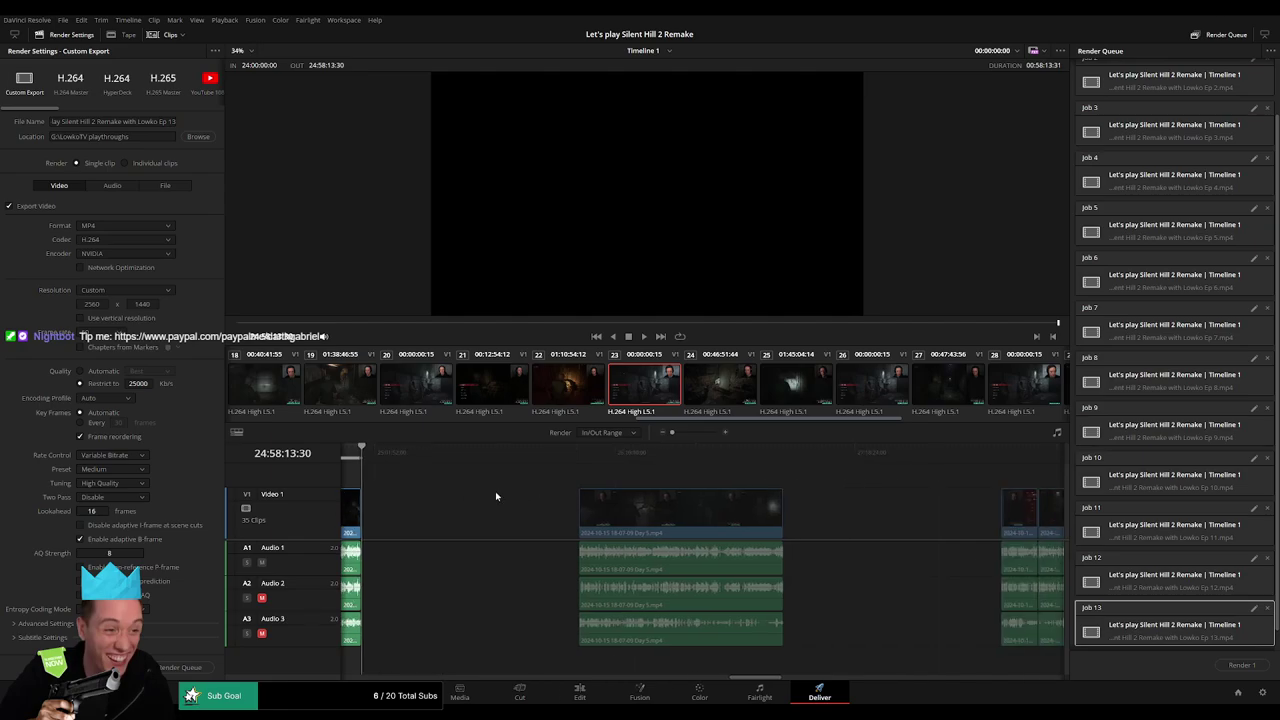
key("i")
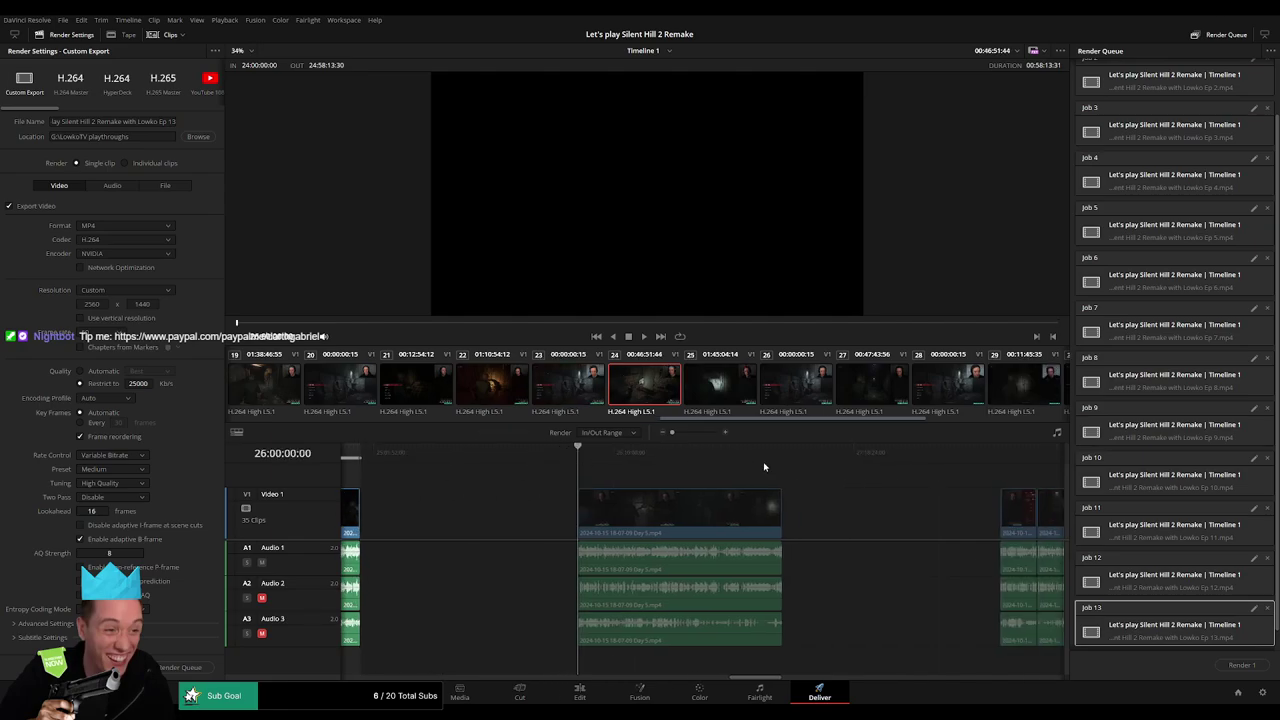
key("Down")
key("o")
left_click(172, 122)
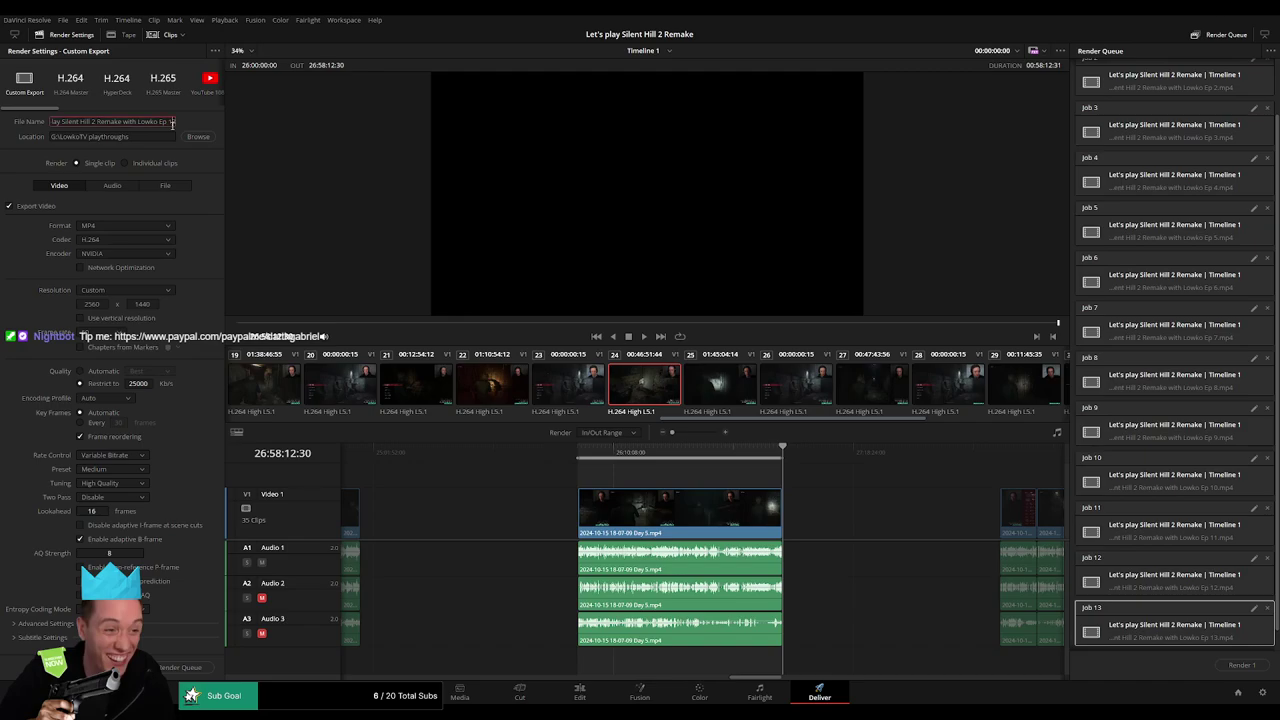
key("BackSpace")
type("4")
left_click(190, 667)
Set the next clip's out point and queue it as Lowko Ep 15.
scroll(886, 484, "right", 5)
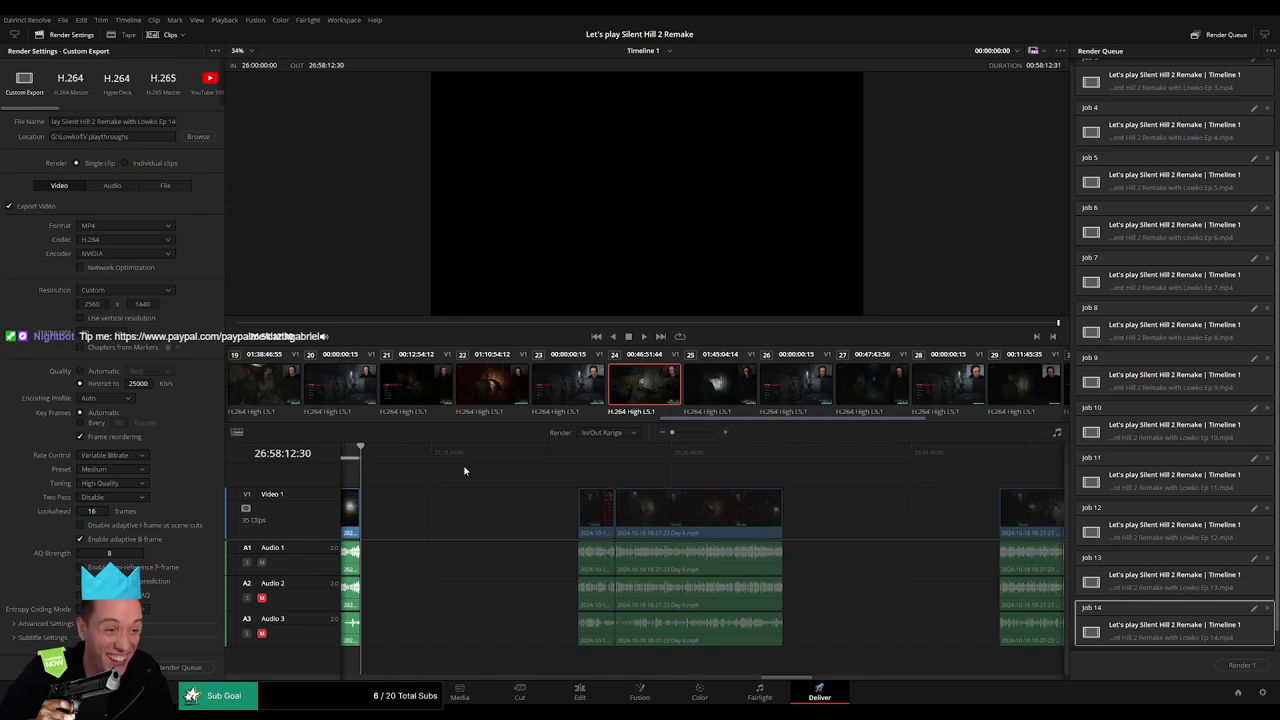
left_click_drag(360, 452, 577, 452)
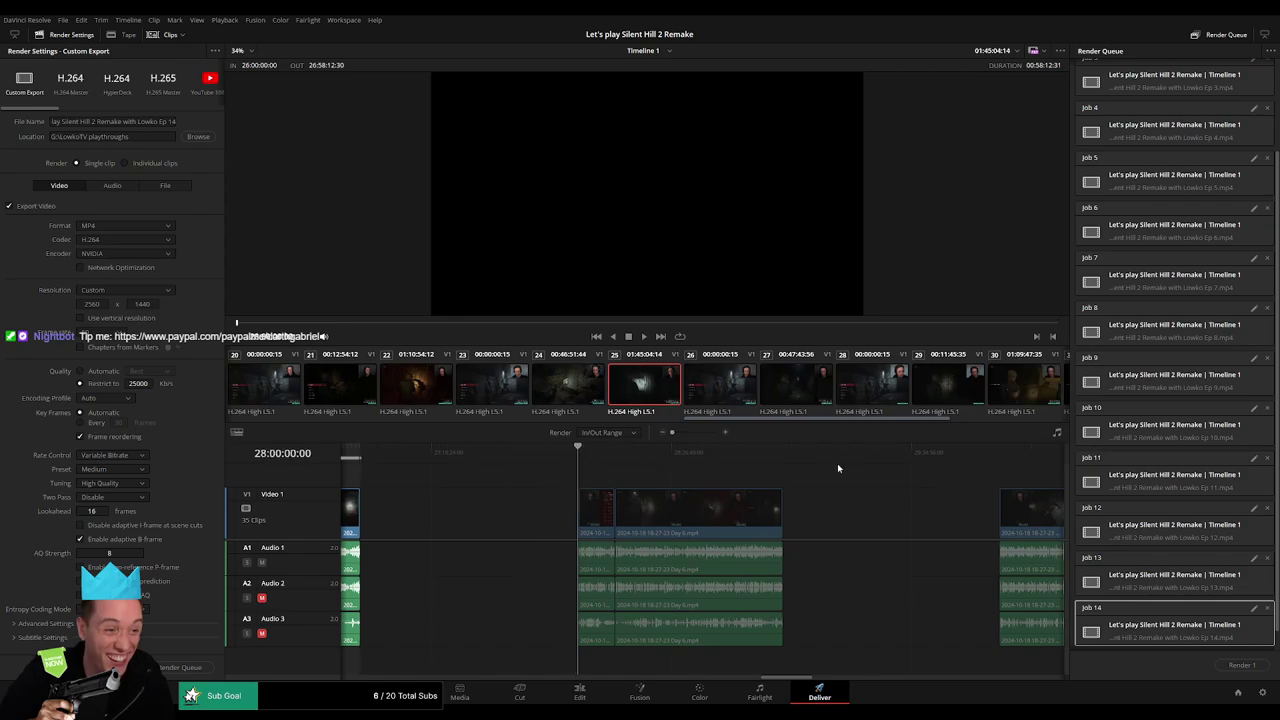
left_click_drag(830, 452, 782, 452)
key("o")
left_click(173, 121)
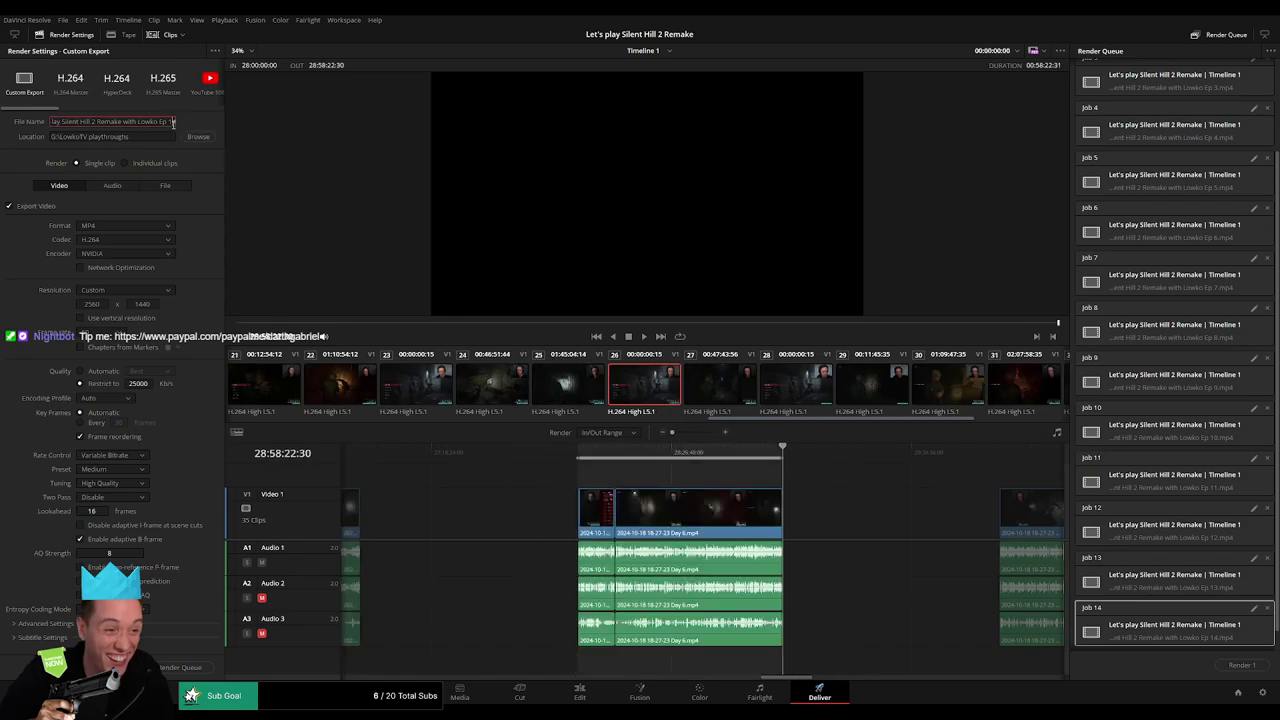
key("BackSpace")
type("5")
left_click(180, 667)
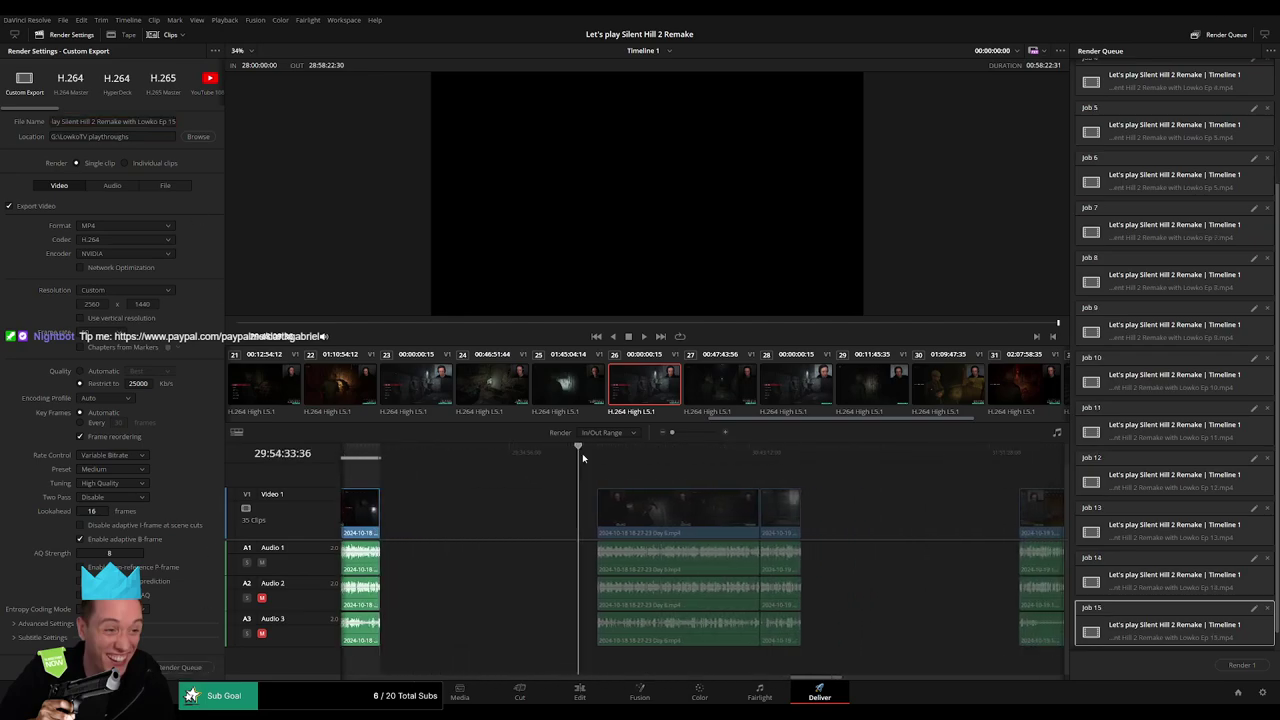
Mark In/Out on the next clip and queue it as Lowko Ep 16.
left_click_drag(582, 453, 592, 459)
key("i")
left_click_drag(826, 452, 801, 452)
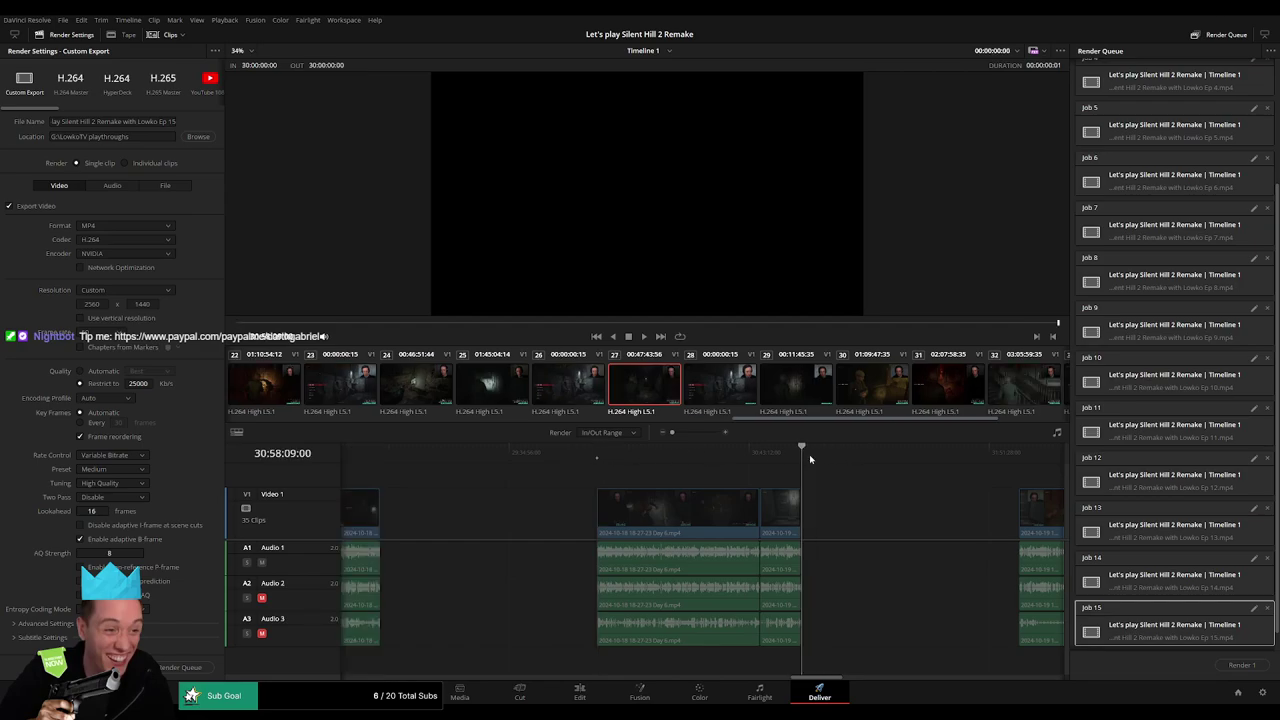
key("o")
left_click(171, 121)
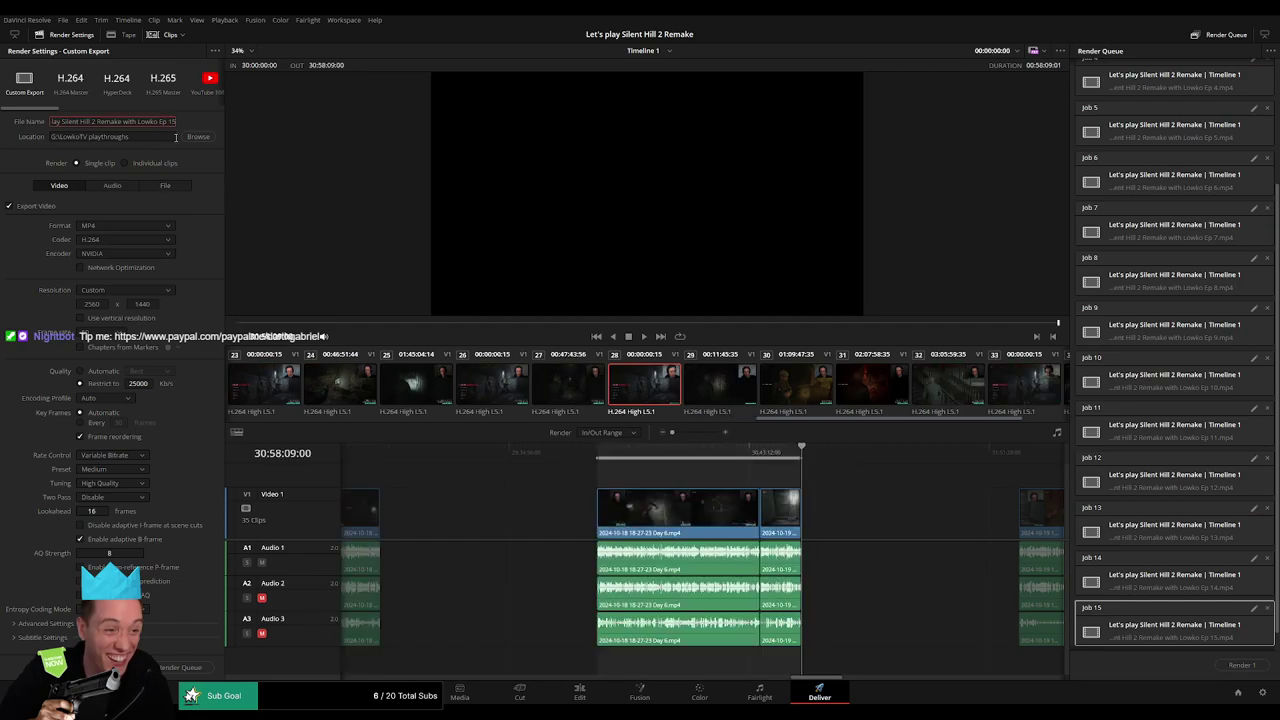
type("6")
left_click(185, 667)
Queue the clip 32:00:00:00–32:58:02:00 as Lowko Ep 17.
scroll(600, 500, "right", 5)
key("Down")
key("Down")
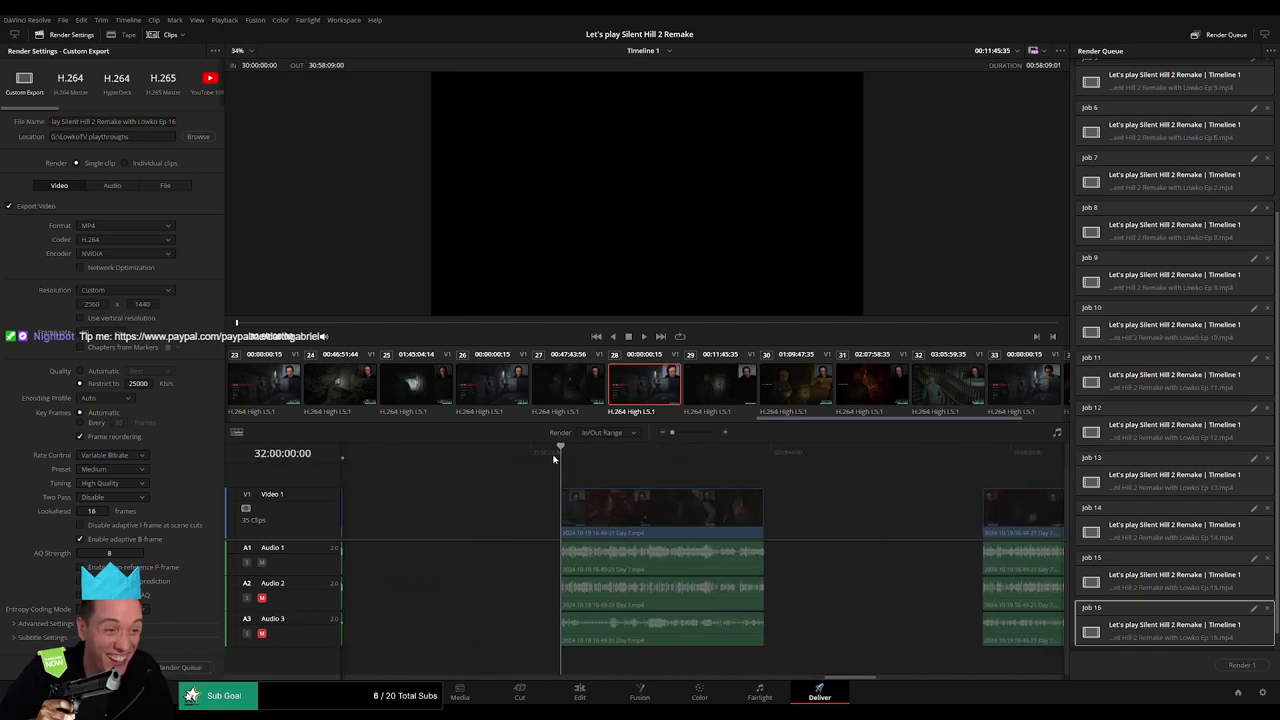
key("i")
left_click(821, 453)
left_click_drag(821, 455, 772, 449)
key("o")
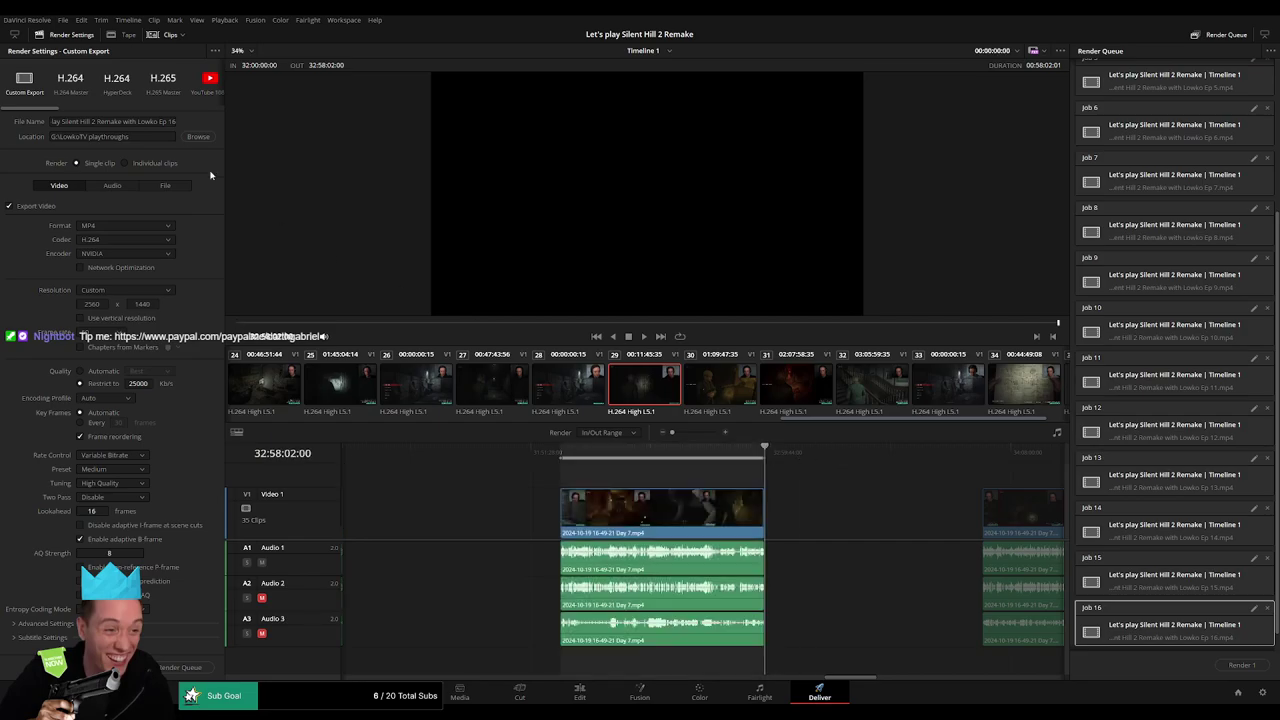
left_click(172, 121)
type("7")
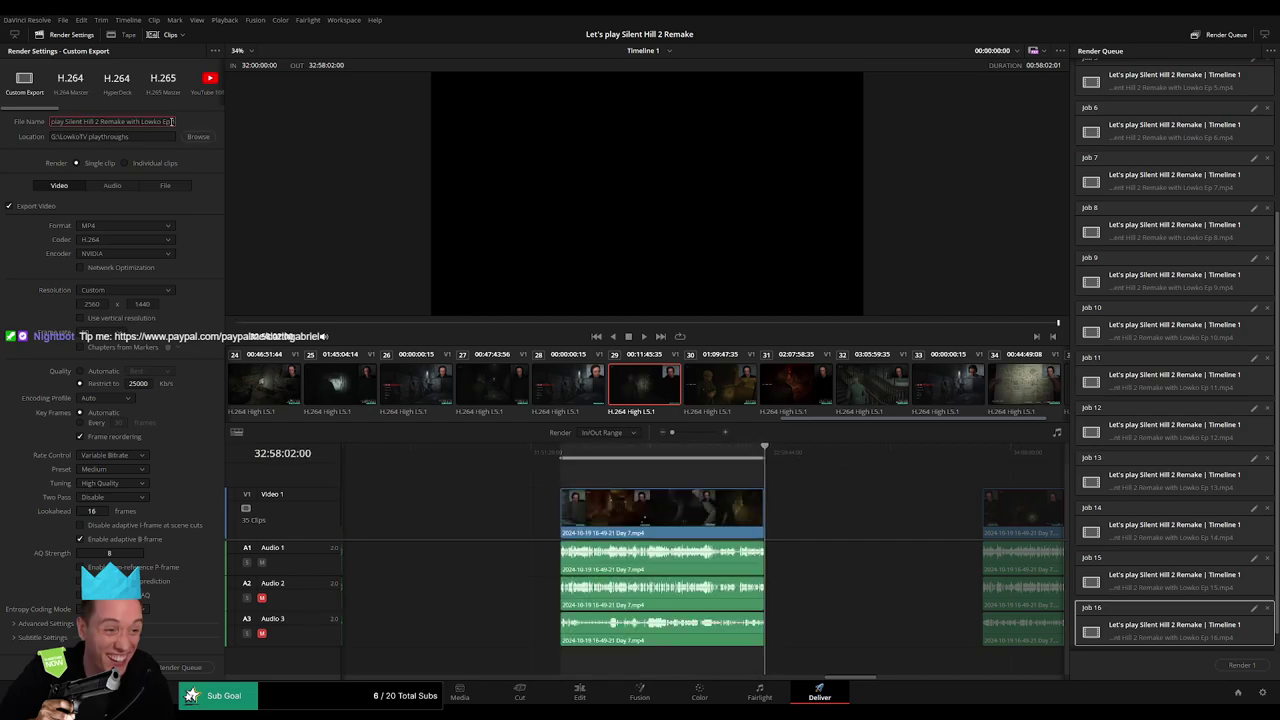
left_click(194, 671)
Mark the next clip's range and queue it as Lowko Ep 18.
scroll(935, 508, "down", 5)
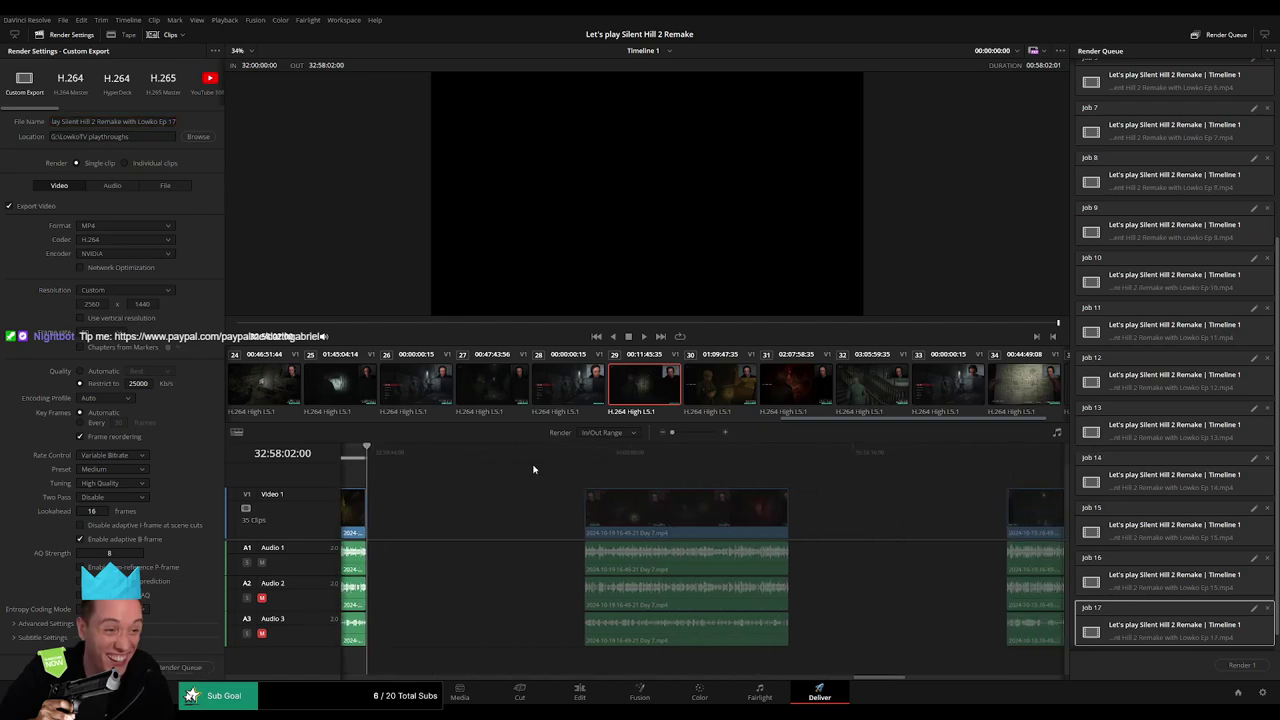
left_click_drag(555, 458, 689, 460)
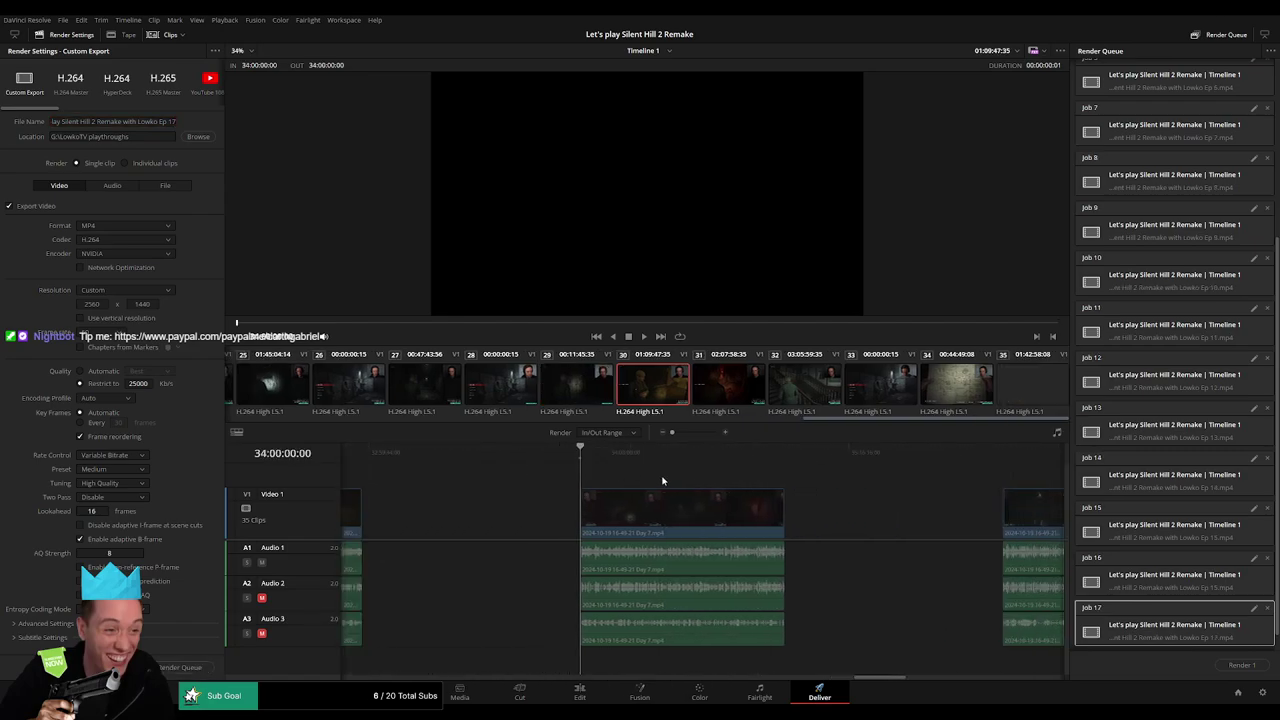
key("x")
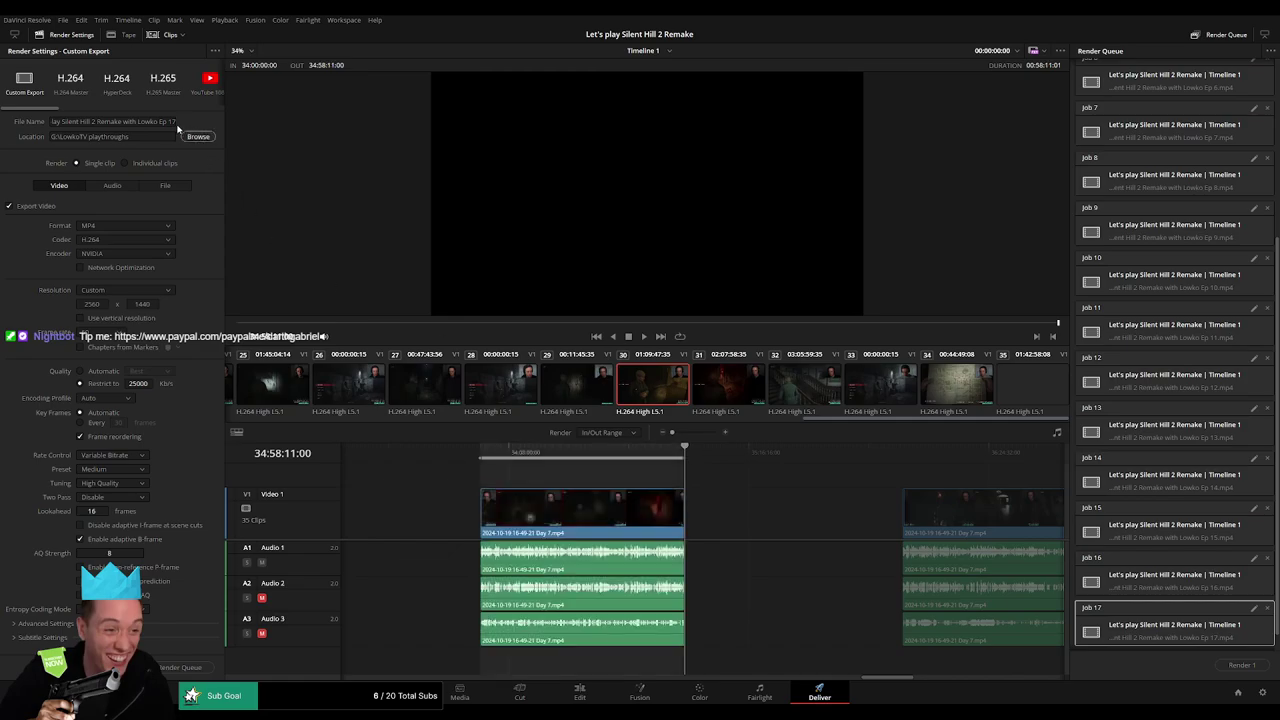
left_click(172, 121)
type("8")
left_click(176, 667)
Mark In/Out on the following clip and queue it as Lowko Ep 19.
scroll(880, 529, "right", 5)
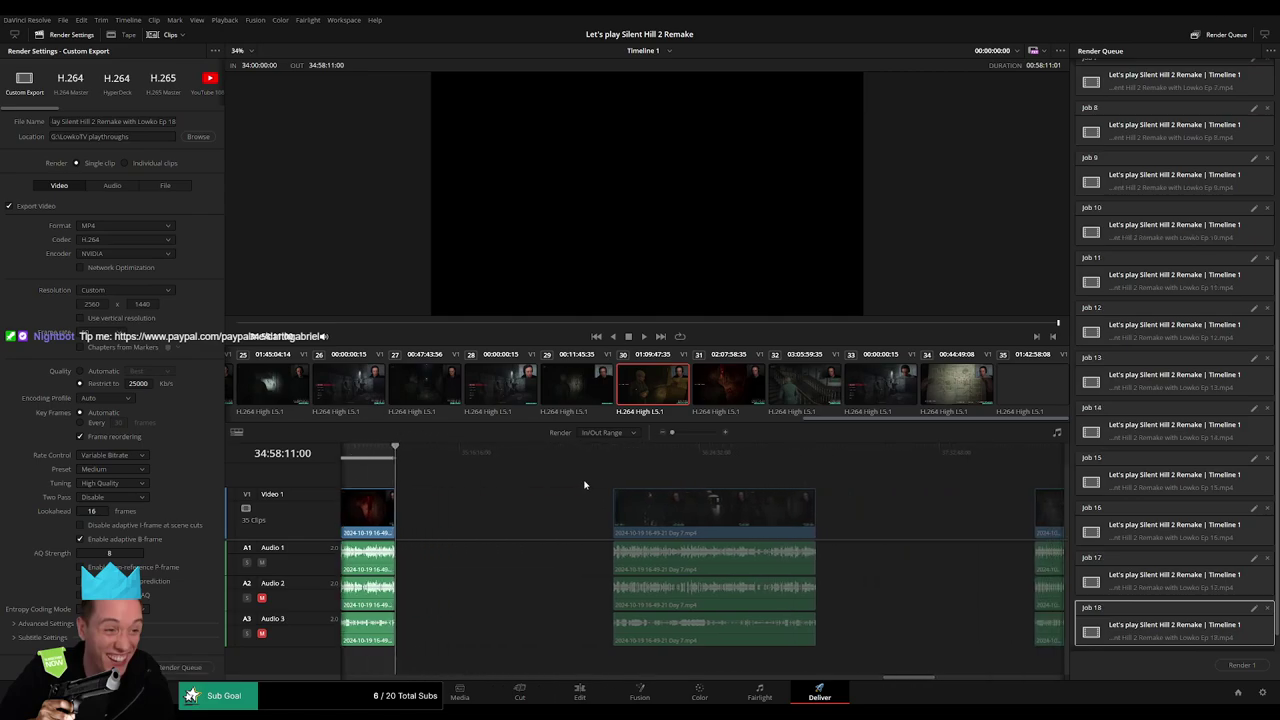
left_click_drag(554, 452, 576, 450)
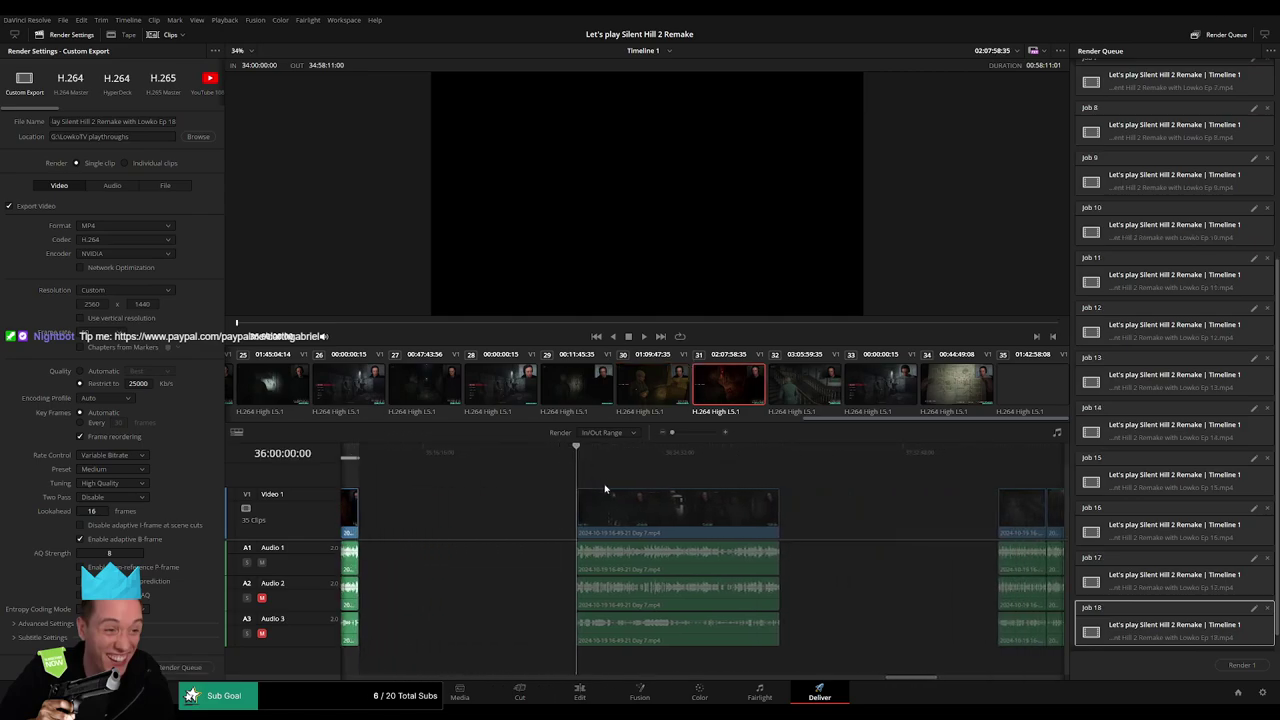
key("i")
scroll(680, 481, "right", 1)
left_click_drag(728, 452, 697, 452)
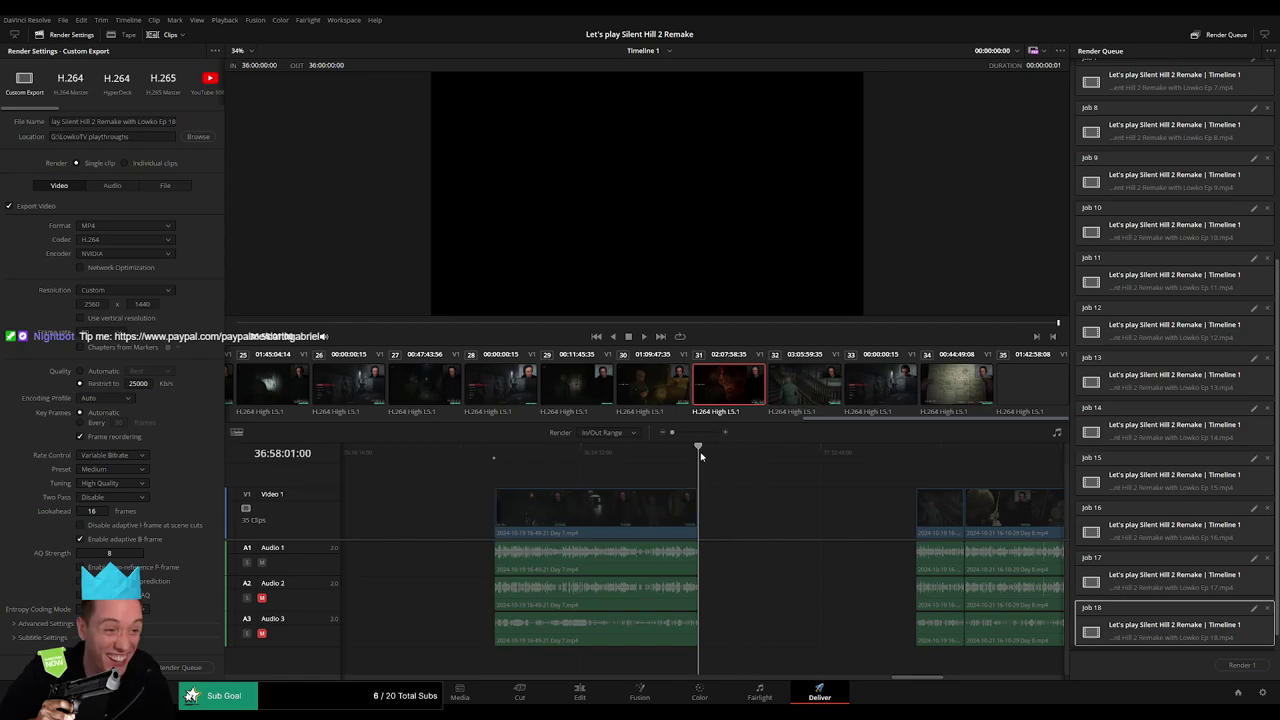
key("o")
left_click(173, 121)
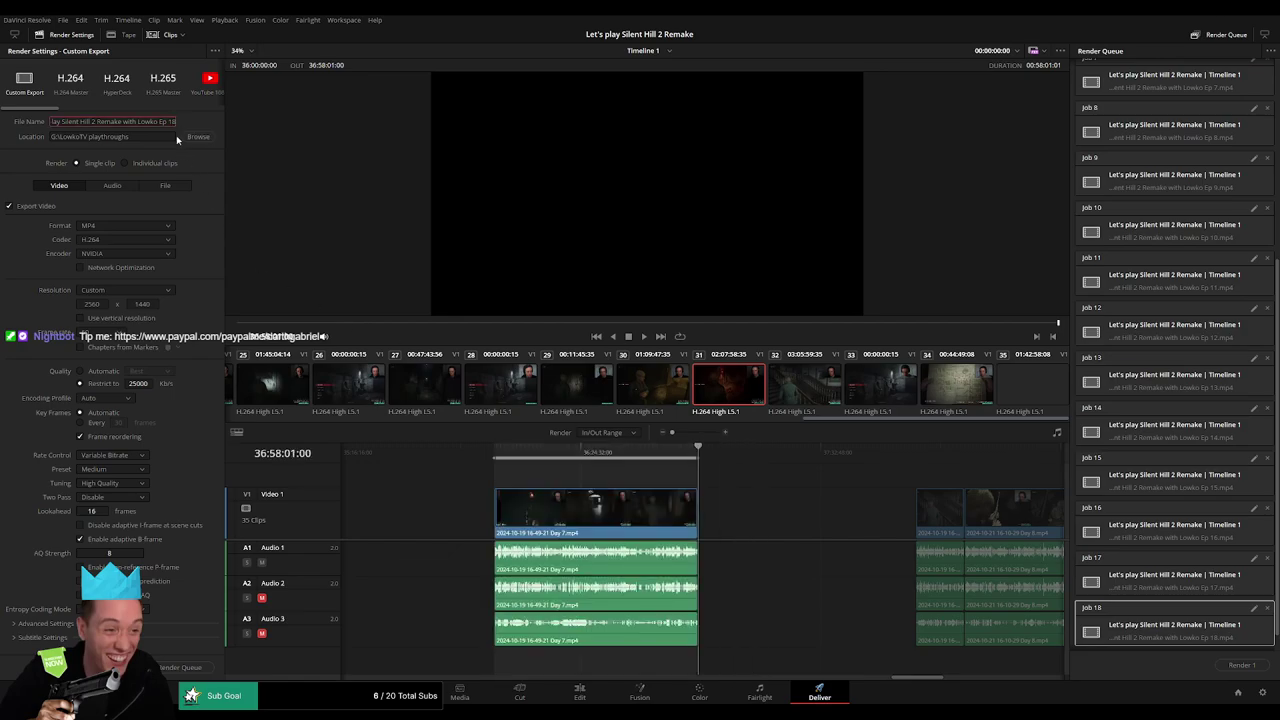
type("9")
left_click(190, 667)
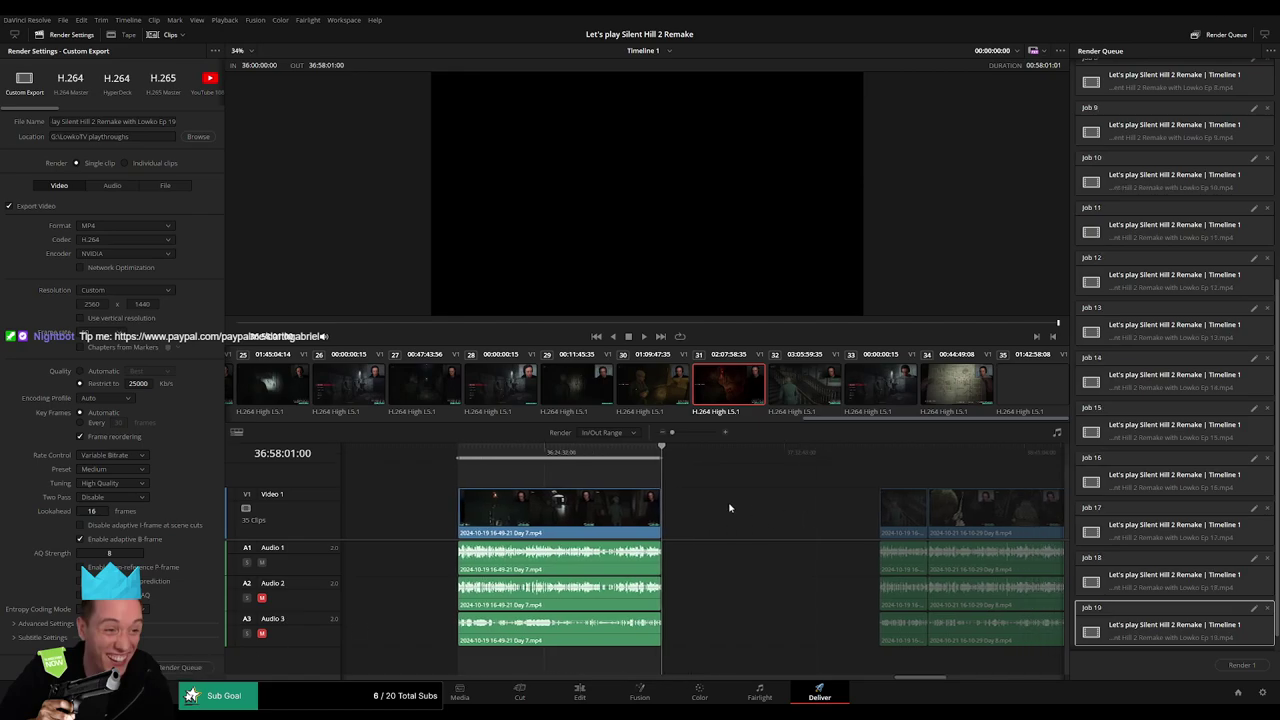
Mark the next clip's In/Out and queue it as Lowko Ep 20.
scroll(728, 508, "right", 3)
left_click_drag(563, 457, 580, 463)
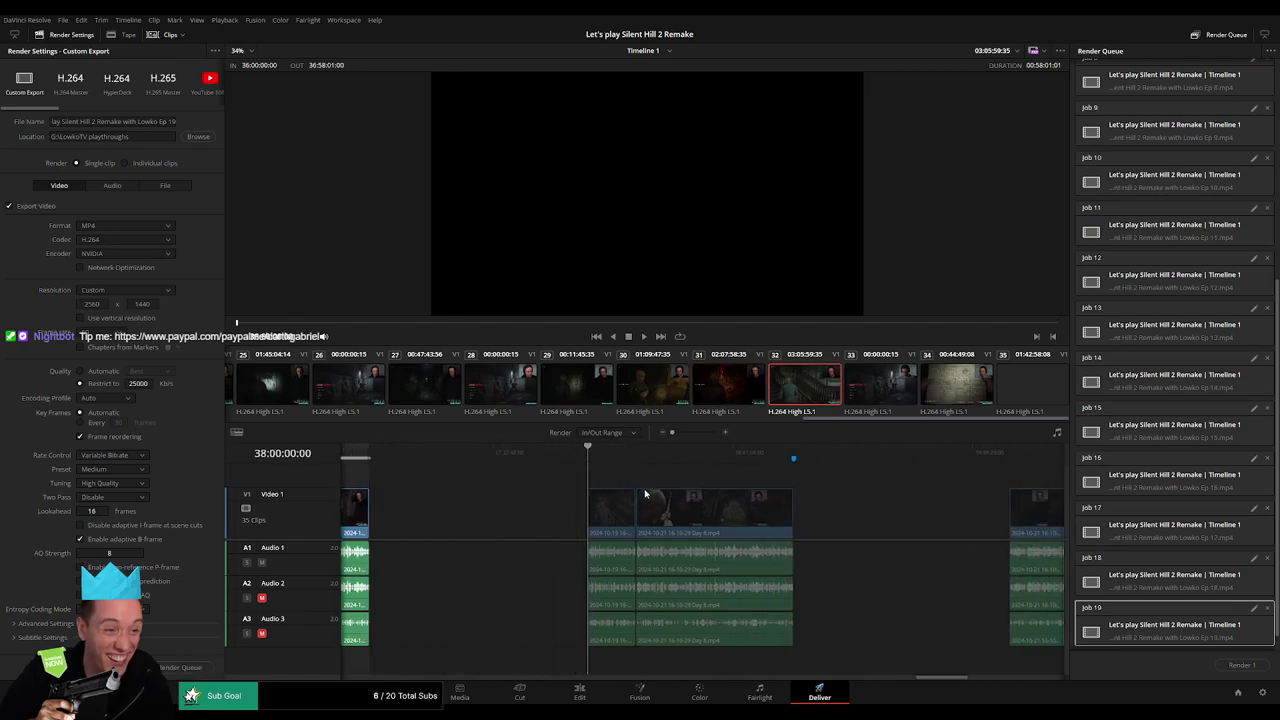
key("o")
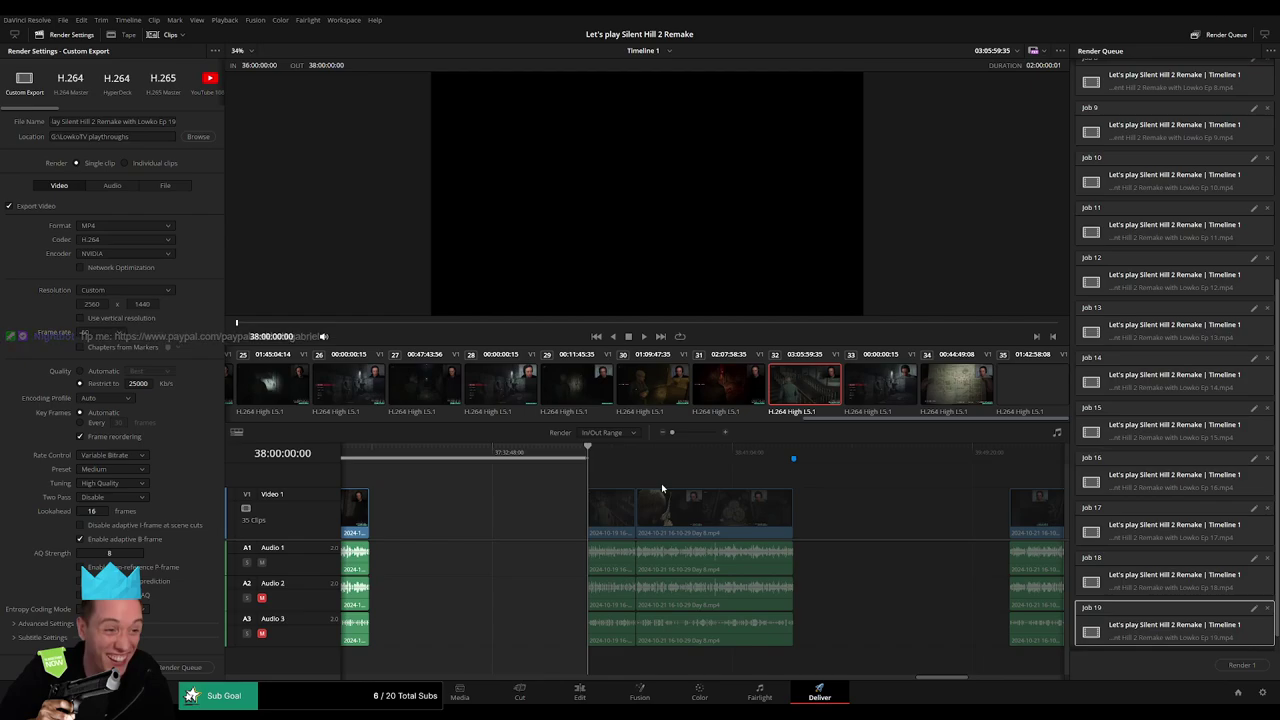
key("i")
left_click_drag(520, 452, 676, 455)
key("o")
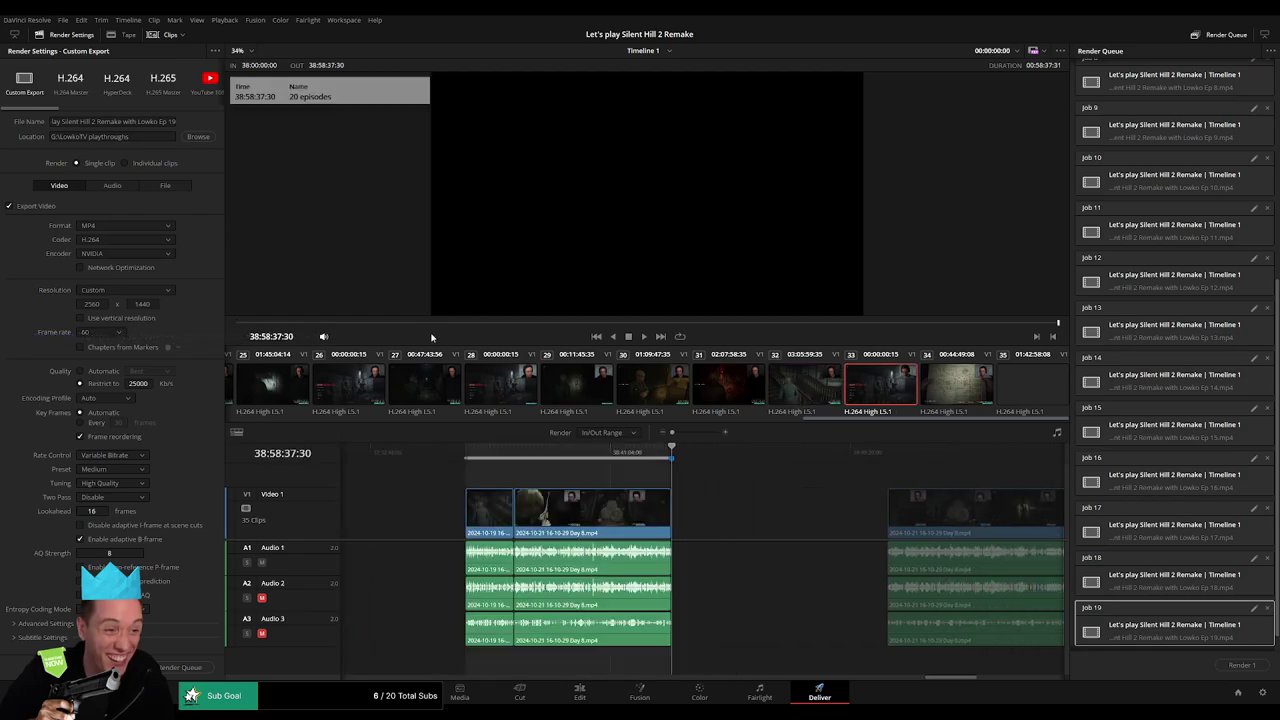
left_click(174, 123)
key("BackSpace")
key("BackSpace")
type("20")
left_click(180, 667)
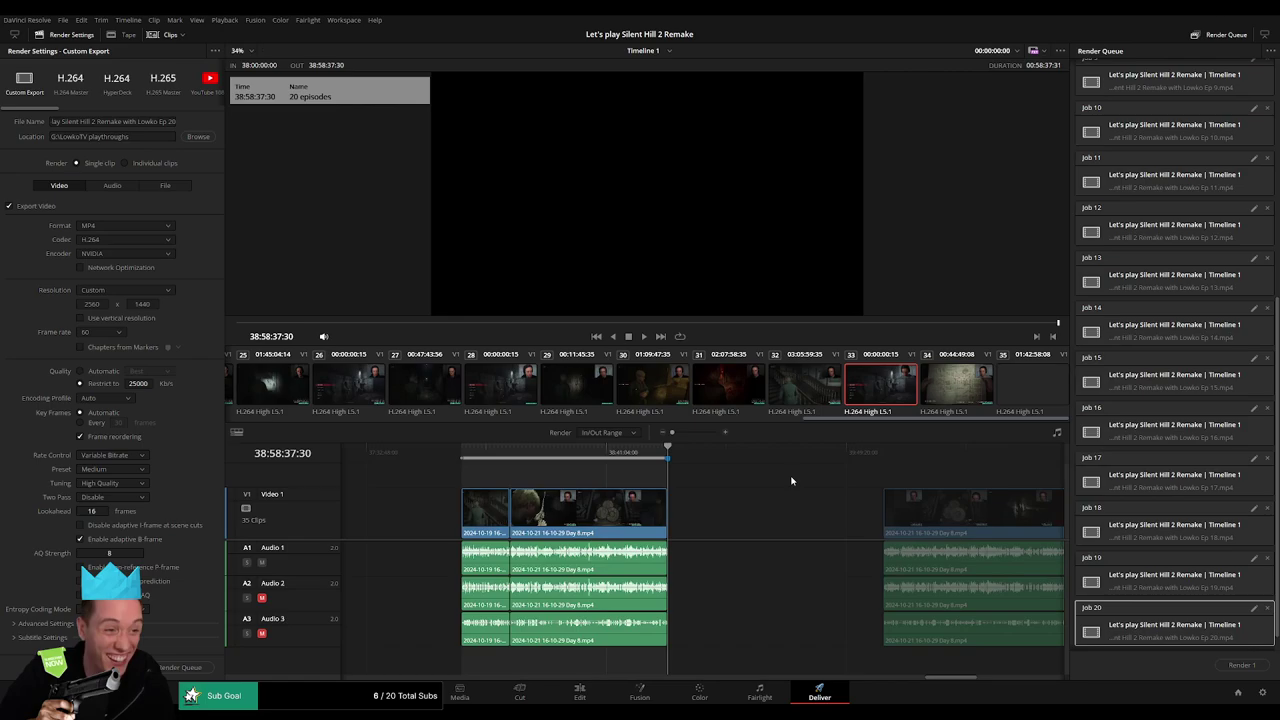
Queue clip 34, from its start to its end, as Lowko Ep 21.
left_click(530, 458)
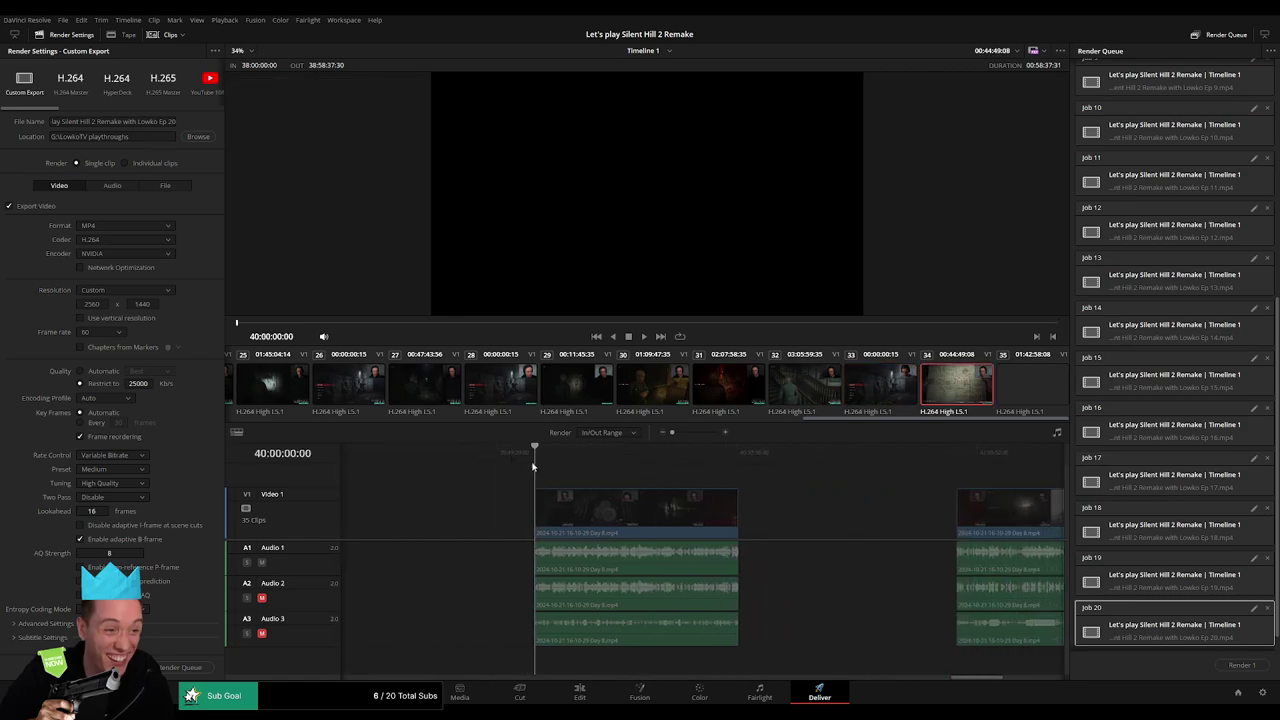
key("Down")
key("o")
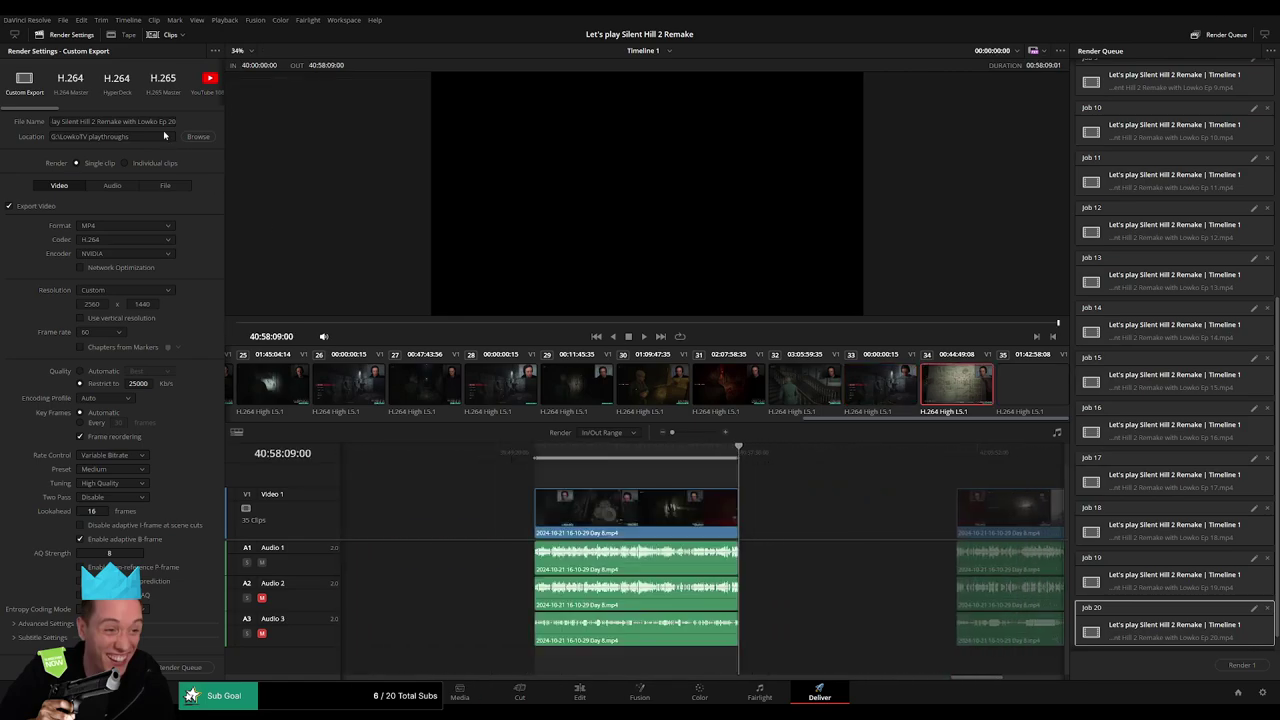
left_click(176, 121)
left_click(180, 667)
Queue clip 35 (42:00:00:00–42:58:00:59) as Lowko Ep 22, then deselect the queue.
left_click_drag(544, 490, 590, 490)
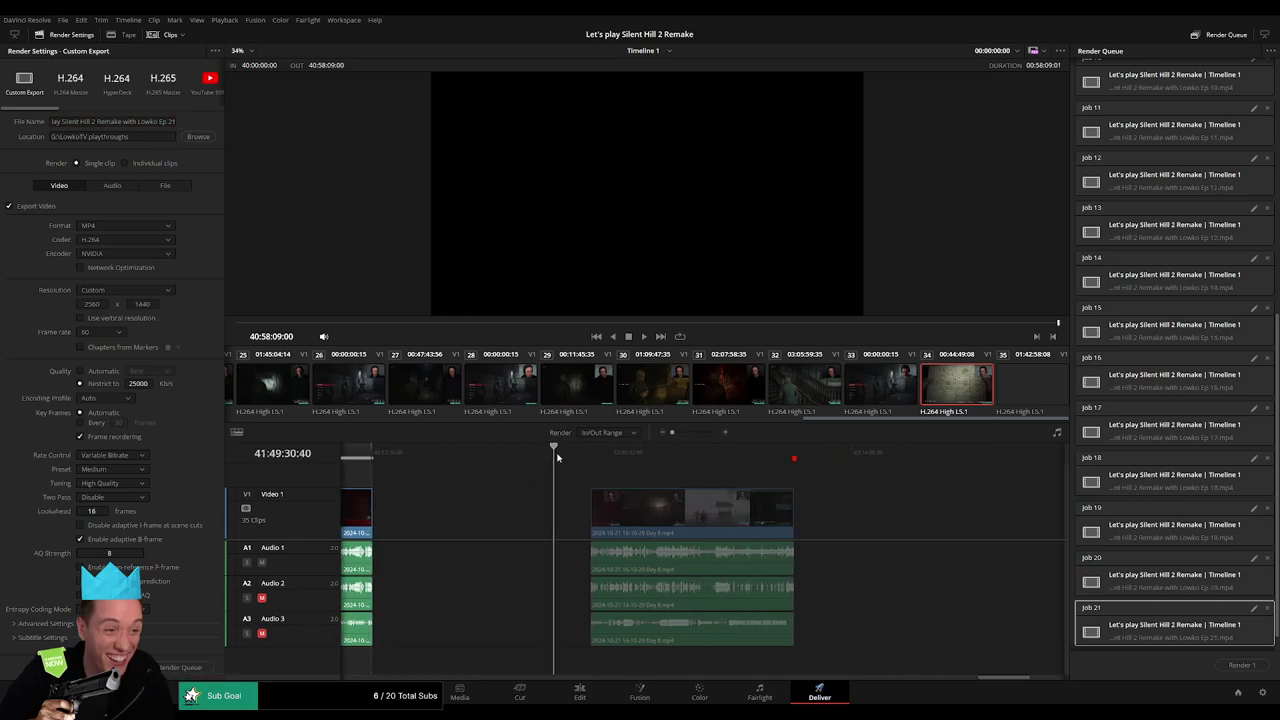
left_click_drag(711, 455, 691, 455)
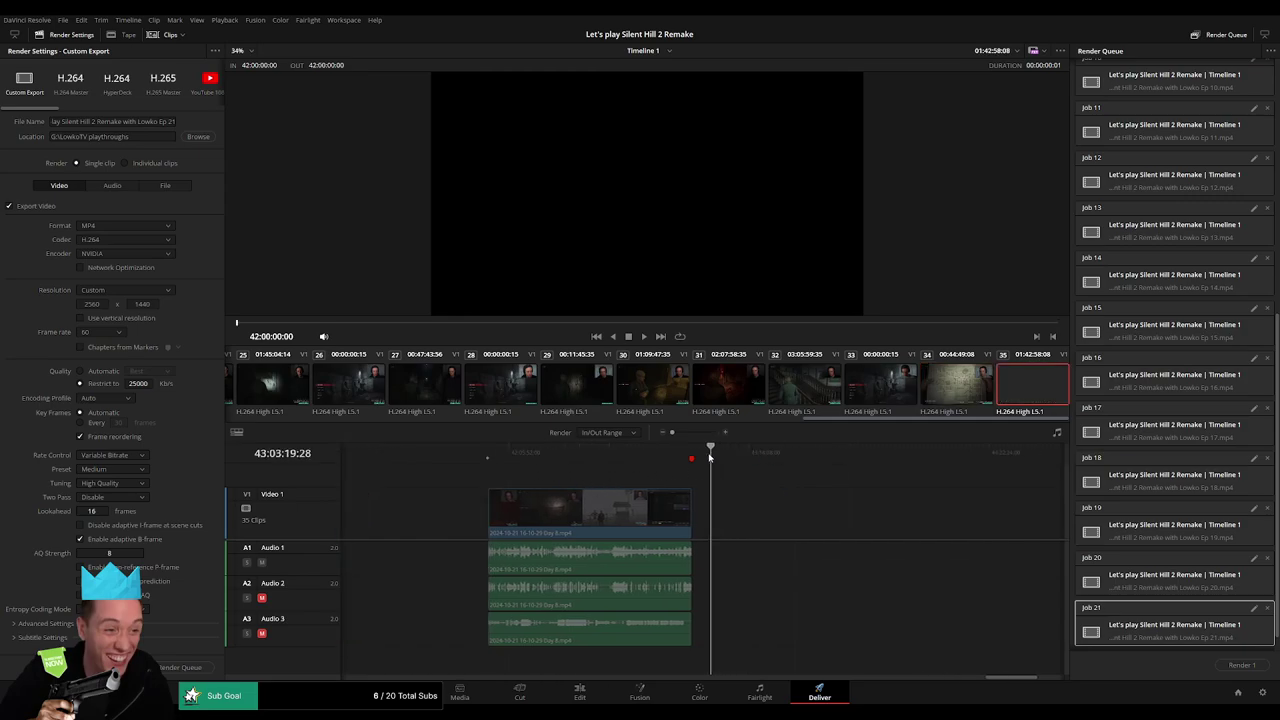
key("o")
left_click(172, 121)
type("2")
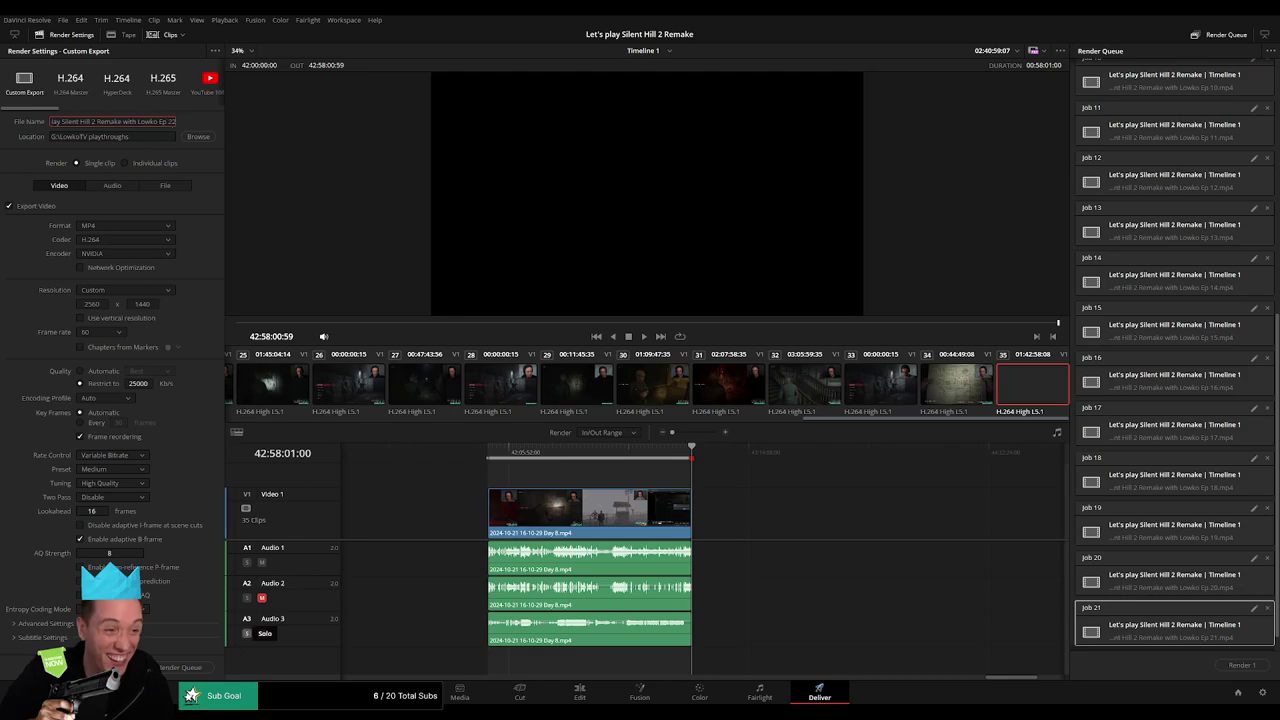
left_click(185, 667)
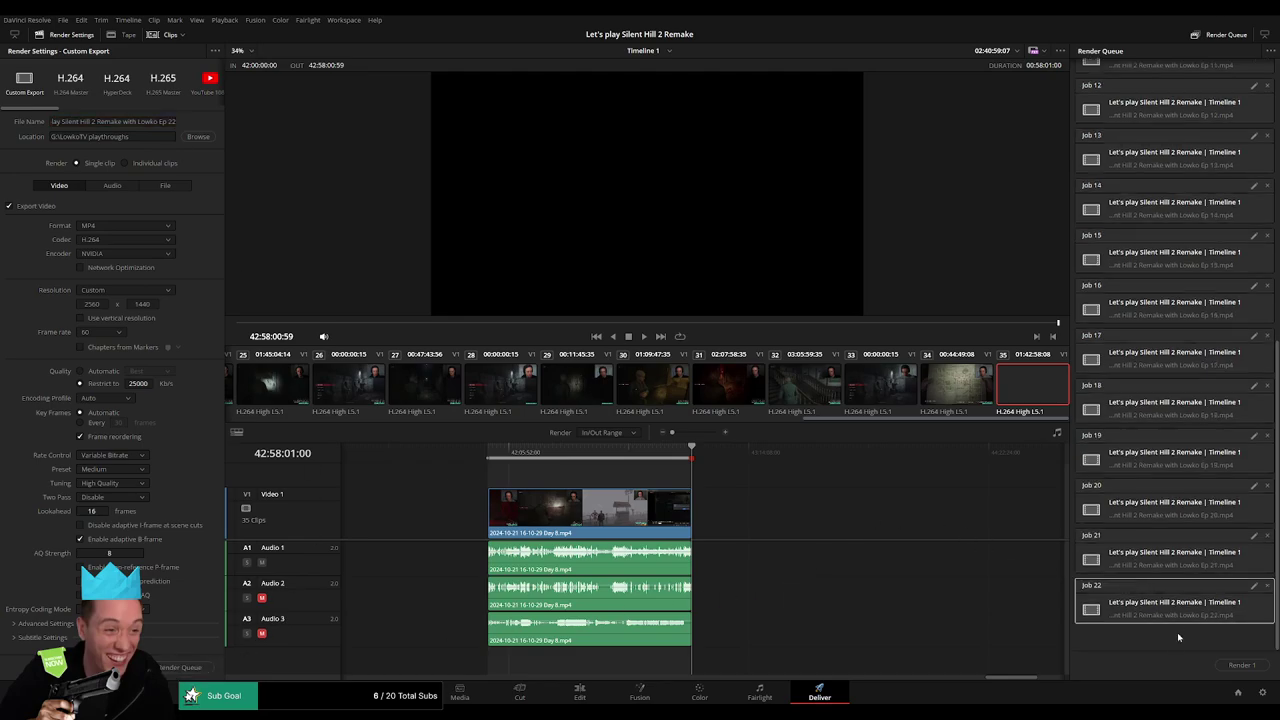
left_click(1180, 642)
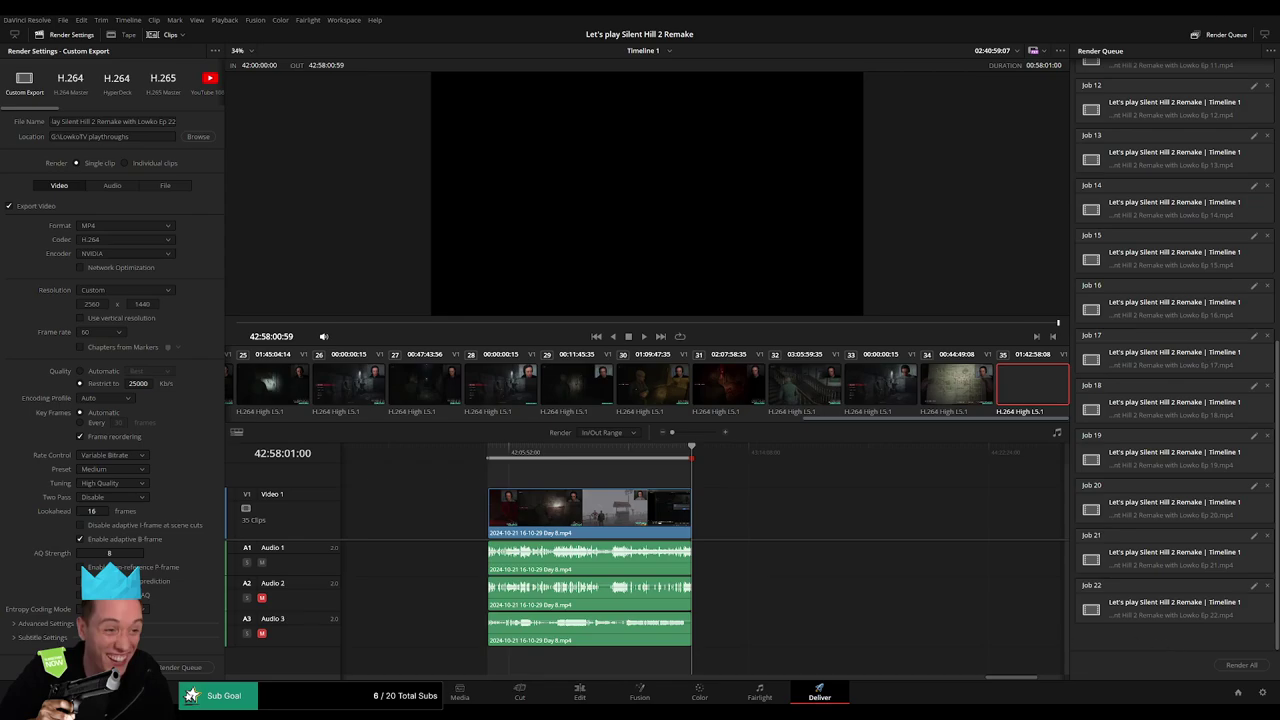